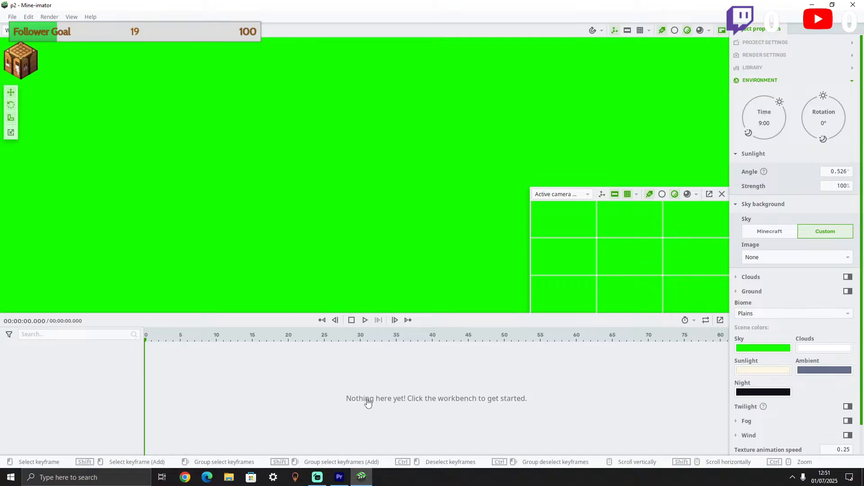
Switch to Premiere Pro and review the Minecraft Realm Part 1 sequence from about 00:14:54 to 00:15:20.
{"action": "left_click", "coordinate": [339, 478]}
{"action": "left_click_drag", "start_coordinate": [420, 328], "coordinate": [422, 328]}
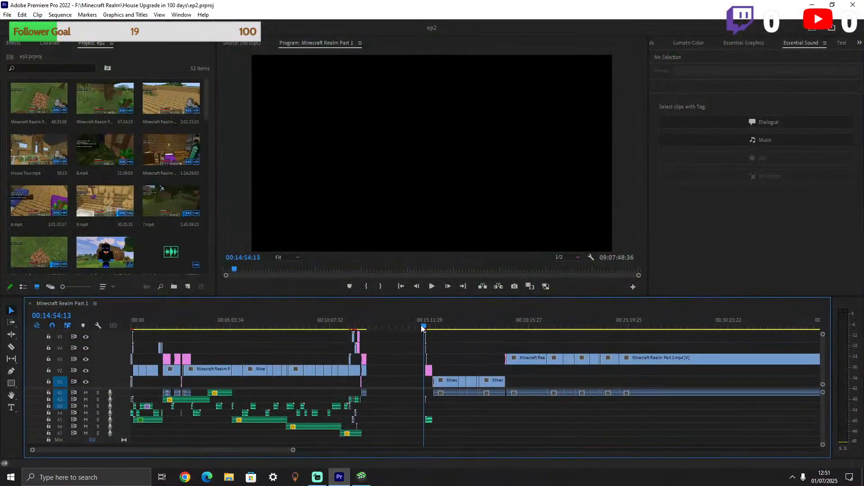
{"action": "key", "text": "space"}
{"action": "left_click", "coordinate": [432, 289]}
{"action": "left_click", "coordinate": [432, 290]}
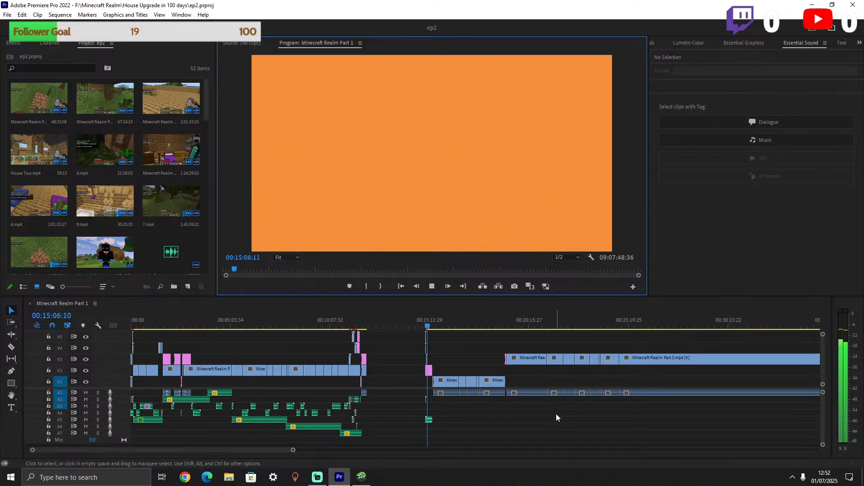
{"action": "key", "text": "space"}
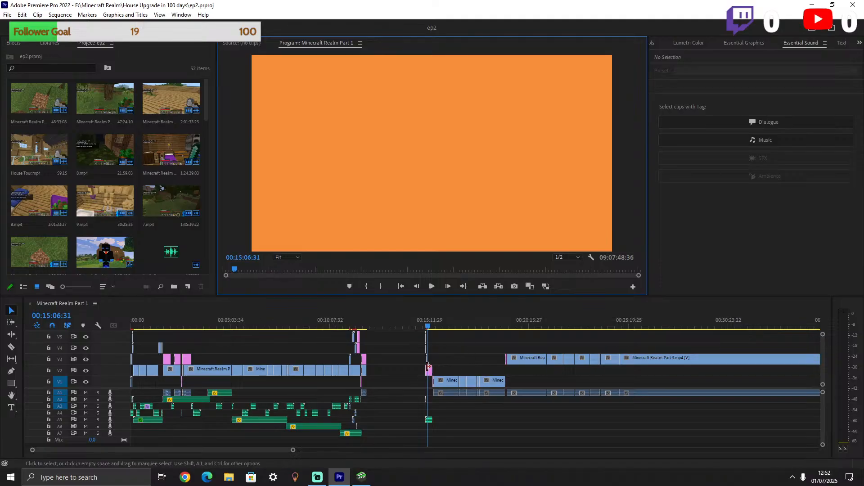
{"action": "left_click_drag", "start_coordinate": [321, 320], "coordinate": [432, 334]}
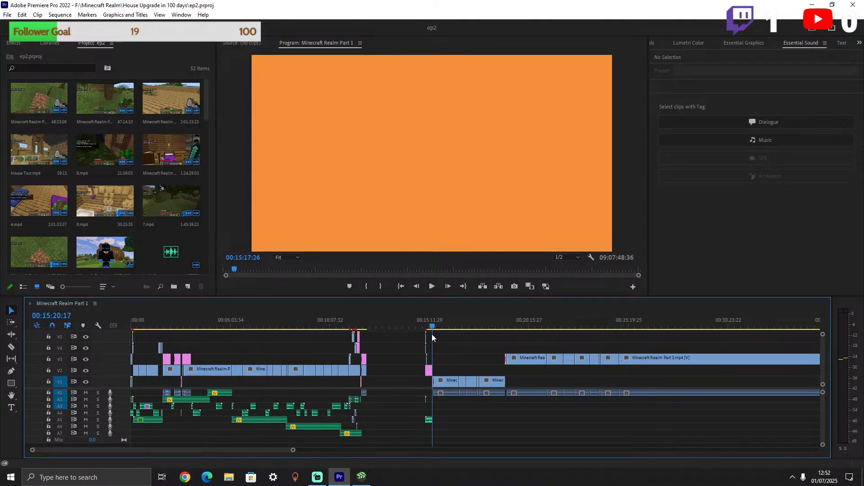
Switch to Mine-imator and set up a new Human character with the Steve variant.
{"action": "left_click", "coordinate": [361, 476]}
{"action": "left_click", "coordinate": [19, 61]}
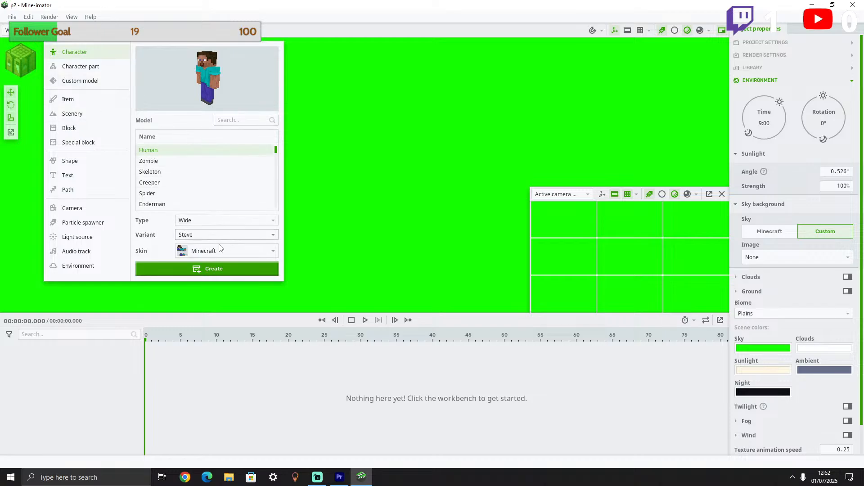
{"action": "left_click", "coordinate": [230, 235]}
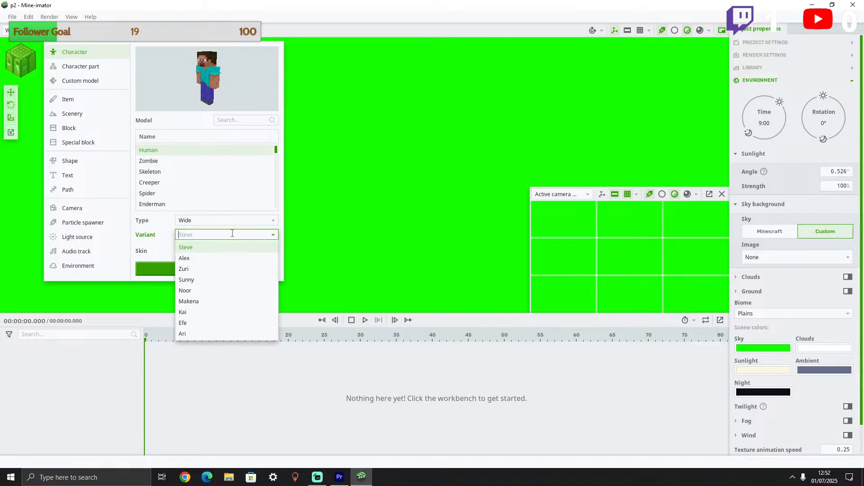
{"action": "left_click", "coordinate": [178, 247]}
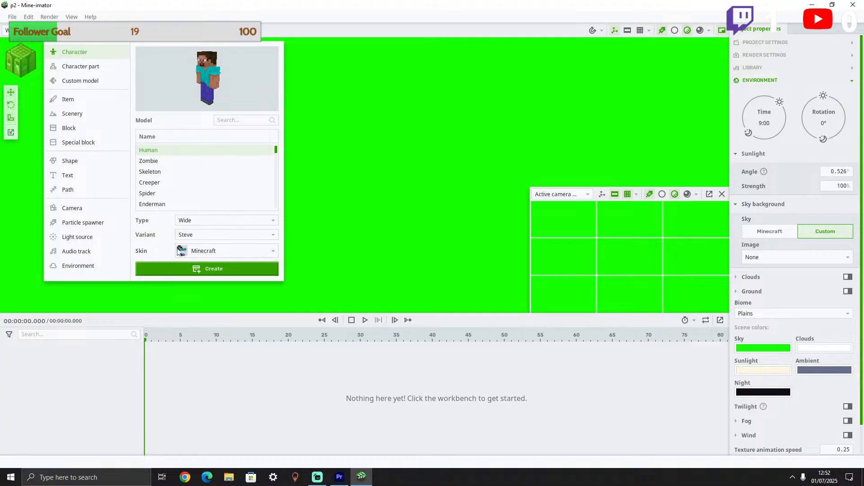
Load Minecraft Skin-suit.png from the Minecraft Skins folder in Pictures as the skin and create the character.
{"action": "left_click", "coordinate": [216, 254]}
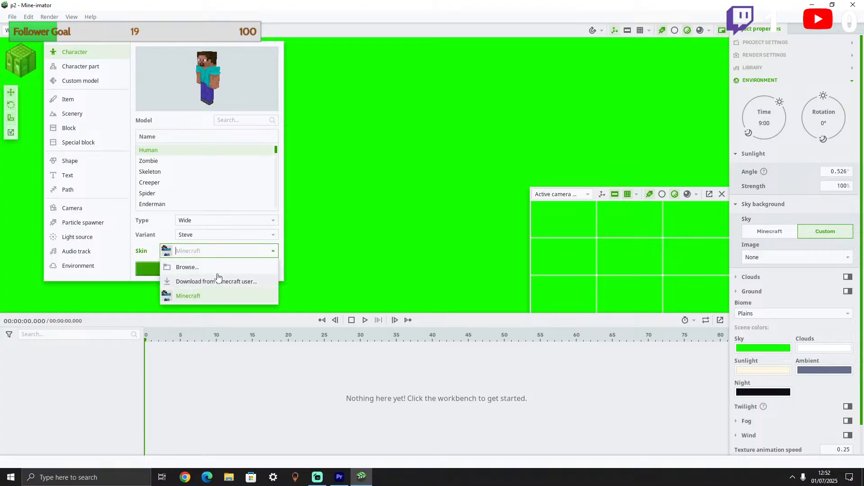
{"action": "left_click", "coordinate": [221, 269]}
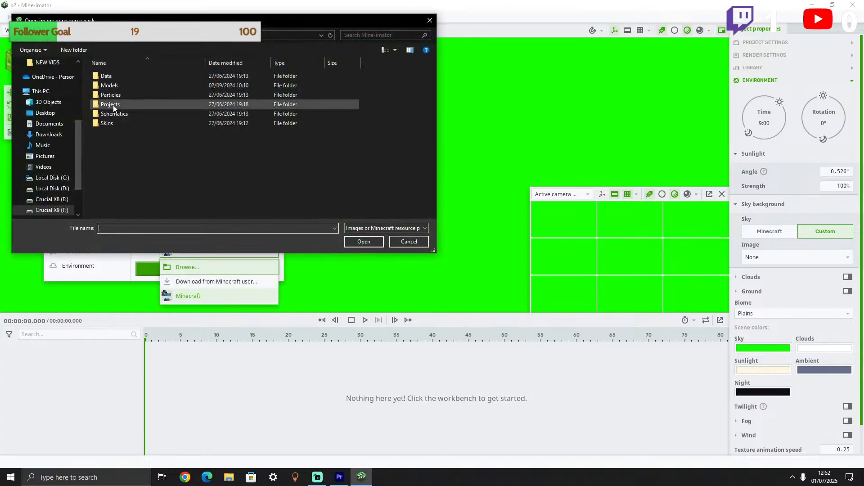
{"action": "left_click", "coordinate": [49, 126]}
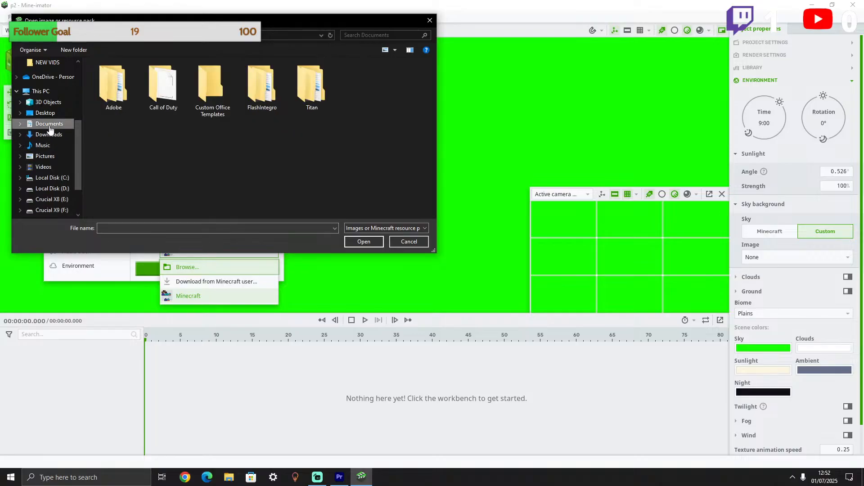
{"action": "left_click", "coordinate": [44, 156]}
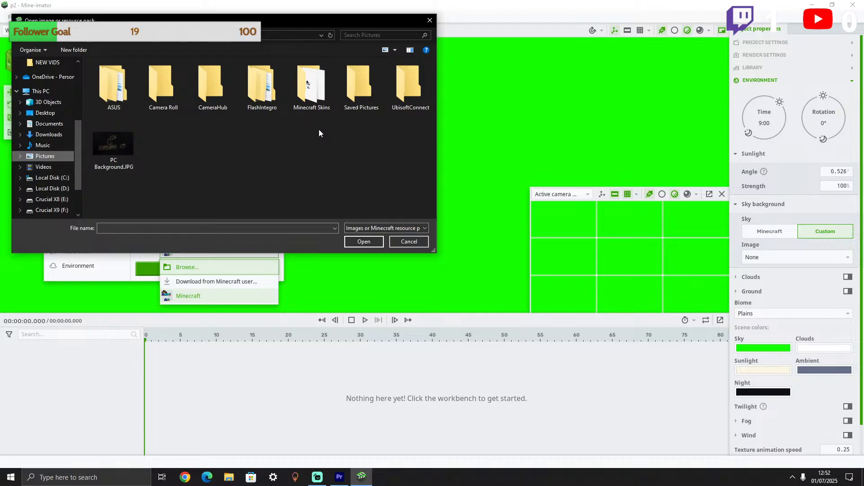
{"action": "double_click", "coordinate": [315, 88]}
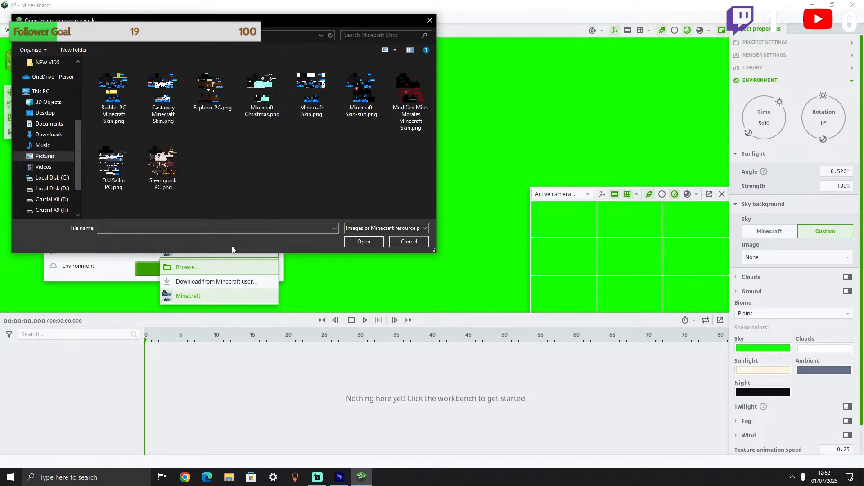
{"action": "left_click", "coordinate": [315, 108]}
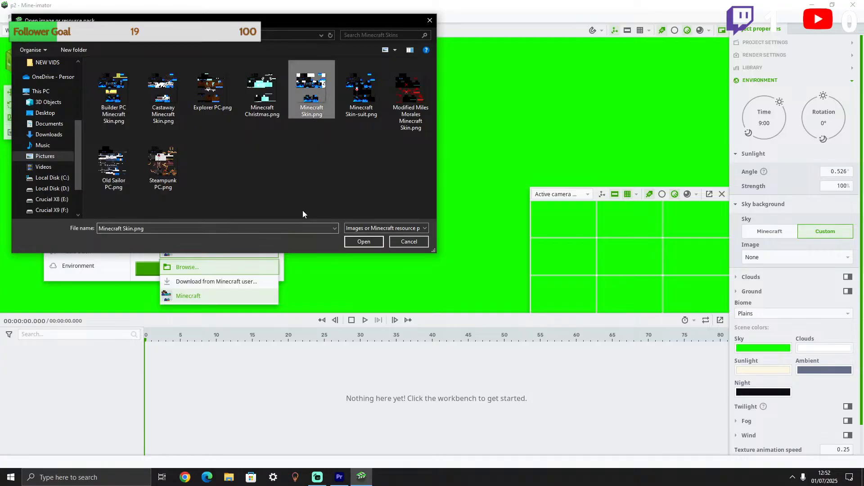
{"action": "left_click", "coordinate": [361, 90]}
{"action": "left_click", "coordinate": [356, 241]}
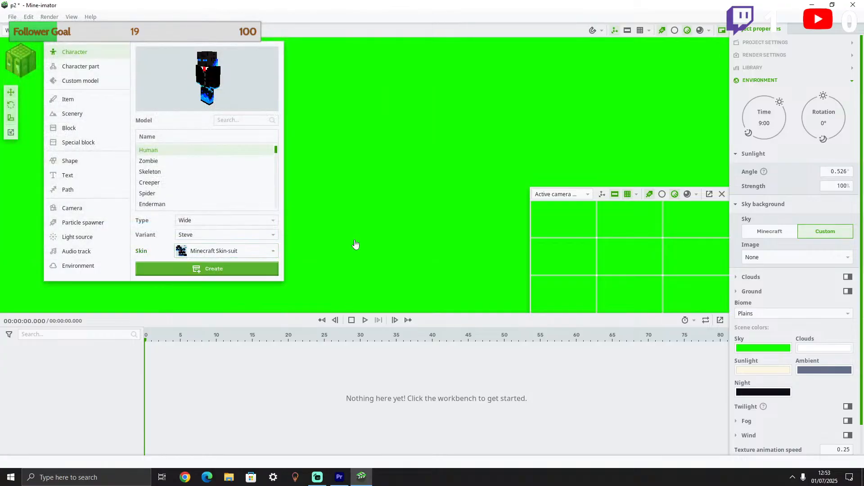
{"action": "left_click", "coordinate": [214, 268]}
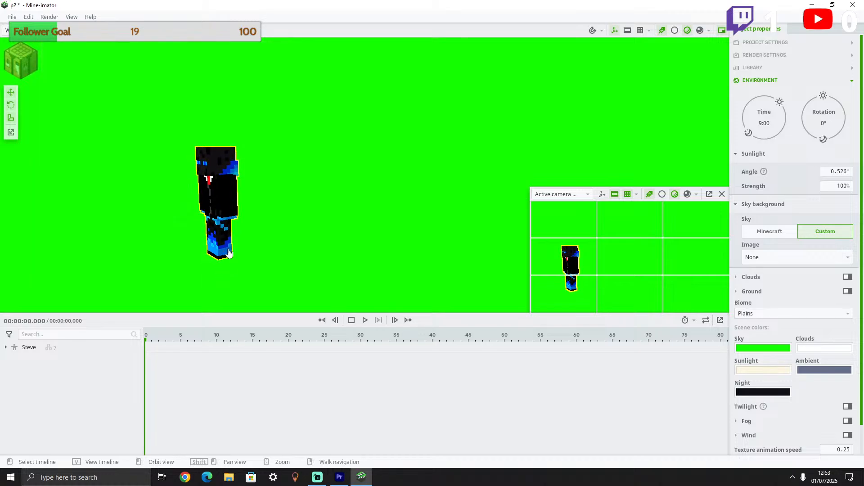
Frame the suited character from the front, close up and off-centre toward the right side of the shot.
{"action": "left_click_drag", "start_coordinate": [220, 270], "coordinate": [394, 279]}
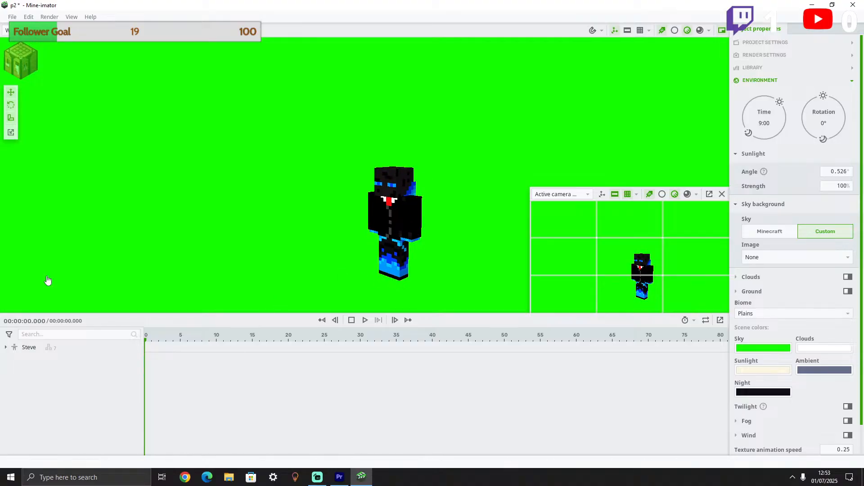
{"action": "right_click", "coordinate": [261, 189]}
{"action": "key", "text": "w"}
{"action": "key", "text": "a"}
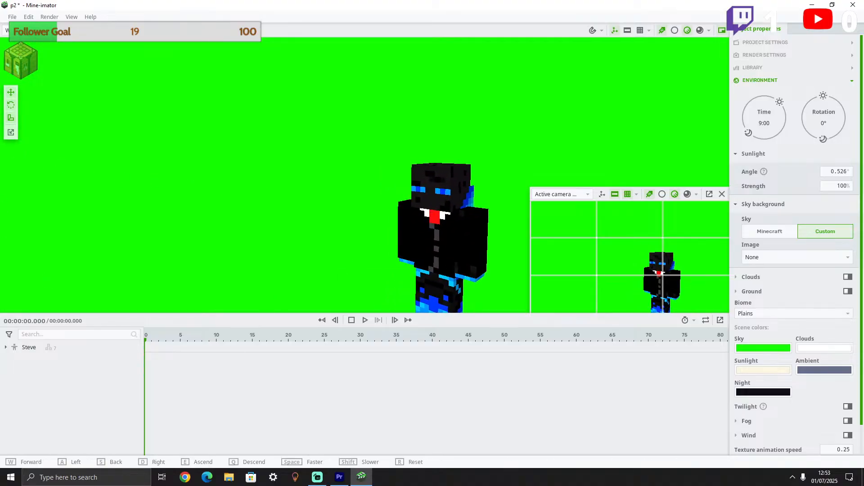
{"action": "key", "text": "w"}
{"action": "key", "text": "d"}
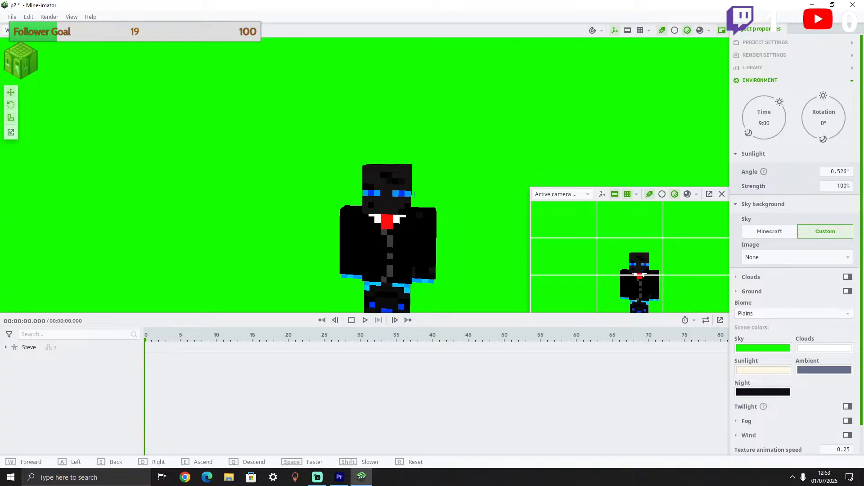
{"action": "key", "text": "q"}
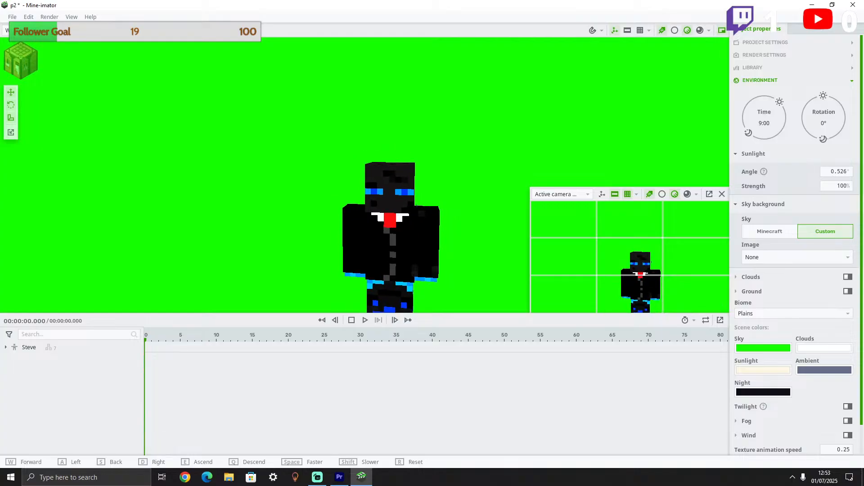
{"action": "key", "text": "w"}
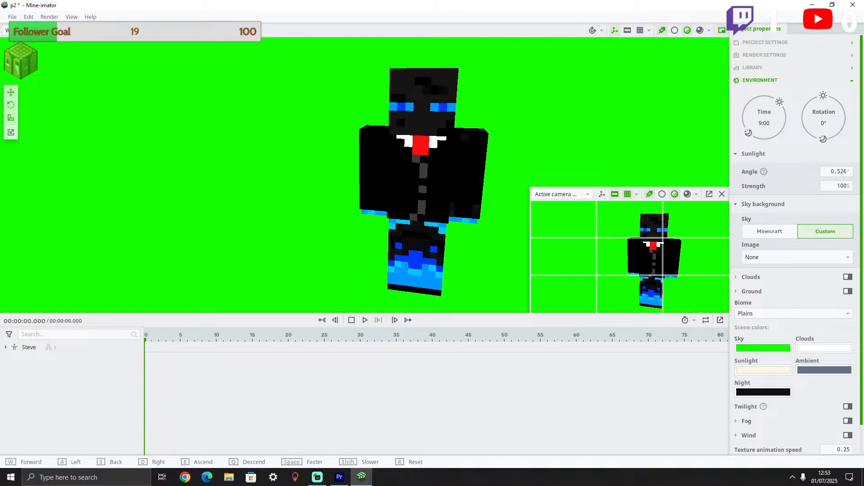
{"action": "key", "text": "s"}
{"action": "key", "text": "w"}
{"action": "key", "text": "s"}
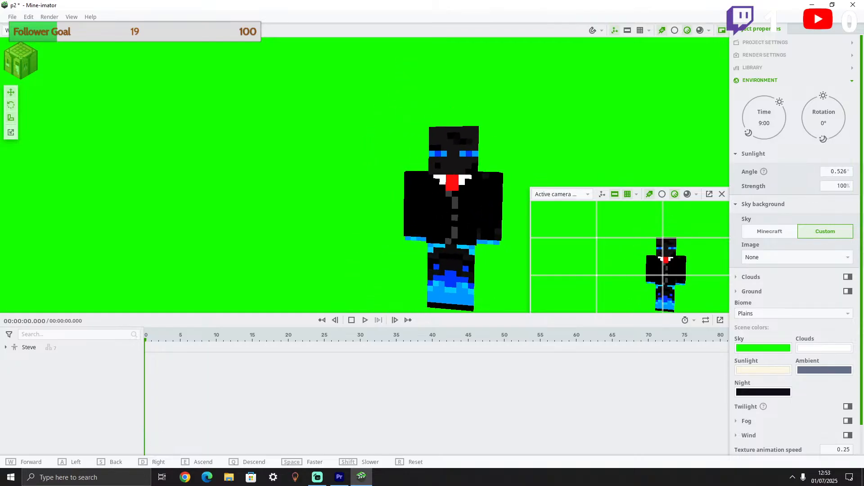
{"action": "key", "text": "s"}
{"action": "key", "text": "w"}
{"action": "key", "text": "a"}
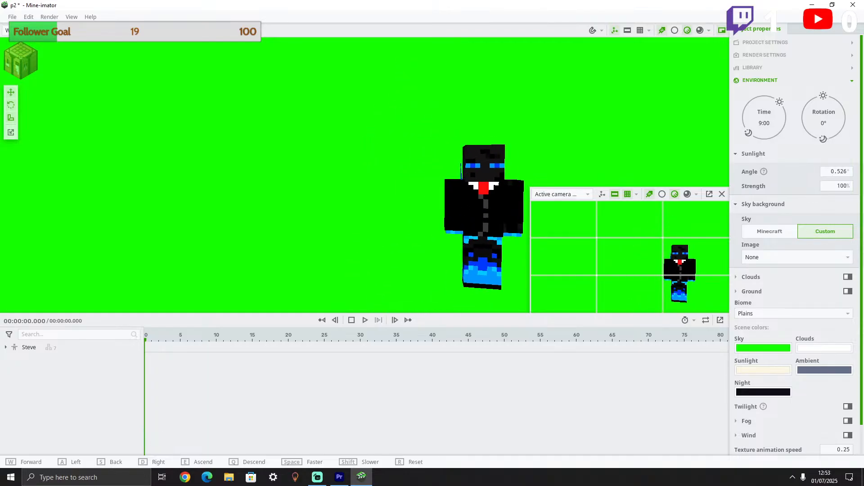
{"action": "key", "text": "d"}
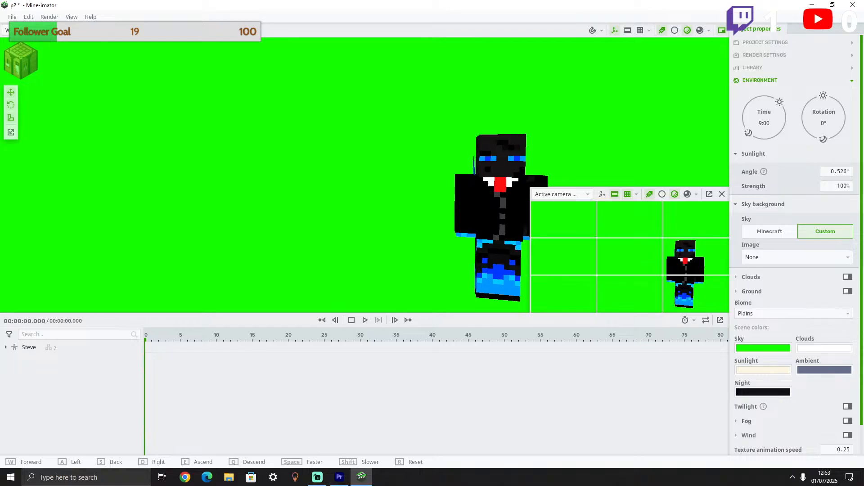
{"action": "key", "text": "a"}
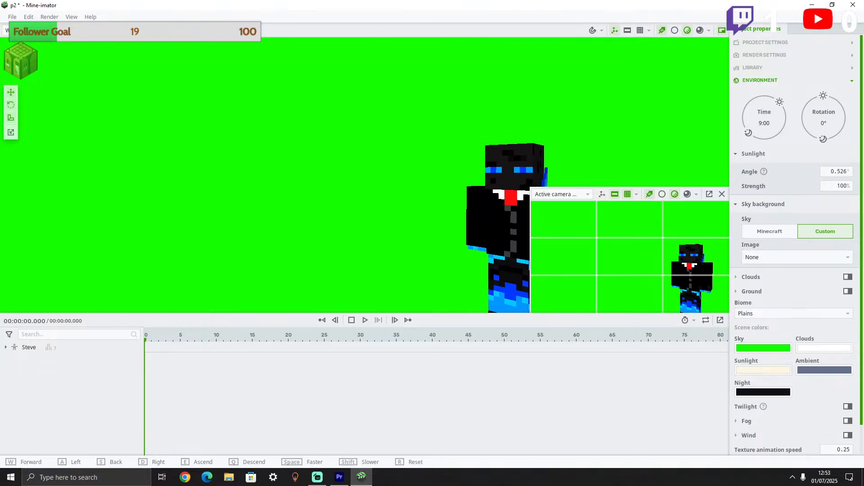
{"action": "key", "text": "d"}
{"action": "key", "text": "e"}
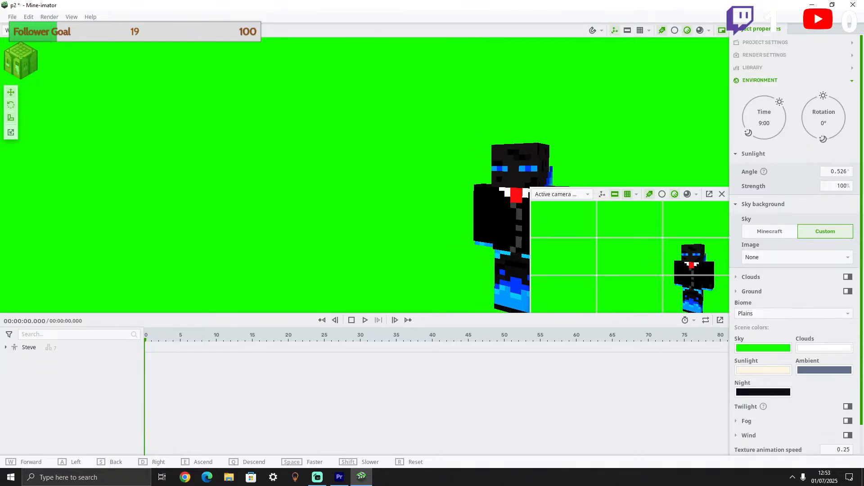
{"action": "key", "text": "a"}
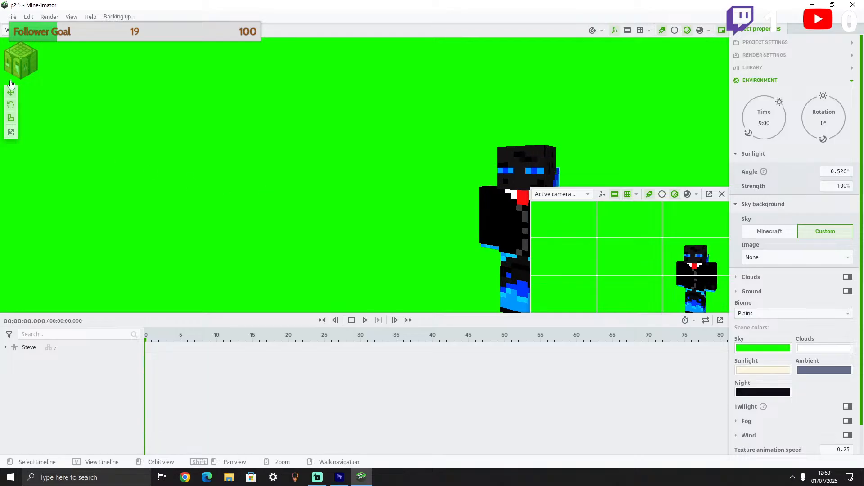
Add a camera to the scene at the current view.
{"action": "left_click", "coordinate": [21, 71]}
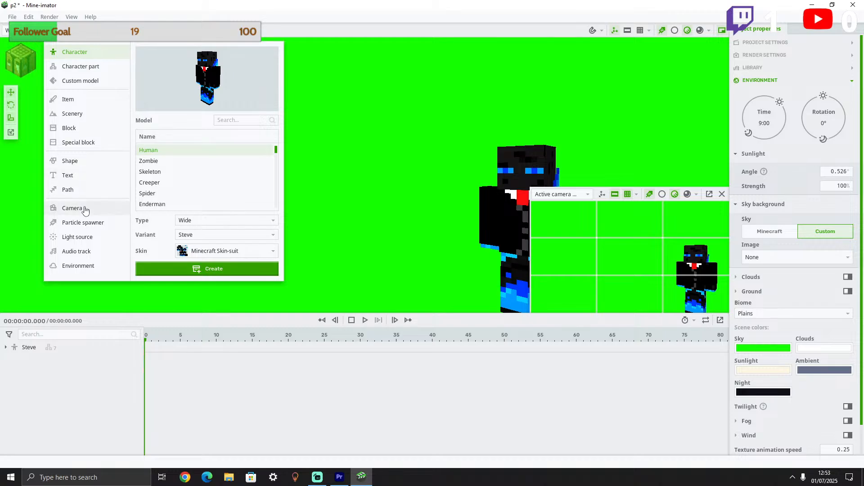
{"action": "left_click", "coordinate": [63, 208]}
{"action": "left_click", "coordinate": [206, 270]}
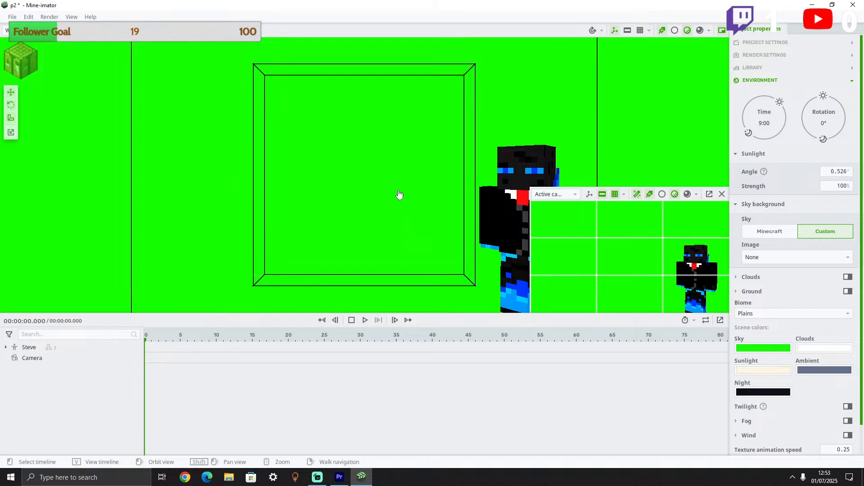
Rename the Steve character to "Suit PC" and deselect it.
{"action": "scroll", "coordinate": [377, 168], "scroll_direction": "down", "scroll_amount": 6}
{"action": "left_click_drag", "start_coordinate": [377, 167], "coordinate": [481, 218]}
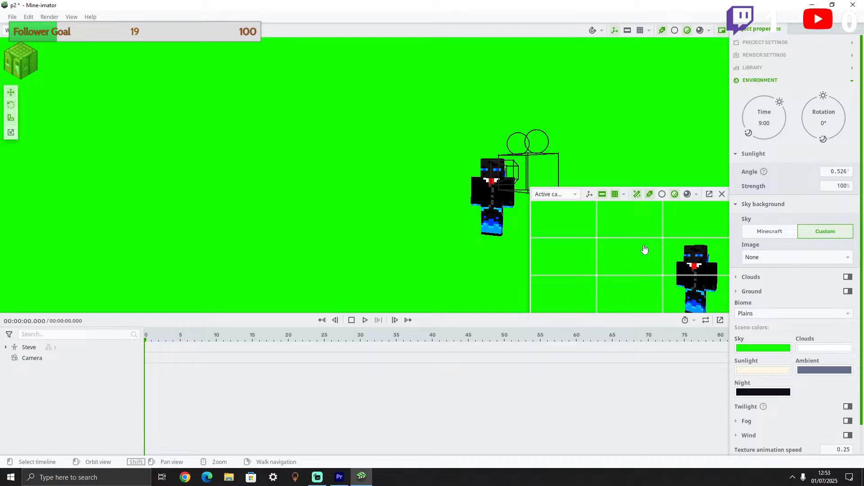
{"action": "right_click", "coordinate": [390, 212]}
{"action": "key", "text": "w"}
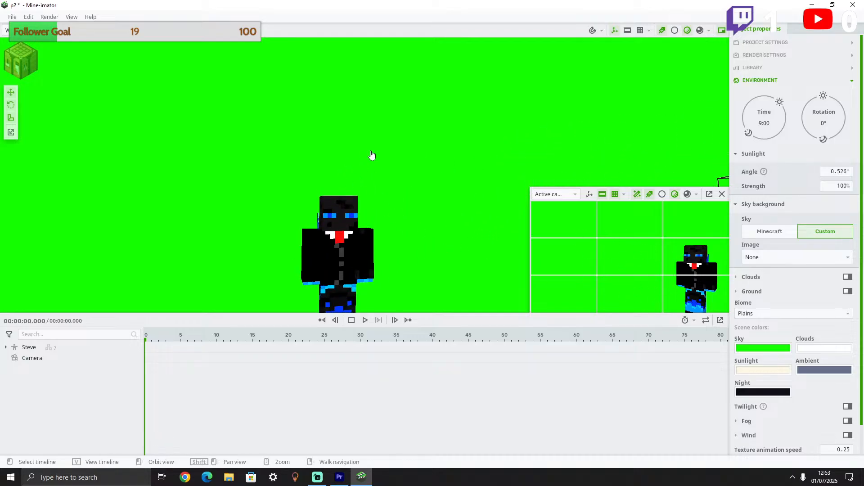
{"action": "right_click", "coordinate": [371, 155]}
{"action": "key", "text": "w"}
{"action": "key", "text": "s"}
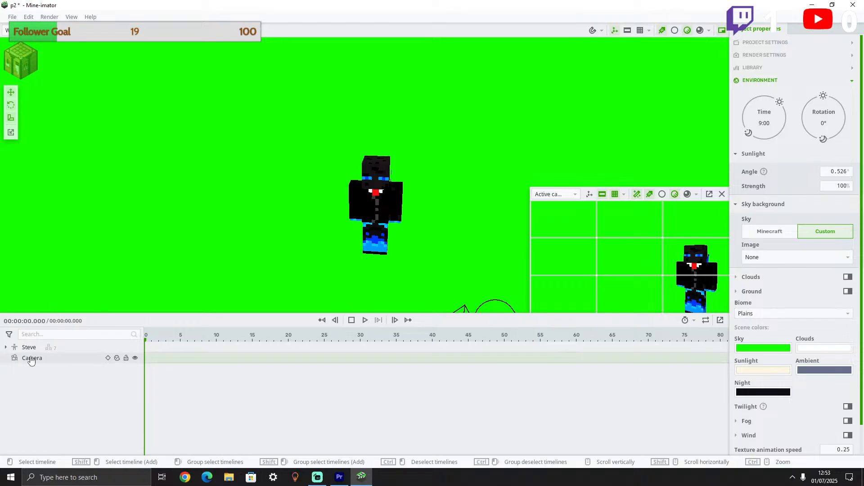
{"action": "right_click", "coordinate": [28, 347]}
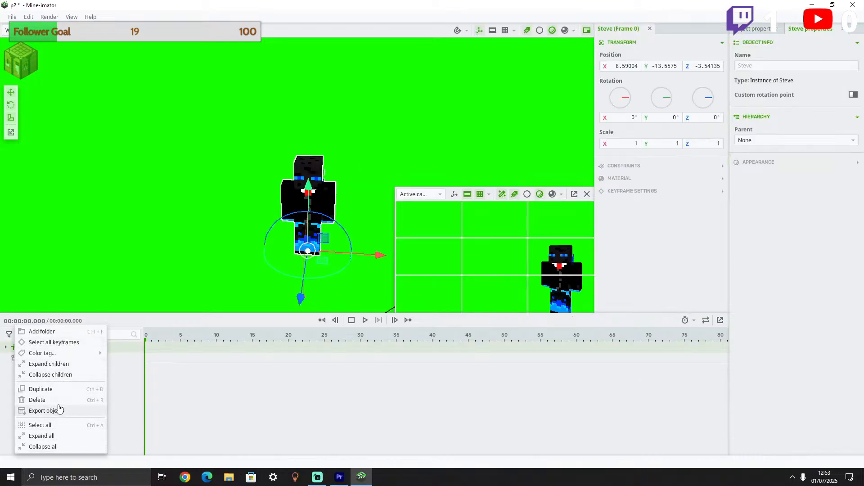
{"action": "left_click", "coordinate": [777, 67]}
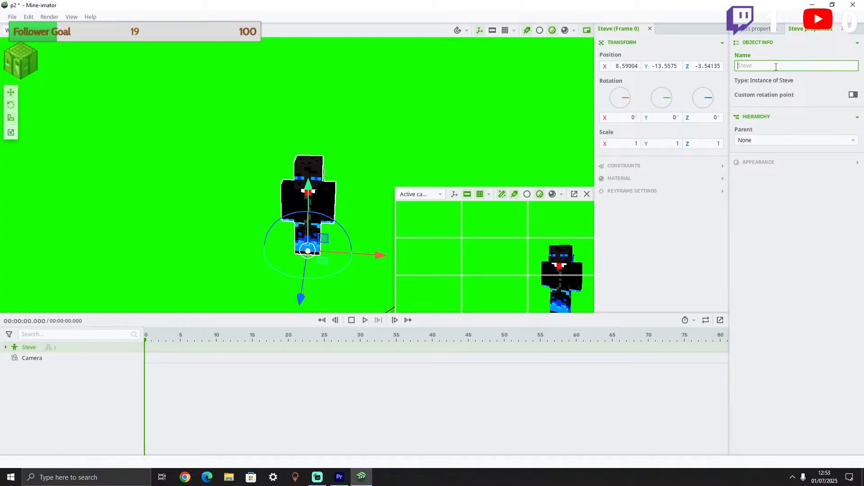
{"action": "type", "text": "Suit PC"}
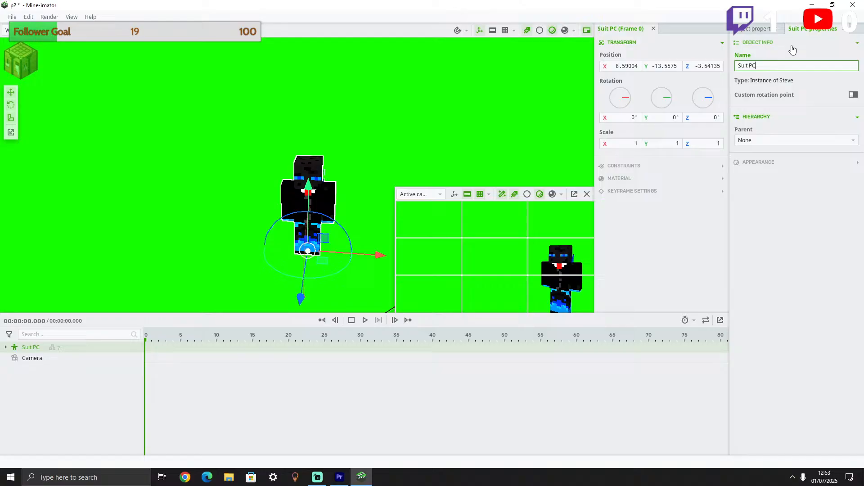
{"action": "key", "text": "Return"}
{"action": "left_click", "coordinate": [26, 360]}
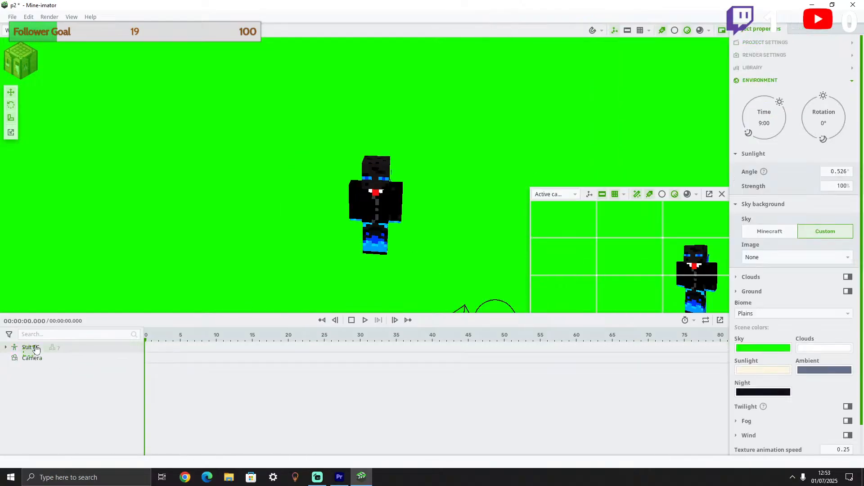
Move the Camera above Suit PC in the timeline's object list.
{"action": "left_click", "coordinate": [26, 360]}
{"action": "left_click_drag", "start_coordinate": [26, 360], "coordinate": [31, 341]}
{"action": "left_click", "coordinate": [42, 378]}
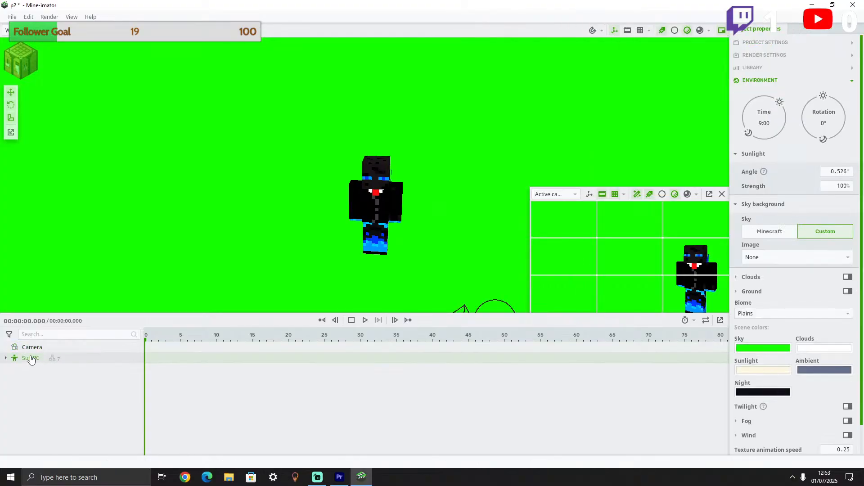
Select the Suit PC character and inspect it up close from the front and slightly different angles.
{"action": "left_click", "coordinate": [293, 219]}
{"action": "right_click", "coordinate": [357, 149]}
{"action": "key", "text": "w"}
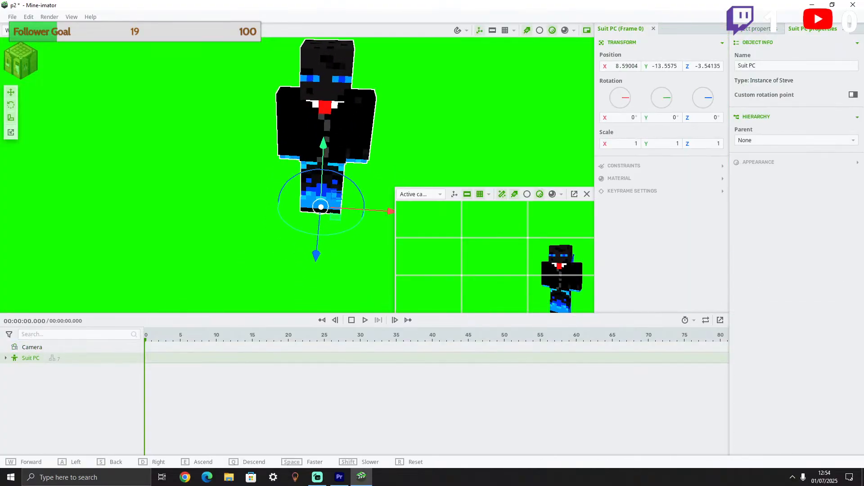
{"action": "key", "text": "s"}
{"action": "key", "text": "w"}
{"action": "key", "text": "s"}
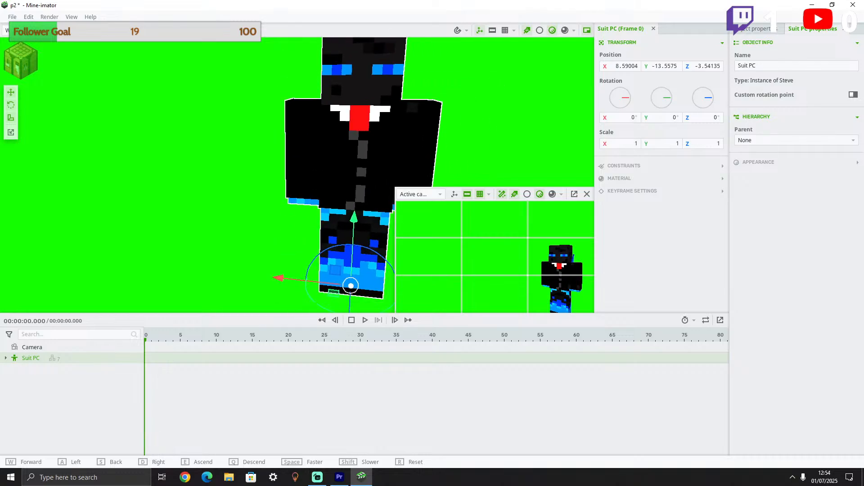
{"action": "key", "text": "d"}
{"action": "key", "text": "w"}
{"action": "key", "text": "s"}
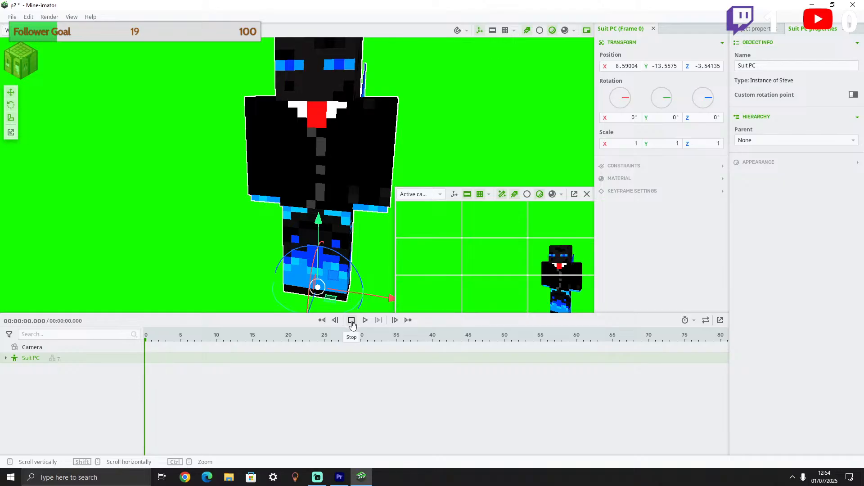
Switch to Premiere Pro and scrub through the Minecraft Realm Part 1 sequence, ending at 00:15:06:26.
{"action": "left_click", "coordinate": [339, 477]}
{"action": "left_click", "coordinate": [370, 322]}
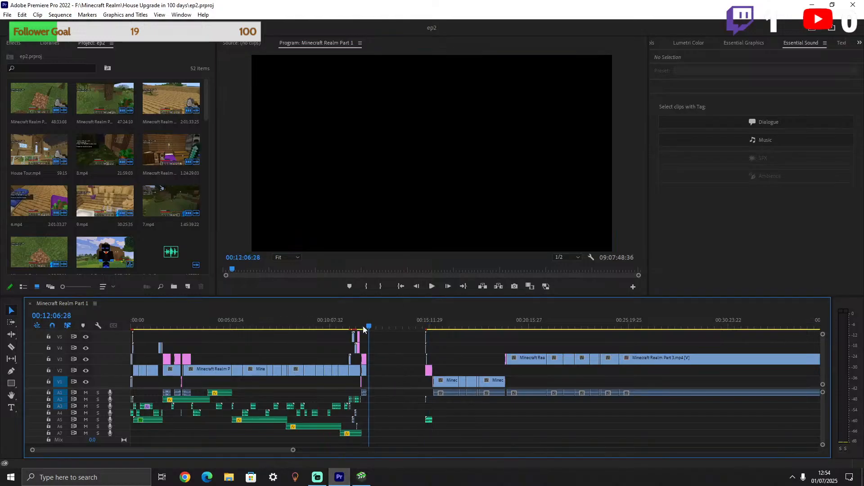
{"action": "left_click_drag", "start_coordinate": [364, 330], "coordinate": [167, 331]}
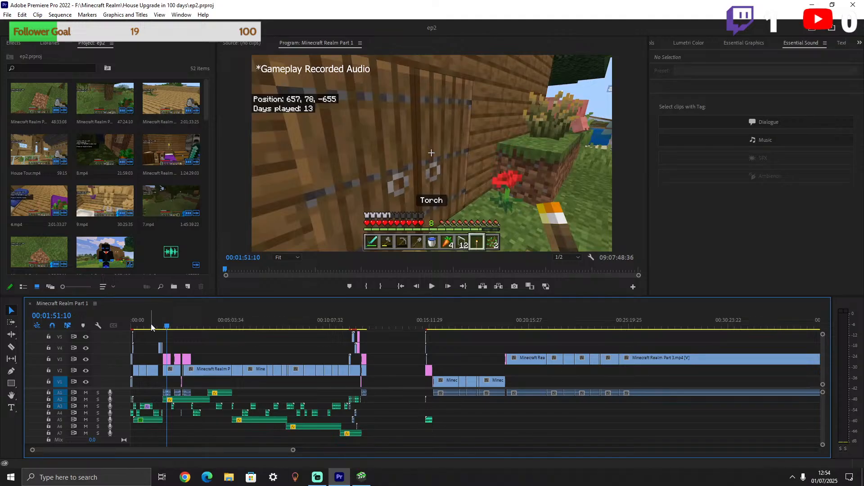
{"action": "left_click", "coordinate": [152, 326]}
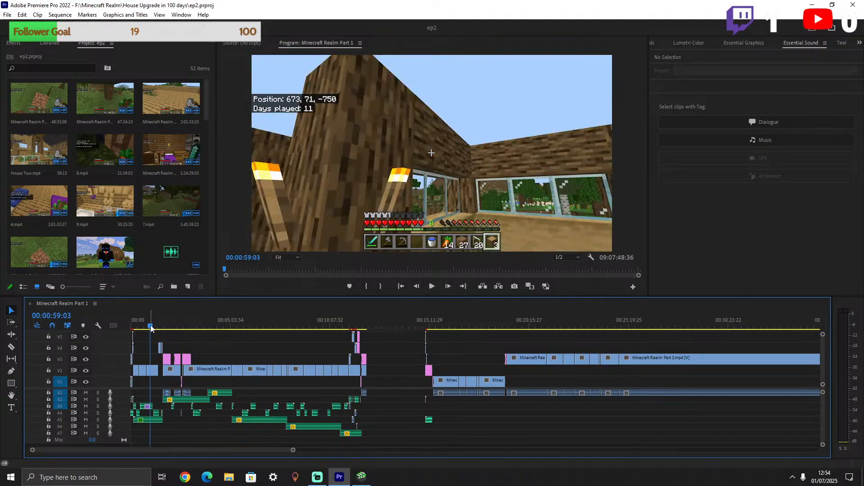
{"action": "left_click_drag", "start_coordinate": [151, 327], "coordinate": [182, 324]}
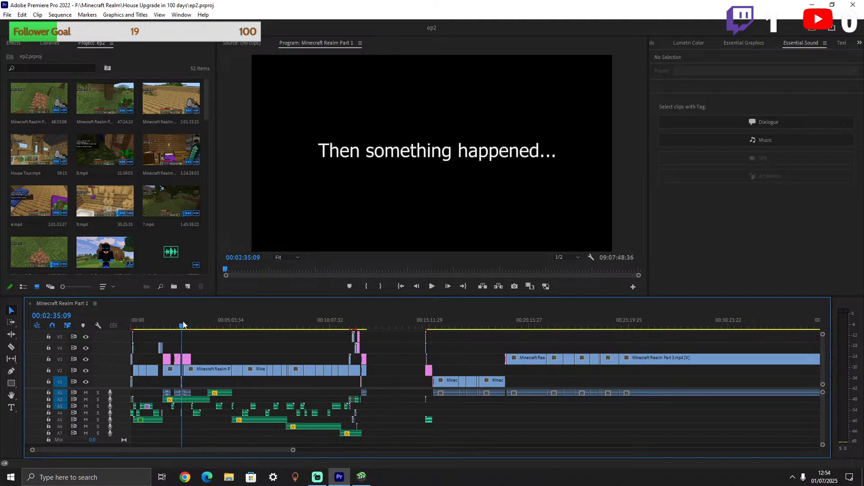
{"action": "left_click_drag", "start_coordinate": [183, 323], "coordinate": [428, 292]}
{"action": "mouse_move", "coordinate": [361, 476]}
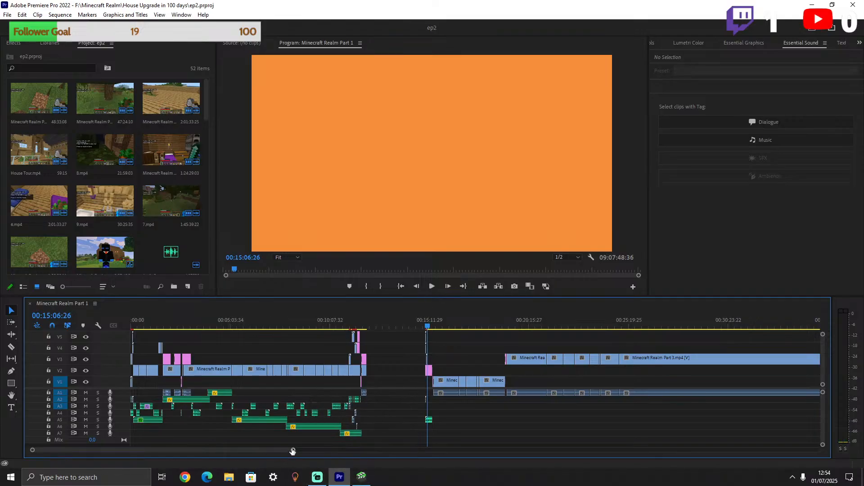
Record a voice-over on audio track A3 from 00:15:05:27, just before the end of Previously.mp4, to about 00:15:16.
{"action": "left_click_drag", "start_coordinate": [292, 451], "coordinate": [179, 444]}
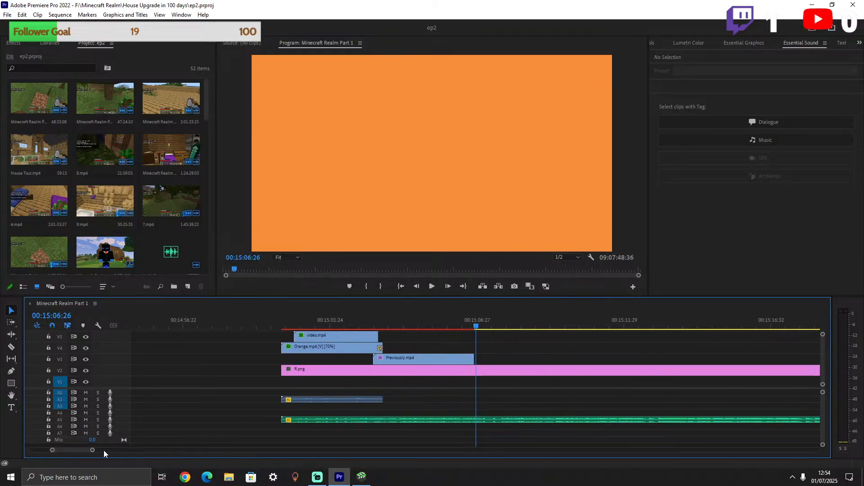
{"action": "left_click_drag", "start_coordinate": [90, 453], "coordinate": [125, 451]}
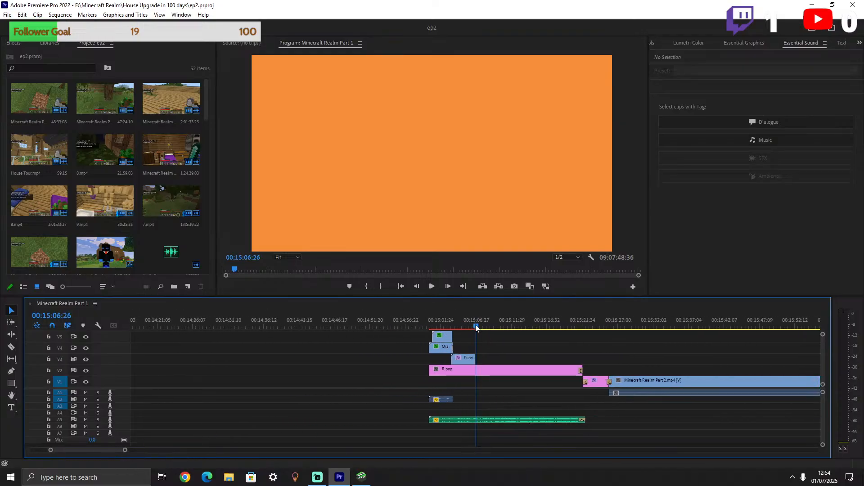
{"action": "left_click_drag", "start_coordinate": [477, 328], "coordinate": [473, 325]}
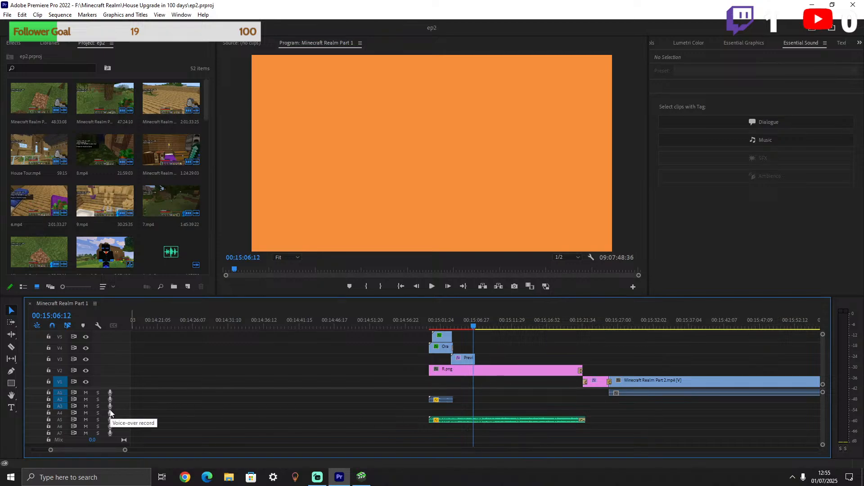
{"action": "left_click", "coordinate": [470, 323]}
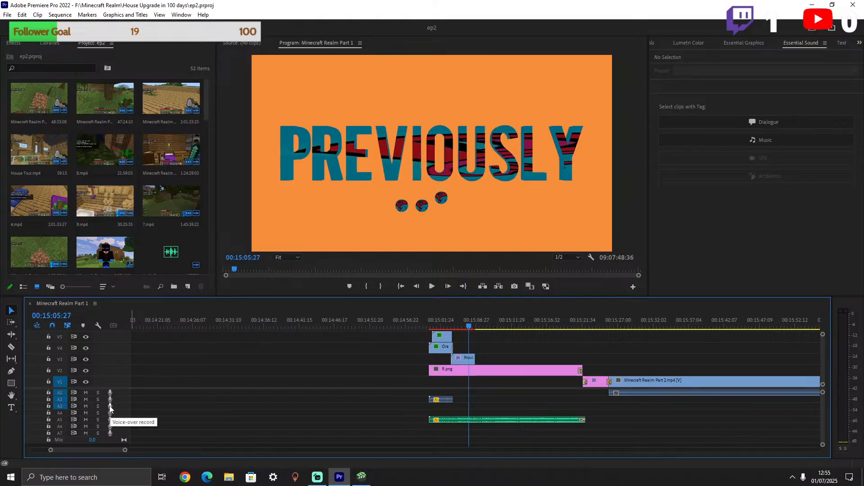
{"action": "left_click", "coordinate": [111, 407]}
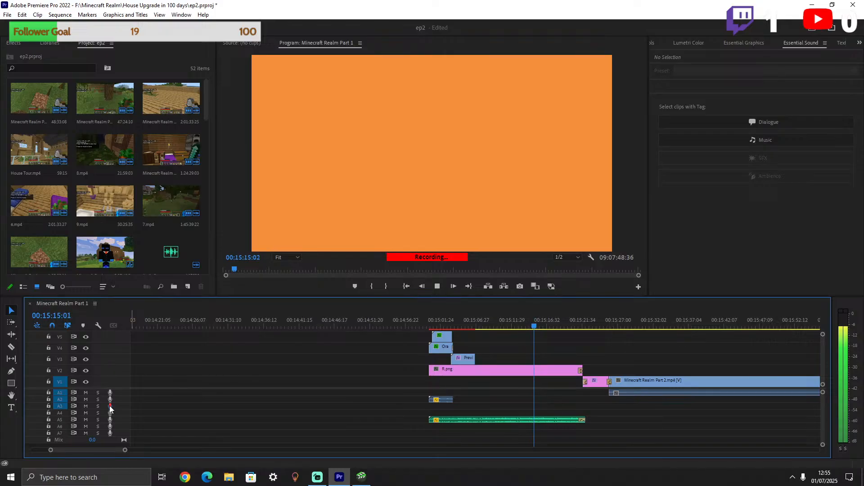
{"action": "left_click", "coordinate": [437, 286]}
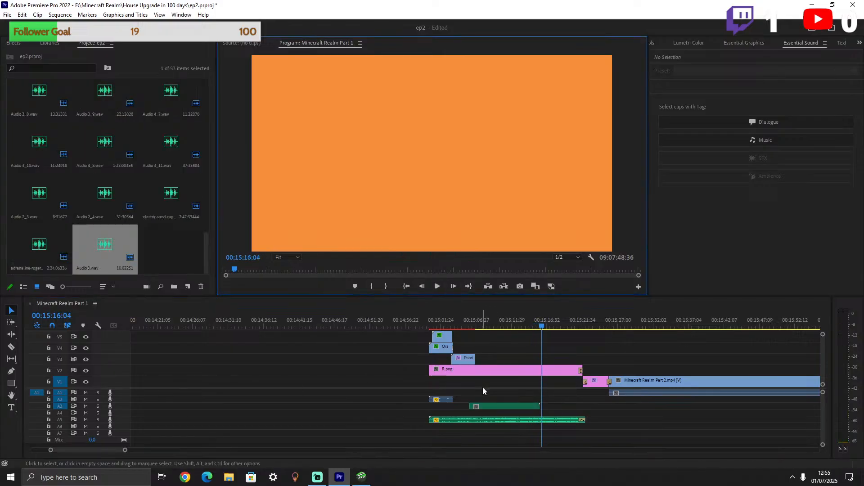
Enlarge the audio tracks and move the recorded voice-over clip on A3 to start at 00:15:06:26.
{"action": "left_click", "coordinate": [477, 326]}
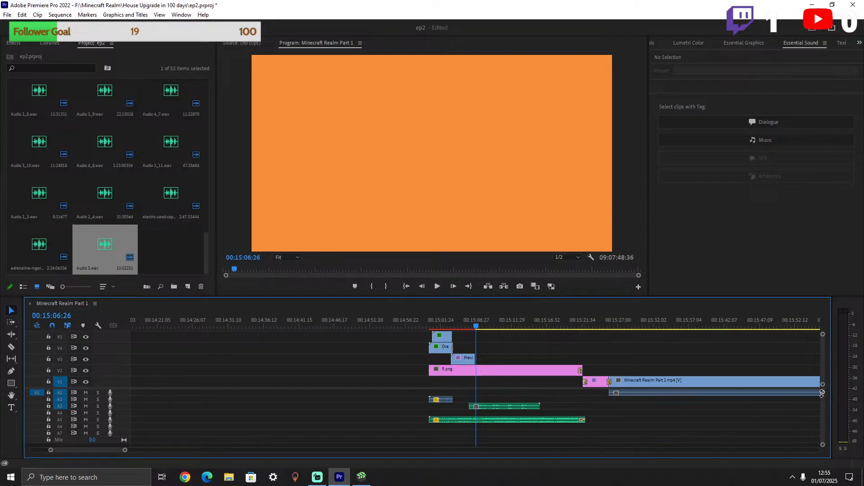
{"action": "left_click_drag", "start_coordinate": [823, 392], "coordinate": [822, 390]}
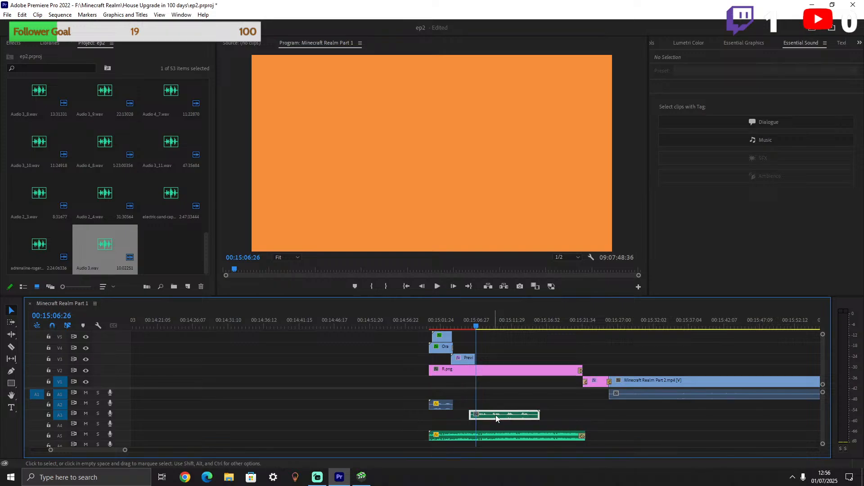
{"action": "left_click_drag", "start_coordinate": [496, 419], "coordinate": [503, 419]}
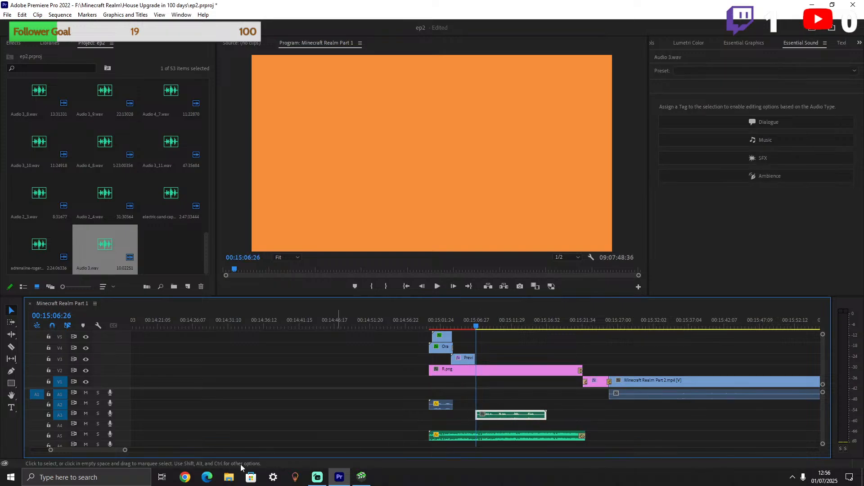
Cut off the voice-over's silent opening just before 00:15:08:00 and move the remaining clip back to start at 00:15:06:26.
{"action": "left_click_drag", "start_coordinate": [124, 452], "coordinate": [89, 451]}
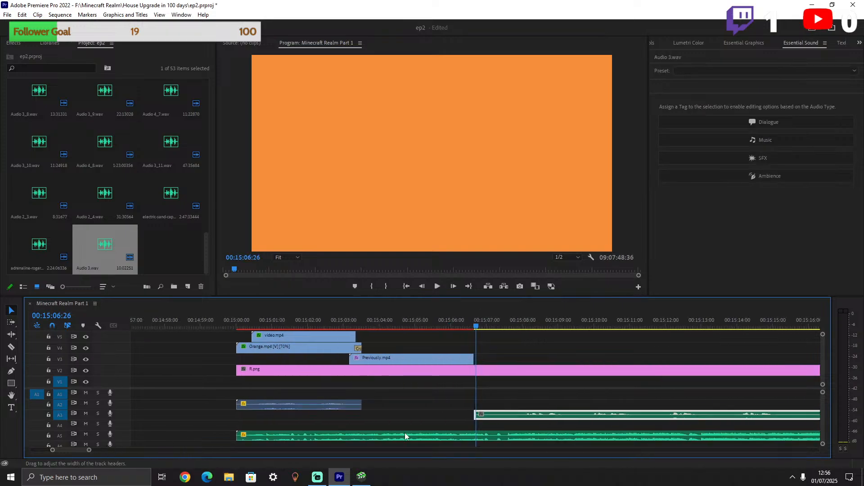
{"action": "left_click", "coordinate": [10, 348]}
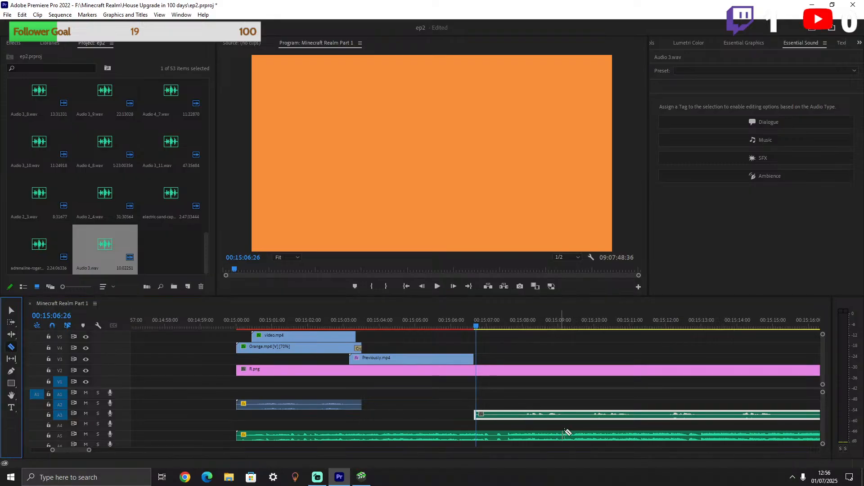
{"action": "left_click", "coordinate": [519, 416]}
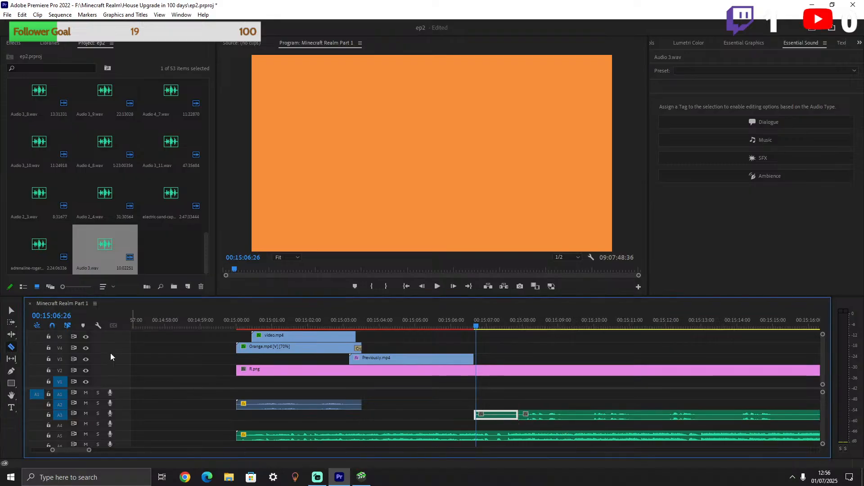
{"action": "left_click", "coordinate": [11, 311]}
{"action": "left_click", "coordinate": [495, 412]}
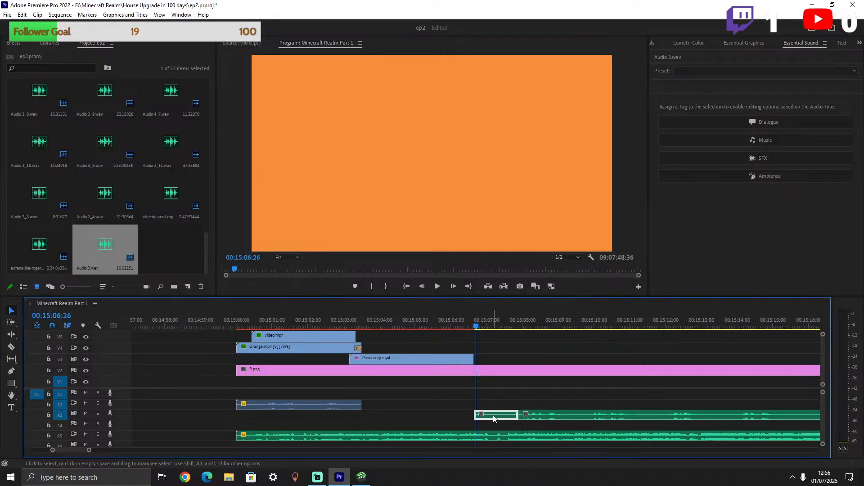
{"action": "key", "text": "Delete"}
{"action": "left_click_drag", "start_coordinate": [541, 418], "coordinate": [498, 416]}
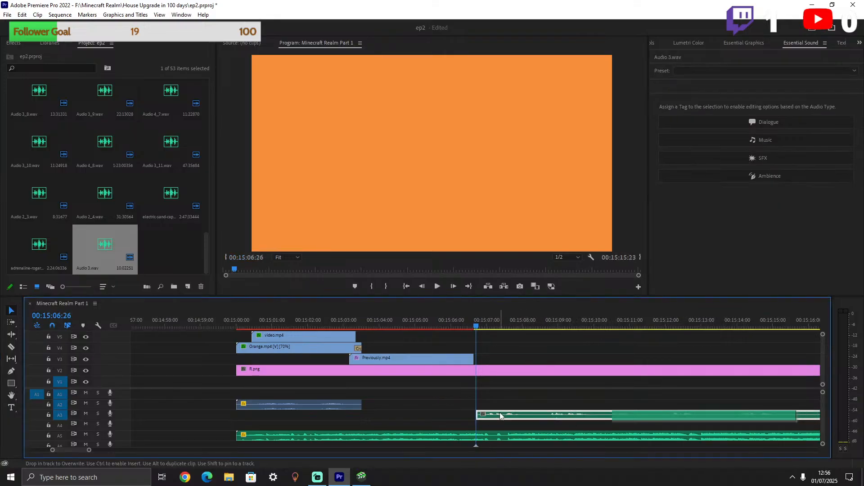
Play the voice-over and split it with the Razor tool between 00:15:08 and 00:15:09, at 00:15:10:07 and at 00:15:10:29.
{"action": "key", "text": "space"}
{"action": "key", "text": "c"}
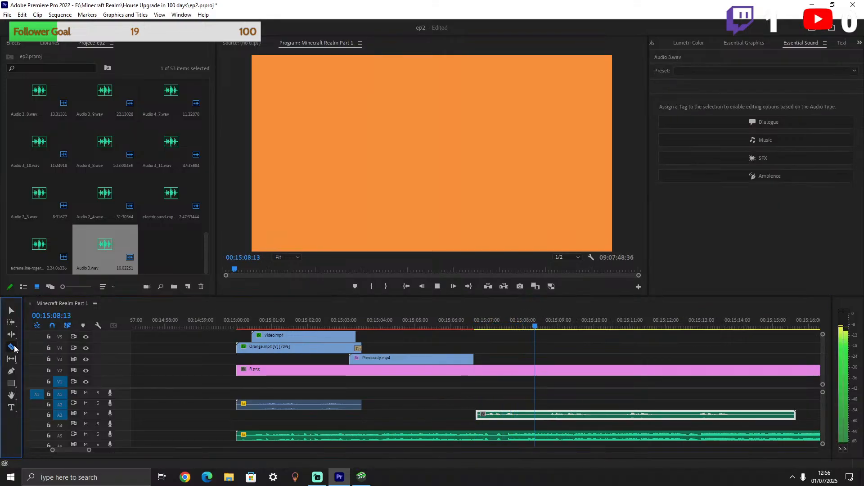
{"action": "key", "text": "space"}
{"action": "left_click", "coordinate": [545, 415]}
{"action": "key", "text": "space"}
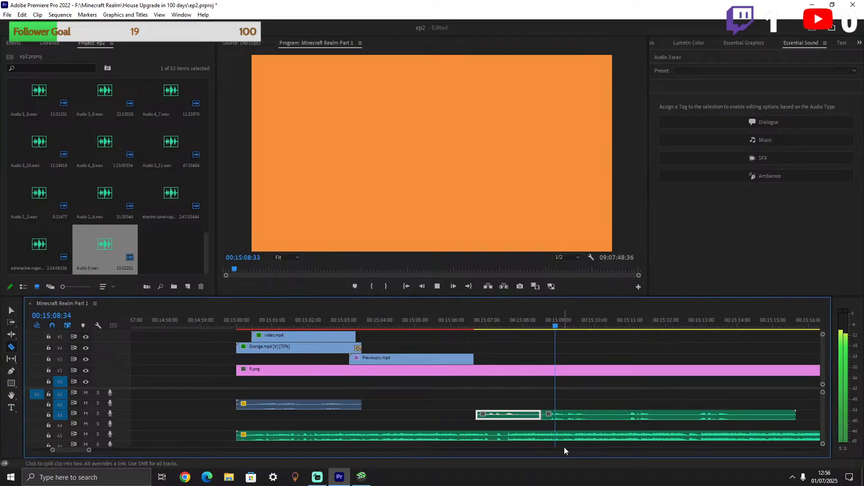
{"action": "key", "text": "space"}
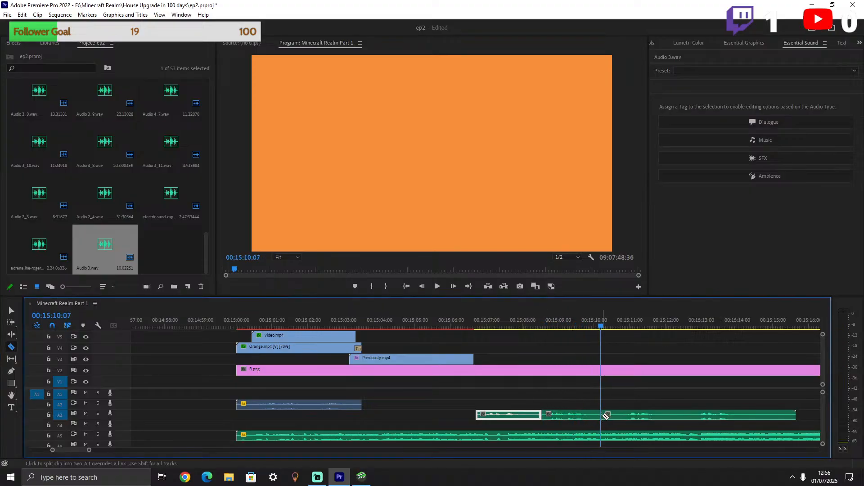
{"action": "key", "text": "space"}
{"action": "key", "text": "space"}
{"action": "left_click", "coordinate": [623, 414]}
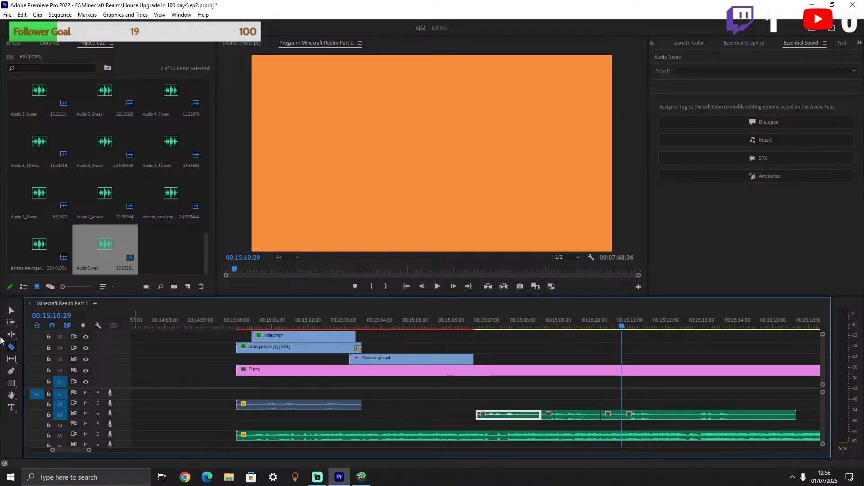
Delete the short voice-over segment between 00:15:10:07 and 00:15:10:29.
{"action": "left_click", "coordinate": [9, 311]}
{"action": "left_click", "coordinate": [615, 415]}
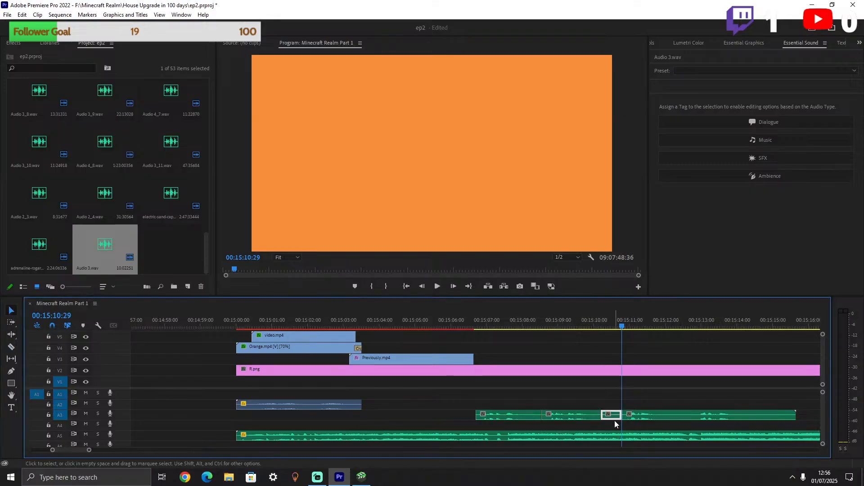
{"action": "key", "text": "Delete"}
Play the remaining voice-over and split it at about 00:15:12:00, shortly before 00:15:13:00, and at 00:15:14:05.
{"action": "left_click", "coordinate": [666, 415]}
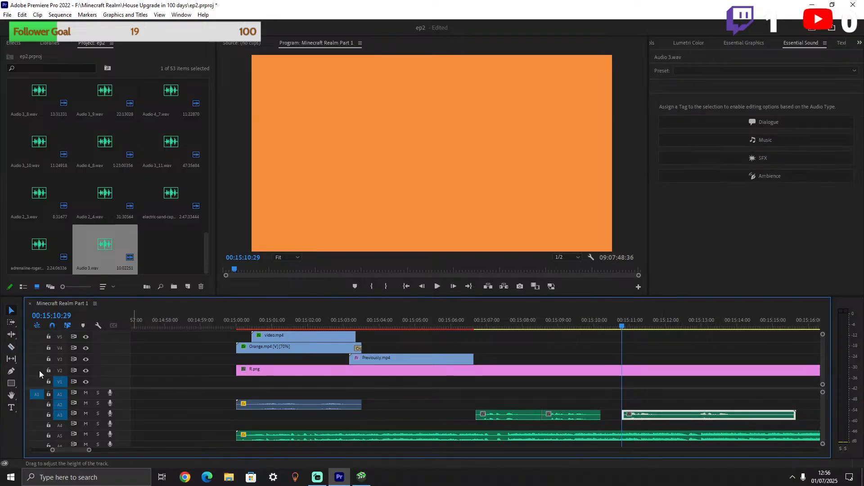
{"action": "left_click", "coordinate": [10, 350]}
{"action": "key", "text": "space"}
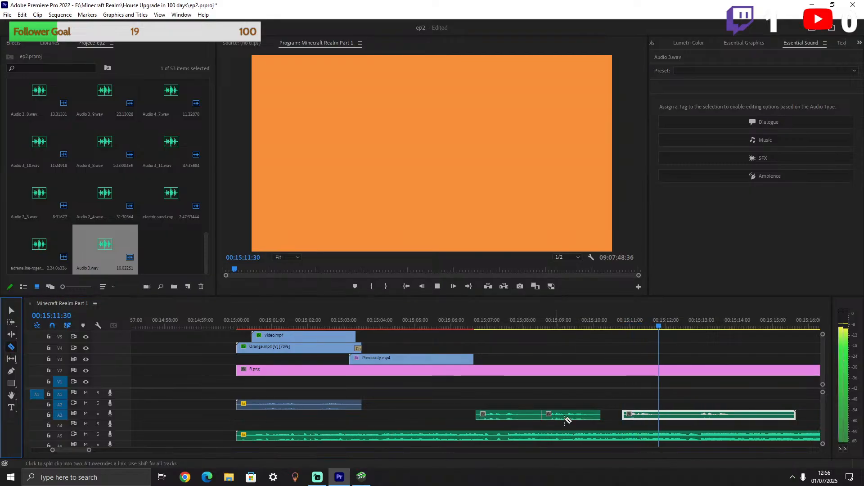
{"action": "key", "text": "space"}
{"action": "left_click", "coordinate": [669, 415]}
{"action": "key", "text": "space"}
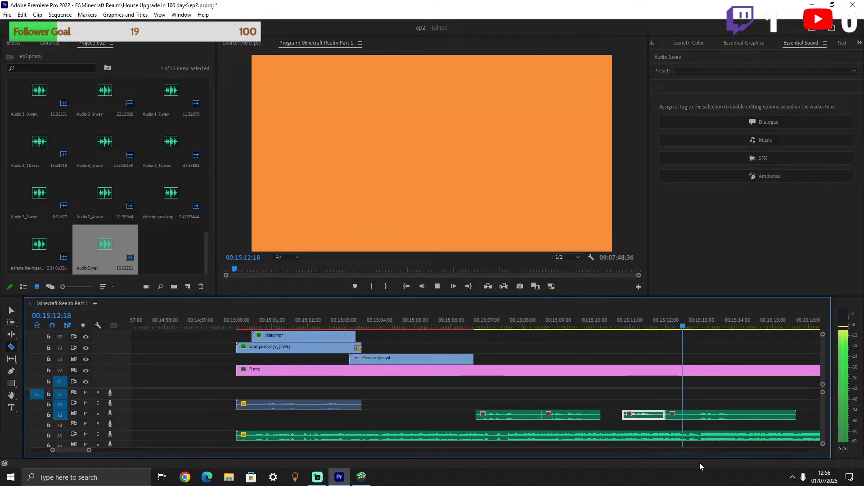
{"action": "left_click", "coordinate": [700, 418]}
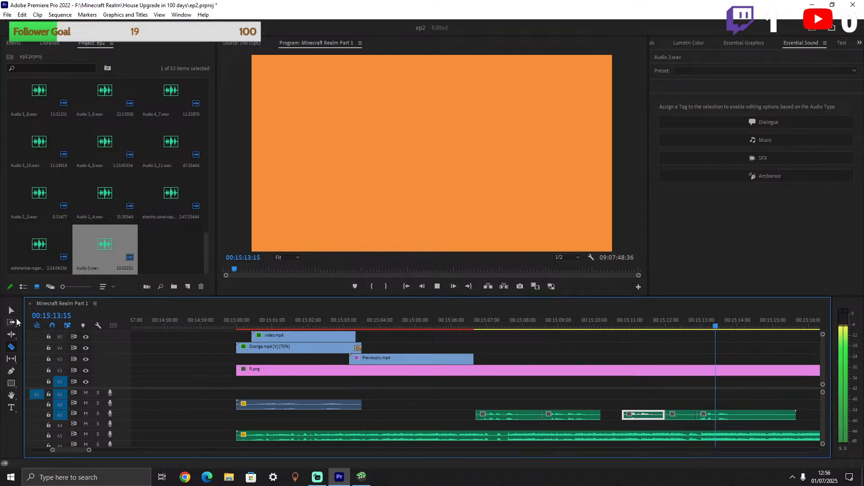
{"action": "left_click", "coordinate": [11, 310]}
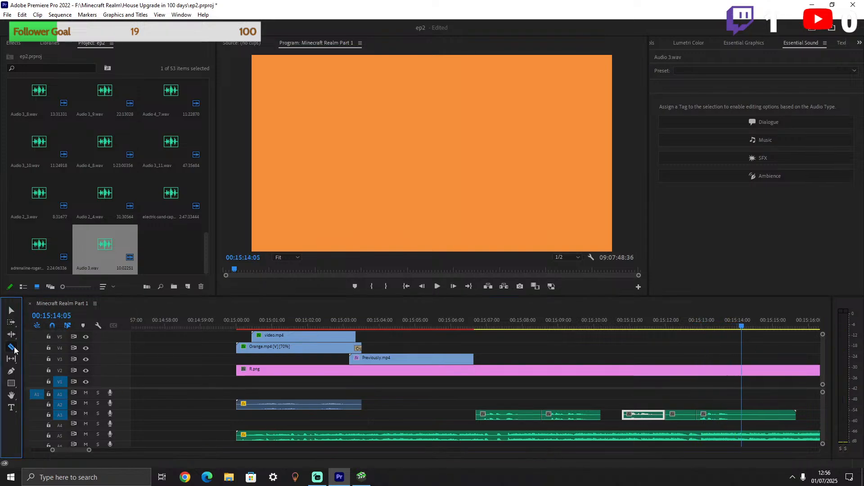
{"action": "left_click", "coordinate": [743, 414]}
Delete the voice-over segments between about 00:15:12:00 and 00:15:13:00 and after 00:15:14:05.
{"action": "left_click", "coordinate": [12, 311]}
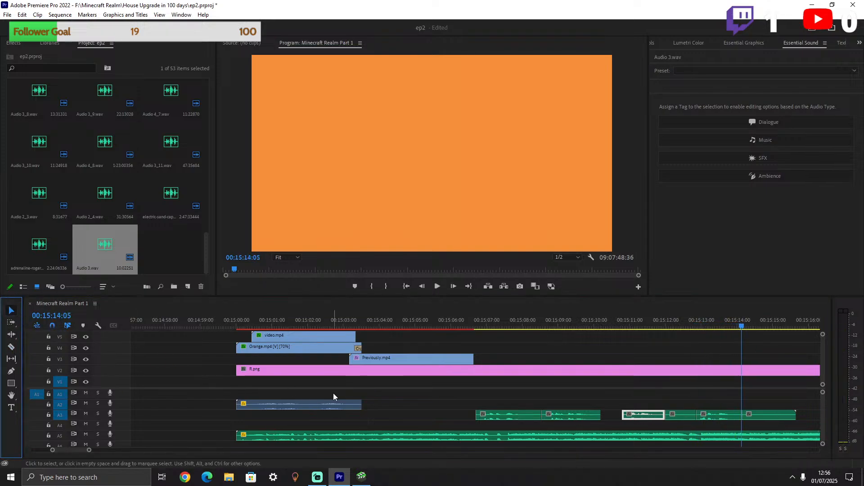
{"action": "left_click", "coordinate": [681, 416]}
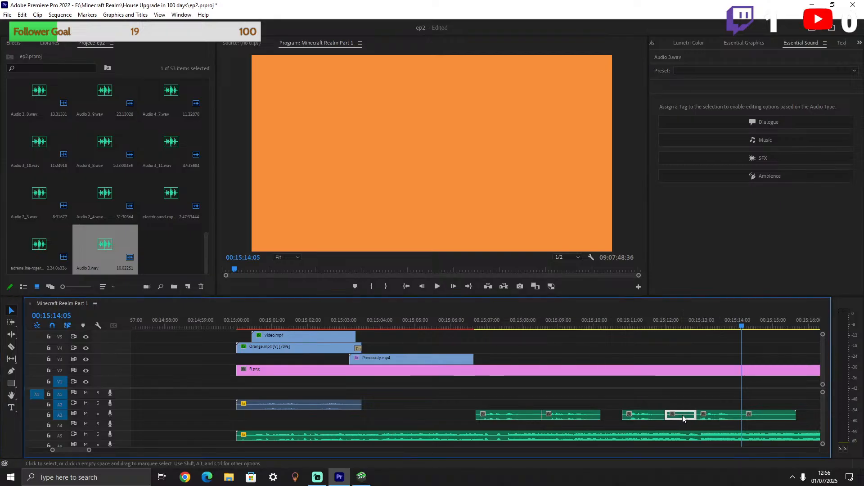
{"action": "key", "text": "Delete"}
{"action": "left_click", "coordinate": [790, 418]}
{"action": "key", "text": "Delete"}
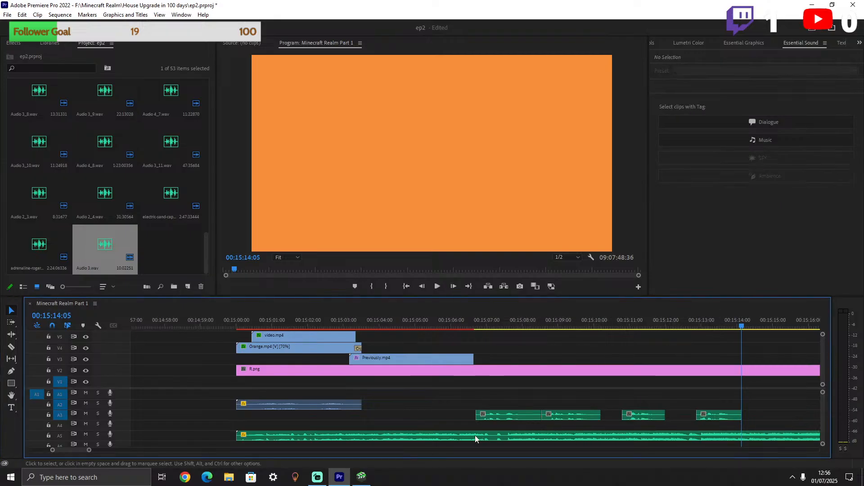
Adjust the background music's audio gain by -10 dB and play the voice-over section to check the balance.
{"action": "left_click", "coordinate": [475, 436]}
{"action": "right_click", "coordinate": [469, 436]}
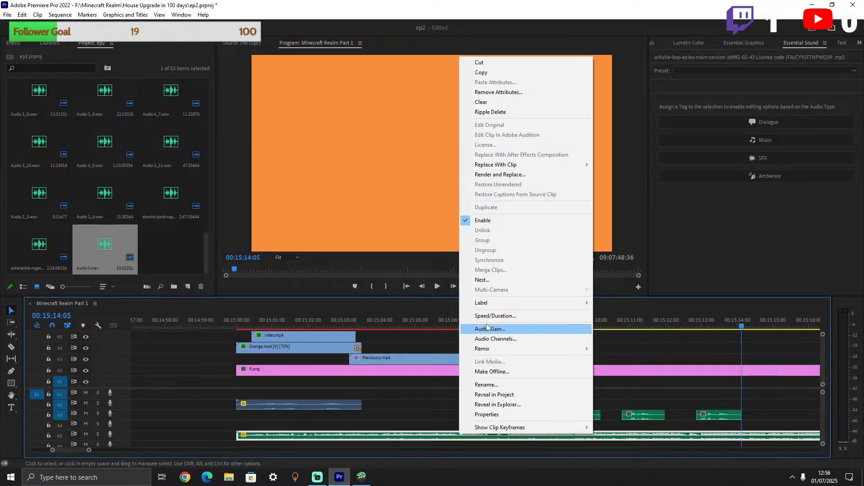
{"action": "left_click", "coordinate": [506, 329]}
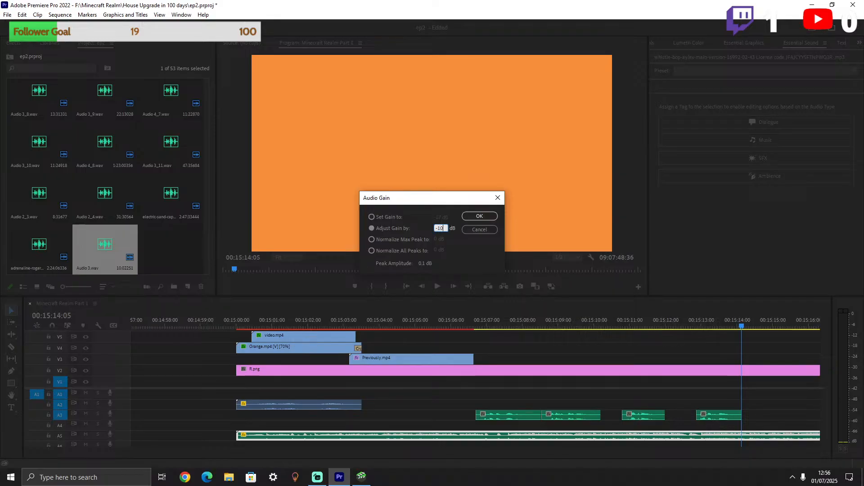
{"action": "type", "text": "-10"}
{"action": "key", "text": "Return"}
{"action": "left_click", "coordinate": [498, 320]}
{"action": "key", "text": "space"}
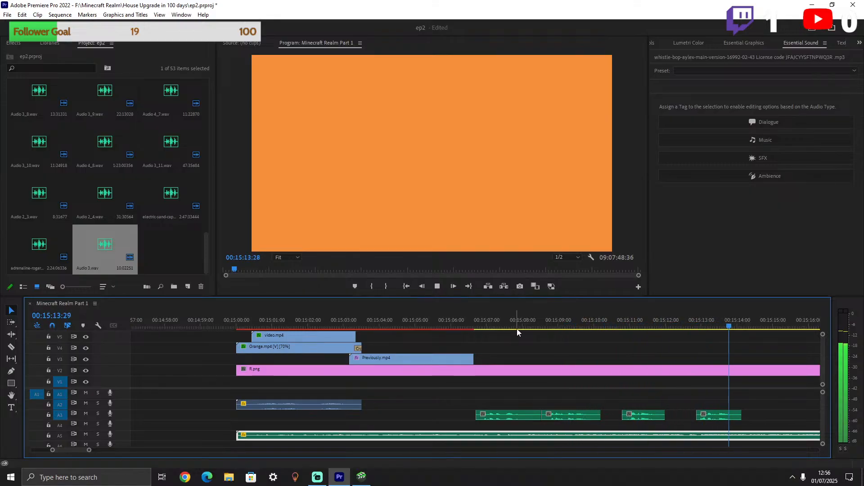
{"action": "key", "text": "space"}
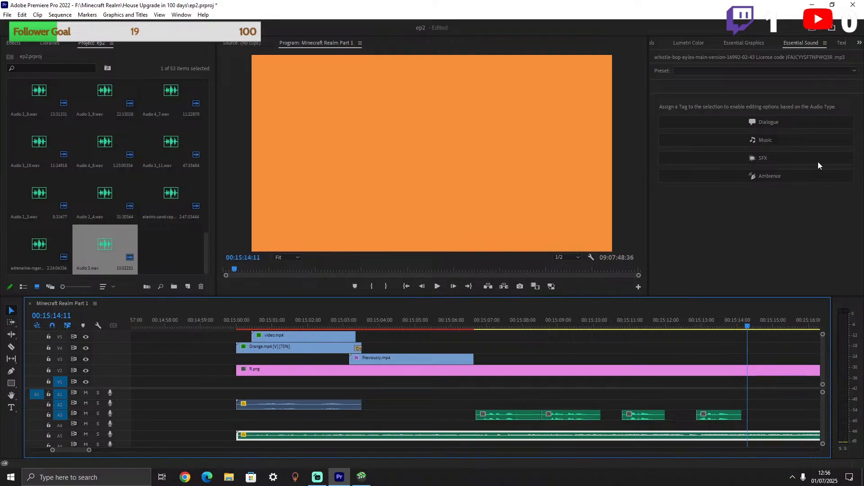
Assign Essential Sound types: Music for the background track, Dialogue for the four voice-over clips, and SFX for the Orange.mp4 audio.
{"action": "left_click", "coordinate": [774, 141]}
{"action": "left_click_drag", "start_coordinate": [462, 418], "coordinate": [742, 402]}
{"action": "left_click", "coordinate": [760, 122]}
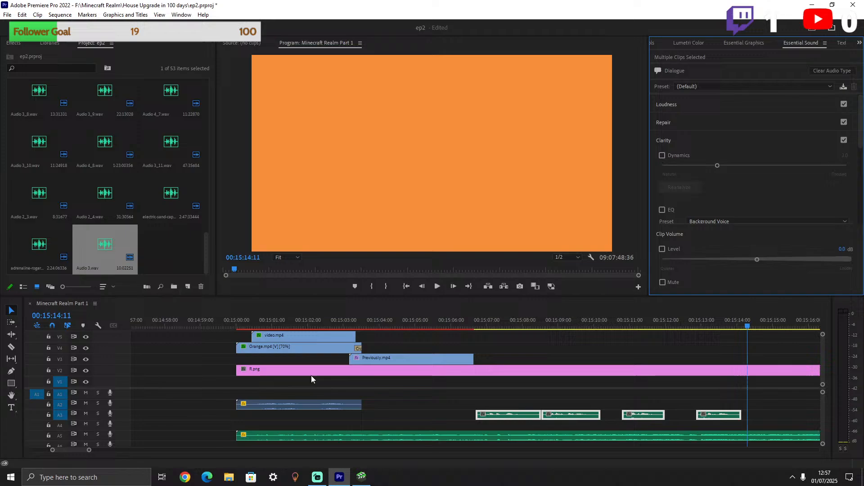
{"action": "left_click", "coordinate": [293, 407]}
{"action": "left_click", "coordinate": [296, 316]}
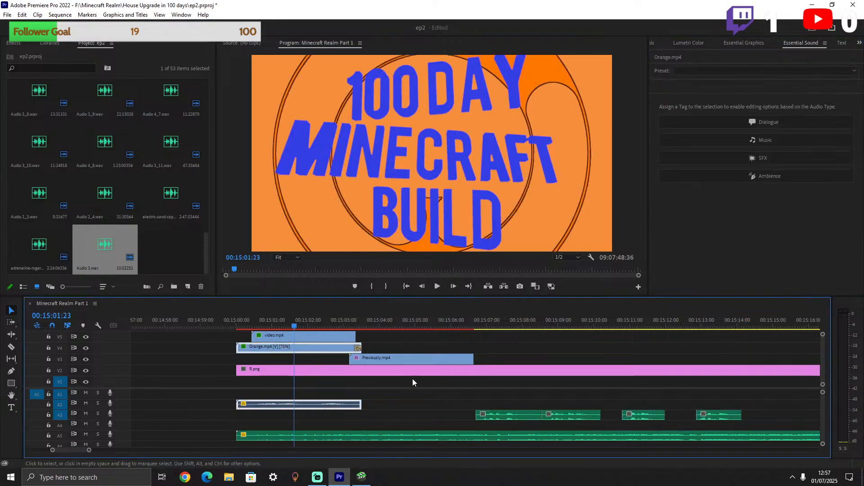
{"action": "left_click", "coordinate": [740, 158]}
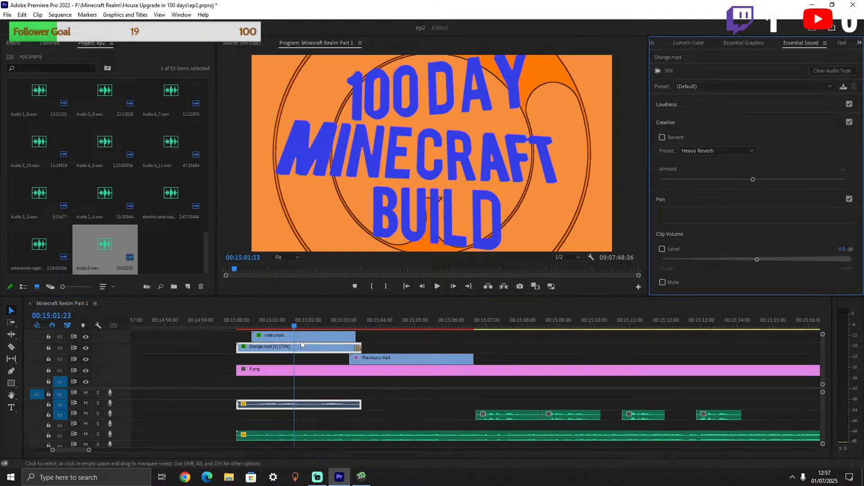
Play back the intro, then record a new voice-over on track A3 starting at about 00:15:03:14, over the Previously title.
{"action": "left_click_drag", "start_coordinate": [292, 323], "coordinate": [266, 320]}
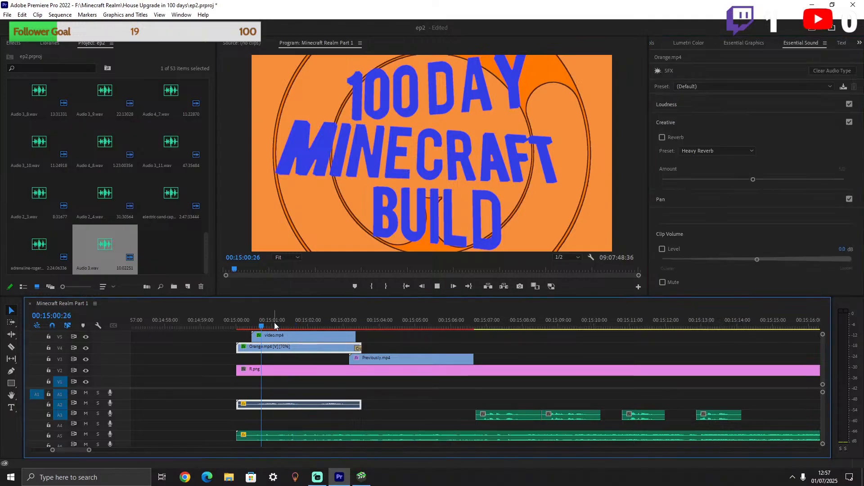
{"action": "key", "text": "space"}
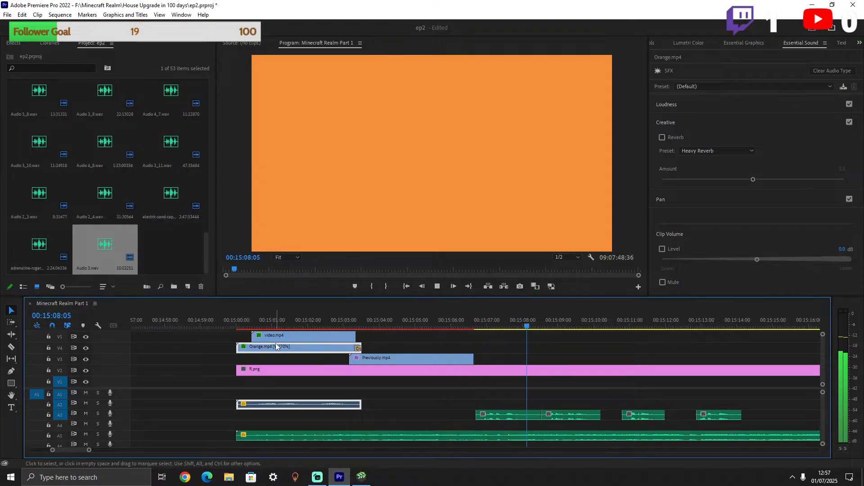
{"action": "left_click_drag", "start_coordinate": [386, 321], "coordinate": [356, 321]}
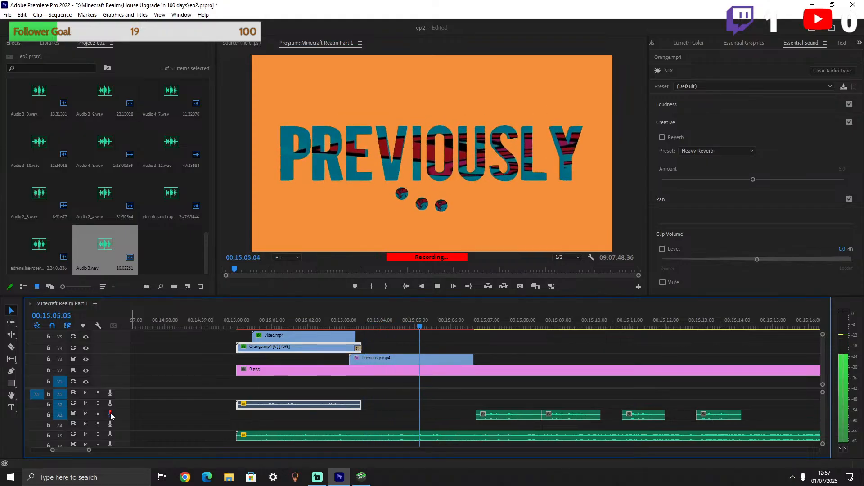
{"action": "key", "text": "space"}
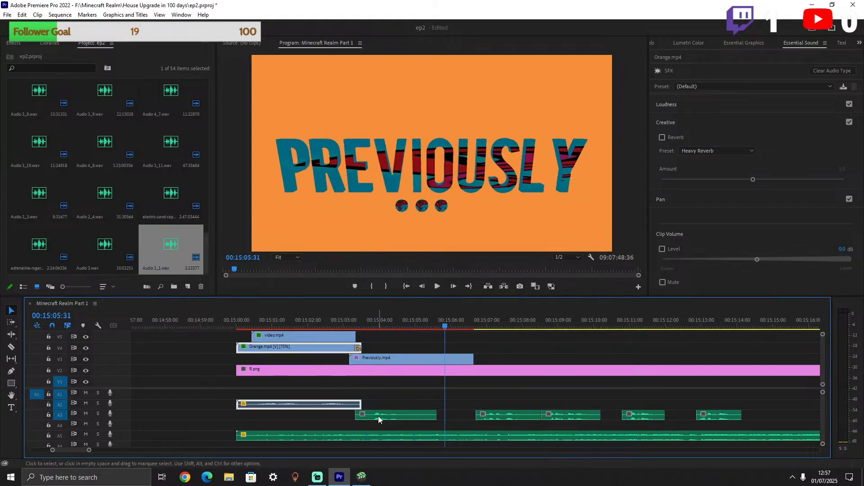
Split the new recording at 00:15:03:25 and shortly before 00:15:05:00, and delete the pieces before and after its spoken part.
{"action": "left_click", "coordinate": [368, 325]}
{"action": "left_click", "coordinate": [11, 347]}
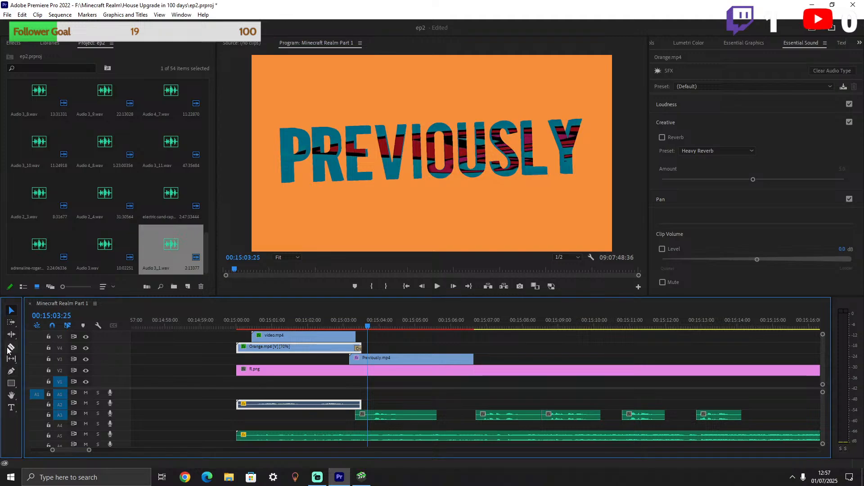
{"action": "left_click", "coordinate": [369, 415]}
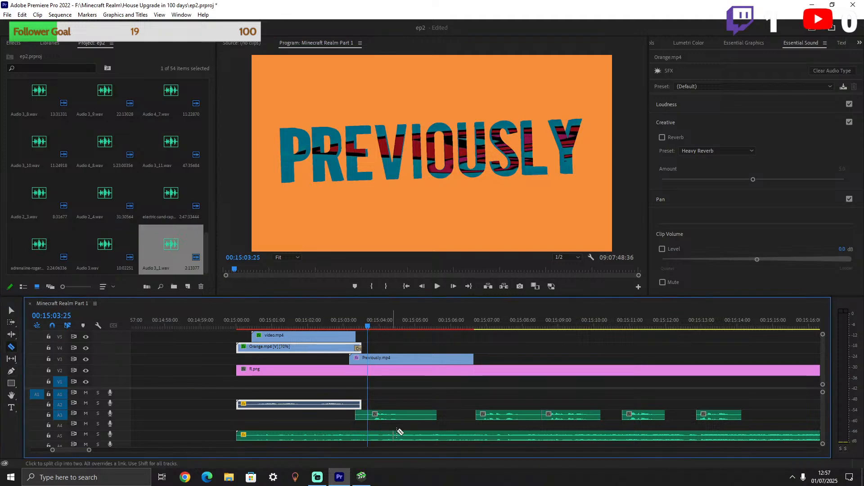
{"action": "key", "text": "v"}
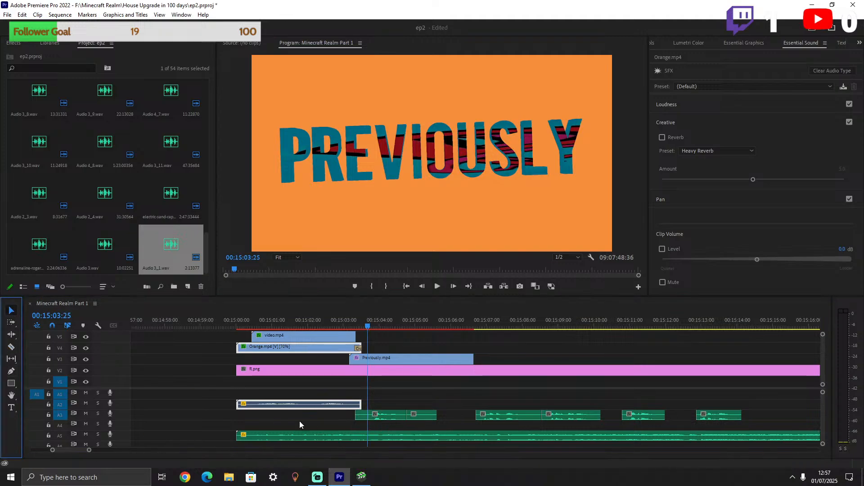
{"action": "left_click", "coordinate": [360, 415]}
{"action": "key", "text": "Delete"}
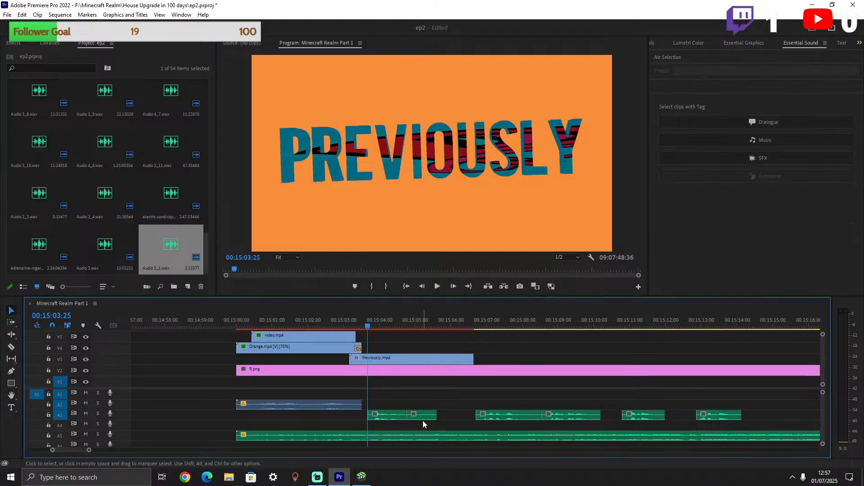
{"action": "key", "text": "Delete"}
Play the Previously section, move its voice-over clip to start just before 00:15:04:00, and tag the clip as Dialogue.
{"action": "left_click_drag", "start_coordinate": [368, 326], "coordinate": [357, 327]}
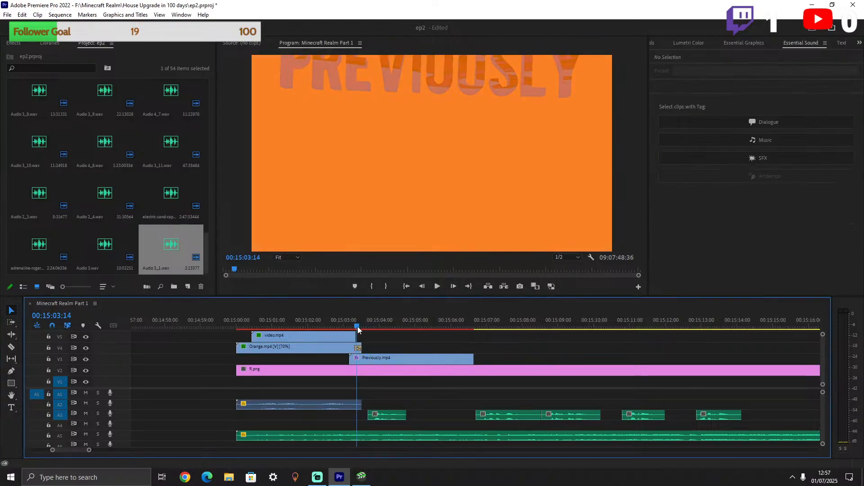
{"action": "key", "text": "space"}
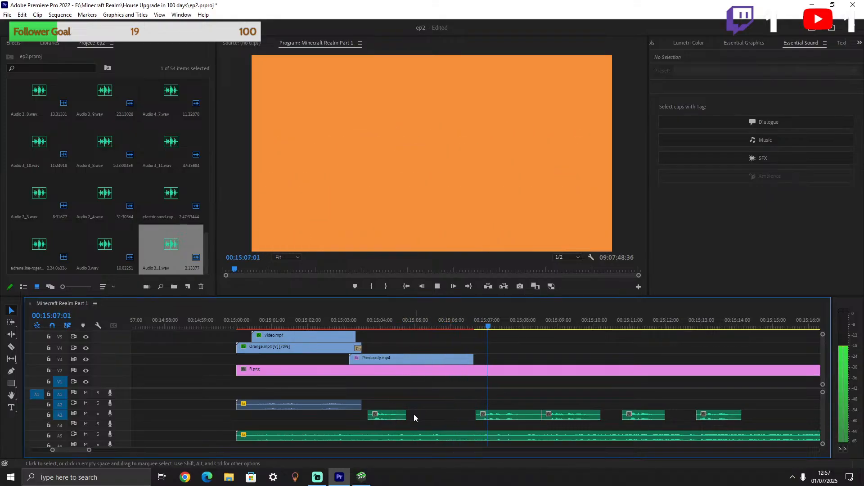
{"action": "key", "text": "space"}
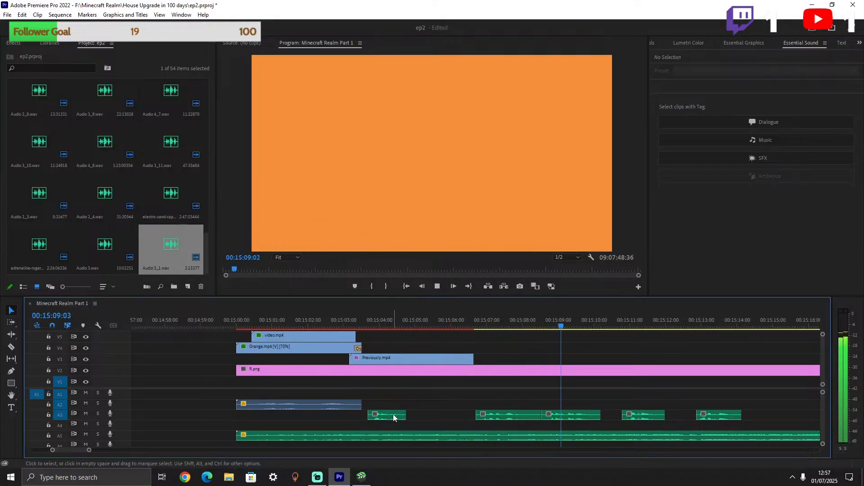
{"action": "left_click_drag", "start_coordinate": [393, 414], "coordinate": [402, 414]}
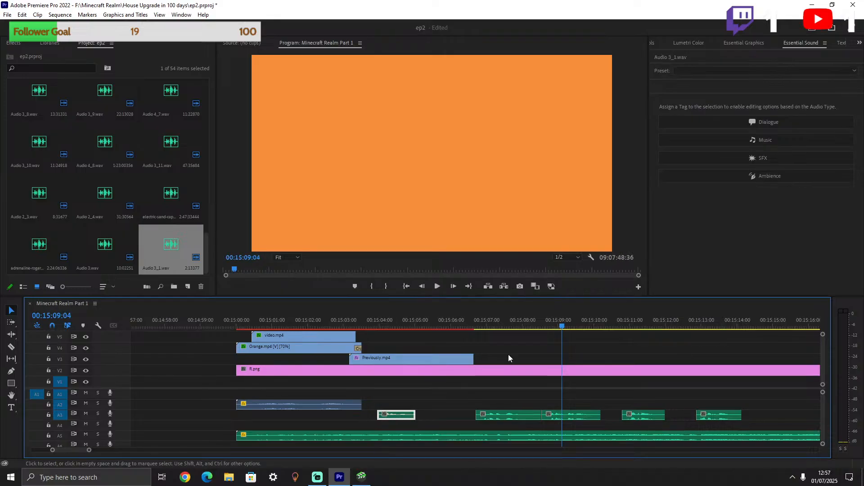
{"action": "left_click", "coordinate": [779, 121]}
{"action": "left_click", "coordinate": [377, 318]}
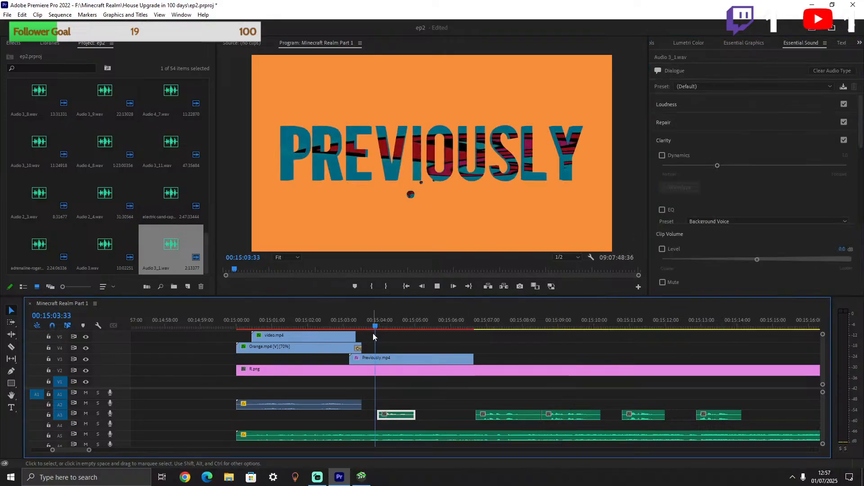
{"action": "key", "text": "space"}
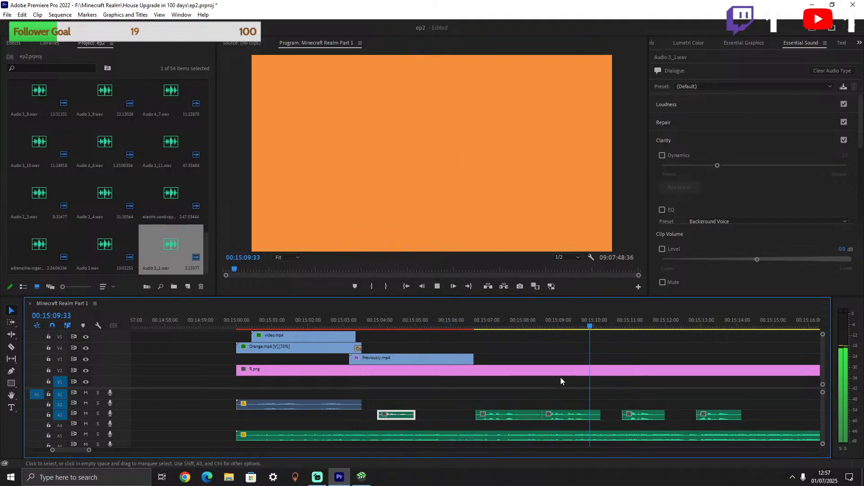
Spread the last three voice-over clips to start at about 00:15:11, 00:15:15 and 00:15:19, and play the section through.
{"action": "scroll", "coordinate": [693, 377], "scroll_direction": "down", "scroll_amount": 8}
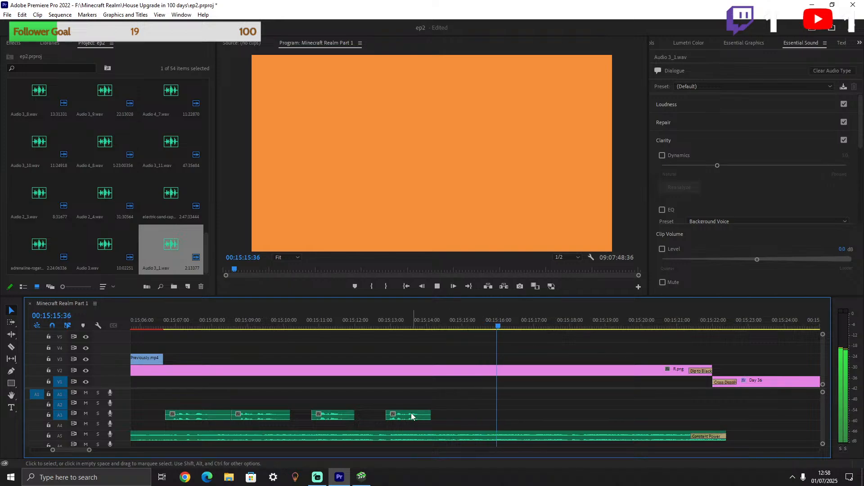
{"action": "left_click_drag", "start_coordinate": [408, 416], "coordinate": [614, 415]}
{"action": "left_click_drag", "start_coordinate": [336, 417], "coordinate": [492, 416]}
{"action": "left_click_drag", "start_coordinate": [259, 419], "coordinate": [358, 419]}
{"action": "left_click", "coordinate": [157, 324]}
{"action": "key", "text": "space"}
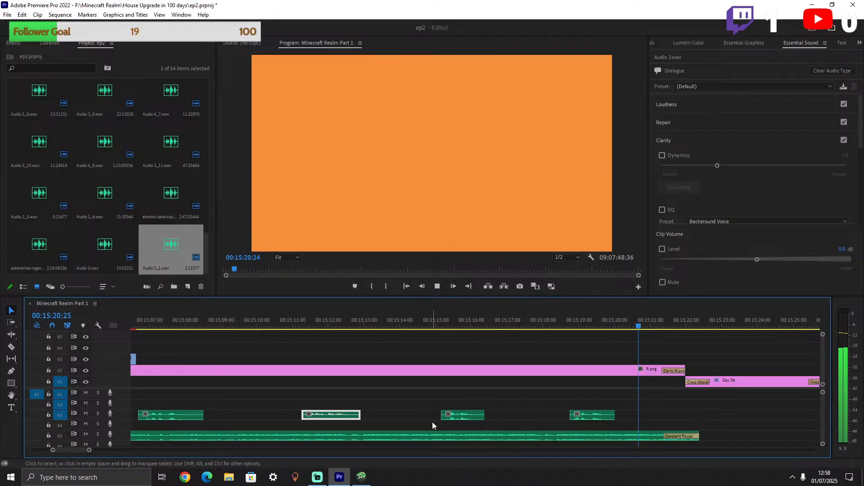
{"action": "key", "text": "space"}
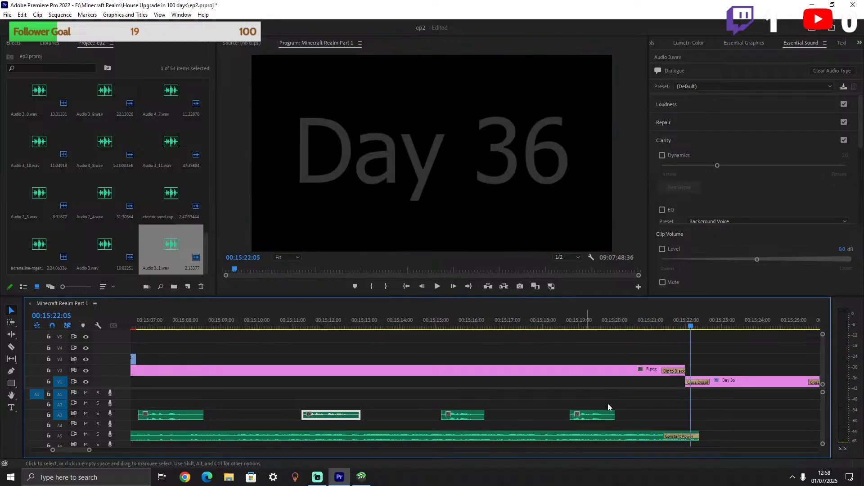
Save the project and scrub through the section between the Previously title and the Day 36 title.
{"action": "key", "text": "ctrl+s"}
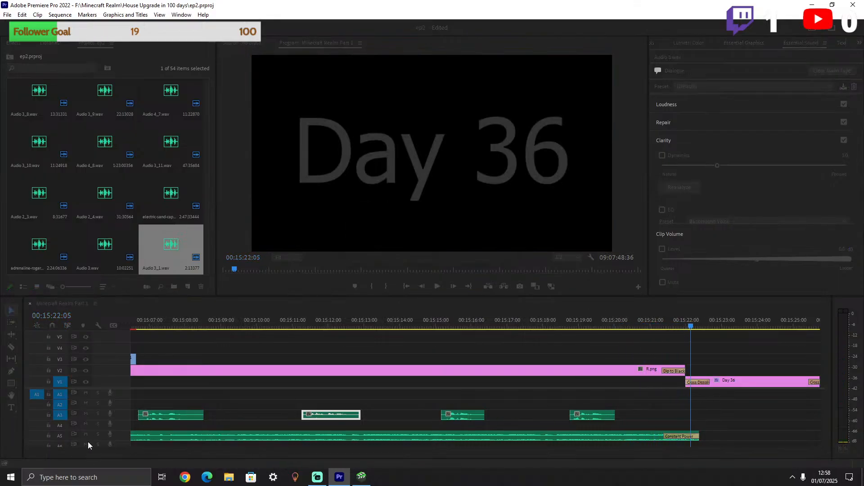
{"action": "scroll", "coordinate": [122, 456], "scroll_direction": "down", "scroll_amount": 4}
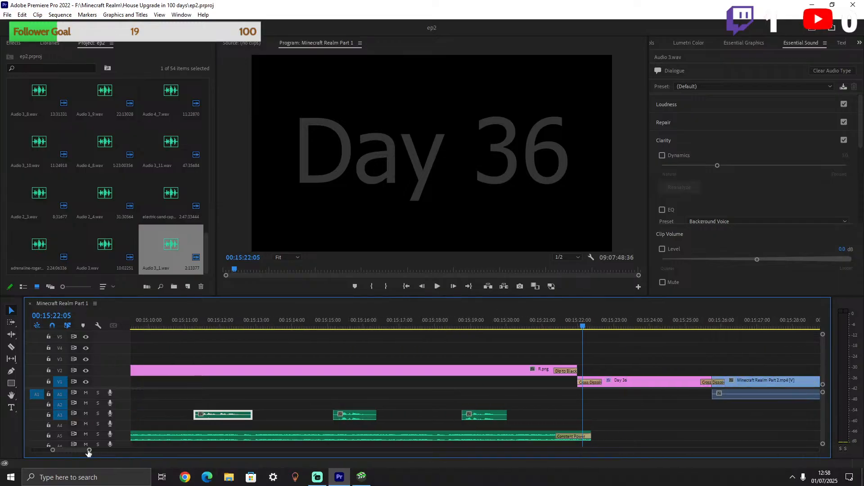
{"action": "left_click_drag", "start_coordinate": [88, 452], "coordinate": [115, 450]}
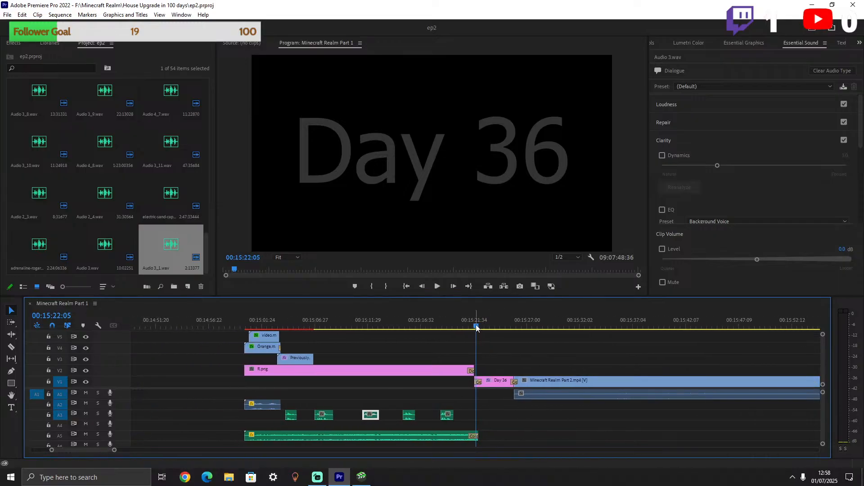
{"action": "left_click_drag", "start_coordinate": [281, 322], "coordinate": [474, 322]}
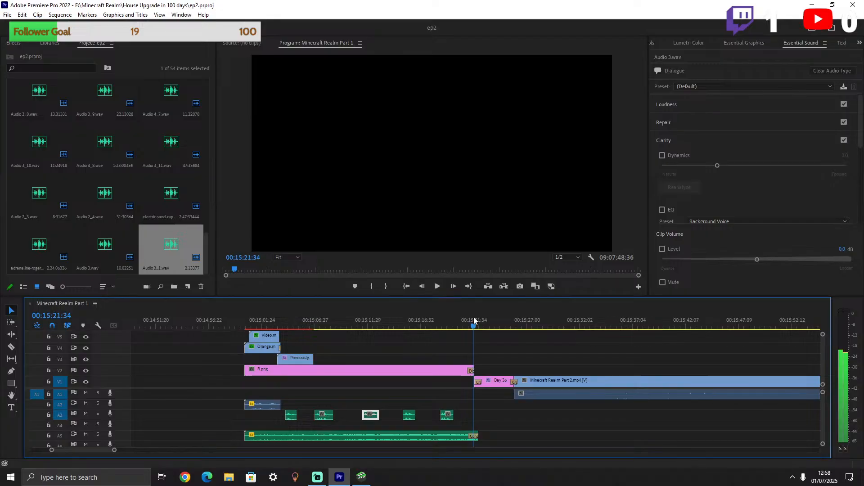
{"action": "left_click_drag", "start_coordinate": [474, 320], "coordinate": [312, 318]}
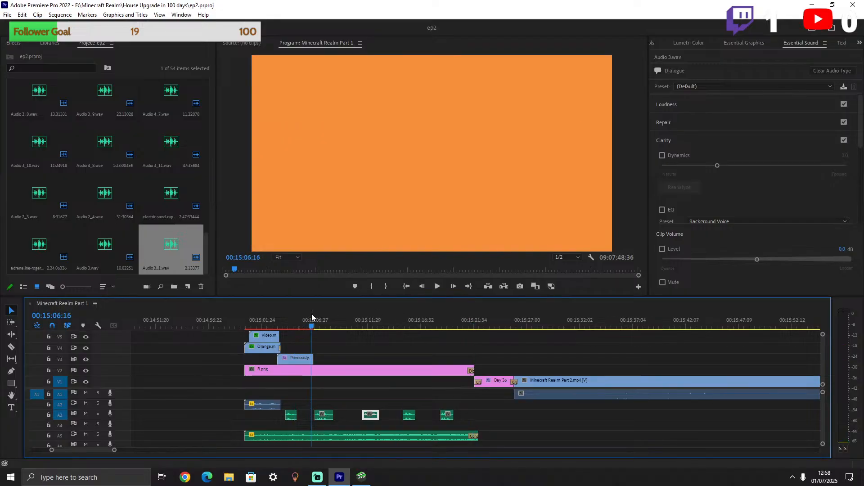
{"action": "key", "text": "ctrl+s"}
Switch to Mine-imator and reframe the work view so the whole Suit PC character is visible.
{"action": "mouse_move", "coordinate": [359, 479]}
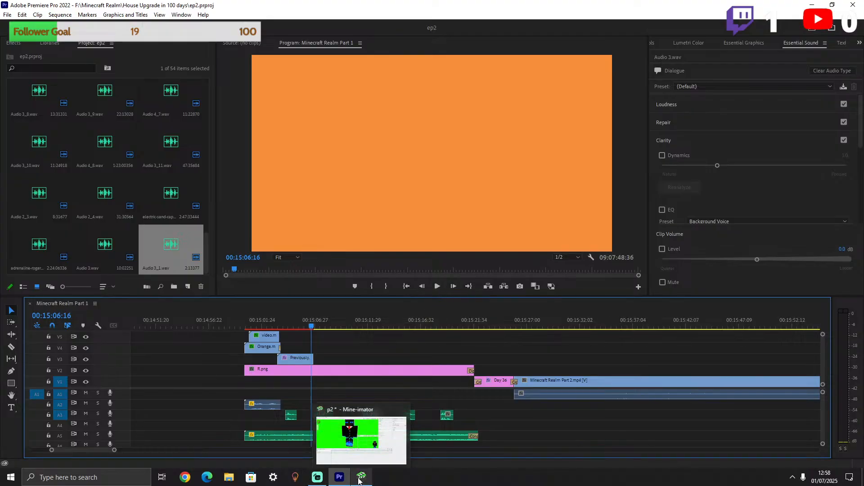
{"action": "left_click", "coordinate": [352, 484]}
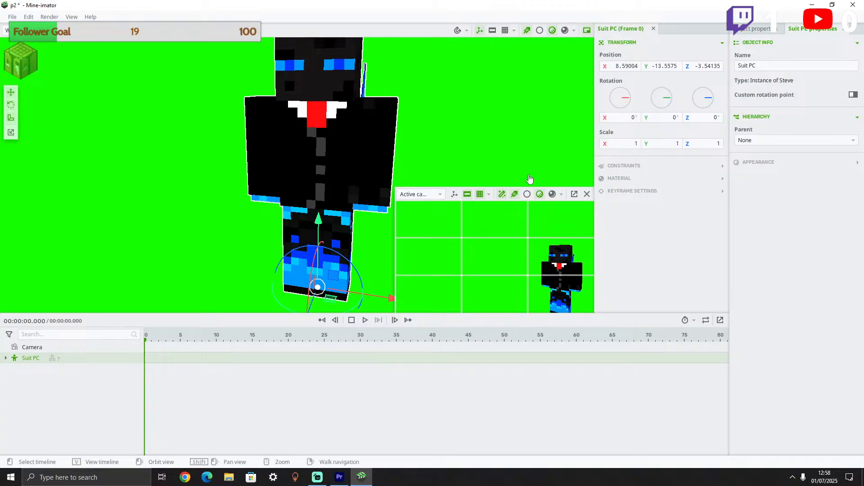
{"action": "right_click", "coordinate": [472, 151]}
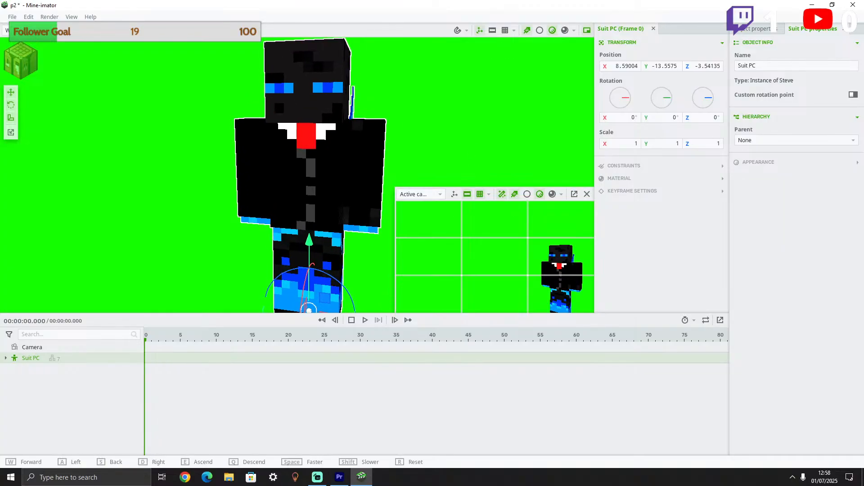
{"action": "key", "text": "s"}
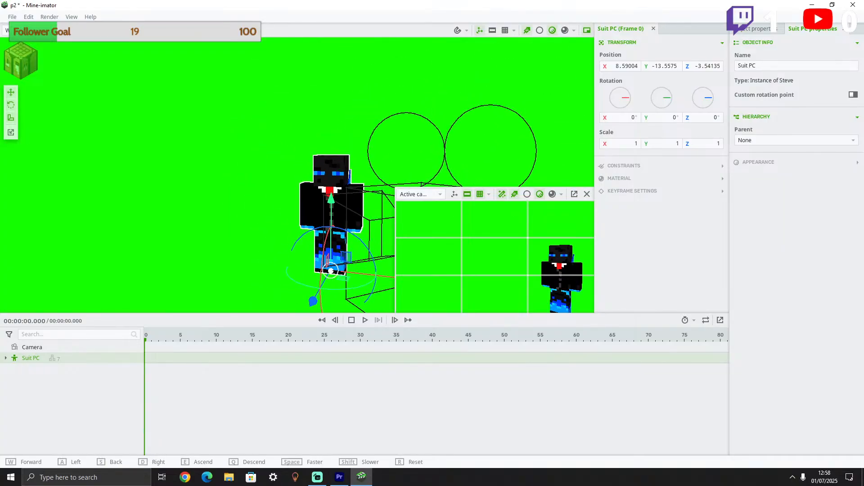
{"action": "key", "text": "w"}
{"action": "key", "text": "s"}
{"action": "key", "text": "a"}
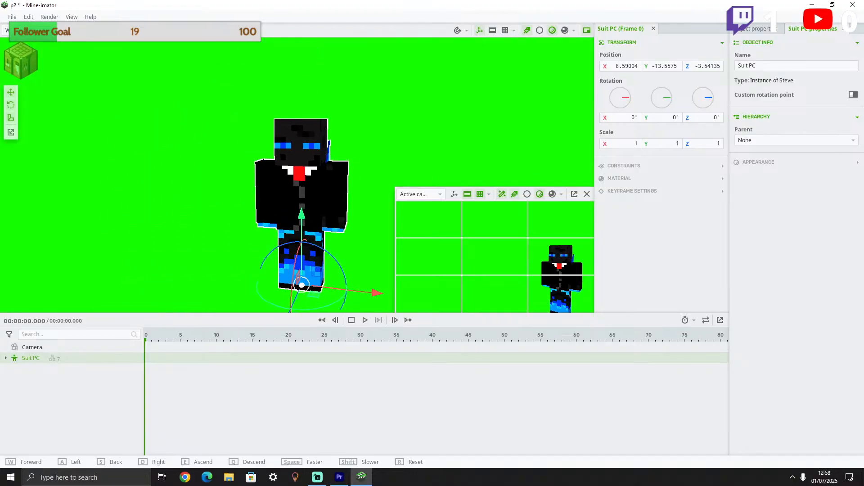
{"action": "key", "text": "w"}
{"action": "key", "text": "s"}
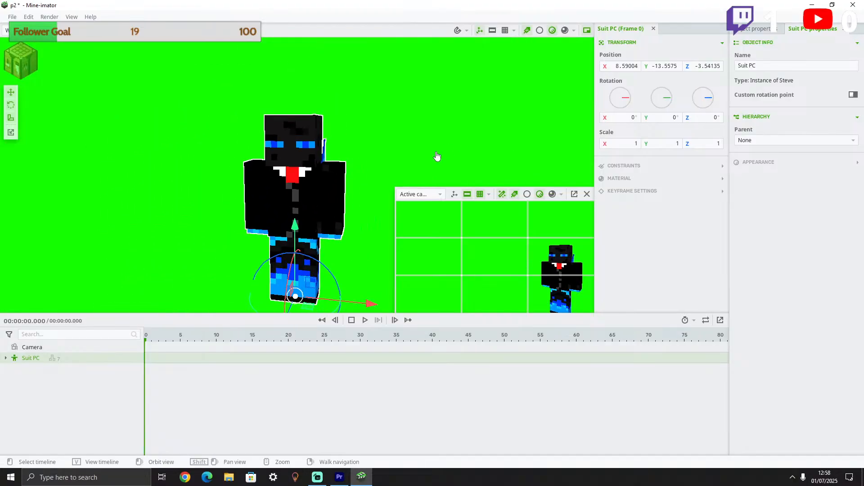
Expand Suit PC and its body, and add frame 0 keyframes to the character's body, head, both arms and both legs.
{"action": "left_click", "coordinate": [6, 358]}
{"action": "left_click", "coordinate": [14, 368]}
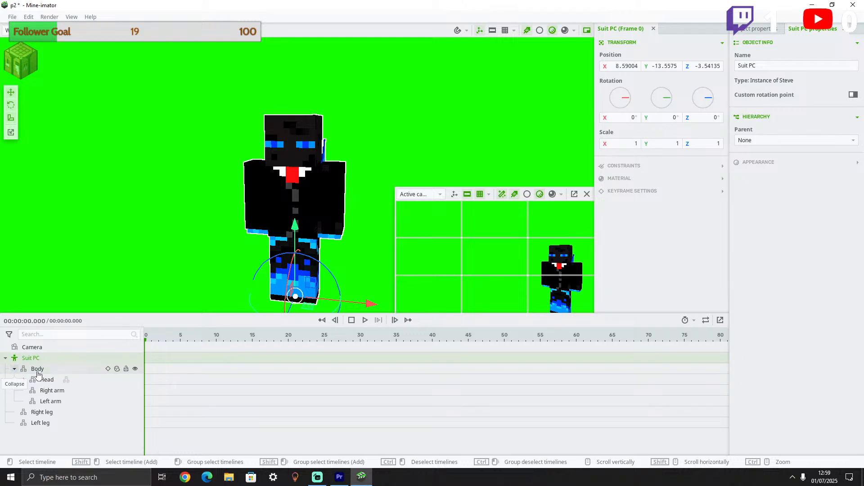
{"action": "left_click", "coordinate": [145, 369]}
{"action": "left_click", "coordinate": [146, 381]}
{"action": "left_click", "coordinate": [146, 391]}
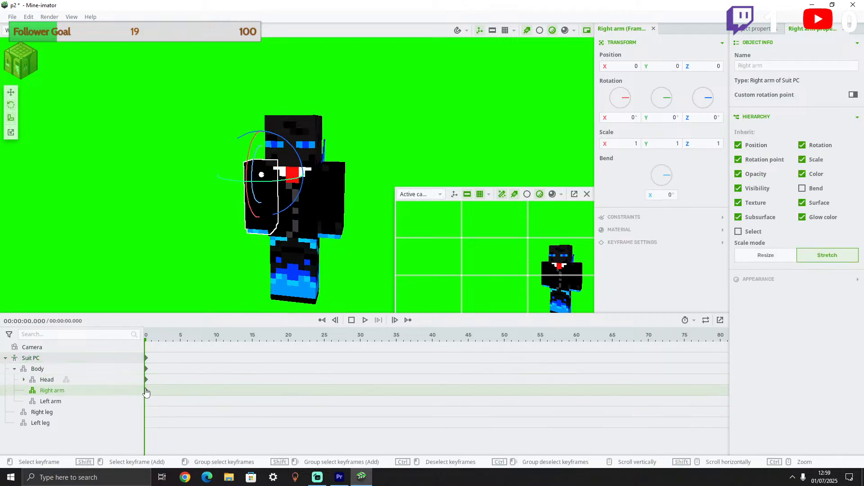
{"action": "left_click", "coordinate": [146, 402]}
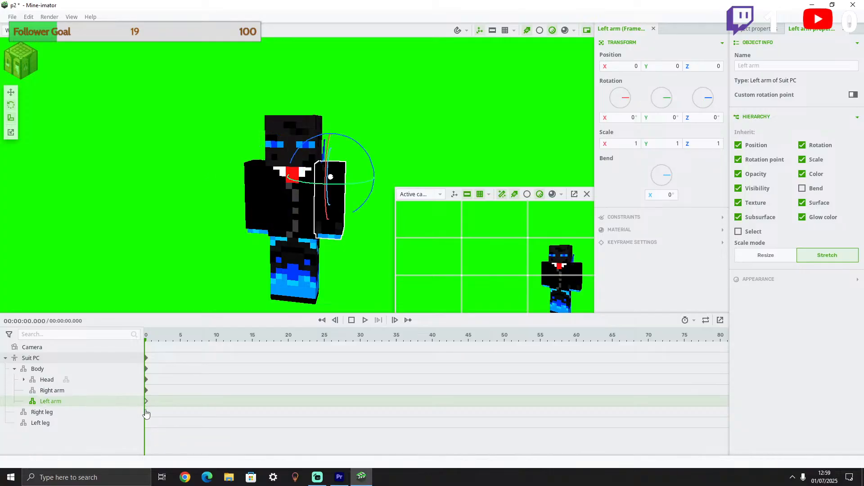
{"action": "left_click", "coordinate": [146, 412]}
{"action": "left_click", "coordinate": [146, 423]}
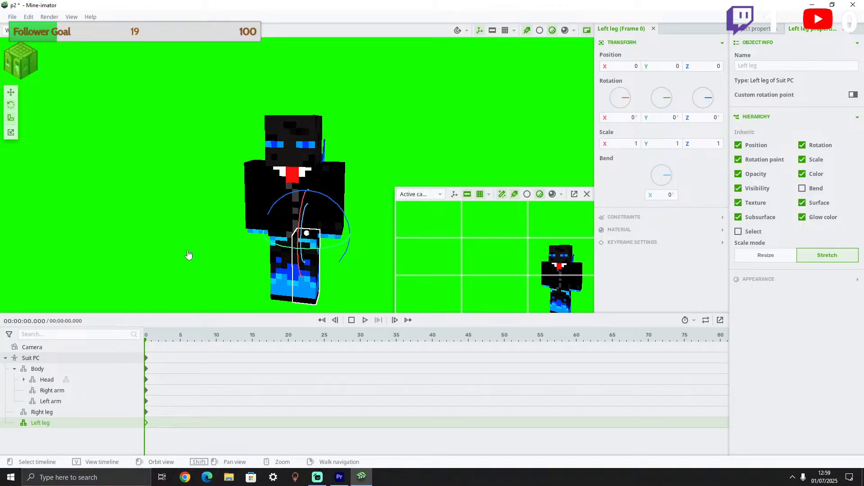
Add a head keyframe at frame 13 and rotate the head to about -37.6° on Y and -9.6° on X.
{"action": "key", "text": "space"}
{"action": "key", "text": "space"}
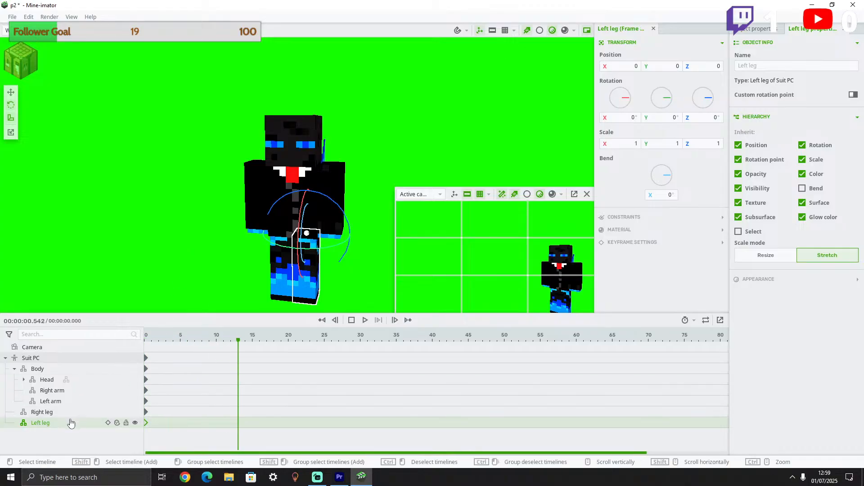
{"action": "left_click", "coordinate": [240, 383]}
{"action": "double_click", "coordinate": [239, 380]}
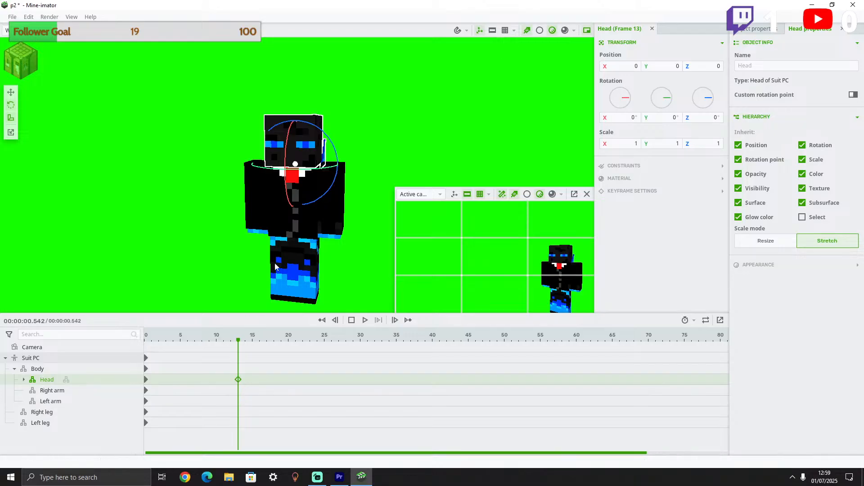
{"action": "left_click_drag", "start_coordinate": [310, 174], "coordinate": [299, 173]}
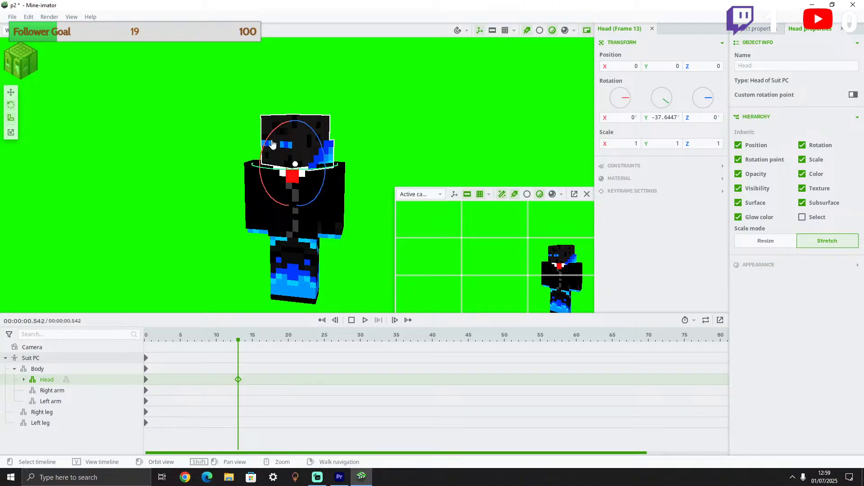
{"action": "mouse_move", "coordinate": [272, 143]}
{"action": "left_mouse_down"}
{"action": "mouse_move", "coordinate": [276, 134]}
{"action": "mouse_move", "coordinate": [269, 138]}
{"action": "left_mouse_up"}
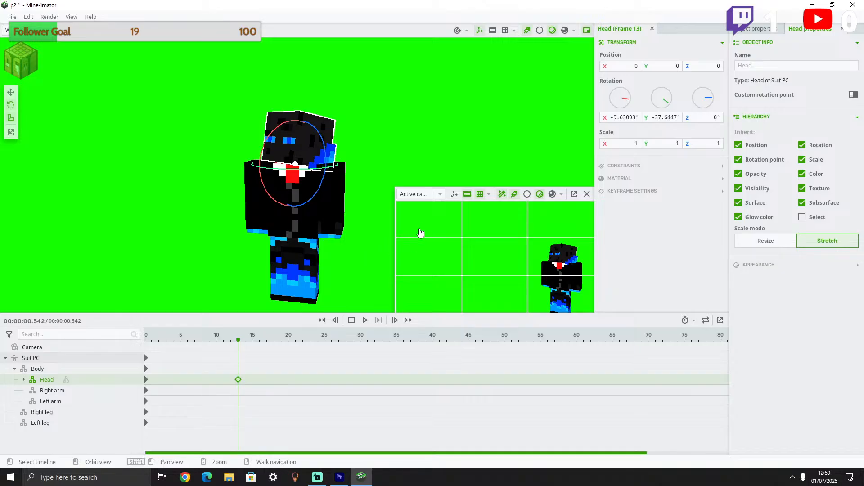
Preview the head turn, move its end keyframe to frame 10, and replay the animation.
{"action": "left_click_drag", "start_coordinate": [238, 338], "coordinate": [107, 337]}
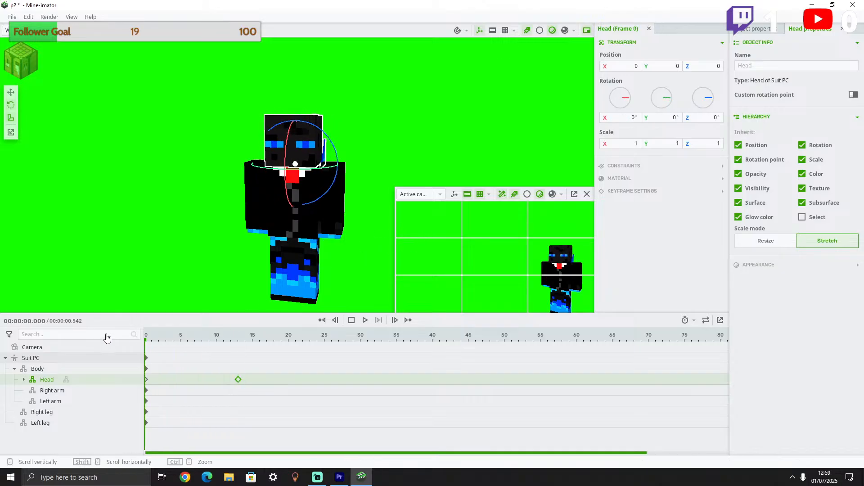
{"action": "left_click", "coordinate": [366, 320]}
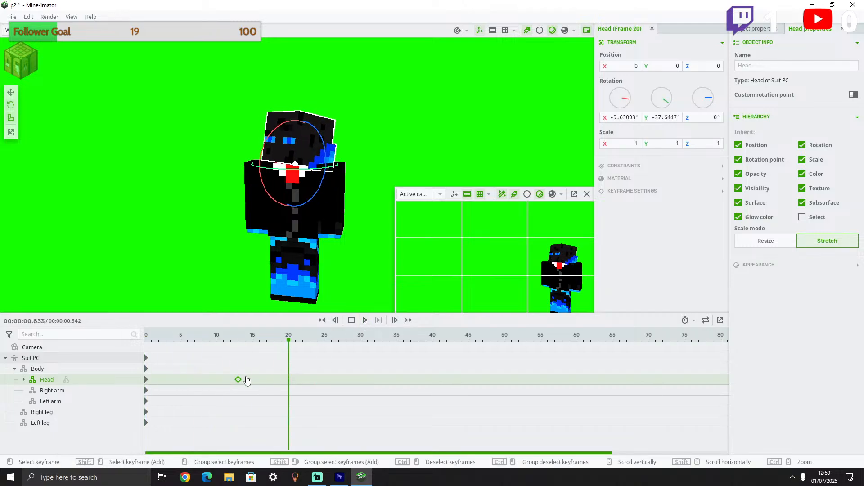
{"action": "left_click_drag", "start_coordinate": [237, 379], "coordinate": [217, 379]}
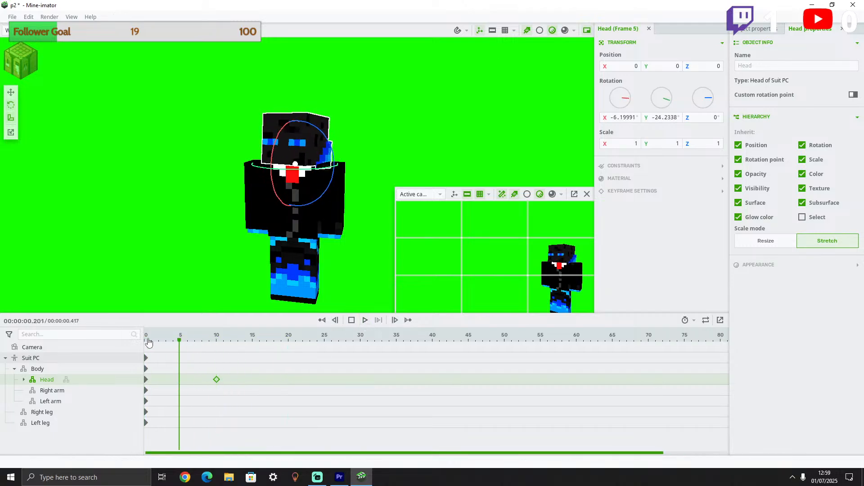
{"action": "left_click", "coordinate": [366, 320]}
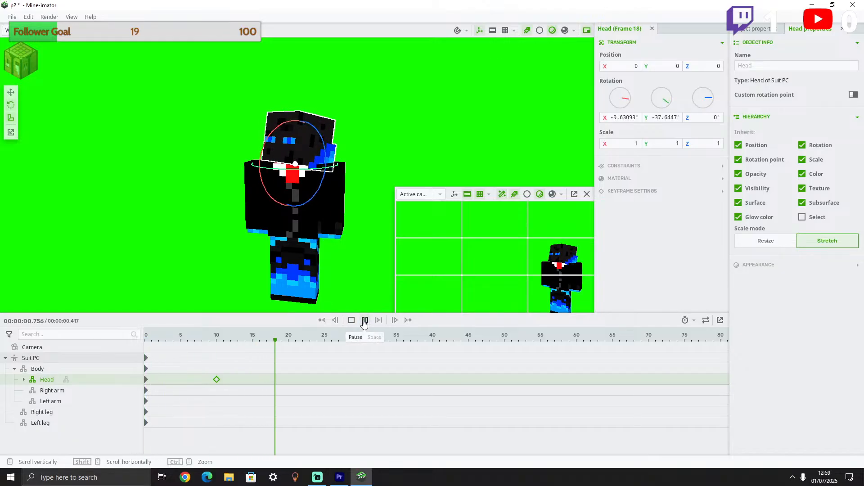
{"action": "left_click", "coordinate": [364, 323]}
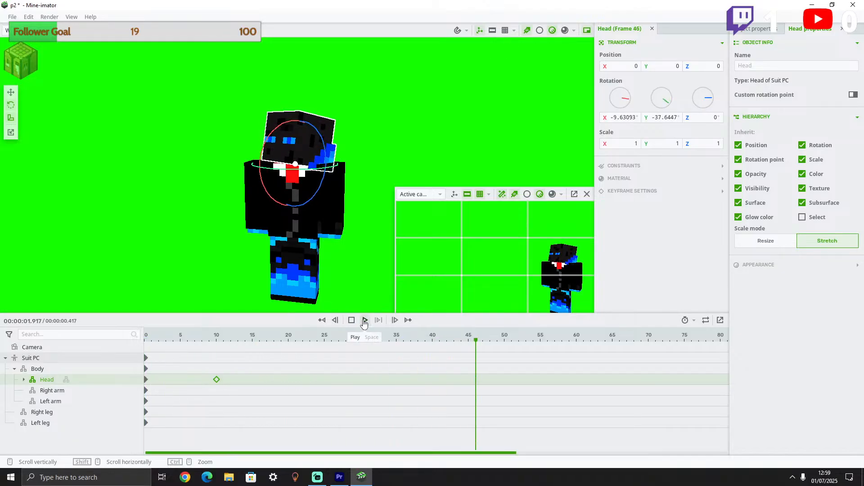
{"action": "left_click", "coordinate": [364, 321]}
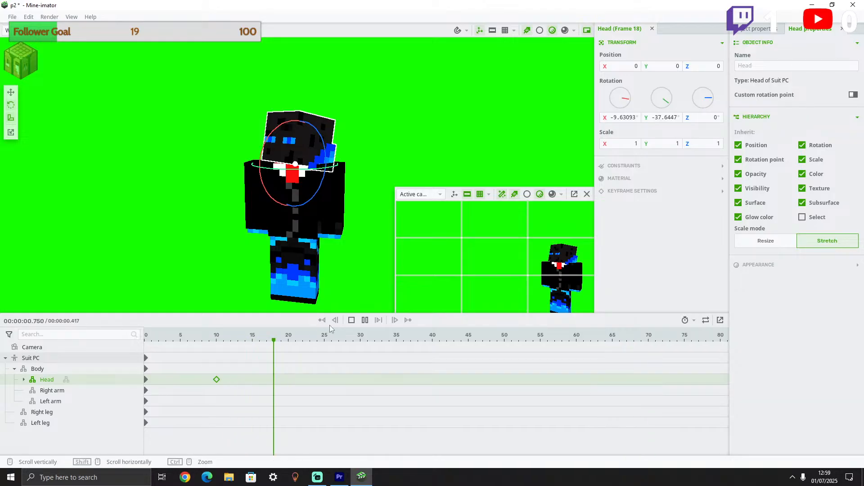
Switch to Premiere Pro and play the voice-over from about 00:15:06:16 to check its timing.
{"action": "left_click", "coordinate": [339, 478]}
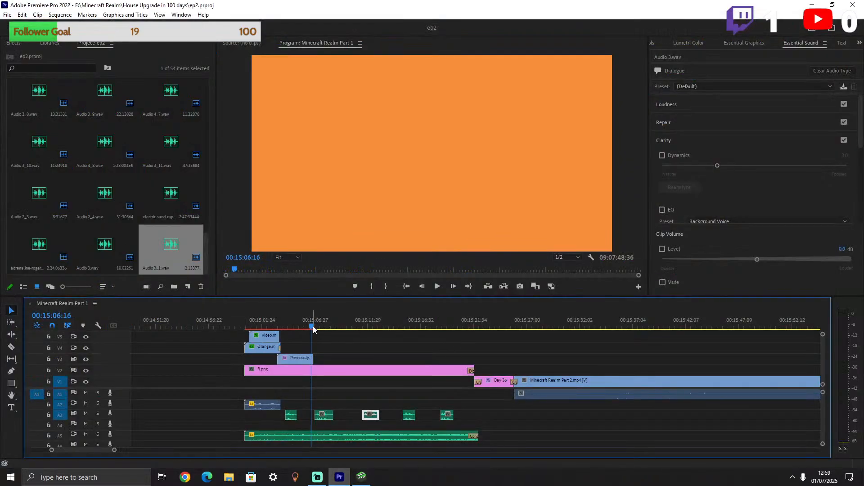
{"action": "mouse_move", "coordinate": [308, 329]}
{"action": "left_mouse_down"}
{"action": "mouse_move", "coordinate": [285, 328]}
{"action": "mouse_move", "coordinate": [314, 328]}
{"action": "left_mouse_up"}
{"action": "left_click", "coordinate": [437, 290]}
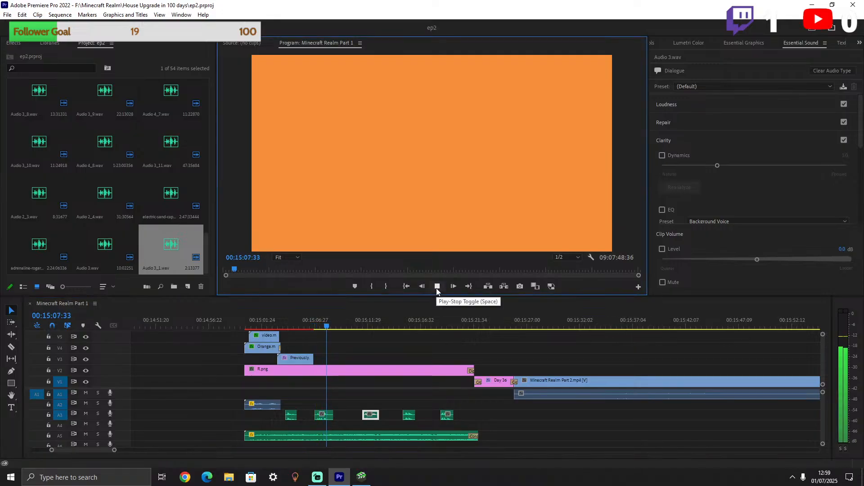
{"action": "left_click", "coordinate": [437, 290]}
Return to Mine-imator, play the animation from the start, and paste the turned-head keyframe at frames 51 and 58.
{"action": "left_click", "coordinate": [362, 477]}
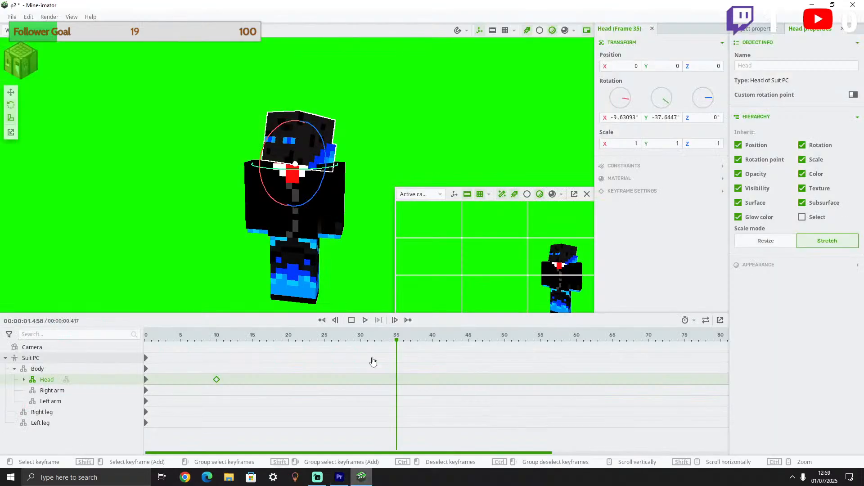
{"action": "left_click_drag", "start_coordinate": [393, 338], "coordinate": [127, 344]}
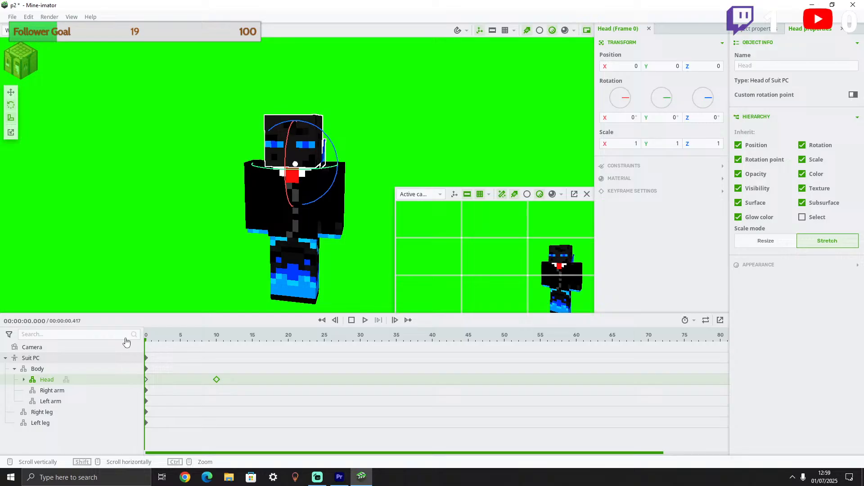
{"action": "left_click", "coordinate": [364, 320]}
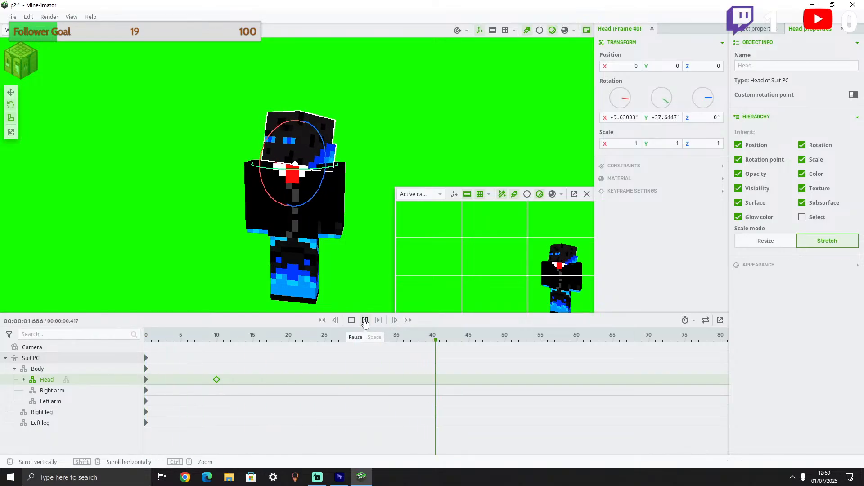
{"action": "left_click", "coordinate": [364, 320]}
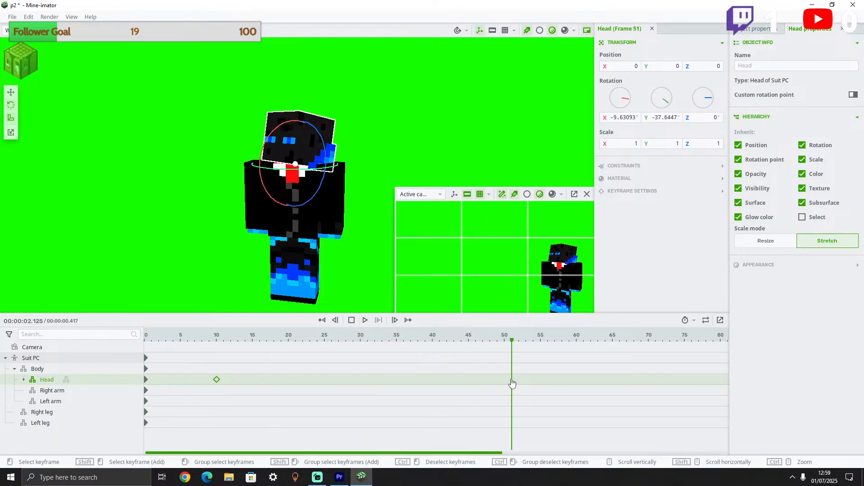
{"action": "key", "text": "ctrl+v"}
{"action": "key", "text": "space"}
{"action": "key", "text": "space"}
{"action": "key", "text": "ctrl+v"}
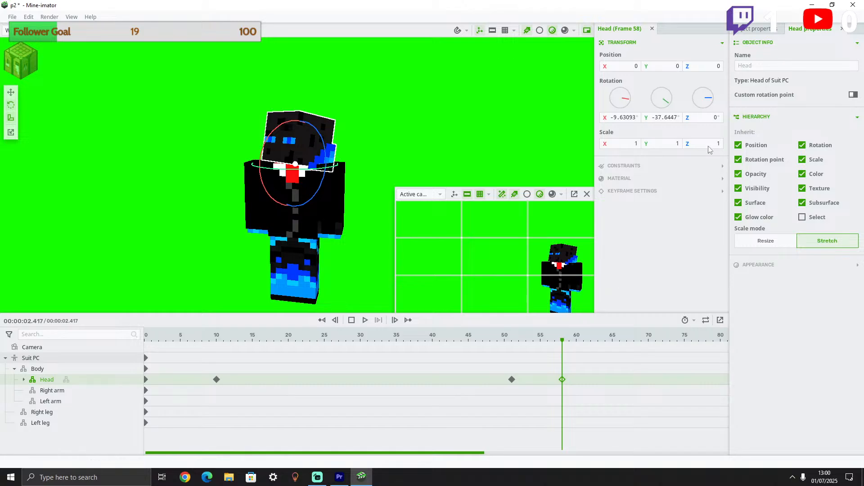
Set the head's X and Y rotation to 0 at frame 58 and play back the head's return movement.
{"action": "left_click", "coordinate": [623, 117]}
{"action": "type", "text": "0"}
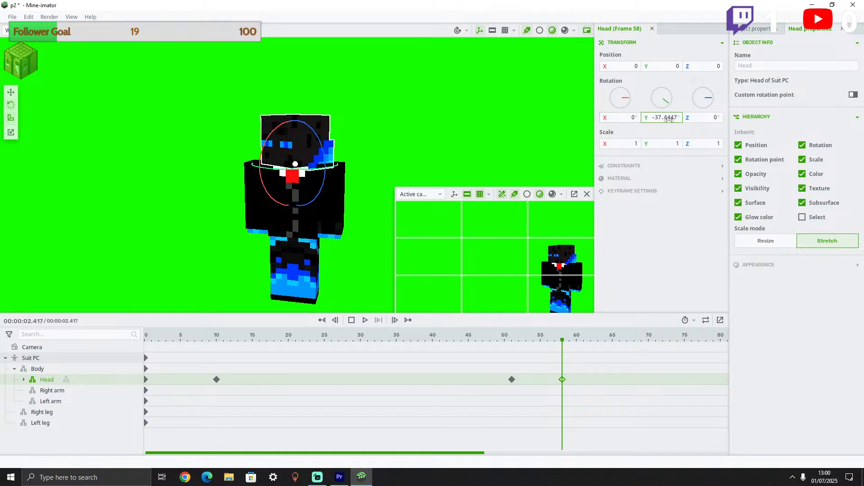
{"action": "left_click", "coordinate": [670, 117]}
{"action": "type", "text": "0"}
{"action": "left_click", "coordinate": [666, 222]}
{"action": "left_click_drag", "start_coordinate": [564, 342], "coordinate": [487, 340]}
{"action": "key", "text": "space"}
{"action": "key", "text": "space"}
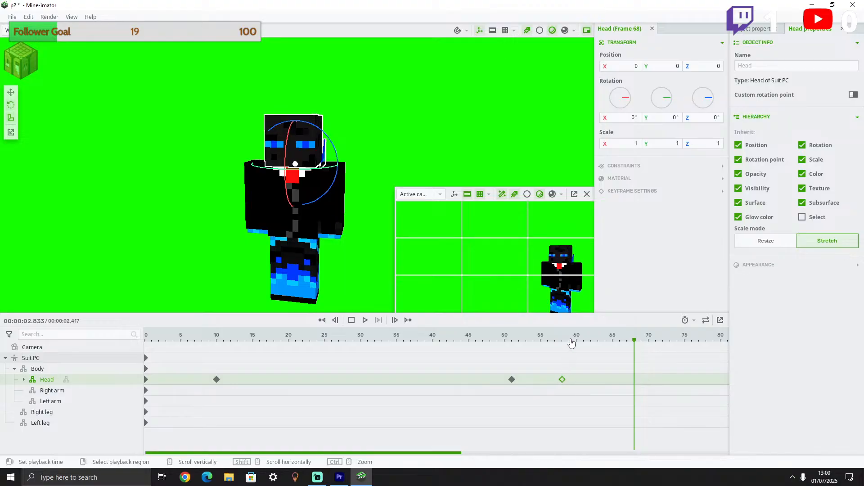
Rotate the head at the frame 58 keyframe to about 17.2° on Y.
{"action": "left_click_drag", "start_coordinate": [570, 341], "coordinate": [562, 341]}
{"action": "left_click", "coordinate": [563, 380]}
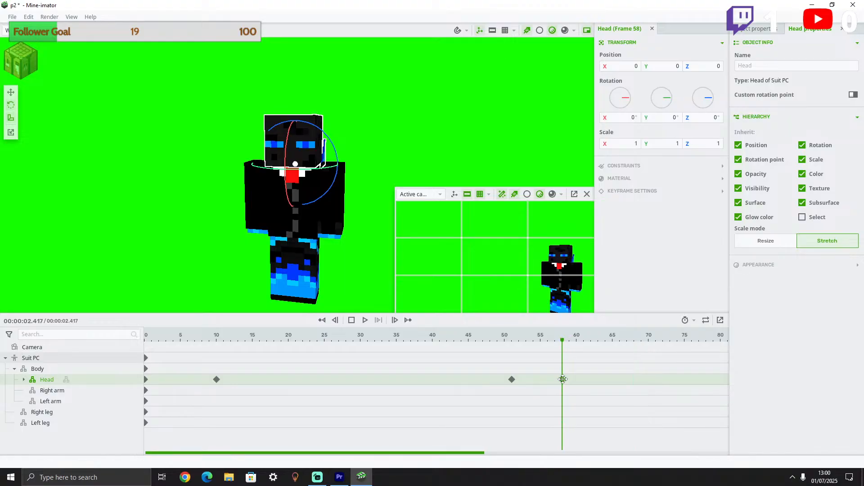
{"action": "left_click_drag", "start_coordinate": [315, 175], "coordinate": [477, 165]}
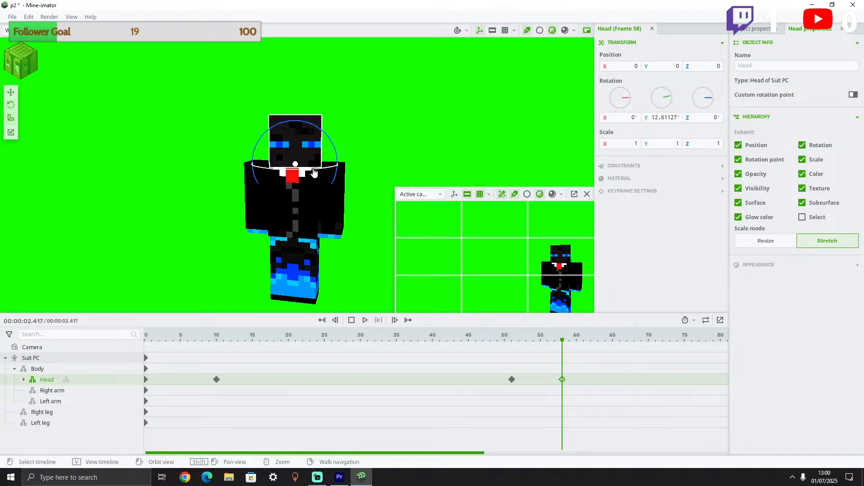
{"action": "left_click_drag", "start_coordinate": [314, 173], "coordinate": [342, 171]}
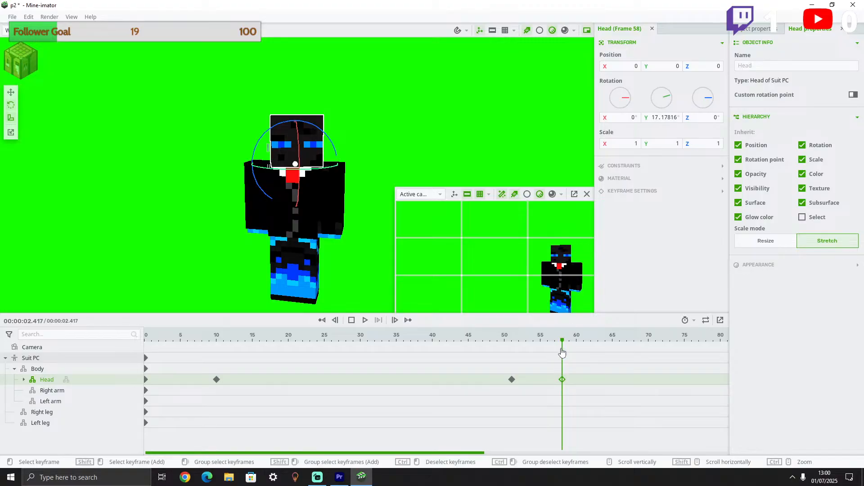
Play the head animation from frame 0 and place the playhead at the frame 10 head keyframe.
{"action": "left_click_drag", "start_coordinate": [562, 341], "coordinate": [144, 357]}
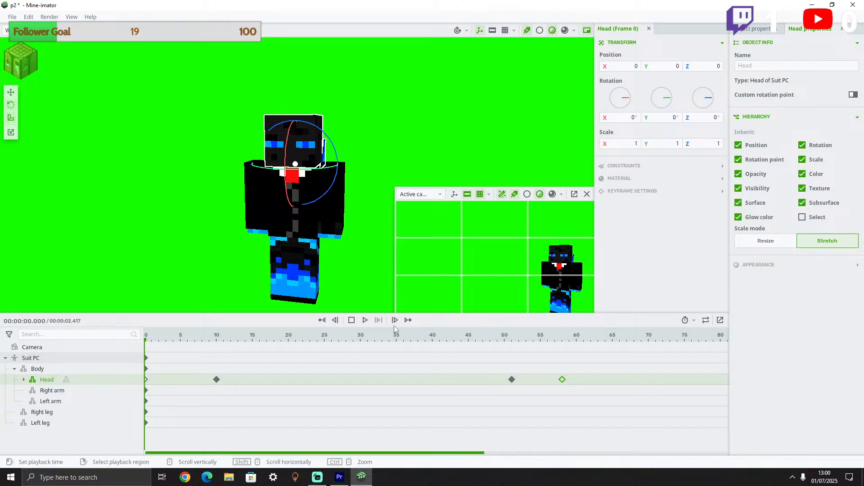
{"action": "left_click", "coordinate": [365, 321]}
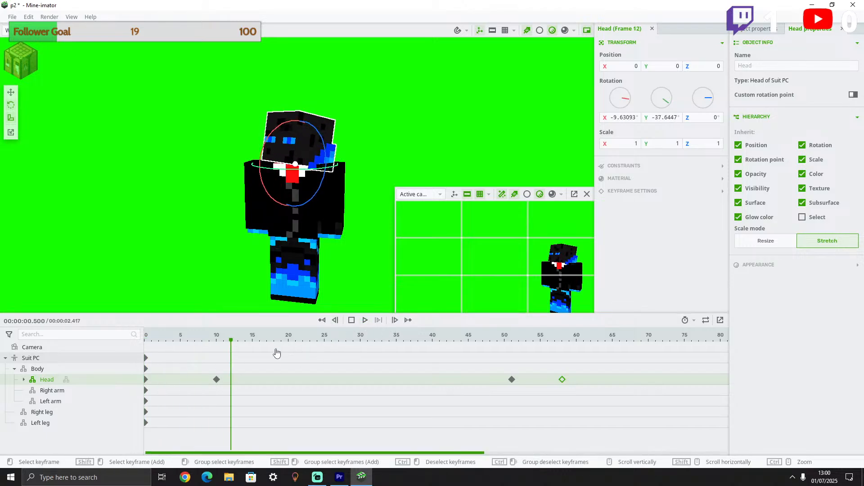
{"action": "left_click_drag", "start_coordinate": [228, 347], "coordinate": [216, 341]}
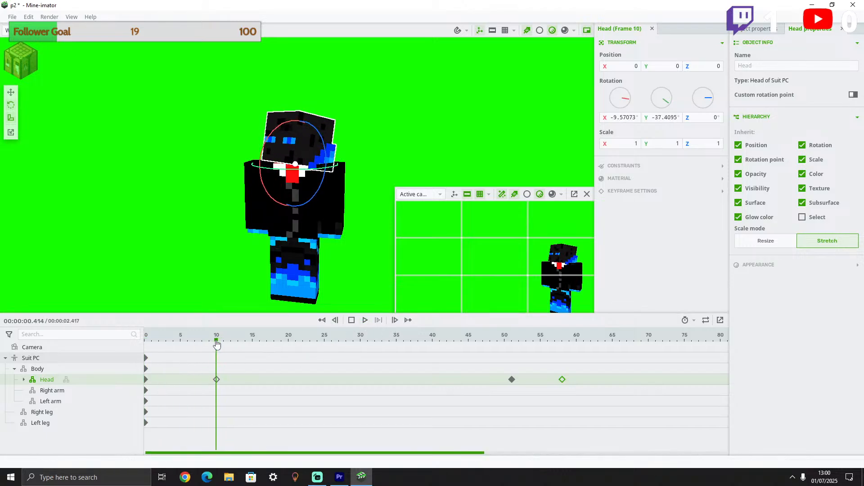
Keyframe the right arm at frame 10, raised to about -122° Z rotation with a 1.7° bend.
{"action": "left_click", "coordinate": [218, 394]}
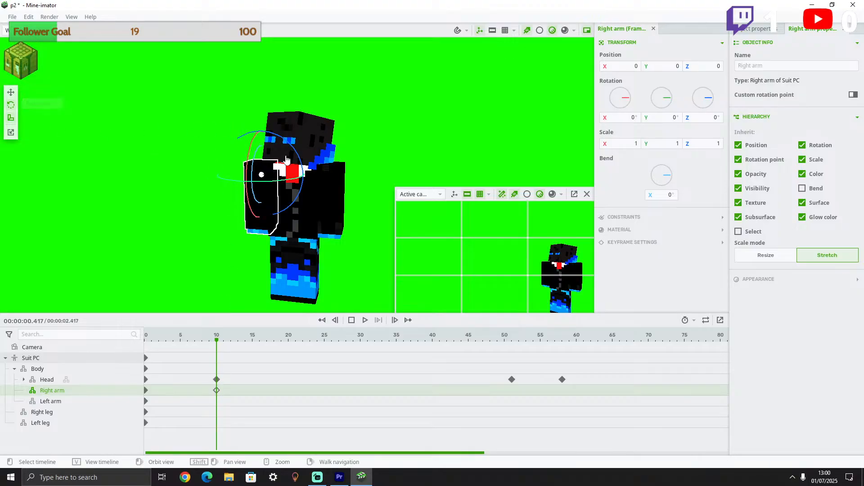
{"action": "left_click_drag", "start_coordinate": [293, 147], "coordinate": [299, 72]}
{"action": "left_click_drag", "start_coordinate": [276, 134], "coordinate": [294, 152]}
{"action": "mouse_move", "coordinate": [658, 195]}
{"action": "left_mouse_down"}
{"action": "mouse_move", "coordinate": [668, 195]}
{"action": "mouse_move", "coordinate": [660, 195]}
{"action": "left_mouse_up"}
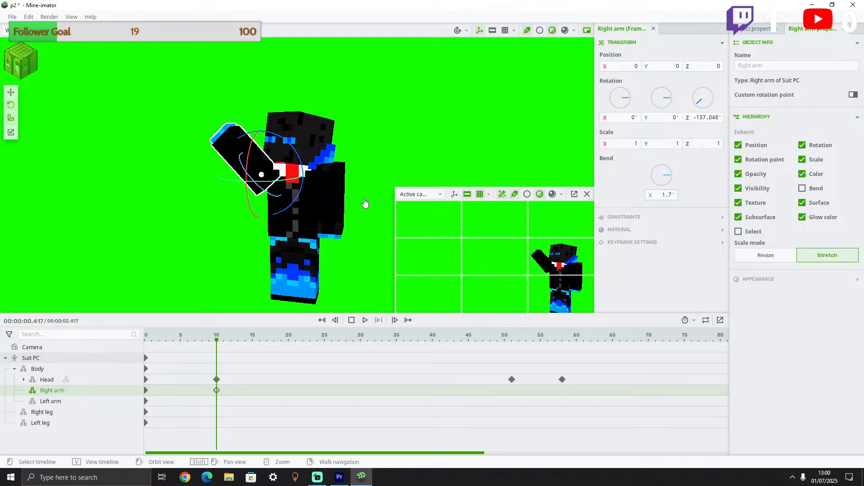
{"action": "left_click_drag", "start_coordinate": [278, 148], "coordinate": [261, 131]}
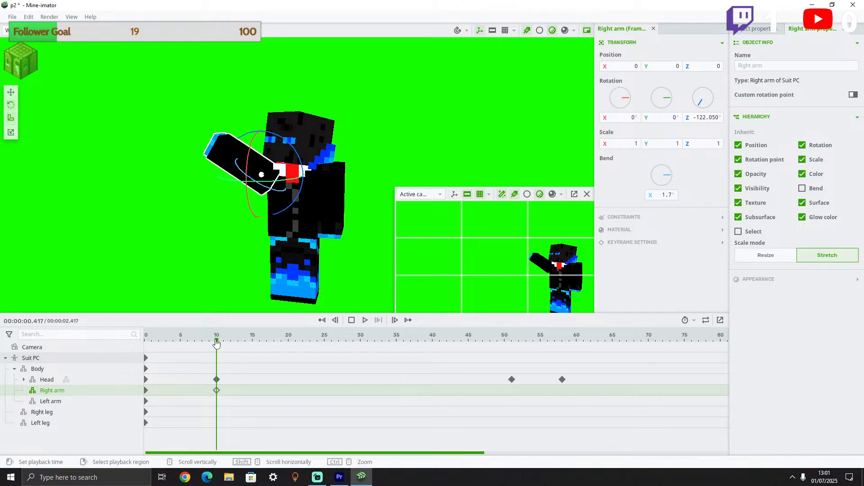
Play back the arm raise from frame 0 and move the raised right-arm keyframe to frame 5.
{"action": "left_click_drag", "start_coordinate": [217, 341], "coordinate": [144, 342]}
{"action": "left_click", "coordinate": [365, 321]}
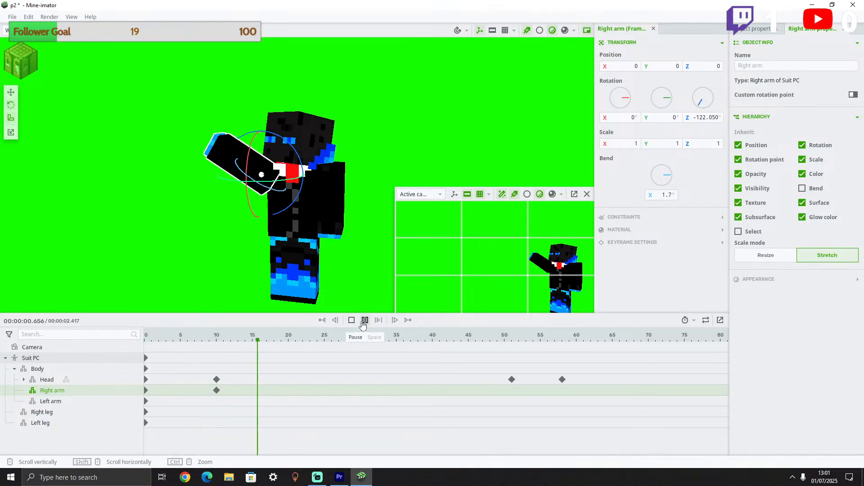
{"action": "left_click", "coordinate": [363, 321]}
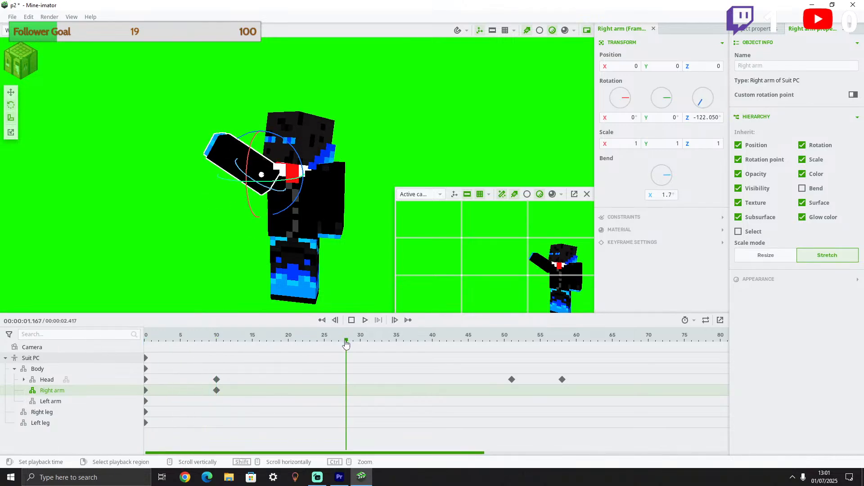
{"action": "left_click_drag", "start_coordinate": [346, 341], "coordinate": [181, 352]}
{"action": "left_click_drag", "start_coordinate": [217, 390], "coordinate": [180, 390]}
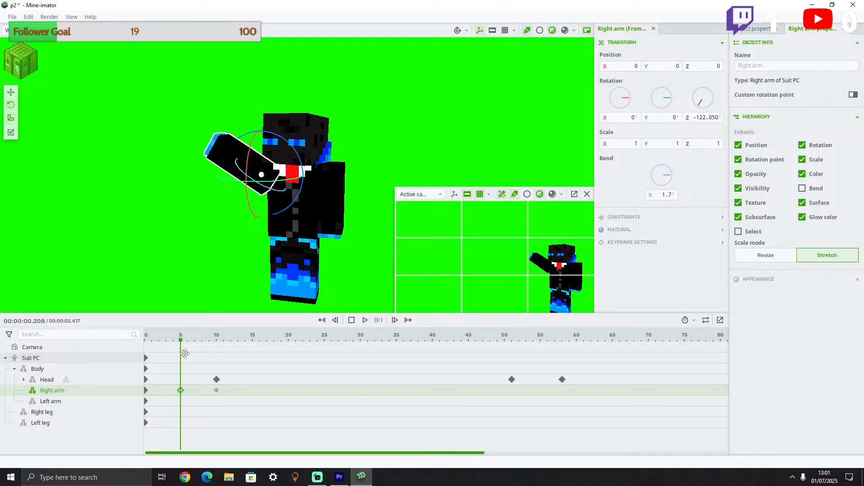
Play back the quicker arm raise from the start of the animation.
{"action": "left_click", "coordinate": [321, 320]}
{"action": "left_click", "coordinate": [365, 320]}
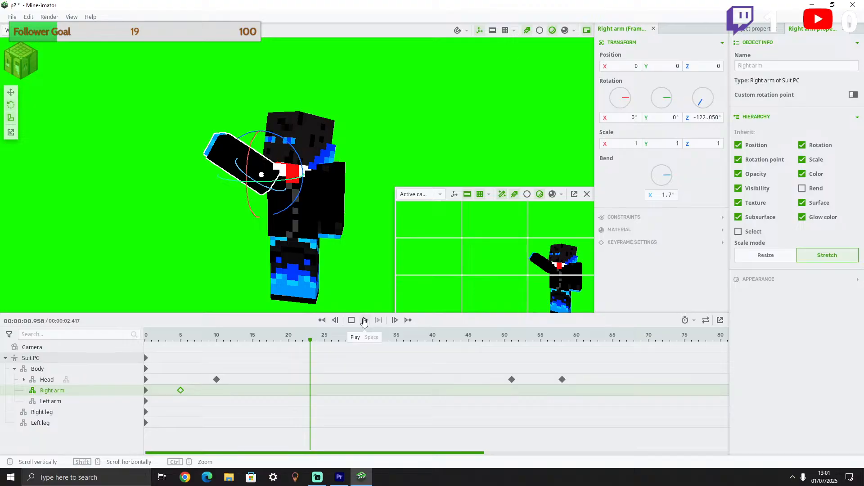
{"action": "left_click", "coordinate": [364, 320]}
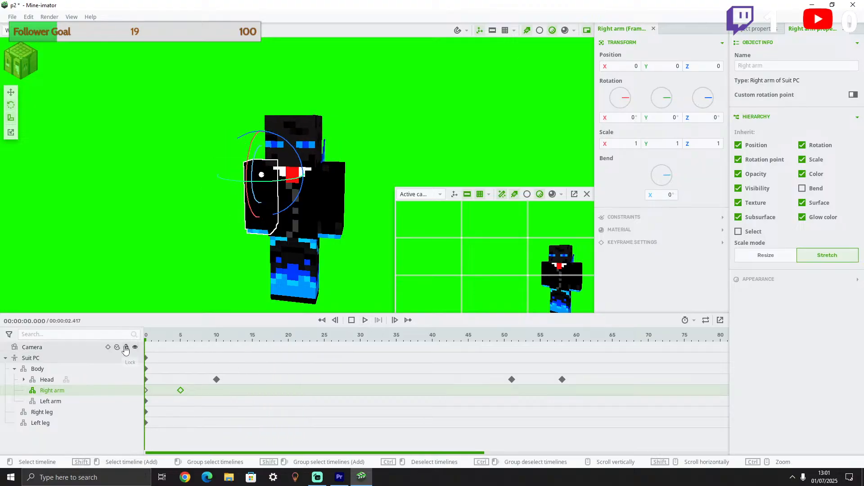
Play the animation up to frame 38 and add a right-arm keyframe there with bend and Z rotation set to 0.
{"action": "key", "text": "space"}
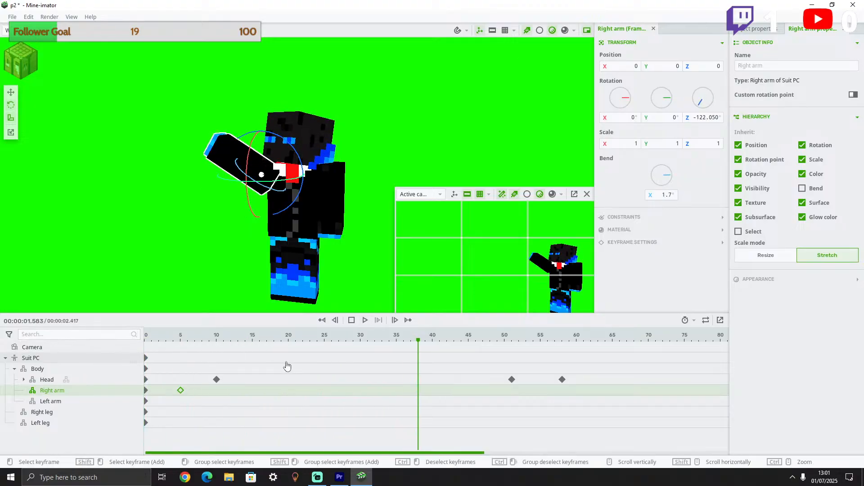
{"action": "left_click", "coordinate": [418, 391]}
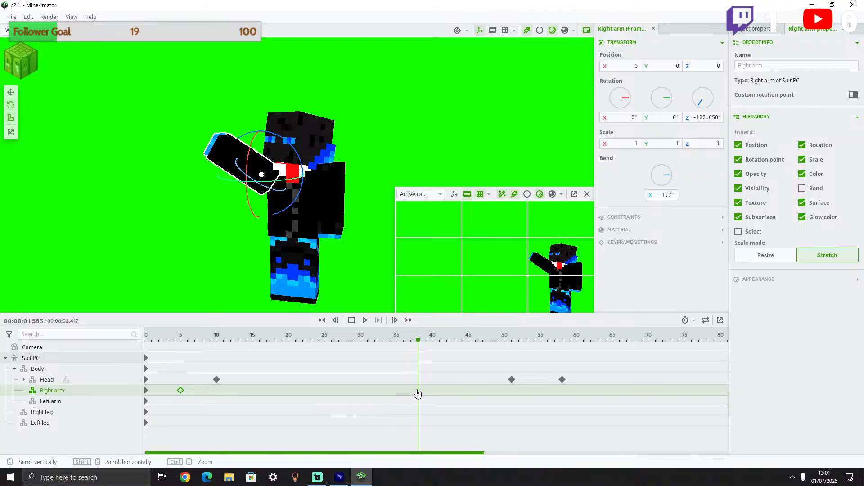
{"action": "left_click", "coordinate": [663, 195]}
{"action": "type", "text": "0"}
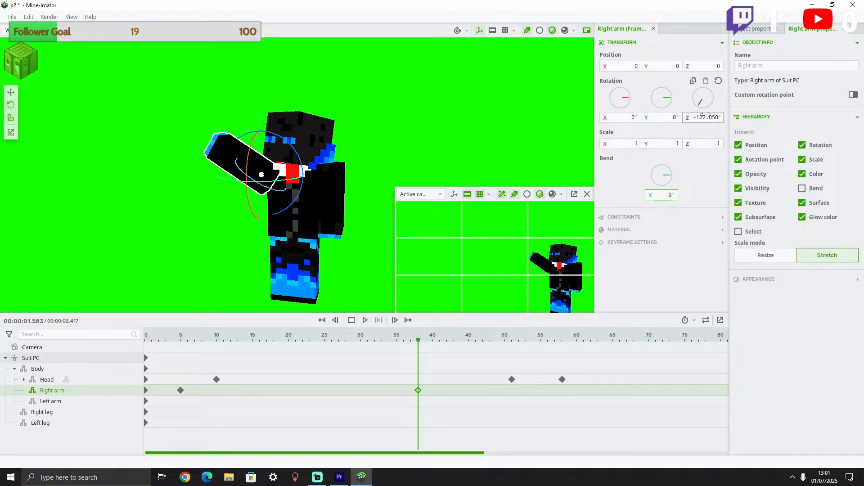
{"action": "left_click", "coordinate": [702, 117]}
{"action": "type", "text": "0"}
{"action": "key", "text": "Return"}
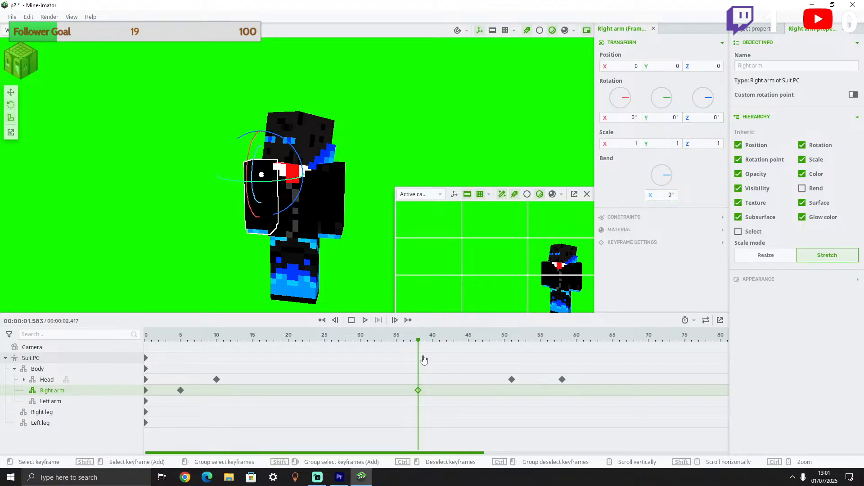
Play back the arm movement from frame 0 and copy the raised-arm keyframe from frame 5 to frame 33.
{"action": "left_click_drag", "start_coordinate": [421, 344], "coordinate": [78, 342]}
{"action": "left_click", "coordinate": [365, 320]}
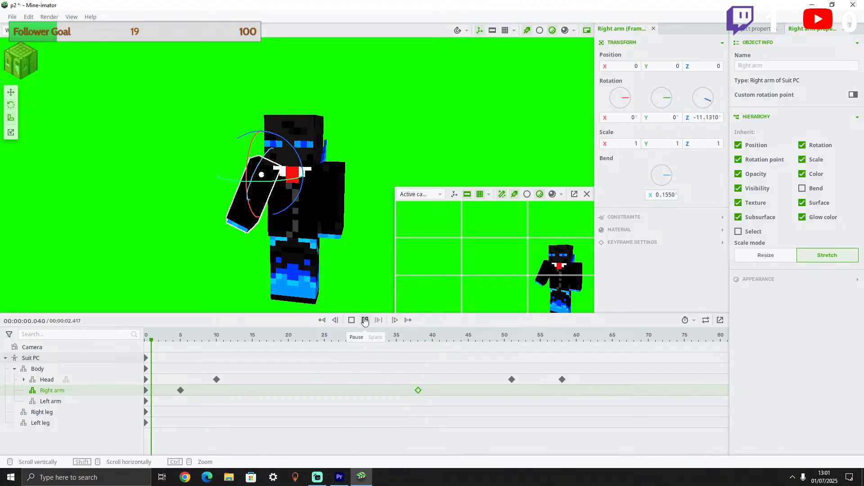
{"action": "left_click", "coordinate": [366, 320]}
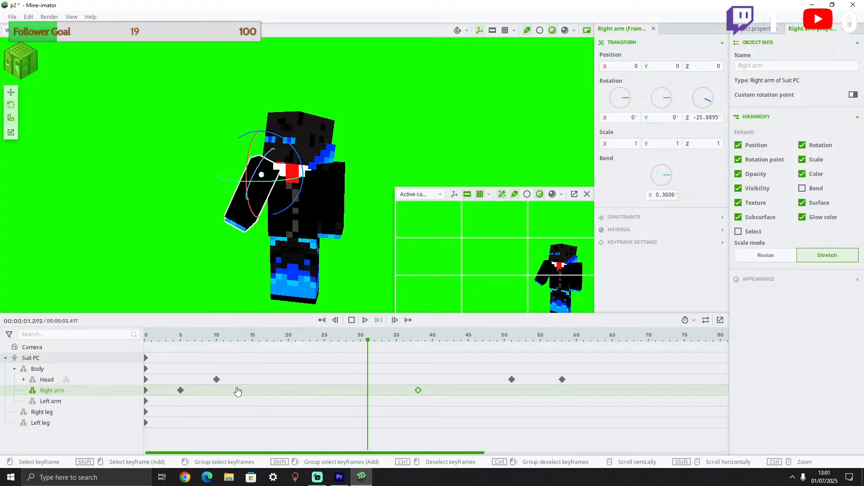
{"action": "double_click", "coordinate": [382, 395]}
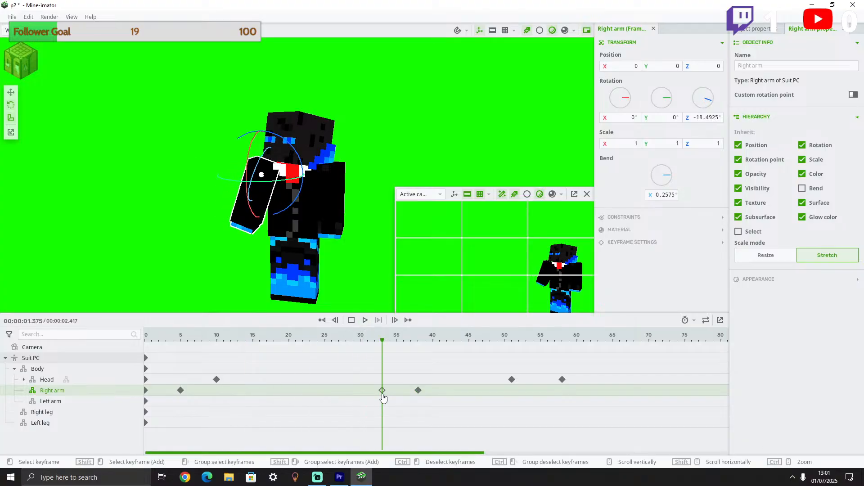
{"action": "left_click", "coordinate": [181, 391]}
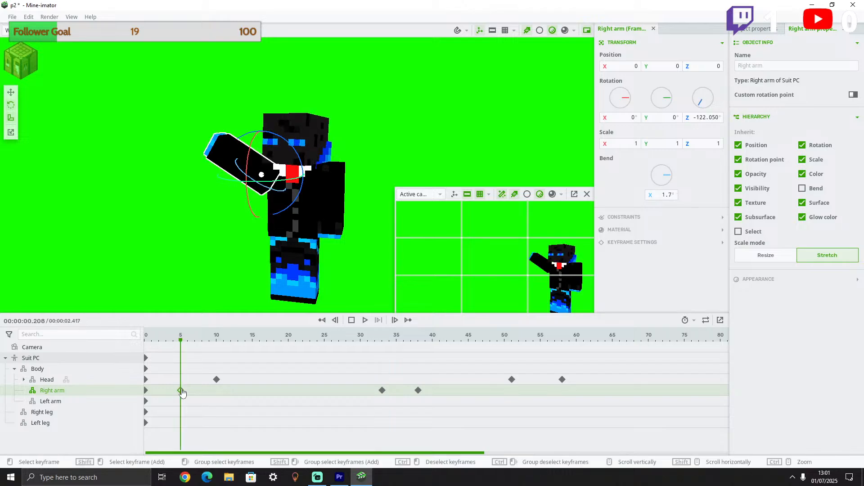
{"action": "left_click", "coordinate": [383, 391]}
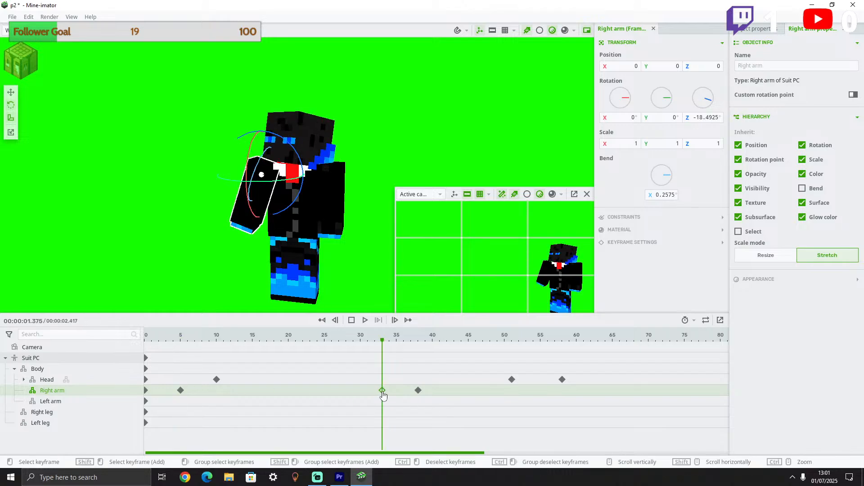
{"action": "left_click", "coordinate": [383, 395]}
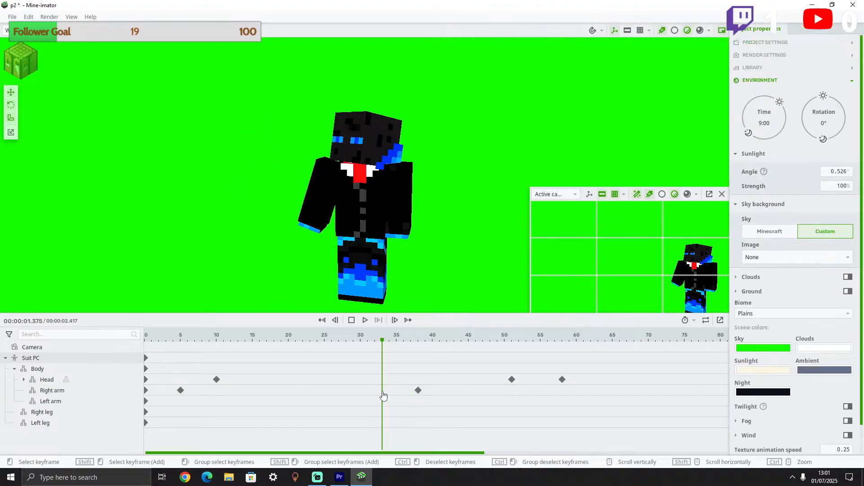
{"action": "left_click", "coordinate": [383, 395]}
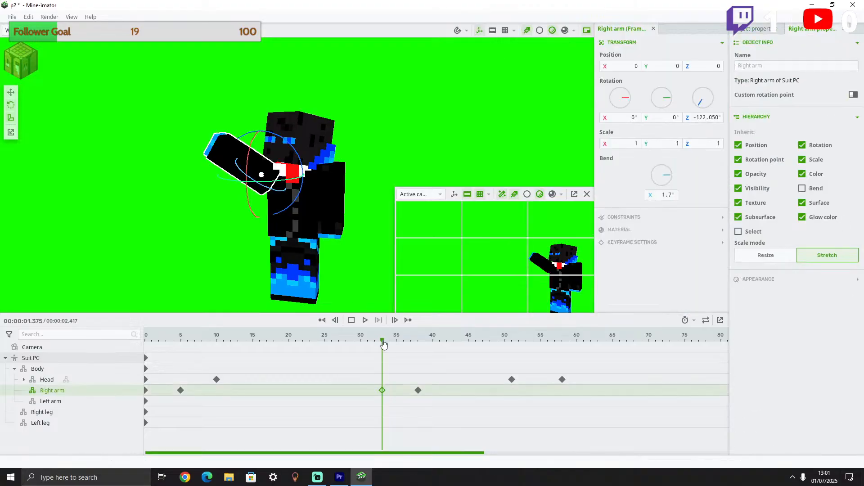
Play the animation through and move the last two head keyframes to frames 42 and 49.
{"action": "left_click", "coordinate": [352, 320]}
{"action": "left_click", "coordinate": [365, 321]}
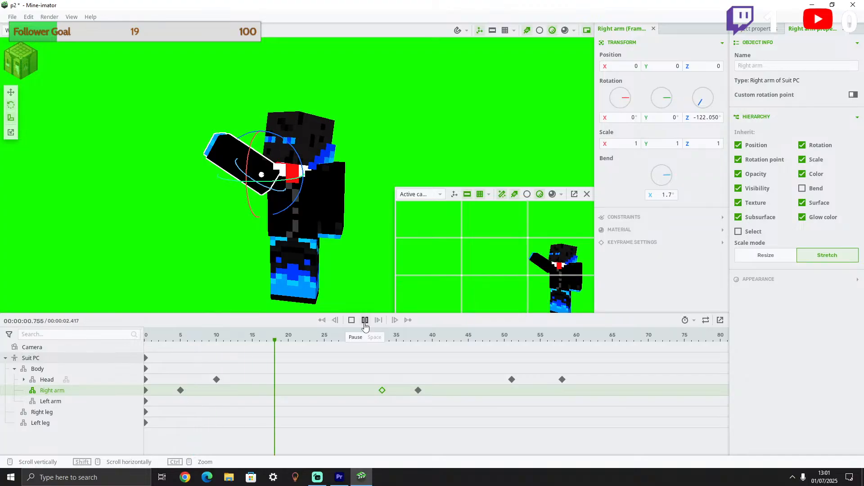
{"action": "left_click", "coordinate": [366, 320]}
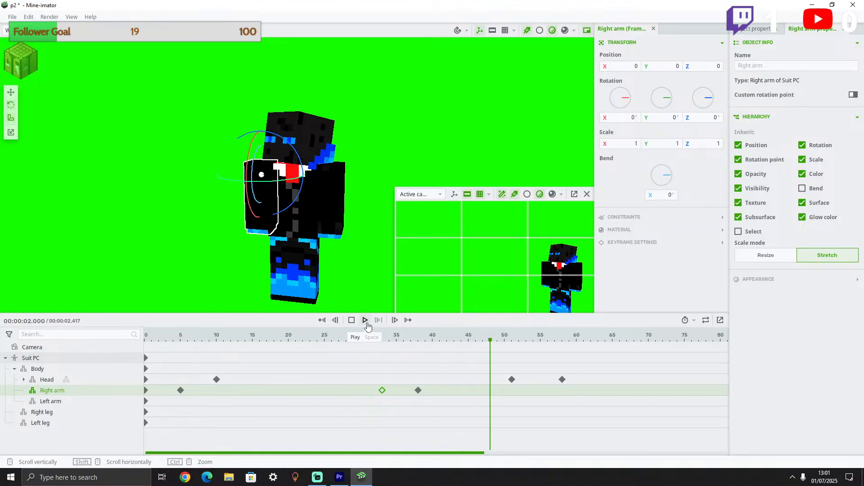
{"action": "left_click", "coordinate": [365, 320]}
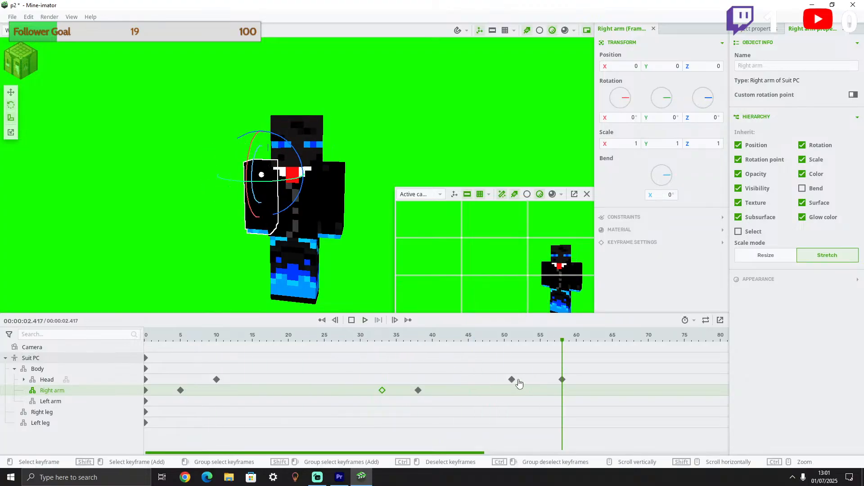
{"action": "left_click_drag", "start_coordinate": [588, 377], "coordinate": [508, 378]}
{"action": "left_click_drag", "start_coordinate": [572, 376], "coordinate": [443, 379]}
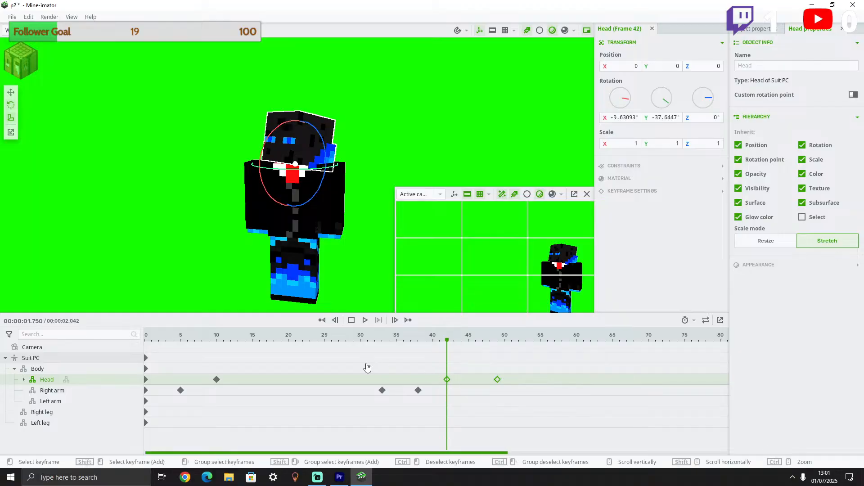
Play back the retimed head movement and move the lowered right-arm keyframe from frame 38 to frame 42.
{"action": "left_click", "coordinate": [365, 320]}
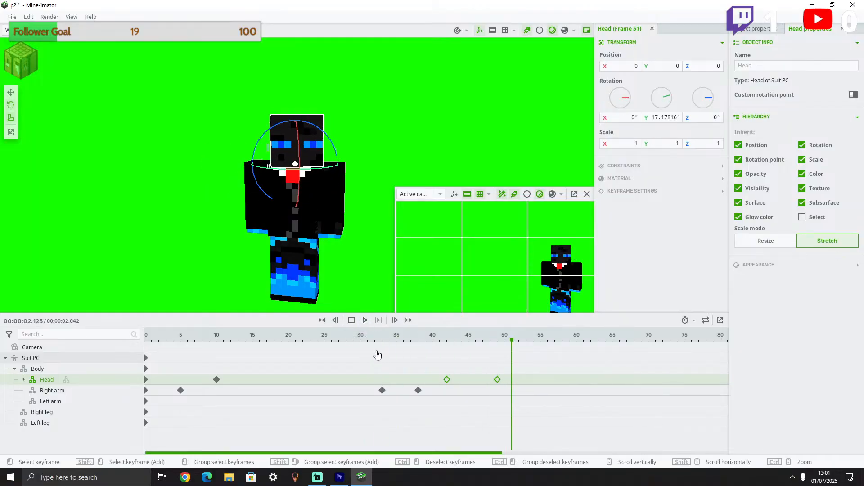
{"action": "left_click_drag", "start_coordinate": [511, 342], "coordinate": [145, 328]}
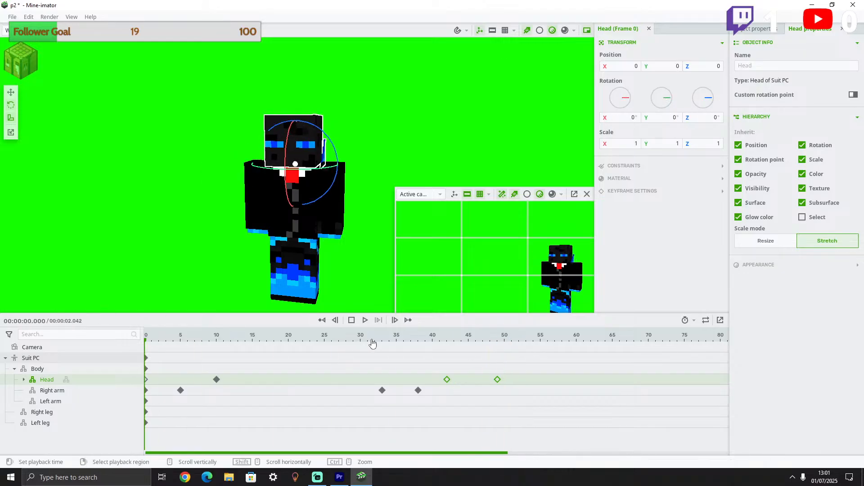
{"action": "left_click", "coordinate": [365, 320]}
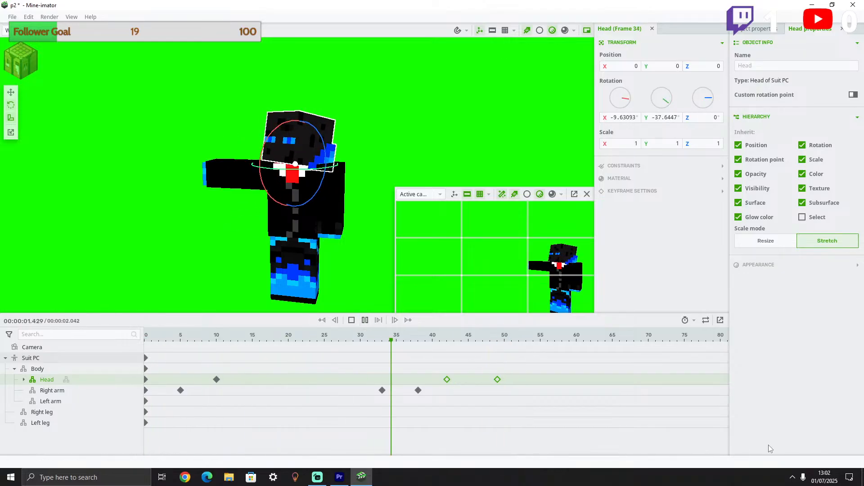
{"action": "key", "text": "space"}
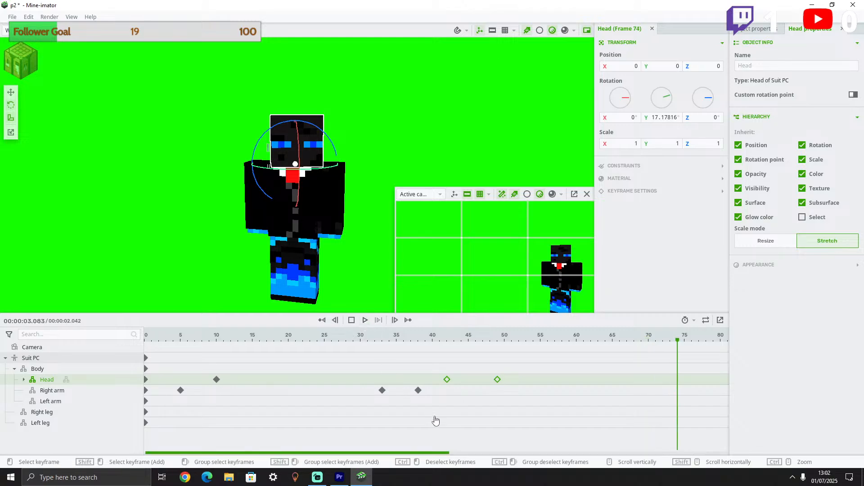
{"action": "left_click_drag", "start_coordinate": [419, 390], "coordinate": [447, 390]}
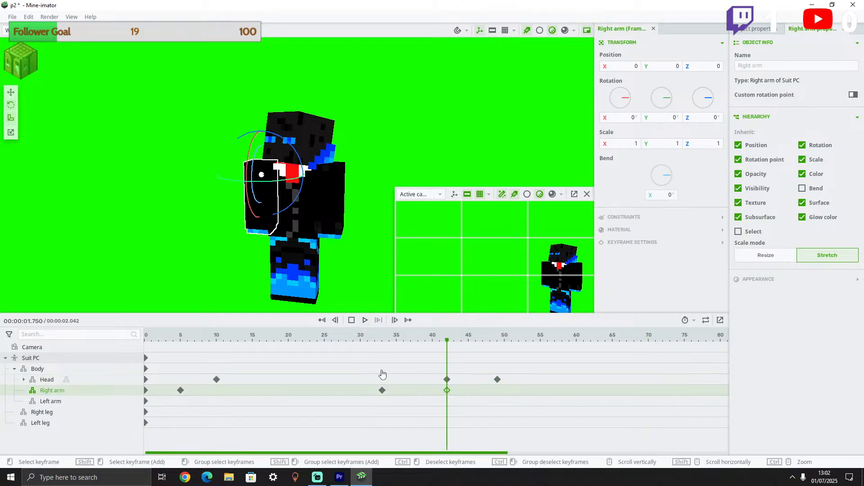
Move the last two head keyframes to frames 37 and 44, checking the timing by playback around frame 30.
{"action": "left_click", "coordinate": [358, 337]}
{"action": "left_click", "coordinate": [365, 320]}
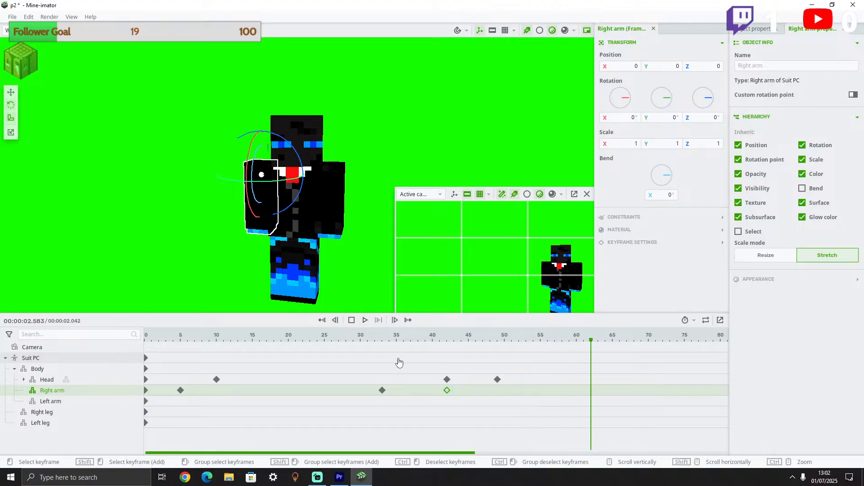
{"action": "left_click_drag", "start_coordinate": [533, 372], "coordinate": [411, 382]}
{"action": "left_click", "coordinate": [360, 339]}
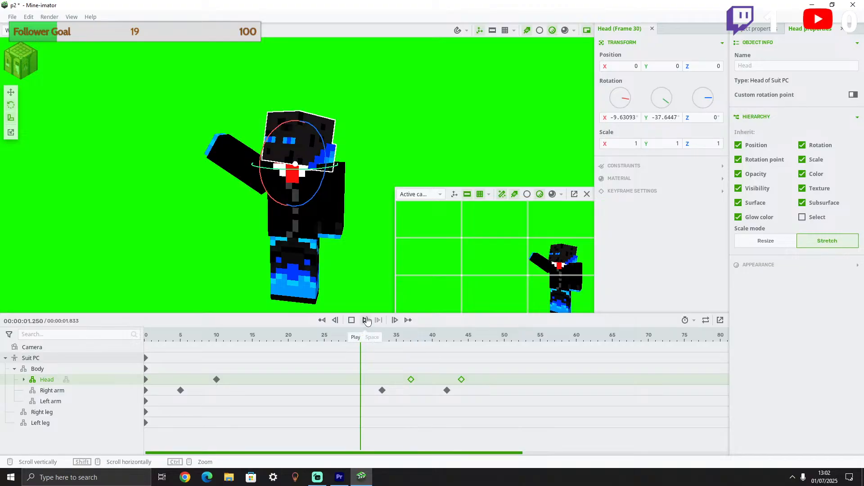
{"action": "left_click", "coordinate": [367, 320]}
{"action": "left_click", "coordinate": [366, 320]}
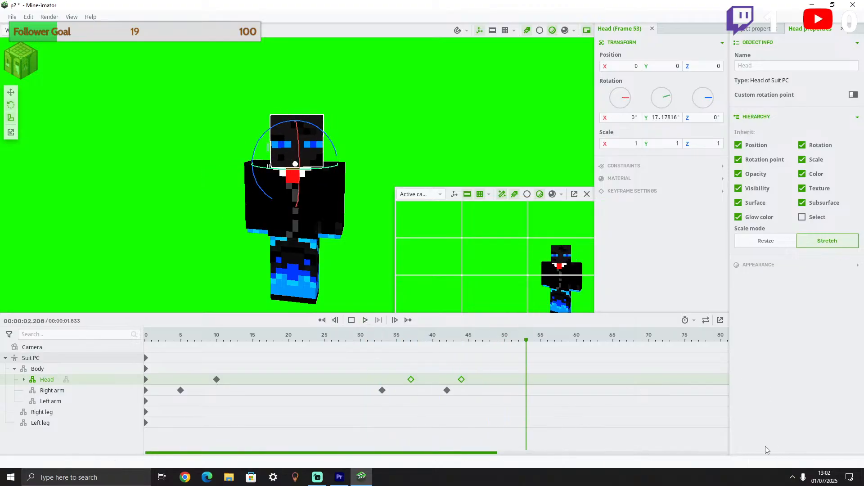
Save the project and open the movie export settings.
{"action": "left_click", "coordinate": [10, 19]}
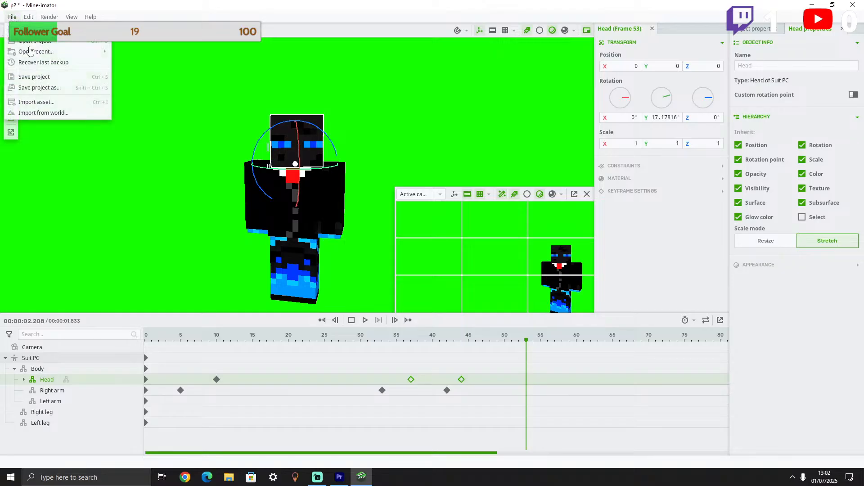
{"action": "left_click", "coordinate": [50, 78]}
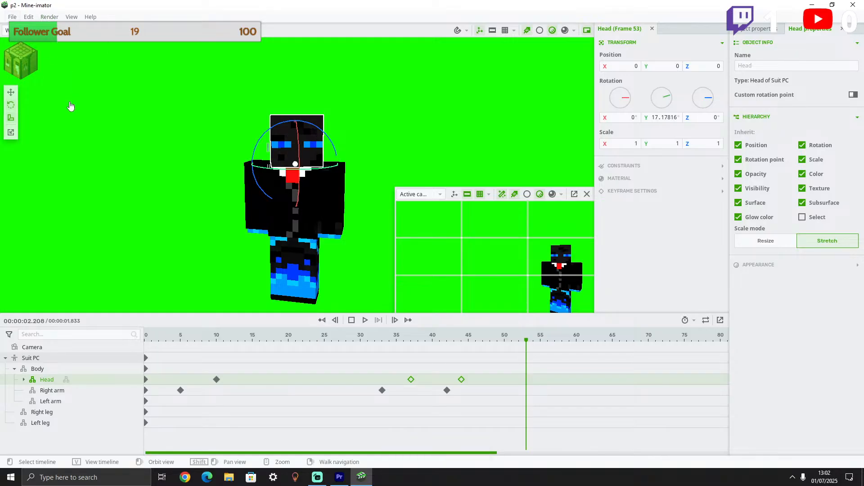
{"action": "left_click", "coordinate": [47, 17]}
{"action": "left_click", "coordinate": [72, 41]}
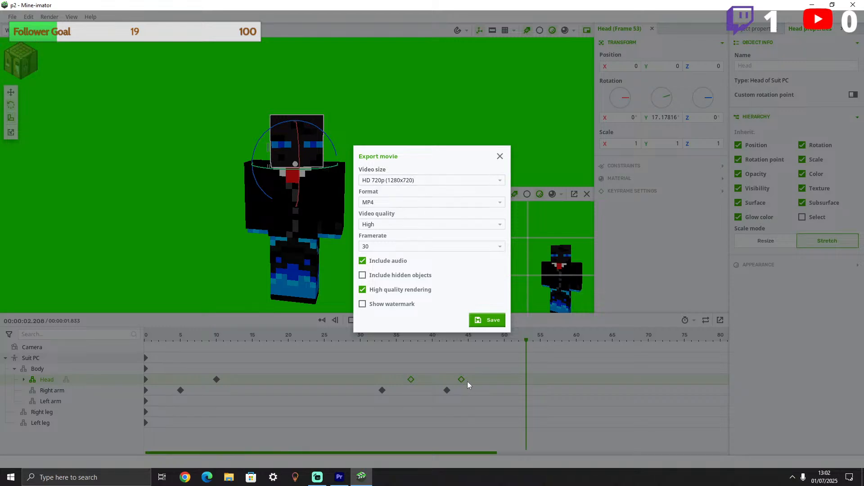
Exclude audio from the movie export and choose the House Upgrade in 100 days folder on drive F as the destination.
{"action": "left_click", "coordinate": [396, 264]}
{"action": "left_click", "coordinate": [492, 322]}
{"action": "scroll", "coordinate": [25, 121], "scroll_direction": "down", "scroll_amount": 3}
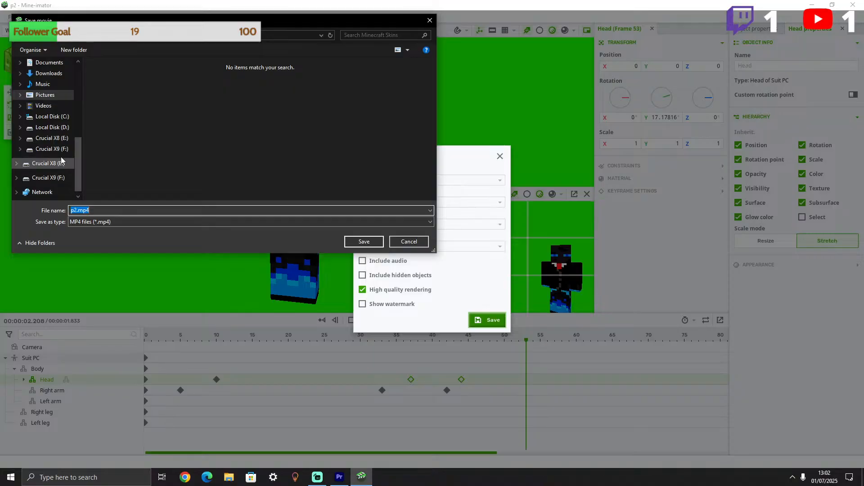
{"action": "left_click", "coordinate": [52, 149]}
{"action": "double_click", "coordinate": [207, 89]}
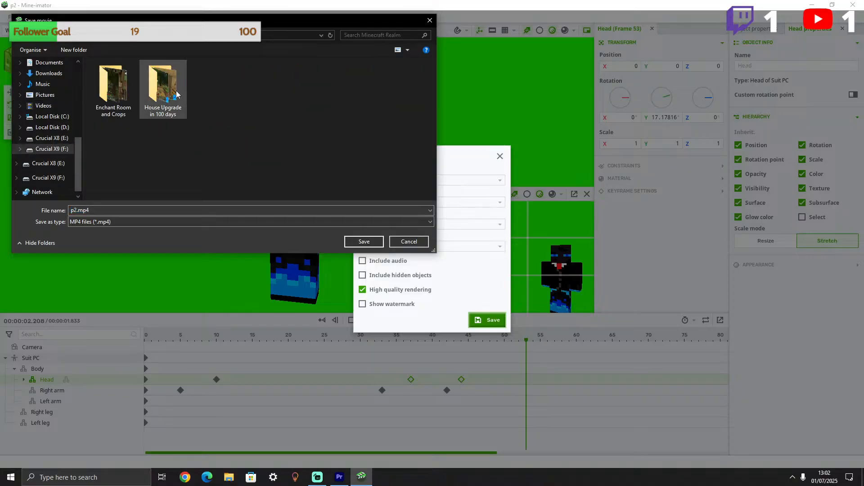
{"action": "double_click", "coordinate": [163, 88]}
Export the movie as "Point and introduce" in MP4 format, close the export settings and save the project.
{"action": "left_click", "coordinate": [62, 213]}
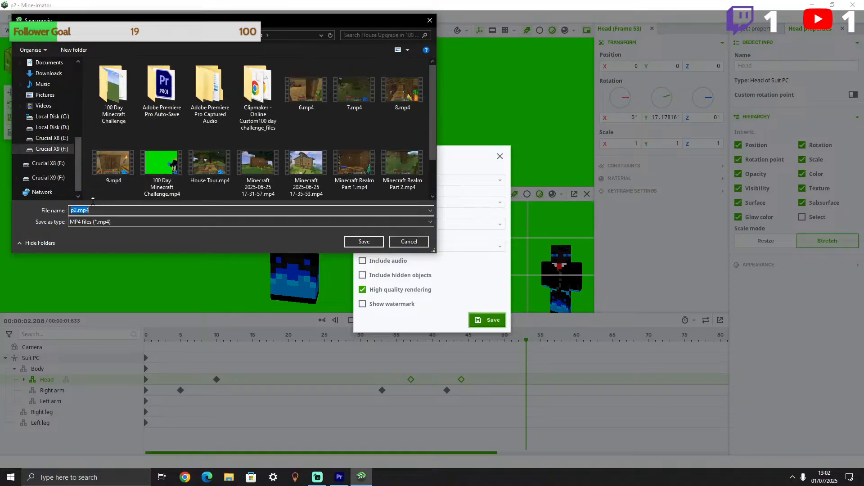
{"action": "type", "text": "Point nac introduce"}
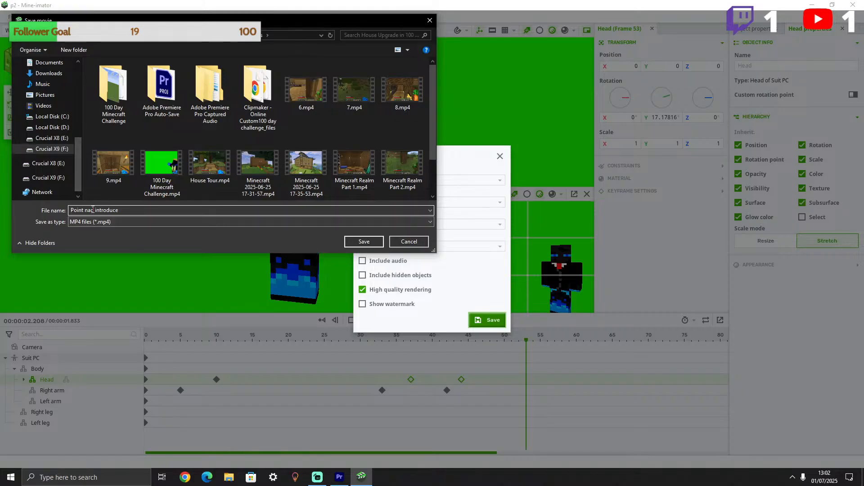
{"action": "key", "text": "BackSpace"}
{"action": "key", "text": "BackSpace"}
{"action": "type", "text": "an"}
{"action": "left_click", "coordinate": [363, 243]}
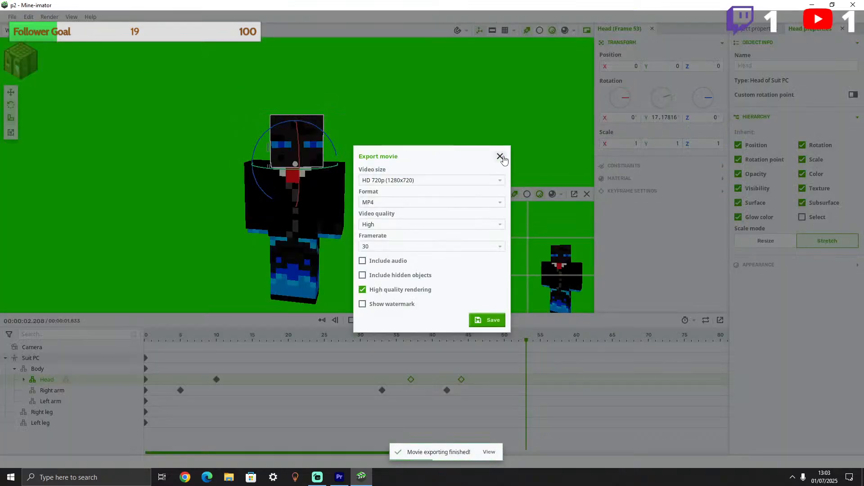
{"action": "left_click", "coordinate": [499, 155]}
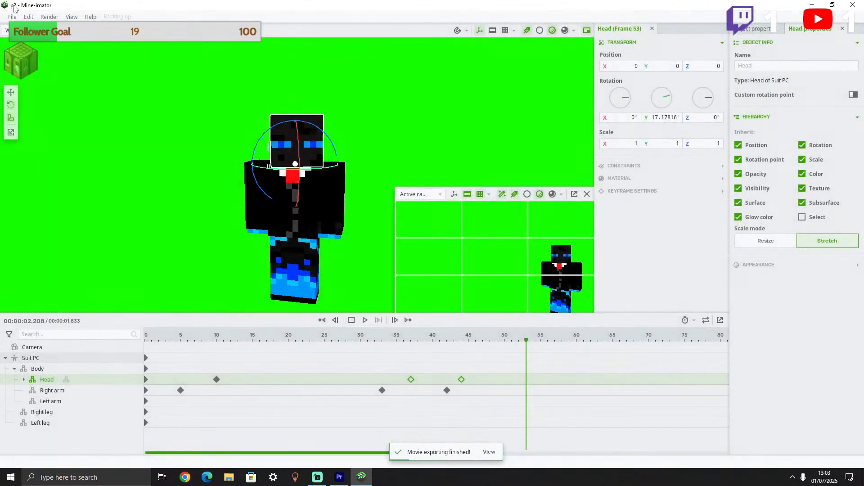
{"action": "left_click", "coordinate": [9, 17]}
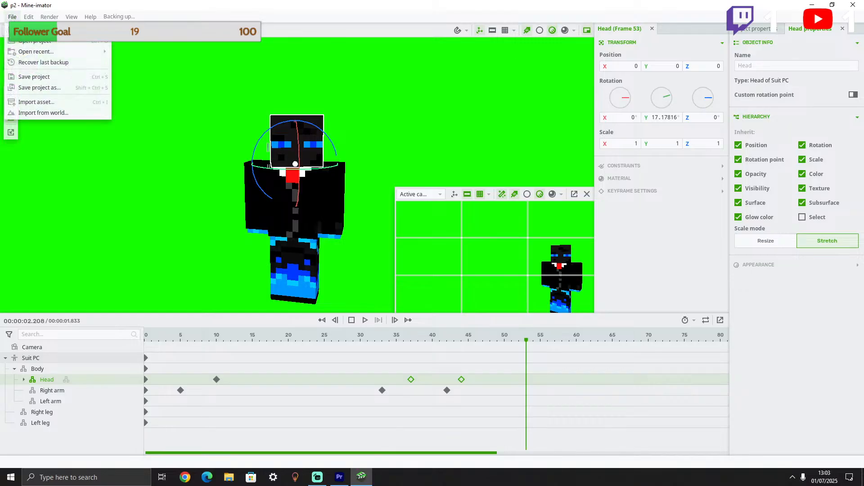
{"action": "left_click", "coordinate": [38, 78]}
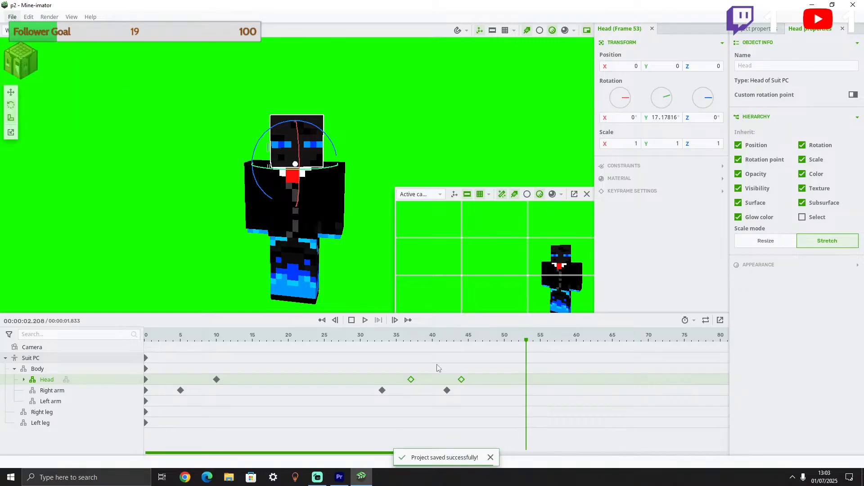
Switch to Premiere Pro, import Point and introduce.mp4 and place it on track V4 near the end of the Previously clip.
{"action": "left_click", "coordinate": [339, 477]}
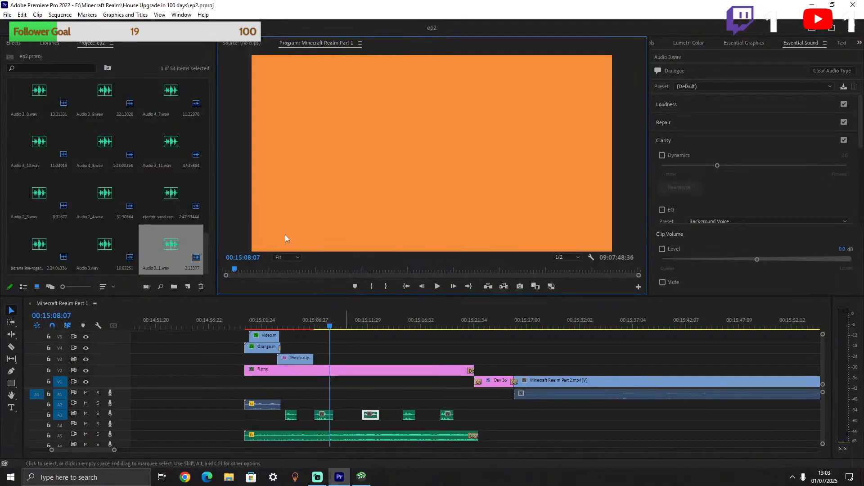
{"action": "double_click", "coordinate": [135, 256]}
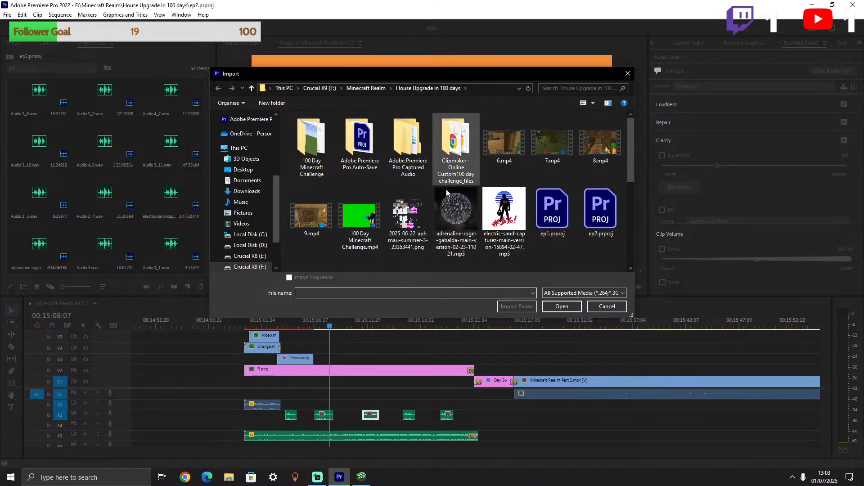
{"action": "scroll", "coordinate": [441, 205], "scroll_direction": "down", "scroll_amount": 5}
{"action": "left_click", "coordinate": [359, 170]}
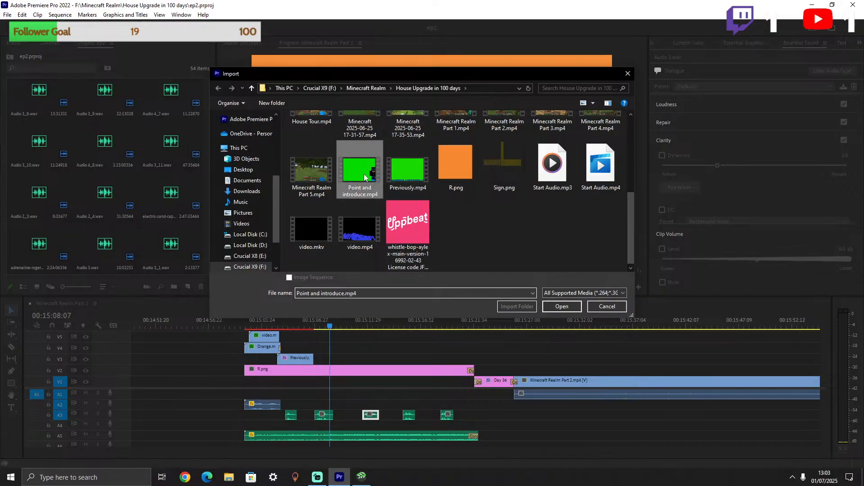
{"action": "left_click", "coordinate": [565, 306]}
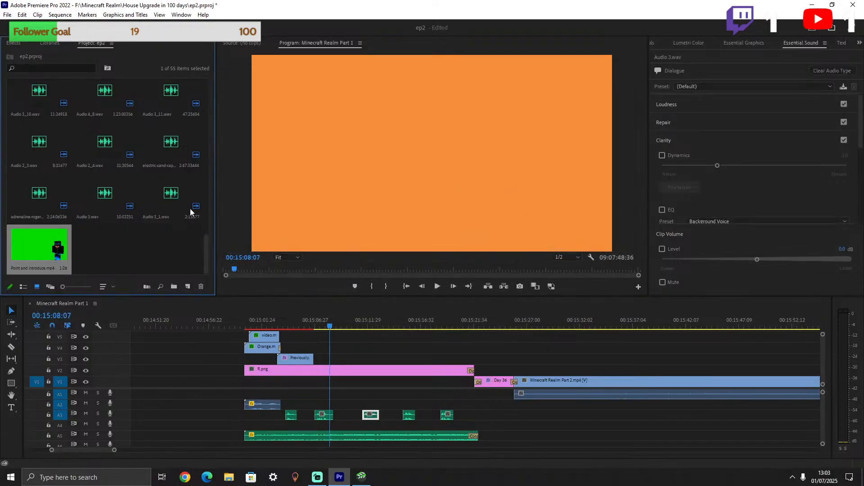
{"action": "left_click_drag", "start_coordinate": [256, 303], "coordinate": [319, 347]}
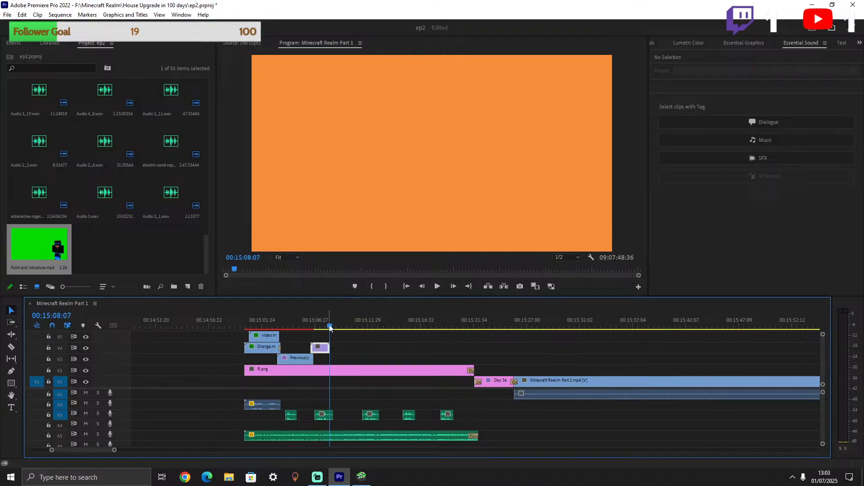
Apply Color Key to the Point and introduce clip, sample its green background as key color and set the color tolerance to 126.
{"action": "left_click", "coordinate": [325, 326]}
{"action": "key", "text": "shift+7"}
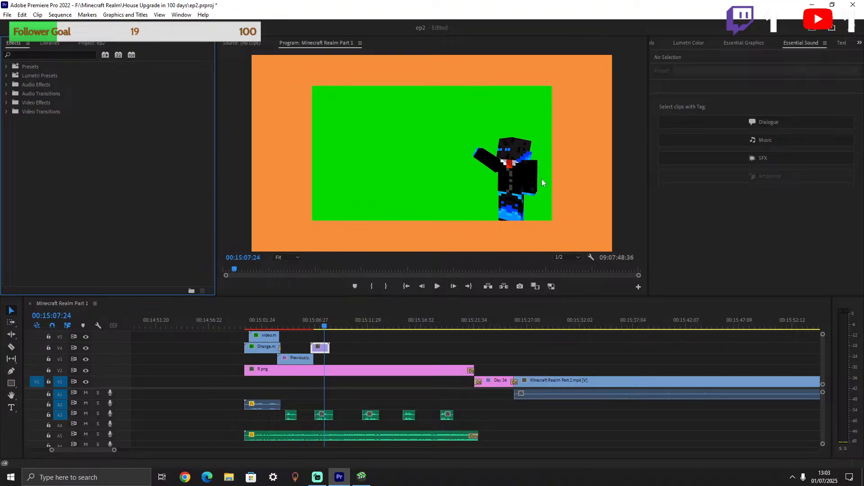
{"action": "left_click", "coordinate": [6, 103]}
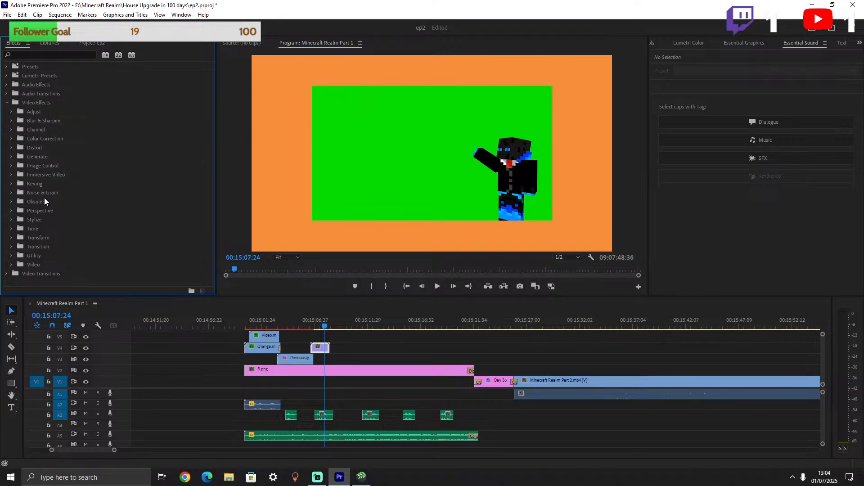
{"action": "left_click", "coordinate": [12, 184]}
{"action": "left_click", "coordinate": [41, 204]}
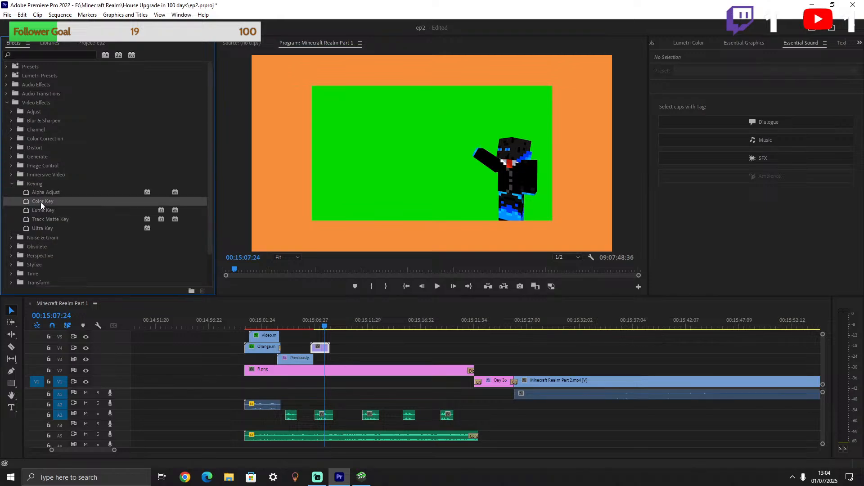
{"action": "left_click_drag", "start_coordinate": [313, 332], "coordinate": [323, 349]}
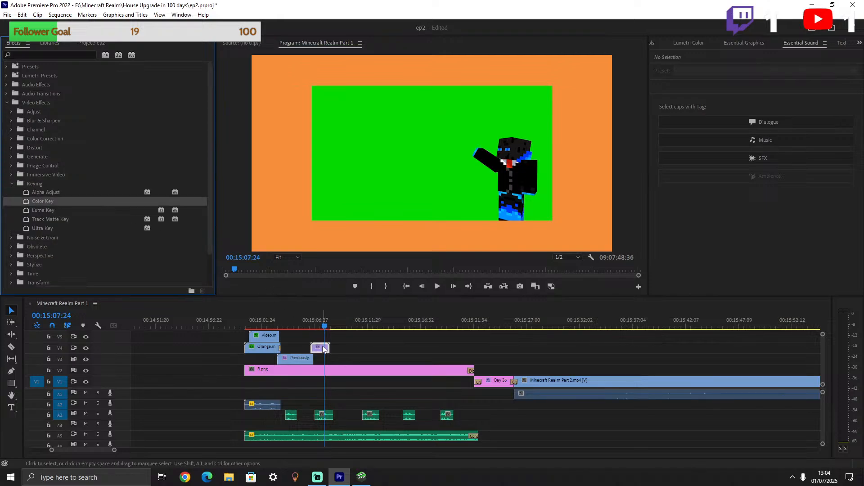
{"action": "scroll", "coordinate": [721, 42], "scroll_direction": "up", "scroll_amount": 3}
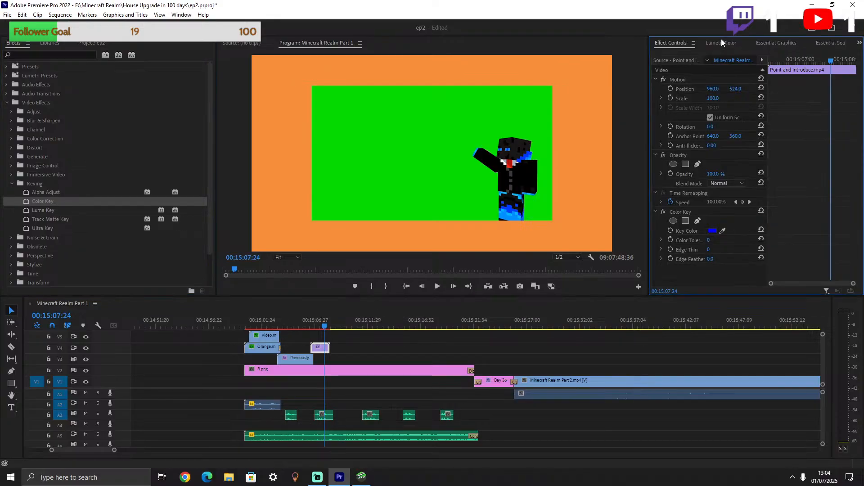
{"action": "left_click", "coordinate": [496, 106]}
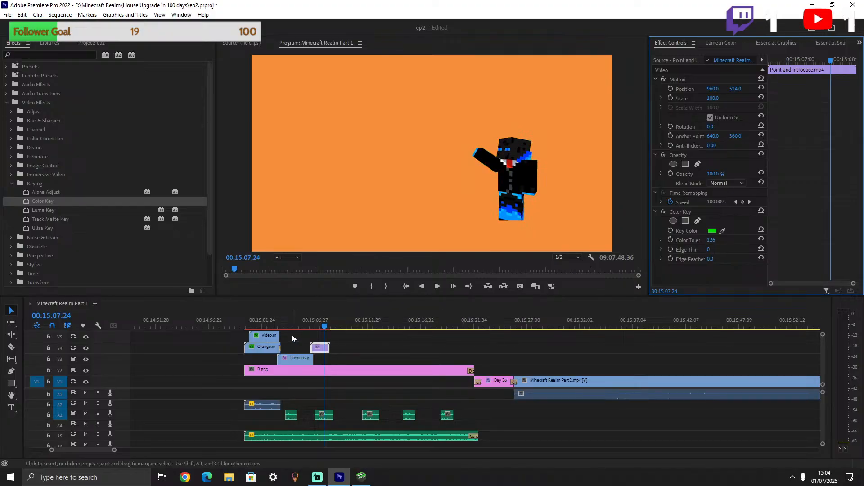
Play back the keyed character clip from 00:15:06:02 to check its transition from the Previously title.
{"action": "left_click", "coordinate": [437, 287]}
{"action": "left_click", "coordinate": [438, 286]}
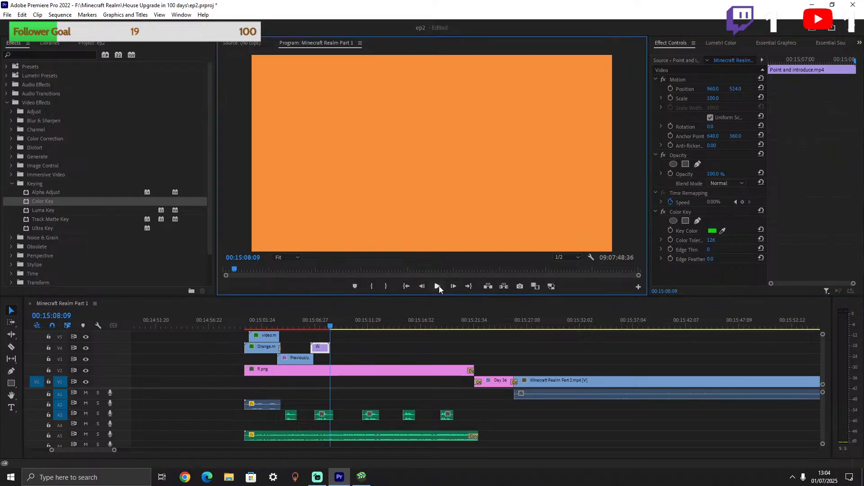
{"action": "left_click", "coordinate": [328, 326]}
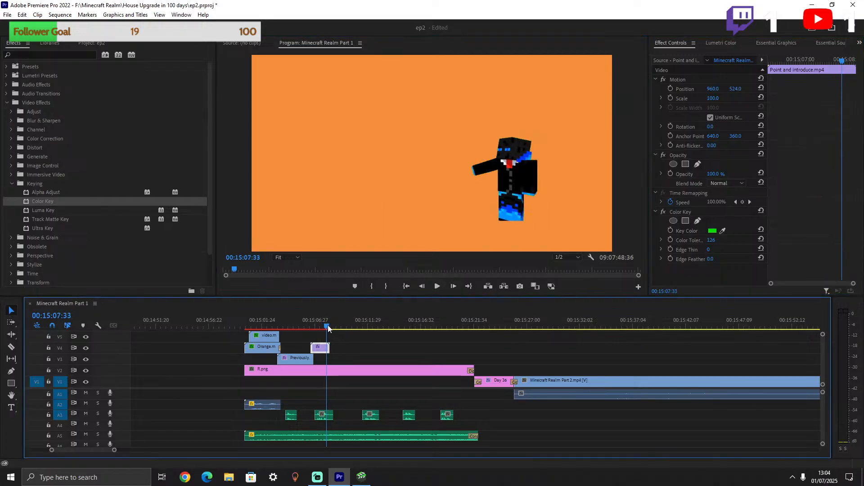
{"action": "left_click_drag", "start_coordinate": [329, 328], "coordinate": [307, 320]}
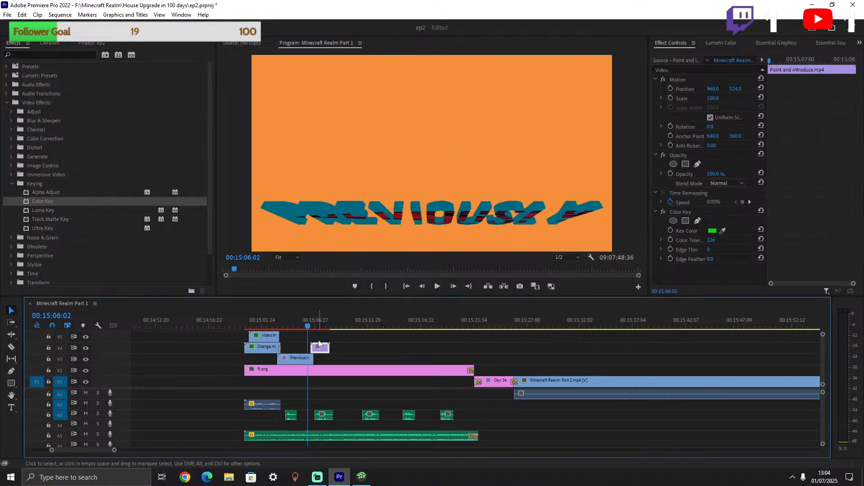
{"action": "left_click", "coordinate": [437, 287]}
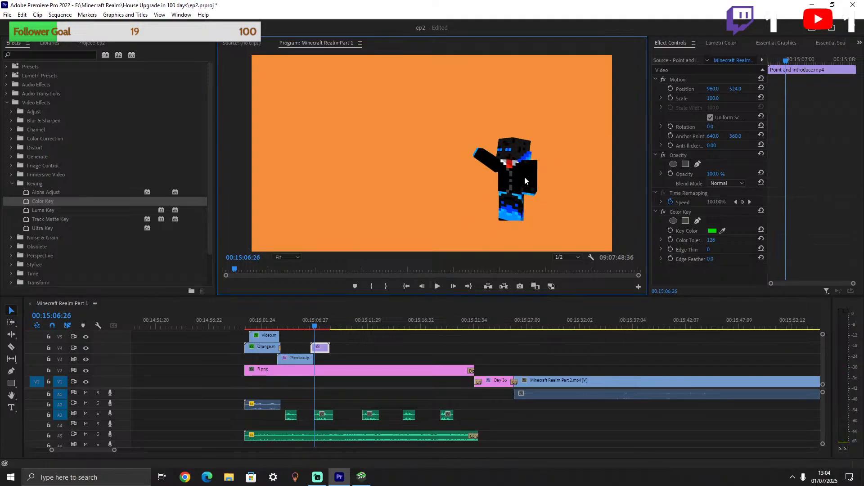
Move the Point and introduce clip up to track V5 and reposition the character near the frame's lower-right corner at about 1312, 711.
{"action": "left_click", "coordinate": [322, 346]}
{"action": "left_click_drag", "start_coordinate": [322, 346], "coordinate": [322, 335]}
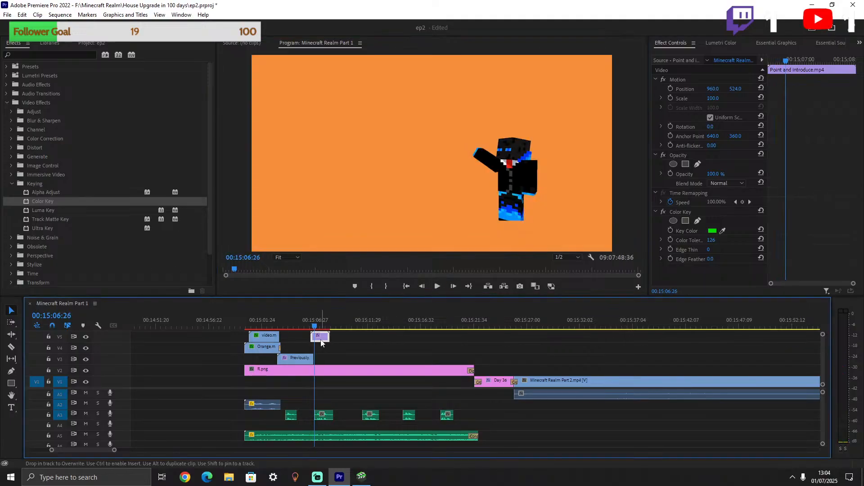
{"action": "left_click", "coordinate": [514, 179]}
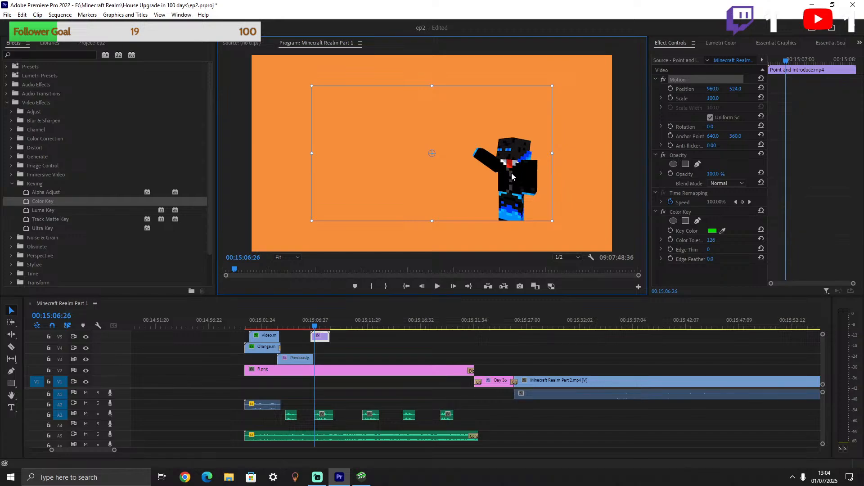
{"action": "left_click_drag", "start_coordinate": [512, 173], "coordinate": [573, 210]}
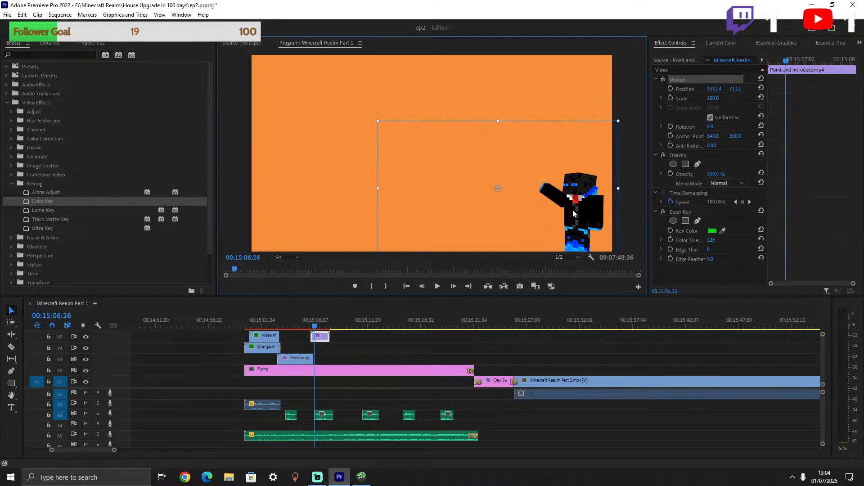
Check the start of the character clip around 00:15:06:18 and expand the Slide group of video transitions.
{"action": "left_click", "coordinate": [309, 321]}
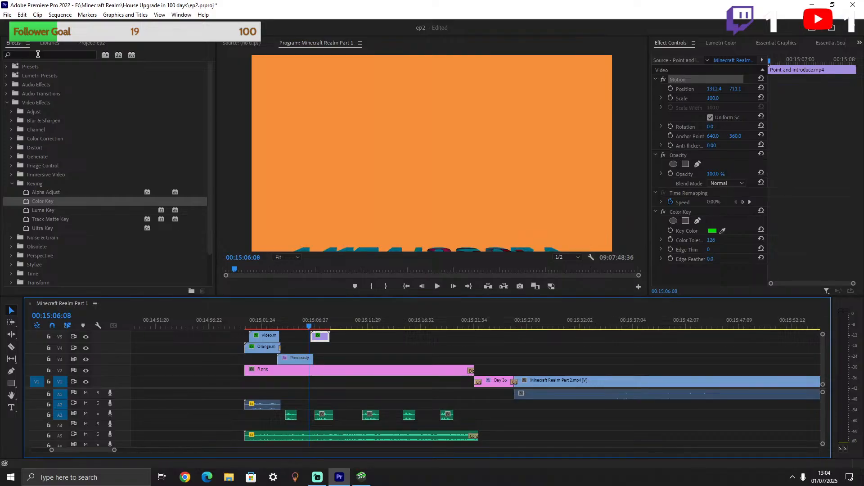
{"action": "left_click_drag", "start_coordinate": [310, 324], "coordinate": [314, 319]}
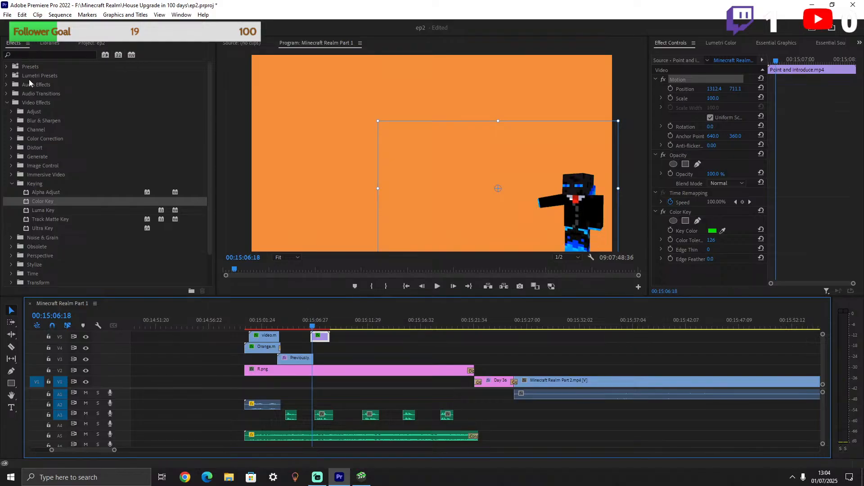
{"action": "left_click", "coordinate": [6, 98]}
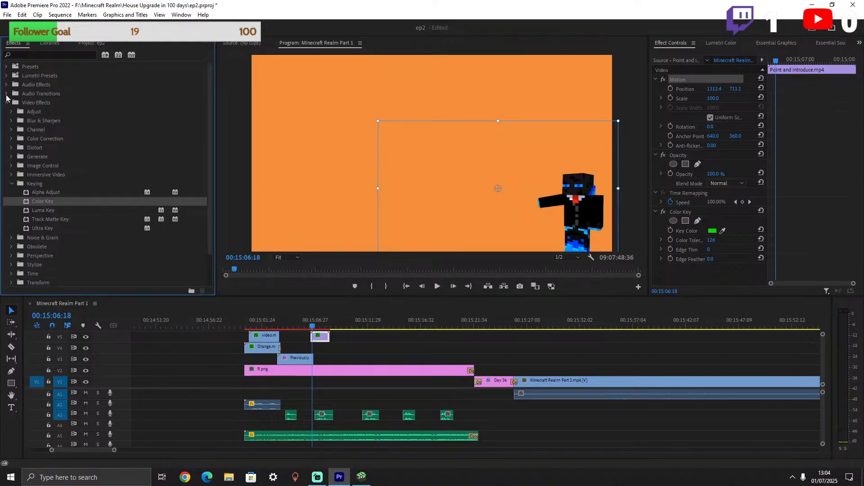
{"action": "left_click", "coordinate": [7, 103]}
{"action": "left_click", "coordinate": [5, 112]}
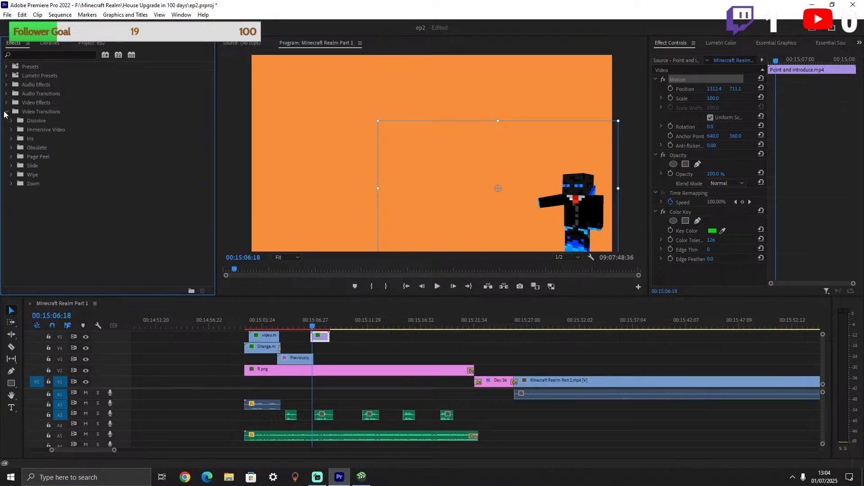
{"action": "left_click", "coordinate": [11, 167]}
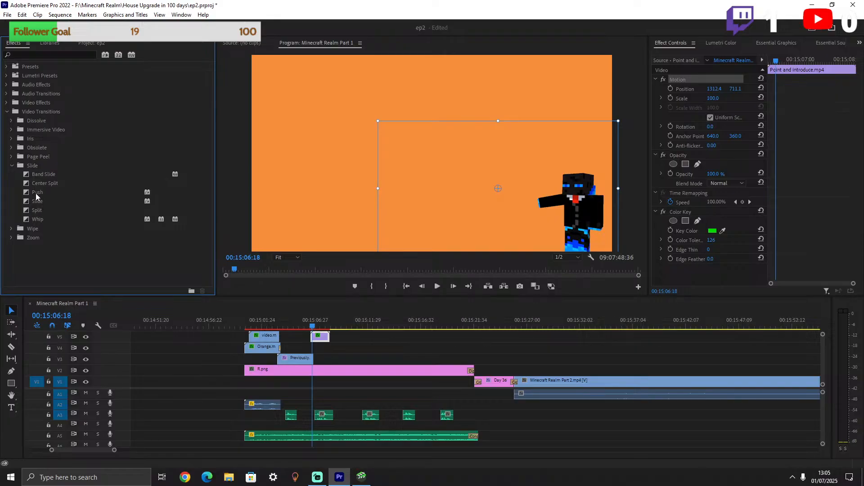
Try the Push transition at the start of the Point and introduce clip, then remove it.
{"action": "left_click_drag", "start_coordinate": [36, 193], "coordinate": [320, 342]}
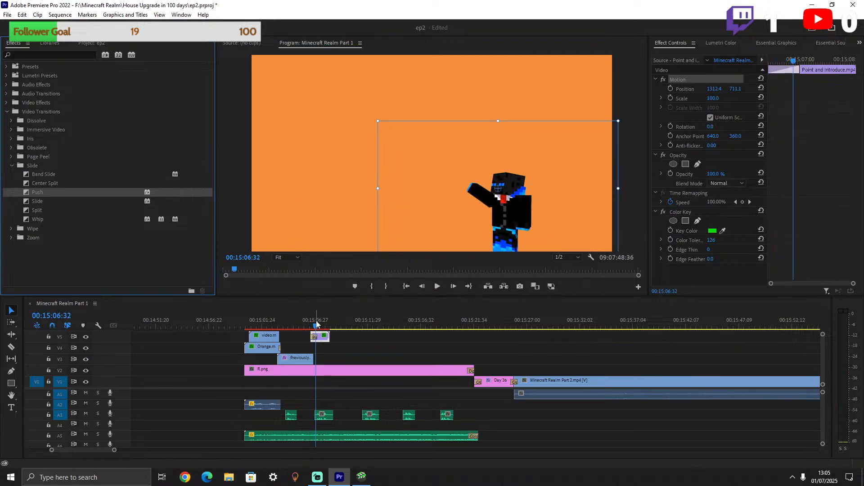
{"action": "left_click", "coordinate": [316, 338]}
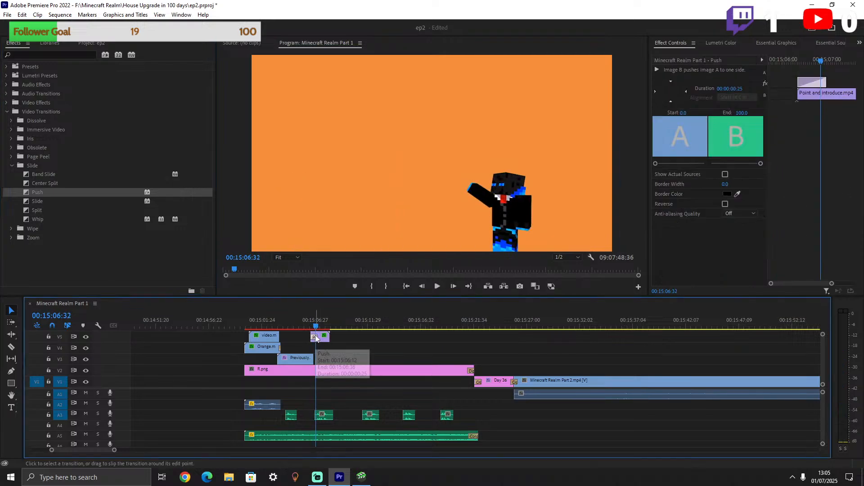
{"action": "key", "text": "Delete"}
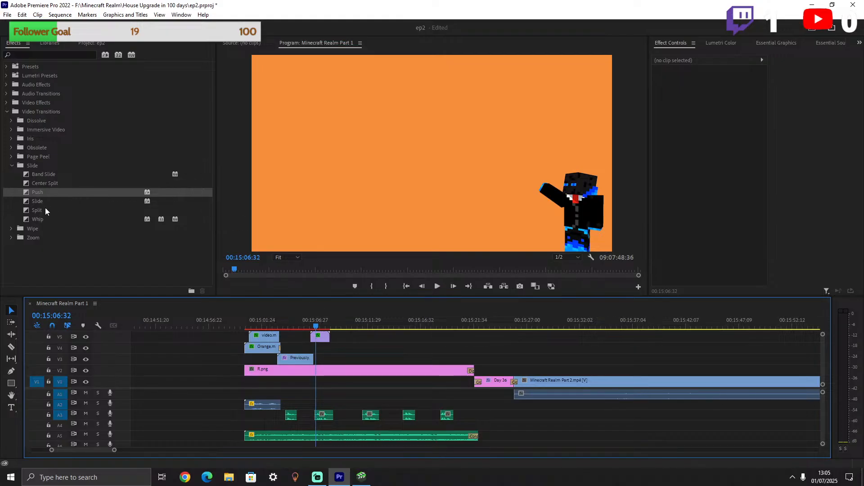
Apply the Slide transition to the start of the Point and introduce clip on V5.
{"action": "left_click_drag", "start_coordinate": [44, 202], "coordinate": [314, 320]}
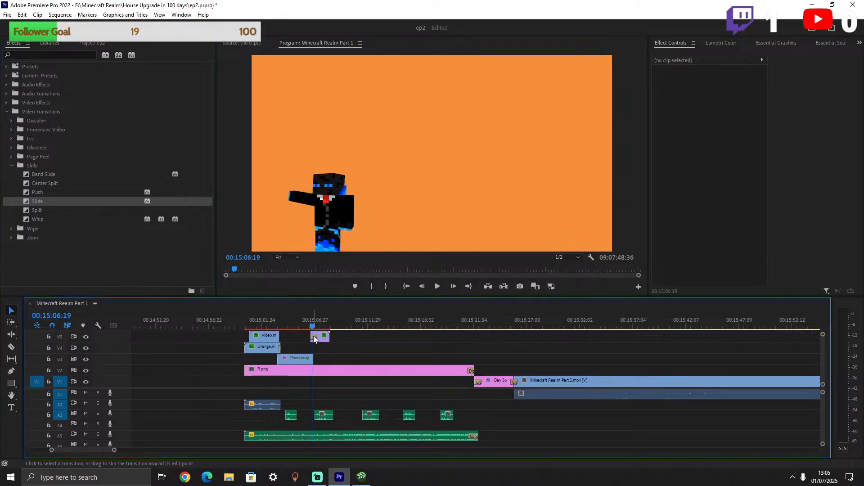
Replace the Slide transition at the start of the Point and introduce clip with Push, then remove that Push transition.
{"action": "left_click", "coordinate": [314, 337]}
{"action": "key", "text": "Delete"}
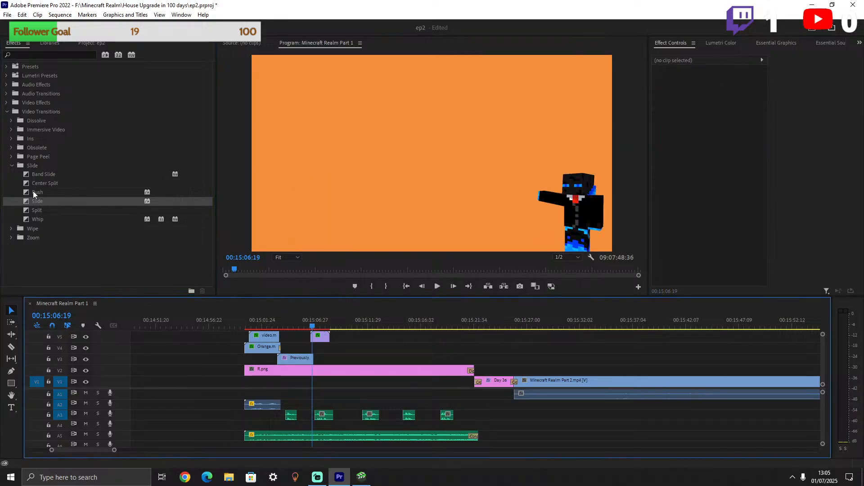
{"action": "left_click_drag", "start_coordinate": [34, 195], "coordinate": [316, 324]}
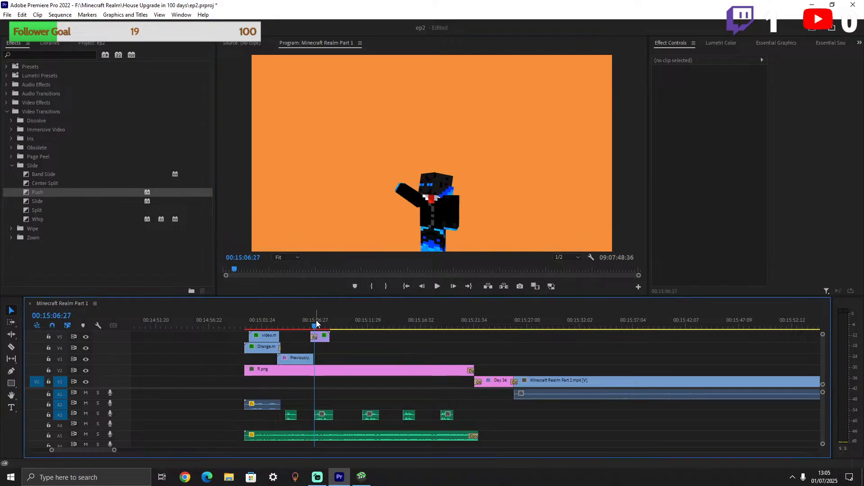
{"action": "left_click", "coordinate": [314, 338]}
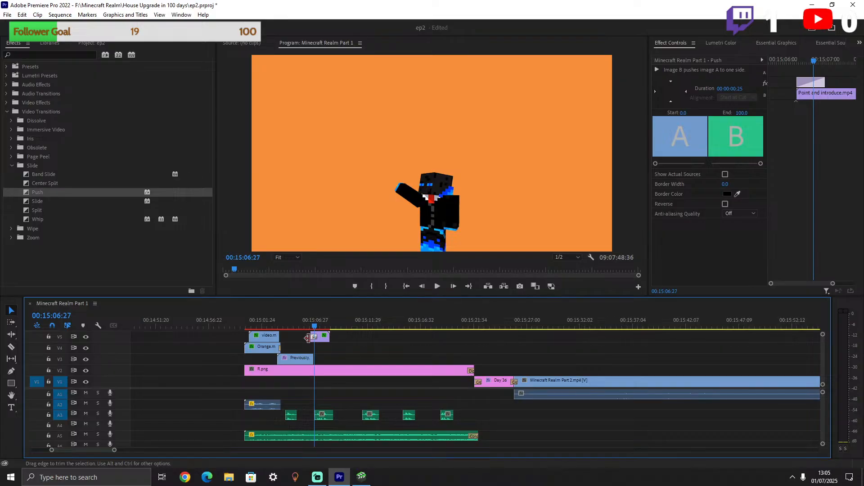
{"action": "key", "text": "Delete"}
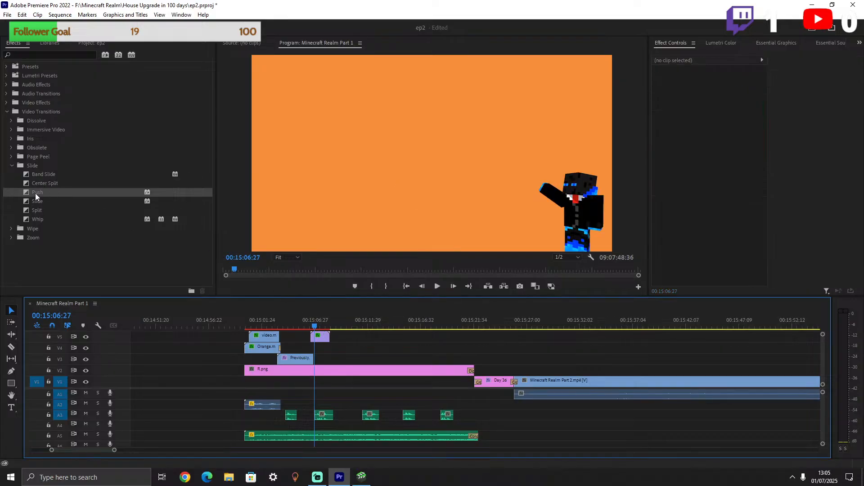
Apply the Push transition to the start of the Point and introduce clip, enable Reverse, and preview the entrance.
{"action": "left_click_drag", "start_coordinate": [35, 193], "coordinate": [315, 322]}
{"action": "left_click", "coordinate": [315, 337]}
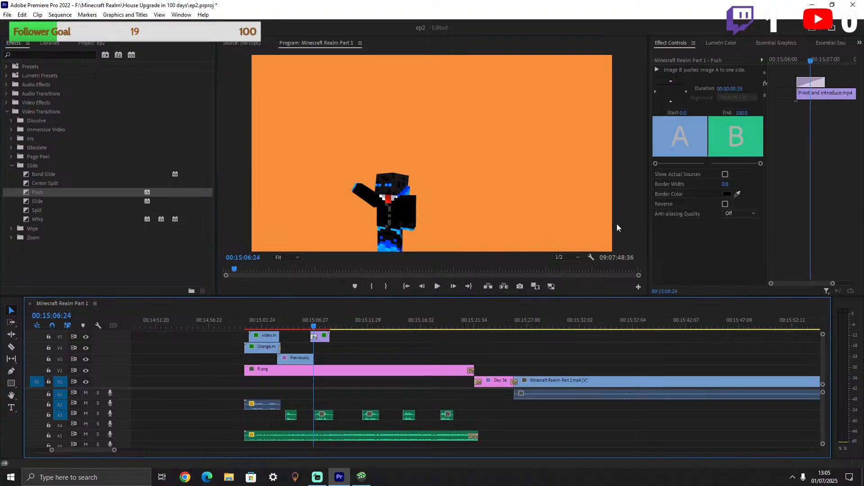
{"action": "left_click_drag", "start_coordinate": [657, 163], "coordinate": [629, 161]}
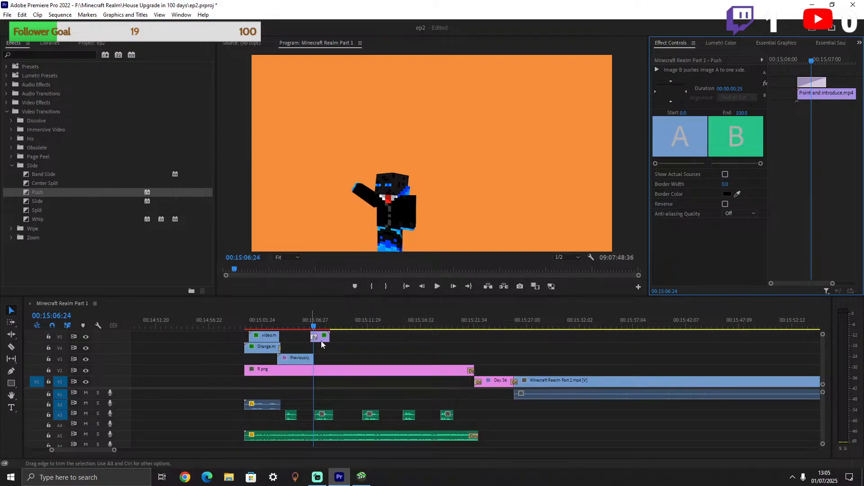
{"action": "mouse_move", "coordinate": [315, 323]}
{"action": "left_mouse_down"}
{"action": "mouse_move", "coordinate": [324, 322]}
{"action": "mouse_move", "coordinate": [309, 321]}
{"action": "mouse_move", "coordinate": [321, 309]}
{"action": "mouse_move", "coordinate": [311, 309]}
{"action": "left_mouse_up"}
{"action": "left_click", "coordinate": [725, 204]}
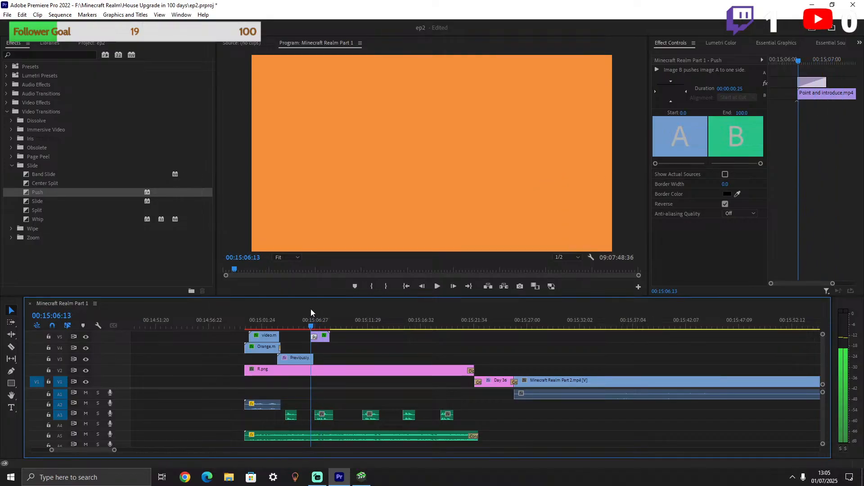
{"action": "left_click", "coordinate": [437, 287]}
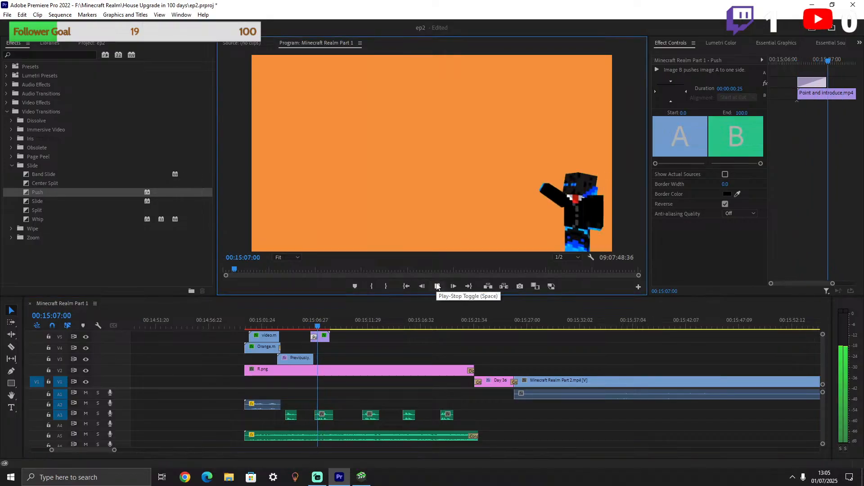
{"action": "left_click", "coordinate": [438, 286]}
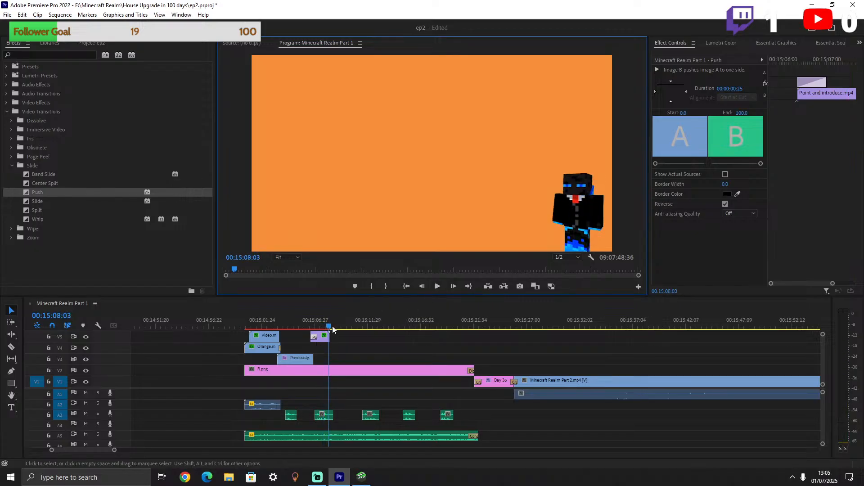
Shorten the Push transition on the Point and introduce clip to 3 frames and preview it.
{"action": "left_click", "coordinate": [312, 321]}
{"action": "left_click_drag", "start_coordinate": [114, 450], "coordinate": [66, 450]}
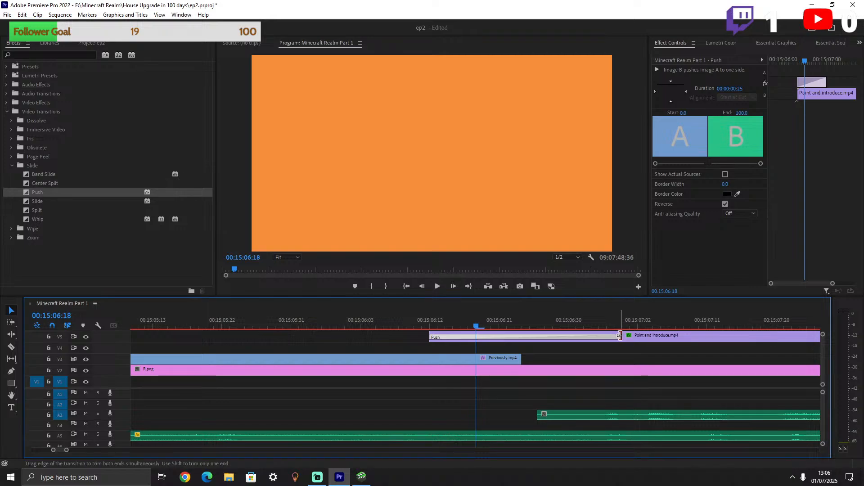
{"action": "left_click_drag", "start_coordinate": [620, 336], "coordinate": [430, 320]}
{"action": "left_click", "coordinate": [487, 327]}
{"action": "left_click", "coordinate": [437, 287]}
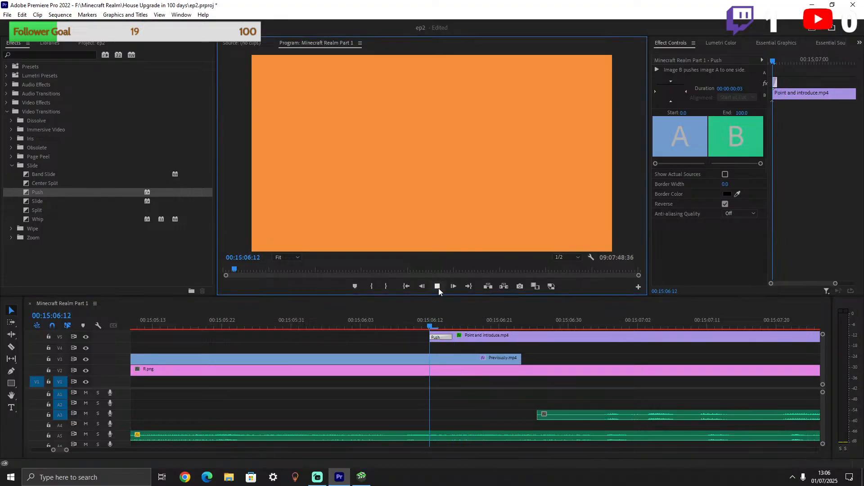
{"action": "left_click", "coordinate": [439, 288]}
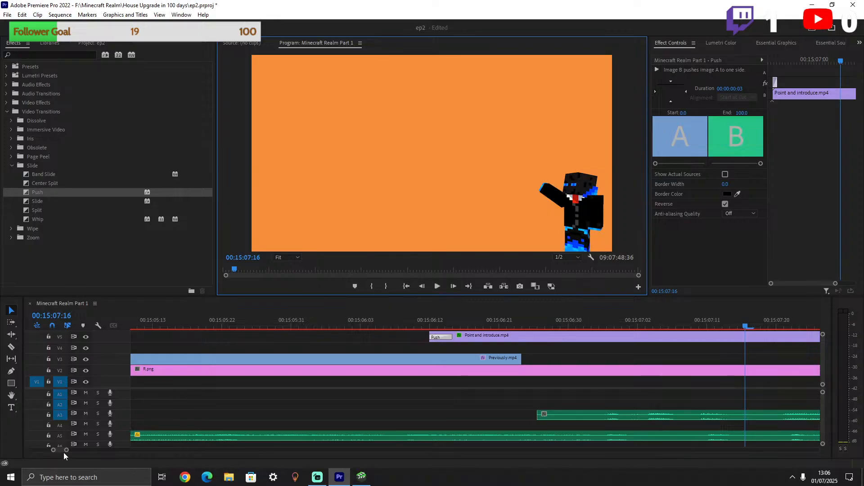
Replay the character's entrance from just before the Point and introduce clip through its end.
{"action": "left_click_drag", "start_coordinate": [66, 450], "coordinate": [90, 450]}
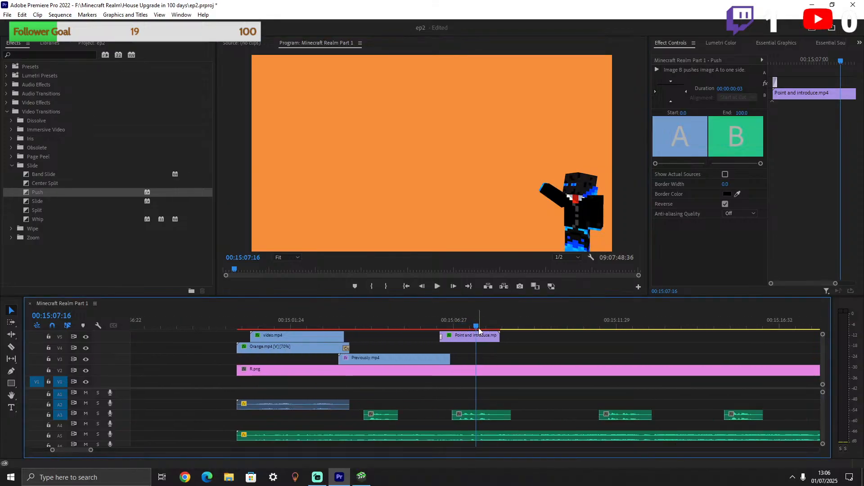
{"action": "left_click_drag", "start_coordinate": [479, 332], "coordinate": [437, 326]}
{"action": "left_click", "coordinate": [438, 287]}
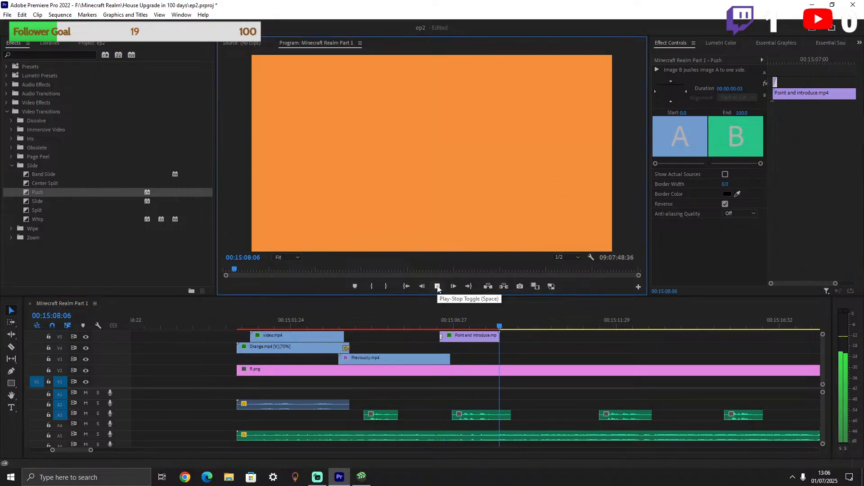
{"action": "left_click", "coordinate": [438, 287]}
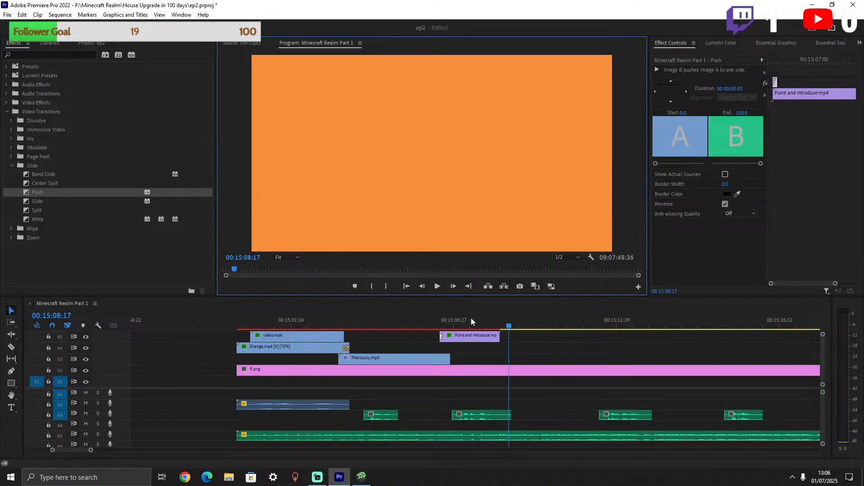
Delete the Point and introduce clip from track V5 and save the project.
{"action": "left_click", "coordinate": [470, 338]}
{"action": "key", "text": "Delete"}
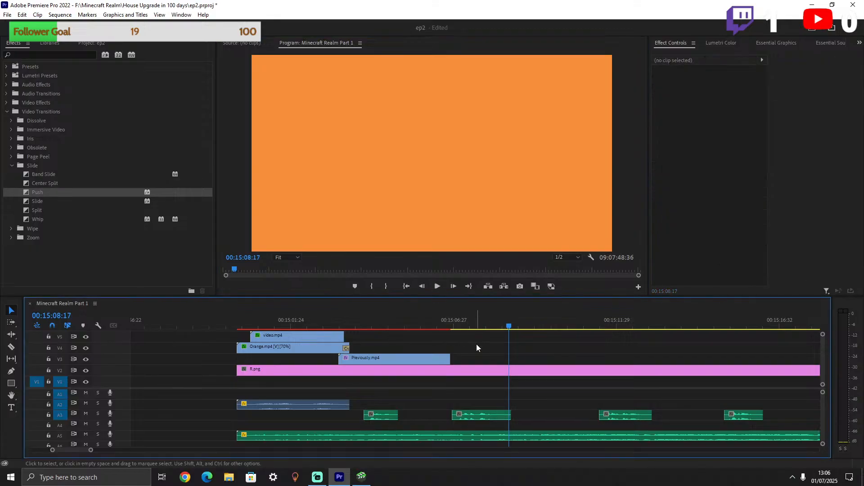
{"action": "key", "text": "ctrl+s"}
Switch to Mine-imator and move all Suit PC keyframes forward by 26 frames so the first ones sit at frame 26.
{"action": "left_click", "coordinate": [362, 477]}
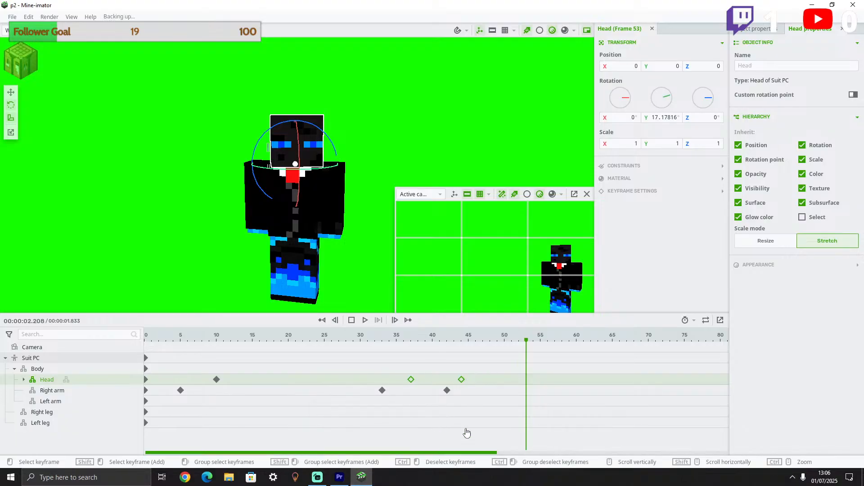
{"action": "left_click_drag", "start_coordinate": [493, 368], "coordinate": [178, 400]}
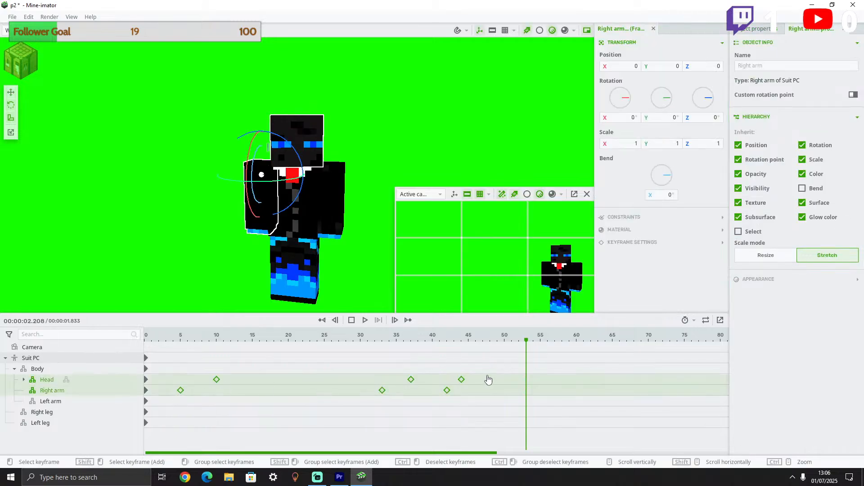
{"action": "left_click_drag", "start_coordinate": [494, 370], "coordinate": [180, 420]}
{"action": "left_click_drag", "start_coordinate": [512, 352], "coordinate": [113, 444]}
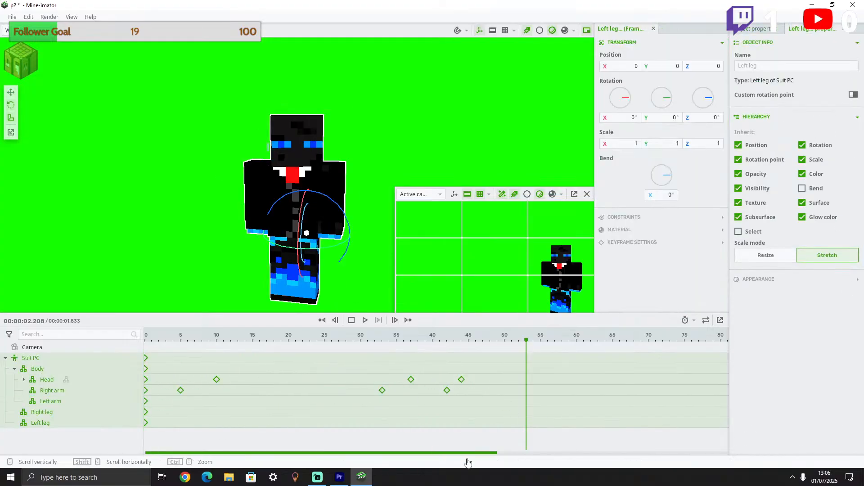
{"action": "scroll", "coordinate": [500, 434], "scroll_direction": "down", "scroll_amount": 2}
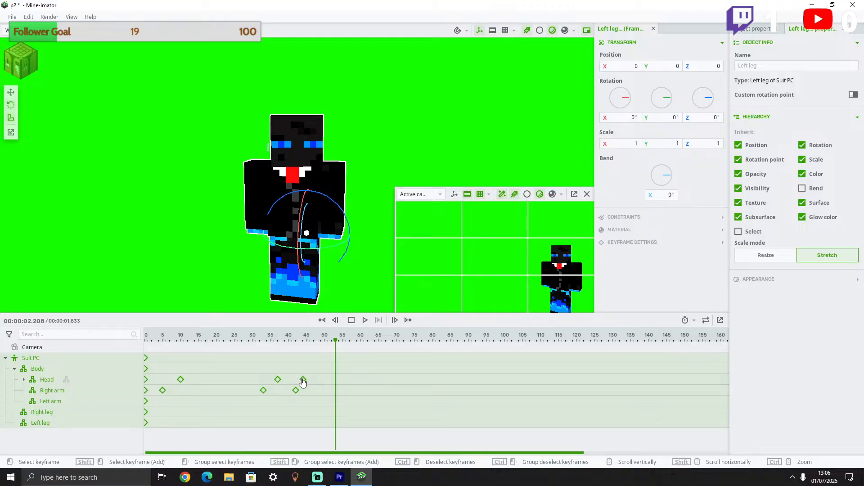
{"action": "left_click_drag", "start_coordinate": [302, 382], "coordinate": [396, 381]}
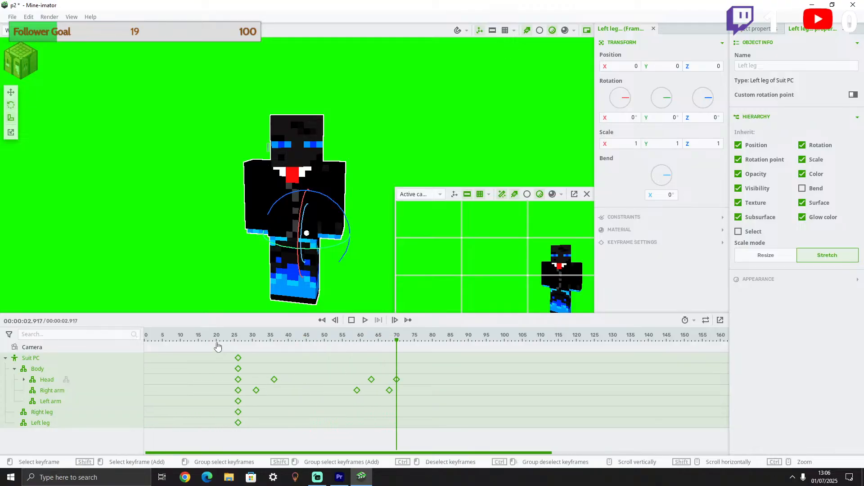
Play the shifted Suit PC animation from frame 0 to check the pause before the pointing motion.
{"action": "left_click_drag", "start_coordinate": [217, 342], "coordinate": [73, 342]}
{"action": "key", "text": "space"}
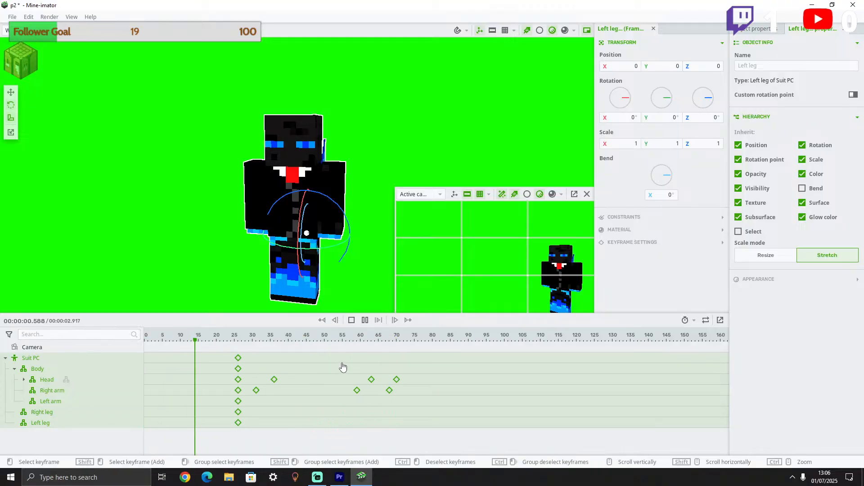
{"action": "key", "text": "space"}
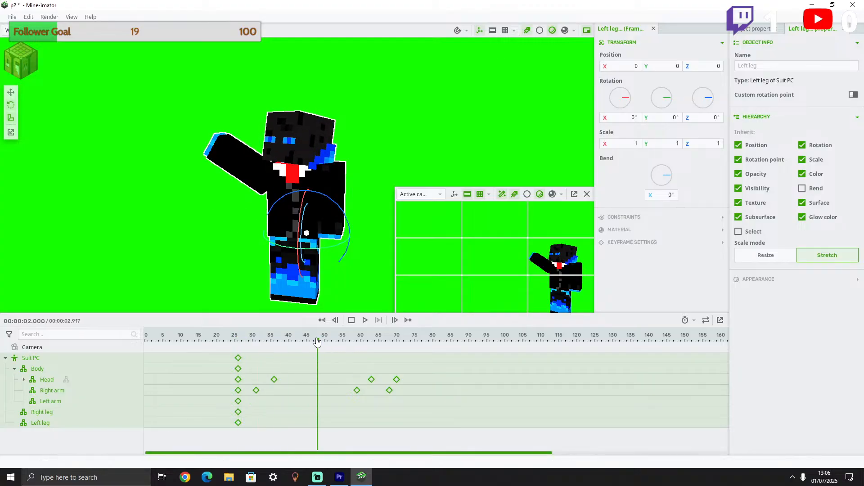
{"action": "left_click_drag", "start_coordinate": [317, 342], "coordinate": [127, 330]}
{"action": "key", "text": "space"}
Add keyframes at frame 114 for Suit PC and its body, head, both arms and both legs to extend the ending.
{"action": "left_click_drag", "start_coordinate": [188, 329], "coordinate": [555, 336]}
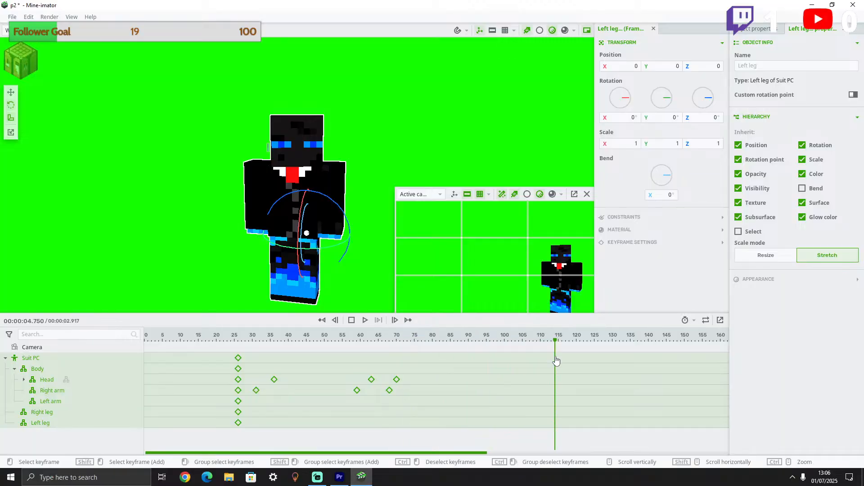
{"action": "left_click", "coordinate": [555, 358]}
{"action": "left_click", "coordinate": [556, 371]}
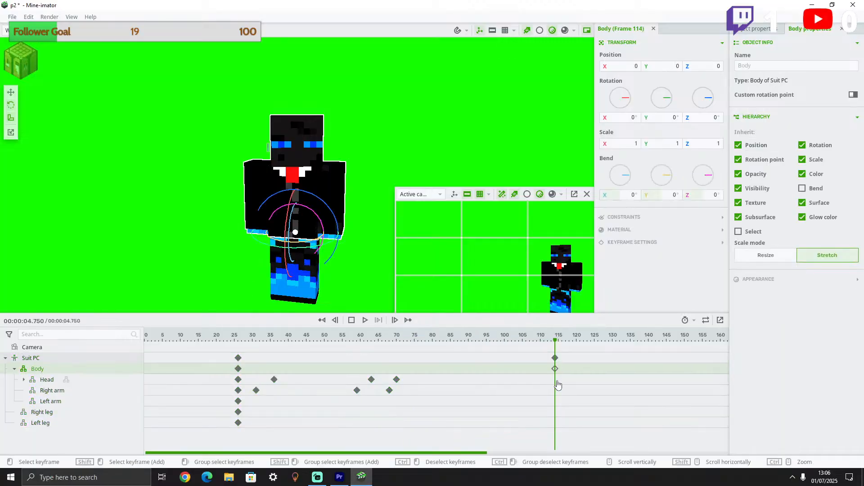
{"action": "left_click", "coordinate": [555, 381]}
{"action": "left_click", "coordinate": [555, 391]}
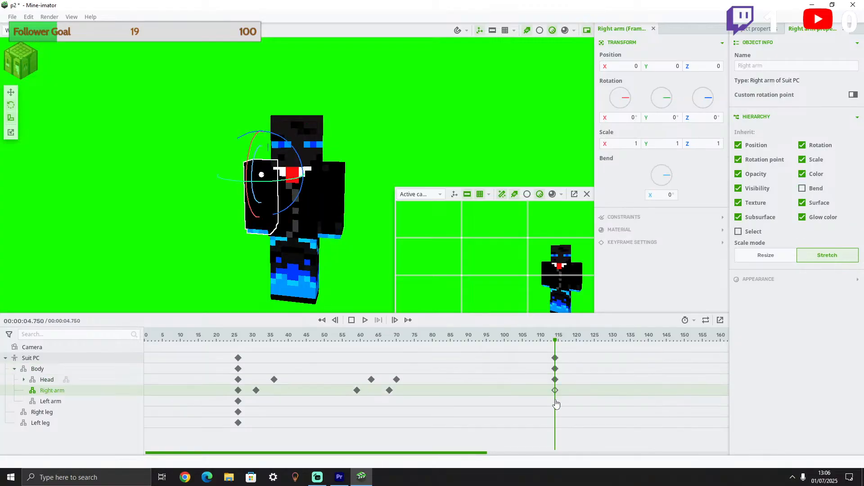
{"action": "left_click", "coordinate": [556, 401]}
{"action": "left_click", "coordinate": [556, 412]}
{"action": "left_click", "coordinate": [556, 424]}
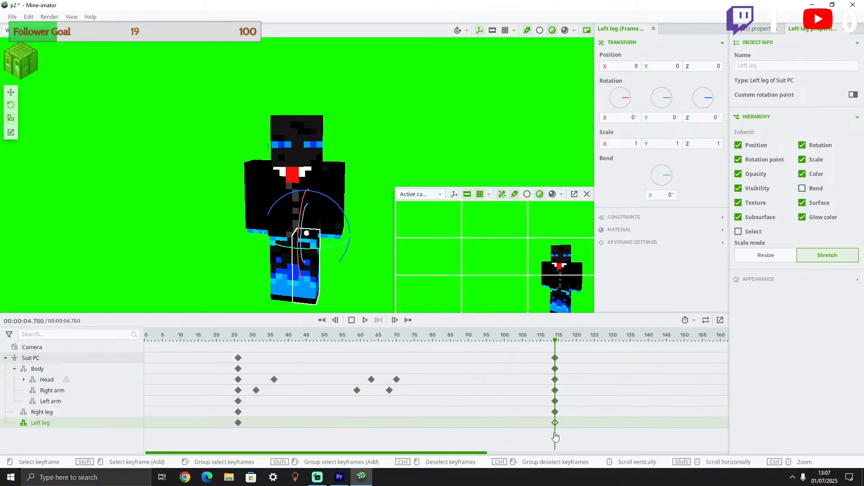
{"action": "left_click", "coordinate": [556, 437]}
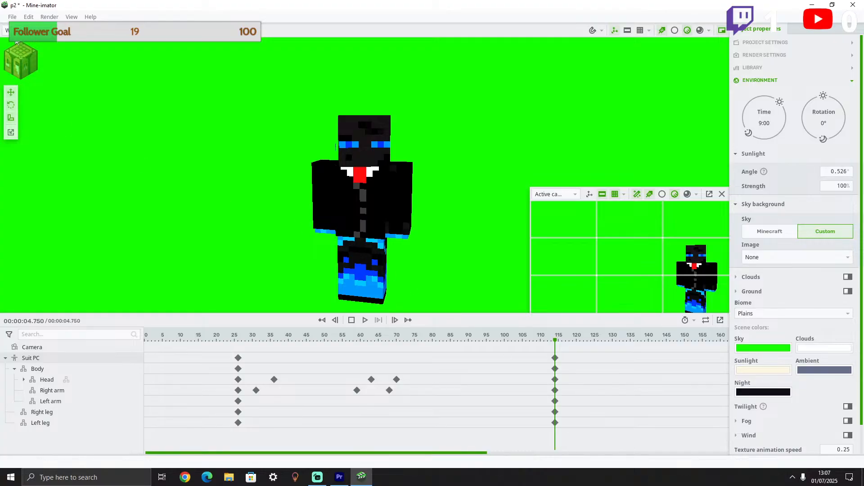
Save the project and export the animation as an HD 720p MP4 movie at 30 fps, overwriting Point and introduce.mp4.
{"action": "left_click", "coordinate": [12, 18]}
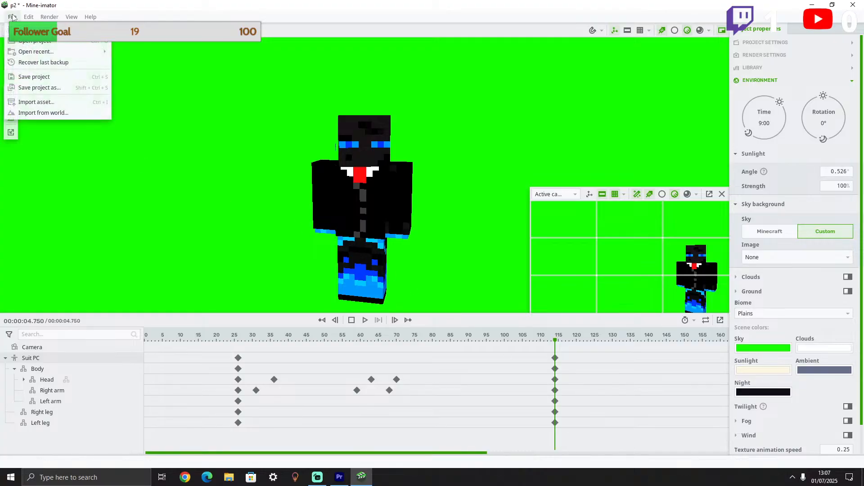
{"action": "left_click", "coordinate": [52, 76]}
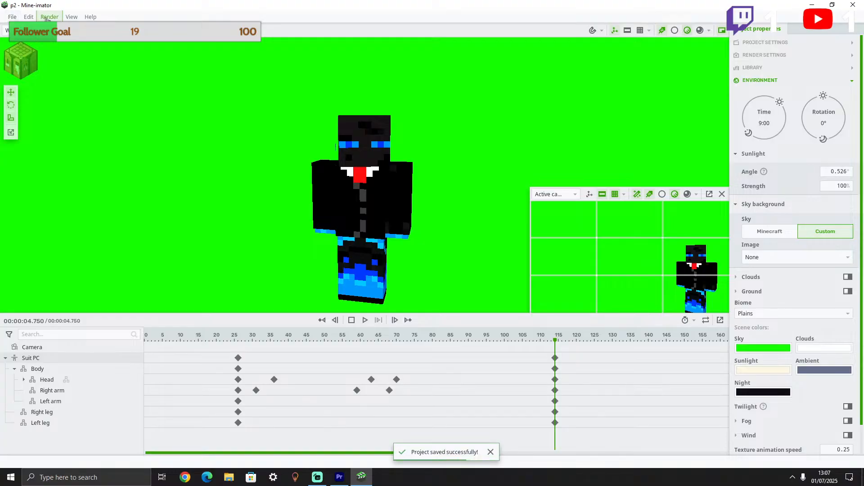
{"action": "left_click", "coordinate": [50, 17]}
{"action": "left_click", "coordinate": [75, 44]}
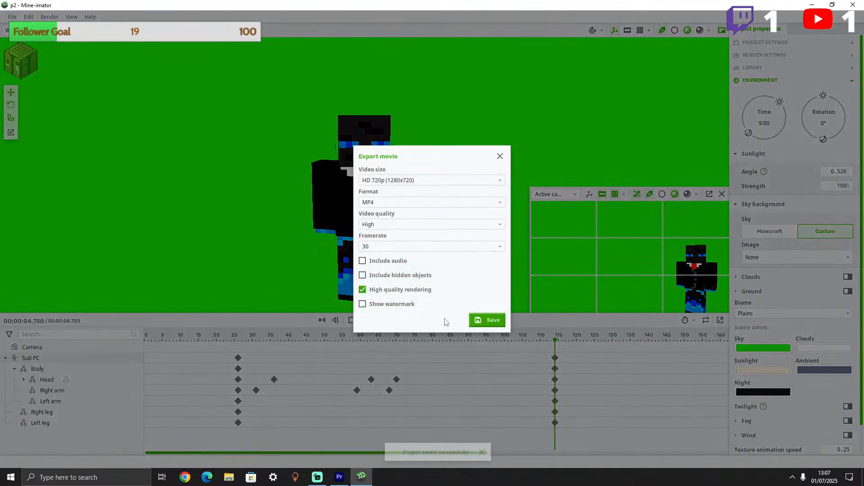
{"action": "left_click", "coordinate": [488, 320]}
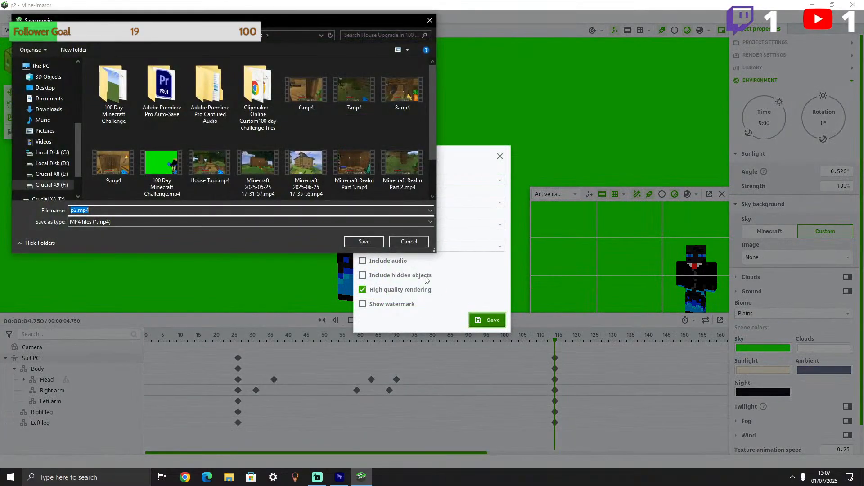
{"action": "left_click", "coordinate": [158, 160]}
{"action": "scroll", "coordinate": [176, 165], "scroll_direction": "down", "scroll_amount": 1}
{"action": "left_click", "coordinate": [259, 177]}
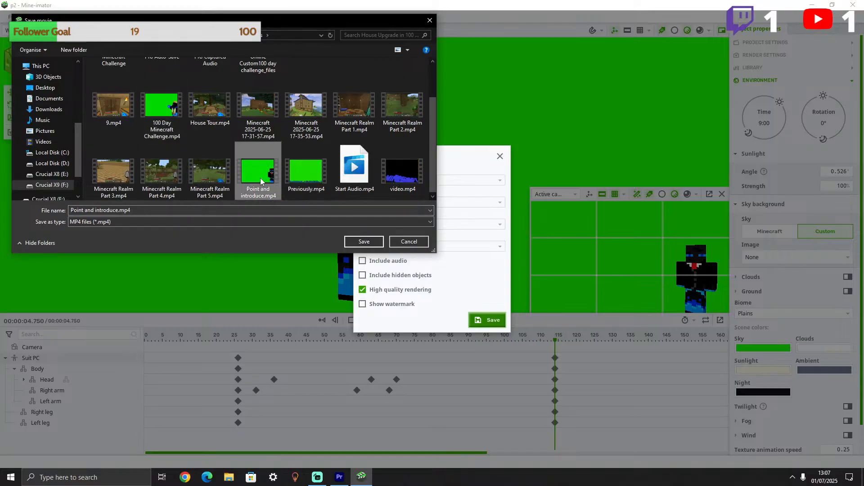
{"action": "left_click", "coordinate": [359, 241]}
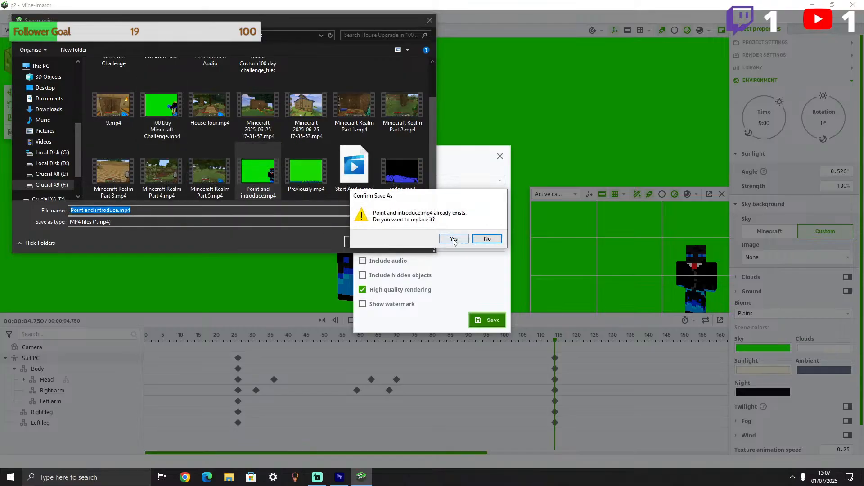
{"action": "left_click", "coordinate": [454, 240]}
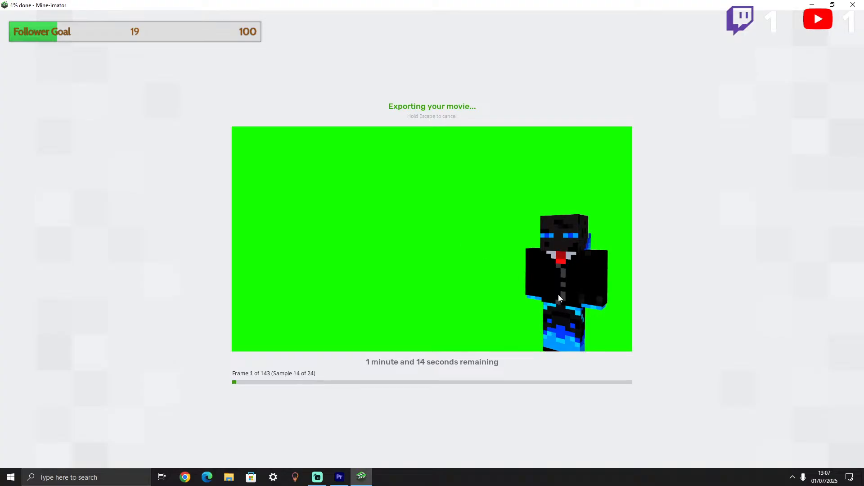
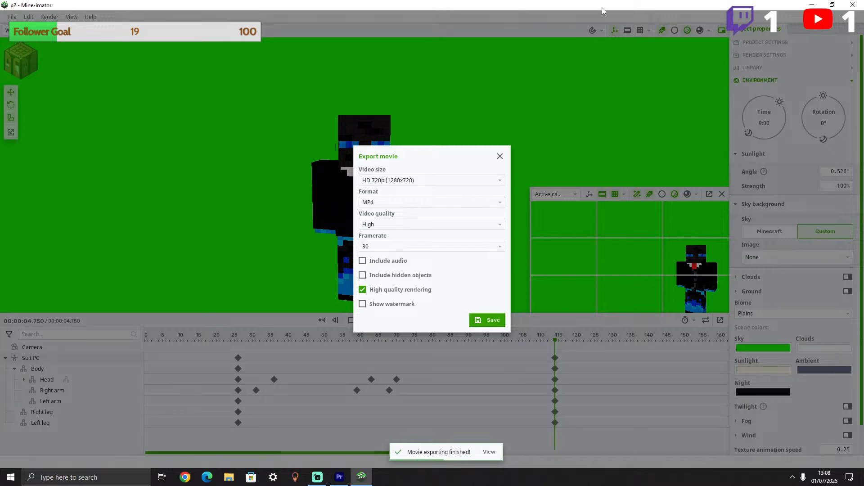
Close the export settings and save the Mine-imator project, then switch to Premiere Pro.
{"action": "left_click", "coordinate": [500, 157]}
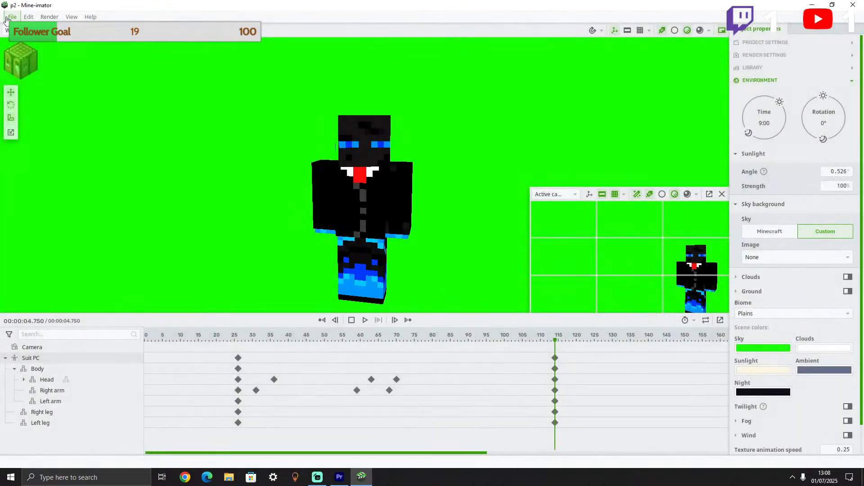
{"action": "left_click", "coordinate": [6, 18]}
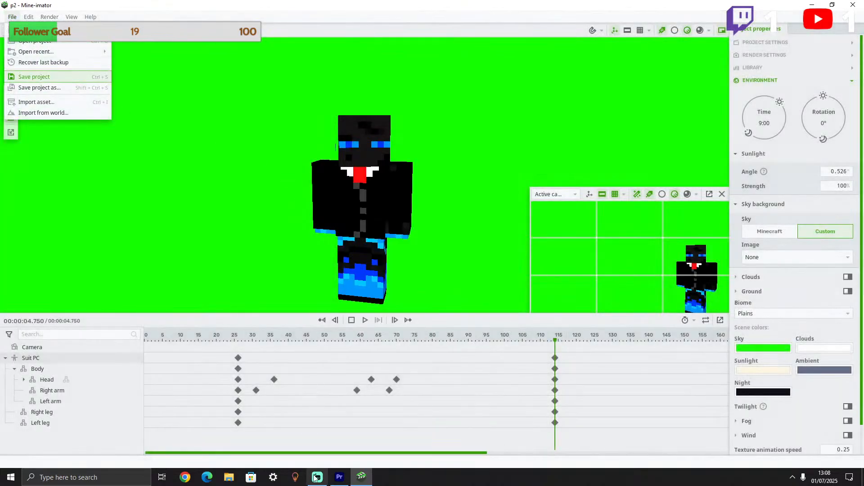
{"action": "key", "text": "ctrl+s"}
{"action": "left_click", "coordinate": [339, 477]}
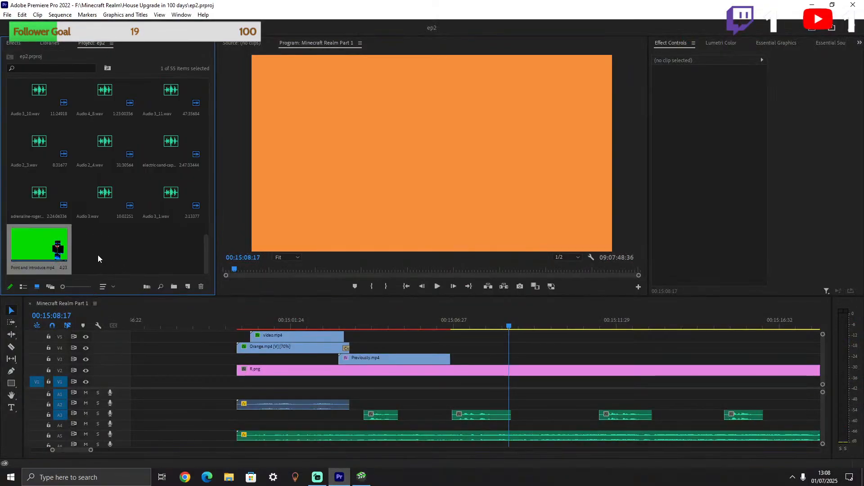
Delete the old Point and introduce.mp4 from the project media and import the re-exported file of the same name.
{"action": "right_click", "coordinate": [33, 246]}
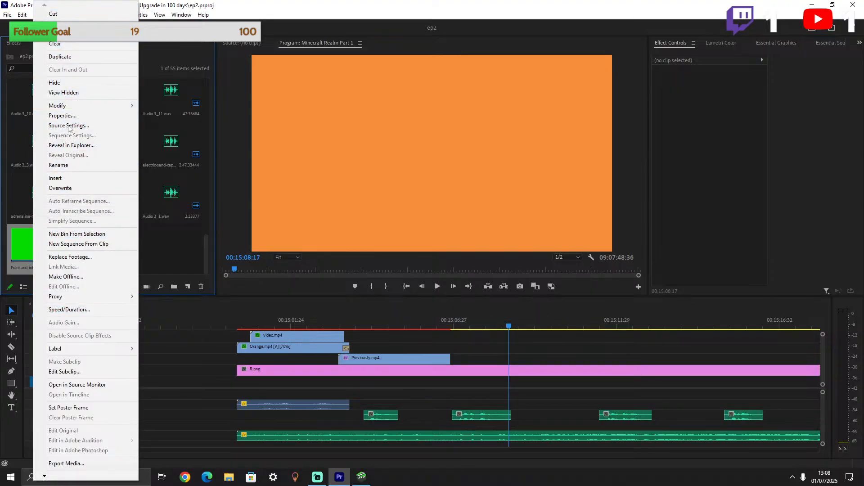
{"action": "left_click", "coordinate": [74, 45]}
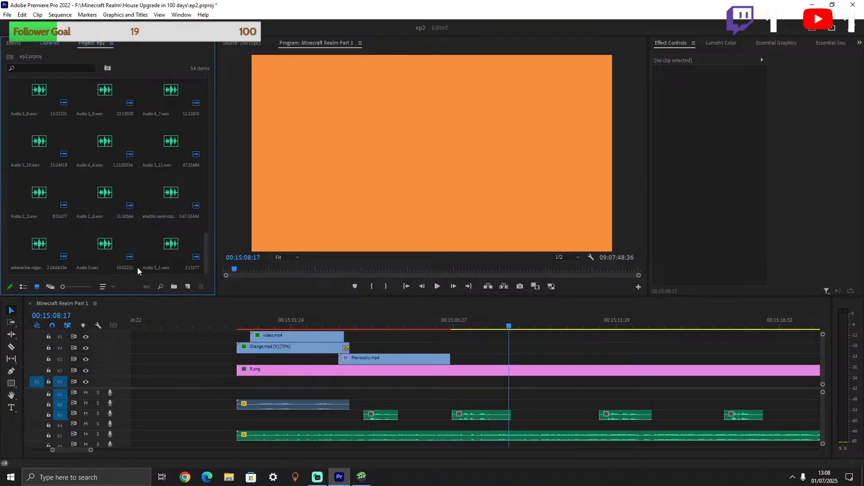
{"action": "double_click", "coordinate": [139, 249]}
{"action": "scroll", "coordinate": [339, 173], "scroll_direction": "down", "scroll_amount": 5}
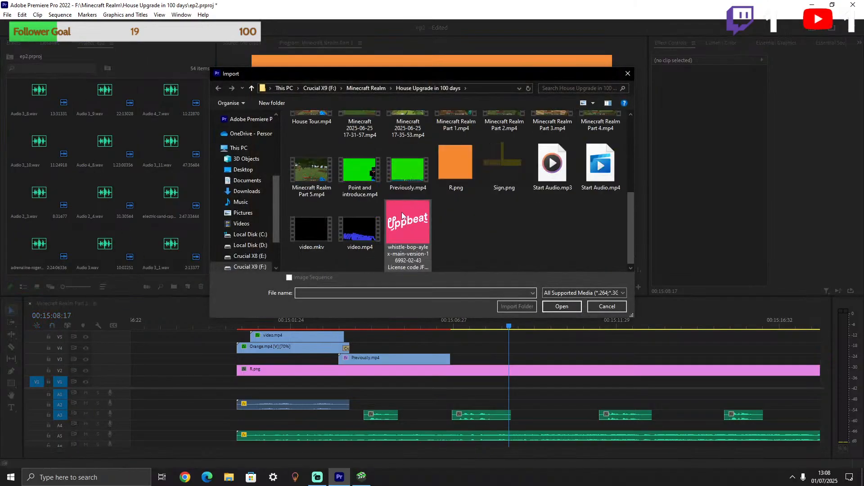
{"action": "left_click", "coordinate": [360, 171]}
{"action": "left_click", "coordinate": [561, 307]}
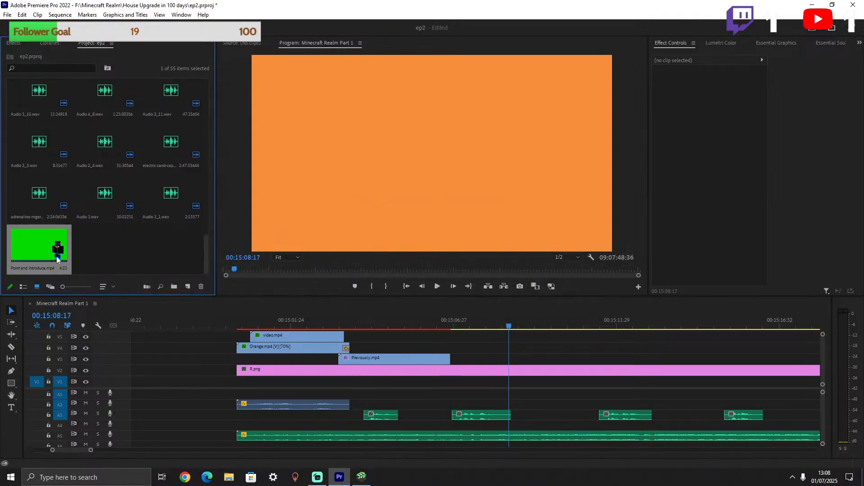
Place Point and introduce.mp4 on V4 after Previously.mp4 and add a reversed Push transition at its start.
{"action": "left_click_drag", "start_coordinate": [62, 252], "coordinate": [496, 353]}
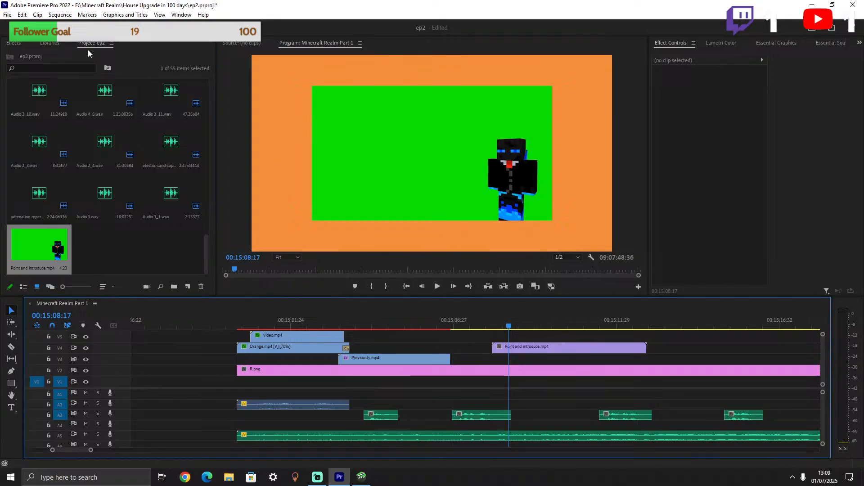
{"action": "key", "text": "shift+7"}
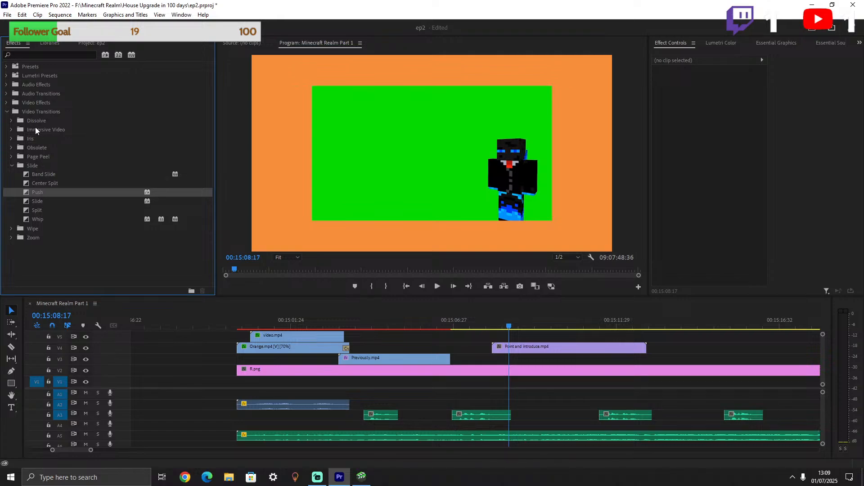
{"action": "left_click_drag", "start_coordinate": [42, 193], "coordinate": [517, 348]}
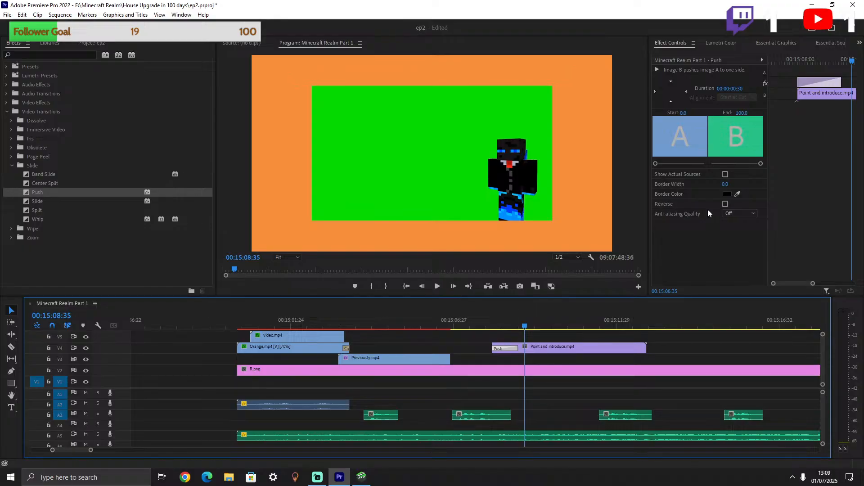
{"action": "left_click", "coordinate": [725, 204]}
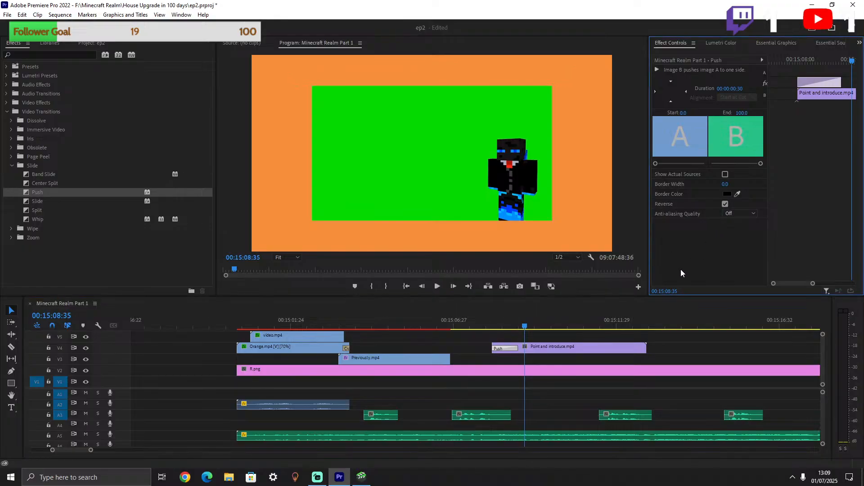
{"action": "left_click", "coordinate": [509, 351]}
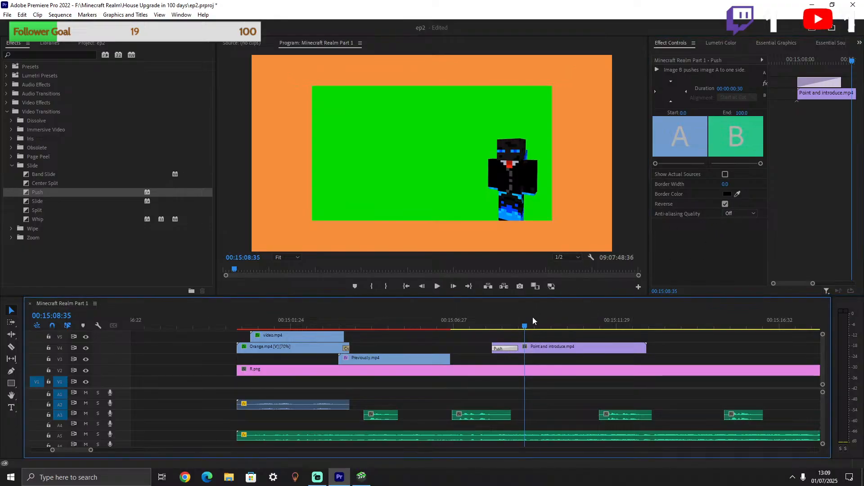
{"action": "mouse_move", "coordinate": [525, 325]}
{"action": "left_mouse_down"}
{"action": "mouse_move", "coordinate": [498, 326]}
{"action": "mouse_move", "coordinate": [515, 327]}
{"action": "left_mouse_up"}
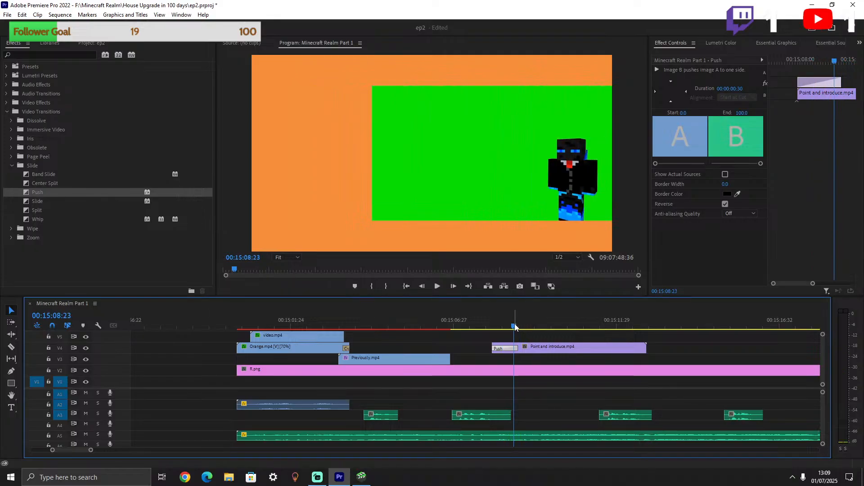
Apply Color Key to Point and introduce.mp4, sampling the green background as key color with a color tolerance of 141.
{"action": "left_click", "coordinate": [6, 112]}
{"action": "left_click", "coordinate": [7, 103]}
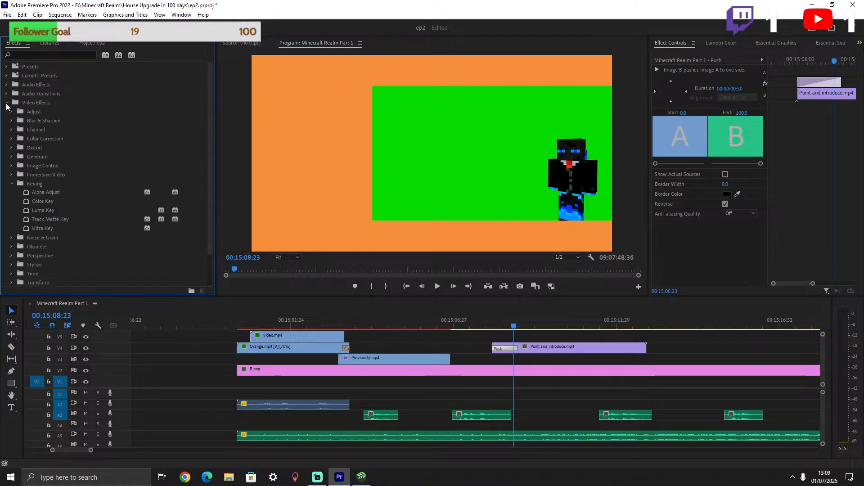
{"action": "left_click", "coordinate": [51, 202]}
{"action": "left_click_drag", "start_coordinate": [606, 332], "coordinate": [585, 349]}
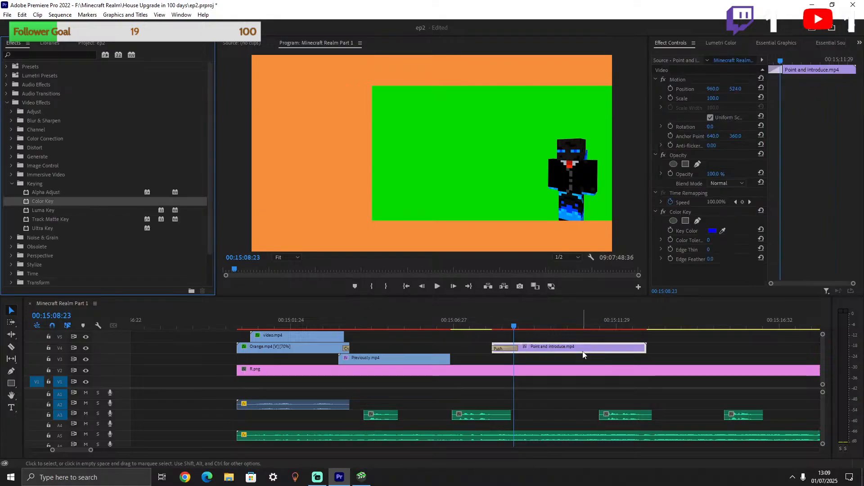
{"action": "left_click", "coordinate": [723, 231]}
{"action": "left_click", "coordinate": [468, 121]}
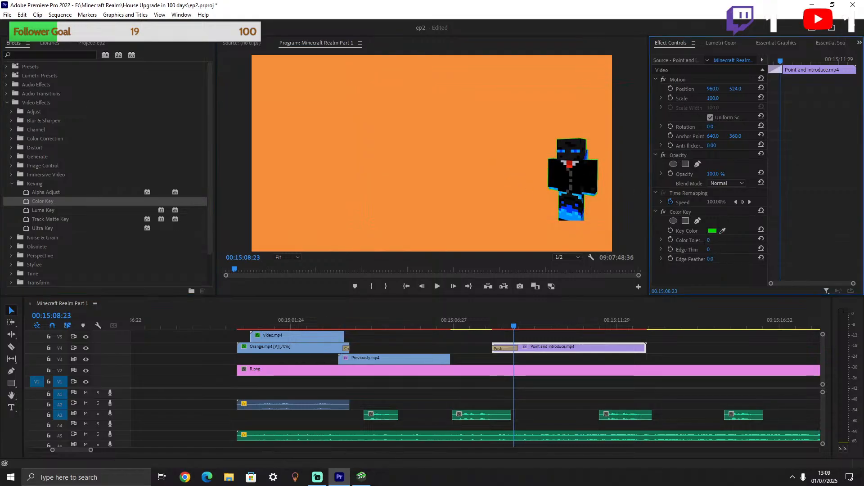
{"action": "left_click_drag", "start_coordinate": [711, 239], "coordinate": [723, 240]}
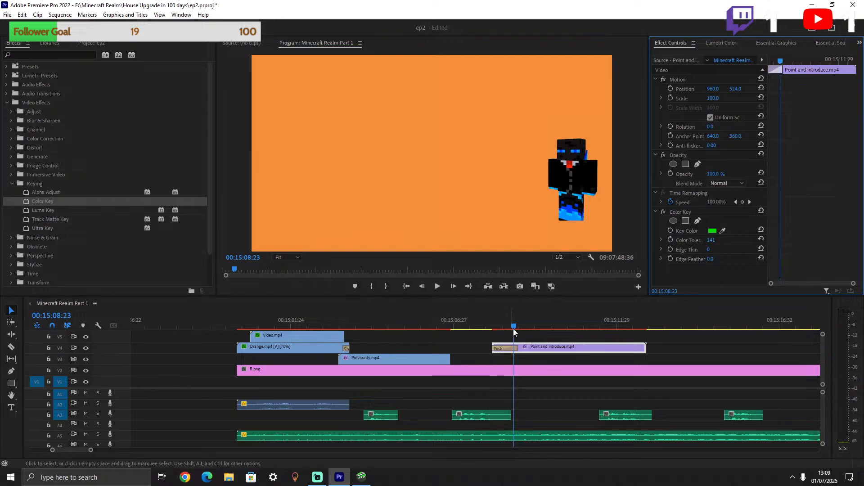
Move the keyed clip earlier on V4 so its start overlaps the end of Previously.mp4, and play the entrance.
{"action": "left_click_drag", "start_coordinate": [514, 326], "coordinate": [577, 326]}
{"action": "left_click_drag", "start_coordinate": [478, 321], "coordinate": [436, 322]}
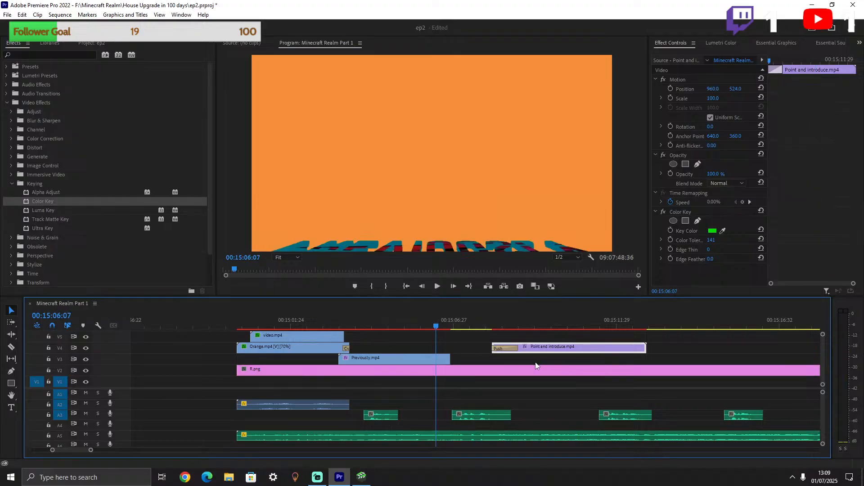
{"action": "left_click_drag", "start_coordinate": [552, 349], "coordinate": [478, 349]}
{"action": "left_click", "coordinate": [437, 286]}
{"action": "left_click_drag", "start_coordinate": [444, 322], "coordinate": [429, 321]}
{"action": "left_click", "coordinate": [437, 286]}
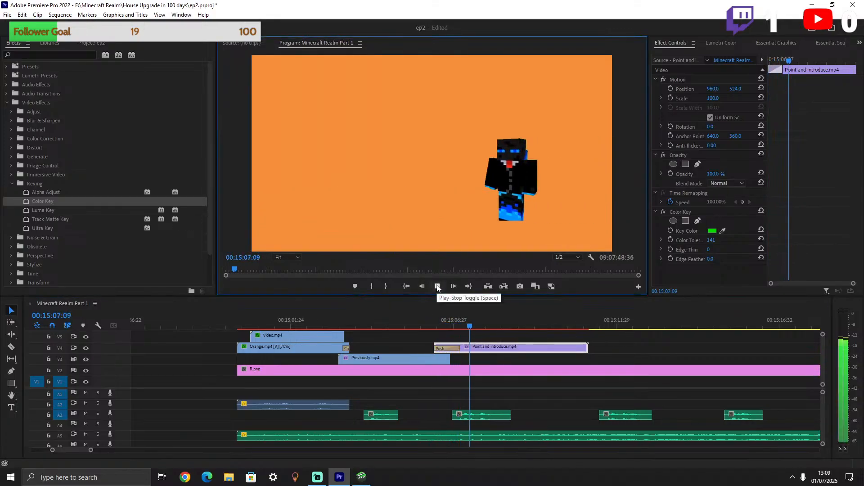
{"action": "left_click", "coordinate": [437, 286]}
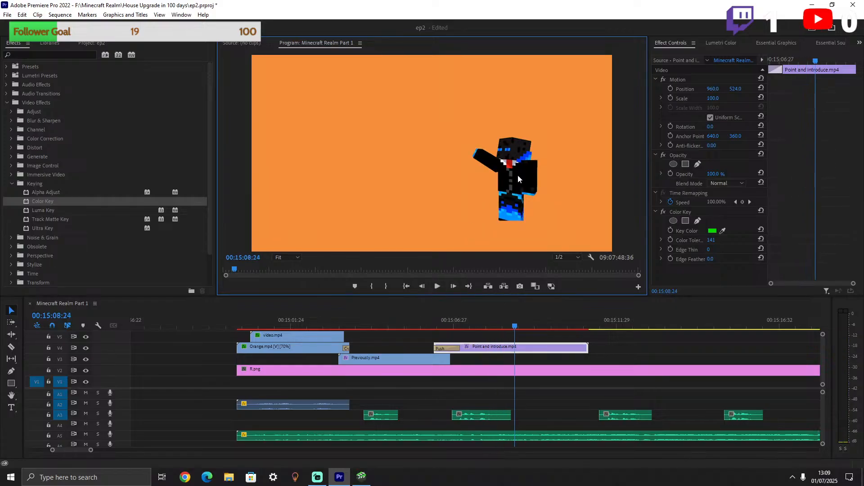
Move the character to the frame's lower-right corner, at about position 1324.3, 708.7, and play the clip again.
{"action": "left_click_drag", "start_coordinate": [518, 176], "coordinate": [578, 219]}
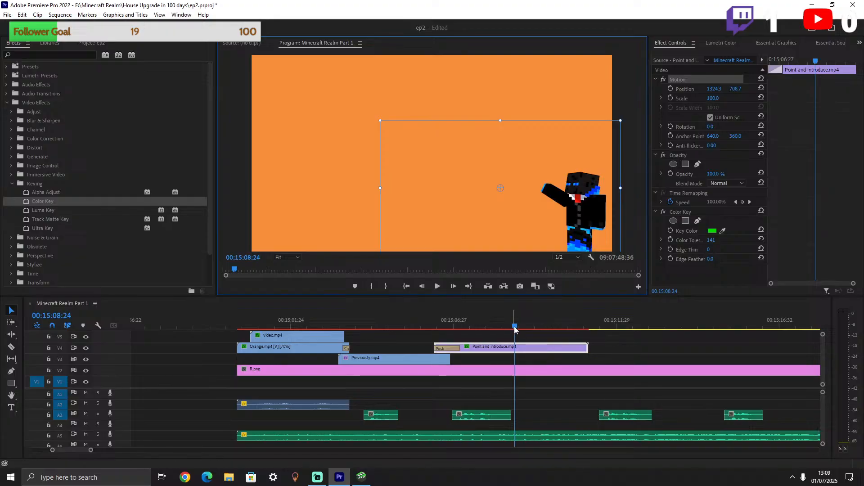
{"action": "left_click_drag", "start_coordinate": [515, 327], "coordinate": [429, 330]}
{"action": "key", "text": "space"}
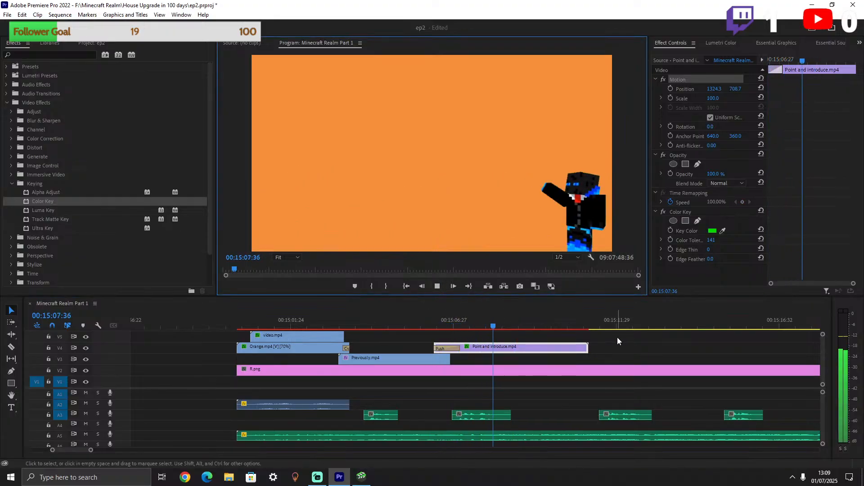
{"action": "left_click", "coordinate": [437, 286]}
Add a copy of the Point and introduce.mp4 clip without its Push transition directly after the original on V4.
{"action": "left_click", "coordinate": [488, 351]}
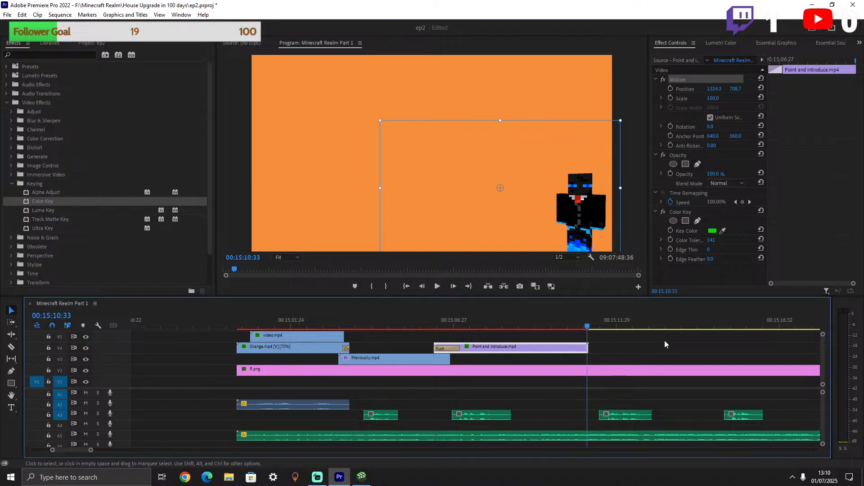
{"action": "left_click", "coordinate": [655, 323]}
{"action": "key", "text": "ctrl+v"}
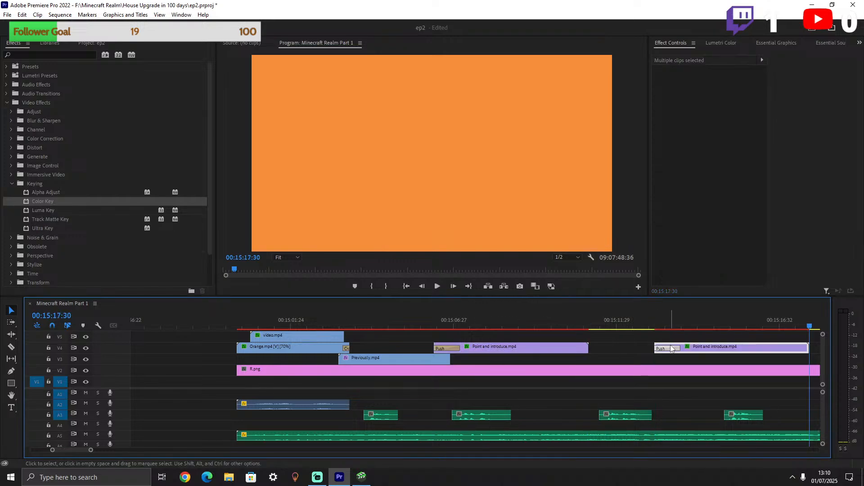
{"action": "key", "text": "Delete"}
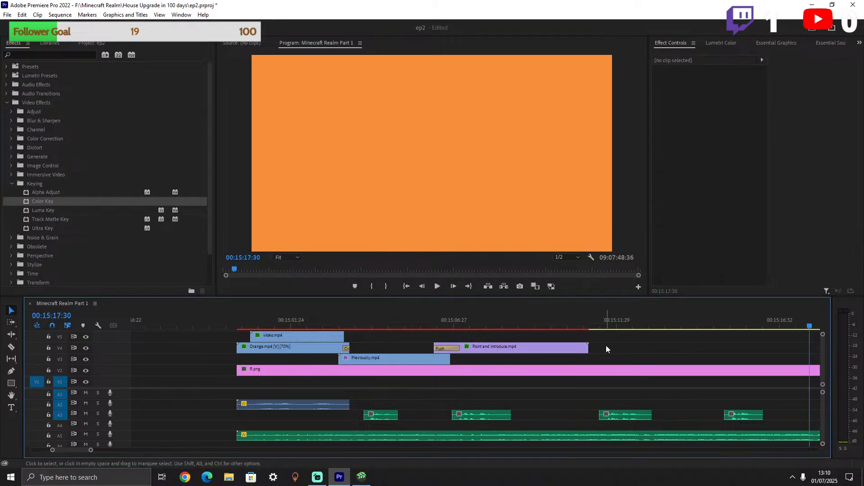
{"action": "key", "text": "ctrl+z"}
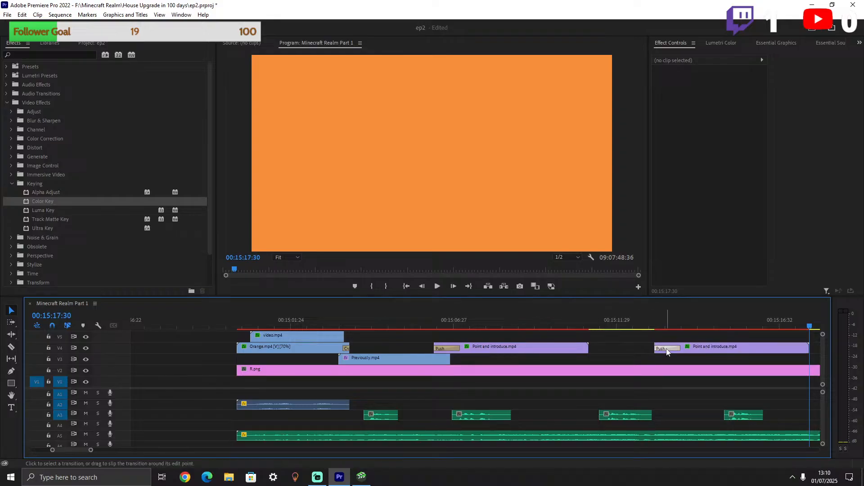
{"action": "left_click", "coordinate": [667, 351]}
{"action": "left_click_drag", "start_coordinate": [683, 350], "coordinate": [589, 321]}
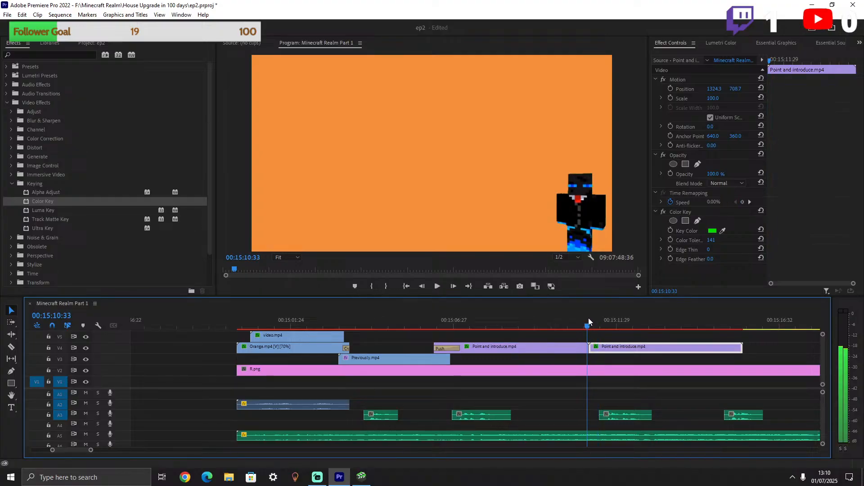
Play across the join between the two Point and introduce.mp4 clips to check the continuity of the motion.
{"action": "key", "text": "space"}
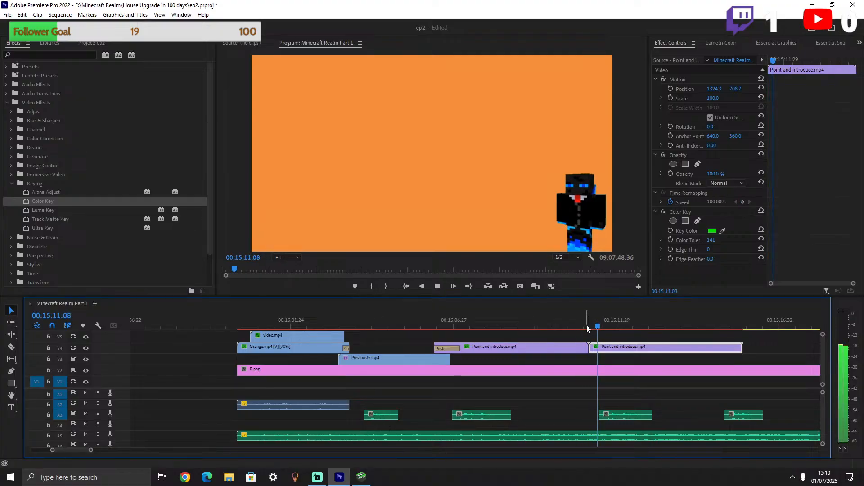
{"action": "key", "text": "space"}
{"action": "left_click_drag", "start_coordinate": [562, 323], "coordinate": [537, 317]}
{"action": "key", "text": "space"}
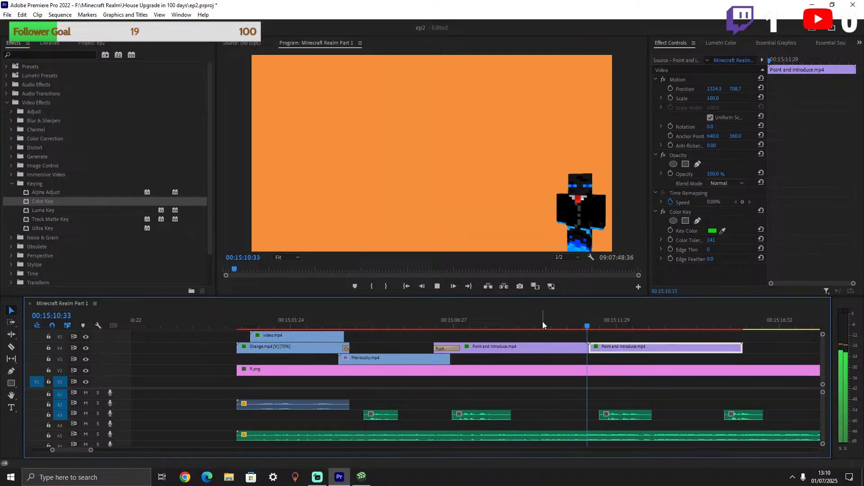
{"action": "key", "text": "space"}
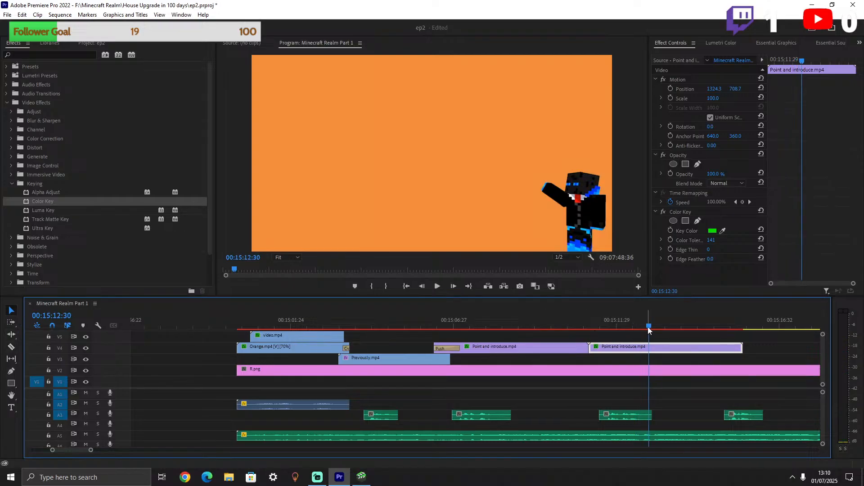
Split the second Point and introduce.mp4 clip at 00:15:11:05 and delete the short piece before the cut.
{"action": "left_click_drag", "start_coordinate": [649, 326], "coordinate": [596, 327]}
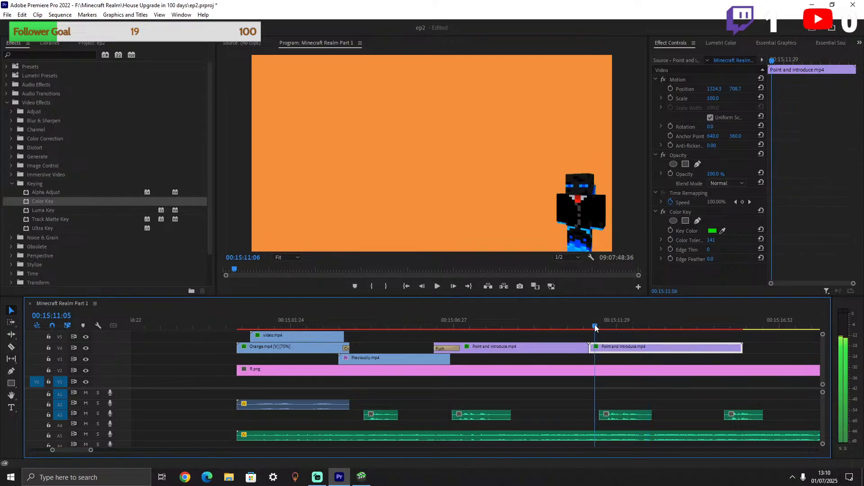
{"action": "left_click", "coordinate": [11, 346]}
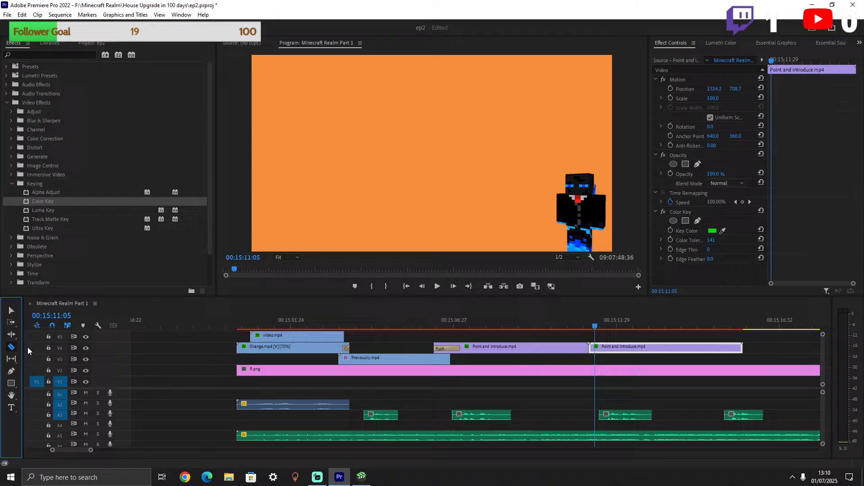
{"action": "key", "text": "v"}
{"action": "left_click", "coordinate": [593, 349]}
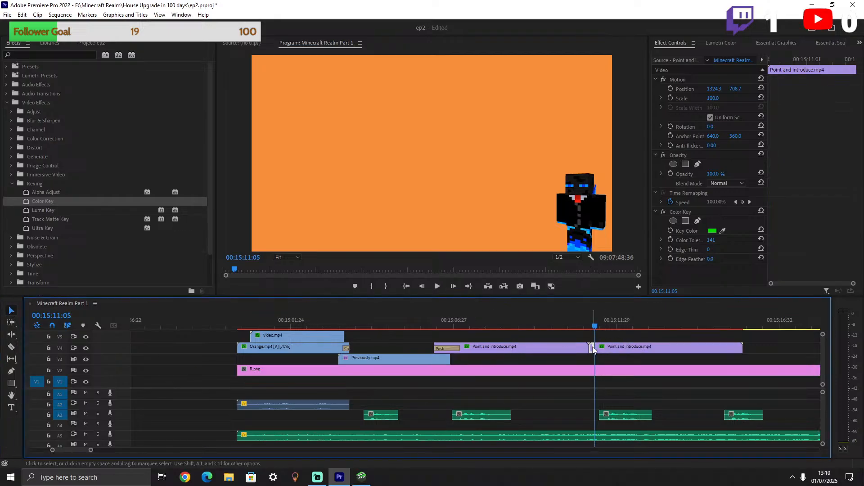
{"action": "key", "text": "Delete"}
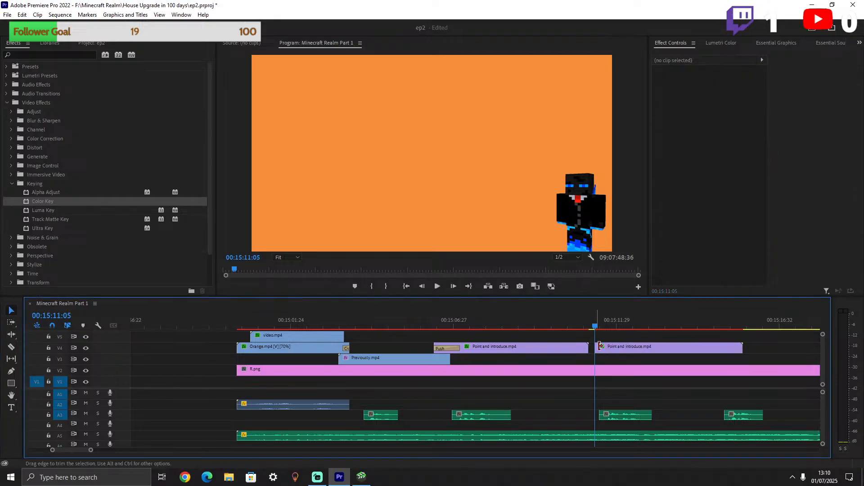
Close the gap between the first and second Point and introduce.mp4 clips on V4 and play across the join.
{"action": "left_click", "coordinate": [579, 326]}
{"action": "left_click_drag", "start_coordinate": [604, 346], "coordinate": [598, 346]}
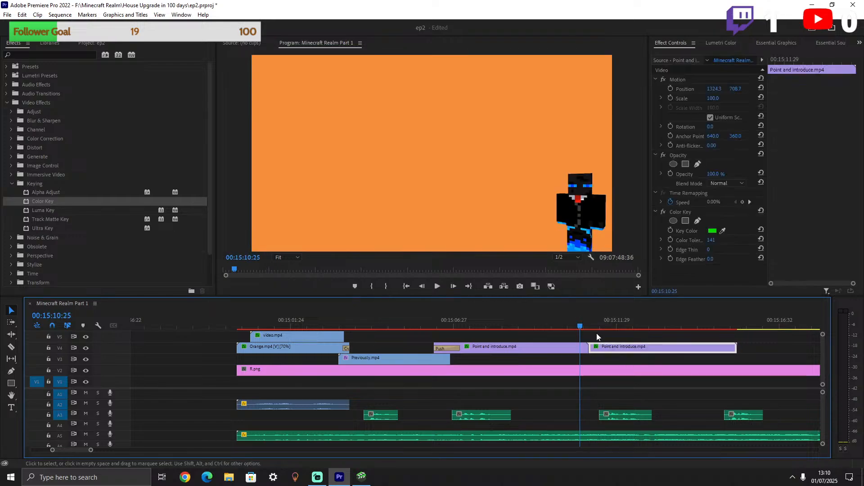
{"action": "left_click", "coordinate": [437, 287]}
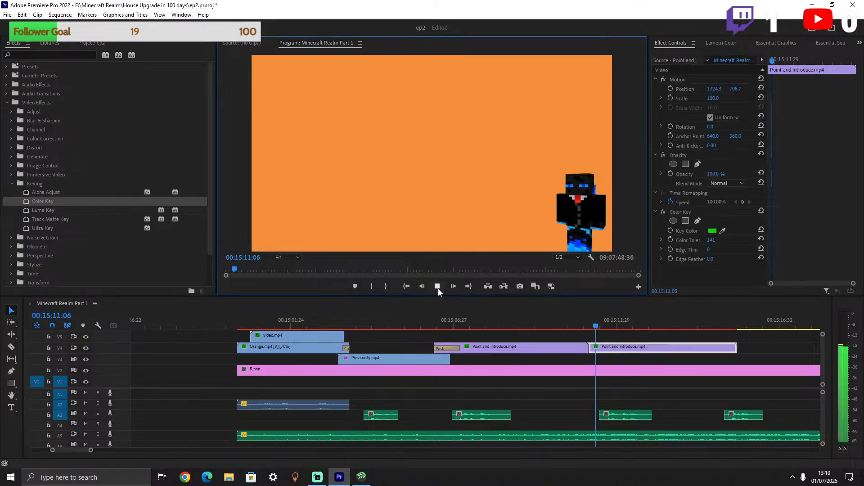
{"action": "left_click", "coordinate": [438, 286]}
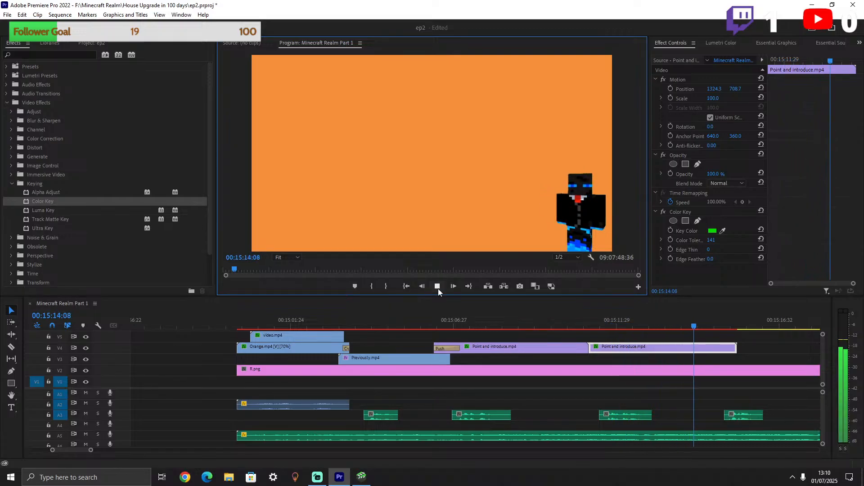
{"action": "left_click", "coordinate": [437, 286]}
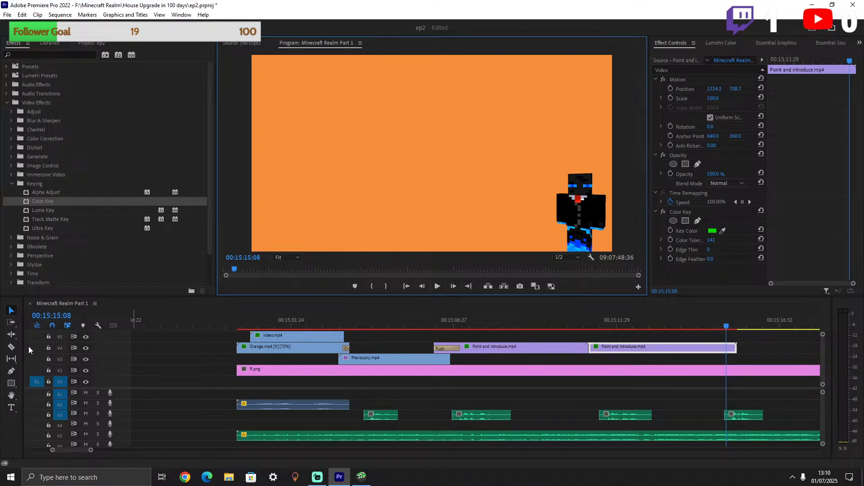
Split the second Point and introduce.mp4 clip at 00:15:15:05 and delete the short piece after the cut.
{"action": "left_click", "coordinate": [12, 346]}
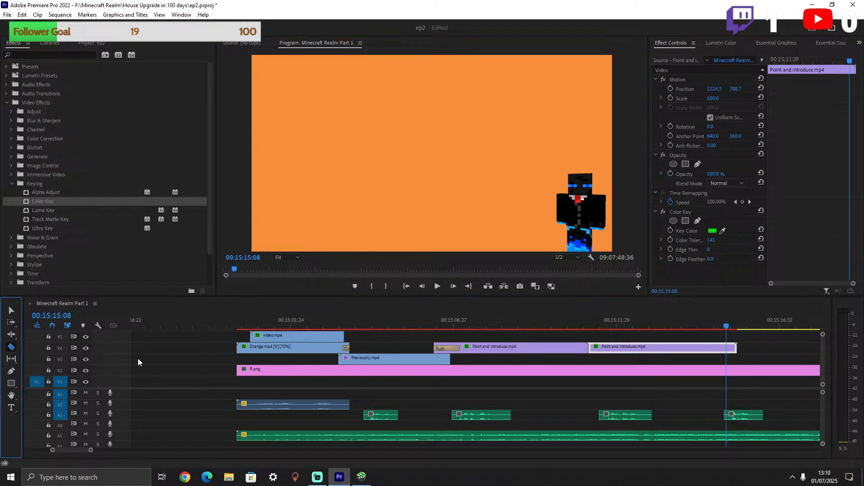
{"action": "left_click", "coordinate": [725, 327]}
{"action": "left_click", "coordinate": [725, 350]}
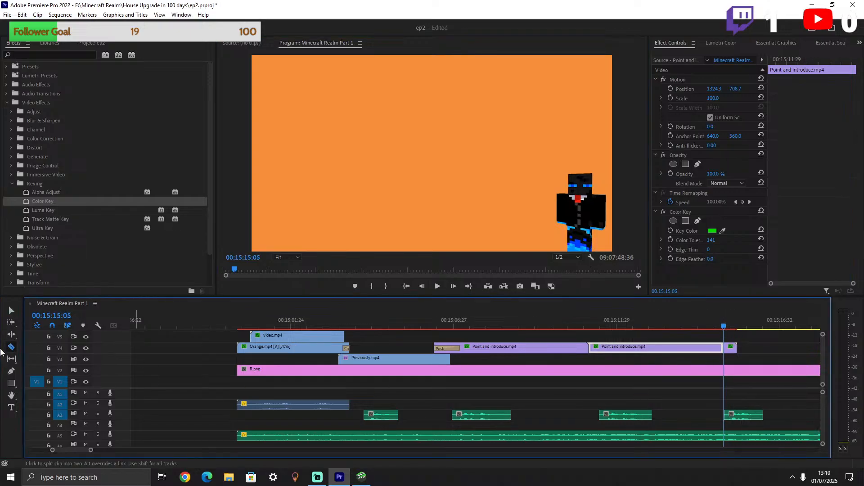
{"action": "key", "text": "v"}
{"action": "left_click", "coordinate": [733, 353]}
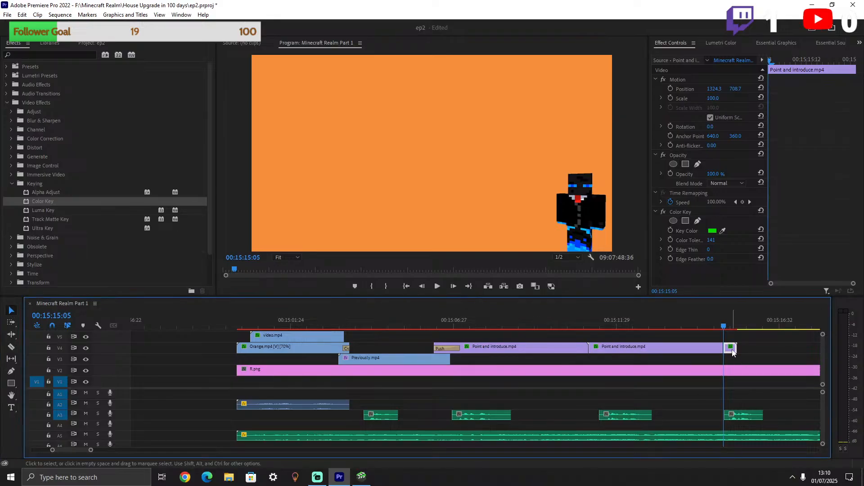
{"action": "key", "text": "Delete"}
Add a copy of the trimmed second Point and introduce.mp4 clip directly after it on V4 and play across the join.
{"action": "left_click", "coordinate": [668, 352]}
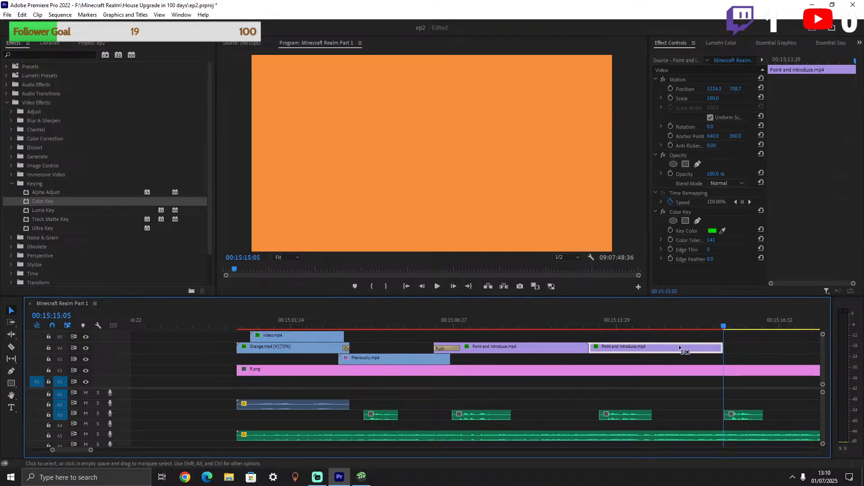
{"action": "key", "text": "ctrl+c"}
{"action": "left_click", "coordinate": [755, 324]}
{"action": "key", "text": "ctrl+v"}
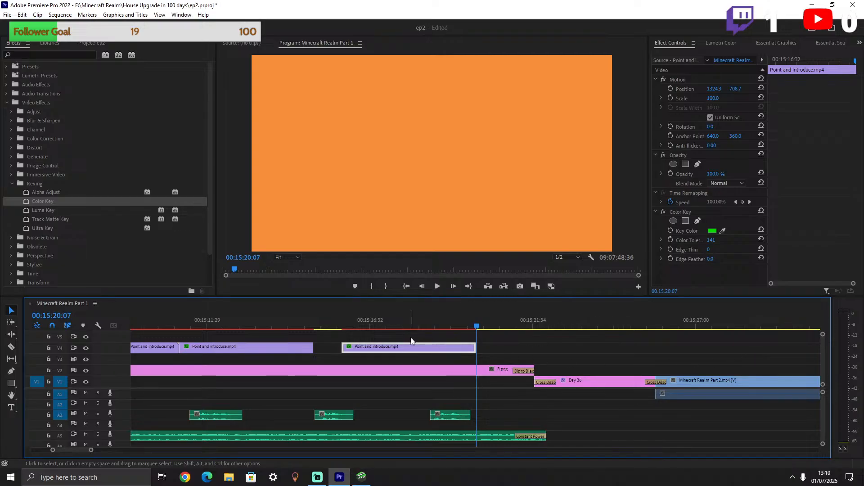
{"action": "left_click_drag", "start_coordinate": [411, 341], "coordinate": [321, 347]}
{"action": "left_click", "coordinate": [310, 325]}
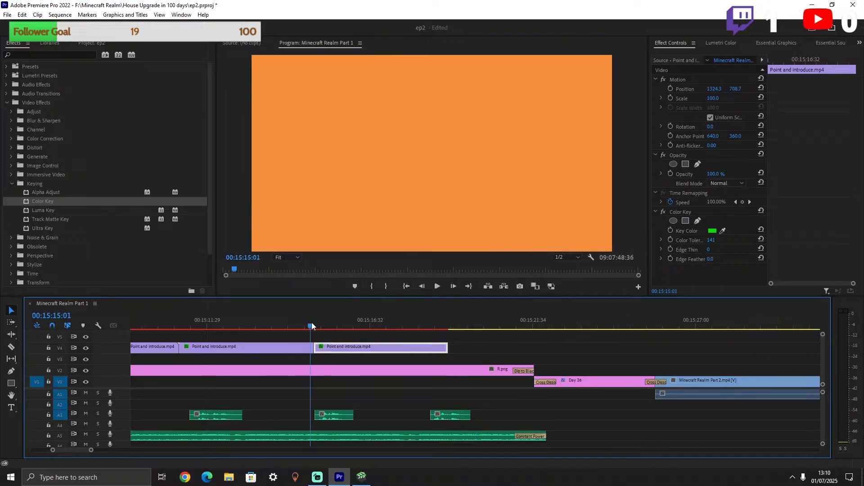
{"action": "key", "text": "space"}
{"action": "key", "text": "space"}
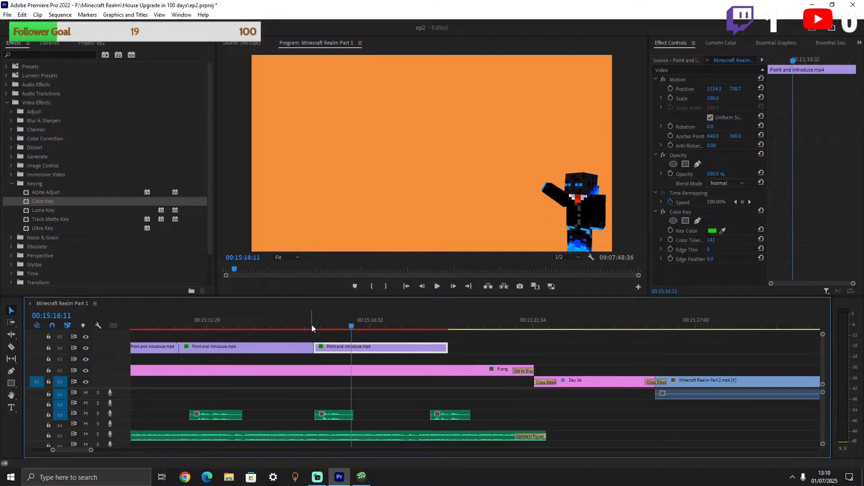
Split the third Point and introduce.mp4 clip at 00:15:15:33 and delete the piece before the cut.
{"action": "left_click_drag", "start_coordinate": [350, 327], "coordinate": [338, 327]}
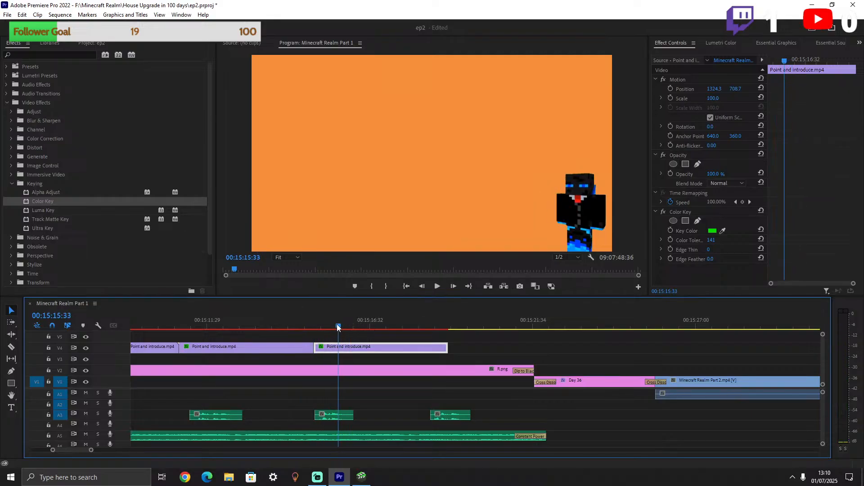
{"action": "left_click", "coordinate": [11, 347]}
{"action": "key", "text": "ctrl+k"}
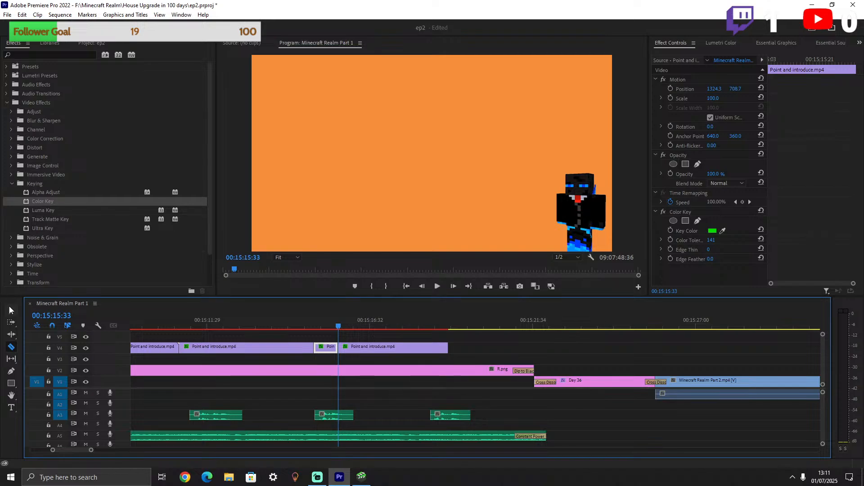
{"action": "left_click", "coordinate": [11, 311]}
{"action": "left_click", "coordinate": [329, 349]}
{"action": "key", "text": "Delete"}
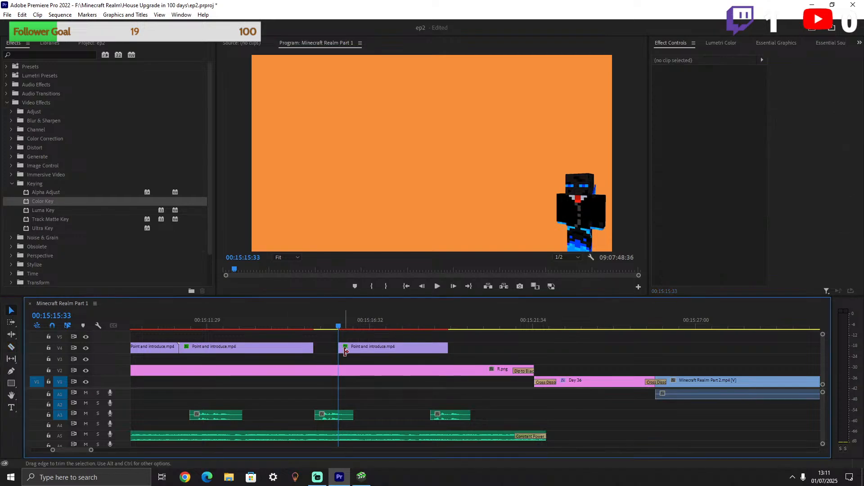
Move the shortened third Point and introduce.mp4 clip against the end of the second one and play it through.
{"action": "left_click_drag", "start_coordinate": [360, 350], "coordinate": [338, 350]}
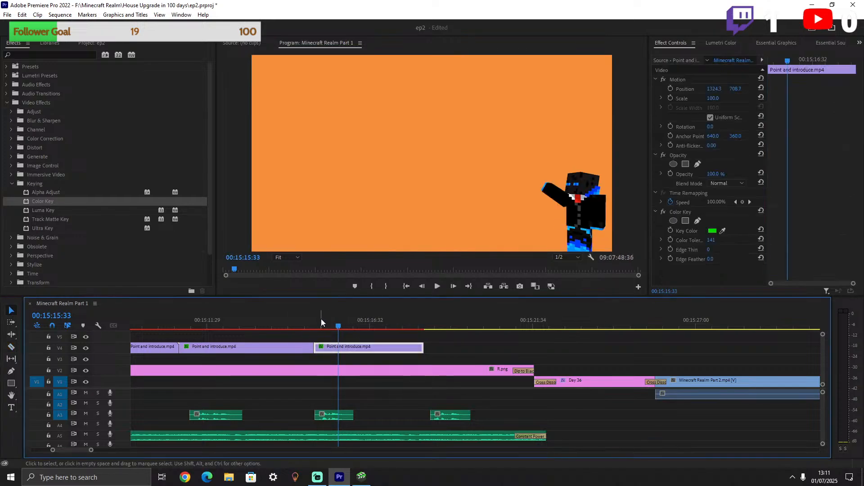
{"action": "left_click", "coordinate": [310, 323]}
{"action": "key", "text": "space"}
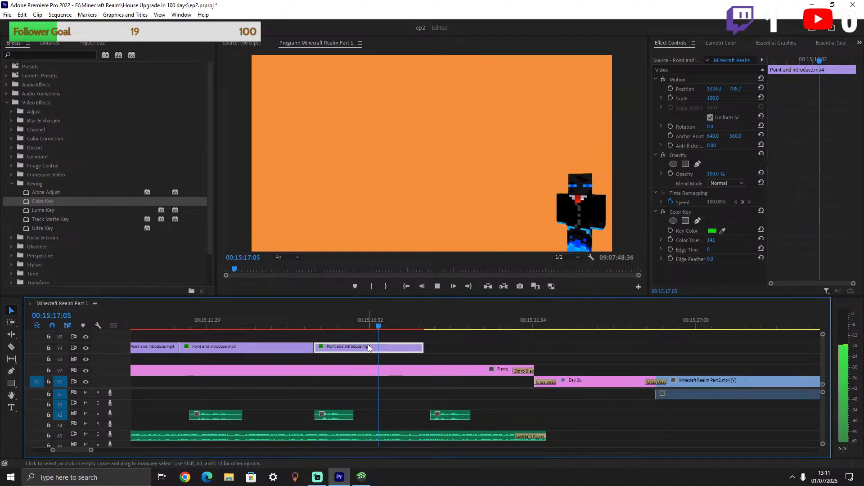
{"action": "key", "text": "space"}
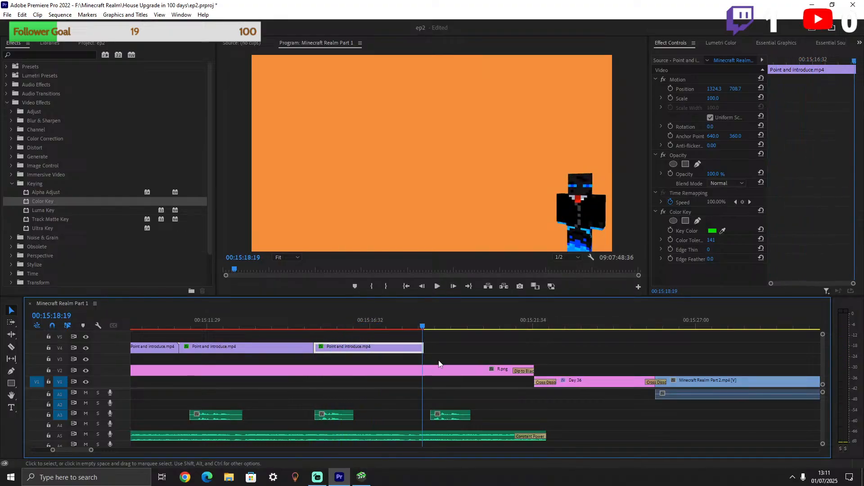
Paste a fourth Point and introduce.mp4 clip directly after the third on V4 and play it into the fade-out.
{"action": "left_click", "coordinate": [444, 323]}
{"action": "key", "text": "ctrl+v"}
{"action": "left_click_drag", "start_coordinate": [457, 345], "coordinate": [437, 349]}
{"action": "key", "text": "space"}
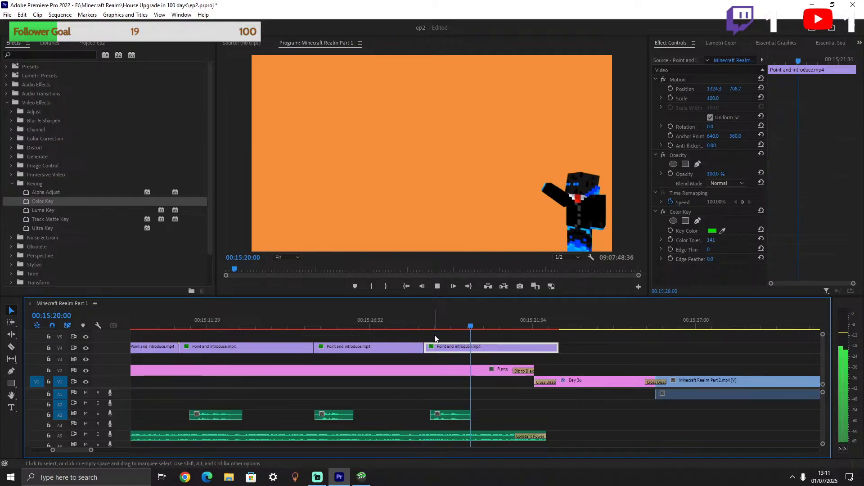
{"action": "key", "text": "space"}
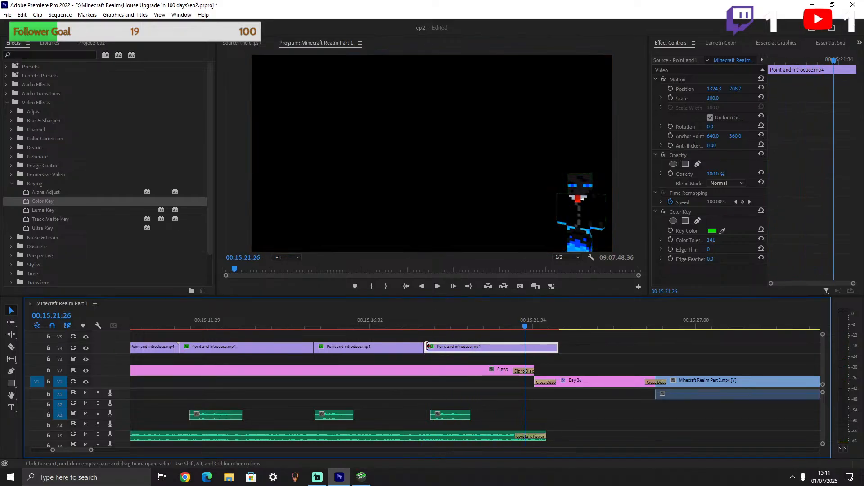
Split the fourth Point and introduce.mp4 clip where R.png ends and delete the piece beyond the cut.
{"action": "left_click", "coordinate": [11, 347]}
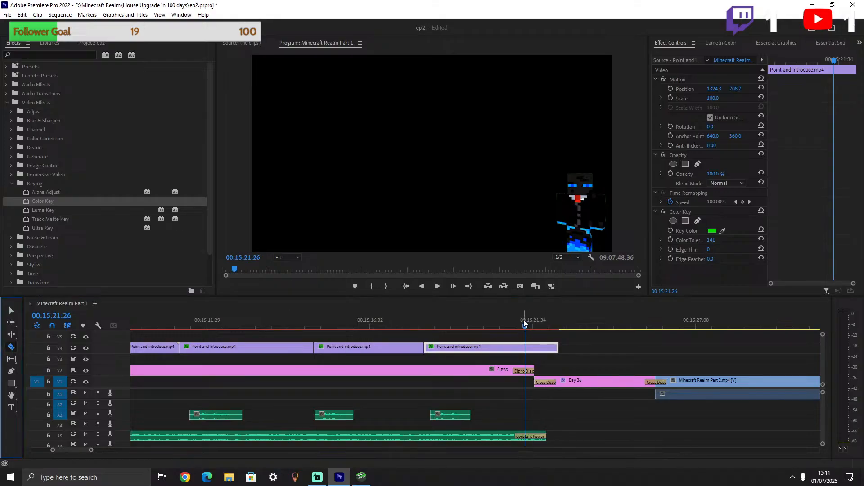
{"action": "left_click", "coordinate": [535, 347]}
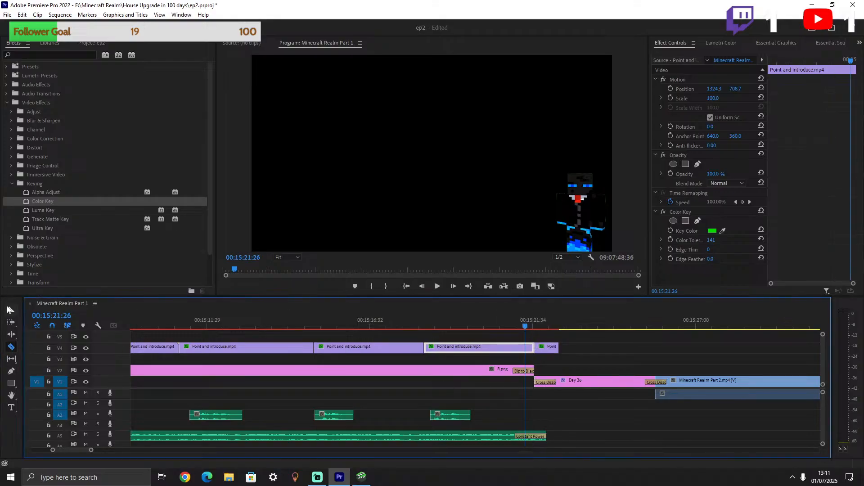
{"action": "left_click", "coordinate": [9, 310]}
{"action": "left_click", "coordinate": [549, 349]}
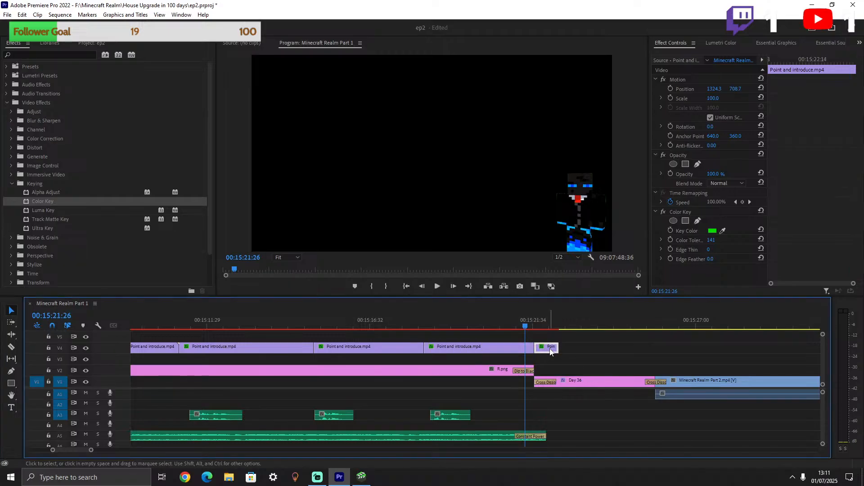
{"action": "key", "text": "Delete"}
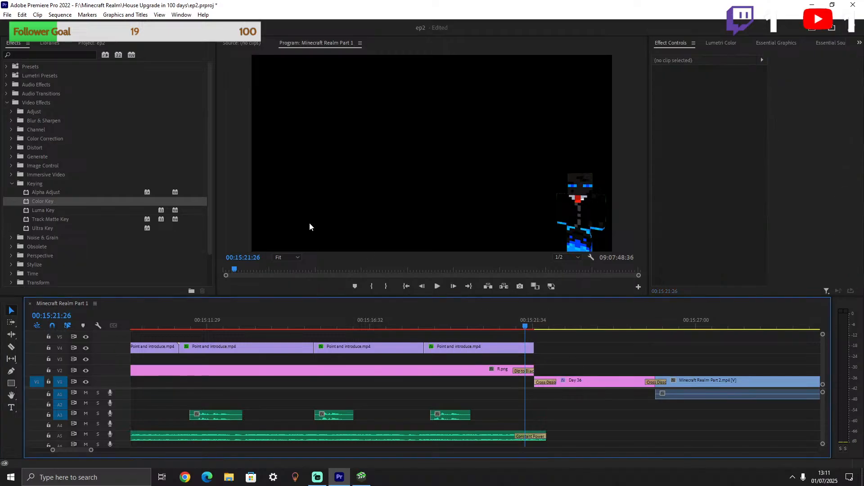
Add a Dip to Black transition to the end of the last Point and introduce.mp4 clip on V4.
{"action": "left_click", "coordinate": [6, 103]}
{"action": "left_click", "coordinate": [6, 112]}
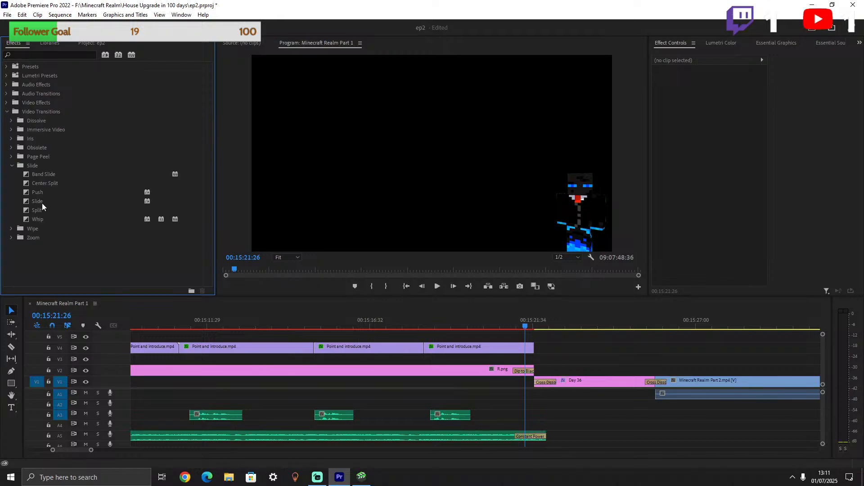
{"action": "left_click", "coordinate": [11, 166]}
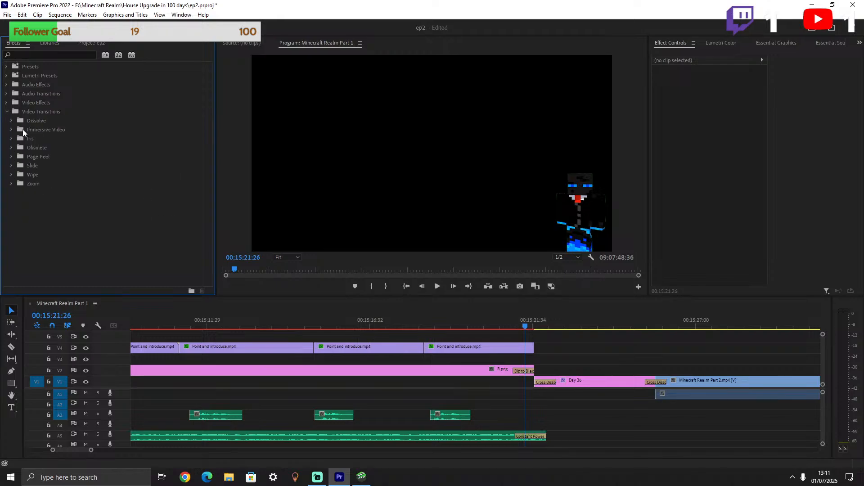
{"action": "left_click", "coordinate": [11, 121]}
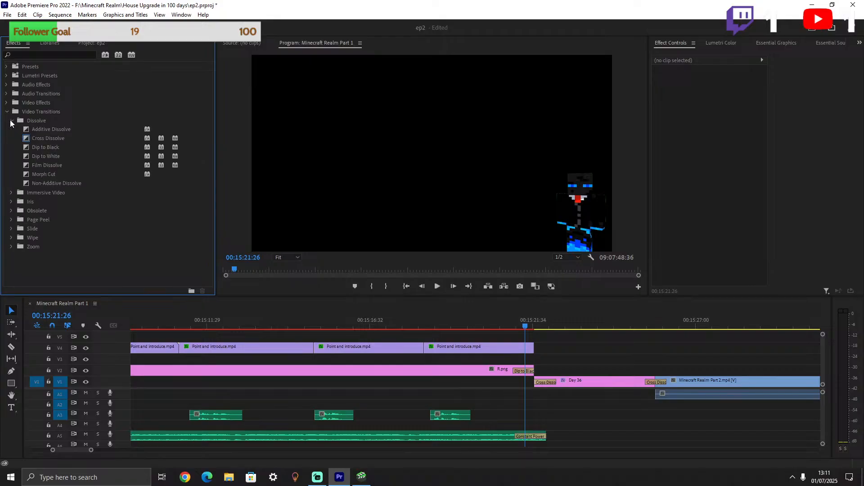
{"action": "left_click", "coordinate": [45, 149]}
{"action": "left_click_drag", "start_coordinate": [500, 345], "coordinate": [511, 326]}
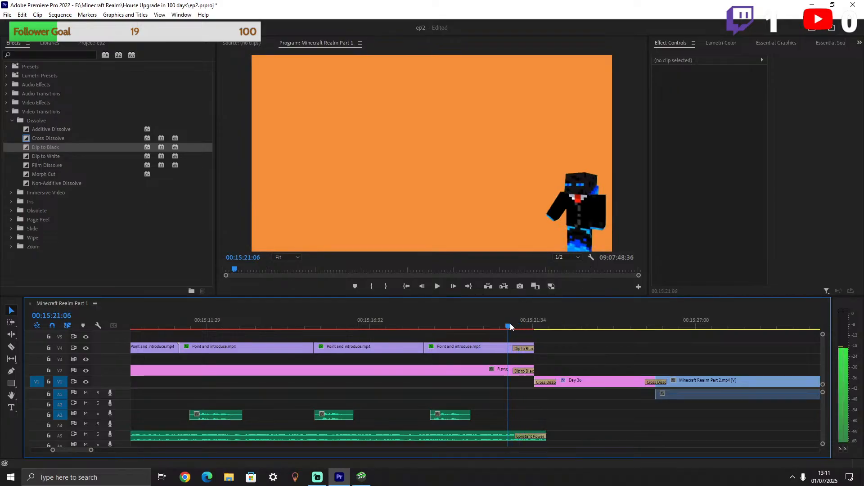
Play the fade-out into the Day 36 title and the join between the third and fourth character clips.
{"action": "left_click", "coordinate": [439, 287]}
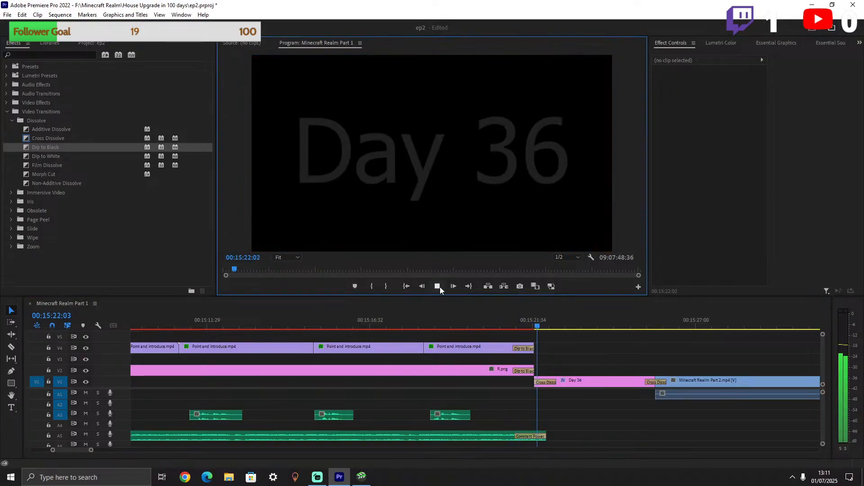
{"action": "left_click_drag", "start_coordinate": [537, 325], "coordinate": [414, 315]}
{"action": "key", "text": "space"}
{"action": "key", "text": "space"}
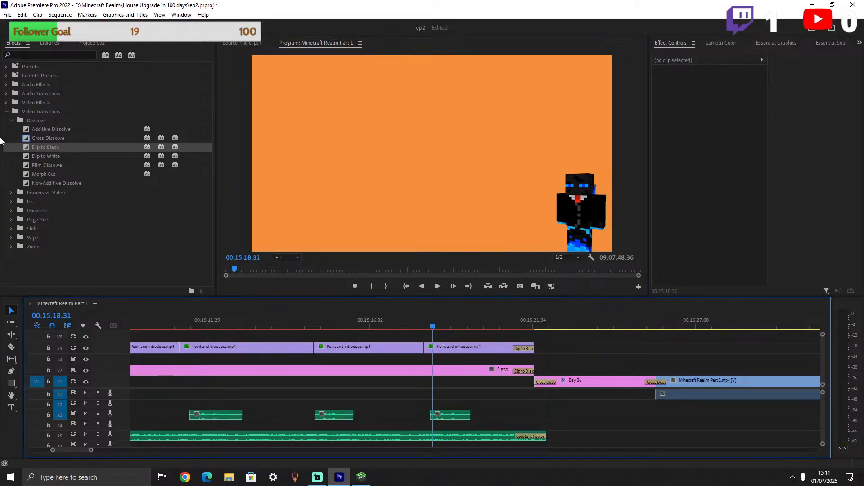
Add a Cross Dissolve between the third and fourth Point and introduce.mp4 clips and play the blended join.
{"action": "left_click_drag", "start_coordinate": [44, 138], "coordinate": [425, 348]}
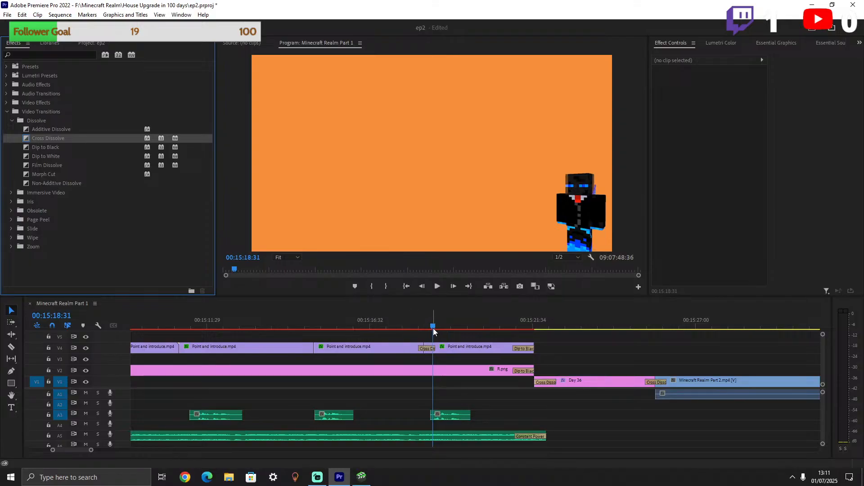
{"action": "left_click", "coordinate": [425, 326]}
{"action": "key", "text": "space"}
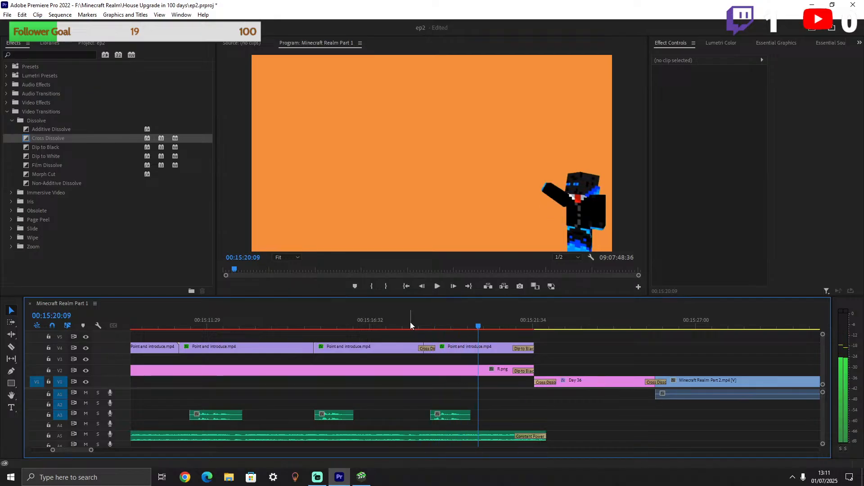
{"action": "left_click", "coordinate": [478, 322]}
Add a Cross Dissolve between the second and third Point and introduce.mp4 clips on V4.
{"action": "left_click", "coordinate": [343, 327]}
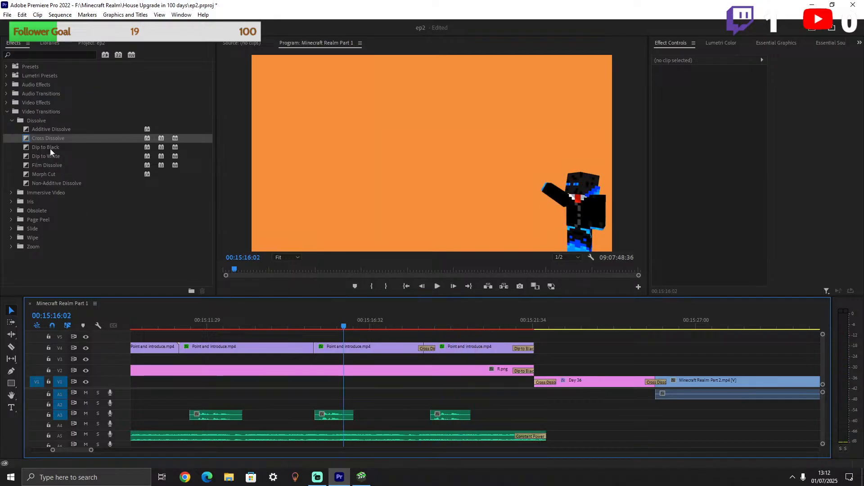
{"action": "left_click_drag", "start_coordinate": [53, 141], "coordinate": [314, 346]}
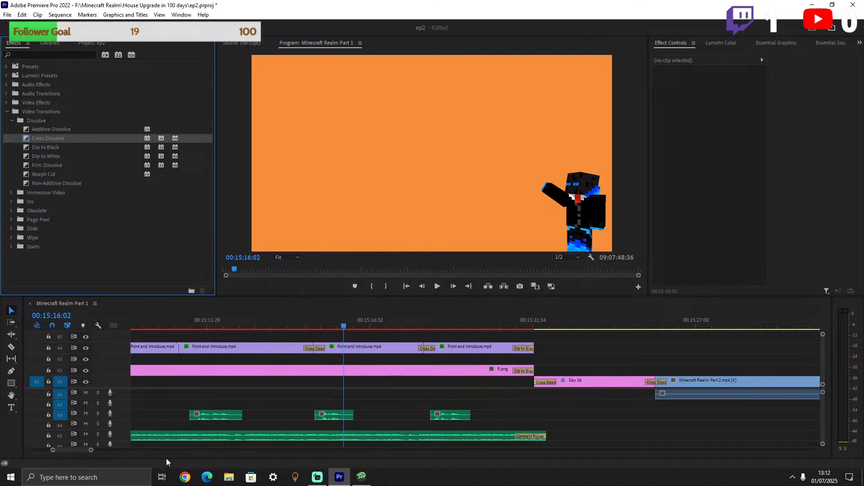
{"action": "left_click", "coordinate": [68, 451]}
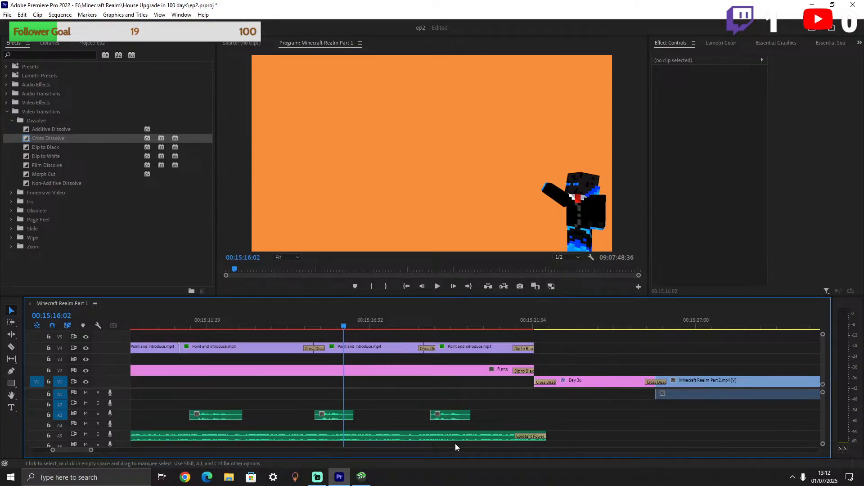
{"action": "left_click_drag", "start_coordinate": [90, 451], "coordinate": [100, 451]}
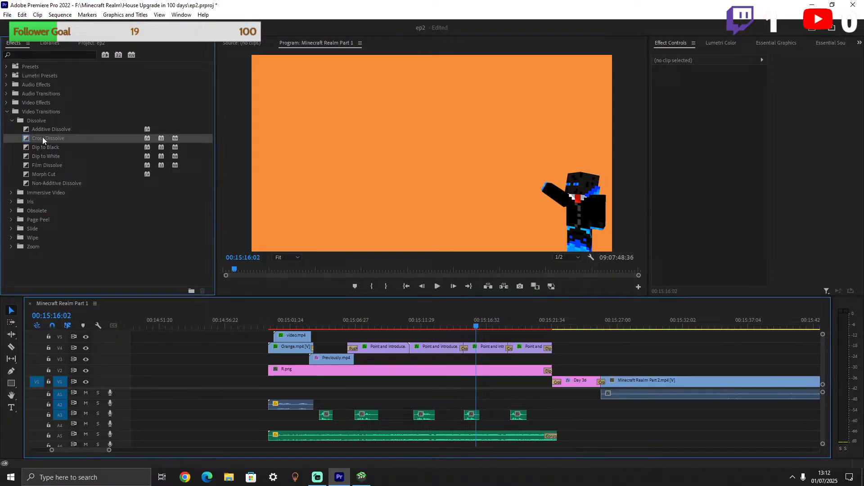
Try a Cross Dissolve at the join between the first and second Point and introduce.mp4 clips, and delete it again.
{"action": "left_click_drag", "start_coordinate": [43, 137], "coordinate": [409, 348]}
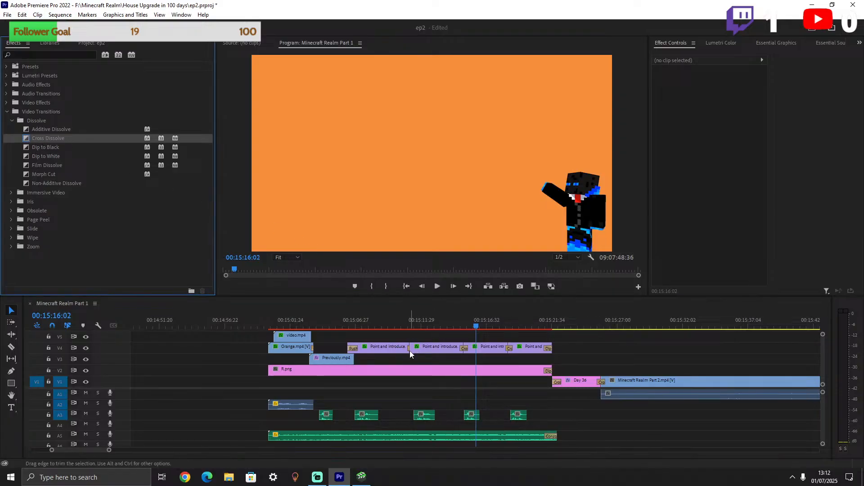
{"action": "left_click", "coordinate": [406, 317]}
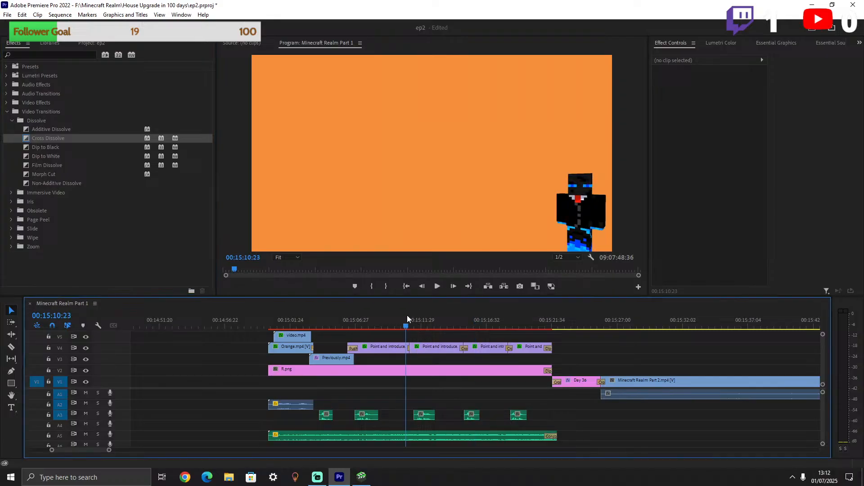
{"action": "left_click_drag", "start_coordinate": [109, 453], "coordinate": [68, 451]}
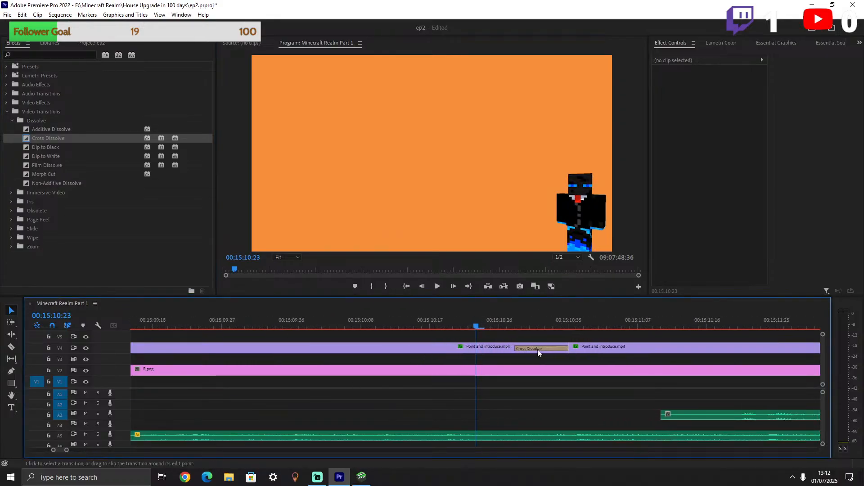
{"action": "left_click", "coordinate": [539, 350]}
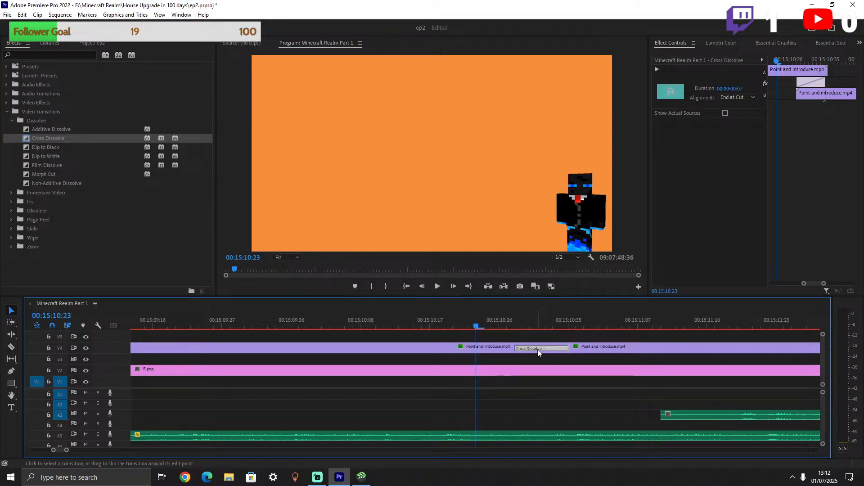
{"action": "key", "text": "Delete"}
Try to apply the Cross Dissolve to the start of the second Point and introduce.mp4 clip on V4.
{"action": "left_click_drag", "start_coordinate": [54, 134], "coordinate": [484, 354]}
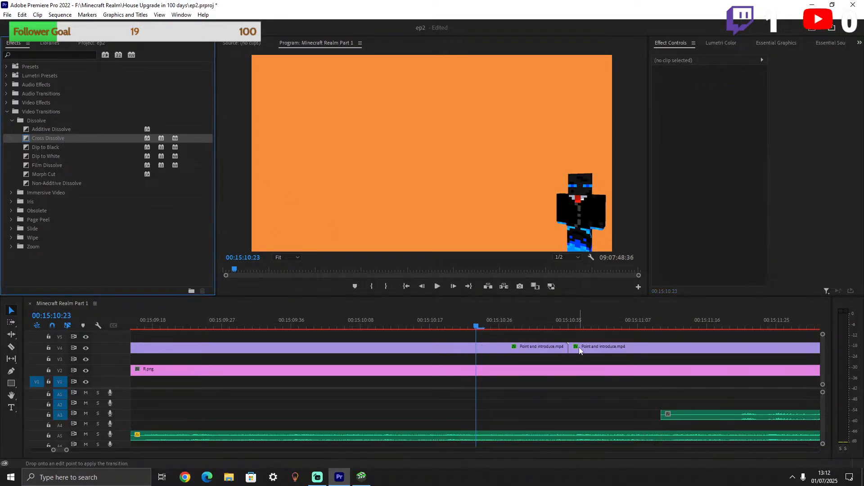
{"action": "left_click_drag", "start_coordinate": [579, 347], "coordinate": [154, 182]}
{"action": "left_click", "coordinate": [574, 348]}
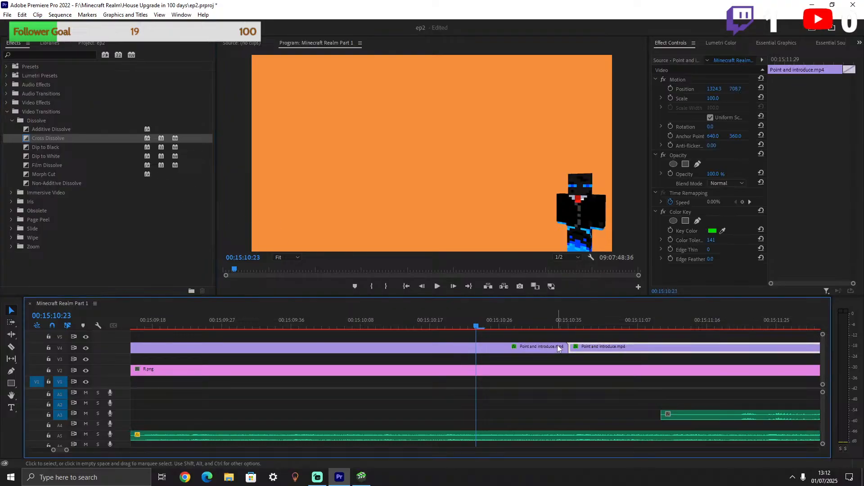
{"action": "left_click", "coordinate": [558, 345]}
{"action": "left_click", "coordinate": [581, 349]}
{"action": "left_click_drag", "start_coordinate": [582, 349], "coordinate": [578, 350]}
{"action": "left_click_drag", "start_coordinate": [54, 139], "coordinate": [155, 195]}
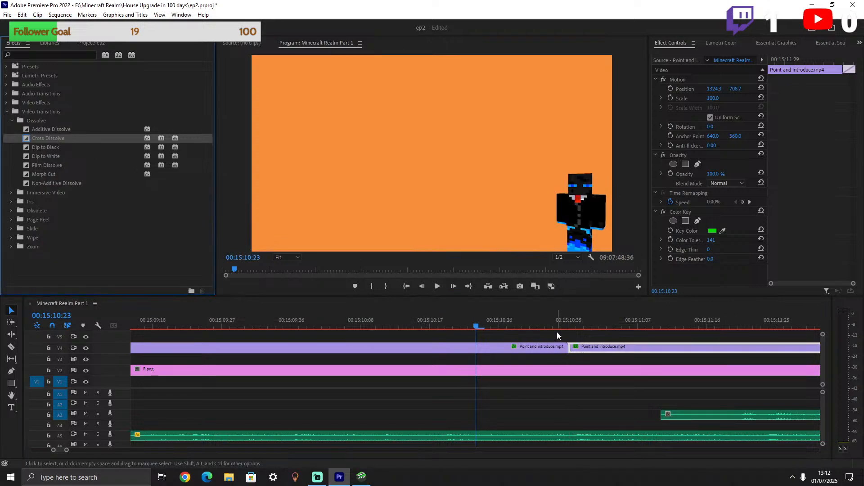
{"action": "scroll", "coordinate": [380, 386], "scroll_direction": "down", "scroll_amount": 10}
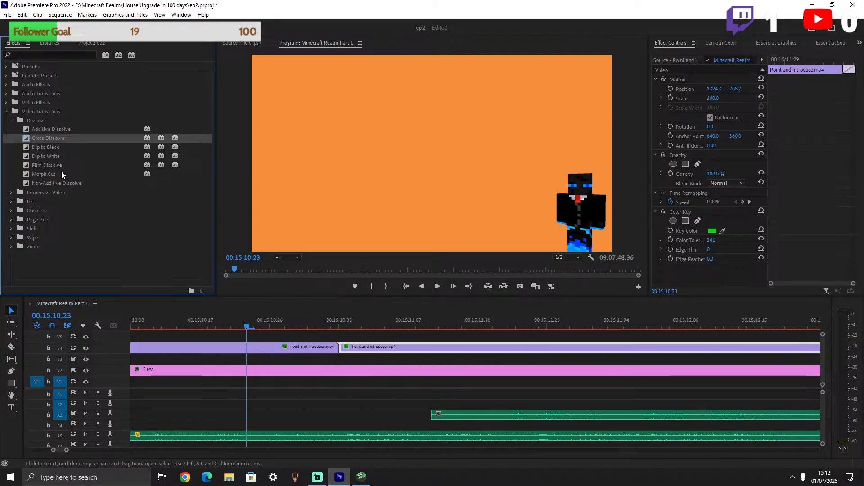
{"action": "left_click", "coordinate": [364, 362]}
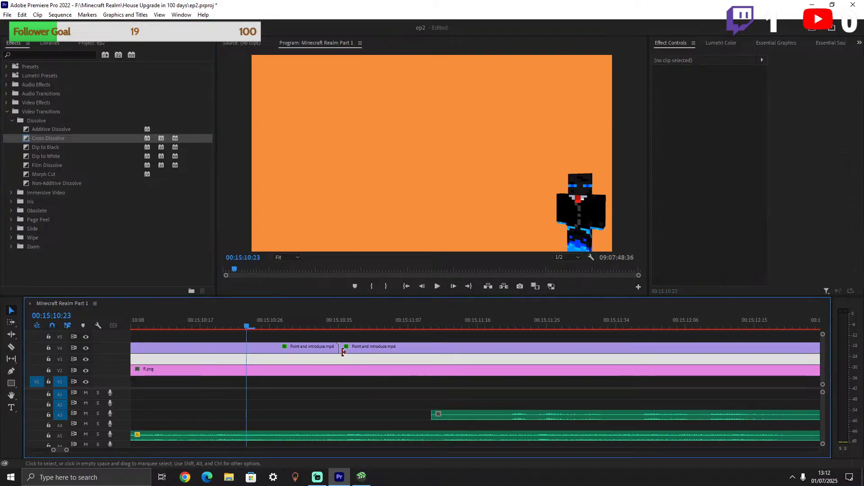
Add a Cross Dissolve at the end of the first Point and introduce.mp4 clip on V4 and play the join.
{"action": "left_click", "coordinate": [50, 137]}
{"action": "left_click_drag", "start_coordinate": [355, 335], "coordinate": [337, 338]}
{"action": "left_click", "coordinate": [327, 319]}
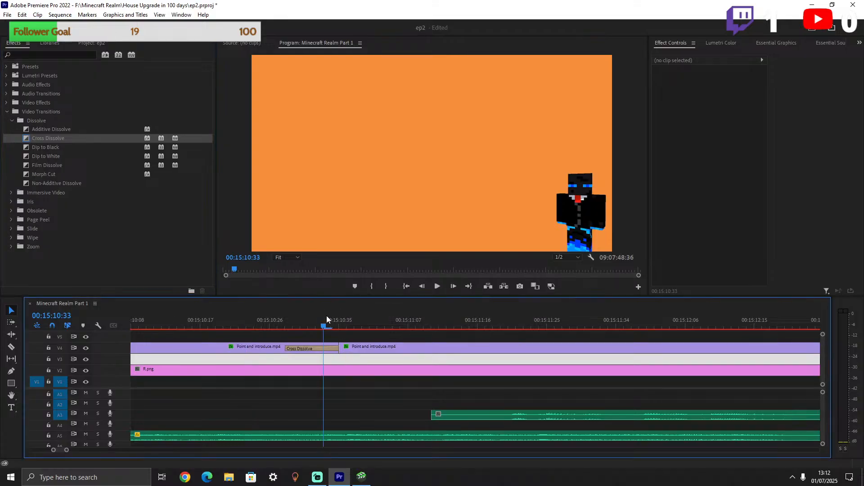
{"action": "key", "text": "space"}
{"action": "key", "text": "space"}
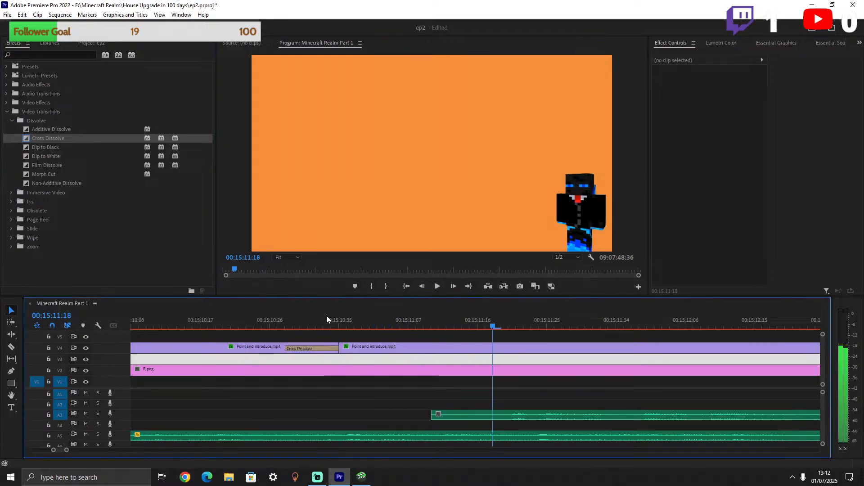
{"action": "left_click", "coordinate": [325, 322]}
{"action": "mouse_move", "coordinate": [325, 322]}
{"action": "left_mouse_down"}
{"action": "mouse_move", "coordinate": [299, 327]}
{"action": "mouse_move", "coordinate": [372, 328]}
{"action": "mouse_move", "coordinate": [292, 327]}
{"action": "mouse_move", "coordinate": [360, 322]}
{"action": "mouse_move", "coordinate": [317, 319]}
{"action": "left_mouse_up"}
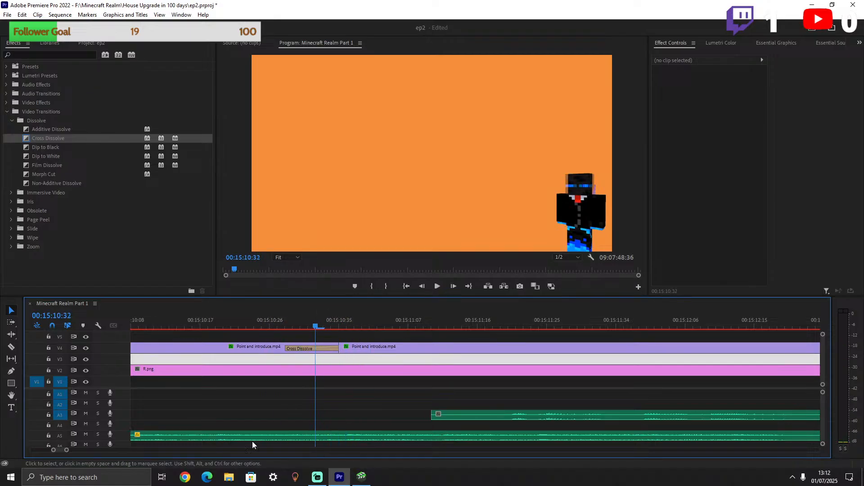
Save the project and play the intro from its start through the Day 36 title into the gameplay footage.
{"action": "left_click_drag", "start_coordinate": [66, 450], "coordinate": [93, 452]}
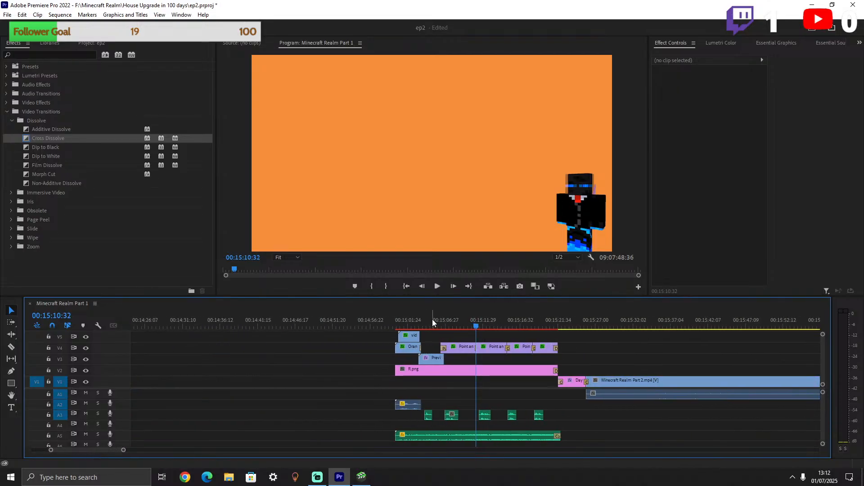
{"action": "left_click_drag", "start_coordinate": [396, 314], "coordinate": [394, 316]}
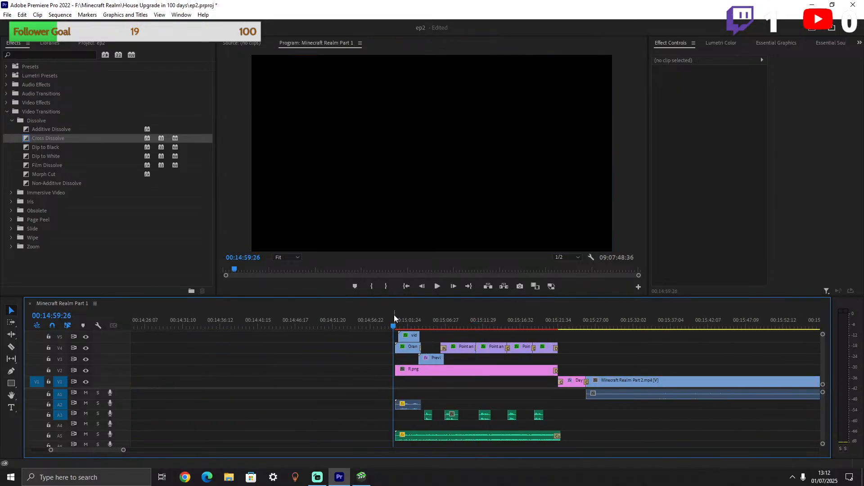
{"action": "key", "text": "ctrl+s"}
{"action": "key", "text": "space"}
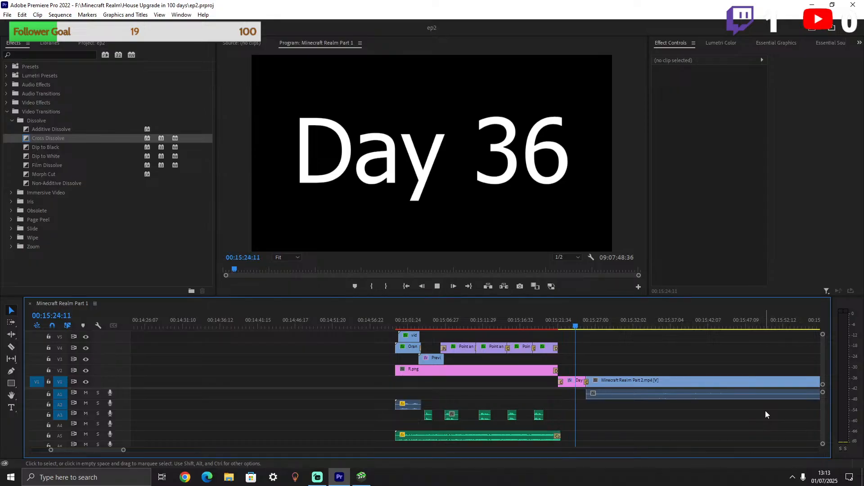
{"action": "key", "text": "space"}
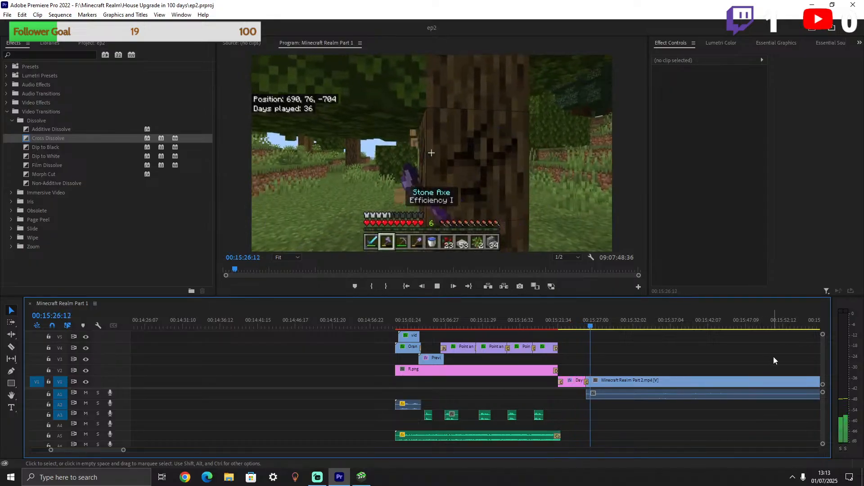
{"action": "key", "text": "ctrl+s"}
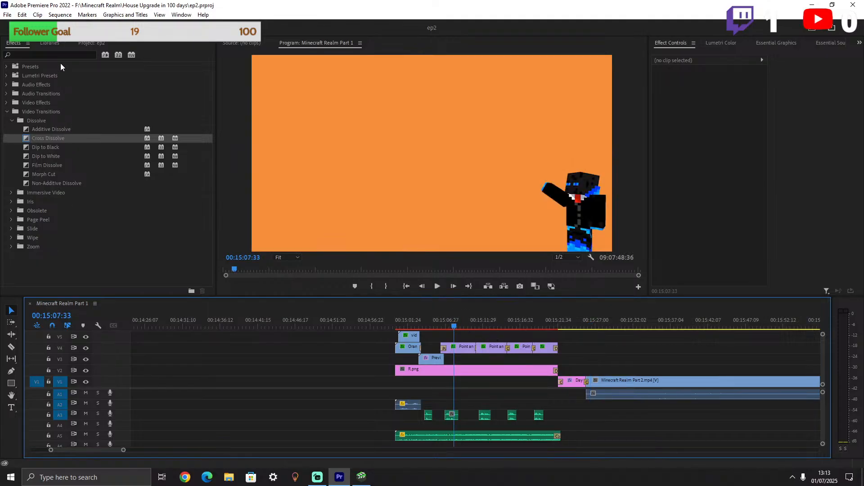
Show the project media and locate the gameplay-recorded-audio section around 00:01:43 in the earlier part of the sequence.
{"action": "left_click", "coordinate": [88, 42]}
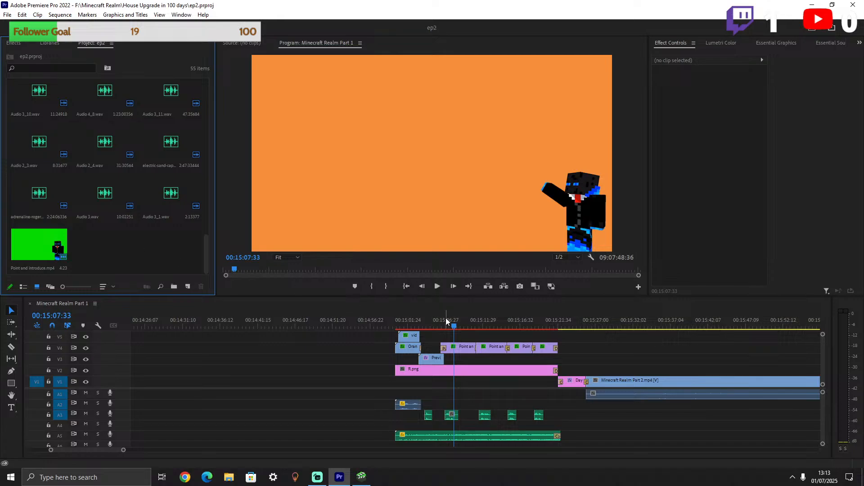
{"action": "left_click_drag", "start_coordinate": [453, 328], "coordinate": [387, 321]}
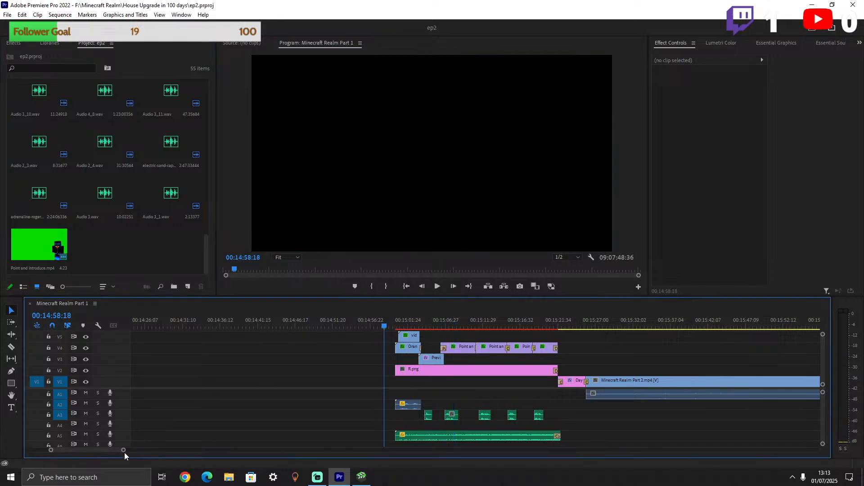
{"action": "left_click_drag", "start_coordinate": [124, 450], "coordinate": [167, 454]}
{"action": "left_click", "coordinate": [144, 320]}
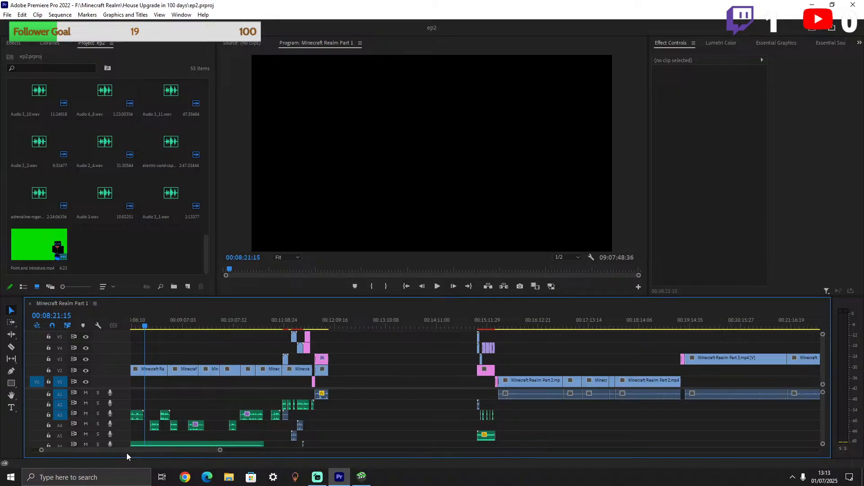
{"action": "left_click_drag", "start_coordinate": [108, 452], "coordinate": [94, 453]}
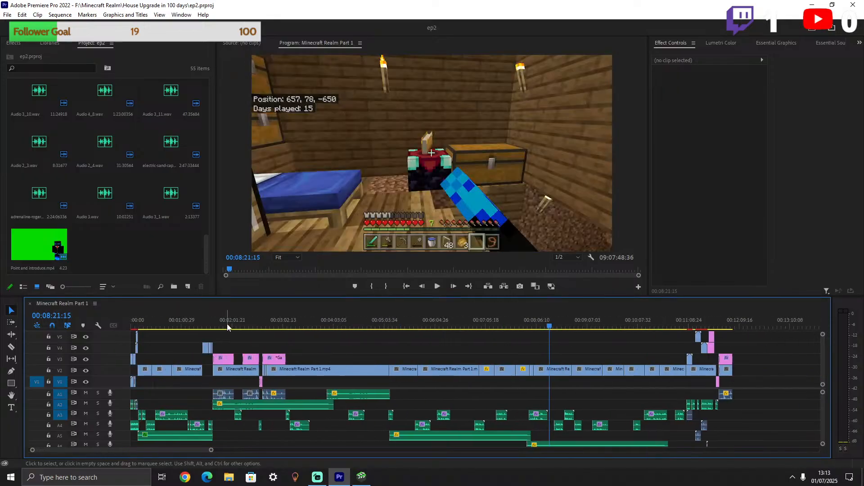
{"action": "left_click", "coordinate": [242, 314]}
{"action": "left_click_drag", "start_coordinate": [241, 312], "coordinate": [215, 320]}
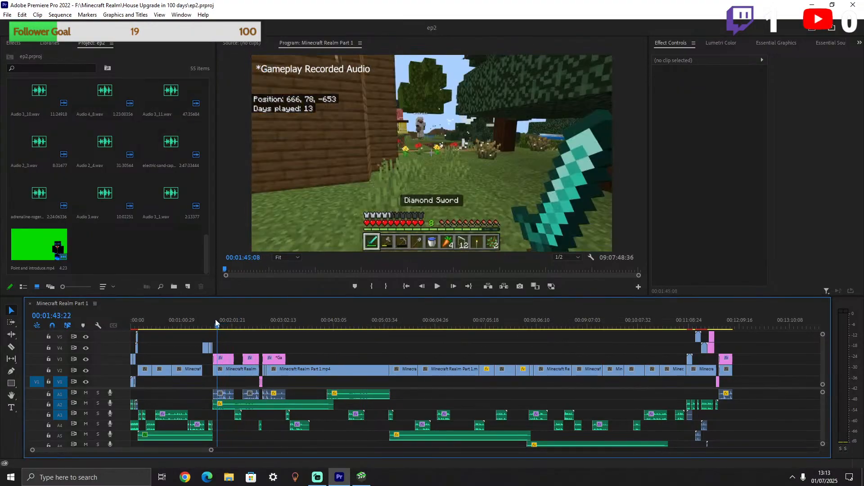
Copy the Minecraft Realm Part 1.mp4 clip at 00:01:43:22 on V2 together with the two A1 audio clips beneath it.
{"action": "left_click", "coordinate": [228, 372]}
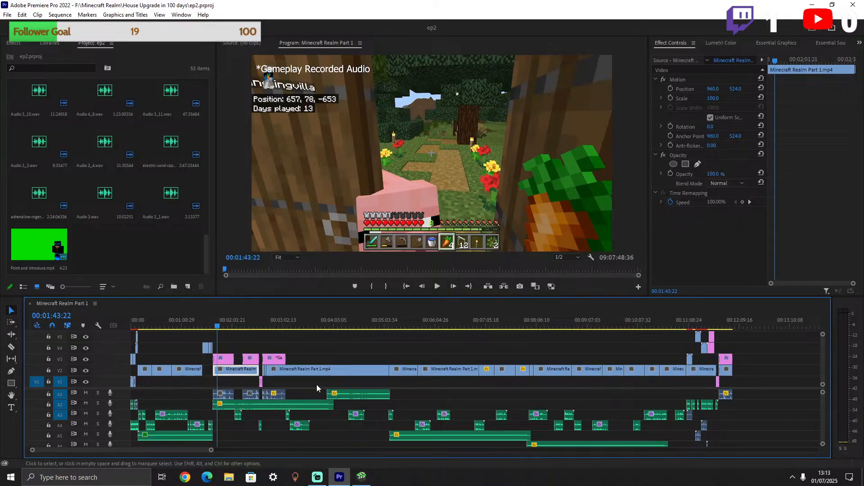
{"action": "left_click", "coordinate": [229, 396], "text": "shift"}
{"action": "left_click", "coordinate": [246, 393]}
{"action": "left_click", "coordinate": [249, 394]}
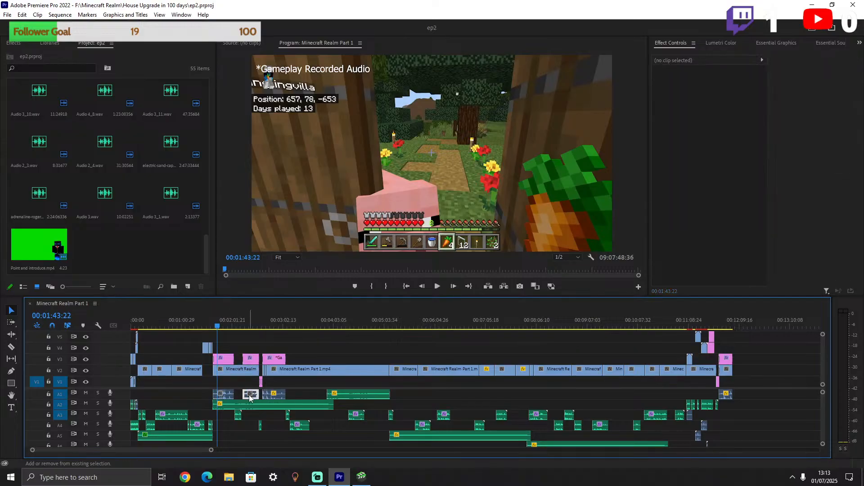
{"action": "left_click", "coordinate": [225, 396], "text": "shift"}
{"action": "left_click", "coordinate": [231, 371], "text": "shift"}
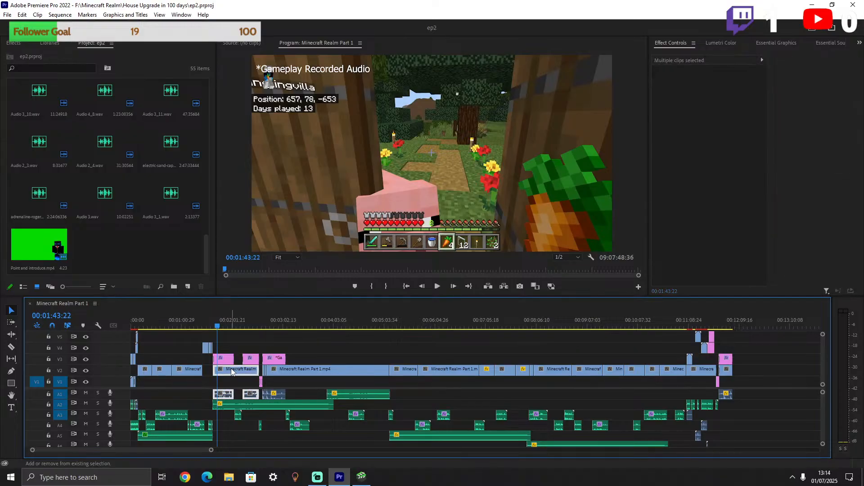
Try pasting the copied clips at 00:16:33:14 over the Minecraft Realm Part 2.mp4 footage, and undo the paste.
{"action": "left_click_drag", "start_coordinate": [130, 449], "coordinate": [142, 447]}
{"action": "left_click", "coordinate": [435, 324]}
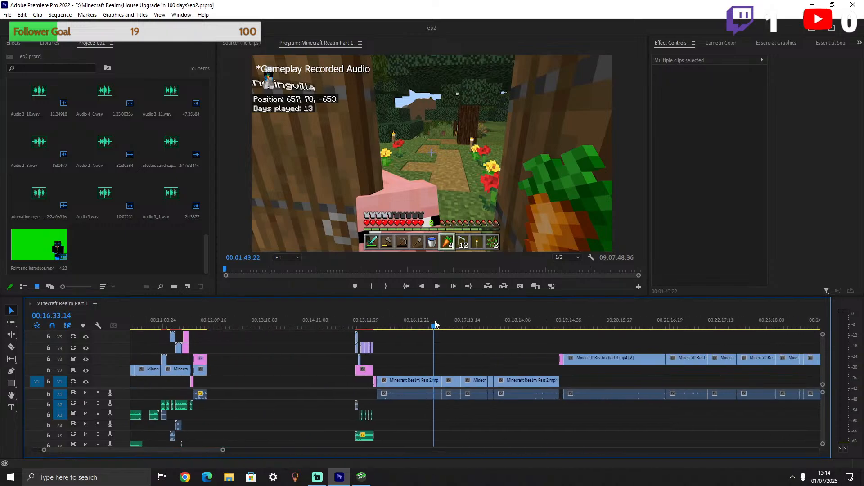
{"action": "key", "text": "ctrl+v"}
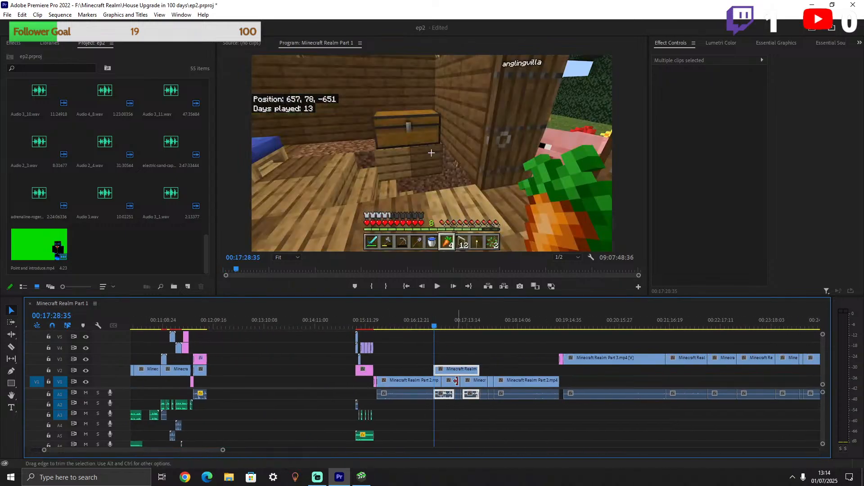
{"action": "key", "text": "ctrl+z"}
Paste the copied clips into the empty gap at 00:13:00:30, shift their audio to A3, and place them above the first Part 2 clip.
{"action": "left_click", "coordinate": [257, 321]}
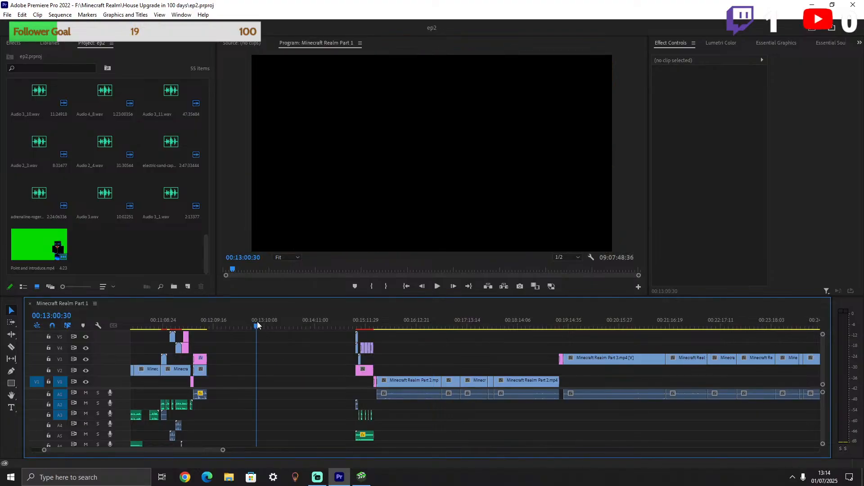
{"action": "key", "text": "ctrl+v"}
{"action": "left_click_drag", "start_coordinate": [269, 395], "coordinate": [269, 415]}
{"action": "left_click_drag", "start_coordinate": [292, 373], "coordinate": [413, 372]}
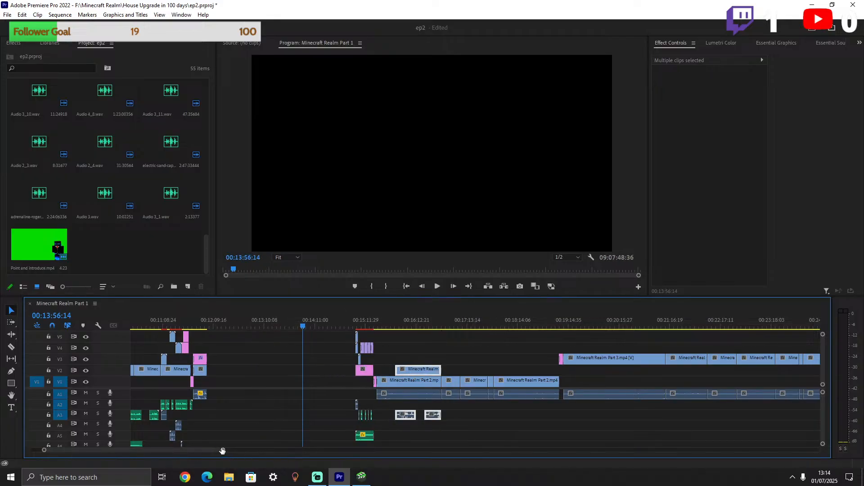
Move the pasted gameplay clips back to just after the Previously clip, with the video on V3 and the audio on A2.
{"action": "left_click", "coordinate": [405, 324]}
{"action": "left_click_drag", "start_coordinate": [215, 450], "coordinate": [180, 451]}
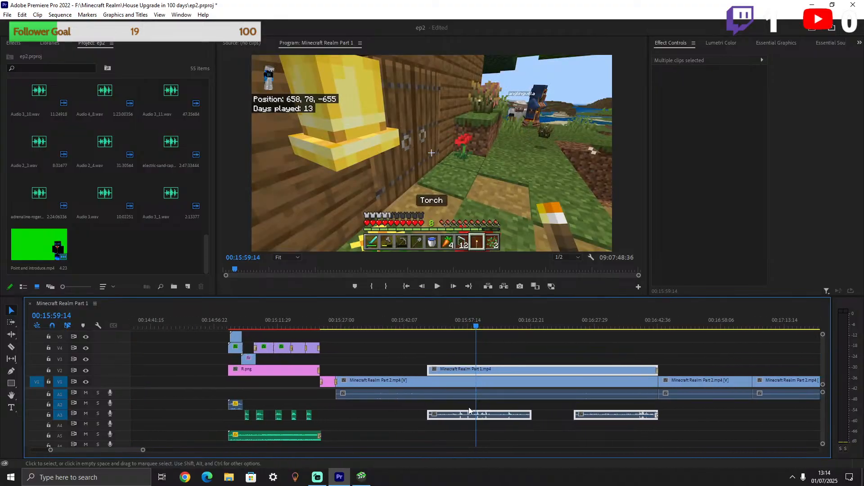
{"action": "left_click_drag", "start_coordinate": [457, 418], "coordinate": [283, 362]}
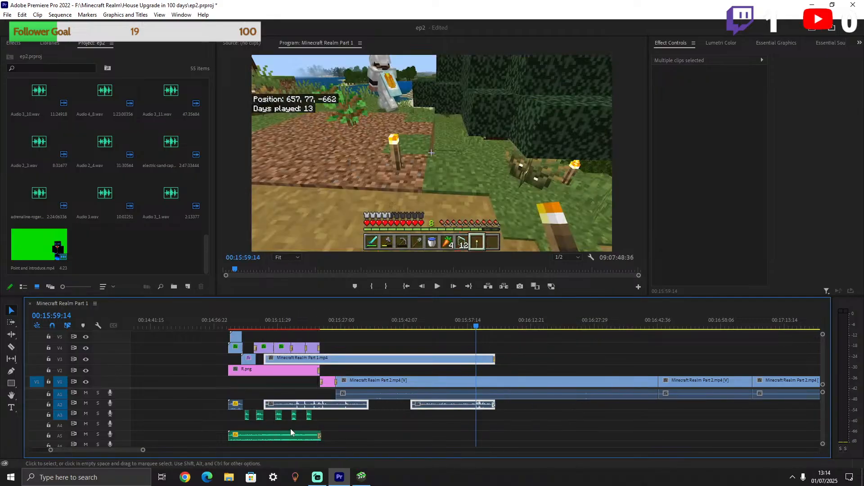
Move the four Point and introduce.mp4 clips from V4 up to V5.
{"action": "left_click_drag", "start_coordinate": [131, 450], "coordinate": [123, 449]}
{"action": "left_click", "coordinate": [166, 325]}
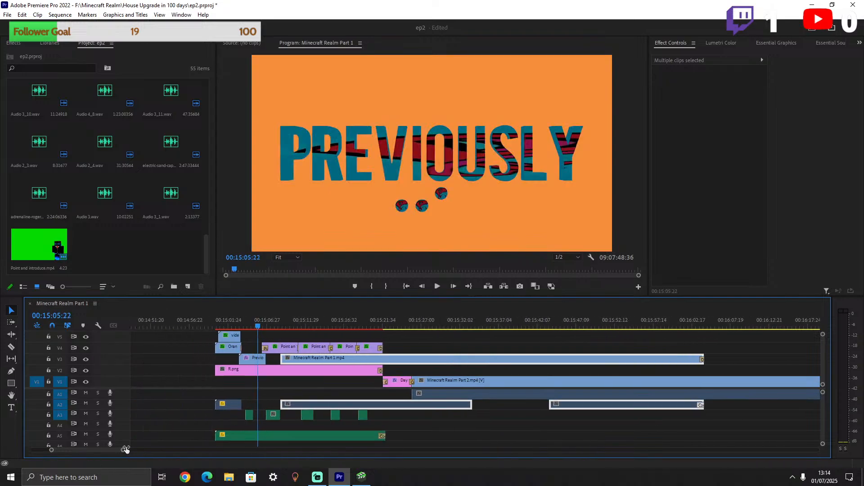
{"action": "left_click_drag", "start_coordinate": [399, 348], "coordinate": [280, 345]}
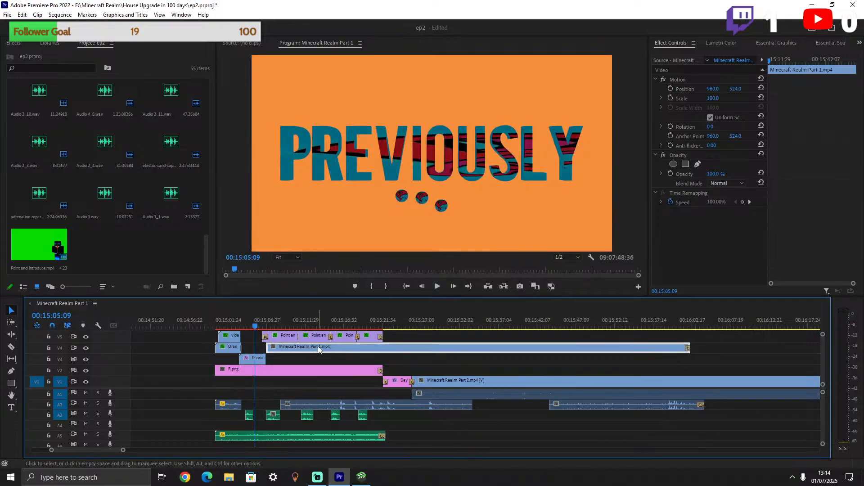
Undo moving the Minecraft Realm Part 1.mp4 video to V4 and place the playhead within the Previously clip at 00:15:05:16.
{"action": "key", "text": "ctrl+z"}
{"action": "key", "text": "ctrl+z"}
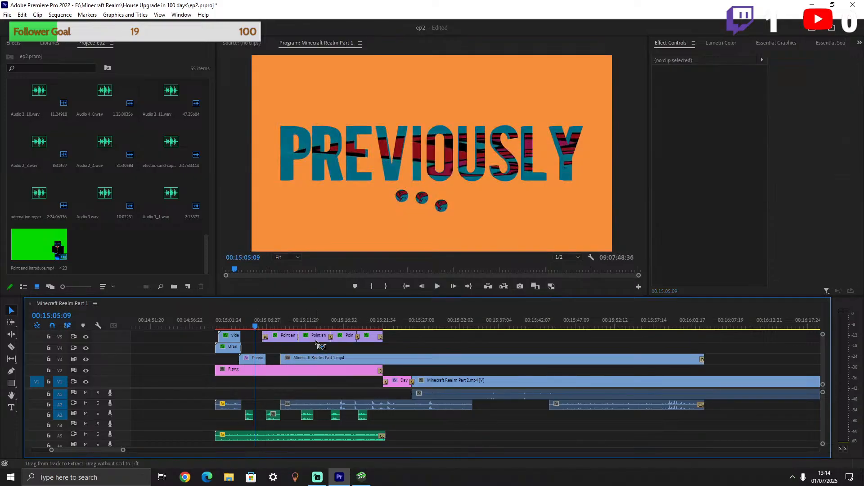
{"action": "left_click", "coordinate": [258, 324]}
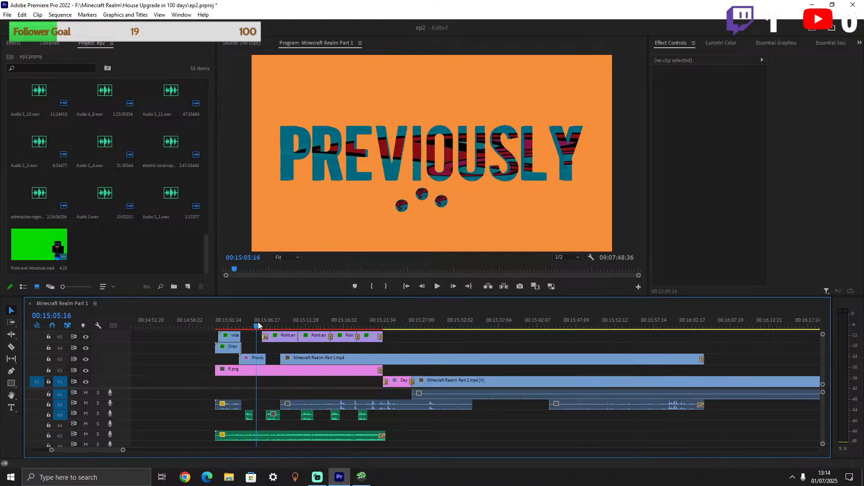
Move the Minecraft Realm Part 1.mp4 video to V4 with its two A2 audio clips, starting level with the first pointing clip.
{"action": "left_click_drag", "start_coordinate": [258, 323], "coordinate": [262, 321]}
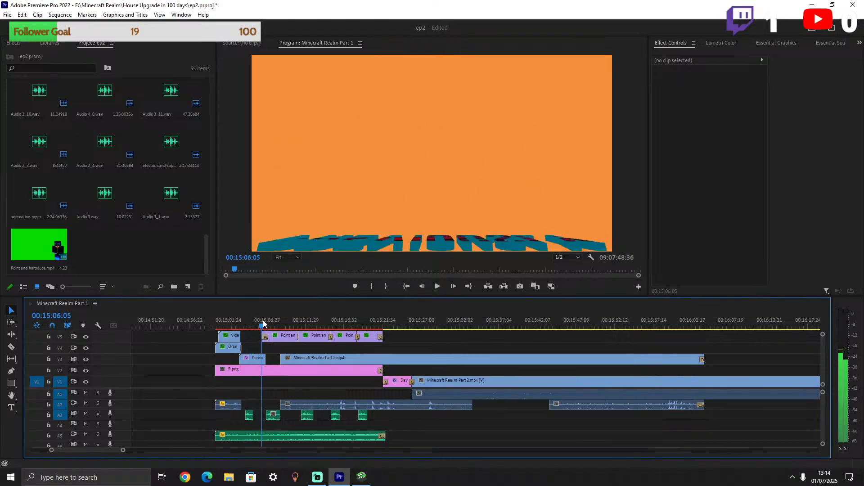
{"action": "left_click", "coordinate": [309, 358]}
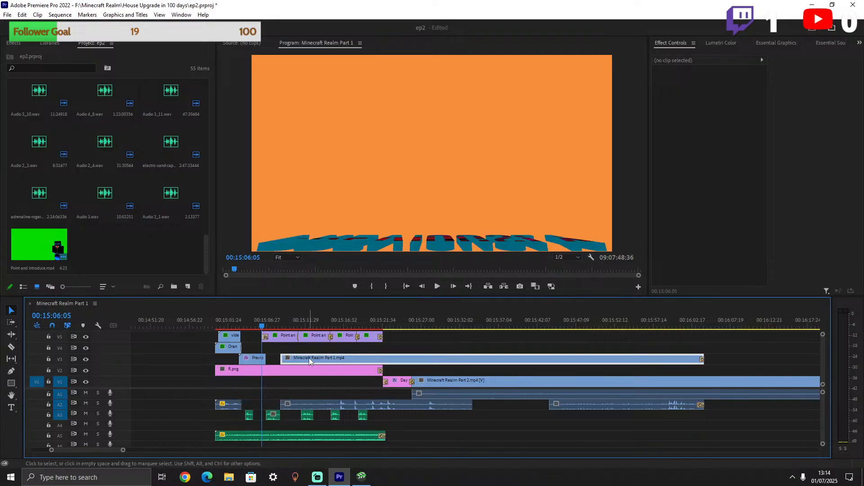
{"action": "left_click", "coordinate": [398, 409], "text": "shift"}
{"action": "left_click", "coordinate": [570, 407], "text": "shift"}
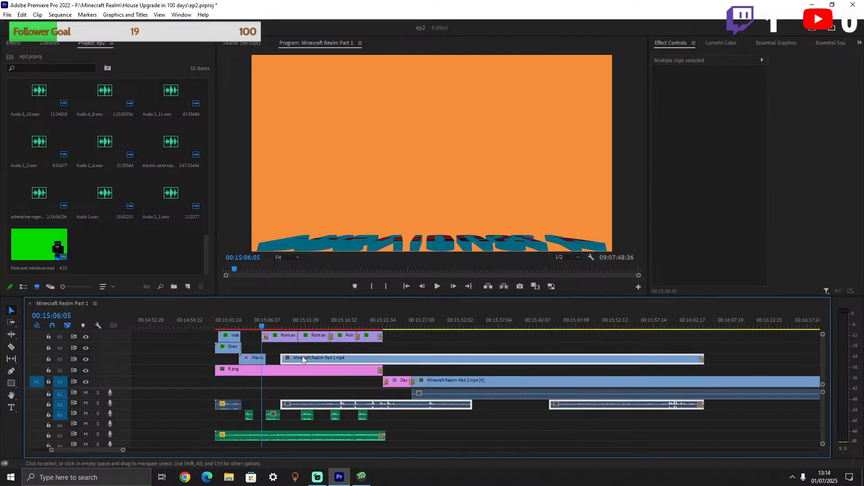
{"action": "left_click_drag", "start_coordinate": [300, 359], "coordinate": [282, 325]}
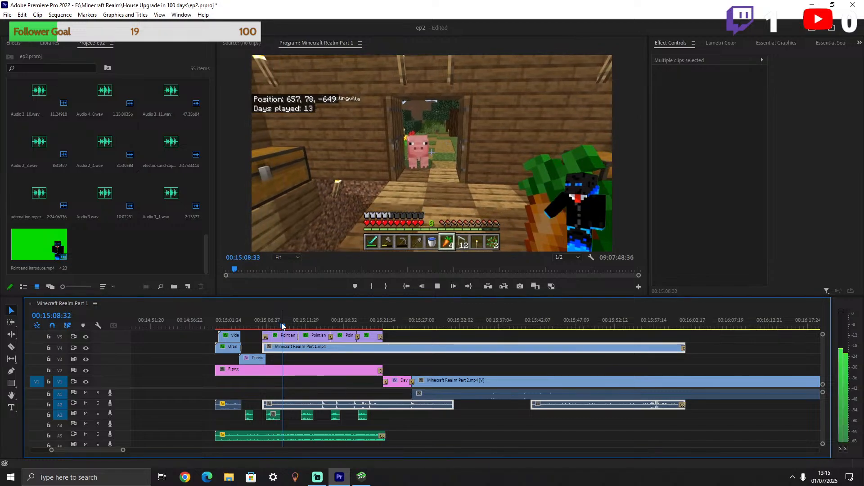
{"action": "key", "text": "space"}
{"action": "left_click", "coordinate": [266, 327]}
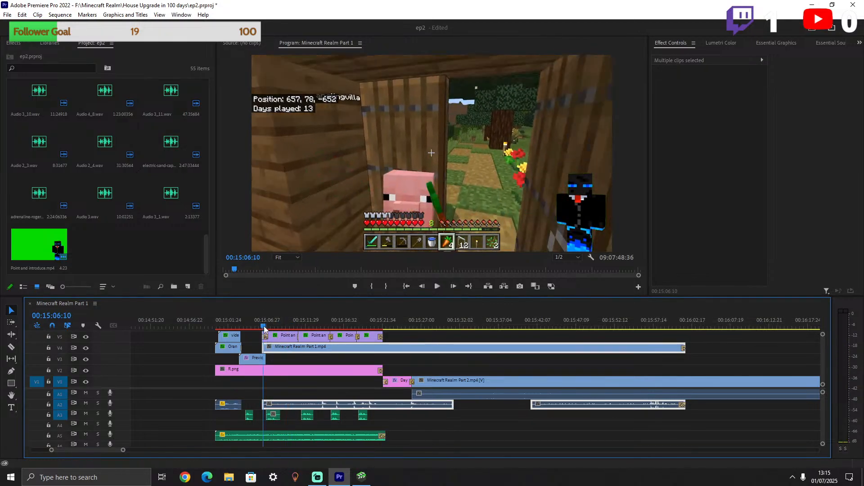
{"action": "key", "text": "space"}
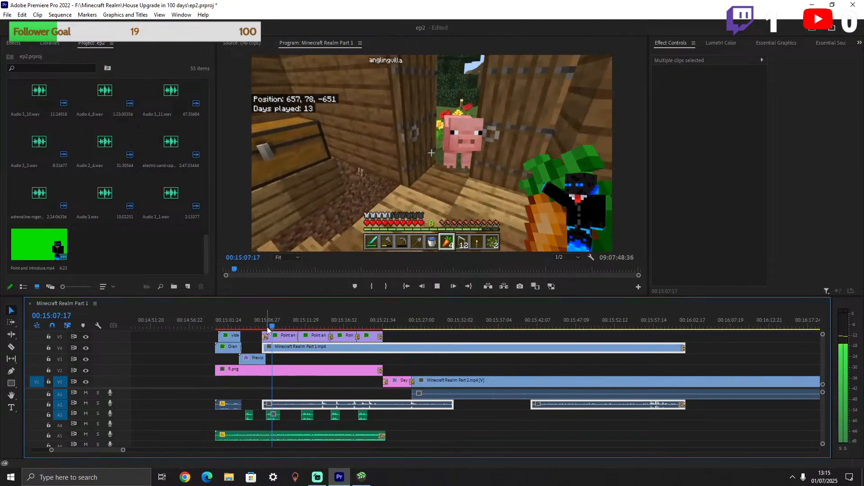
{"action": "key", "text": "space"}
Delete the two gameplay audio clips on A2 that accompany the V4 gameplay video.
{"action": "left_click", "coordinate": [459, 415]}
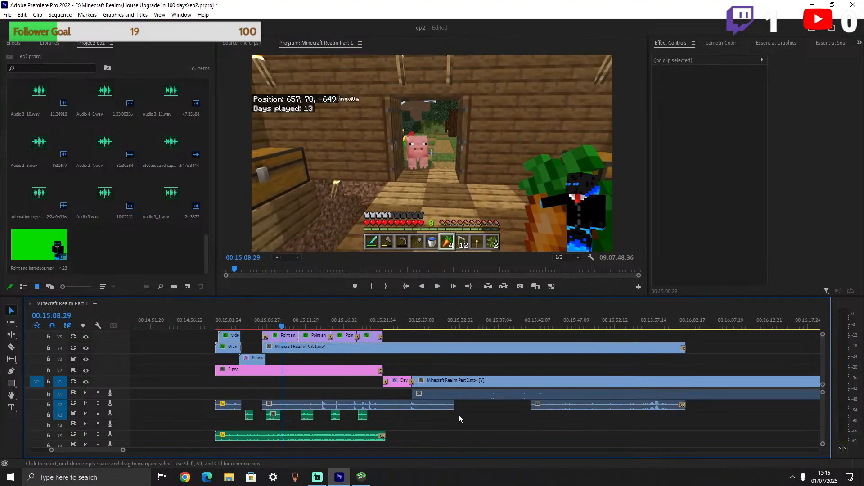
{"action": "left_click", "coordinate": [447, 408]}
{"action": "key", "text": "Delete"}
{"action": "left_click", "coordinate": [567, 404]}
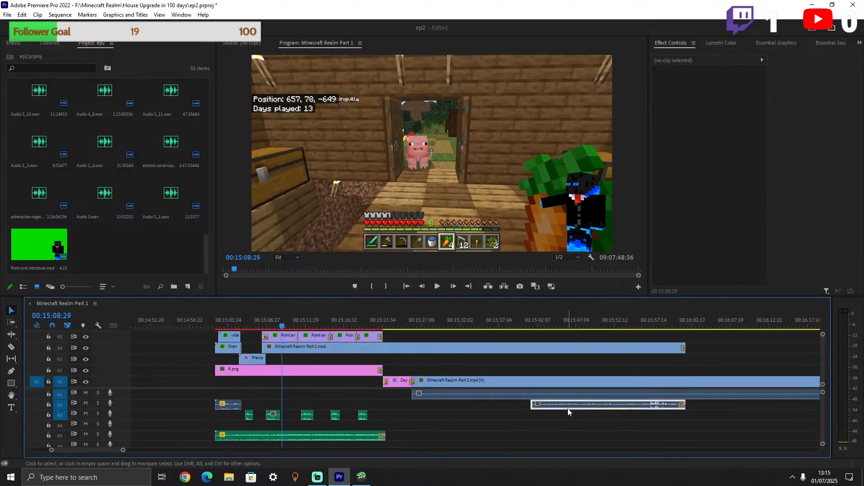
{"action": "key", "text": "Delete"}
Cut the V4 gameplay clip at 00:15:13:01, delete the first piece, and move the remainder back to the start of the first pointing clip.
{"action": "left_click_drag", "start_coordinate": [283, 325], "coordinate": [317, 322]}
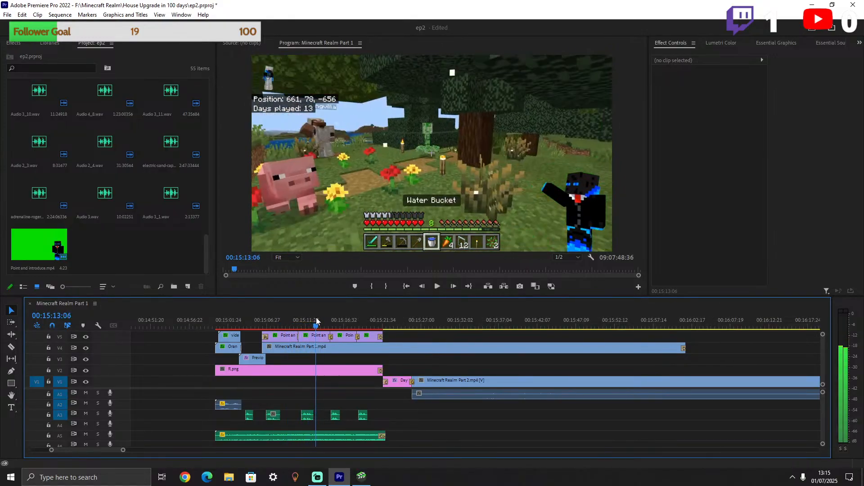
{"action": "left_click", "coordinate": [12, 348]}
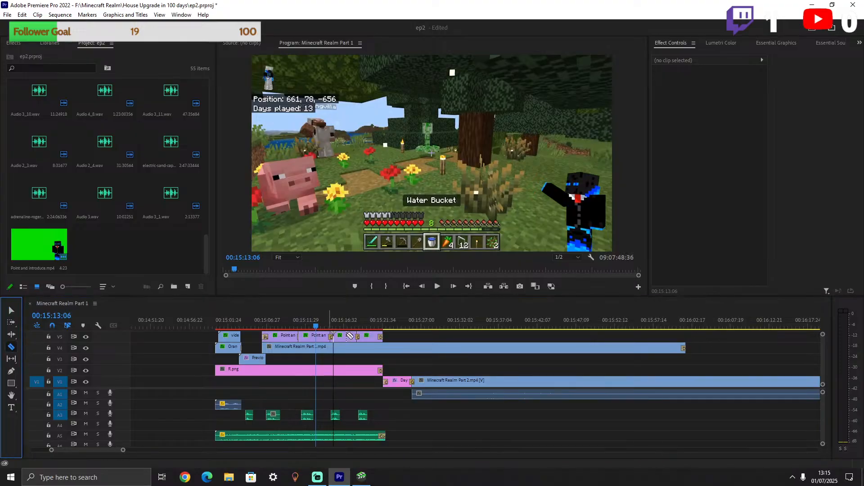
{"action": "left_click", "coordinate": [314, 326]}
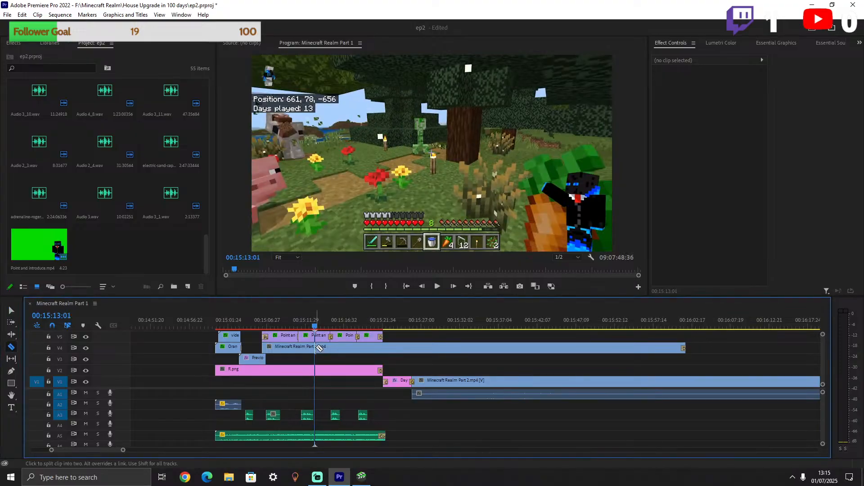
{"action": "left_click", "coordinate": [316, 347]}
{"action": "left_click", "coordinate": [12, 311]}
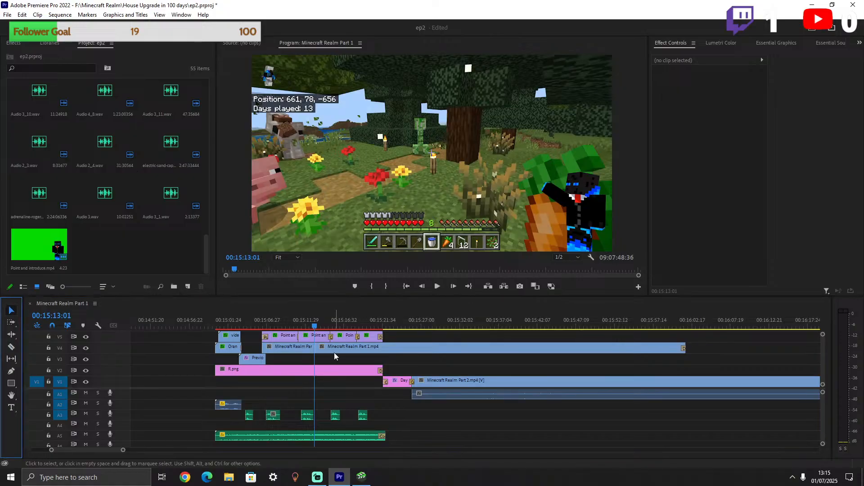
{"action": "left_click", "coordinate": [304, 350]}
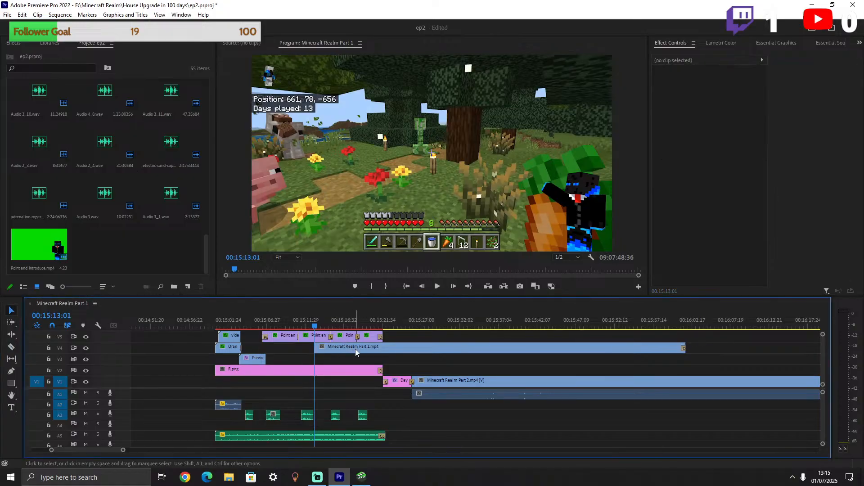
{"action": "key", "text": "Delete"}
{"action": "left_click", "coordinate": [305, 347]}
{"action": "key", "text": "Delete"}
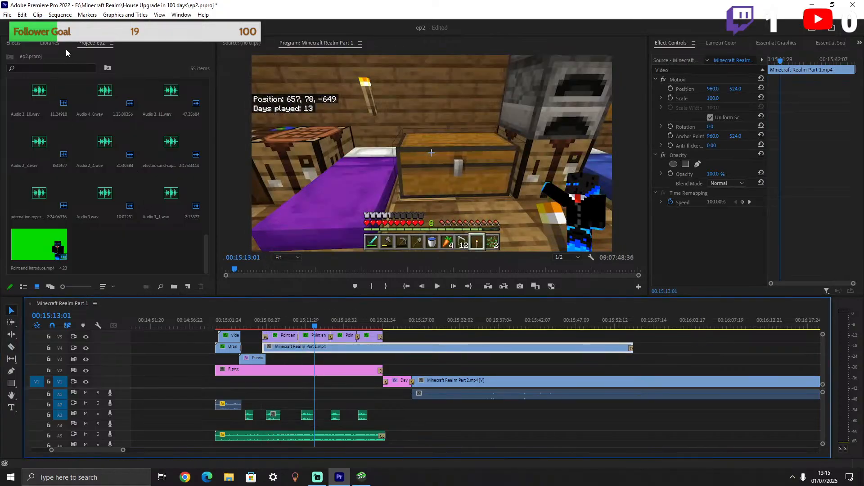
Add a Cross Dissolve to the start of the V4 gameplay clip and play back the transition from the Previously title.
{"action": "key", "text": "shift+7"}
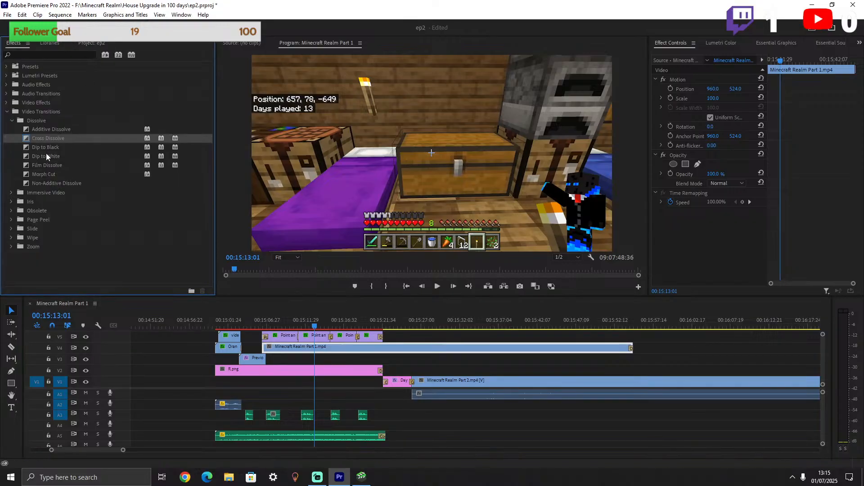
{"action": "left_click_drag", "start_coordinate": [249, 311], "coordinate": [267, 349]}
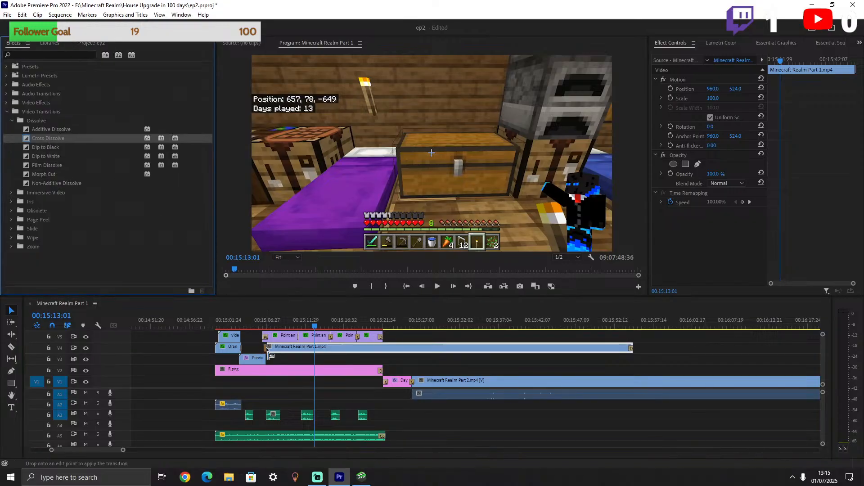
{"action": "left_click", "coordinate": [259, 321]}
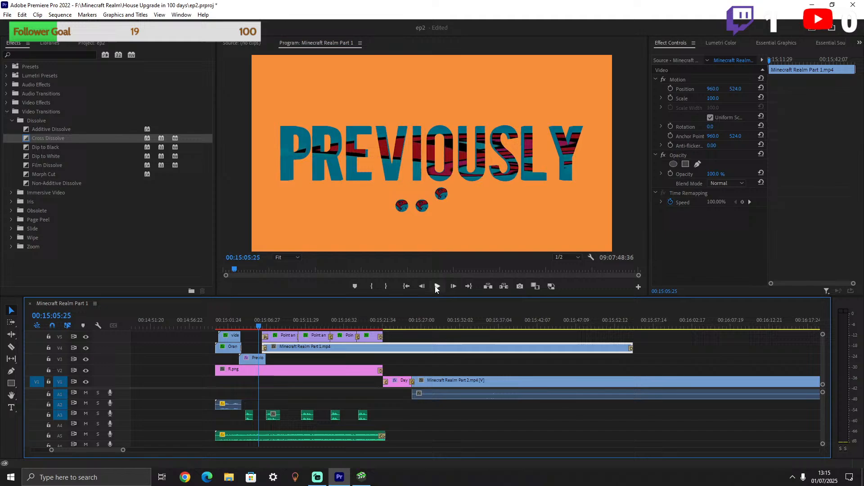
{"action": "left_click", "coordinate": [437, 287]}
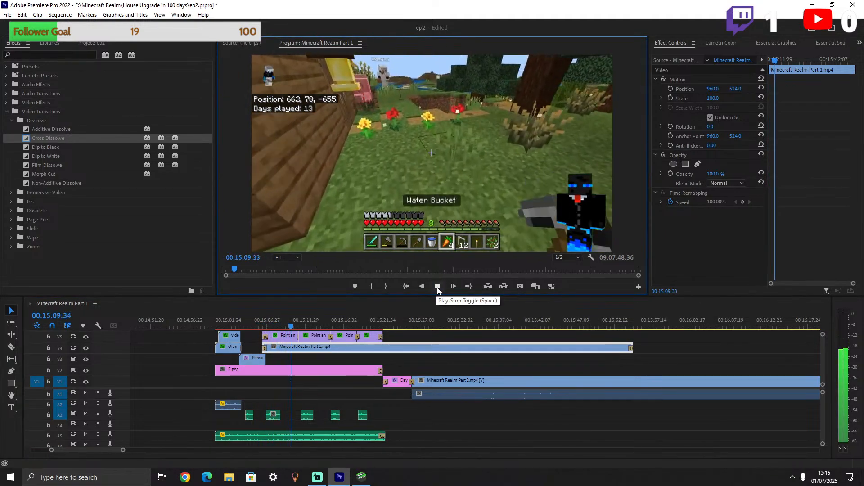
{"action": "left_click", "coordinate": [438, 288]}
Split the V4 gameplay clip at 00:15:11:00, where the second pointing clip begins, and select the piece after the cut.
{"action": "left_click", "coordinate": [437, 287]}
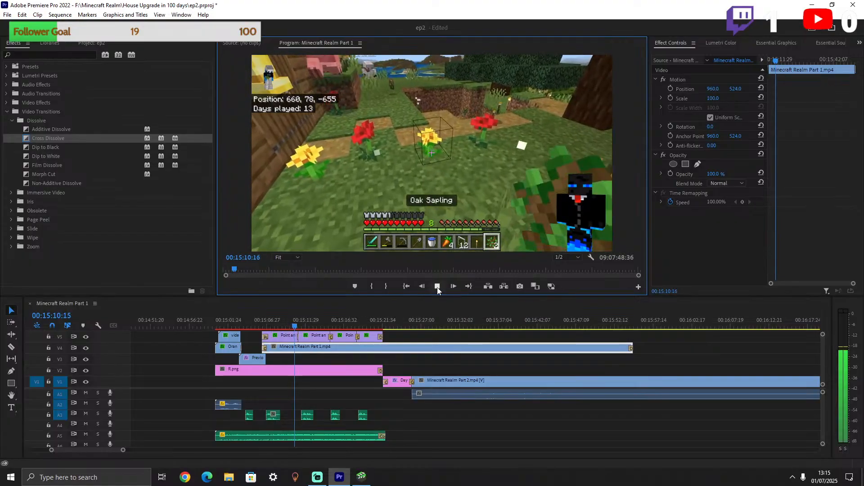
{"action": "left_click", "coordinate": [437, 287]}
{"action": "left_click", "coordinate": [11, 346]}
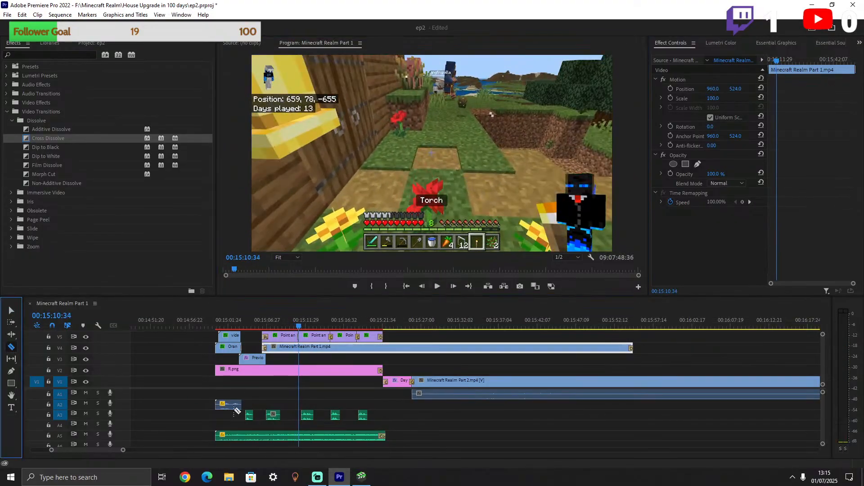
{"action": "key", "text": "space"}
{"action": "key", "text": "space"}
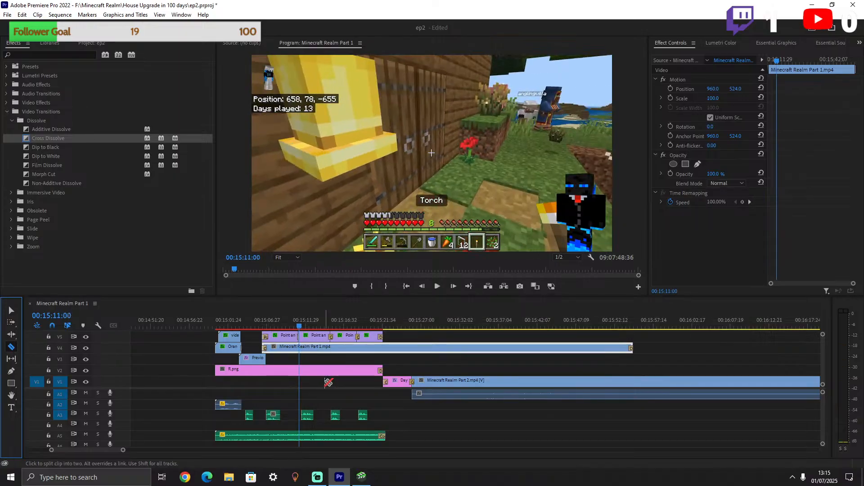
{"action": "left_click", "coordinate": [300, 347]}
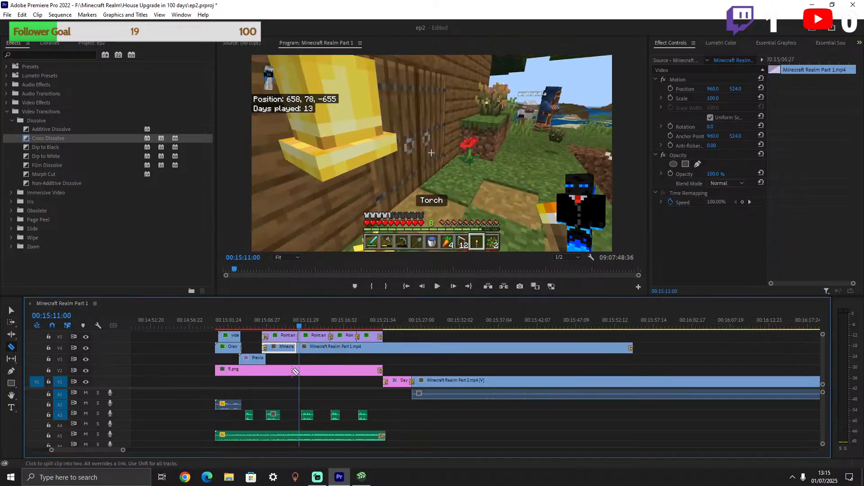
{"action": "key", "text": "v"}
{"action": "left_click", "coordinate": [487, 348]}
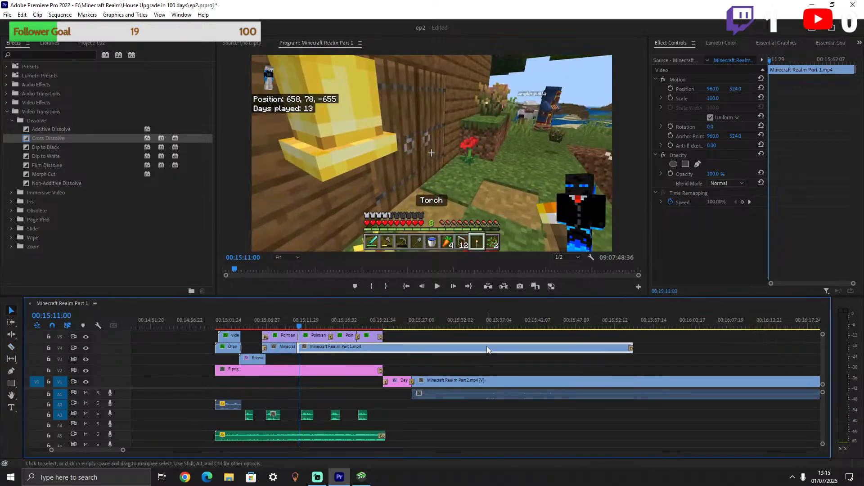
Delete the leftover Minecraft Realm Part 1.mp4 clip on V4 and play back the sequence from 00:15:11:00.
{"action": "key", "text": "Delete"}
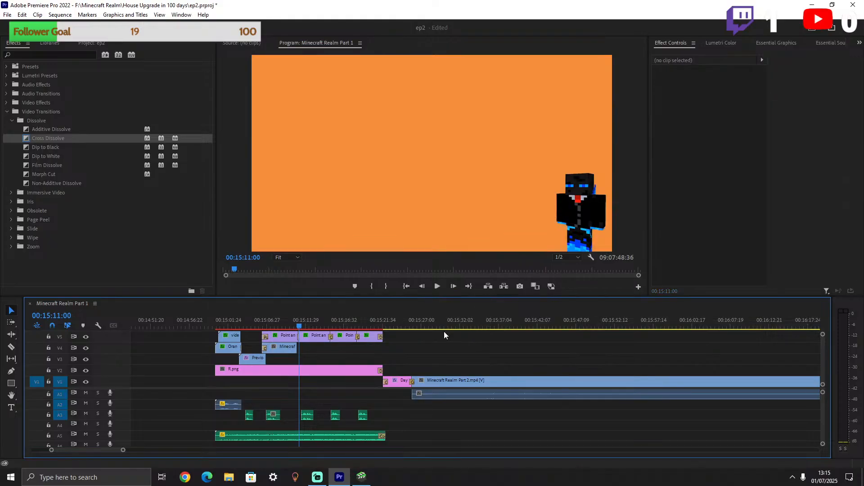
{"action": "key", "text": "space"}
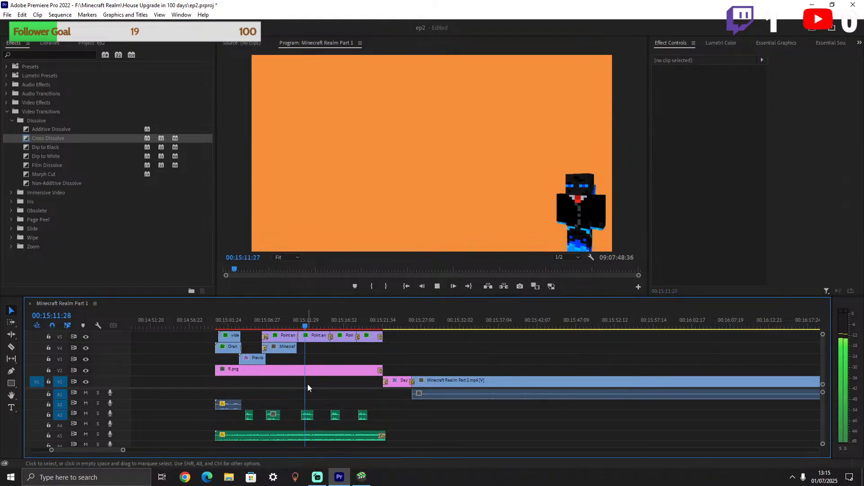
{"action": "key", "text": "space"}
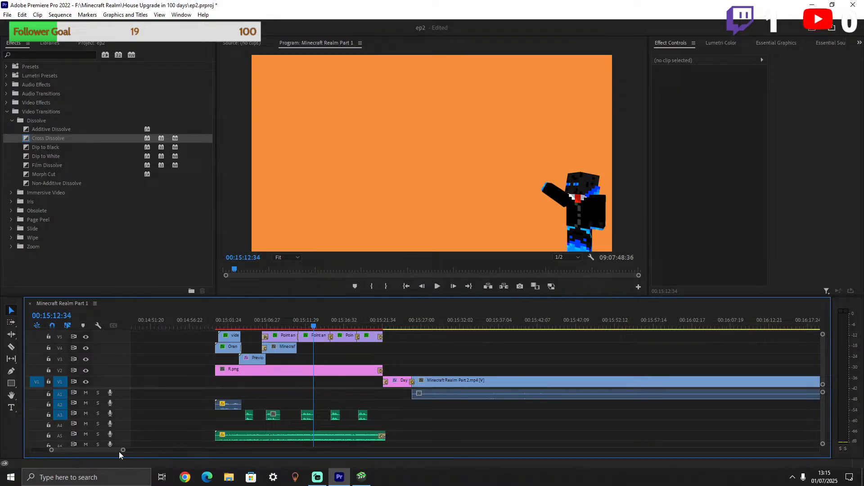
Locate the cave footage around 00:03:23:24 and copy its long Minecraft Realm Part 1.mp4 clip on V2.
{"action": "mouse_move", "coordinate": [122, 450]}
{"action": "left_mouse_down"}
{"action": "mouse_move", "coordinate": [173, 450]}
{"action": "mouse_move", "coordinate": [134, 451]}
{"action": "left_mouse_up"}
{"action": "left_click", "coordinate": [301, 318]}
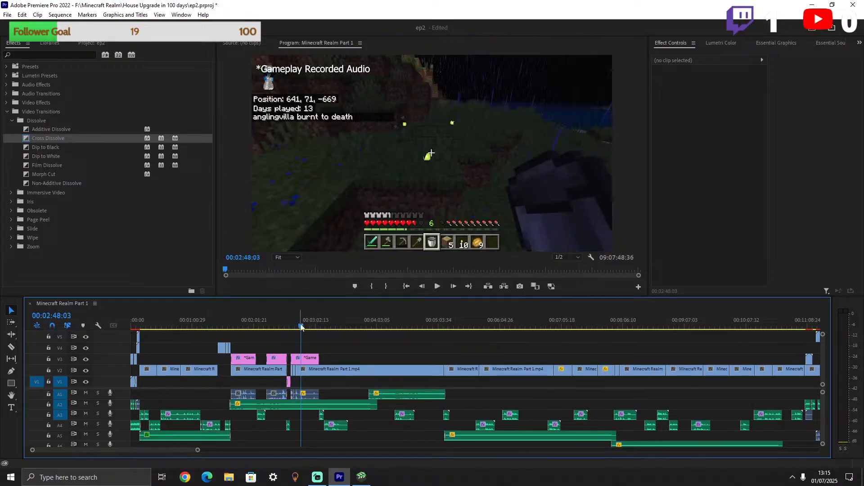
{"action": "left_click_drag", "start_coordinate": [307, 327], "coordinate": [337, 328]}
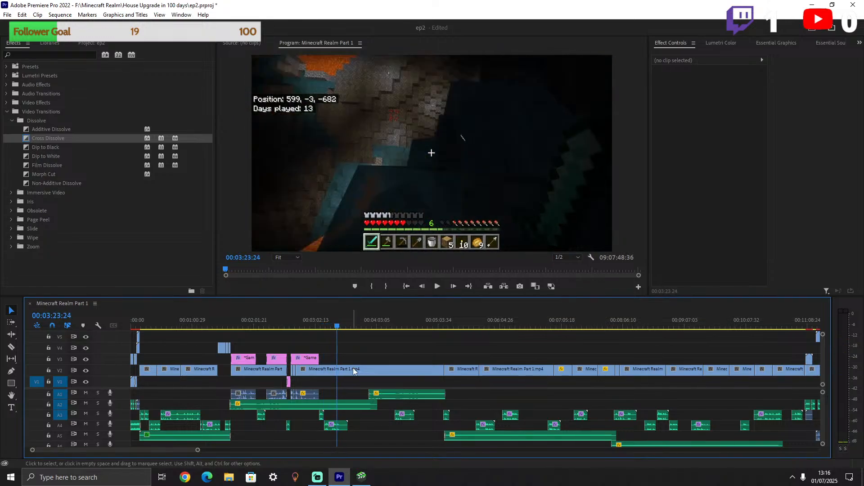
{"action": "left_click", "coordinate": [374, 373]}
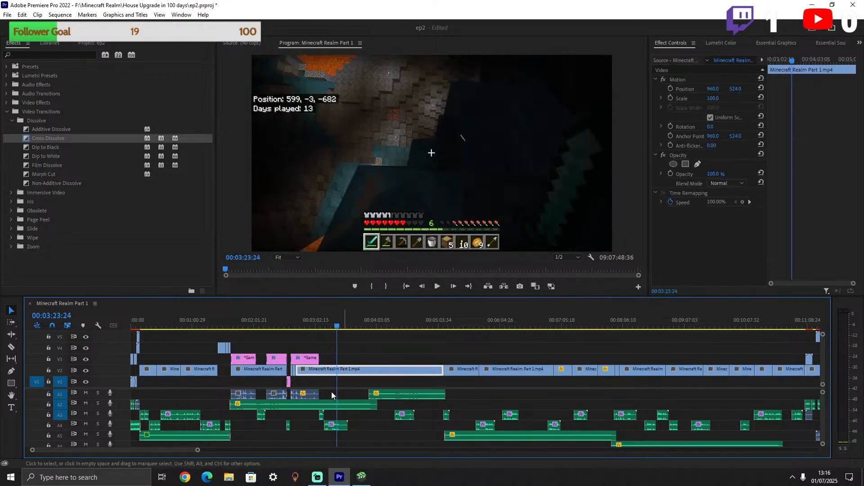
Paste the copied gameplay clip near 00:16:14:28 and move it on V3 to the start of the Minecraft Realm Part 2 clip.
{"action": "scroll", "coordinate": [331, 392], "scroll_direction": "down", "scroll_amount": 10}
{"action": "scroll", "coordinate": [416, 387], "scroll_direction": "down", "scroll_amount": 3}
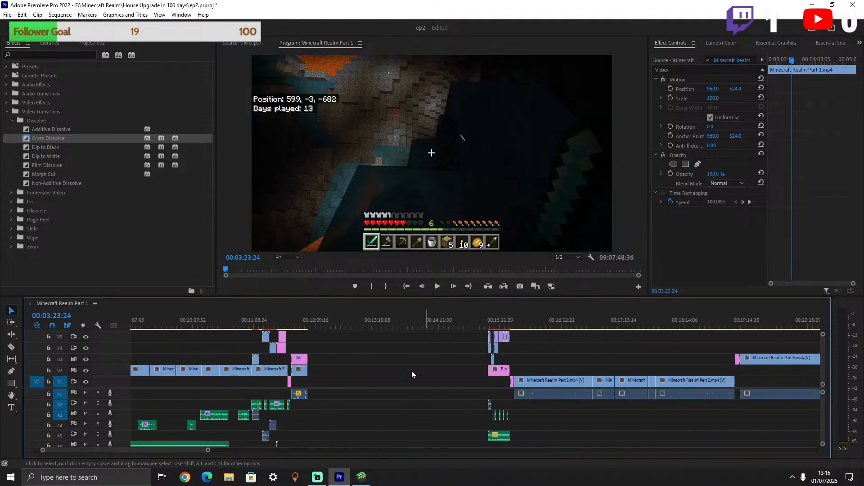
{"action": "scroll", "coordinate": [399, 338], "scroll_direction": "down", "scroll_amount": 4}
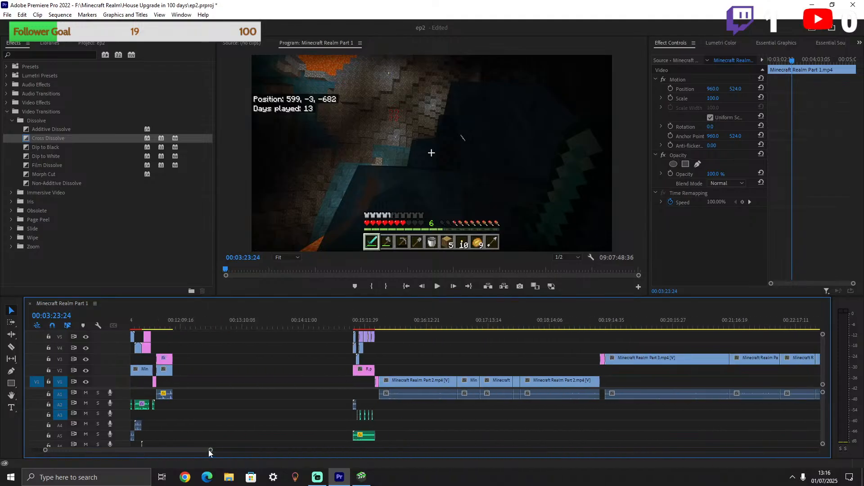
{"action": "left_click_drag", "start_coordinate": [210, 450], "coordinate": [216, 450]}
{"action": "left_click", "coordinate": [440, 321]}
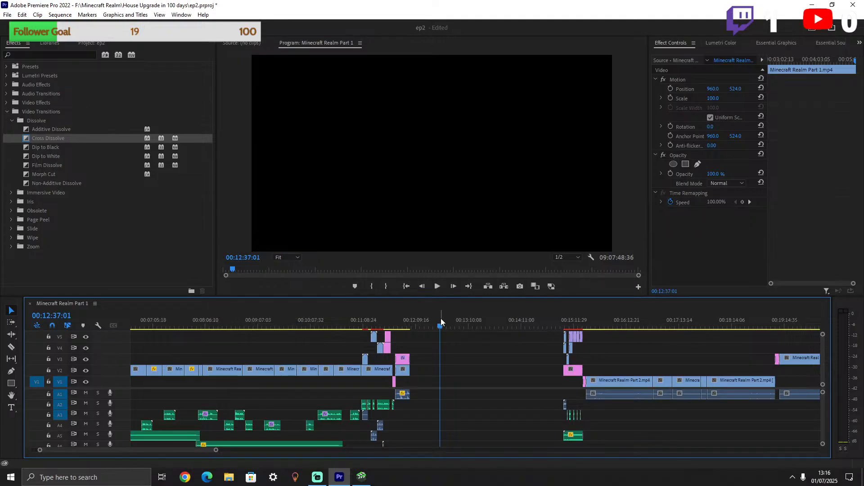
{"action": "left_click", "coordinate": [629, 320]}
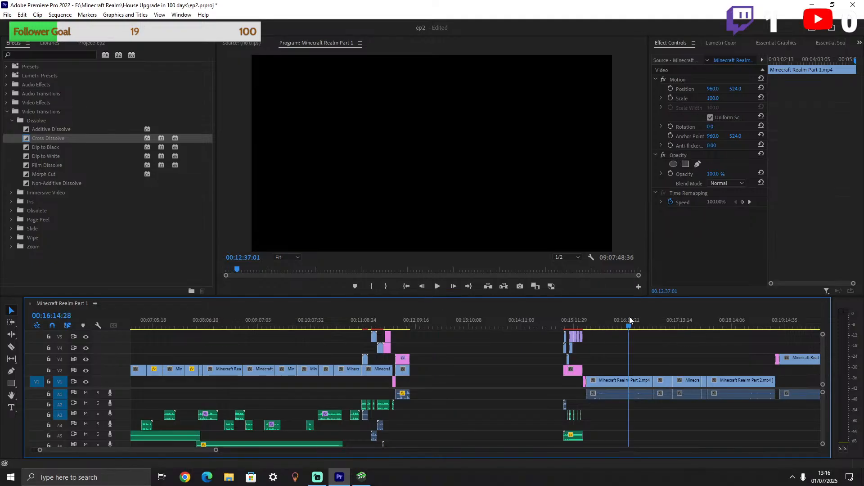
{"action": "key", "text": "ctrl+v"}
{"action": "left_click_drag", "start_coordinate": [644, 372], "coordinate": [602, 361]}
Scrub through the pasted gameplay clip on V3 and split it at 00:16:07:35.
{"action": "left_click", "coordinate": [573, 321]}
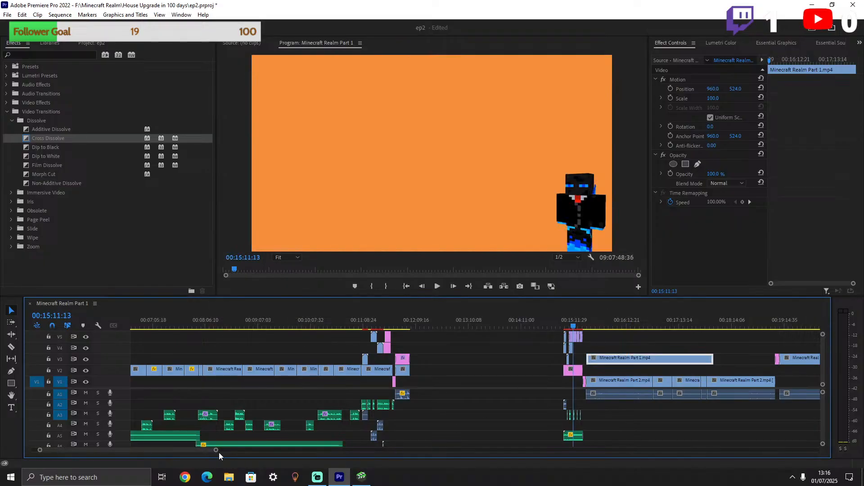
{"action": "left_click_drag", "start_coordinate": [216, 450], "coordinate": [128, 450]}
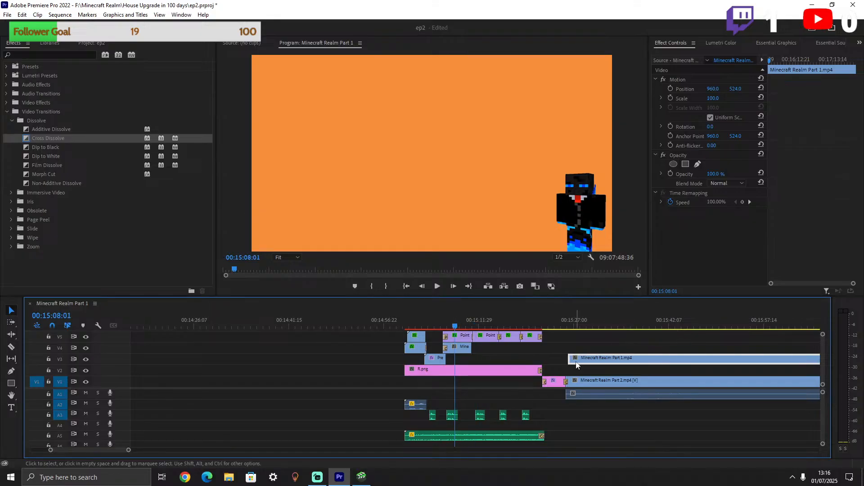
{"action": "left_click", "coordinate": [575, 321]}
{"action": "scroll", "coordinate": [426, 395], "scroll_direction": "down", "scroll_amount": 5}
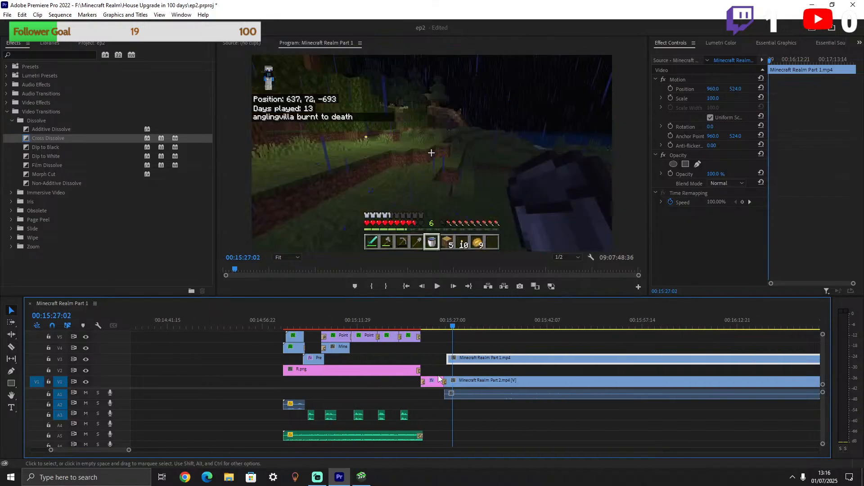
{"action": "left_click_drag", "start_coordinate": [386, 326], "coordinate": [642, 314]}
{"action": "key", "text": "c"}
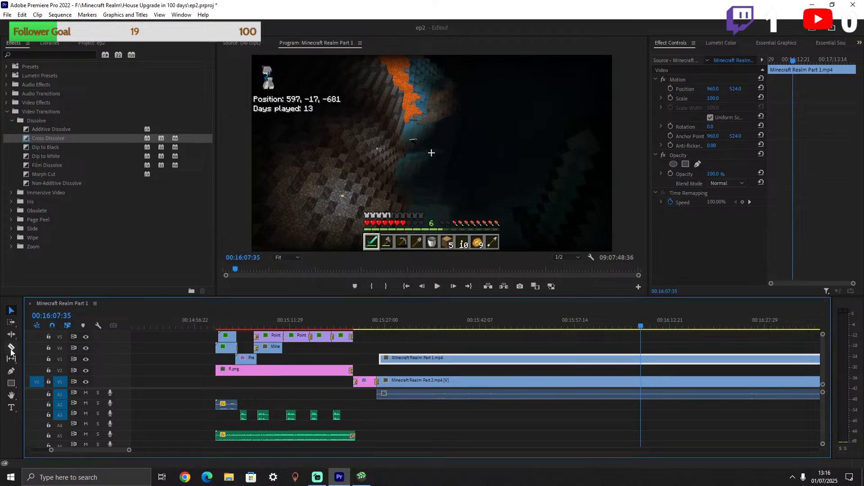
{"action": "left_click", "coordinate": [641, 361]}
{"action": "key", "text": "v"}
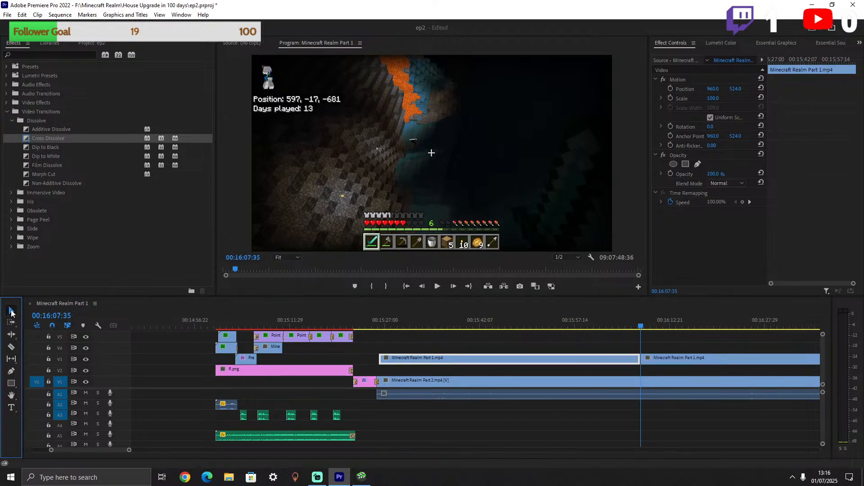
Place the footage after the split on V4 against the end of the preceding Minecraft clip, joined with a Cross Dissolve.
{"action": "left_click_drag", "start_coordinate": [570, 358], "coordinate": [301, 348]}
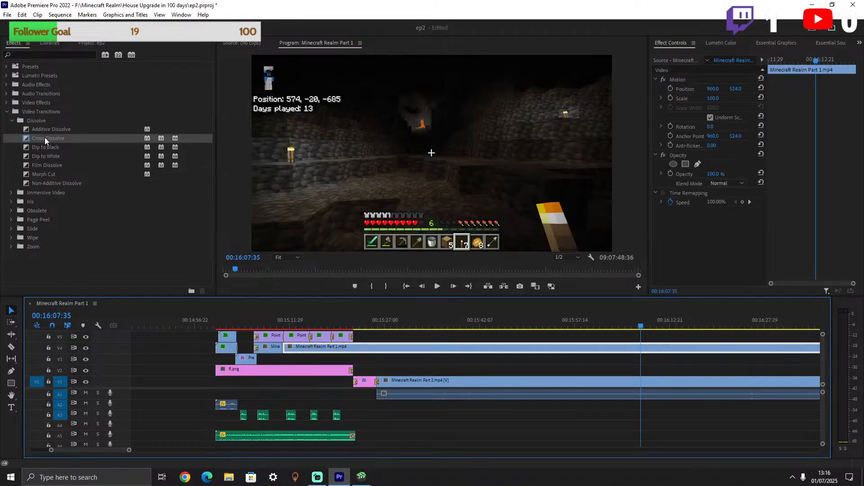
{"action": "left_click_drag", "start_coordinate": [46, 140], "coordinate": [281, 356]}
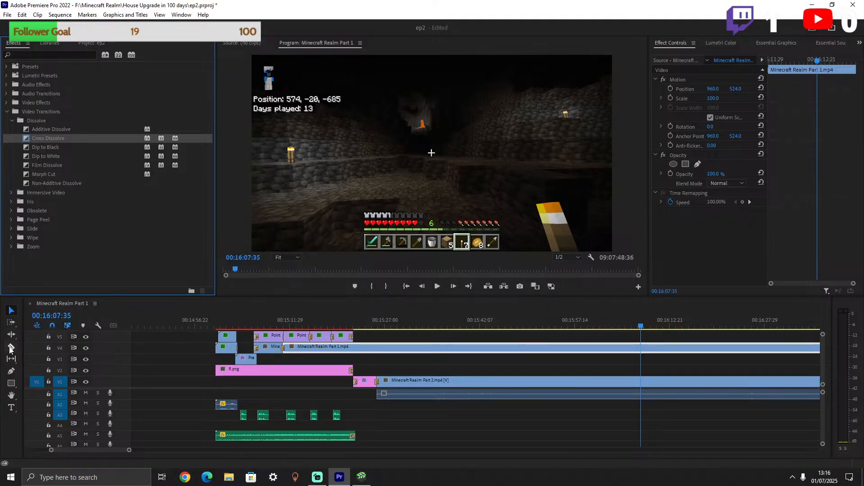
Cut the new V4 gameplay clip near the end of the second Point and introduce clip and delete the remainder.
{"action": "left_click", "coordinate": [11, 347]}
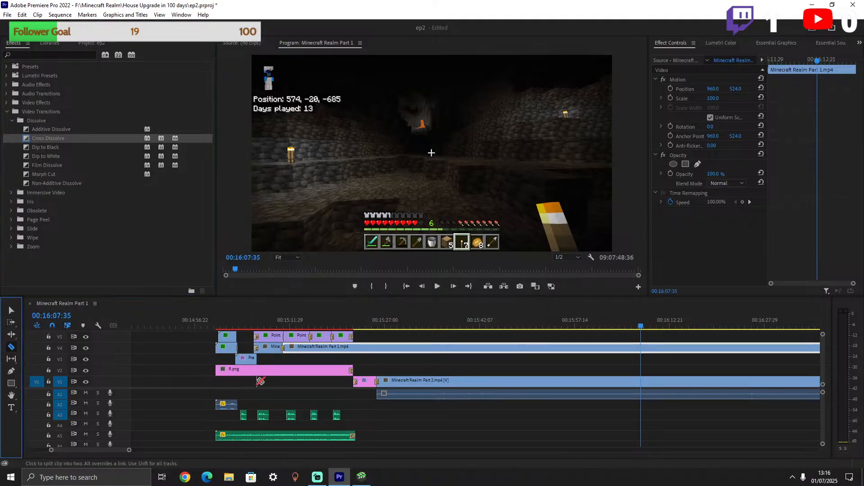
{"action": "left_click", "coordinate": [309, 353]}
{"action": "key", "text": "v"}
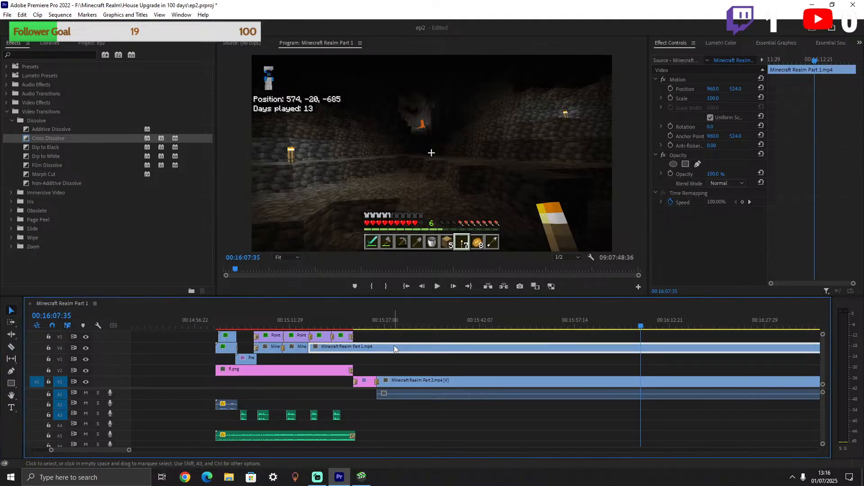
{"action": "key", "text": "Delete"}
Play back the sequence from 00:15:08:15 to check the inserted gameplay and its transition.
{"action": "left_click", "coordinate": [269, 320]}
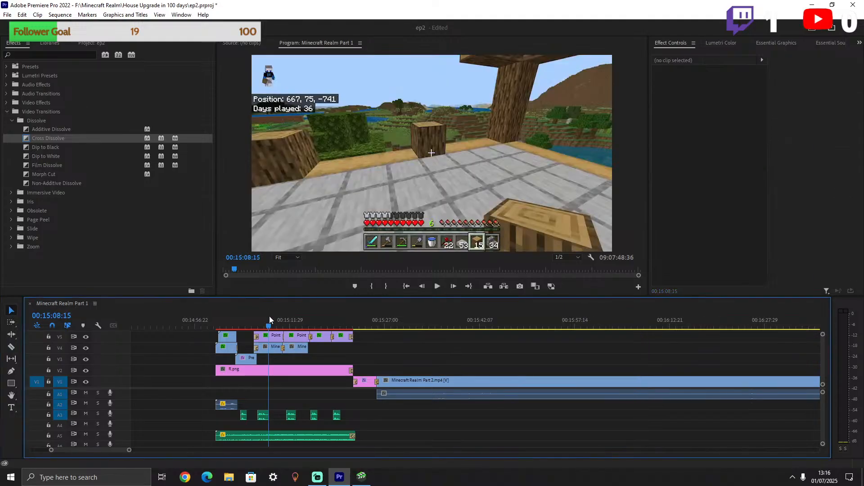
{"action": "key", "text": "space"}
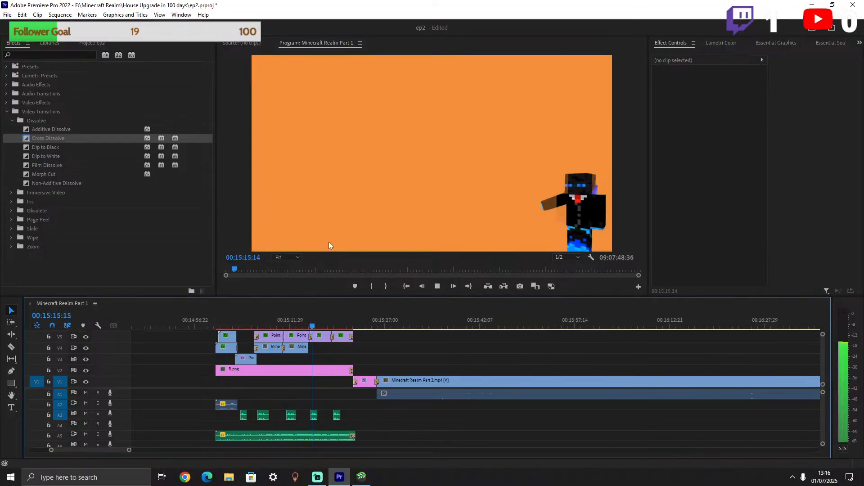
{"action": "key", "text": "space"}
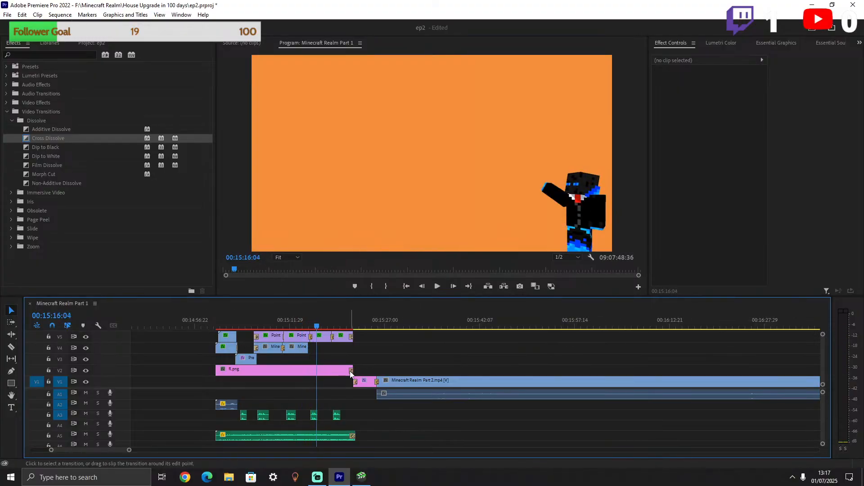
Set the second Point and introduce clip's Color Key on V5 to Color Tolerance 149 and Edge Thin 1.
{"action": "left_click_drag", "start_coordinate": [317, 325], "coordinate": [273, 327]}
{"action": "left_click", "coordinate": [269, 338]}
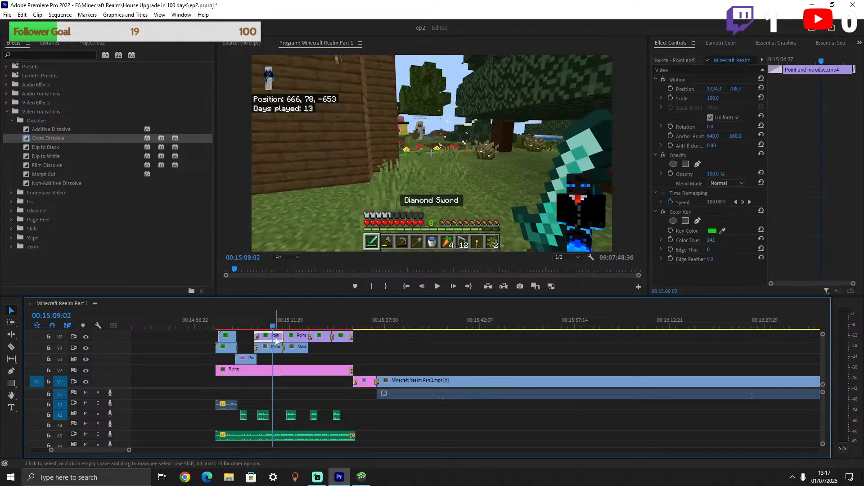
{"action": "left_click", "coordinate": [296, 323]}
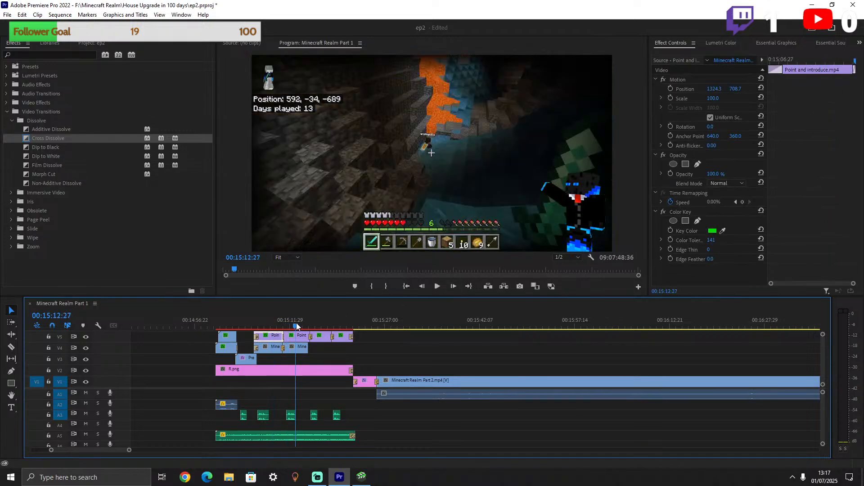
{"action": "left_click", "coordinate": [298, 337]}
{"action": "left_click", "coordinate": [298, 338]}
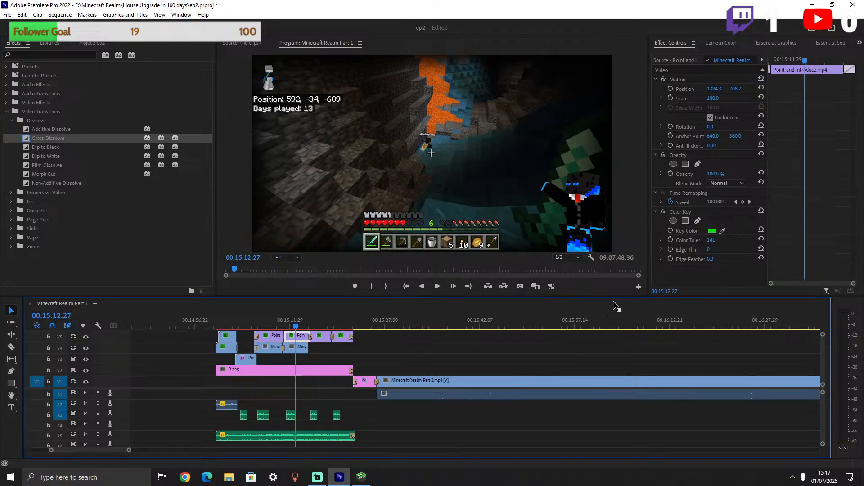
{"action": "left_click", "coordinate": [721, 244]}
{"action": "left_click_drag", "start_coordinate": [711, 240], "coordinate": [690, 240]}
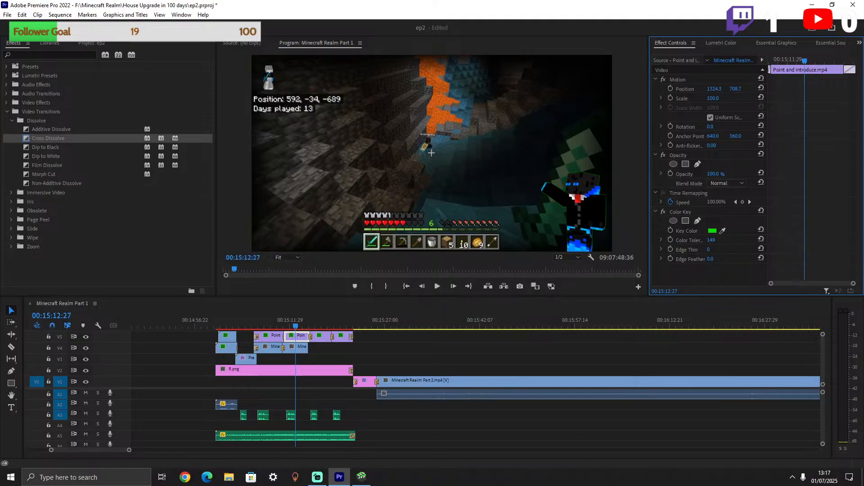
{"action": "left_click_drag", "start_coordinate": [709, 250], "coordinate": [708, 250]}
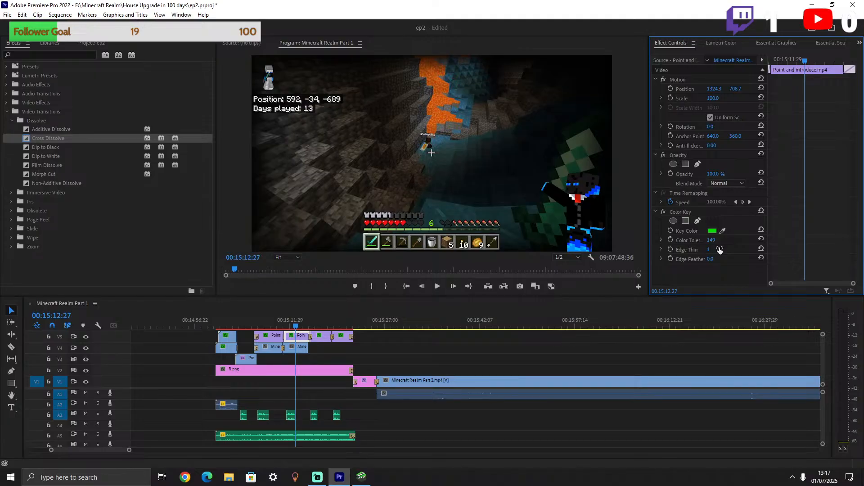
Set the third Point and introduce clip's Color Key on V5 to Edge Thin 1 and Color Tolerance 149.
{"action": "left_click_drag", "start_coordinate": [297, 325], "coordinate": [274, 313]}
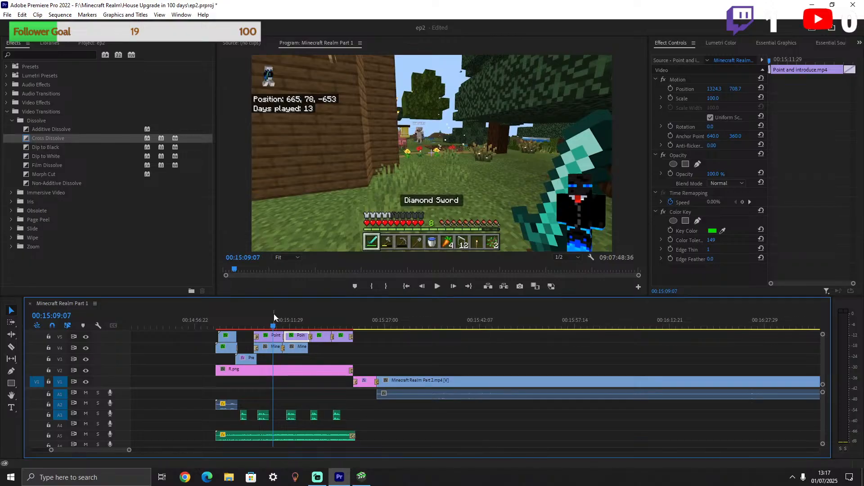
{"action": "left_click", "coordinate": [315, 322]}
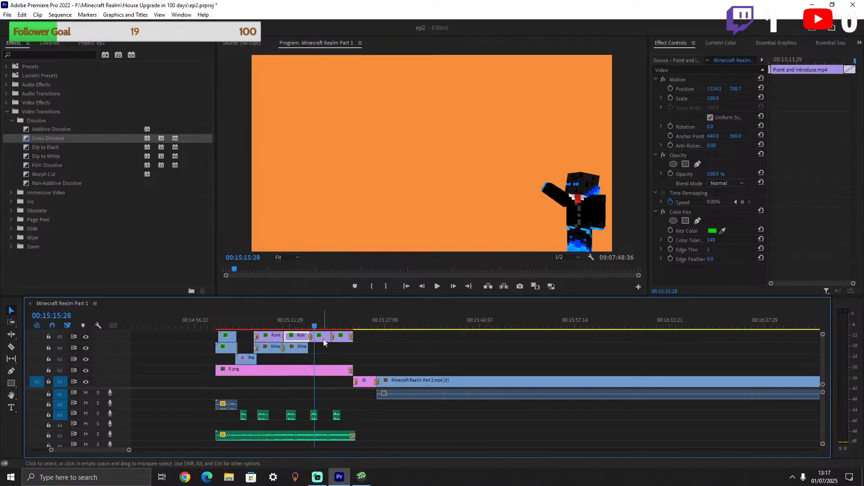
{"action": "left_click", "coordinate": [324, 339]}
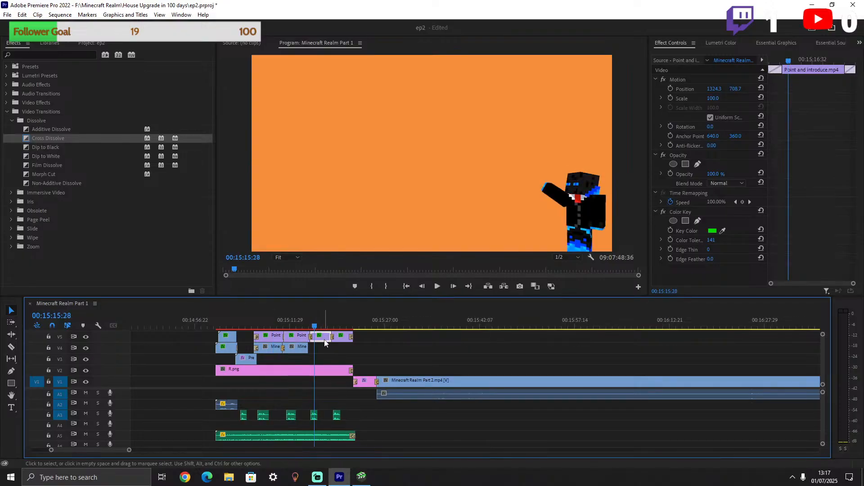
{"action": "left_click", "coordinate": [713, 251]}
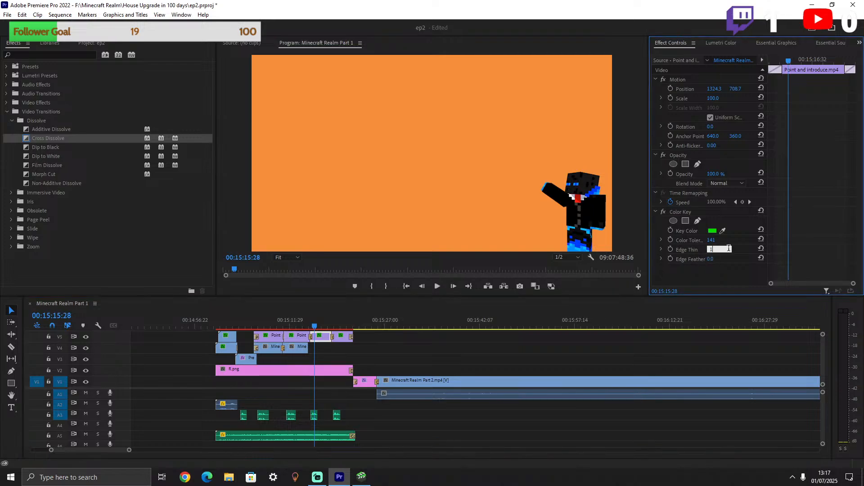
{"action": "type", "text": "1"}
{"action": "left_click", "coordinate": [713, 241]}
{"action": "type", "text": "1"}
Set the last Point and introduce clip's Color Key on V5 to Color Tolerance 149 and Edge Thin 1.
{"action": "left_click", "coordinate": [340, 323]}
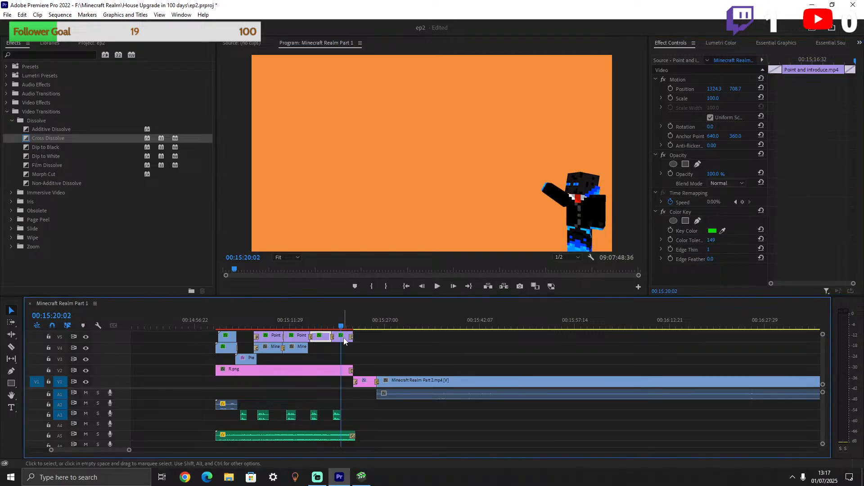
{"action": "left_click", "coordinate": [719, 242]}
{"action": "type", "text": "149"}
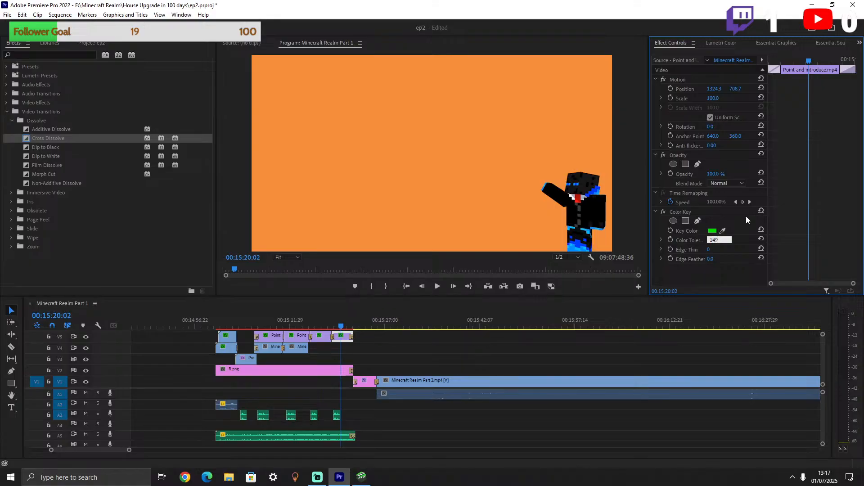
{"action": "key", "text": "Return"}
{"action": "left_click", "coordinate": [387, 346]}
{"action": "left_click", "coordinate": [347, 337]}
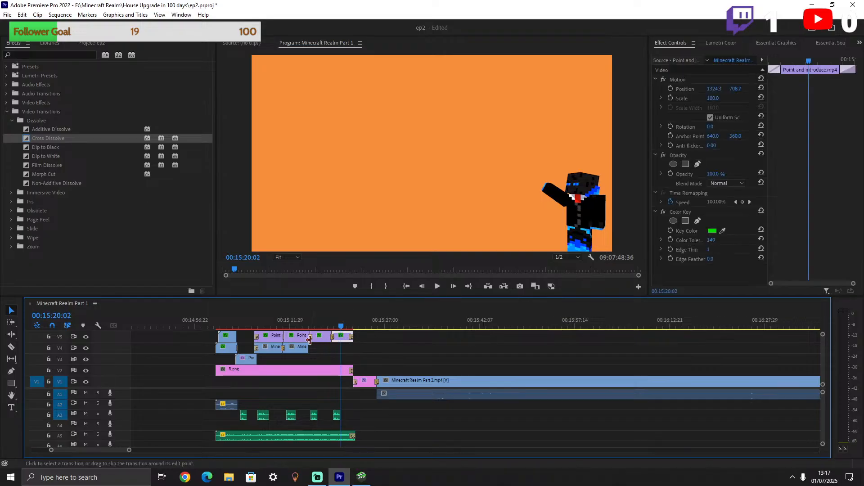
Set the first Point and introduce clip's Color Key on V5 to Color Tolerance 149 and Edge Thin 1.
{"action": "left_click", "coordinate": [270, 336]}
{"action": "left_click", "coordinate": [711, 249]}
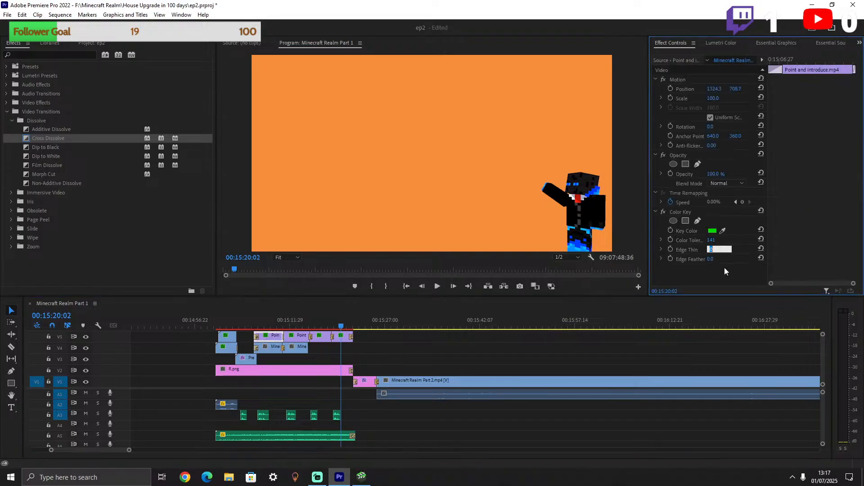
{"action": "type", "text": "1"}
Play back the intro around the second Point and introduce clip to check the keying over the gameplay.
{"action": "left_click", "coordinate": [296, 326]}
{"action": "mouse_move", "coordinate": [292, 324]}
{"action": "left_mouse_down"}
{"action": "mouse_move", "coordinate": [304, 321]}
{"action": "mouse_move", "coordinate": [263, 313]}
{"action": "mouse_move", "coordinate": [296, 312]}
{"action": "left_mouse_up"}
{"action": "key", "text": "space"}
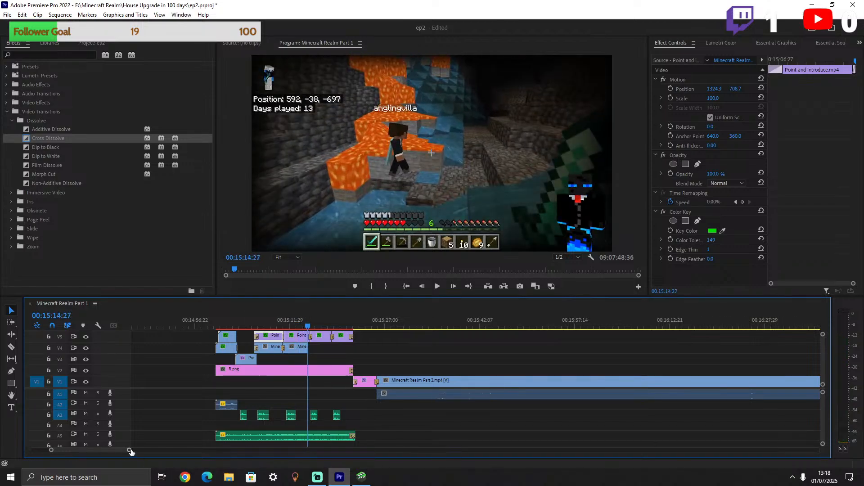
Copy the Minecraft Realm Part 1 gameplay clip at 00:05:49:06 on V2 and paste it onto V4 above the Part 2 footage.
{"action": "mouse_move", "coordinate": [129, 450]}
{"action": "left_mouse_down"}
{"action": "mouse_move", "coordinate": [163, 451]}
{"action": "mouse_move", "coordinate": [129, 449]}
{"action": "left_mouse_up"}
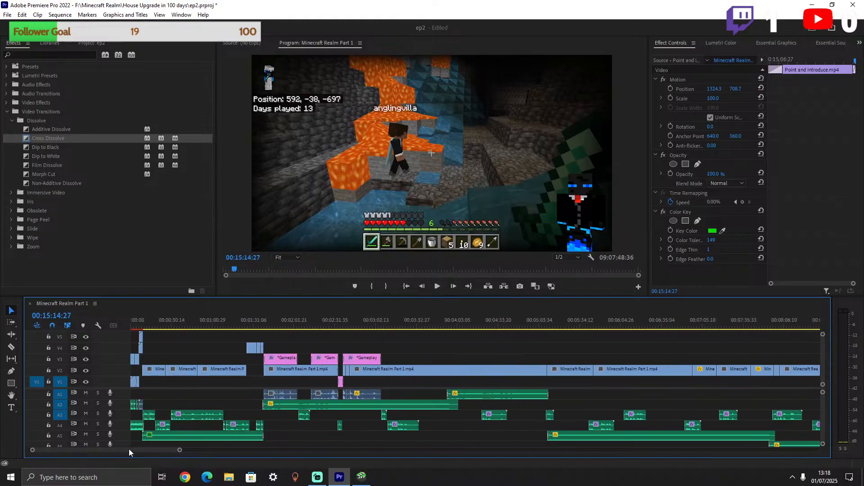
{"action": "left_click_drag", "start_coordinate": [180, 453], "coordinate": [324, 426]}
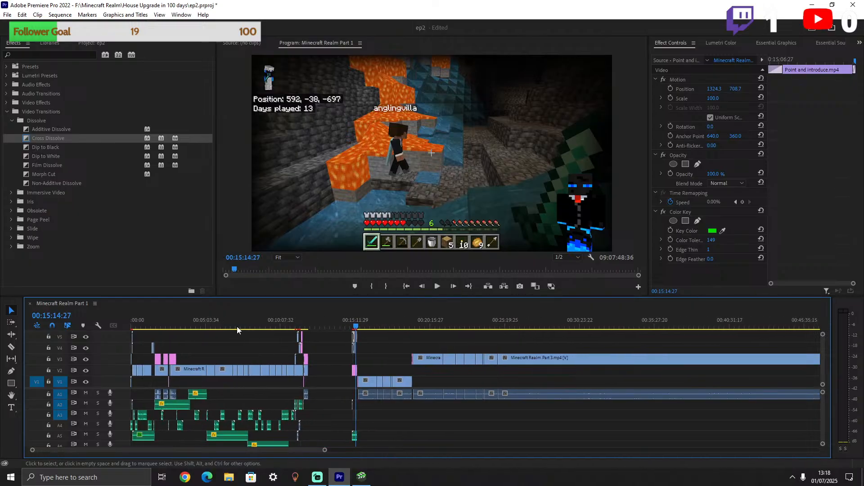
{"action": "left_click", "coordinate": [221, 330]}
{"action": "mouse_move", "coordinate": [221, 330]}
{"action": "left_mouse_down"}
{"action": "mouse_move", "coordinate": [284, 326]}
{"action": "mouse_move", "coordinate": [165, 324]}
{"action": "mouse_move", "coordinate": [217, 317]}
{"action": "left_mouse_up"}
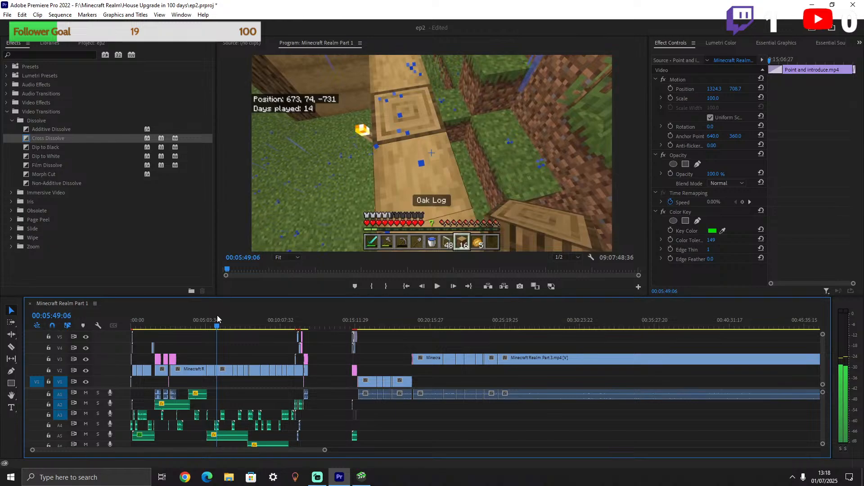
{"action": "left_click", "coordinate": [222, 370]}
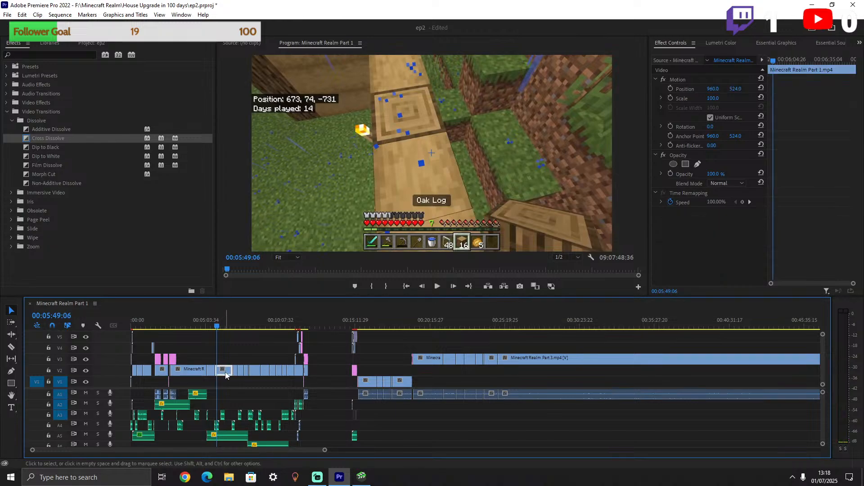
{"action": "scroll", "coordinate": [346, 387], "scroll_direction": "down", "scroll_amount": 5}
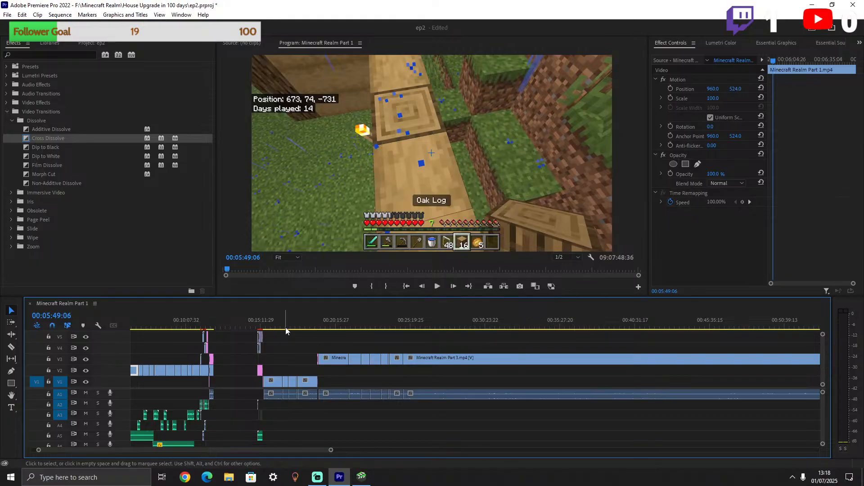
{"action": "left_click", "coordinate": [286, 330]}
{"action": "key", "text": "ctrl+v"}
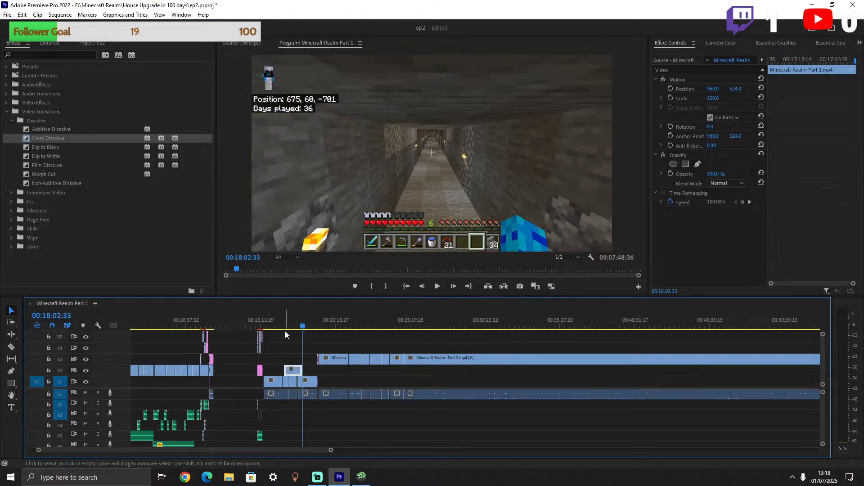
{"action": "left_click_drag", "start_coordinate": [291, 370], "coordinate": [292, 348]}
Copy the farming gameplay clip at 00:09:39:18 on V2 and place the copy on V4 after the first pasted clip.
{"action": "scroll", "coordinate": [283, 363], "scroll_direction": "up", "scroll_amount": 3}
{"action": "left_click", "coordinate": [277, 327]}
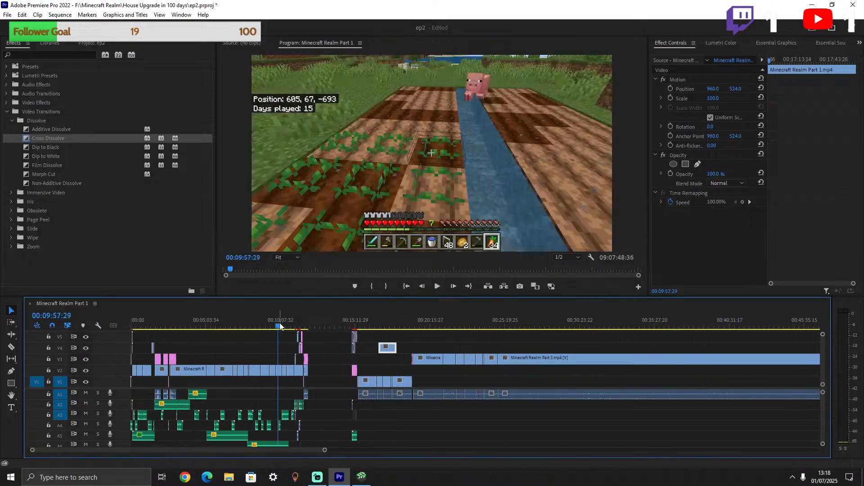
{"action": "left_click_drag", "start_coordinate": [279, 323], "coordinate": [275, 324]}
{"action": "left_click", "coordinate": [273, 372]}
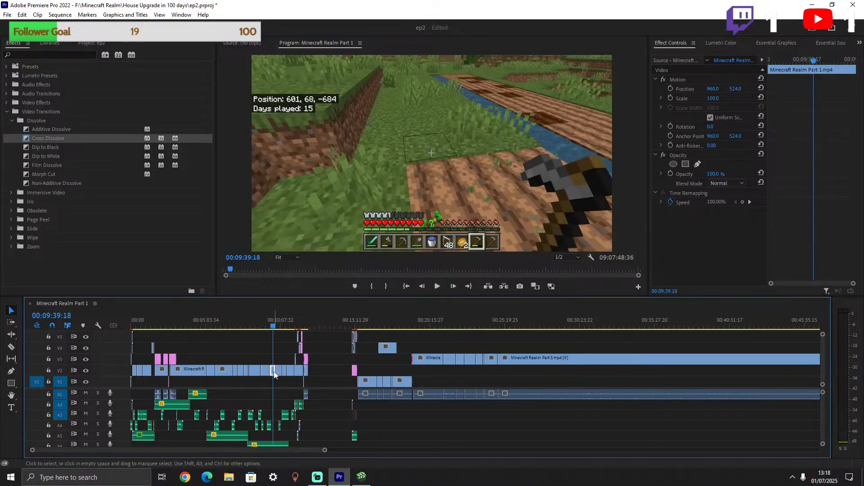
{"action": "left_click", "coordinate": [406, 326]}
{"action": "left_click_drag", "start_coordinate": [404, 373], "coordinate": [403, 348]}
Move both pasted gameplay clips back to the intro, butting the longer one against the last intro gameplay clip on V4.
{"action": "left_click", "coordinate": [385, 325]}
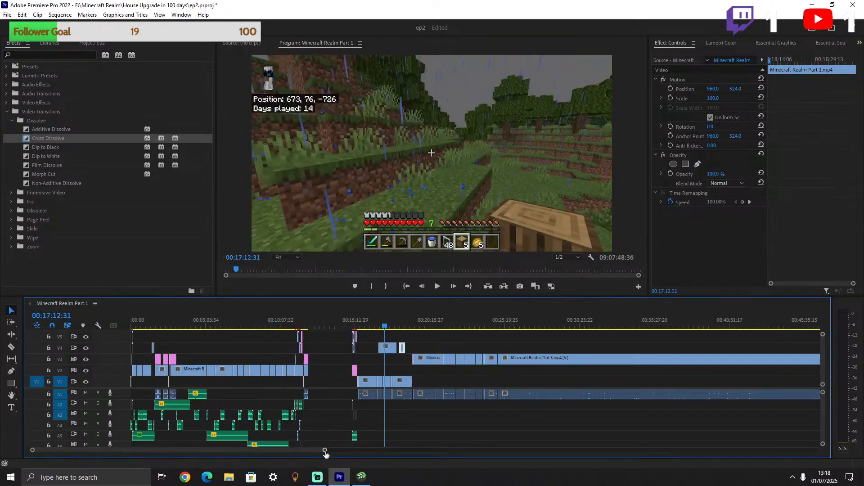
{"action": "left_click_drag", "start_coordinate": [325, 450], "coordinate": [290, 451]}
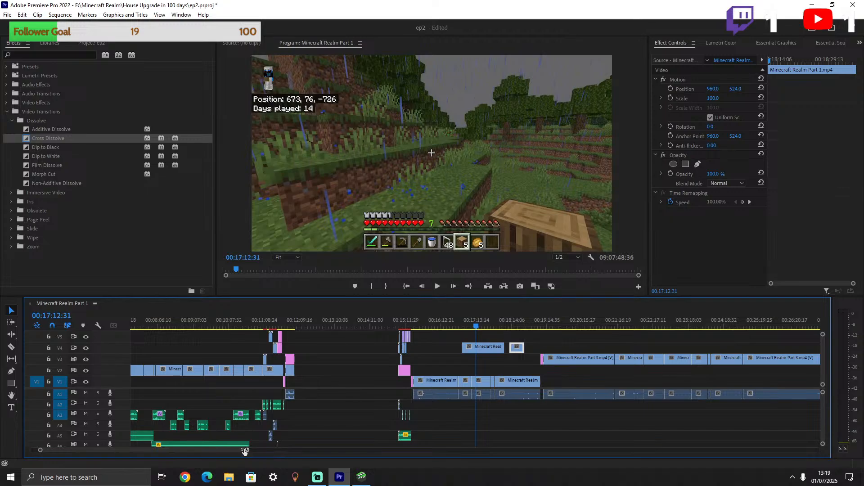
{"action": "left_click_drag", "start_coordinate": [245, 451], "coordinate": [186, 450]}
{"action": "left_click", "coordinate": [439, 327]}
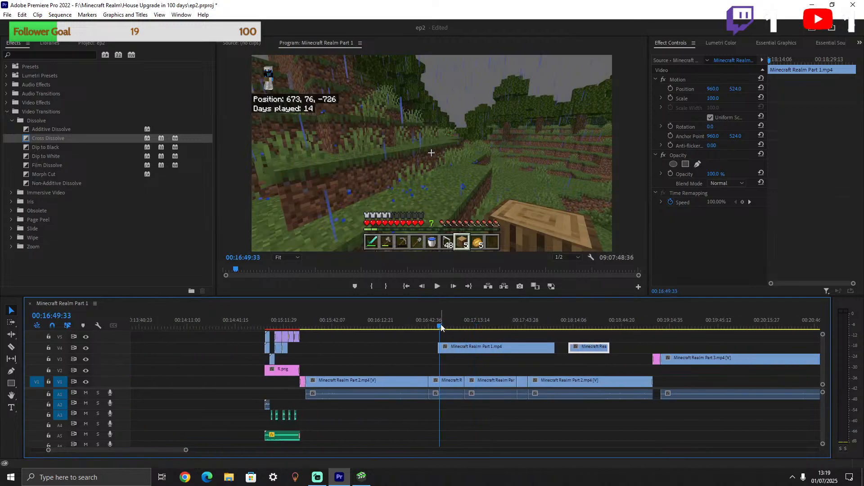
{"action": "left_click_drag", "start_coordinate": [441, 327], "coordinate": [284, 313]}
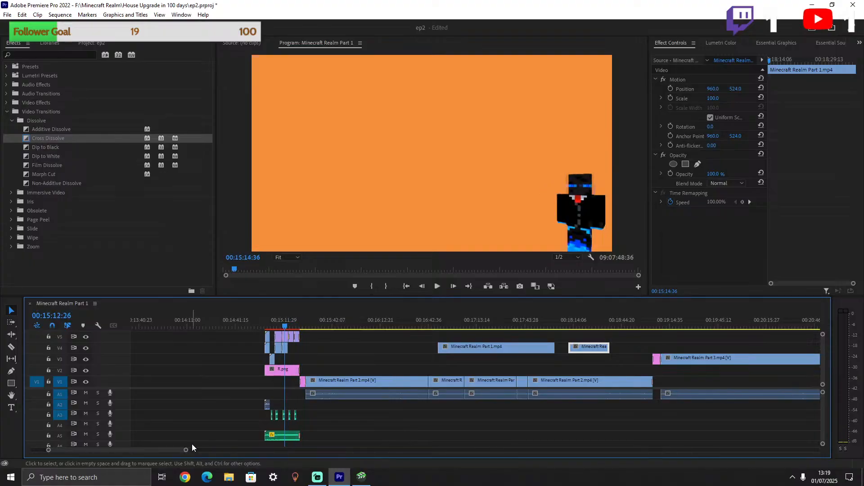
{"action": "left_click_drag", "start_coordinate": [185, 450], "coordinate": [179, 449]}
{"action": "left_click_drag", "start_coordinate": [703, 349], "coordinate": [524, 344]}
{"action": "left_click_drag", "start_coordinate": [522, 347], "coordinate": [376, 357]}
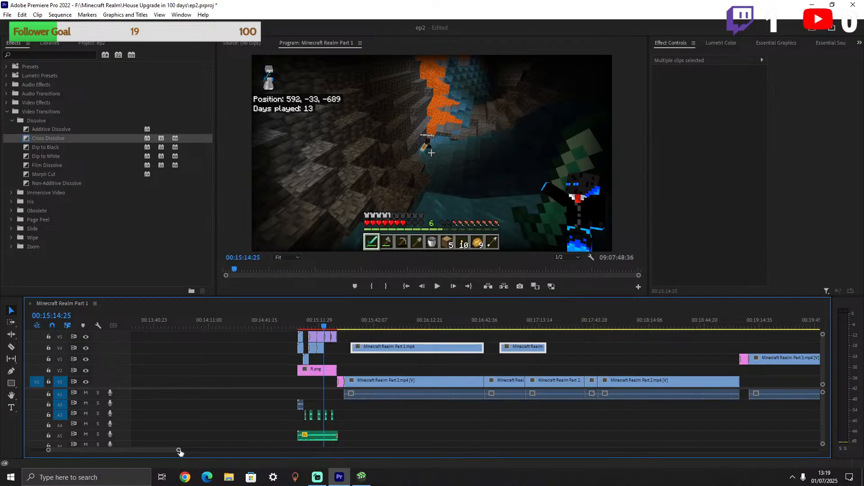
{"action": "left_click_drag", "start_coordinate": [180, 451], "coordinate": [149, 450]}
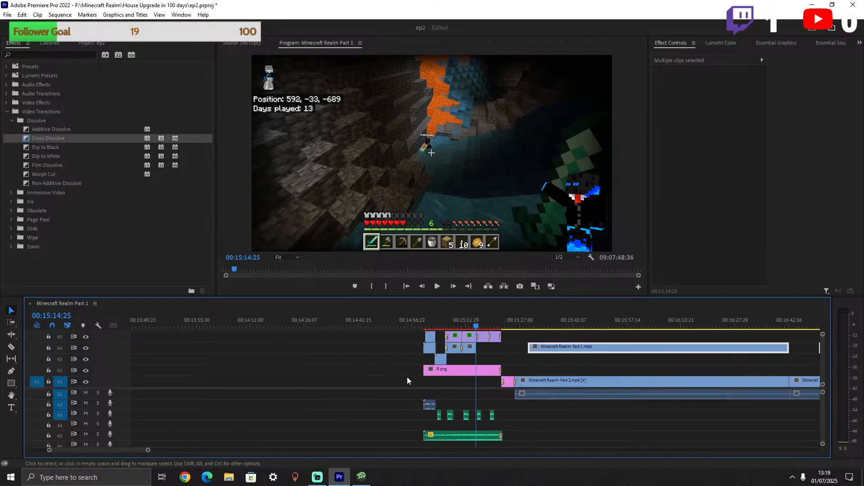
{"action": "left_click_drag", "start_coordinate": [558, 348], "coordinate": [418, 362]}
Add a Cross Dissolve where the moved gameplay clip begins on V4 and play it back from 00:15:11:19.
{"action": "left_click", "coordinate": [464, 321]}
{"action": "left_click_drag", "start_coordinate": [37, 139], "coordinate": [477, 349]}
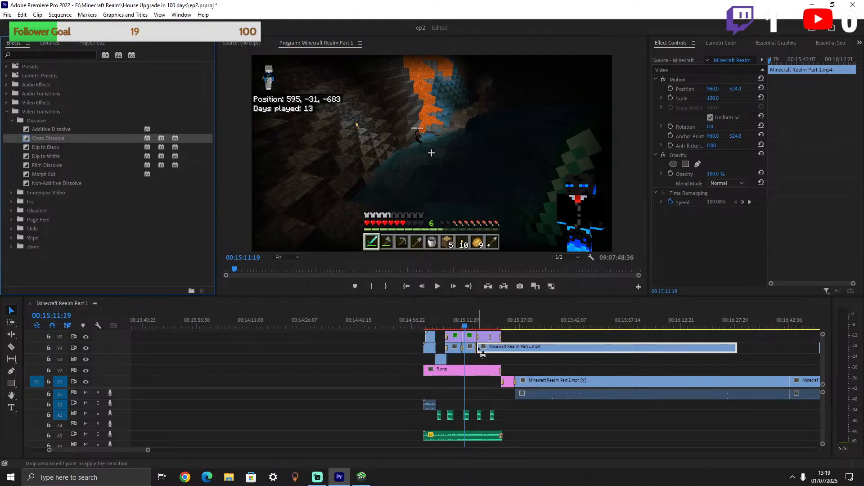
{"action": "key", "text": "space"}
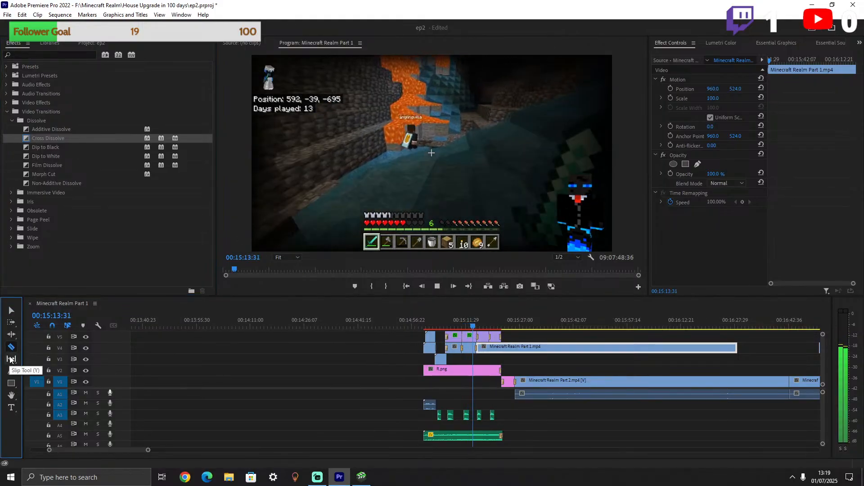
Split the long V4 gameplay clip at the start of the last Point and introduce clip and remove the remainder.
{"action": "left_click", "coordinate": [13, 346]}
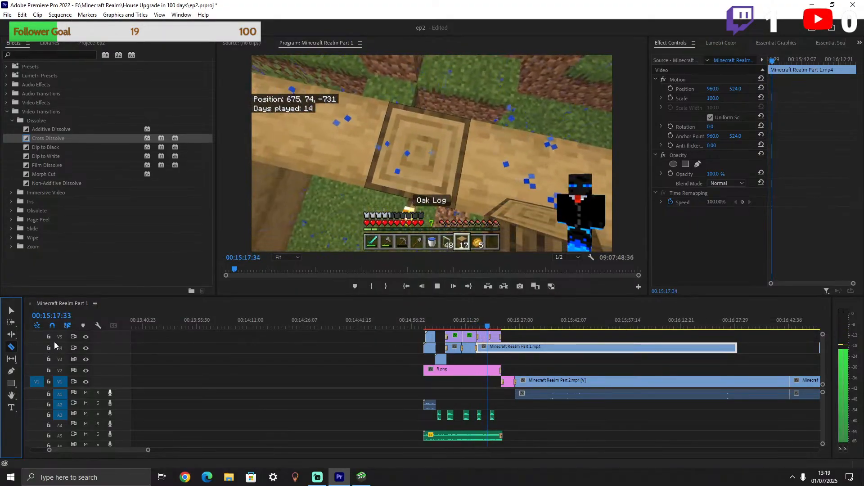
{"action": "key", "text": "space"}
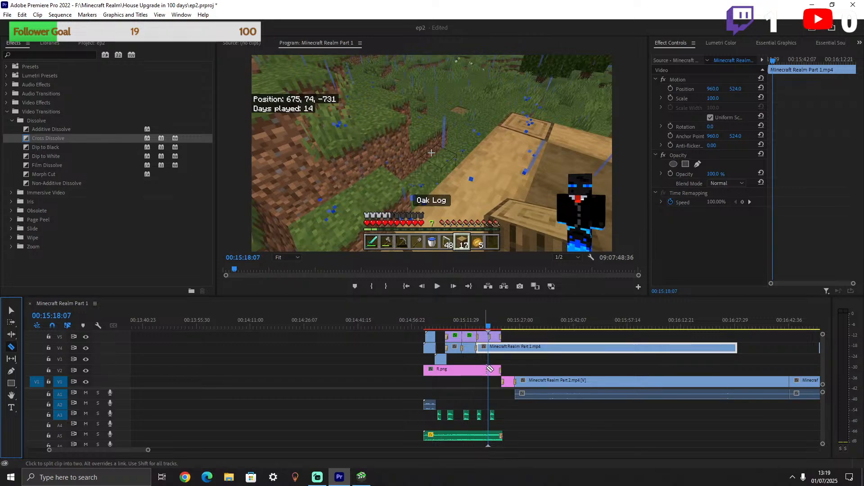
{"action": "key", "text": "space"}
{"action": "left_click", "coordinate": [495, 348]}
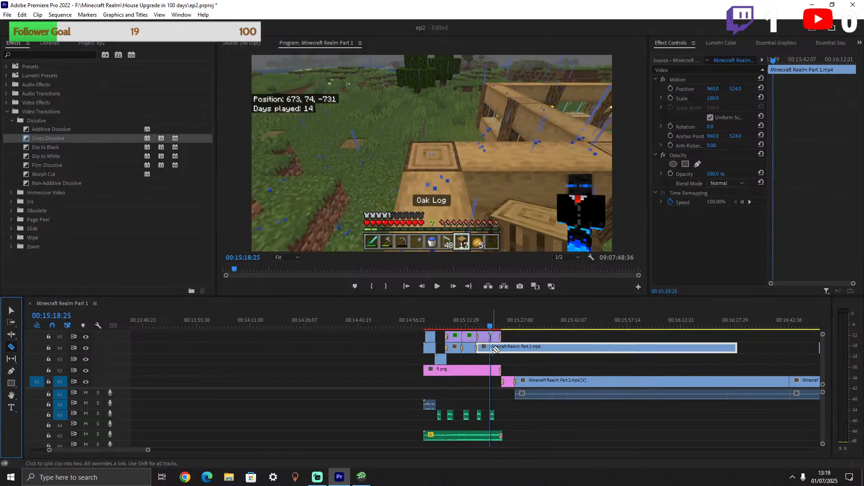
{"action": "key", "text": "v"}
{"action": "left_click", "coordinate": [618, 349]}
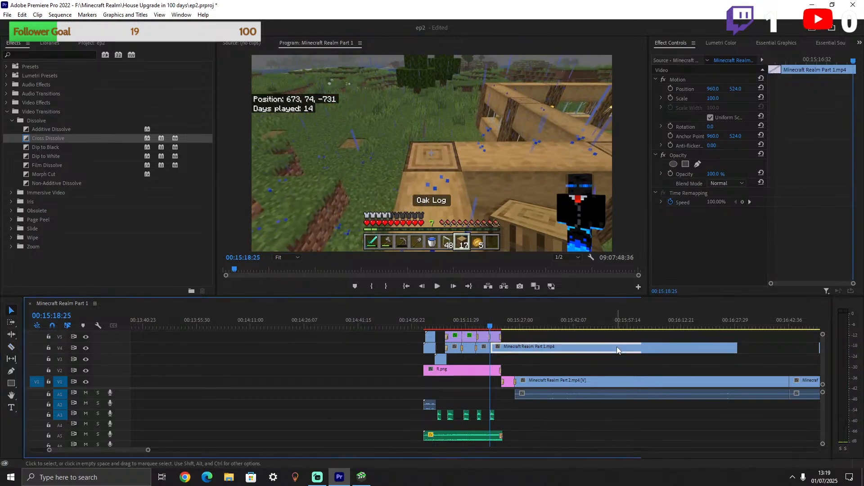
Place the farming clip directly after the shortened gameplay on V4, cut it at the end of R.png and delete the excess.
{"action": "left_click_drag", "start_coordinate": [617, 350], "coordinate": [361, 350]}
{"action": "left_click", "coordinate": [329, 321]}
{"action": "left_click", "coordinate": [10, 349]}
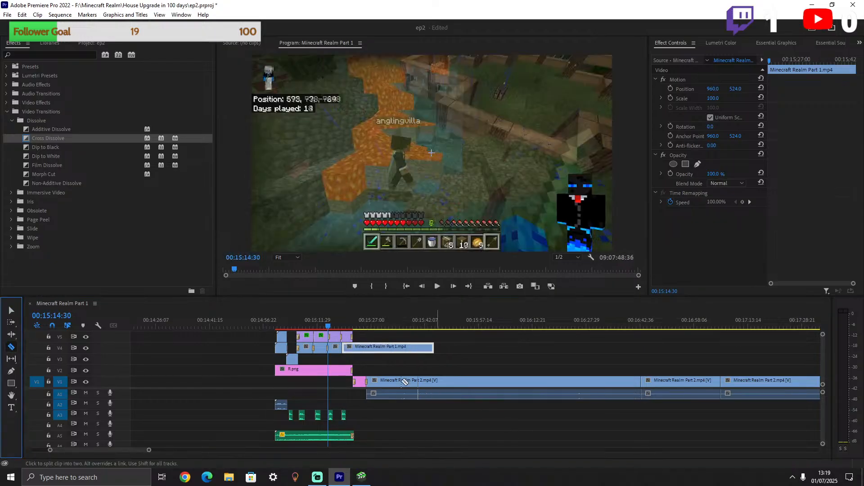
{"action": "left_click", "coordinate": [353, 347]}
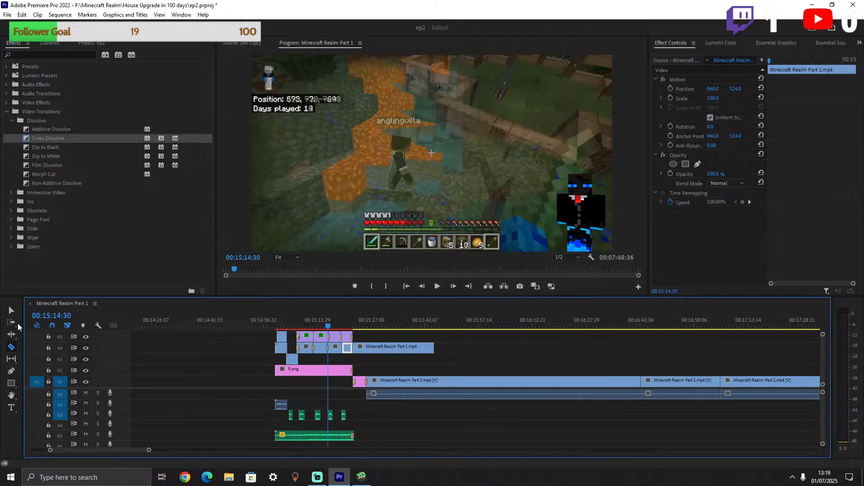
{"action": "key", "text": "v"}
{"action": "left_click", "coordinate": [376, 350]}
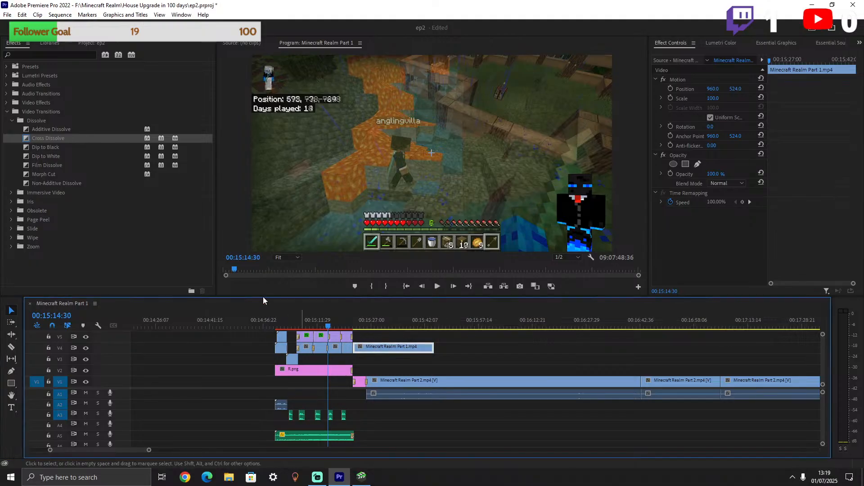
{"action": "key", "text": "Delete"}
Add Cross Dissolve and Dip to Black transitions to the last gameplay clip on V4 and play through to the Day 36 title.
{"action": "left_click_drag", "start_coordinate": [59, 138], "coordinate": [349, 346]}
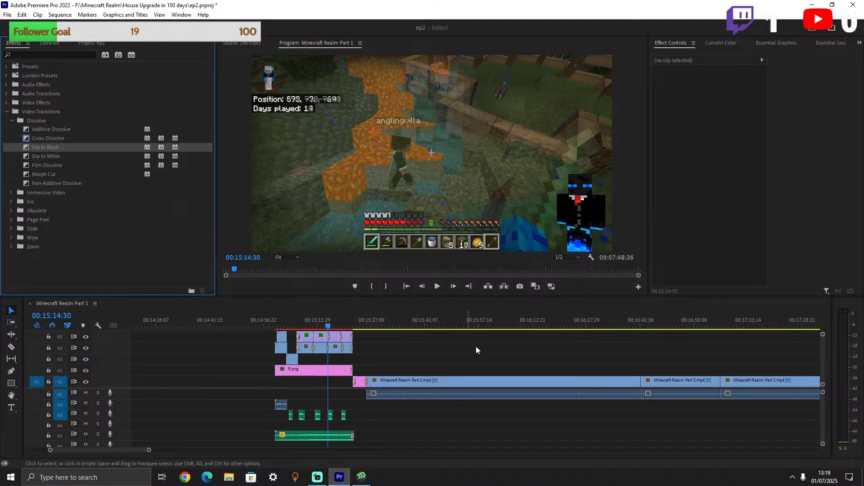
{"action": "key", "text": "space"}
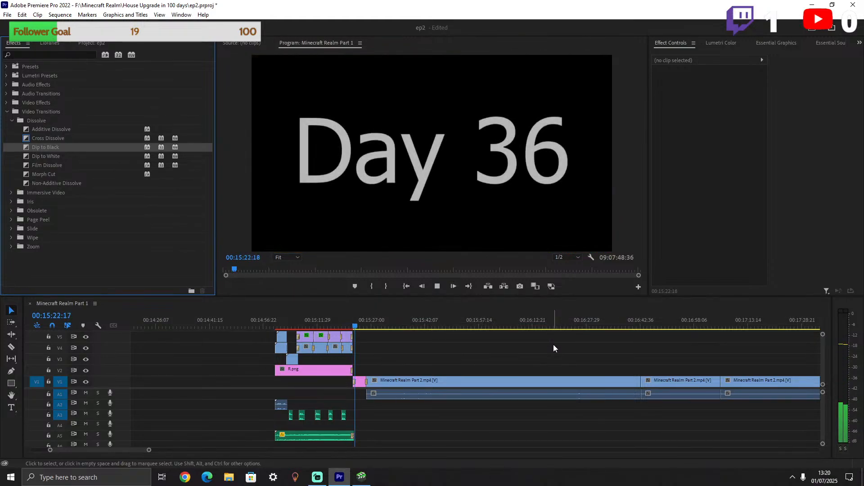
{"action": "key", "text": "space"}
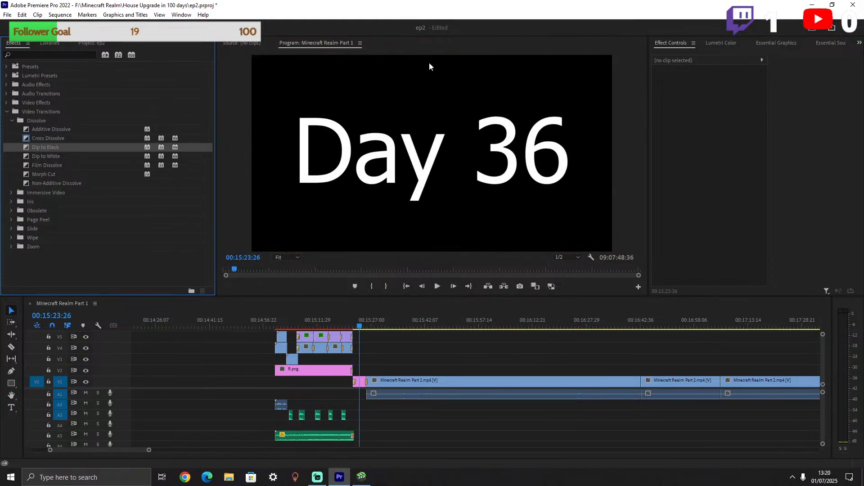
Save the project and play the whole sequence from 00:00:00:00 to review the episode.
{"action": "left_click", "coordinate": [6, 15]}
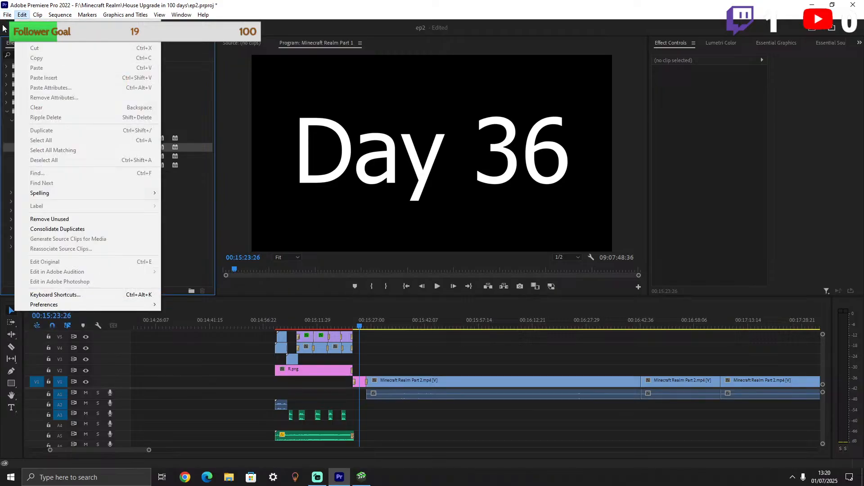
{"action": "left_click", "coordinate": [24, 126]}
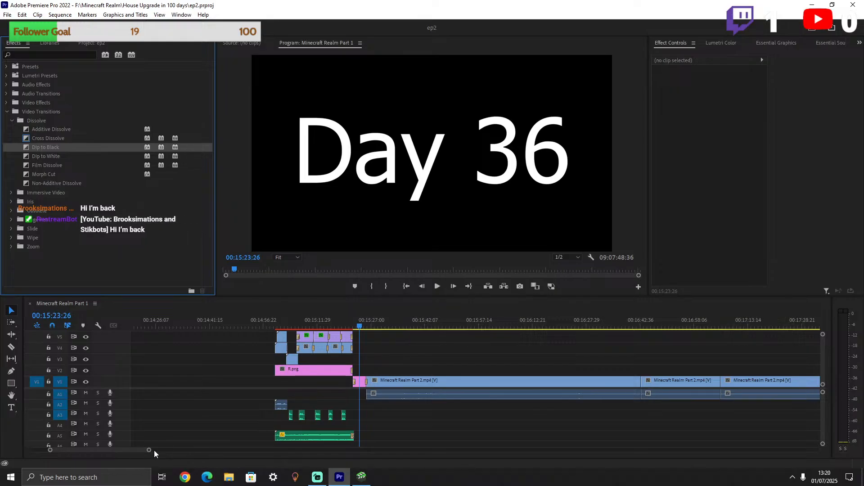
{"action": "left_click_drag", "start_coordinate": [150, 450], "coordinate": [259, 453]}
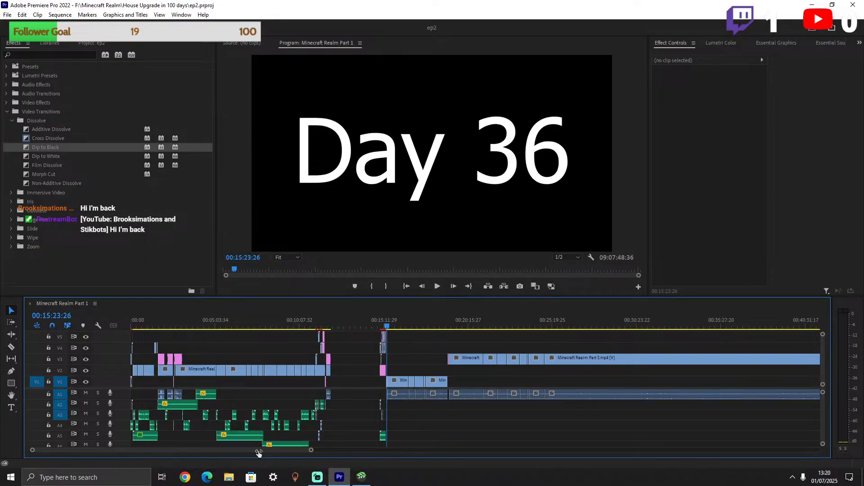
{"action": "left_click_drag", "start_coordinate": [259, 454], "coordinate": [254, 451]}
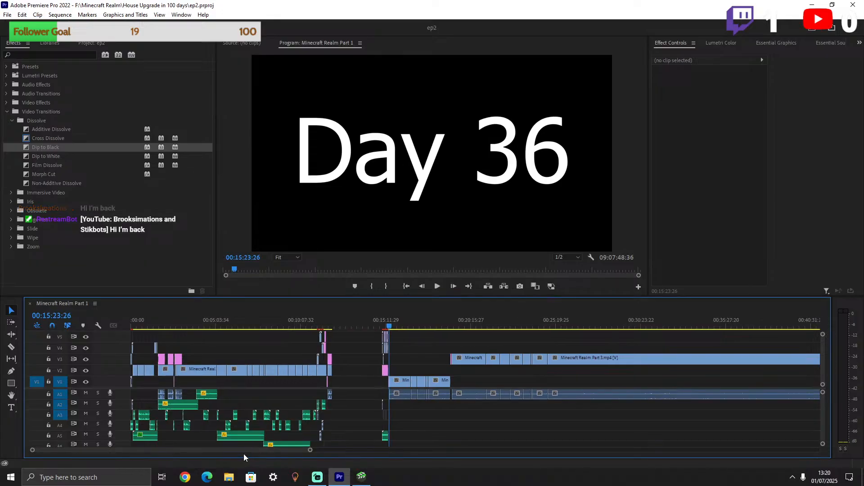
{"action": "left_click_drag", "start_coordinate": [396, 330], "coordinate": [100, 334]}
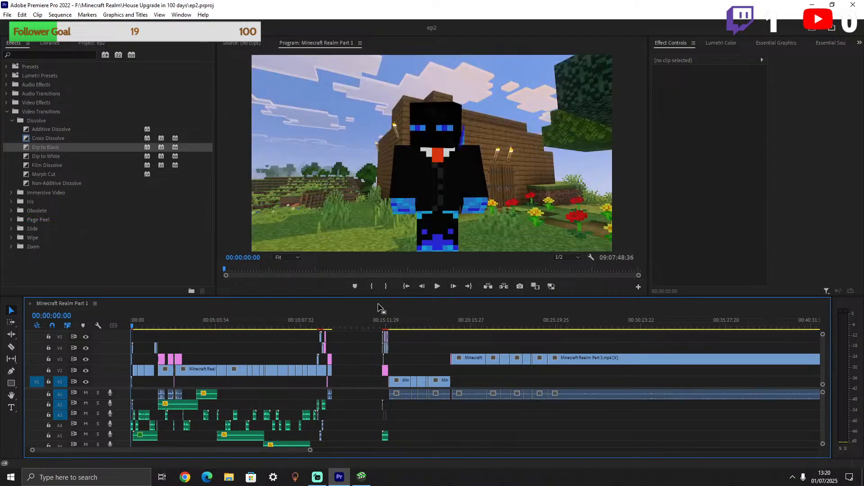
{"action": "left_click", "coordinate": [437, 287]}
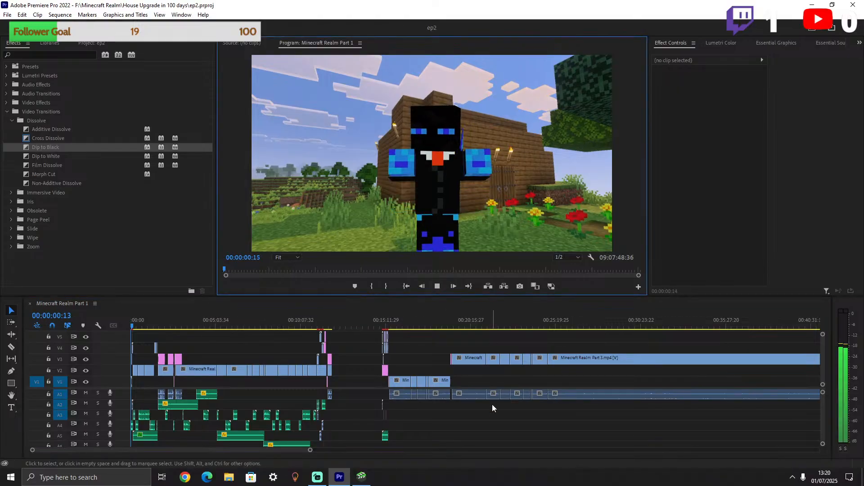
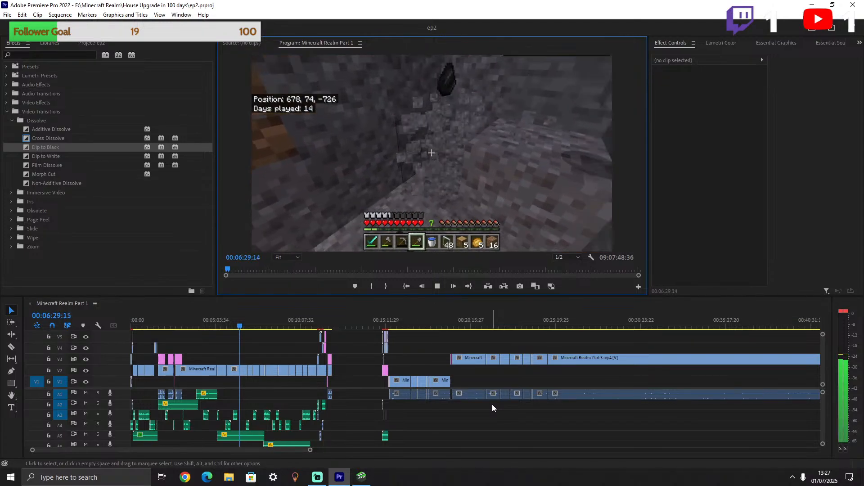
Review the sequence from 00:11:02:34 to the end of its first section at 00:12:02:36, and save the project.
{"action": "key", "text": "space"}
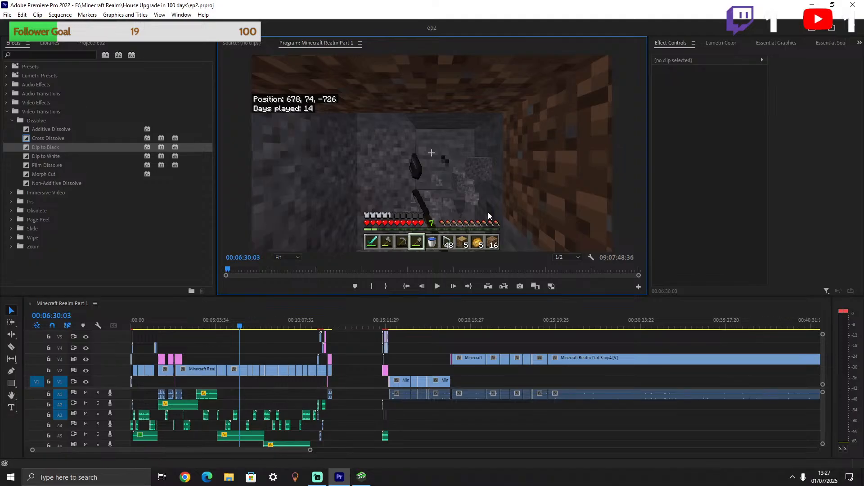
{"action": "left_click", "coordinate": [316, 320]}
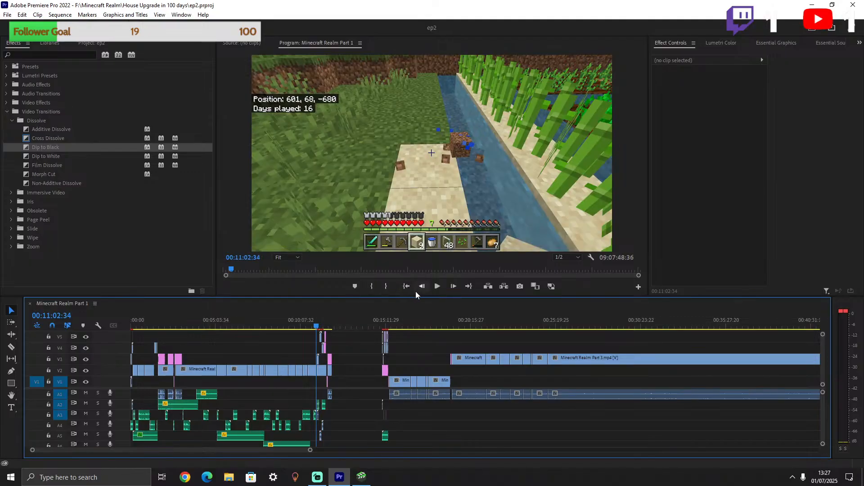
{"action": "left_click", "coordinate": [438, 287]}
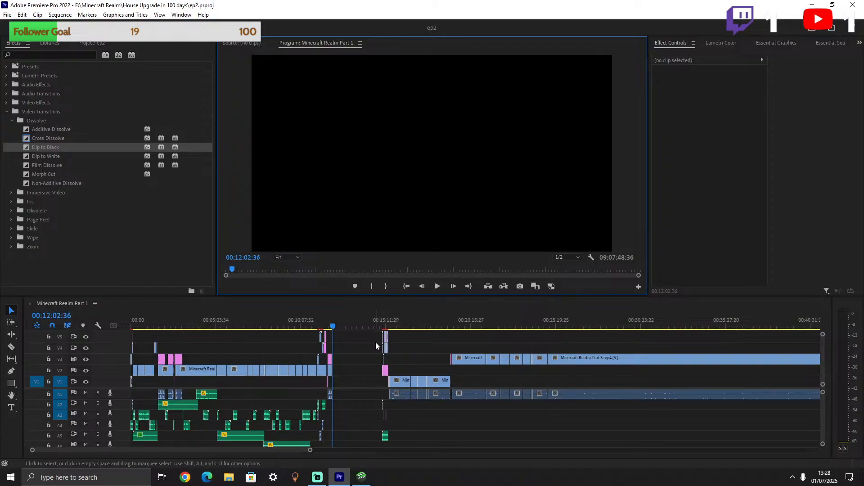
{"action": "left_click", "coordinate": [7, 16]}
{"action": "left_click", "coordinate": [30, 126]}
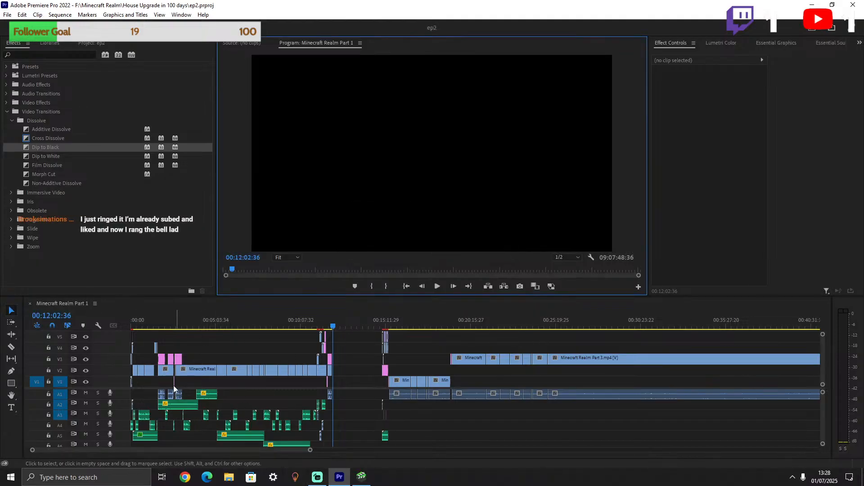
Play the keyed intro section from 00:14:53:00 through the Day 36 title.
{"action": "left_click", "coordinate": [352, 328]}
{"action": "left_click_drag", "start_coordinate": [355, 330], "coordinate": [383, 323]}
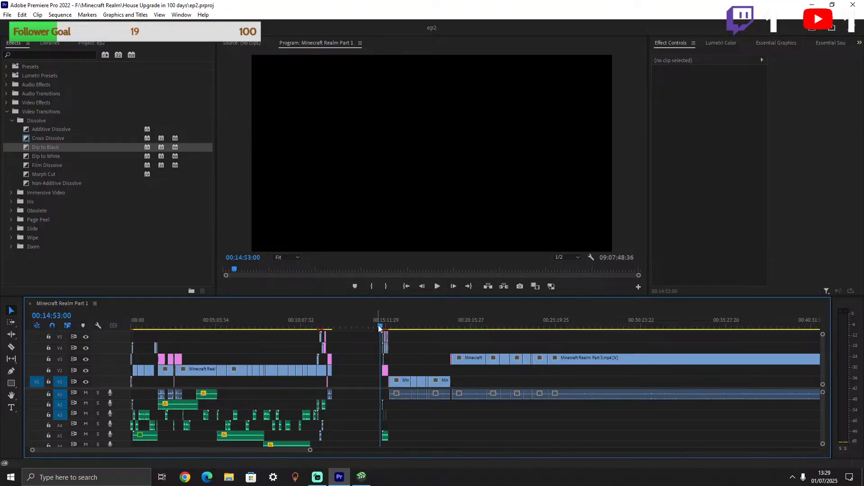
{"action": "left_click", "coordinate": [438, 287]}
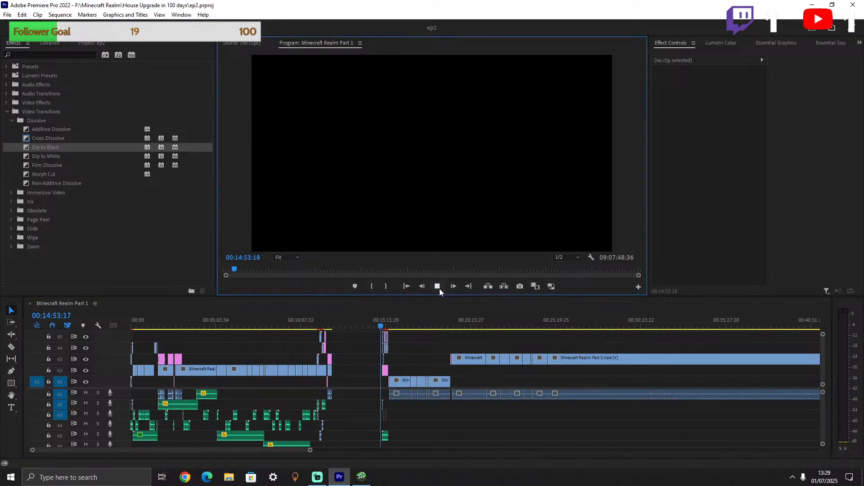
{"action": "left_click", "coordinate": [437, 287]}
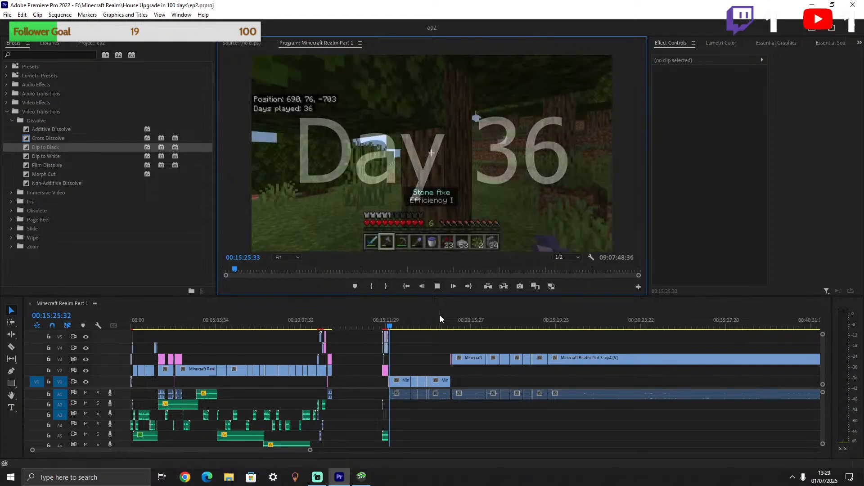
{"action": "key", "text": "space"}
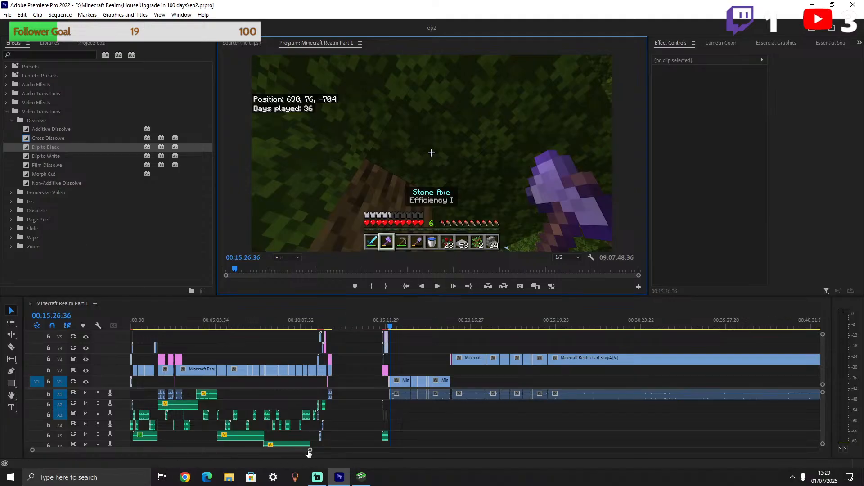
Record a voice-over on A2 from 00:18:49:06 to 00:19:02:36, and play on past the Day 49 title.
{"action": "left_click_drag", "start_coordinate": [310, 450], "coordinate": [678, 418]}
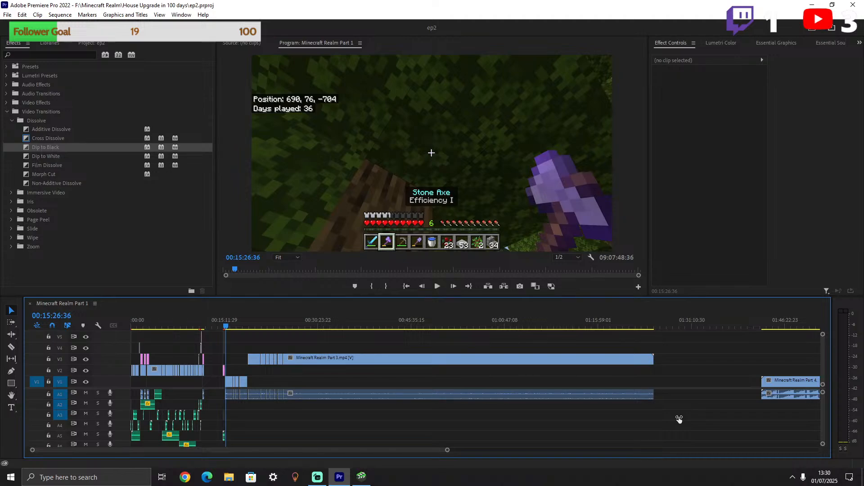
{"action": "left_click_drag", "start_coordinate": [679, 419], "coordinate": [612, 408]}
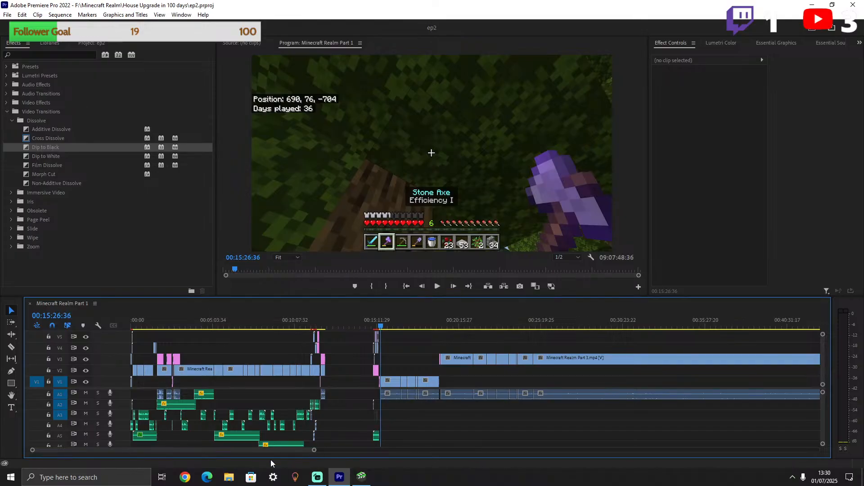
{"action": "left_click_drag", "start_coordinate": [314, 449], "coordinate": [260, 443]}
{"action": "scroll", "coordinate": [508, 399], "scroll_direction": "down", "scroll_amount": 4}
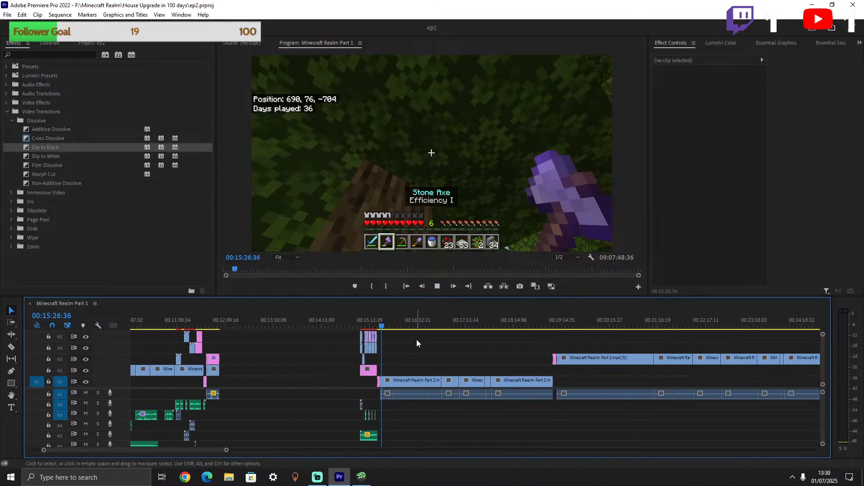
{"action": "key", "text": "space"}
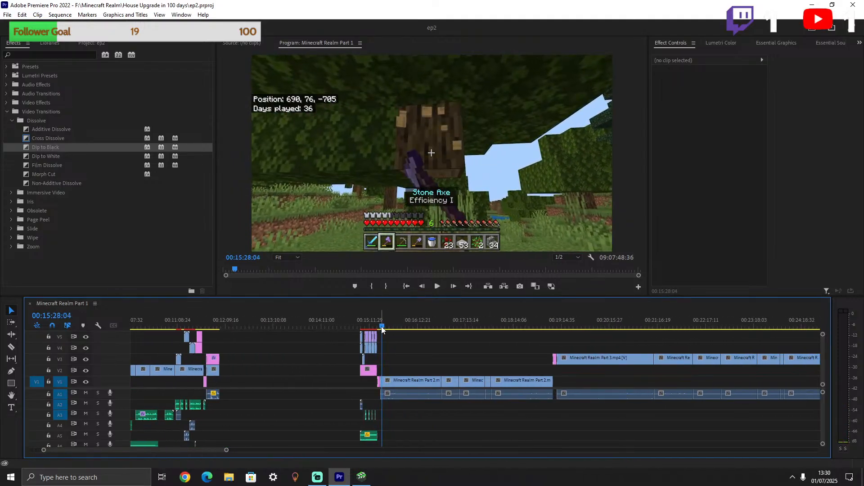
{"action": "left_click_drag", "start_coordinate": [383, 329], "coordinate": [559, 323]}
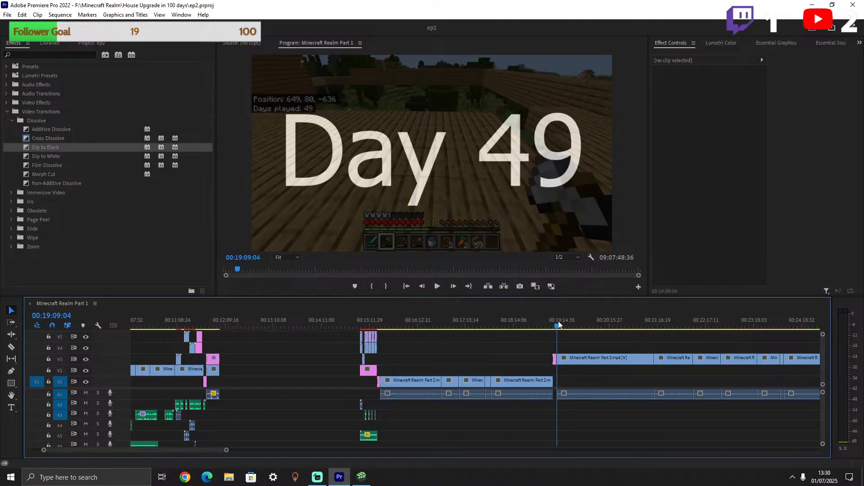
{"action": "left_click_drag", "start_coordinate": [558, 323], "coordinate": [541, 318]}
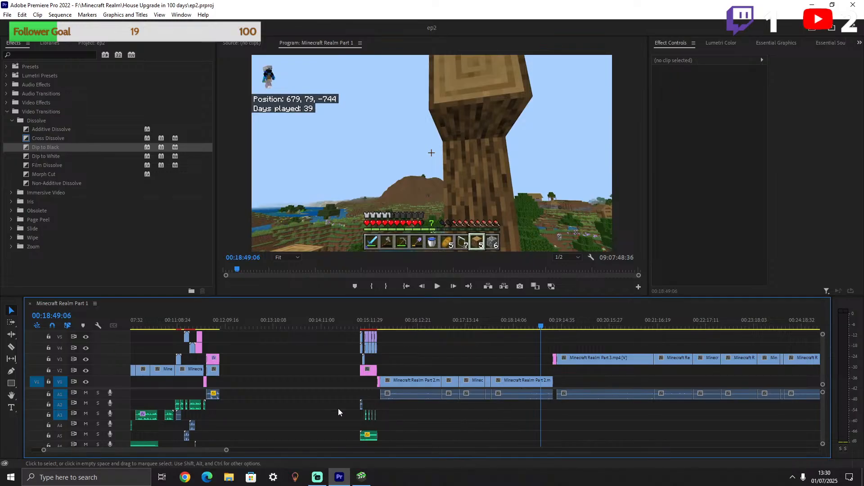
{"action": "left_click", "coordinate": [110, 404]}
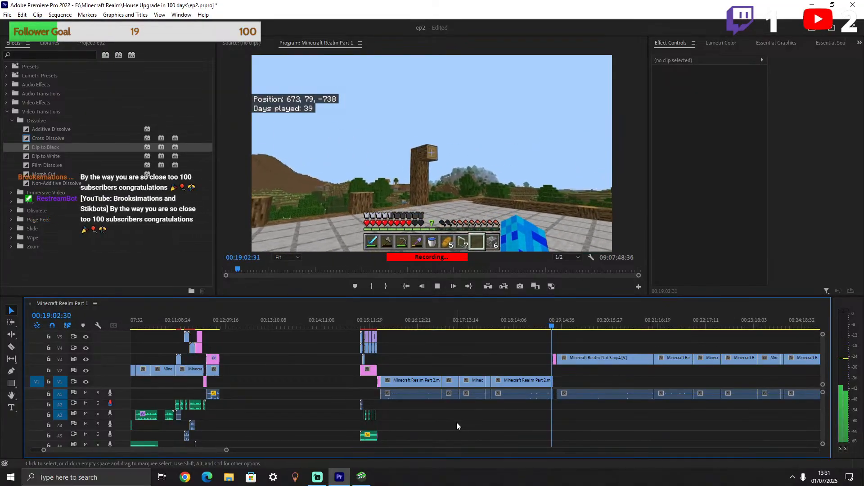
{"action": "key", "text": "space"}
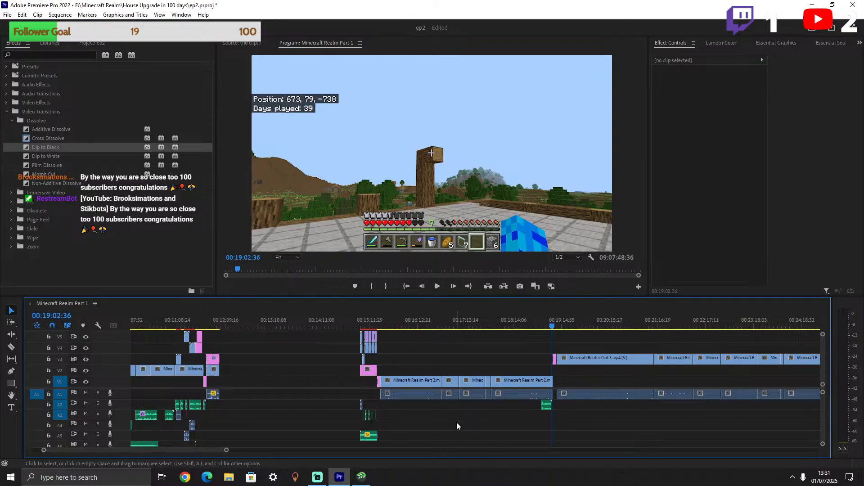
{"action": "key", "text": "space"}
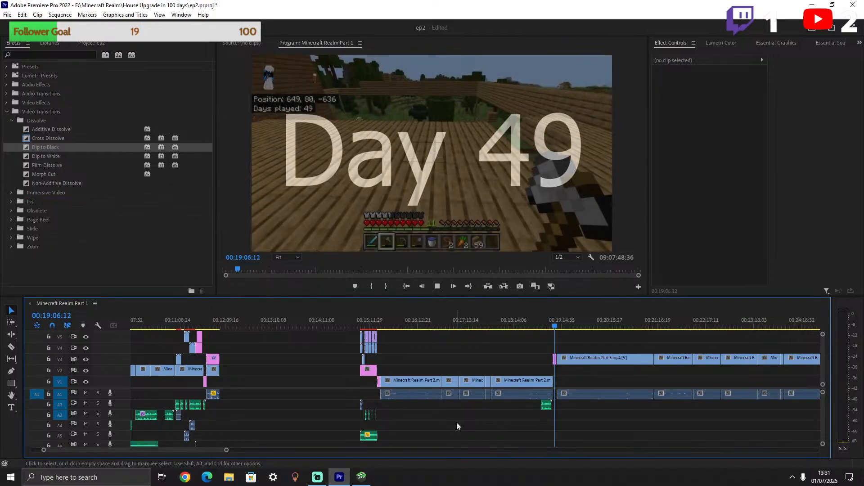
{"action": "key", "text": "space"}
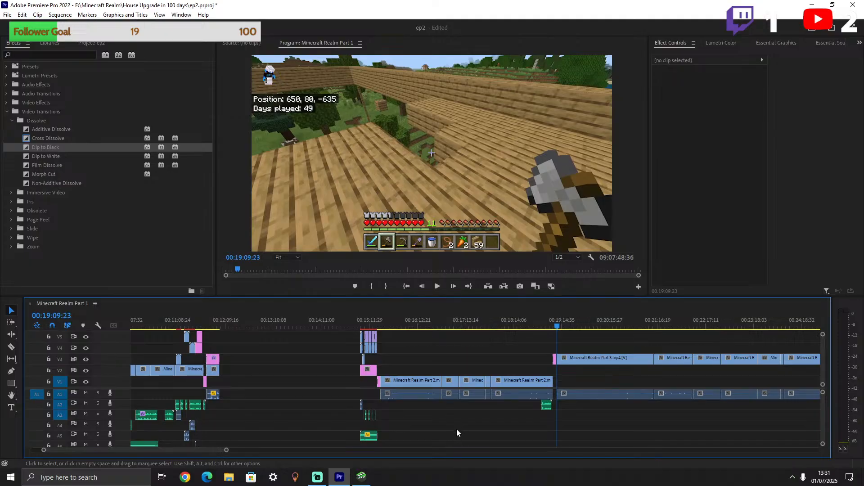
Record a short voice-over on A2 from 00:15:23:12 to 00:15:27:19, starting over the Day 36 title.
{"action": "left_click_drag", "start_coordinate": [558, 324], "coordinate": [375, 321]}
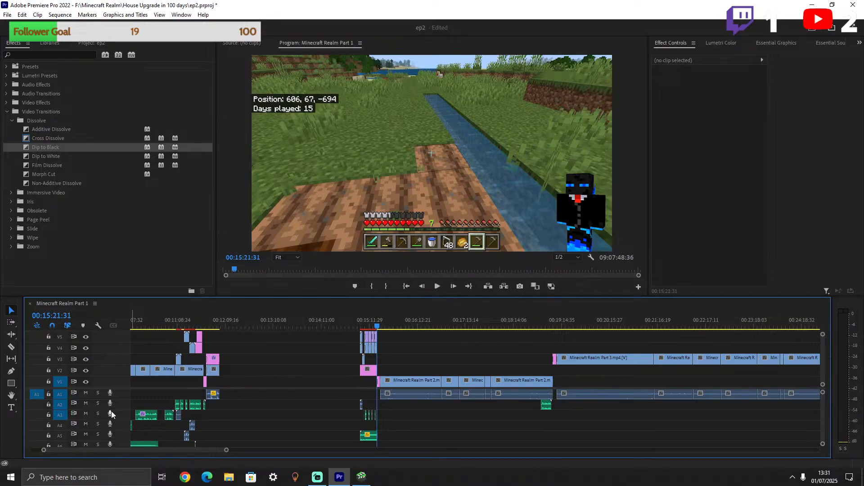
{"action": "key", "text": "space"}
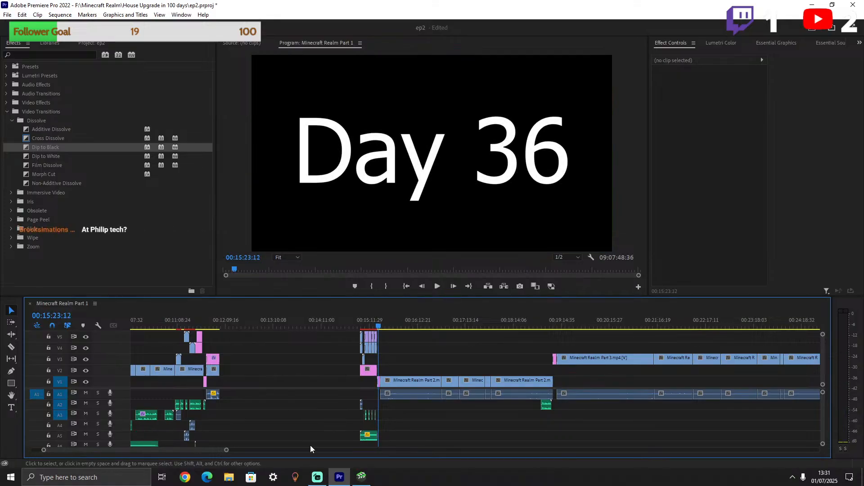
{"action": "left_click_drag", "start_coordinate": [226, 451], "coordinate": [178, 452]}
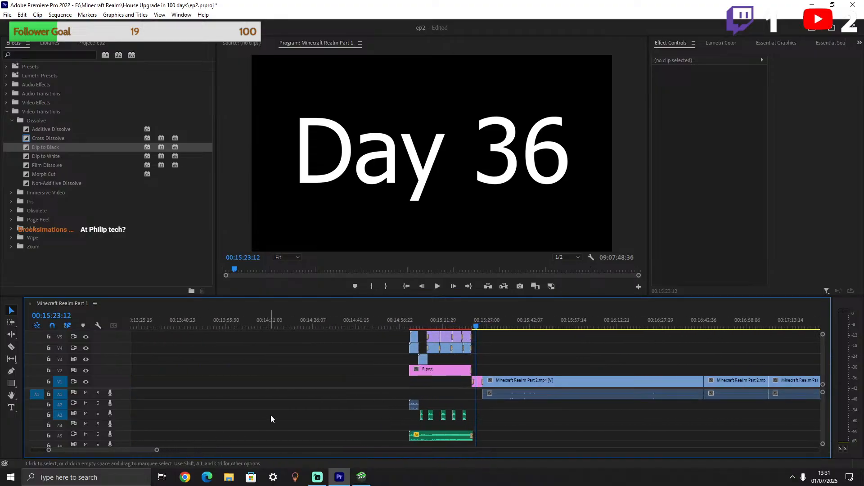
{"action": "left_click", "coordinate": [109, 403]}
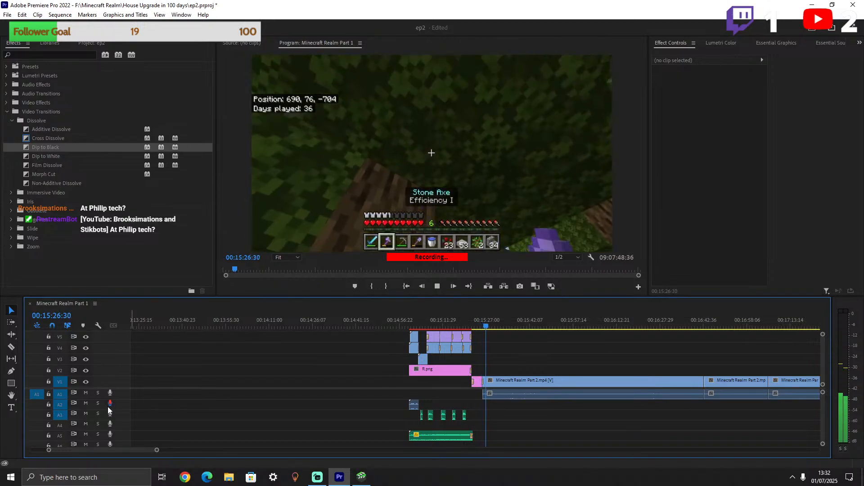
{"action": "left_click", "coordinate": [108, 406]}
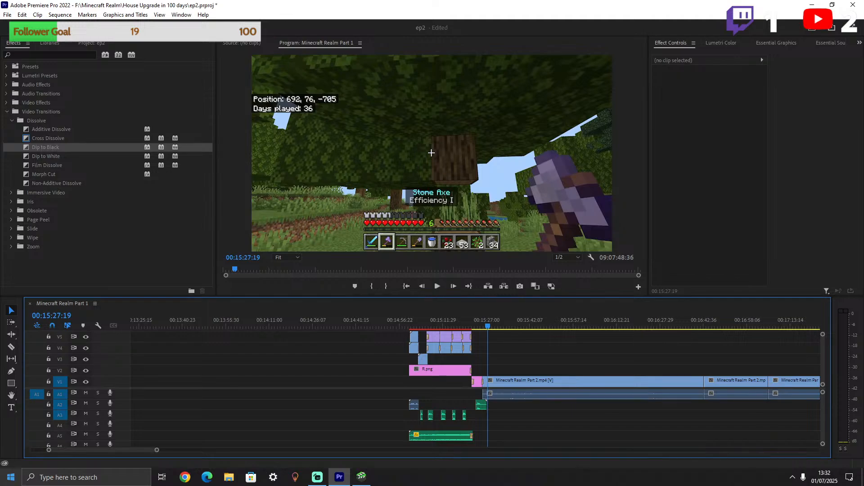
Shift the Day 36 voice-over clip slightly earlier on A2, closer to the title's start, and play it back.
{"action": "left_click", "coordinate": [472, 323]}
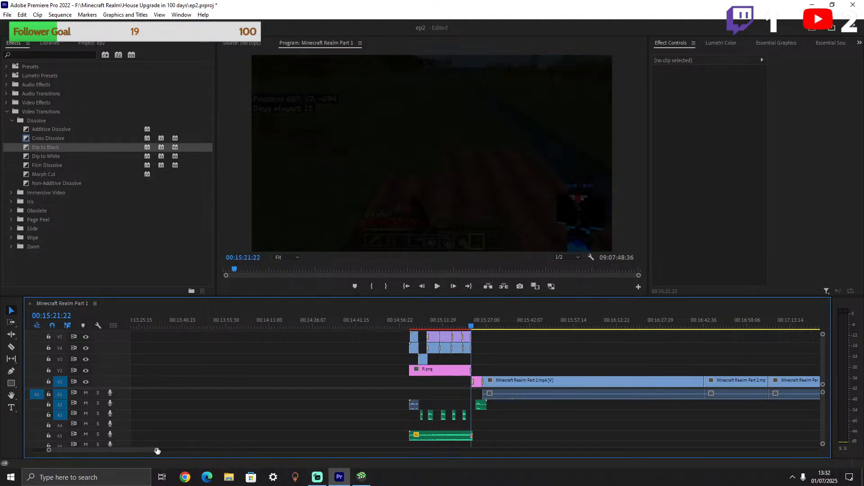
{"action": "left_click_drag", "start_coordinate": [156, 450], "coordinate": [98, 450]}
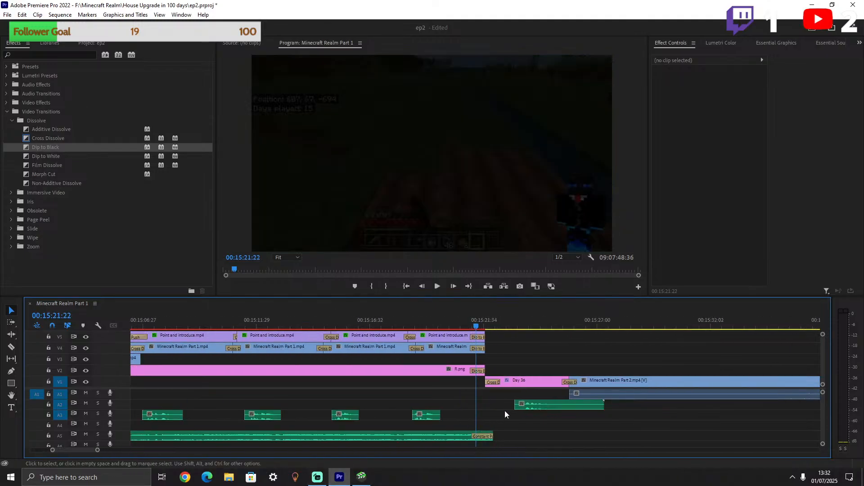
{"action": "left_click_drag", "start_coordinate": [531, 403], "coordinate": [517, 404]}
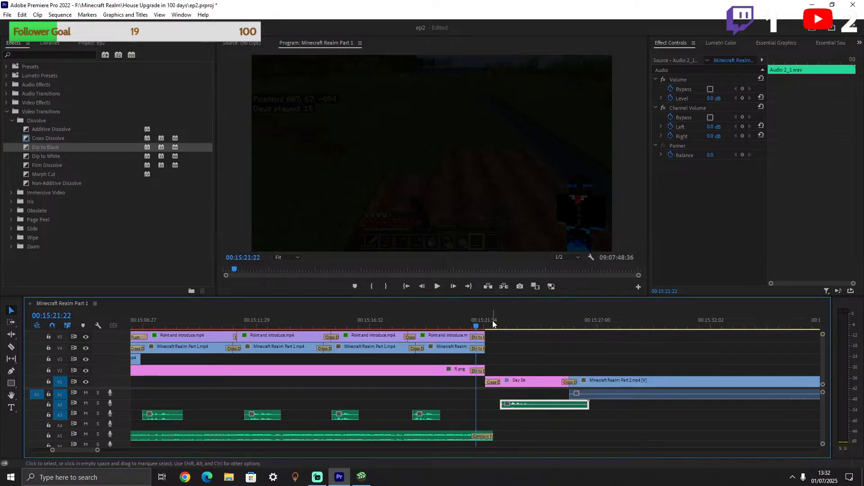
{"action": "key", "text": "space"}
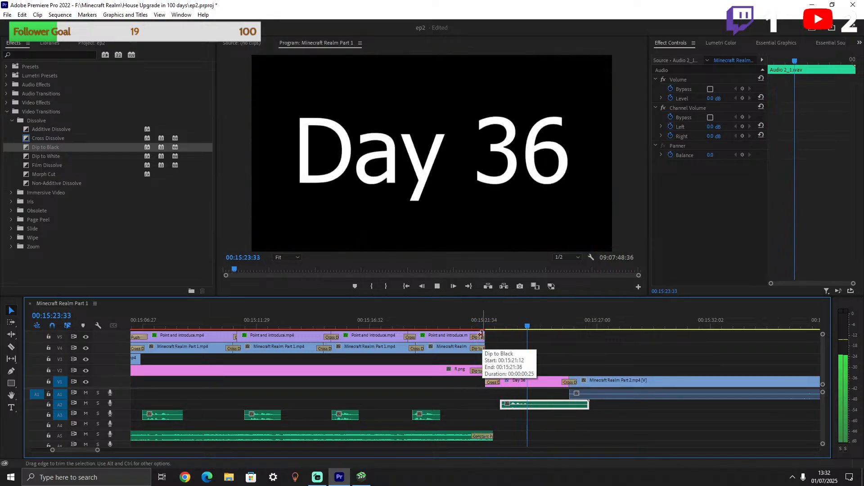
{"action": "key", "text": "space"}
Cut the Day 36 voice-over on A2 at 00:15:25:09 and delete the part after the cut.
{"action": "key", "text": "c"}
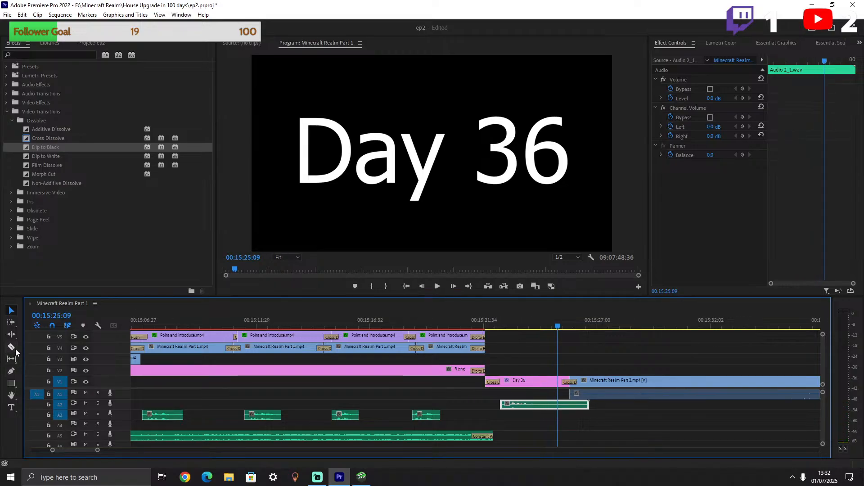
{"action": "left_click", "coordinate": [557, 403]}
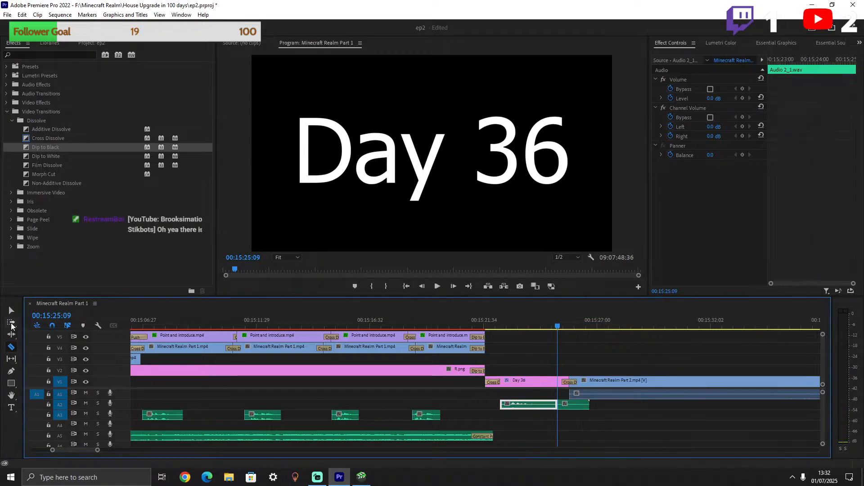
{"action": "key", "text": "v"}
{"action": "left_click", "coordinate": [576, 405]}
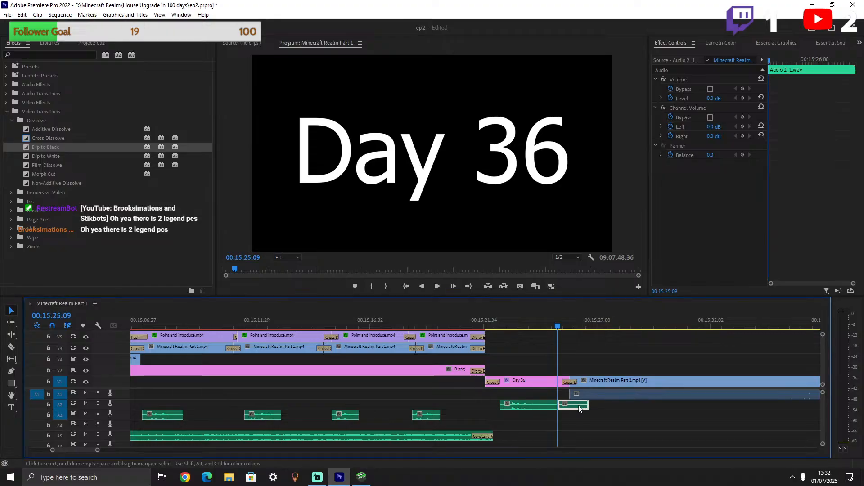
{"action": "key", "text": "Delete"}
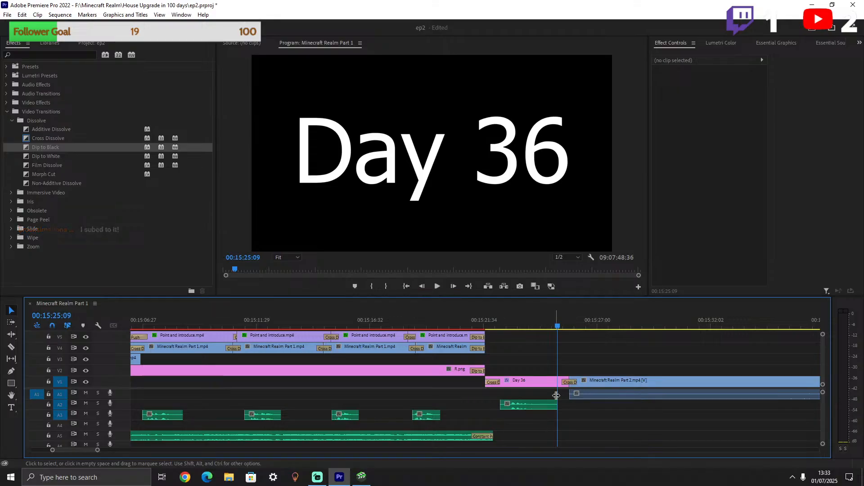
Record a voice-over on A3 over the Part 2 gameplay, from 00:15:25:09 to 00:16:16:14.
{"action": "scroll", "coordinate": [546, 380], "scroll_direction": "down", "scroll_amount": 4}
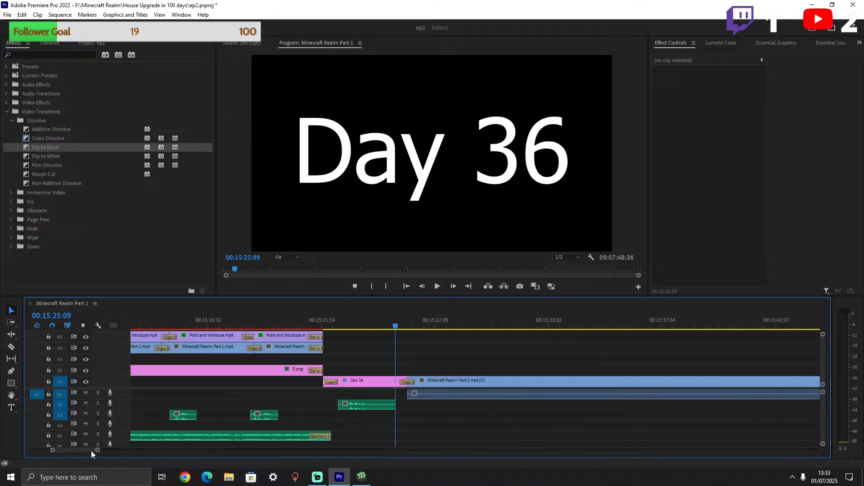
{"action": "left_click_drag", "start_coordinate": [97, 450], "coordinate": [125, 451]}
{"action": "scroll", "coordinate": [451, 402], "scroll_direction": "down", "scroll_amount": 4}
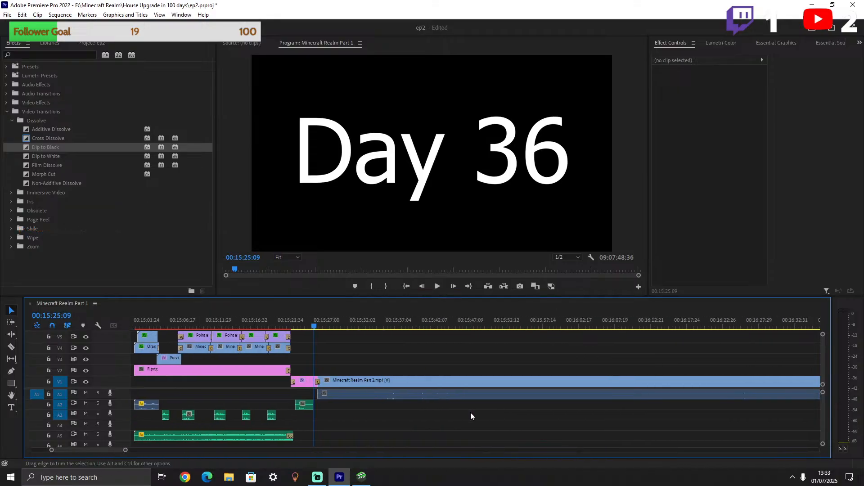
{"action": "scroll", "coordinate": [471, 416], "scroll_direction": "down", "scroll_amount": 1}
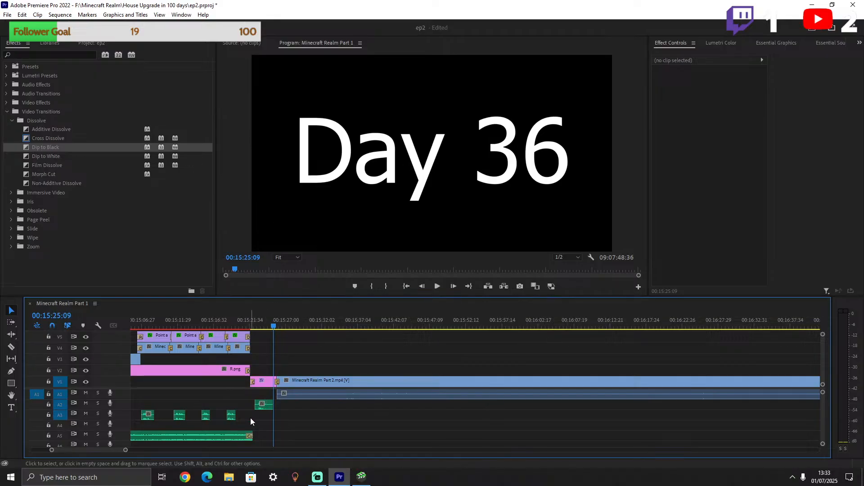
{"action": "left_click", "coordinate": [110, 414]}
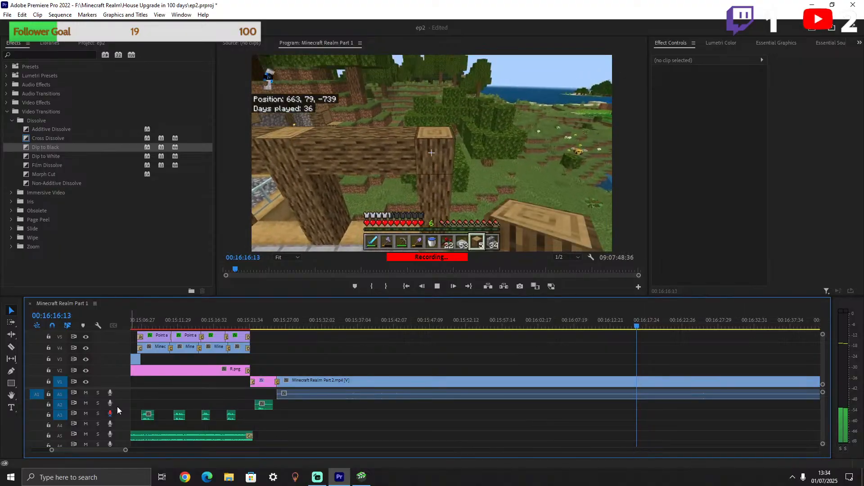
{"action": "key", "text": "space"}
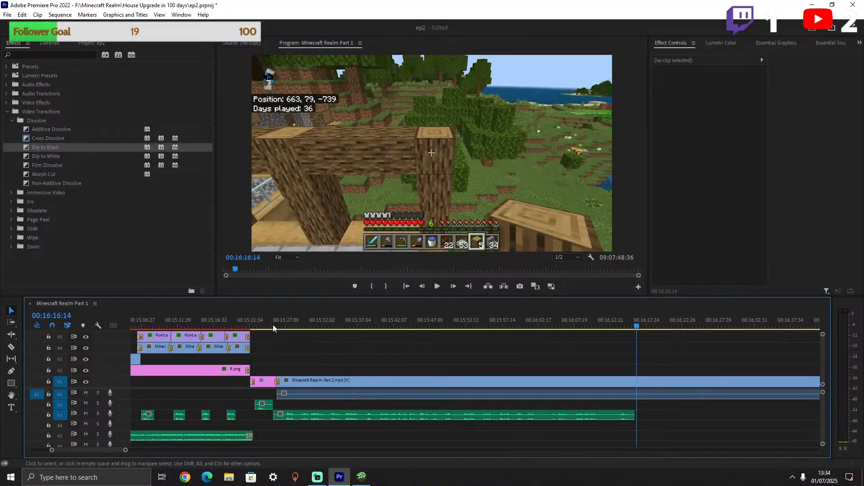
Cut the Part 2 voice-over on A3 at 00:15:26:17 and delete the part before the cut.
{"action": "left_click", "coordinate": [273, 326]}
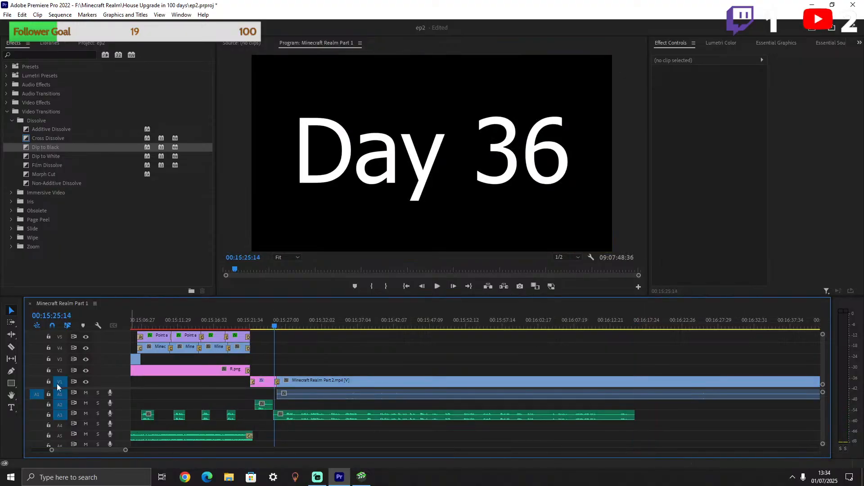
{"action": "left_click", "coordinate": [11, 348]}
{"action": "key", "text": "space"}
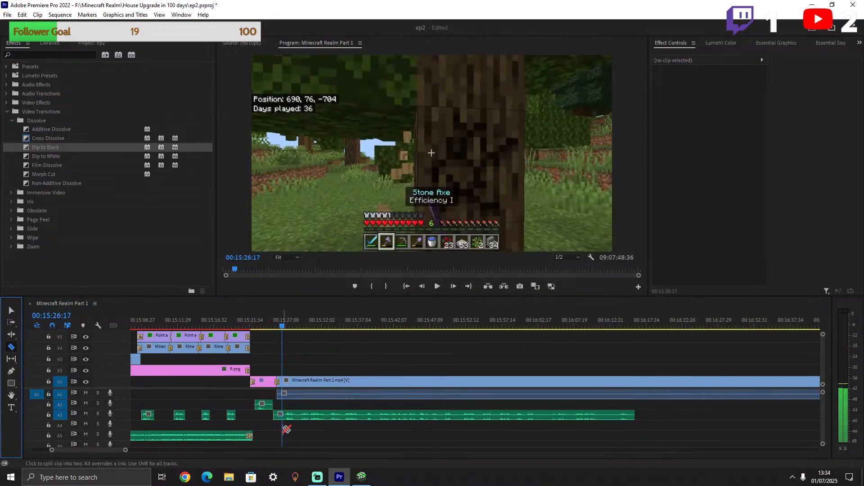
{"action": "left_click", "coordinate": [286, 415]}
{"action": "key", "text": "v"}
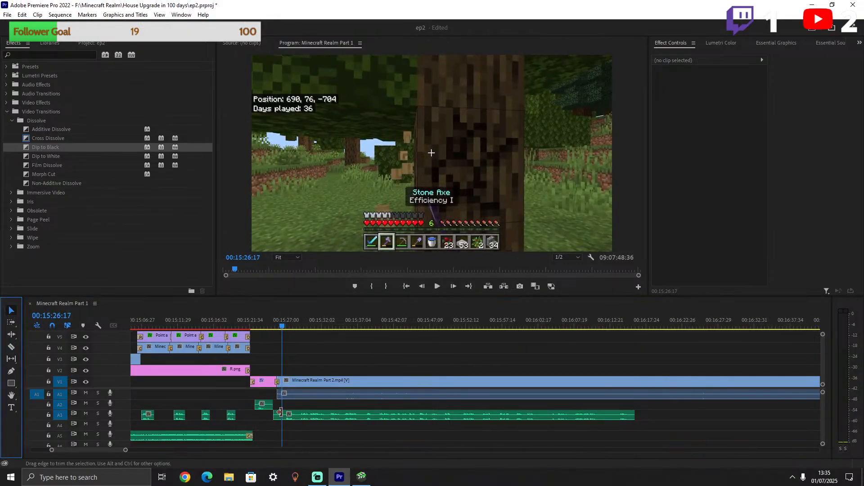
{"action": "key", "text": "Delete"}
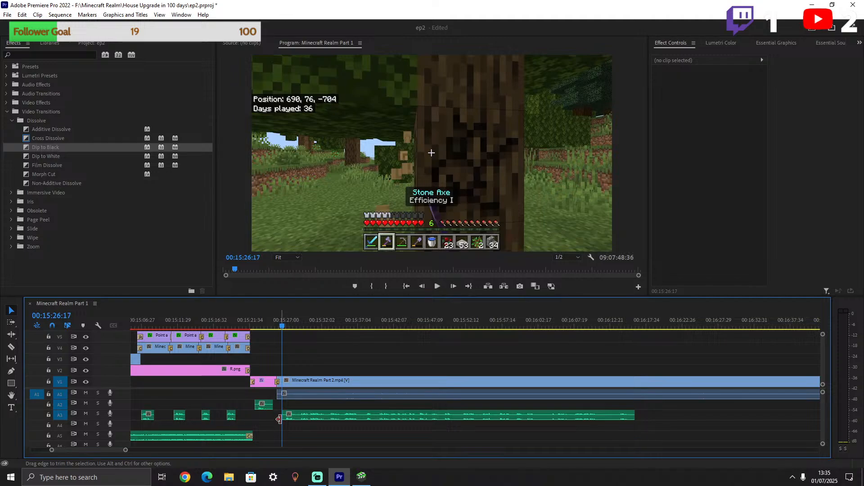
Play back the trimmed Part 2 voice-over and continue past its end to 00:16:26:25.
{"action": "key", "text": "space"}
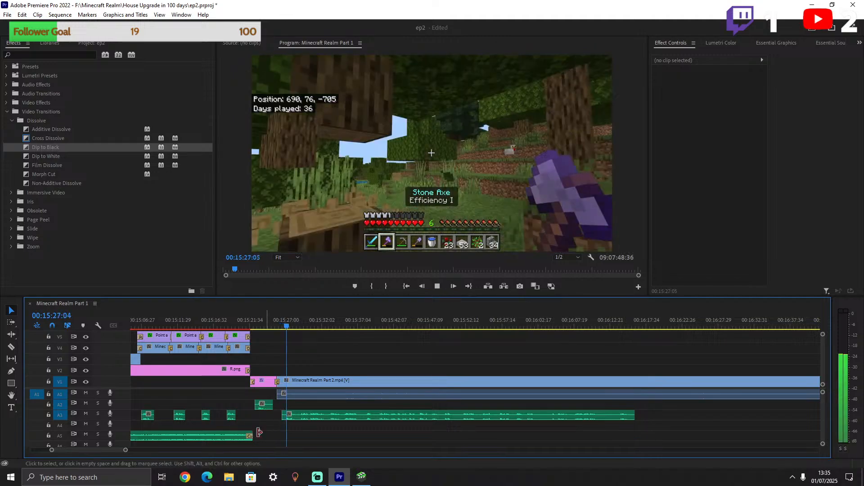
{"action": "key", "text": "c"}
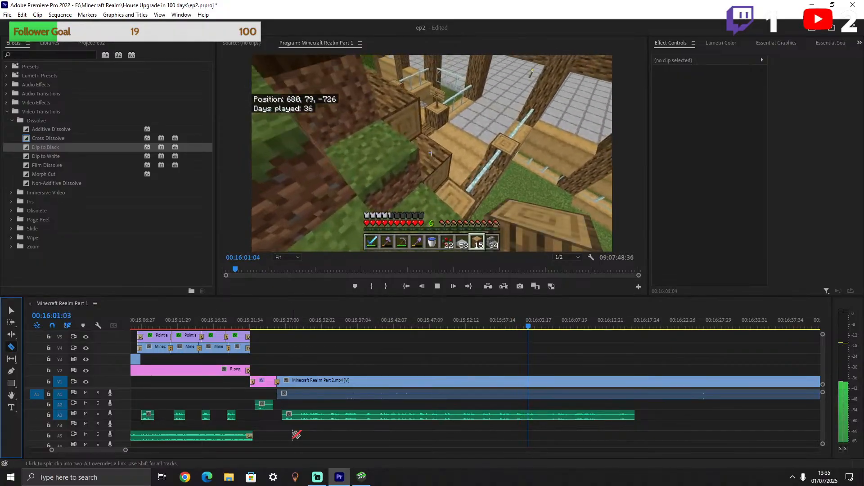
{"action": "key", "text": "space"}
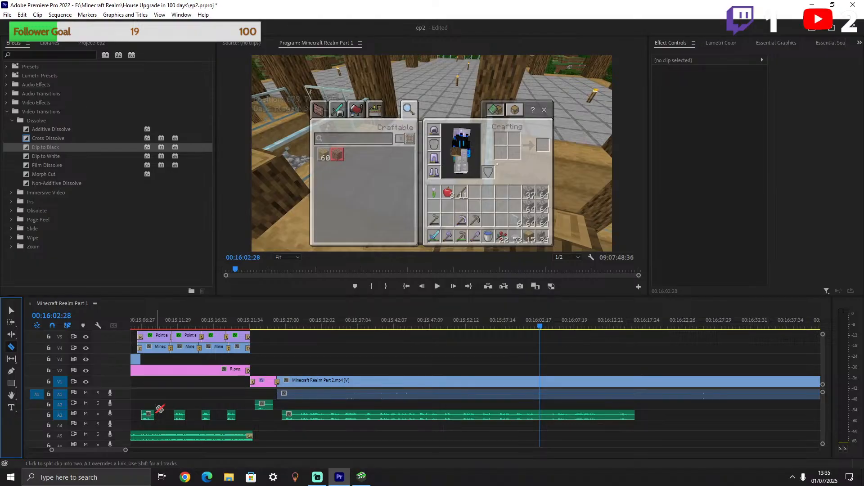
{"action": "key", "text": "space"}
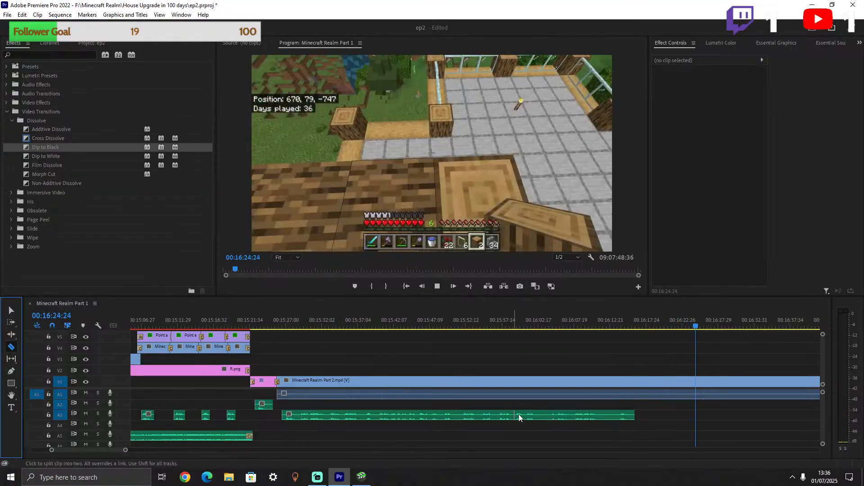
{"action": "scroll", "coordinate": [536, 412], "scroll_direction": "down", "scroll_amount": 2}
{"action": "key", "text": "space"}
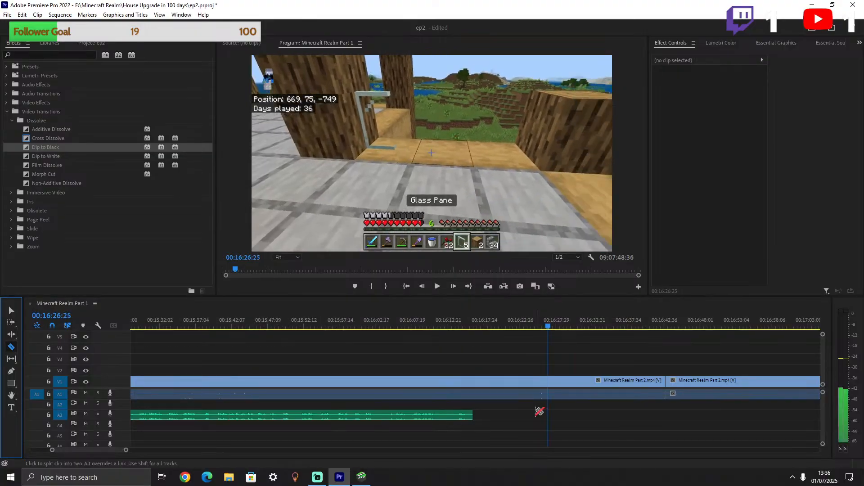
Record a second Part 2 voice-over on A3 from 00:16:23:31 to about 00:16:35:00, and play on past its end.
{"action": "left_click", "coordinate": [529, 324]}
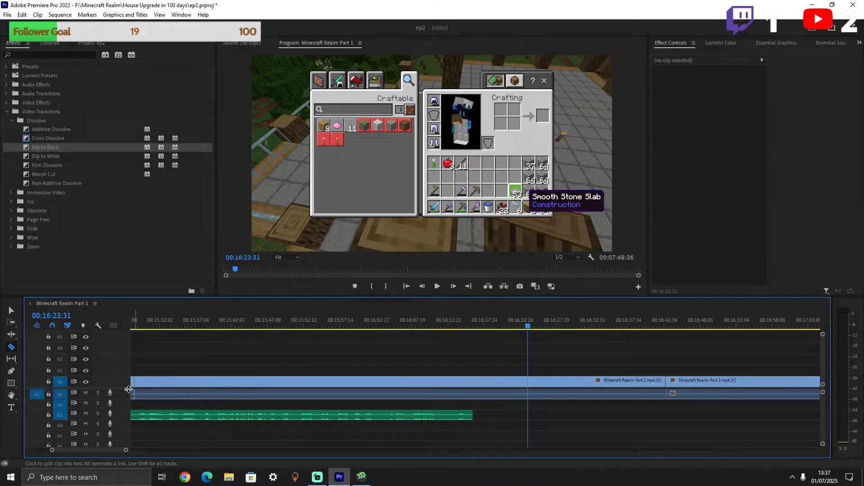
{"action": "left_click", "coordinate": [110, 415]}
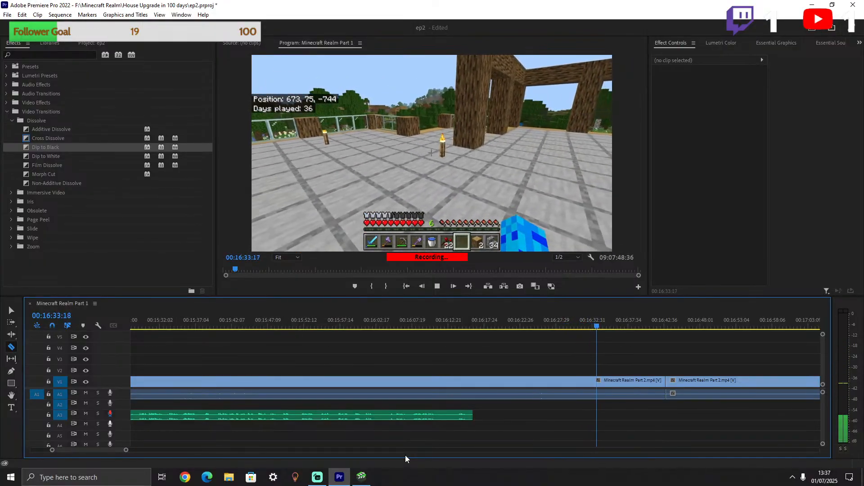
{"action": "key", "text": "space"}
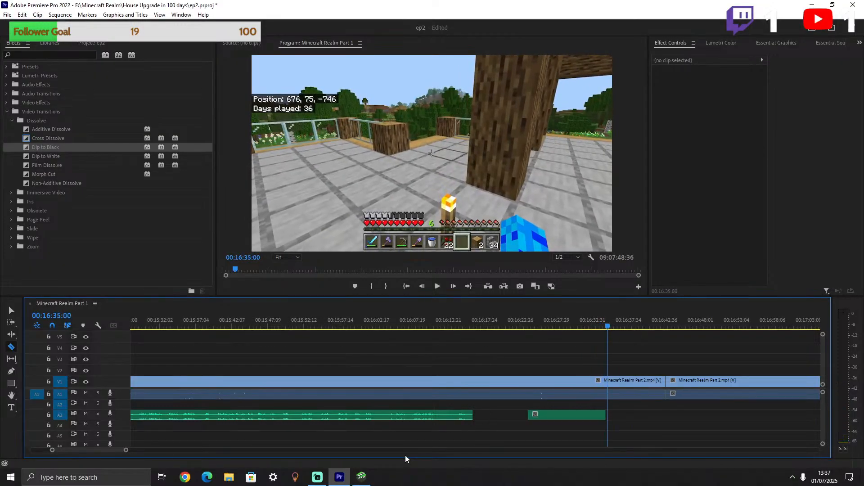
{"action": "key", "text": "space"}
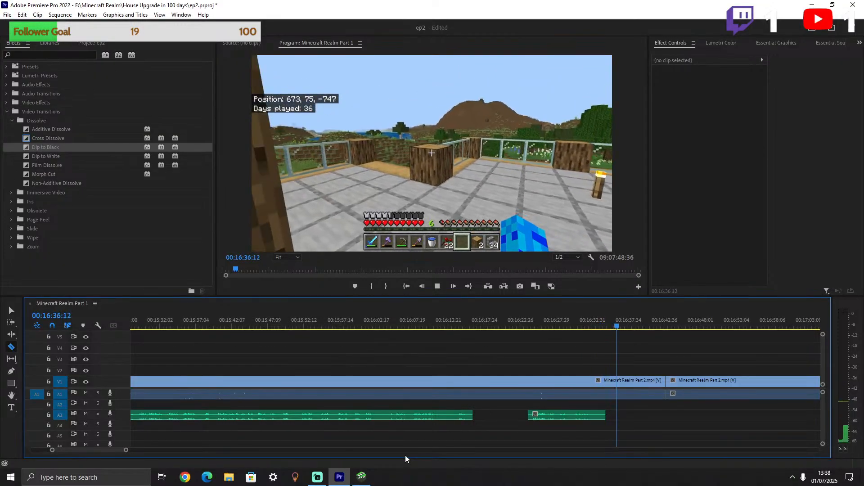
{"action": "key", "text": "space"}
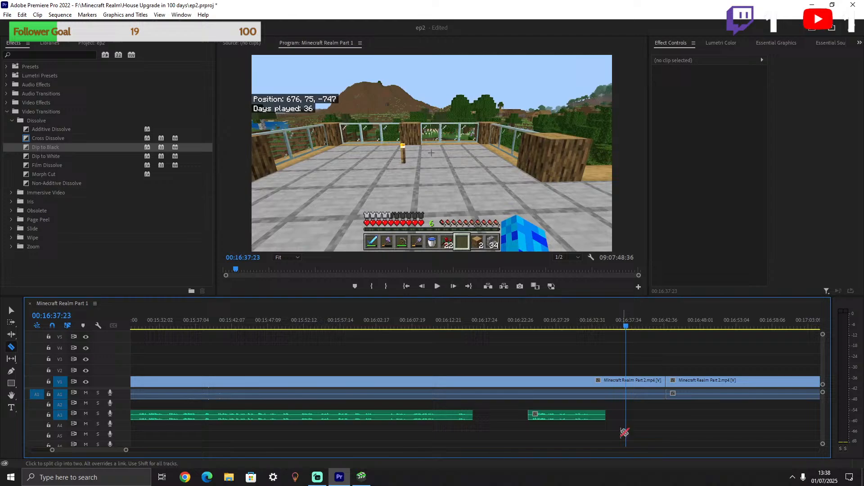
Cut the second Part 2 voice-over on A3 at 00:16:33:01 and delete the part after the cut.
{"action": "left_click", "coordinate": [591, 323]}
{"action": "key", "text": "space"}
{"action": "key", "text": "space"}
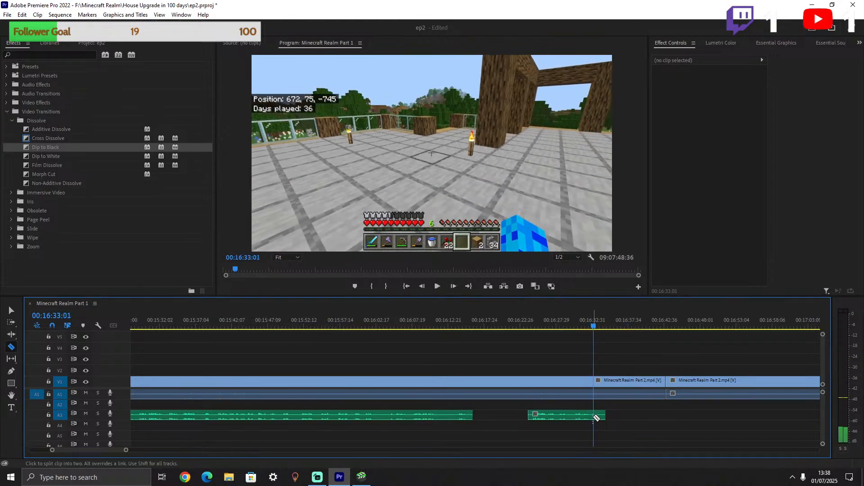
{"action": "left_click", "coordinate": [590, 419]}
{"action": "key", "text": "v"}
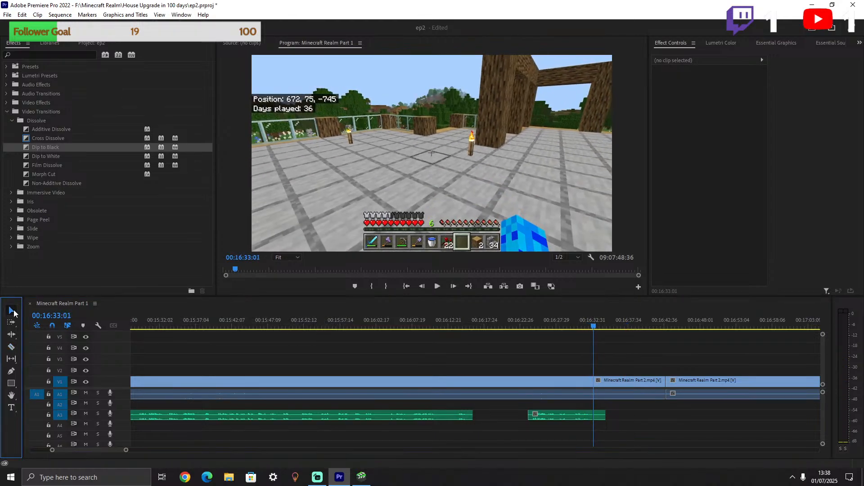
{"action": "left_click", "coordinate": [599, 416]}
{"action": "key", "text": "Delete"}
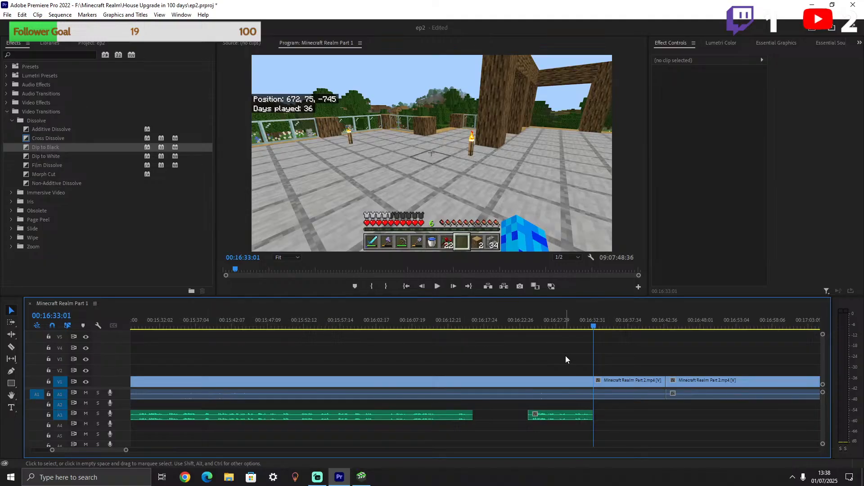
Play on to 00:16:44:00 and record a third voice-over on A3 from there until just past 00:17:01:19.
{"action": "key", "text": "space"}
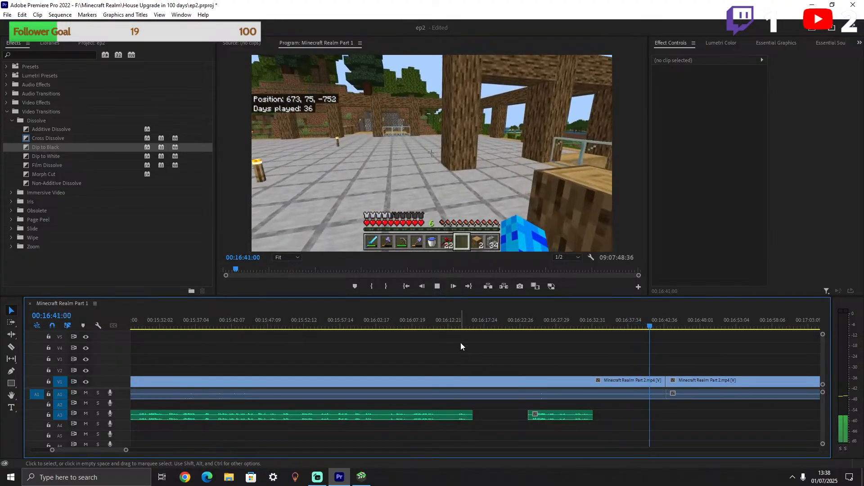
{"action": "left_click", "coordinate": [12, 347]}
{"action": "key", "text": "space"}
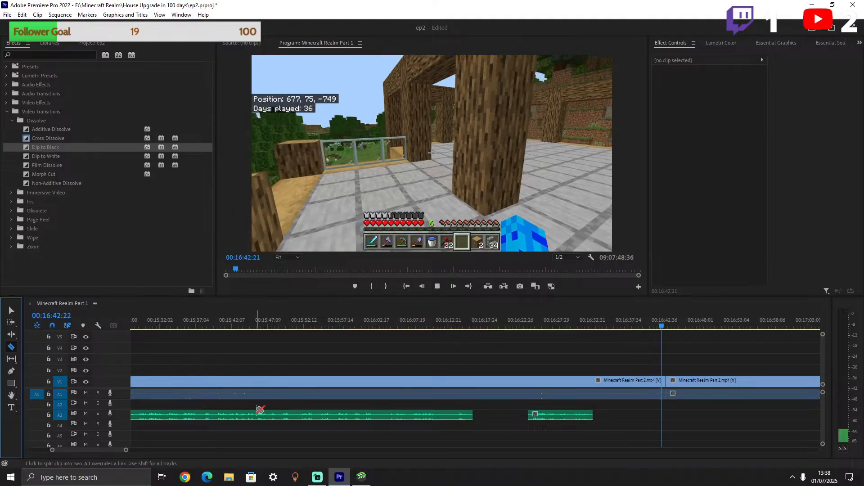
{"action": "key", "text": "space"}
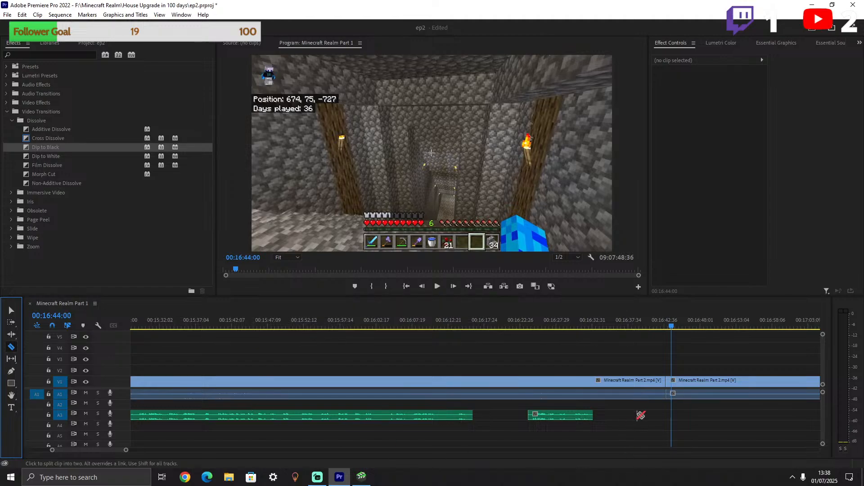
{"action": "left_click", "coordinate": [111, 416]}
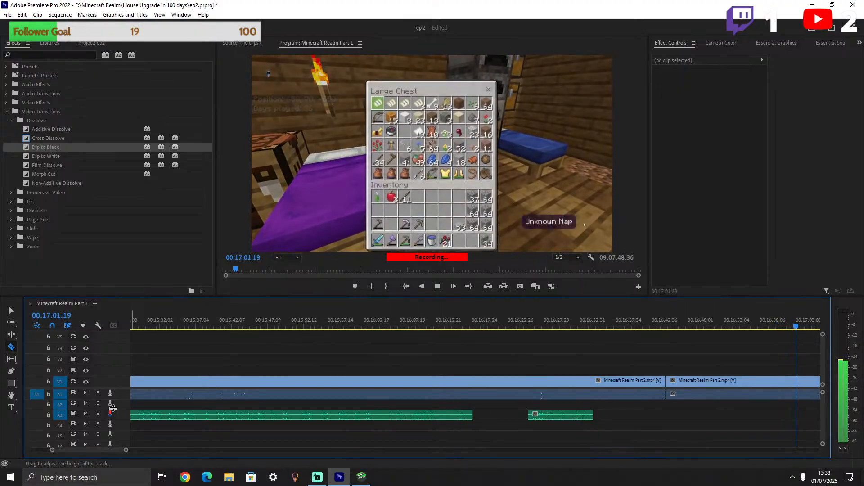
{"action": "left_click", "coordinate": [112, 406]}
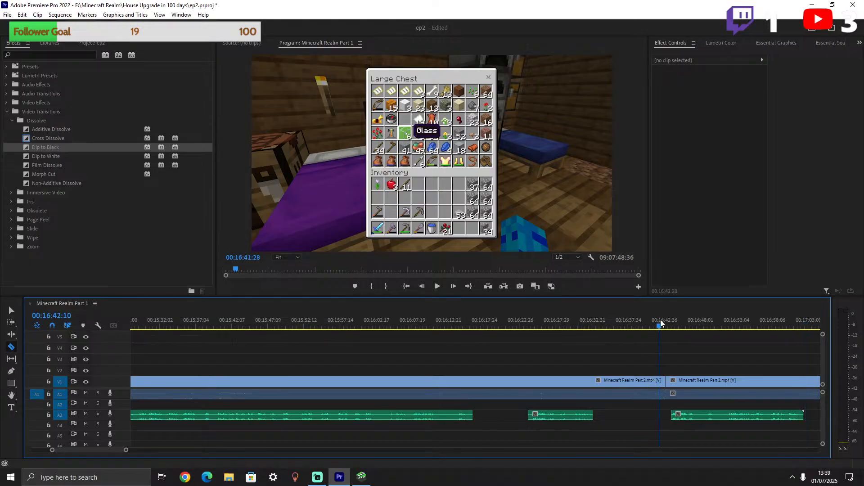
Shift the third voice-over clip earlier on A3 to start at about 00:16:40, and place the playhead at 00:16:40:07.
{"action": "key", "text": "v"}
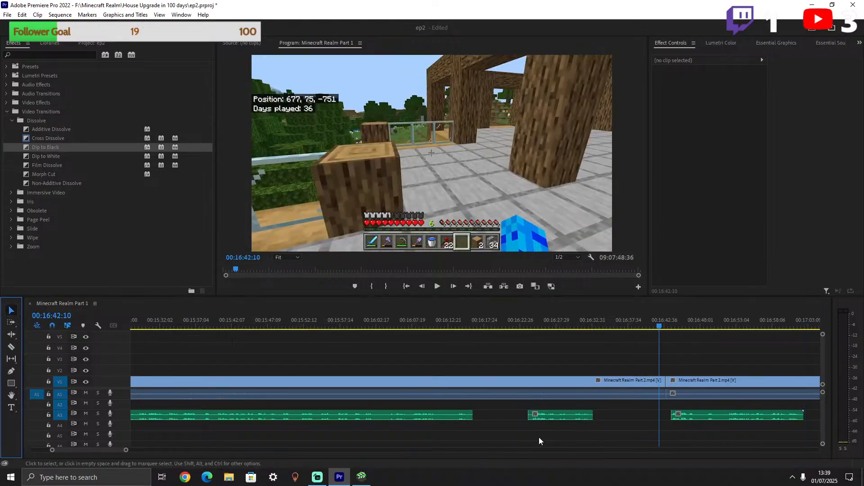
{"action": "left_click_drag", "start_coordinate": [707, 419], "coordinate": [682, 418]}
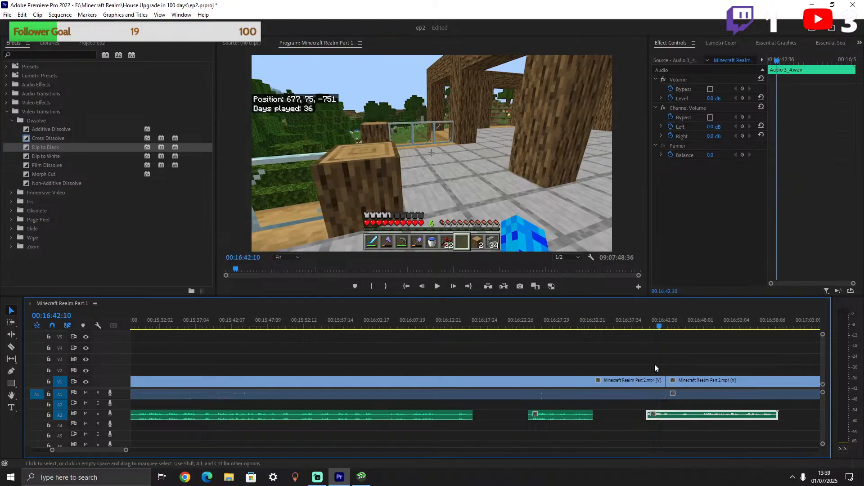
{"action": "left_click_drag", "start_coordinate": [654, 324], "coordinate": [644, 318]}
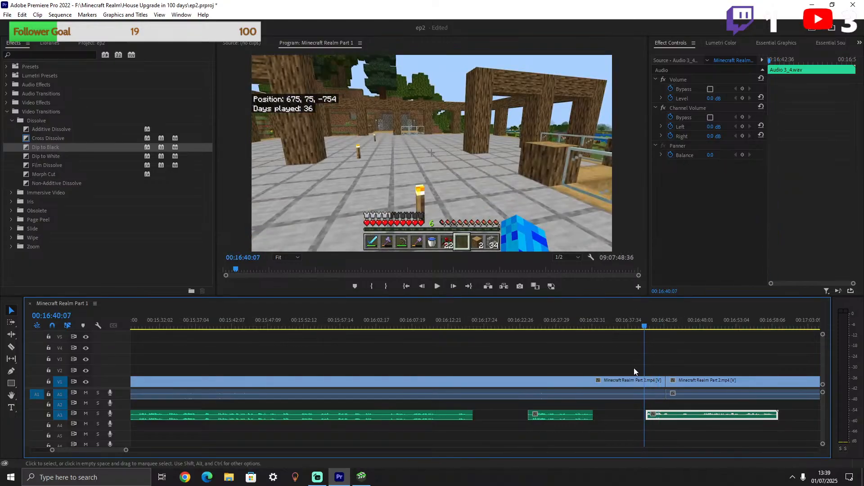
Play the shifted voice-over from its start and cut it on A3 at 00:16:43:23.
{"action": "left_click", "coordinate": [437, 286]}
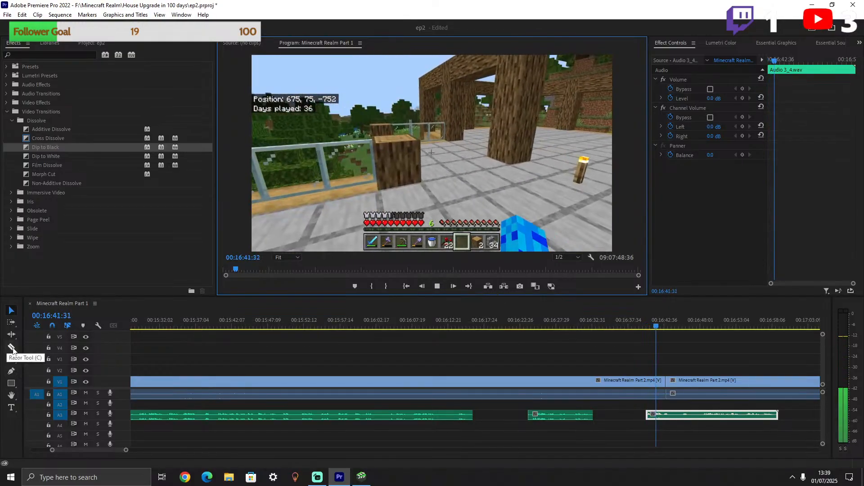
{"action": "left_click", "coordinate": [9, 346]}
{"action": "key", "text": "space"}
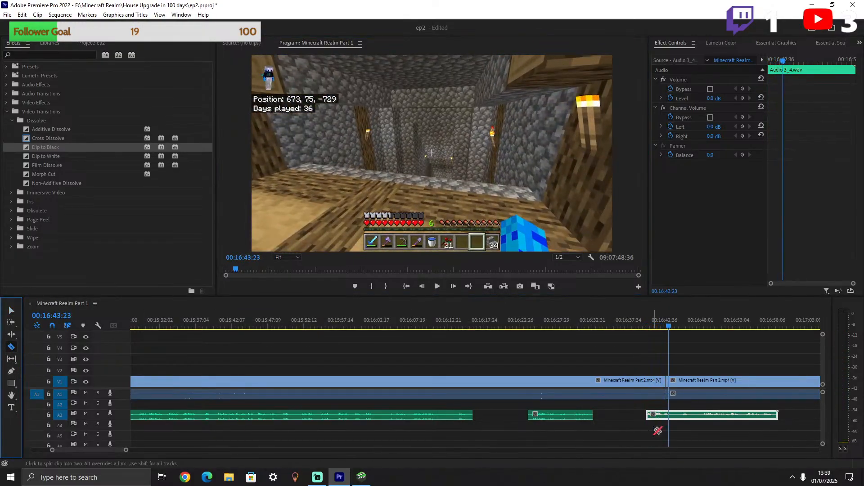
{"action": "left_click", "coordinate": [673, 414]}
Cut out the third voice-over's section from 00:16:43:23 to 00:16:45:14 on A3 and close the gap with the remaining clip.
{"action": "key", "text": "space"}
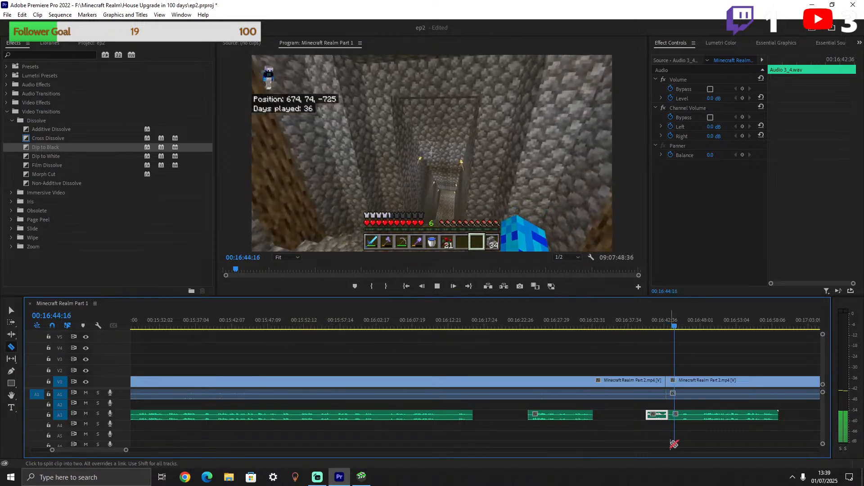
{"action": "key", "text": "space"}
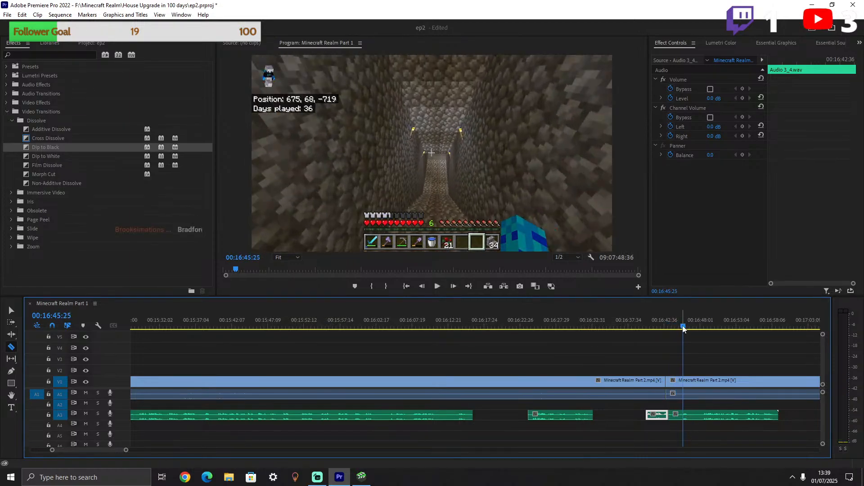
{"action": "left_click_drag", "start_coordinate": [682, 328], "coordinate": [681, 328]}
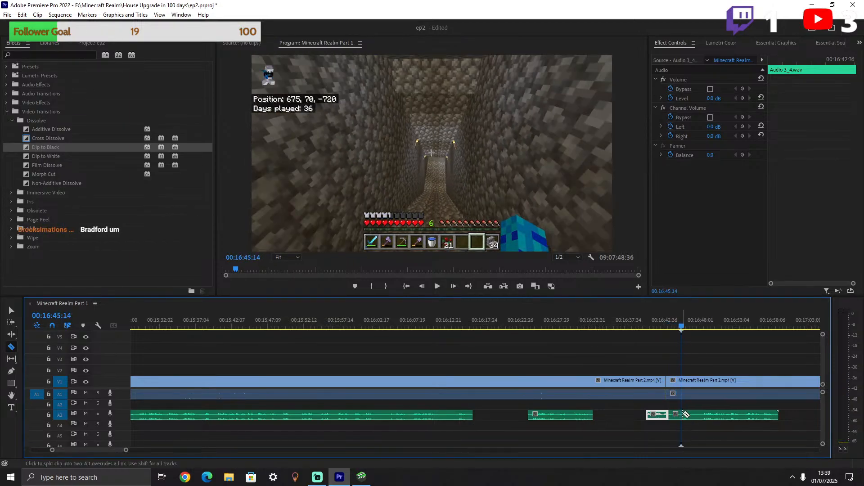
{"action": "left_click", "coordinate": [685, 415]}
{"action": "key", "text": "v"}
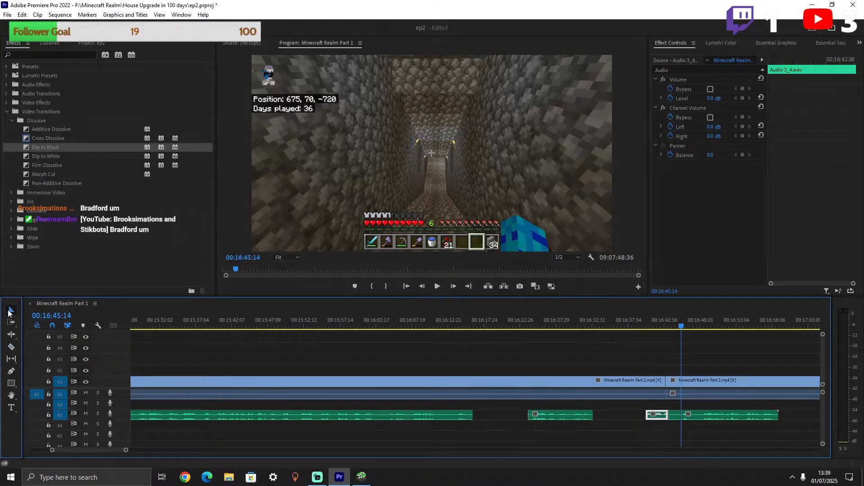
{"action": "left_click", "coordinate": [677, 415]}
{"action": "key", "text": "Delete"}
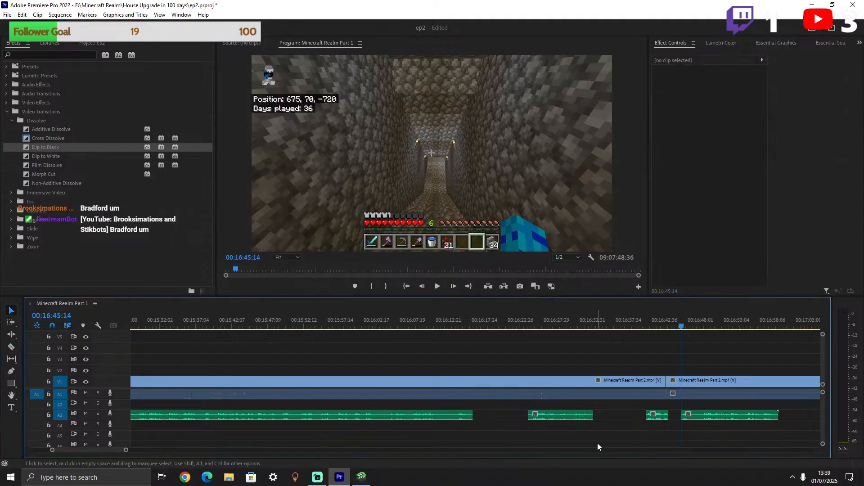
{"action": "left_click_drag", "start_coordinate": [707, 411], "coordinate": [689, 414]}
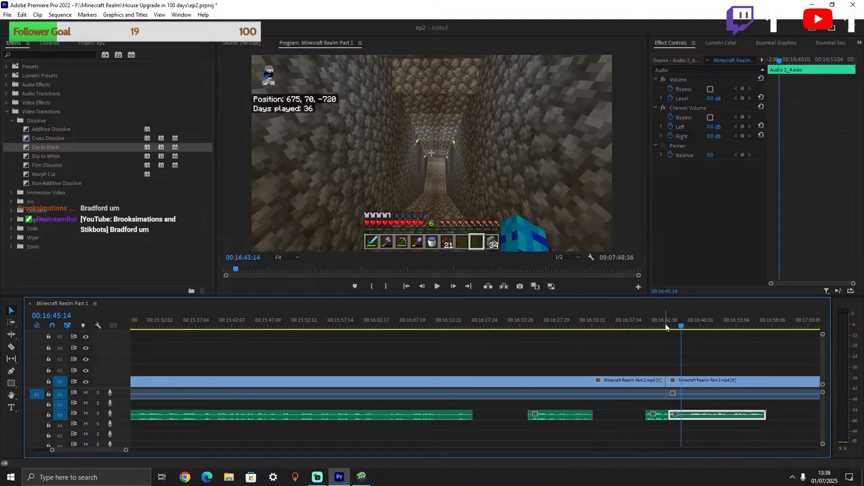
Play the joined voice-over from about 00:16:43 and cut it on A3 at 00:16:44:26.
{"action": "left_click", "coordinate": [666, 325]}
{"action": "key", "text": "space"}
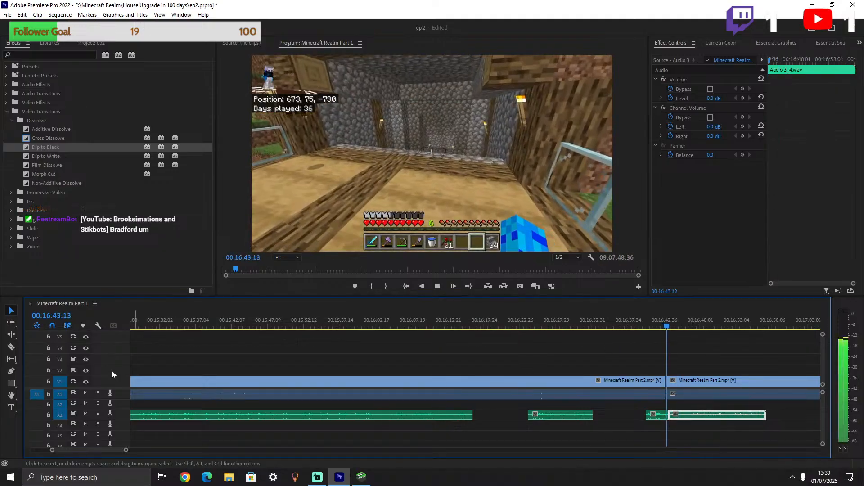
{"action": "left_click", "coordinate": [11, 346]}
{"action": "key", "text": "space"}
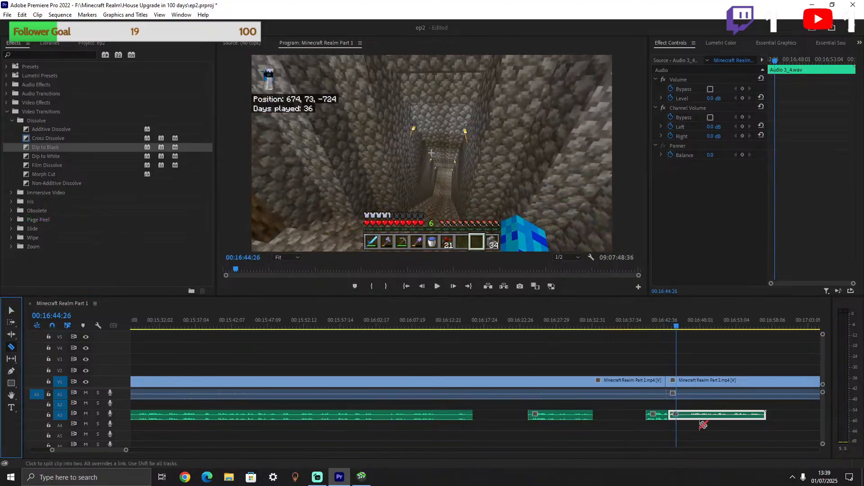
{"action": "left_click", "coordinate": [677, 413]}
Cut the voice-over at 00:16:46:29, delete the piece between the two cuts, and move the remainder back to close the gap.
{"action": "key", "text": "space"}
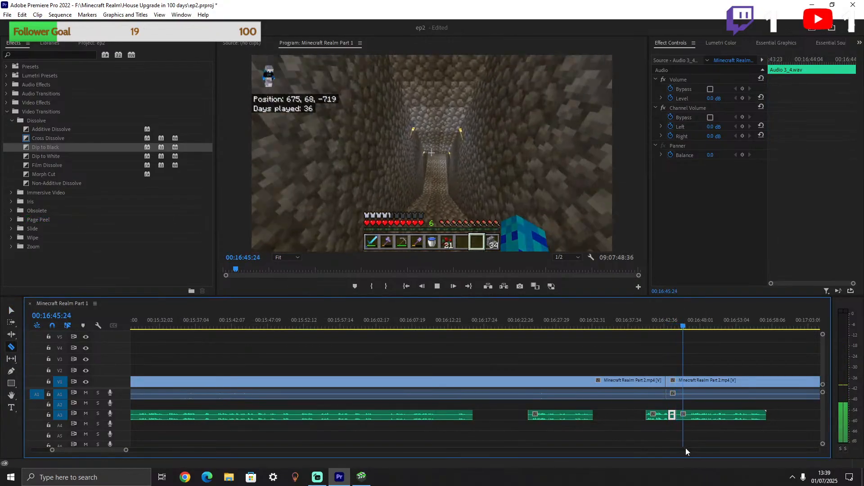
{"action": "key", "text": "space"}
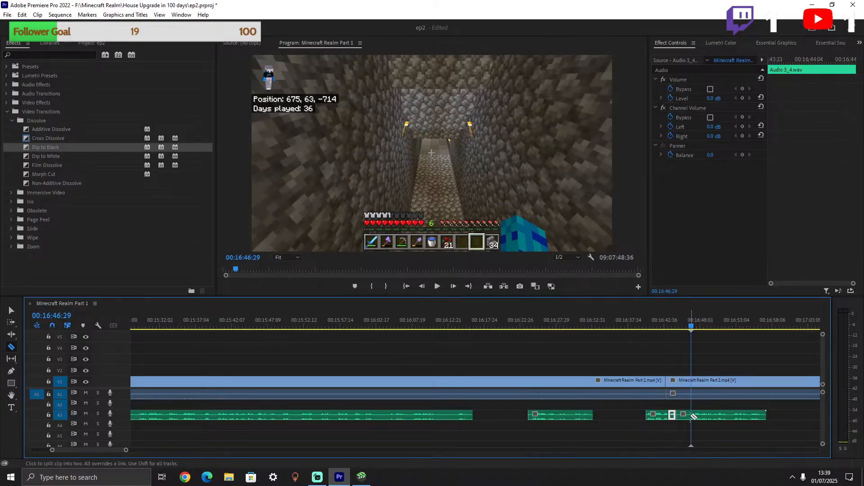
{"action": "left_click", "coordinate": [692, 415]}
{"action": "left_click", "coordinate": [11, 311]}
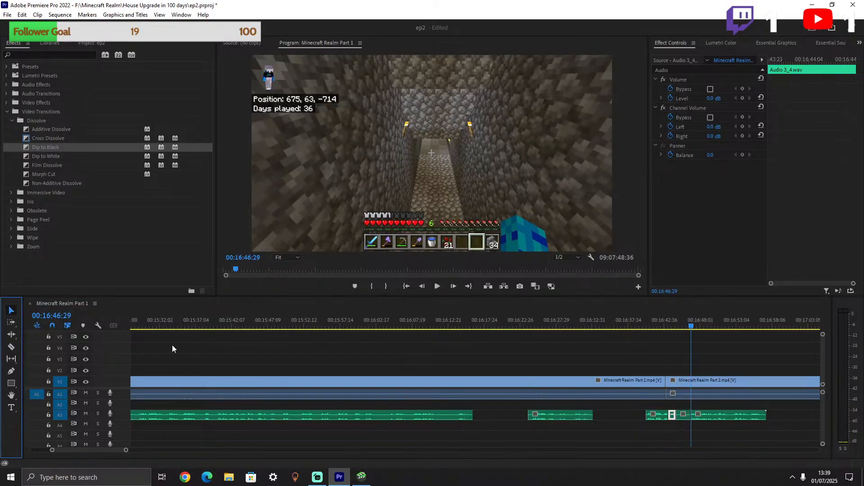
{"action": "left_click", "coordinate": [683, 415]}
{"action": "key", "text": "Delete"}
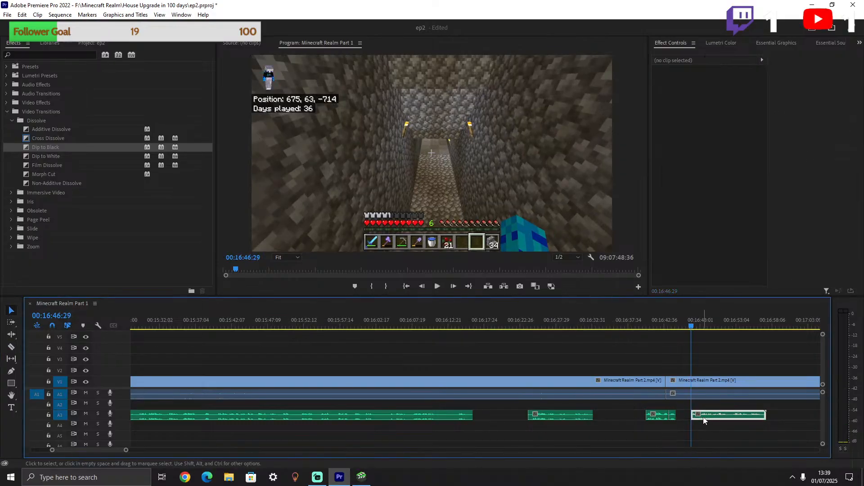
{"action": "left_click_drag", "start_coordinate": [705, 421], "coordinate": [690, 415]}
Play the trimmed third voice-over through to 00:16:56:31 and save the project.
{"action": "left_click", "coordinate": [661, 322]}
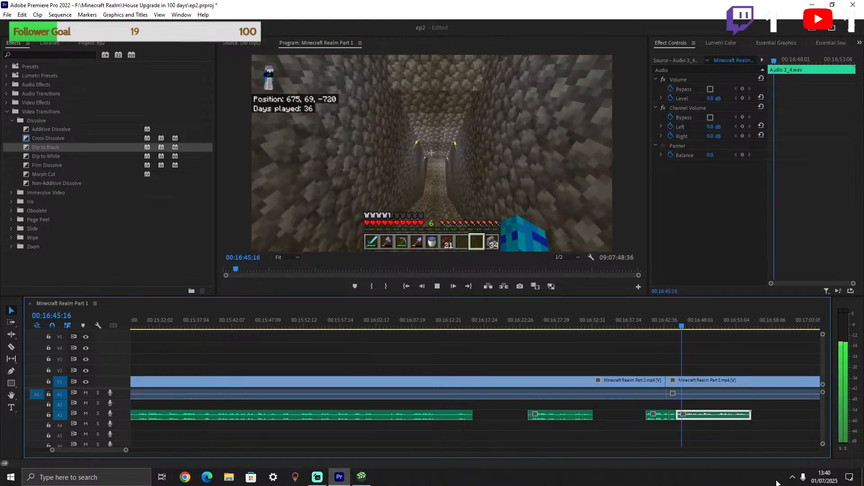
{"action": "left_click", "coordinate": [14, 347]}
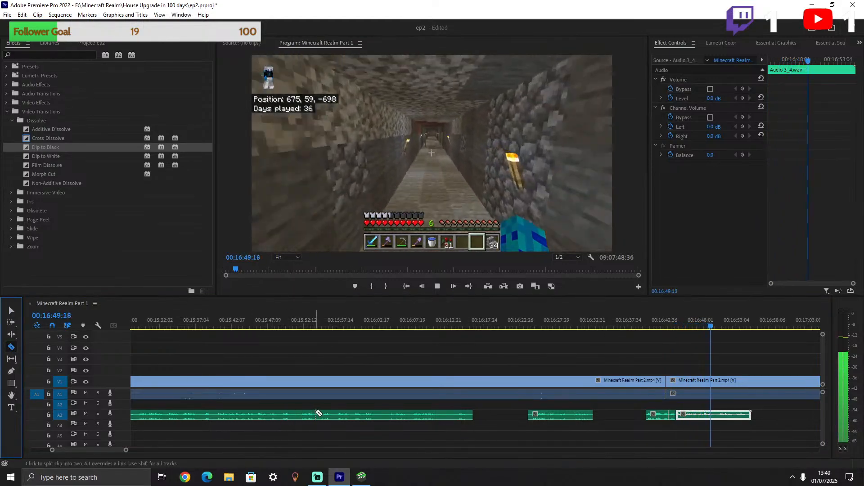
{"action": "key", "text": "v"}
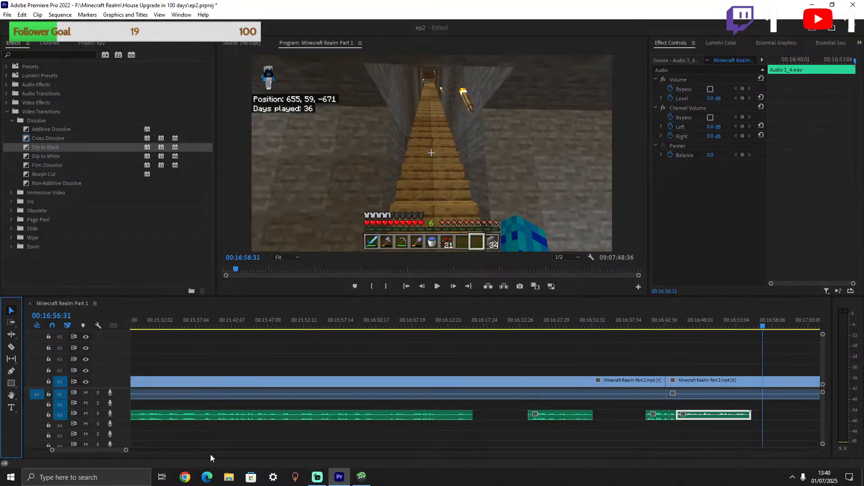
{"action": "key", "text": "ctrl+s"}
Preview the footage up to 00:17:01:09, return to 00:16:56:21, and record a voice-over on A3 until about 00:17:16.
{"action": "left_click_drag", "start_coordinate": [125, 451], "coordinate": [140, 451]}
{"action": "scroll", "coordinate": [502, 424], "scroll_direction": "down", "scroll_amount": 3}
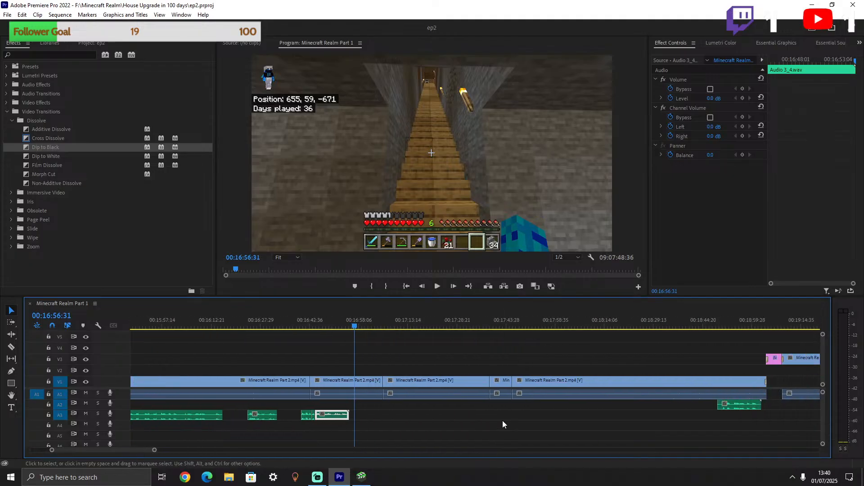
{"action": "scroll", "coordinate": [502, 420], "scroll_direction": "down", "scroll_amount": 3}
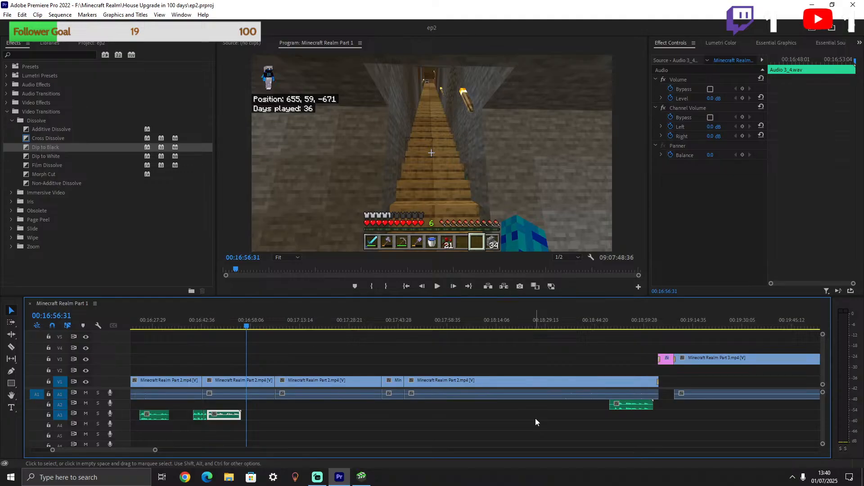
{"action": "key", "text": "space"}
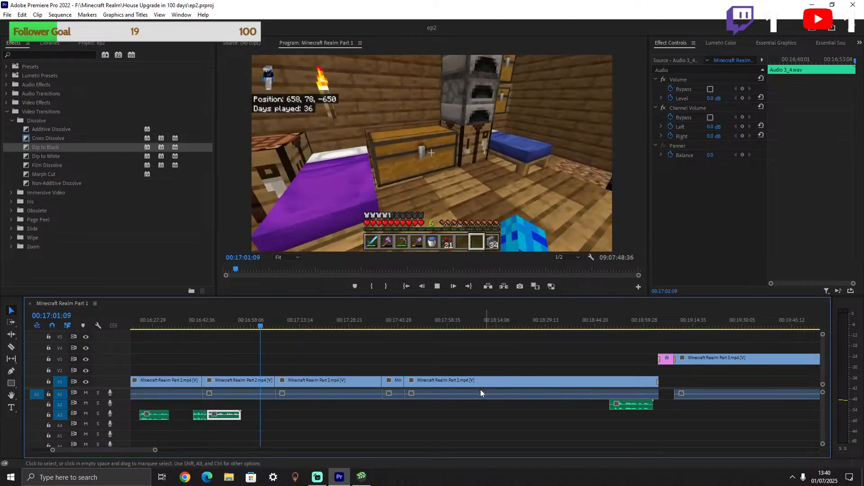
{"action": "key", "text": "space"}
{"action": "left_click", "coordinate": [260, 325]}
{"action": "left_click", "coordinate": [255, 325]}
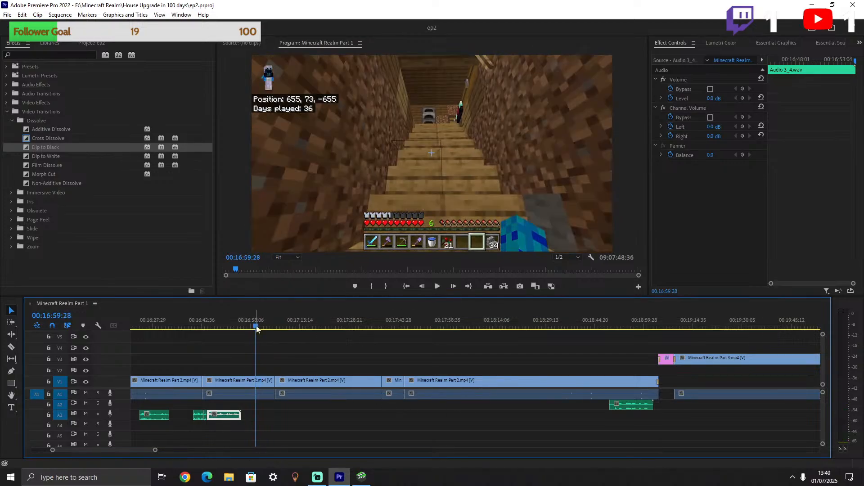
{"action": "left_click", "coordinate": [255, 325]}
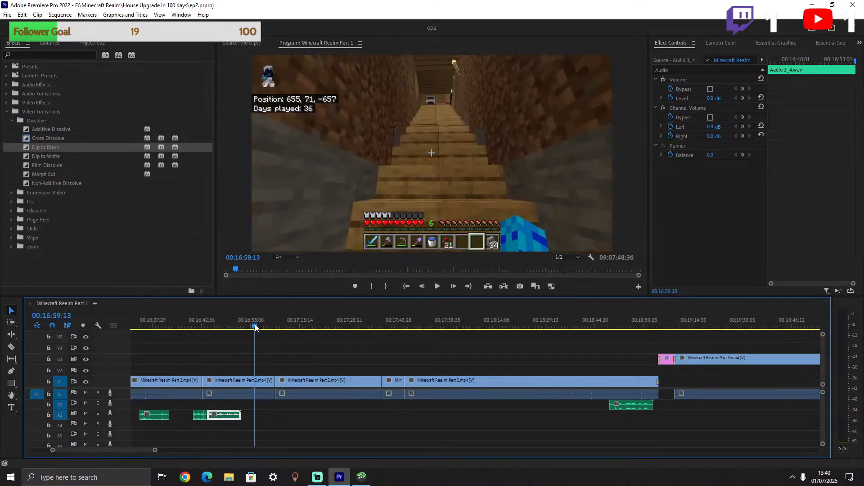
{"action": "left_click_drag", "start_coordinate": [252, 325], "coordinate": [246, 319]}
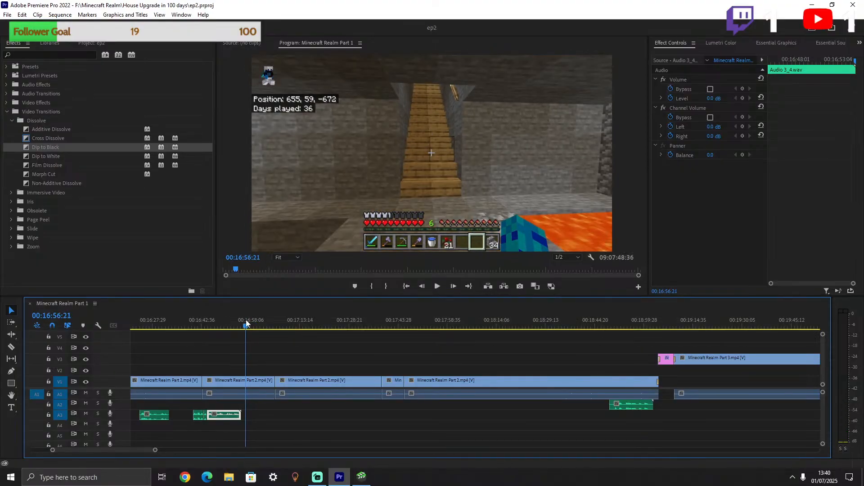
{"action": "left_click", "coordinate": [110, 414]}
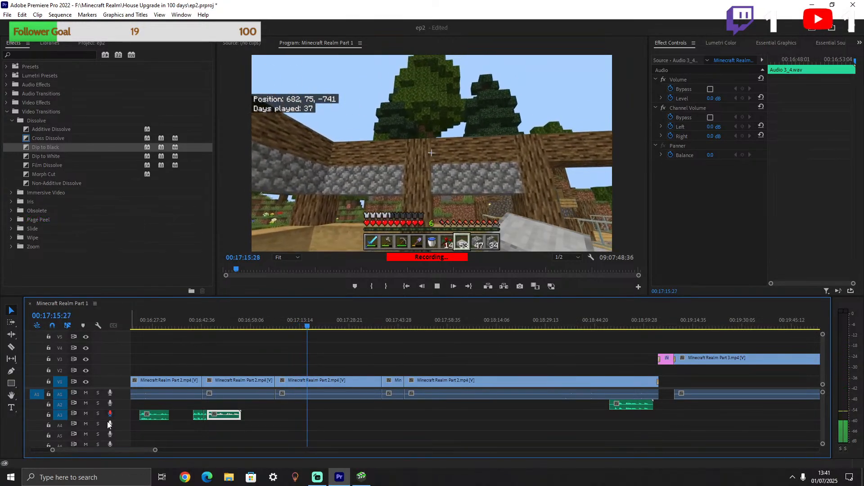
{"action": "key", "text": "space"}
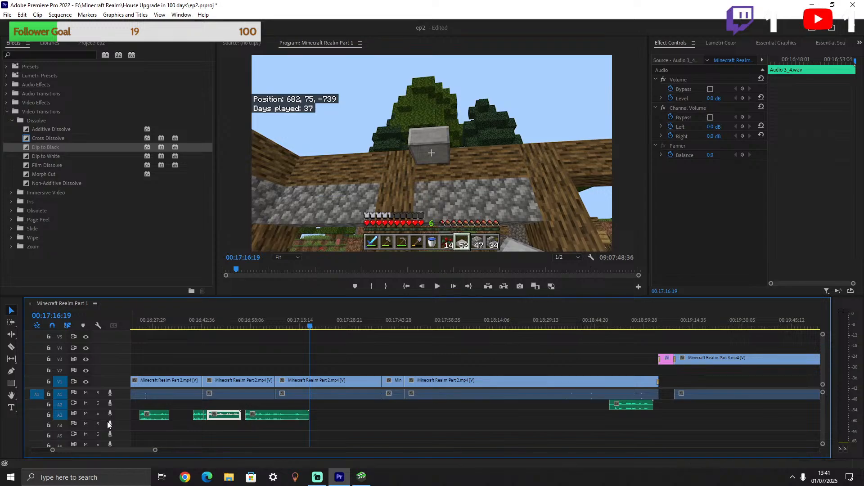
Advance the playhead to 00:17:16:36 and record another voice-over on A3 until 00:17:40:20.
{"action": "key", "text": "space"}
{"action": "key", "text": "space"}
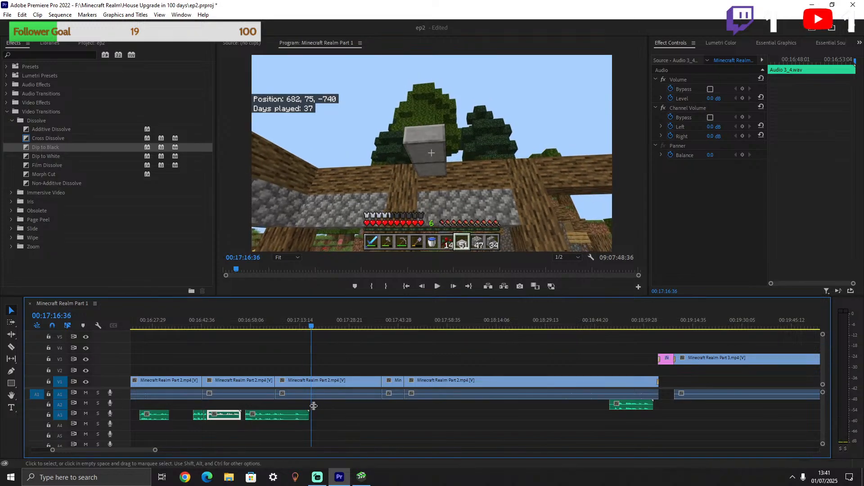
{"action": "left_click", "coordinate": [110, 414]}
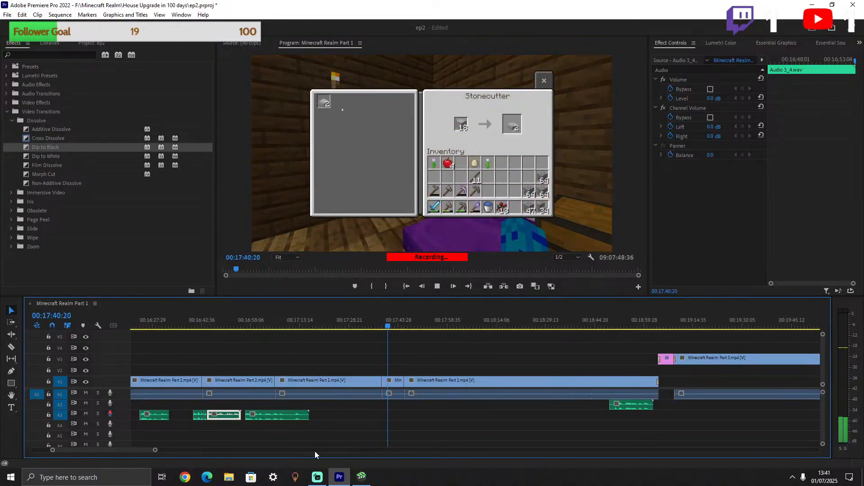
{"action": "key", "text": "space"}
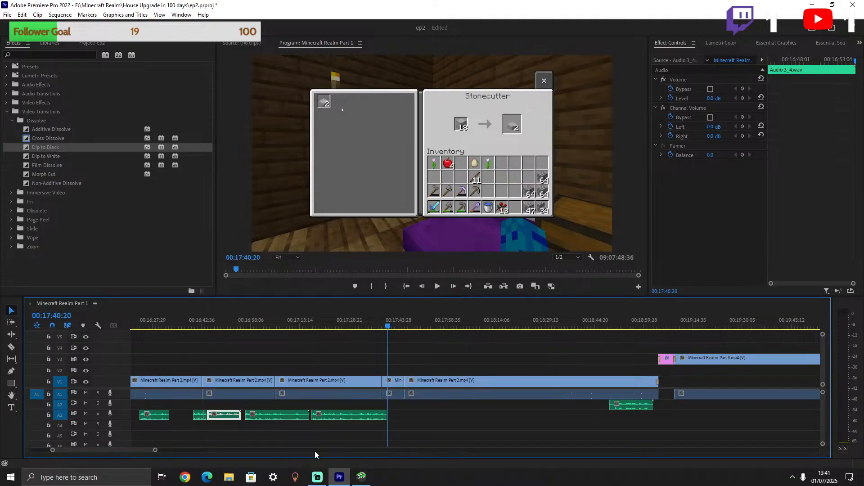
Place the playhead at 00:17:39:15 and record a voice-over on A4 from there until about 00:17:58.
{"action": "key", "text": "space"}
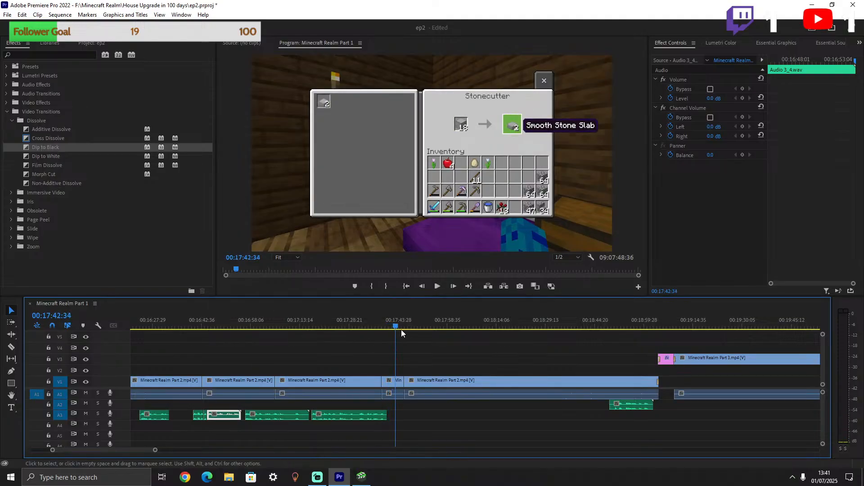
{"action": "left_click", "coordinate": [391, 325]}
{"action": "left_click_drag", "start_coordinate": [391, 325], "coordinate": [391, 326]}
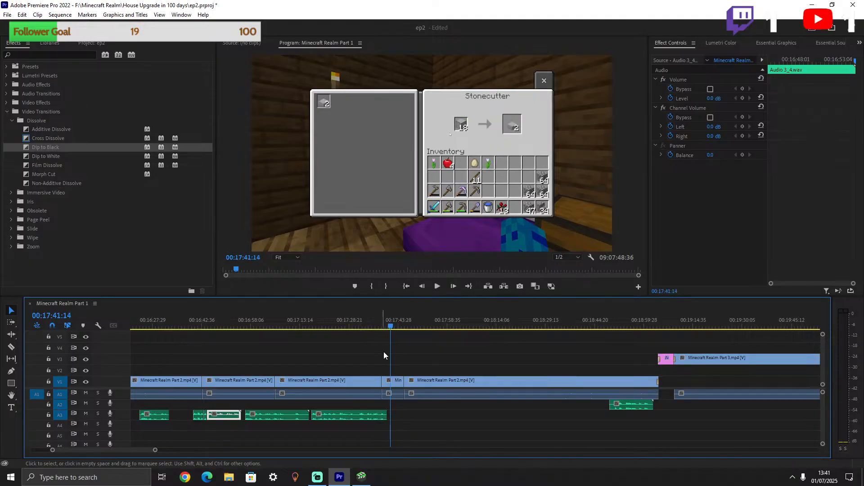
{"action": "left_click", "coordinate": [384, 320]}
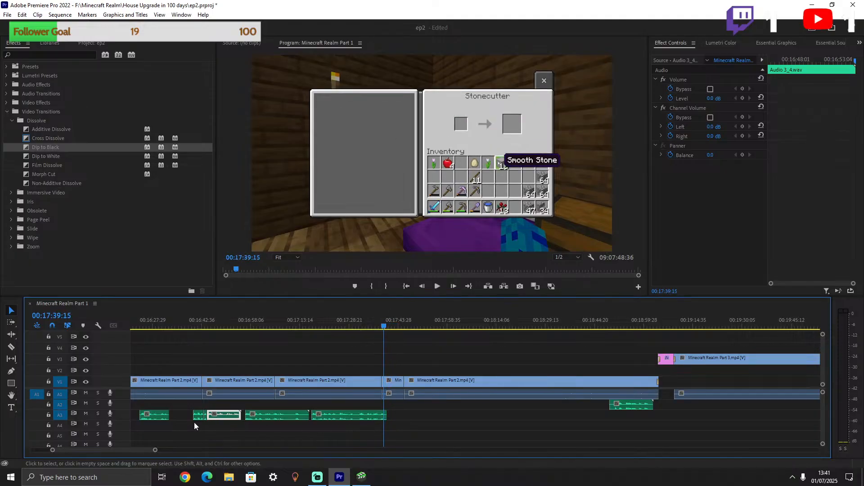
{"action": "left_click", "coordinate": [109, 424]}
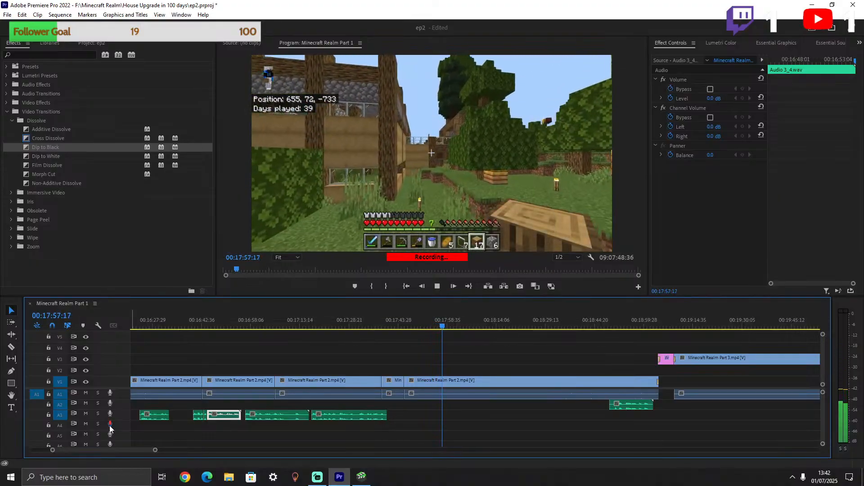
{"action": "left_click", "coordinate": [110, 424]}
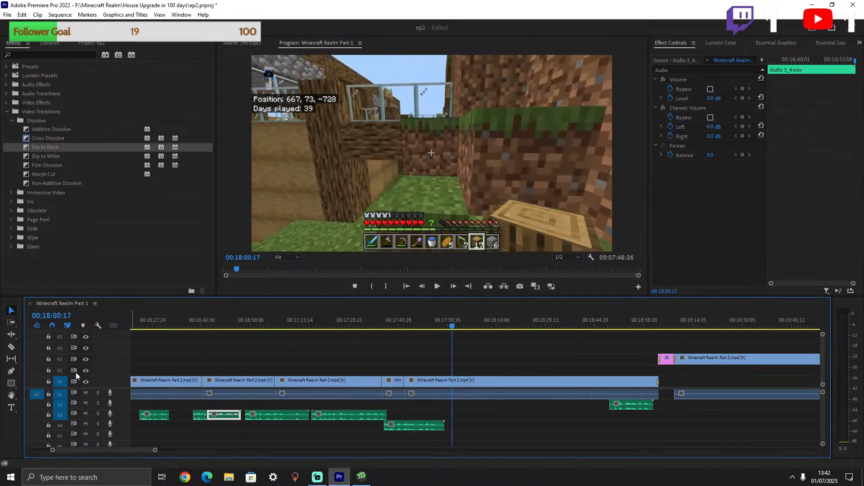
Cut the A4 voice-over shortly before its end and delete the short tail.
{"action": "left_click", "coordinate": [12, 346]}
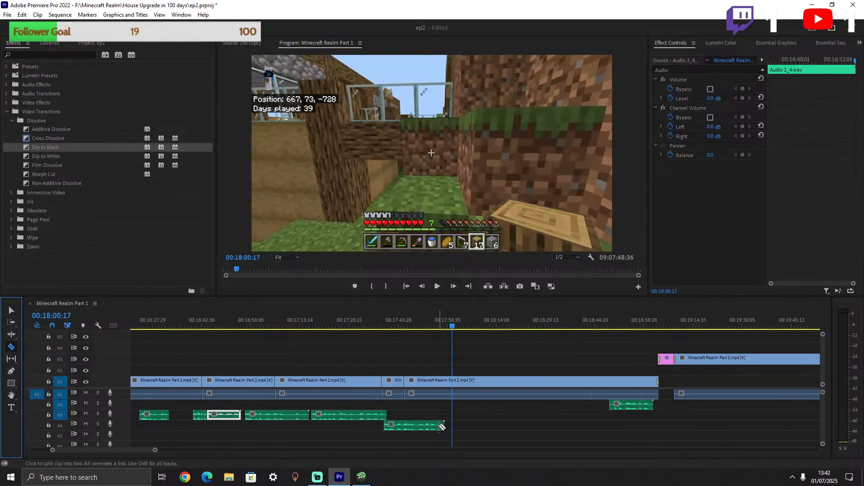
{"action": "left_click", "coordinate": [440, 425]}
{"action": "left_click", "coordinate": [9, 314]}
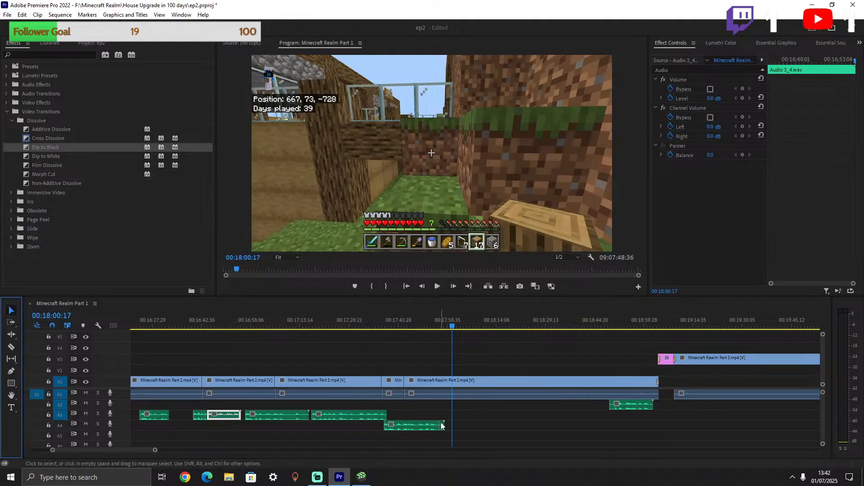
{"action": "left_click", "coordinate": [442, 427]}
{"action": "key", "text": "Delete"}
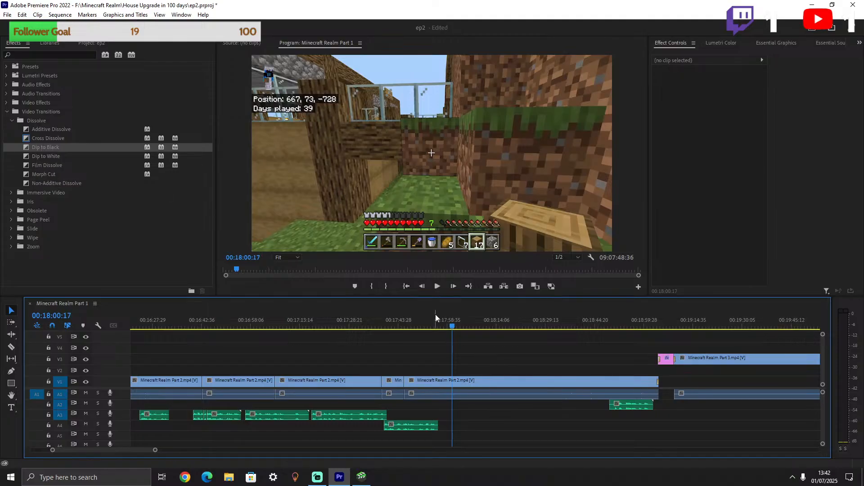
Preview the footage after the A4 voice-over, return to 00:17:58:07, and record a voice-over on A3 until 00:18:19:13.
{"action": "left_click_drag", "start_coordinate": [451, 324], "coordinate": [411, 308]}
{"action": "left_click", "coordinate": [438, 287]}
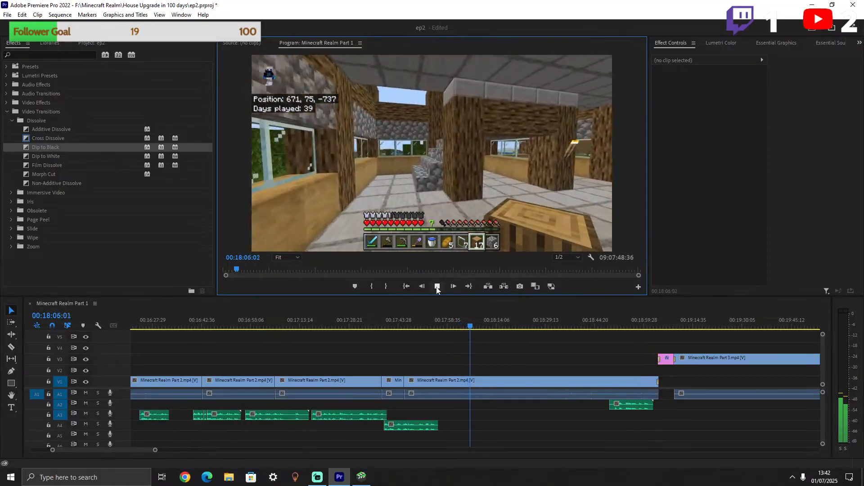
{"action": "left_click", "coordinate": [472, 327]}
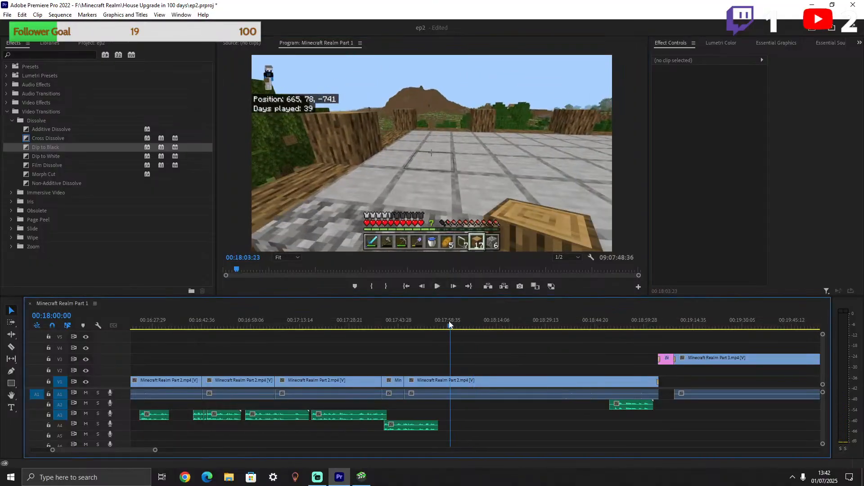
{"action": "left_click_drag", "start_coordinate": [449, 324], "coordinate": [444, 320]}
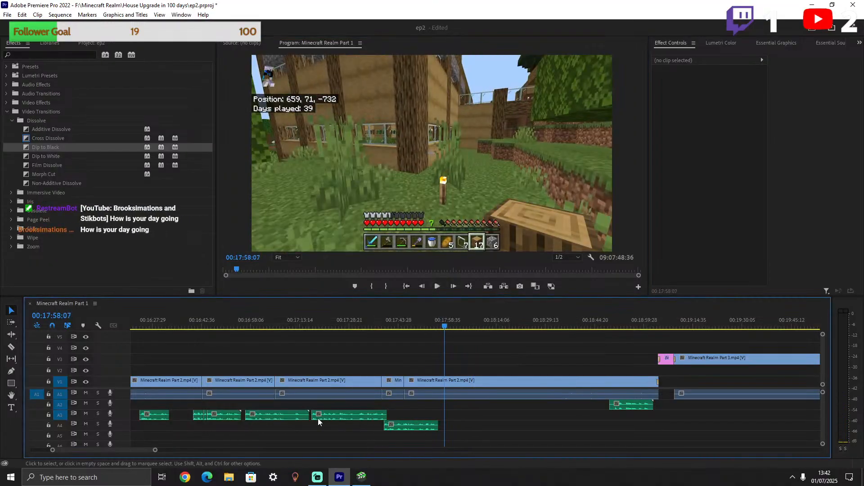
{"action": "left_click", "coordinate": [109, 413]}
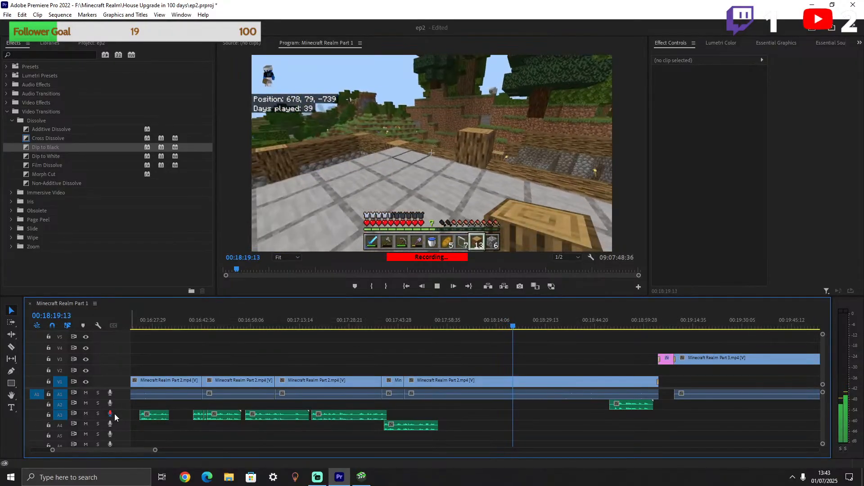
{"action": "key", "text": "space"}
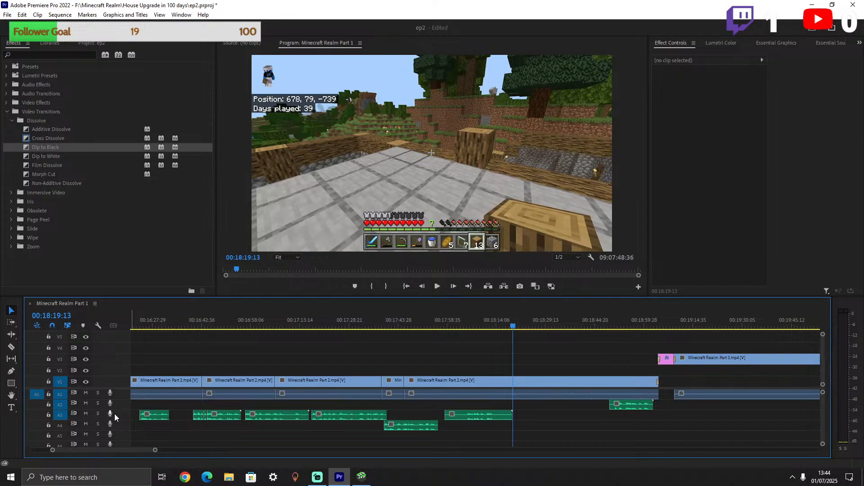
Cut the new A3 voice-over at about 00:18:03 and near its end, deleting the leading piece and the short tail.
{"action": "left_click", "coordinate": [11, 347]}
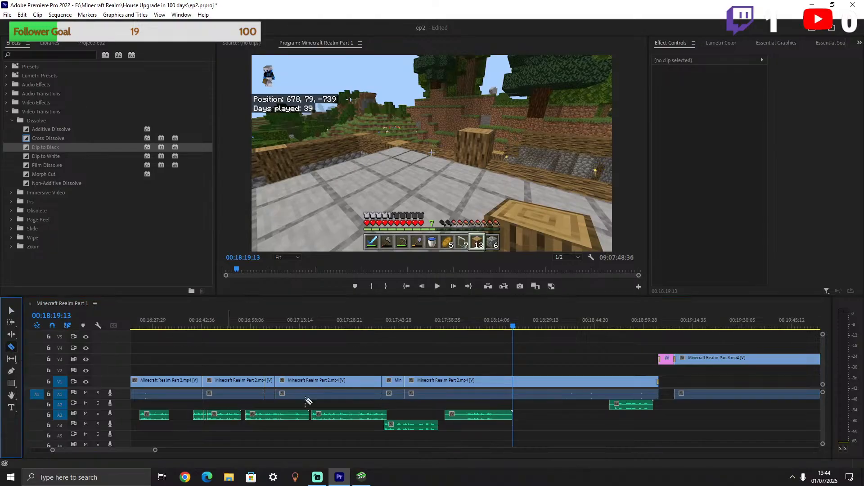
{"action": "left_click", "coordinate": [460, 417]}
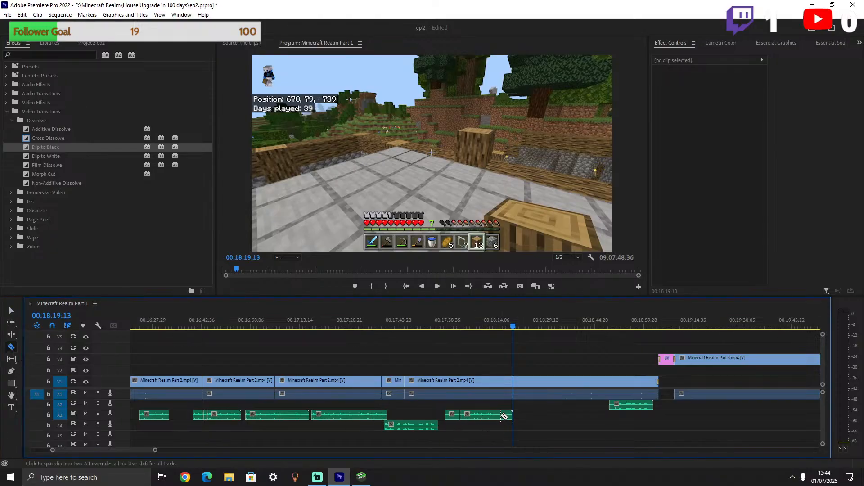
{"action": "key", "text": "v"}
{"action": "left_click", "coordinate": [453, 419]}
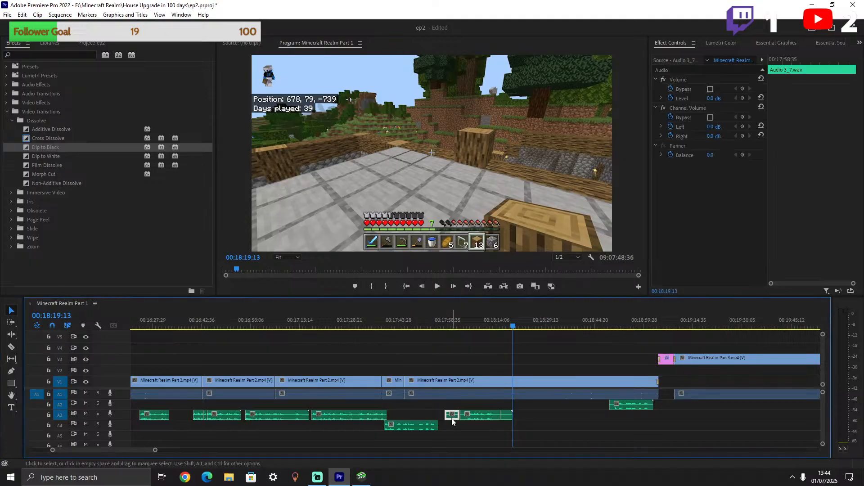
{"action": "key", "text": "Delete"}
{"action": "left_click", "coordinate": [506, 415]}
{"action": "key", "text": "Delete"}
Preview from 00:18:02:24, return to 00:18:30:23, and record another voice-over on A3 until 00:18:53:10.
{"action": "left_click", "coordinate": [460, 320]}
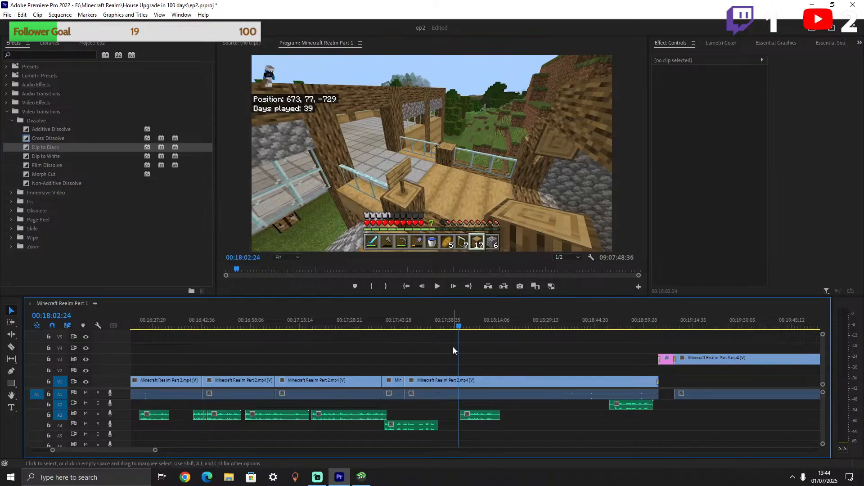
{"action": "key", "text": "space"}
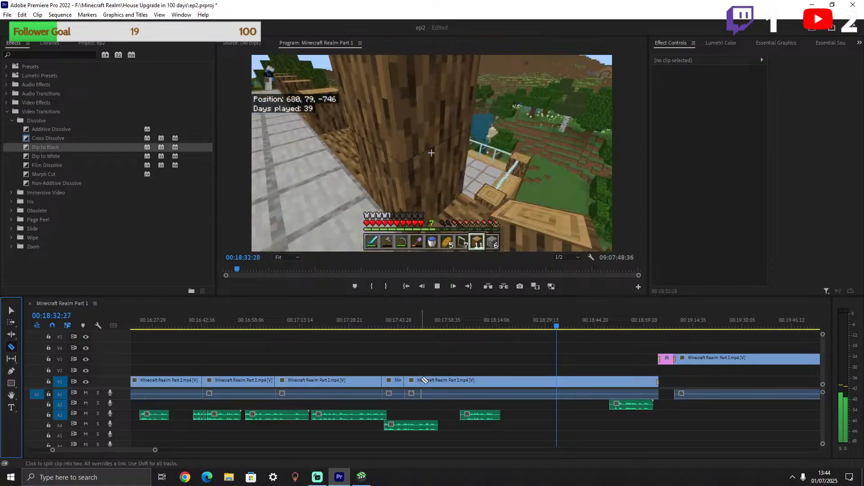
{"action": "left_click", "coordinate": [558, 328]}
{"action": "left_click_drag", "start_coordinate": [557, 327], "coordinate": [549, 324]}
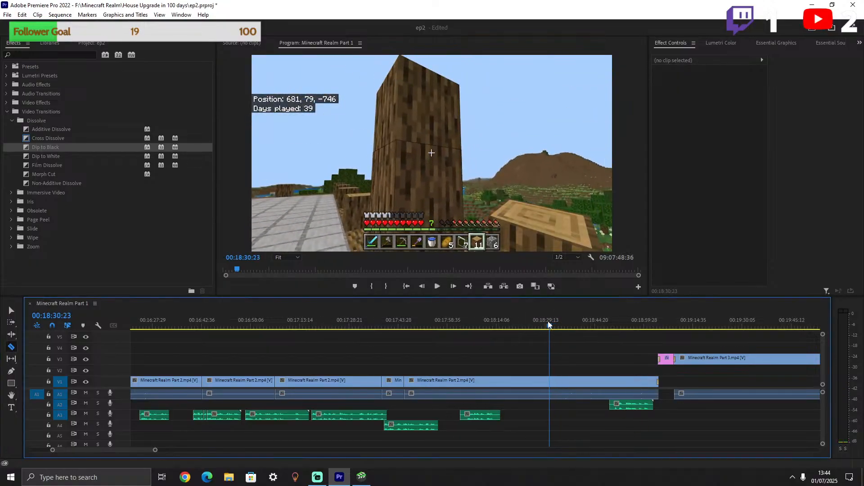
{"action": "left_click", "coordinate": [111, 413]}
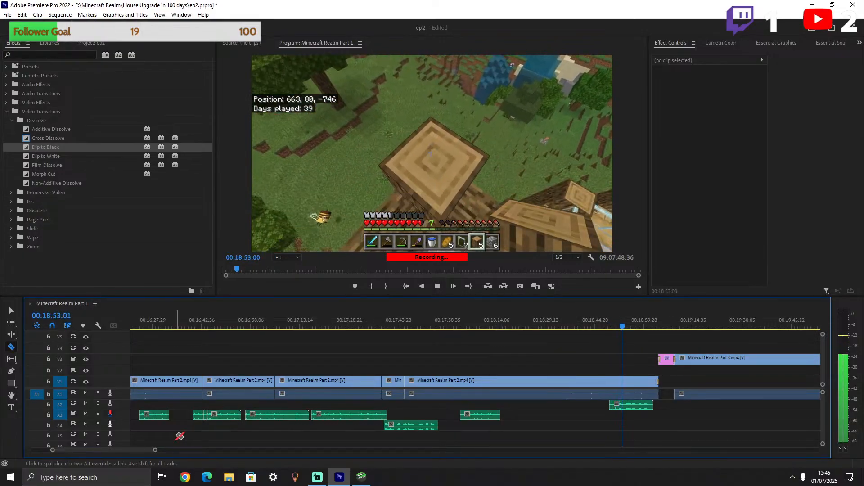
{"action": "key", "text": "space"}
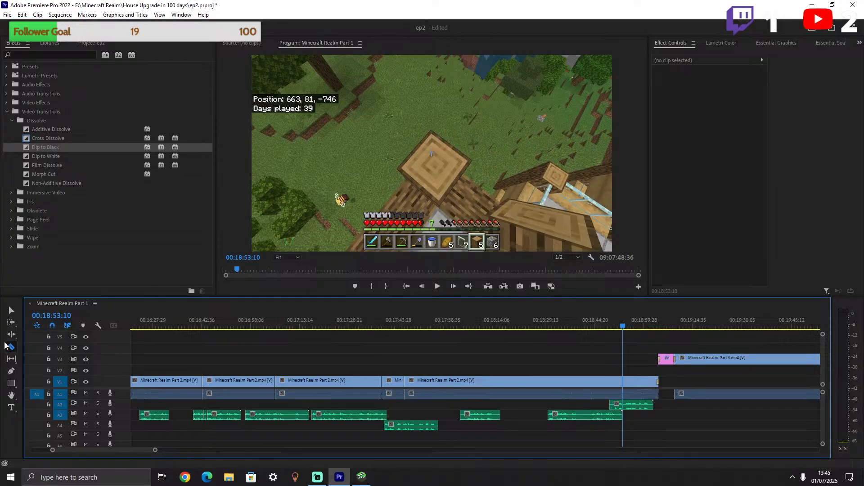
Move the new A3 voice-over earlier to start at about 00:18:24, before the A2 clip, and play back from 00:18:23:09.
{"action": "left_click", "coordinate": [10, 311]}
{"action": "left_click_drag", "start_coordinate": [588, 416], "coordinate": [566, 415]}
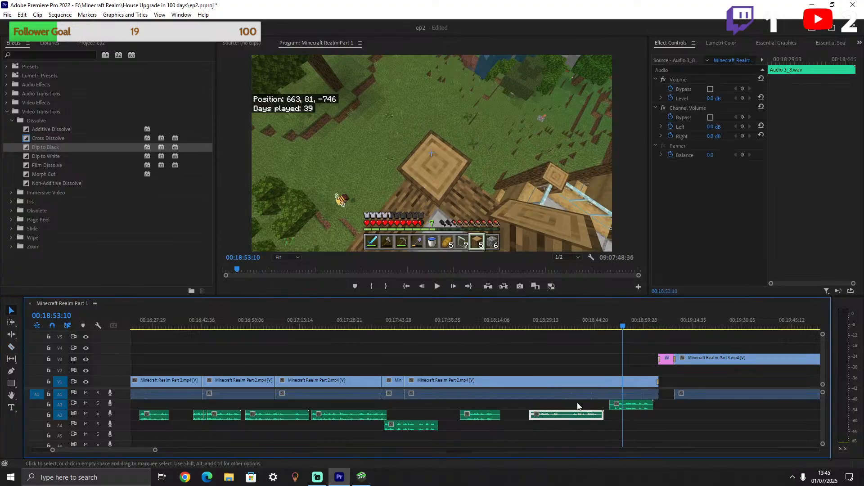
{"action": "key", "text": "c"}
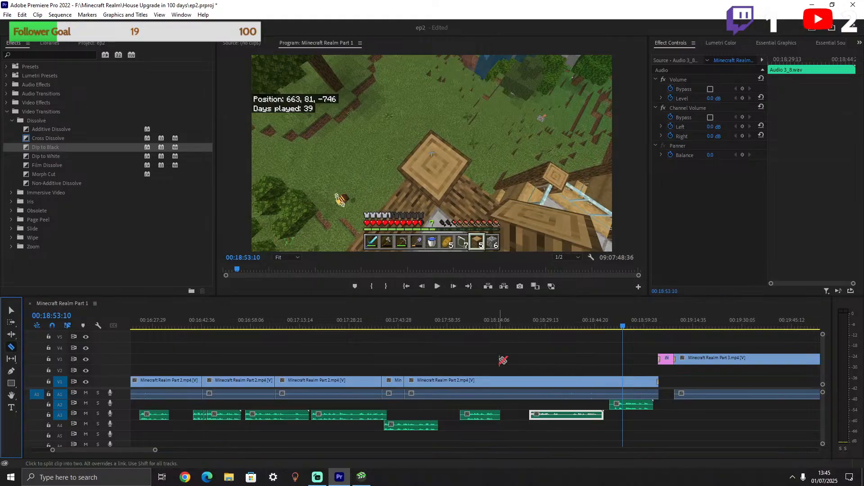
{"action": "left_click_drag", "start_coordinate": [556, 323], "coordinate": [528, 319]}
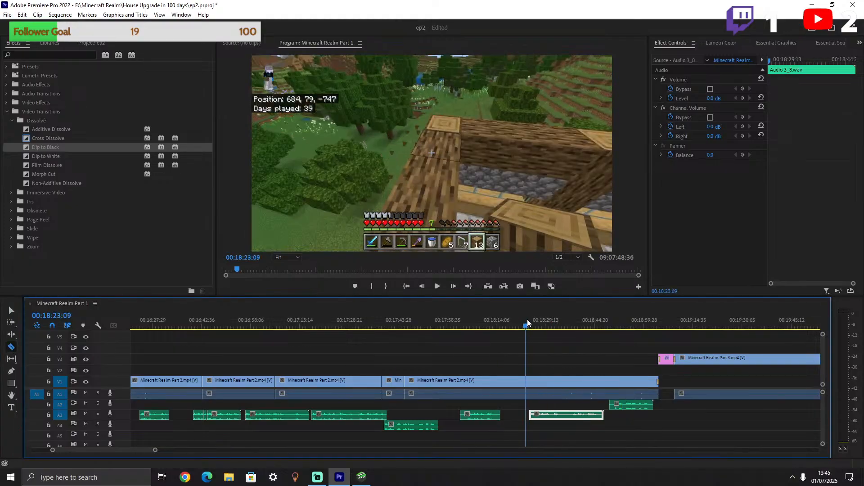
{"action": "key", "text": "space"}
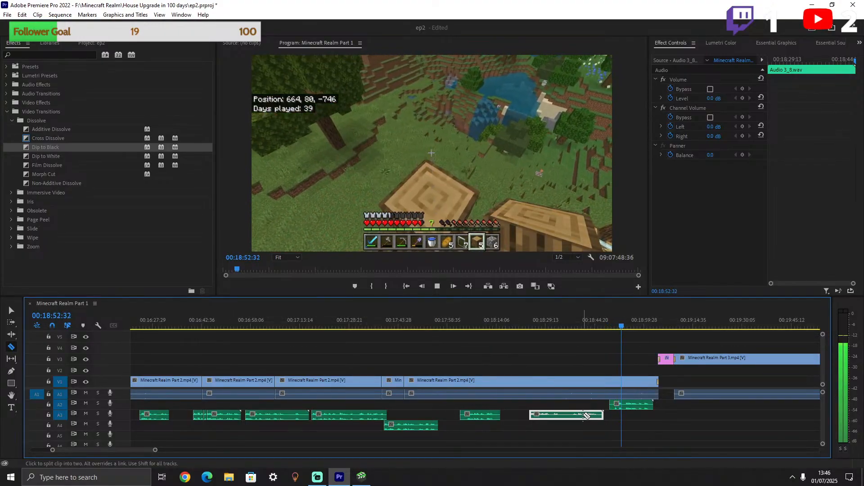
Save the project.
{"action": "left_click", "coordinate": [10, 310]}
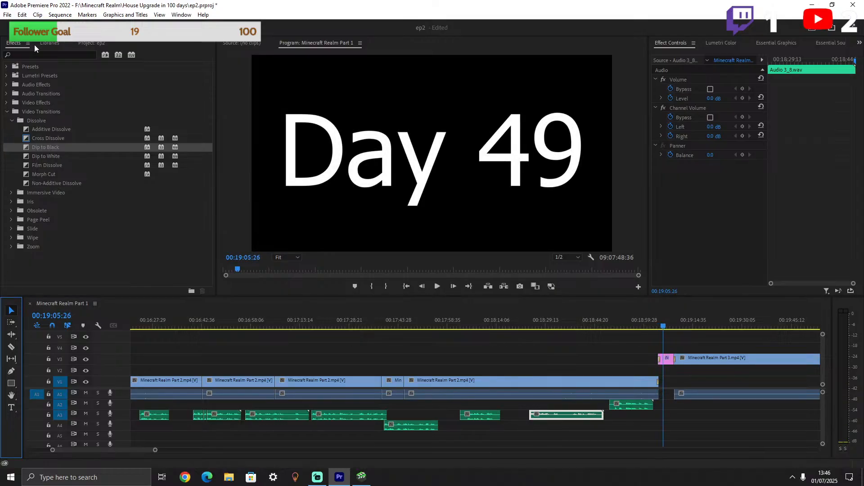
{"action": "left_click", "coordinate": [7, 14]}
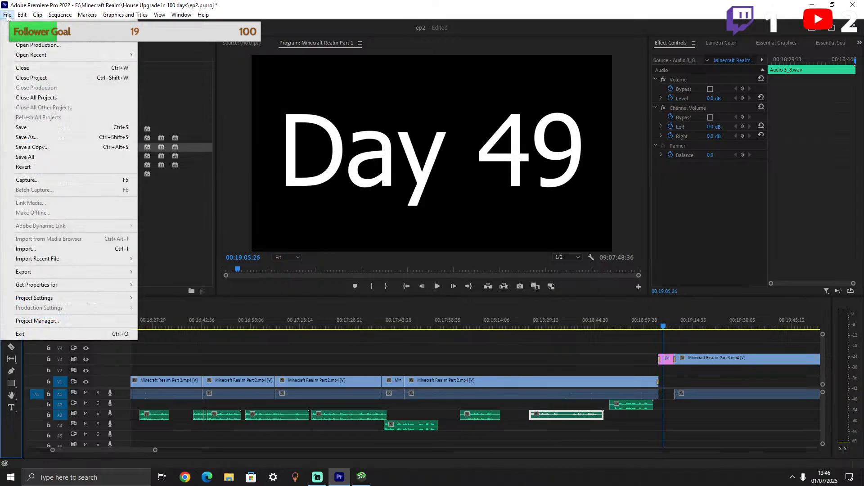
{"action": "left_click", "coordinate": [34, 129]}
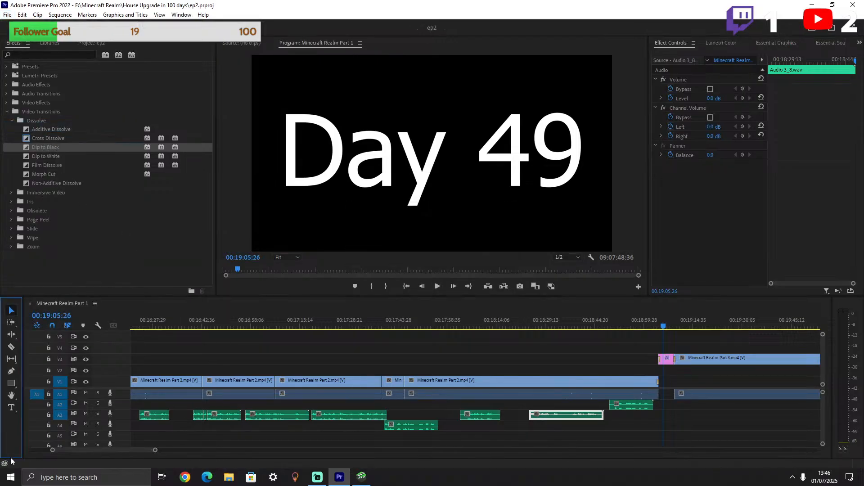
Play the timeline from the Day 49 title into the Part 3 footage, stopping at 00:19:11:02.
{"action": "left_click_drag", "start_coordinate": [155, 450], "coordinate": [306, 369]}
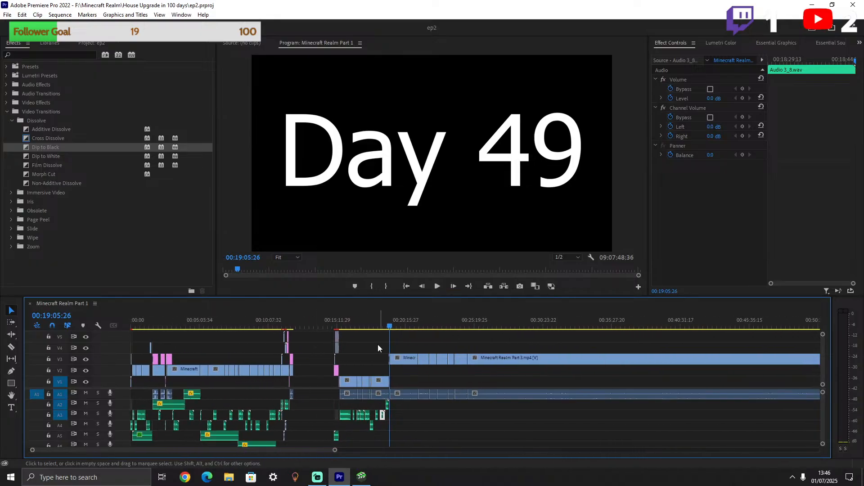
{"action": "left_click_drag", "start_coordinate": [336, 452], "coordinate": [339, 450]}
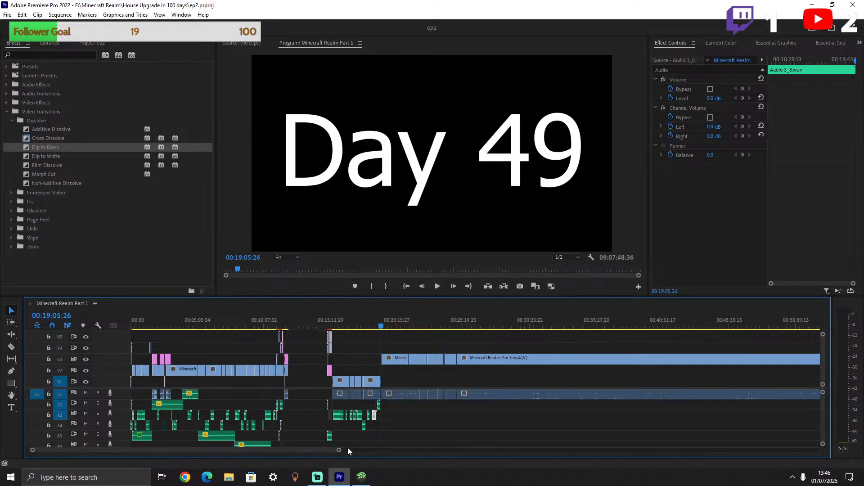
{"action": "left_click_drag", "start_coordinate": [338, 451], "coordinate": [197, 450]}
{"action": "scroll", "coordinate": [531, 386], "scroll_direction": "down", "scroll_amount": 5}
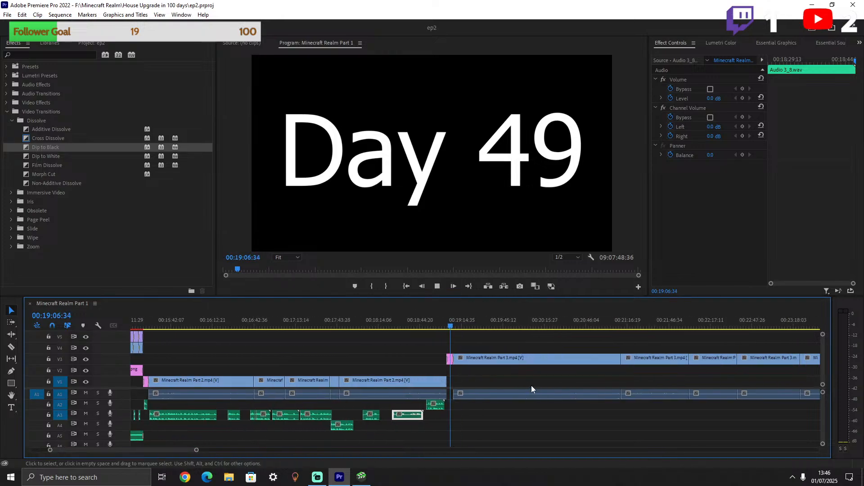
{"action": "scroll", "coordinate": [532, 385], "scroll_direction": "down", "scroll_amount": 1}
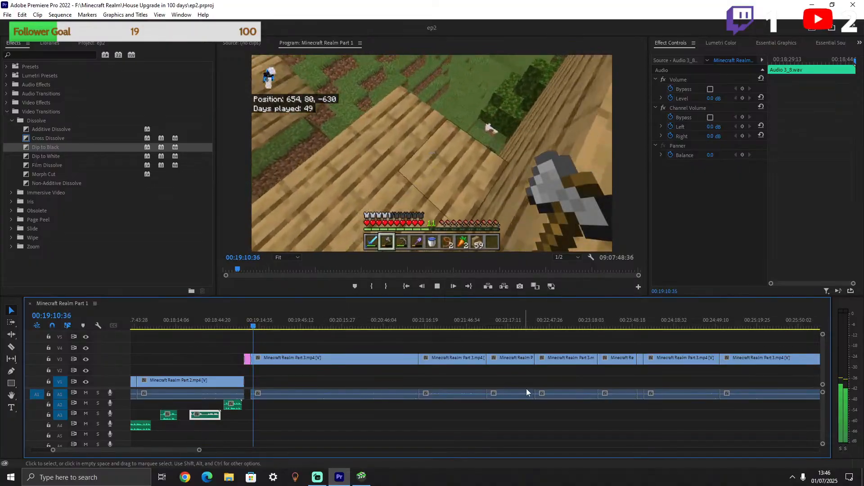
{"action": "key", "text": "space"}
Copy the electric-sand music clip on A5 and paste it on the same track beneath the Part 3 footage.
{"action": "left_click_drag", "start_coordinate": [170, 451], "coordinate": [305, 451]}
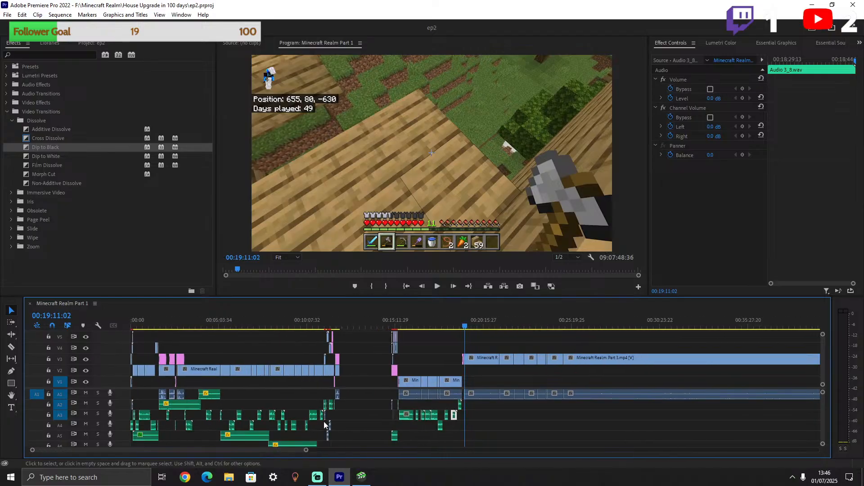
{"action": "scroll", "coordinate": [328, 413], "scroll_direction": "down", "scroll_amount": 3}
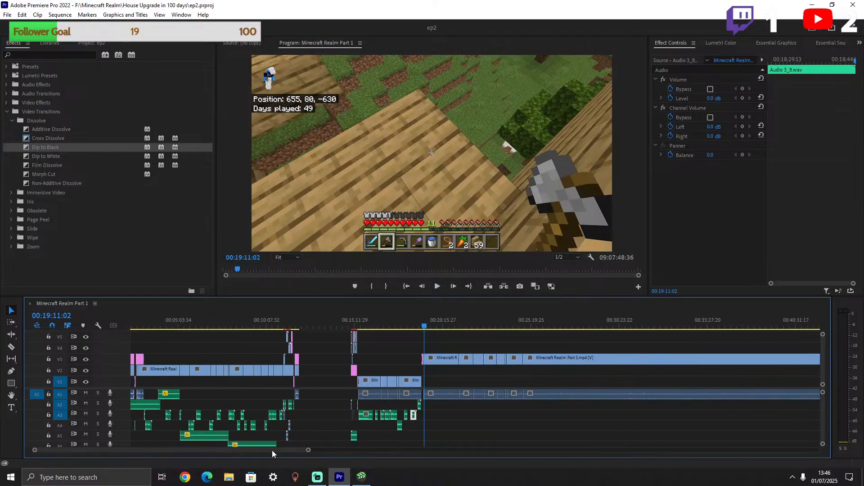
{"action": "left_click", "coordinate": [209, 438]}
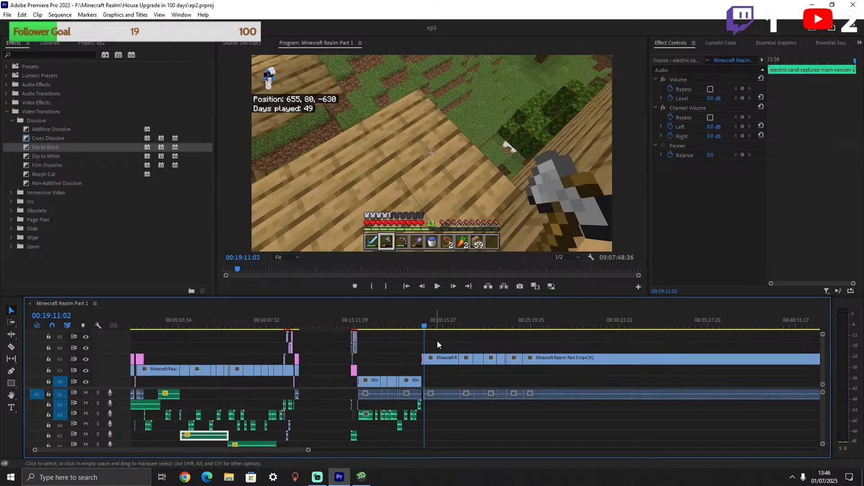
{"action": "left_click", "coordinate": [464, 320]}
{"action": "key", "text": "ctrl+v"}
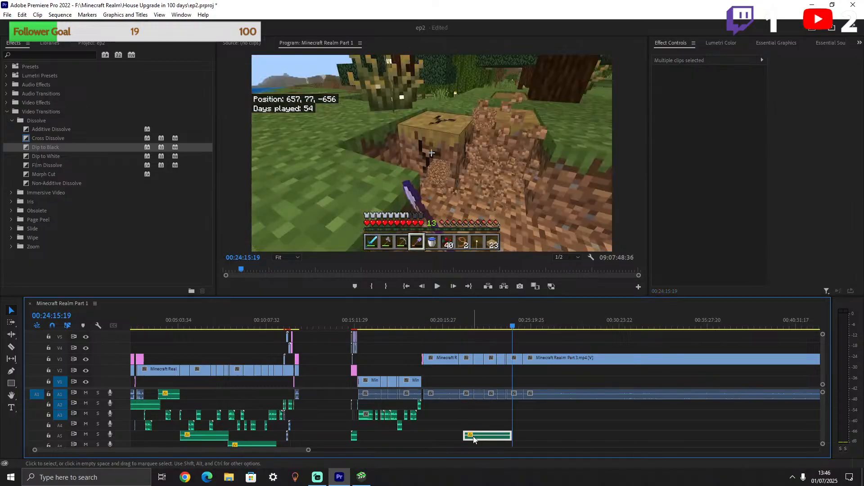
Move the pasted music clip to A6, starting at about 00:15:26 beneath the beginning of the Part 2 footage.
{"action": "left_click_drag", "start_coordinate": [474, 440], "coordinate": [374, 446]}
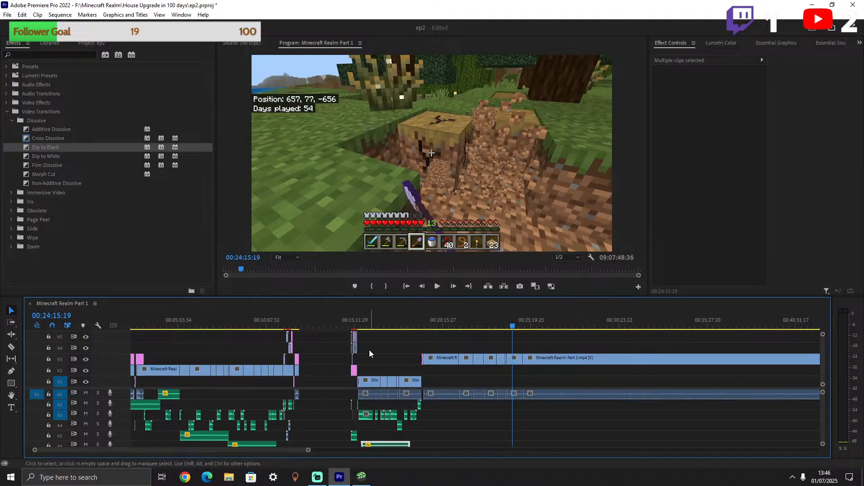
{"action": "left_click", "coordinate": [363, 321]}
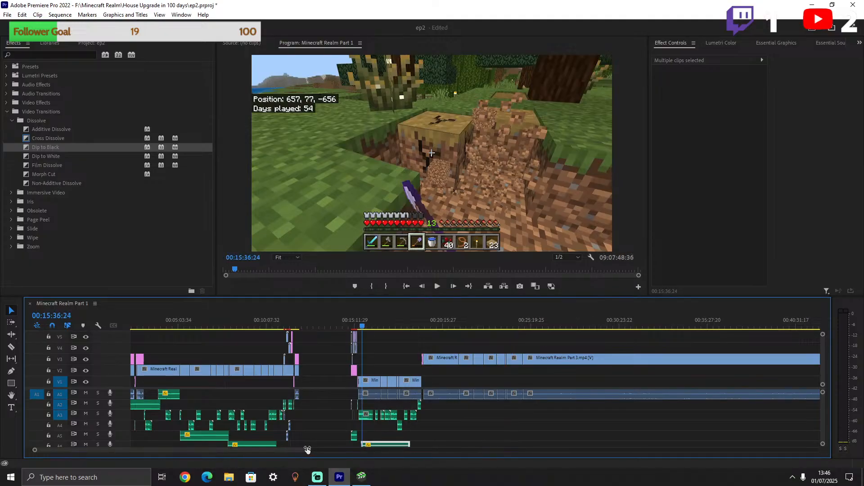
{"action": "scroll", "coordinate": [308, 450], "scroll_direction": "up", "scroll_amount": 6}
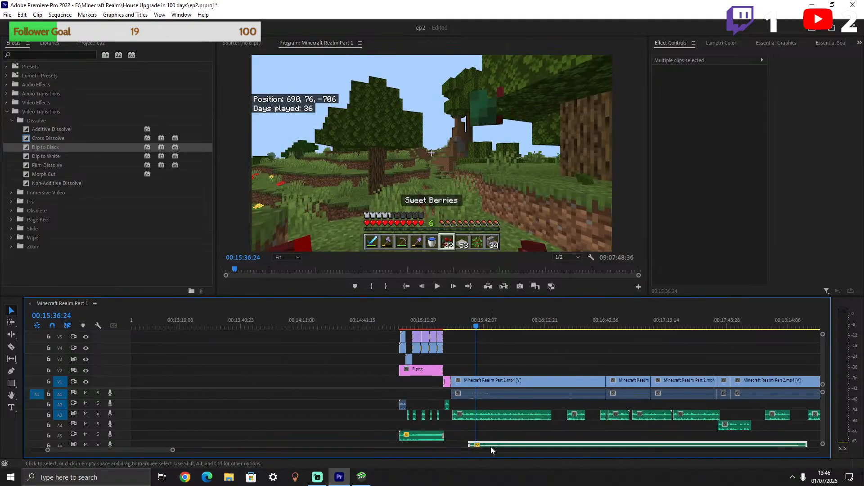
{"action": "left_click_drag", "start_coordinate": [489, 445], "coordinate": [468, 446]}
{"action": "left_click", "coordinate": [448, 326]}
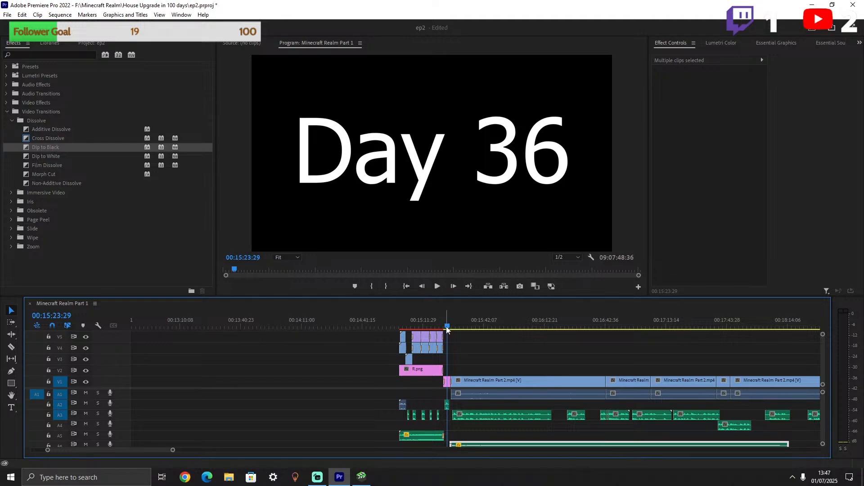
{"action": "left_click_drag", "start_coordinate": [447, 330], "coordinate": [439, 329]}
{"action": "left_click_drag", "start_coordinate": [458, 445], "coordinate": [461, 446]}
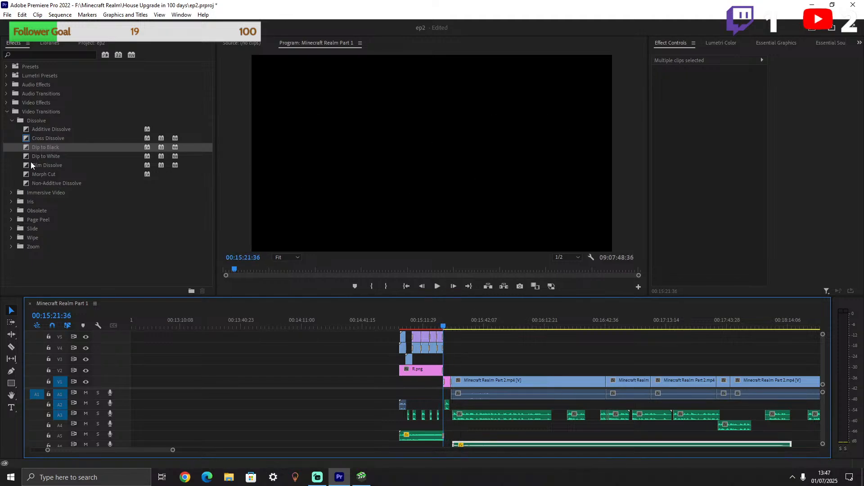
Apply the Constant Power audio crossfade to the start of the electric-sand music clip on A6.
{"action": "left_click", "coordinate": [4, 112]}
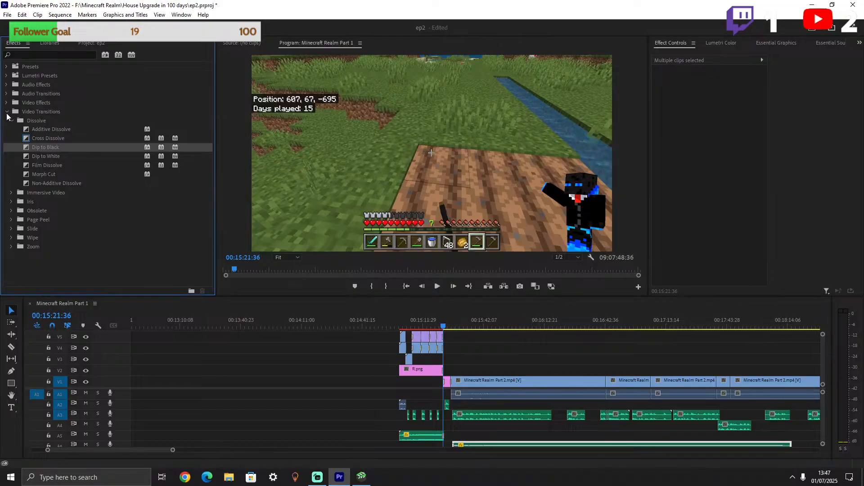
{"action": "left_click", "coordinate": [7, 113]}
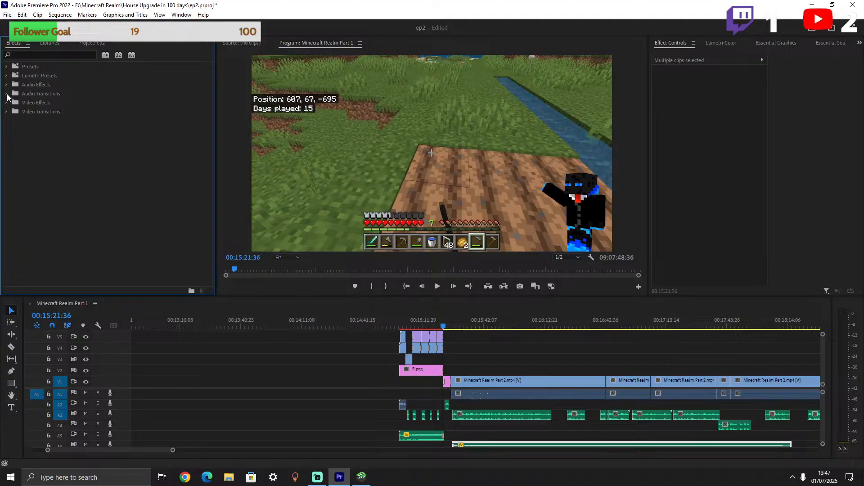
{"action": "left_click", "coordinate": [11, 103]}
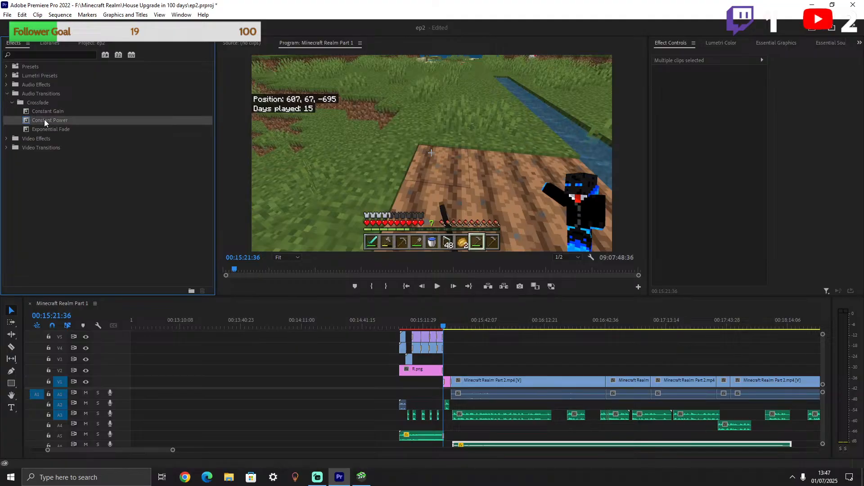
{"action": "left_click_drag", "start_coordinate": [462, 450], "coordinate": [461, 447]}
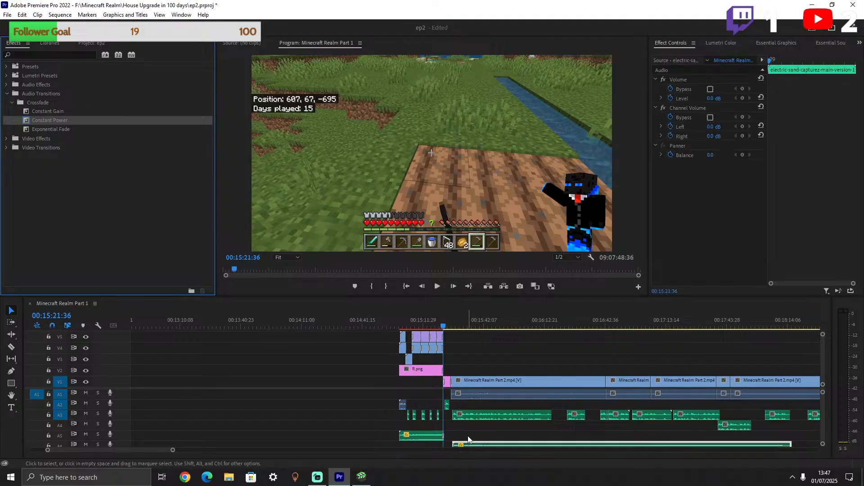
Play through the Day 36 title and move the A6 music clip to start at 00:15:25:30, over the title's fade-out.
{"action": "key", "text": "space"}
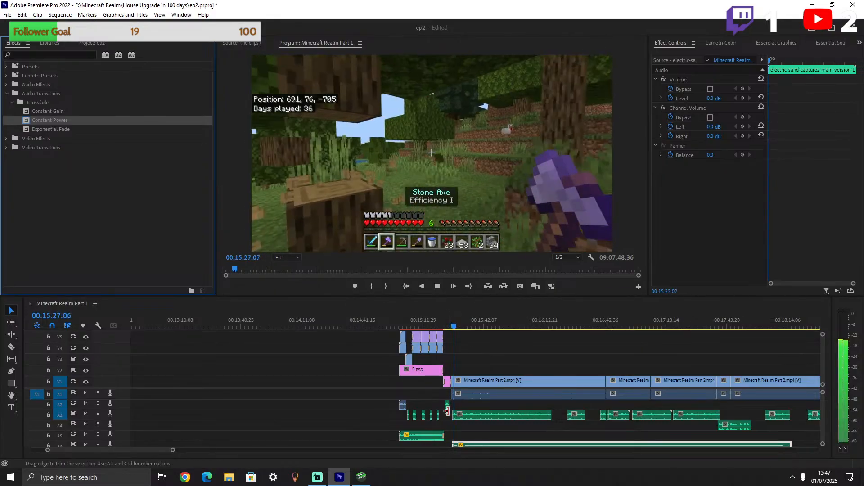
{"action": "key", "text": "space"}
{"action": "scroll", "coordinate": [822, 425], "scroll_direction": "down", "scroll_amount": 2}
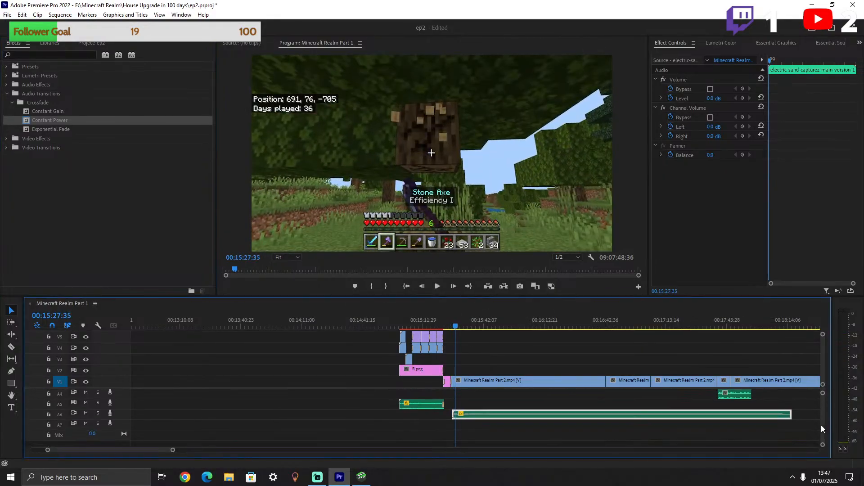
{"action": "left_click_drag", "start_coordinate": [455, 329], "coordinate": [451, 327]}
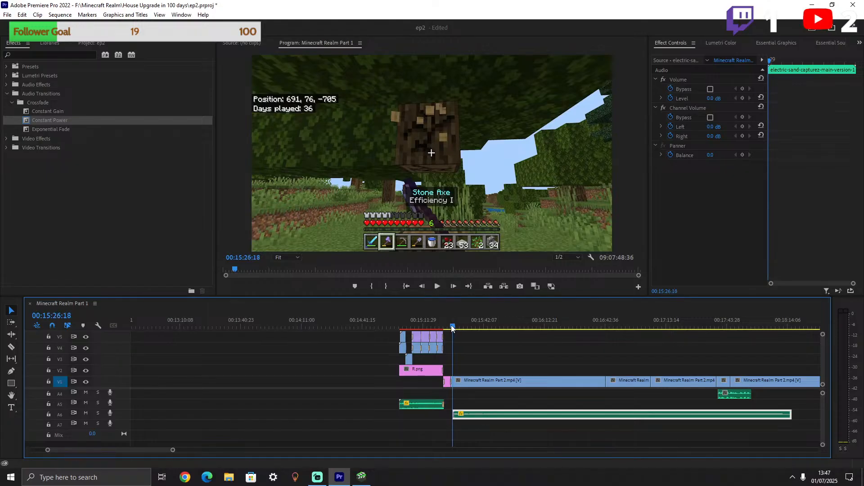
{"action": "left_click_drag", "start_coordinate": [462, 413], "coordinate": [460, 414]}
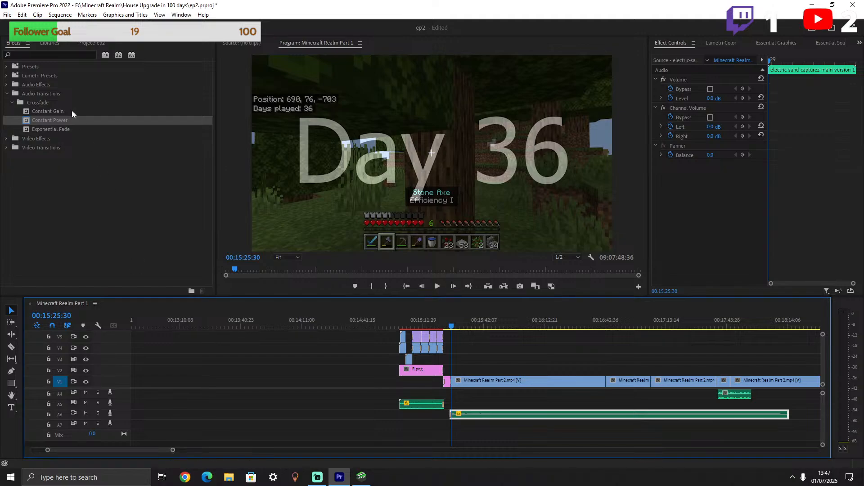
Review the Part 1 section's clips and playback up to the Day 13 gameplay for a music track to reuse.
{"action": "left_click", "coordinate": [91, 44]}
{"action": "left_click", "coordinate": [169, 253]}
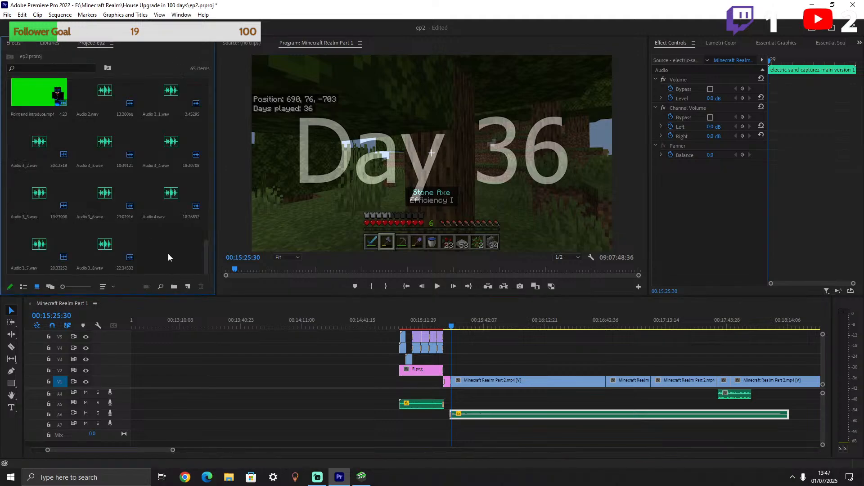
{"action": "left_click_drag", "start_coordinate": [173, 451], "coordinate": [242, 449]}
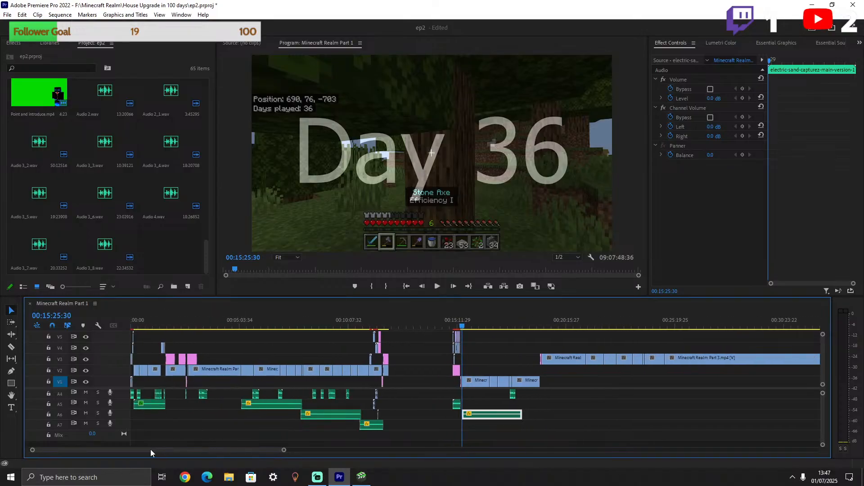
{"action": "left_click", "coordinate": [139, 395]}
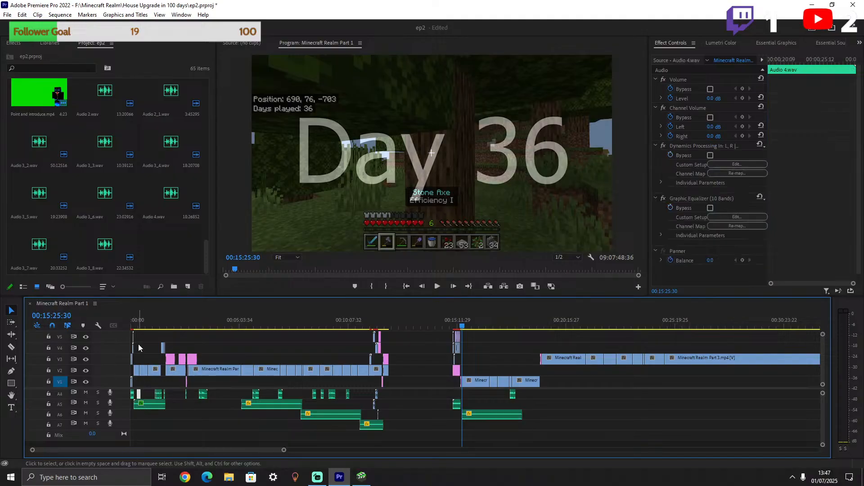
{"action": "left_click", "coordinate": [137, 323]}
{"action": "key", "text": "space"}
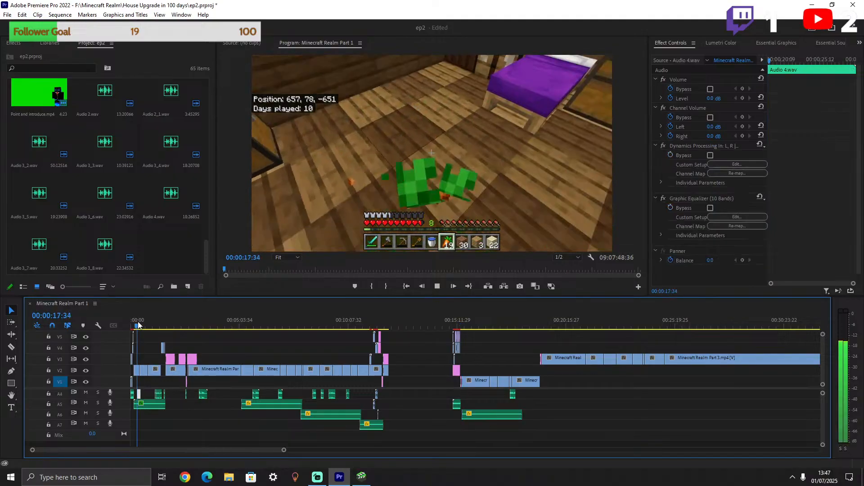
{"action": "left_click", "coordinate": [147, 327]}
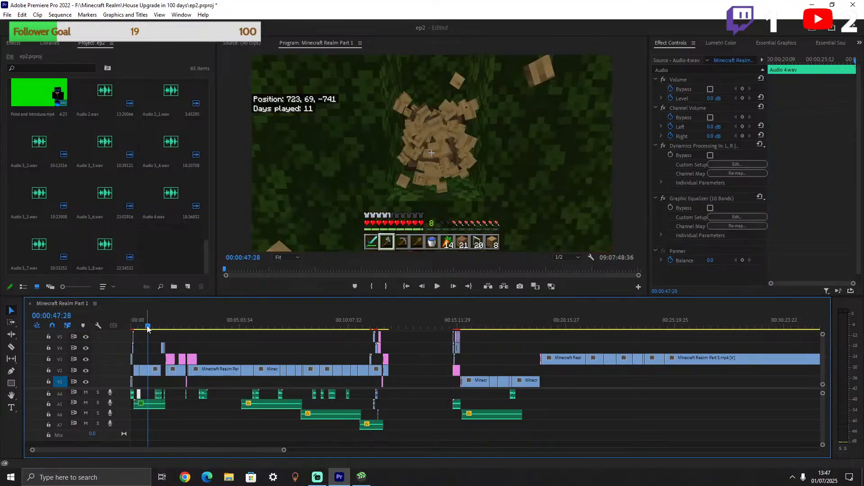
{"action": "left_click_drag", "start_coordinate": [153, 327], "coordinate": [161, 325]}
{"action": "left_click_drag", "start_coordinate": [174, 319], "coordinate": [186, 320]}
{"action": "key", "text": "space"}
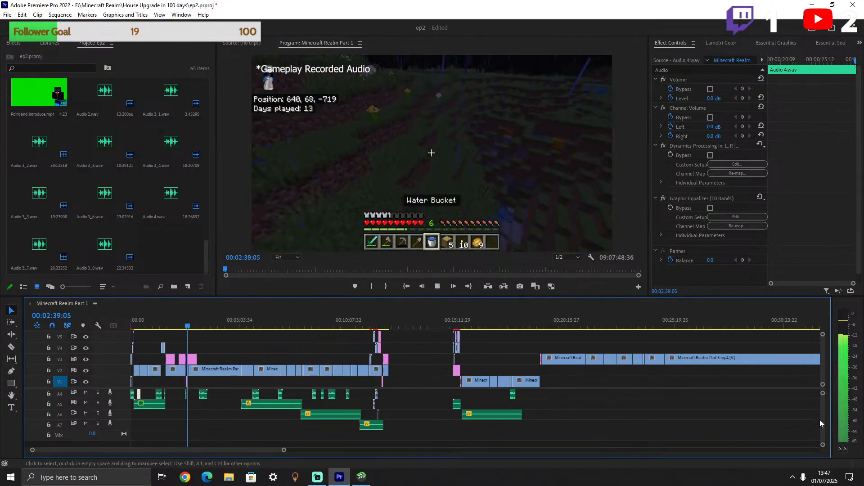
{"action": "scroll", "coordinate": [822, 417], "scroll_direction": "up", "scroll_amount": 3}
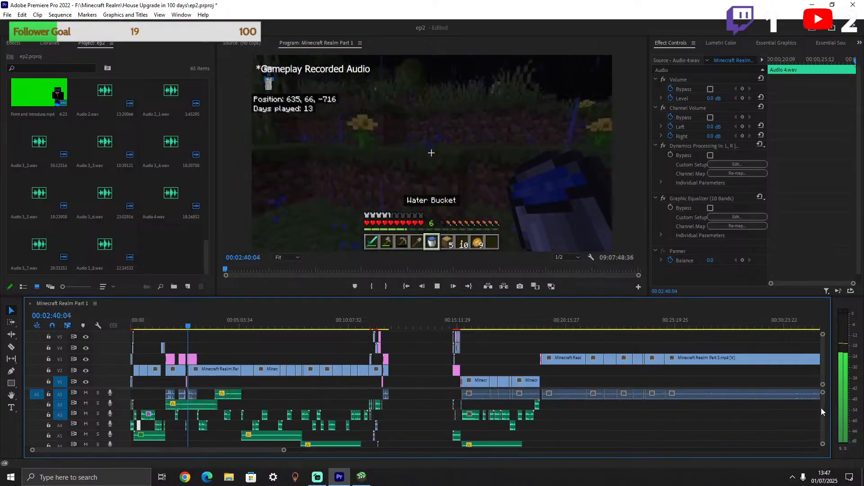
Copy the adrenaline-roger-gabalda music clip on A2, paste it at 00:22:18:05, and move the copy onto A4 across the Day 36 title.
{"action": "left_click", "coordinate": [207, 405]}
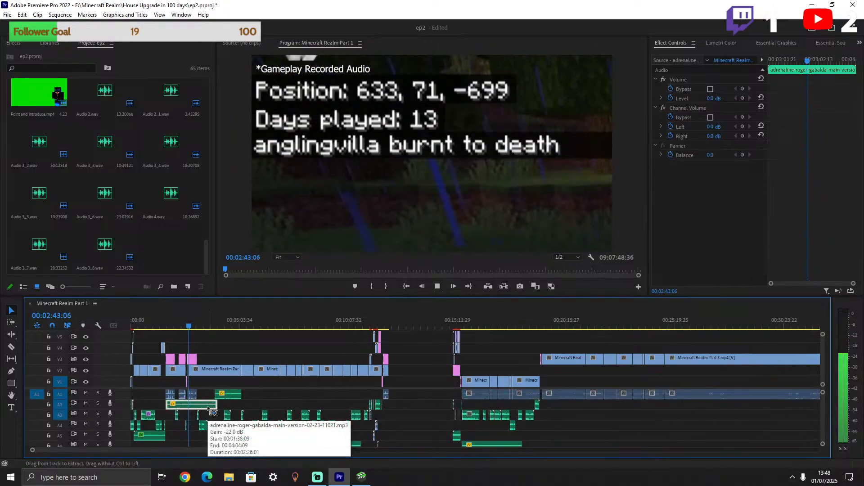
{"action": "key", "text": "space"}
{"action": "left_click", "coordinate": [483, 327]}
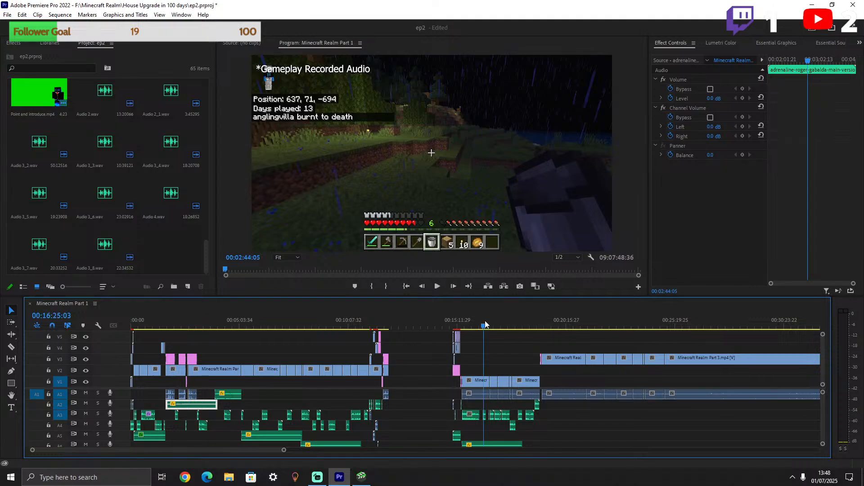
{"action": "scroll", "coordinate": [824, 418], "scroll_direction": "down", "scroll_amount": 3}
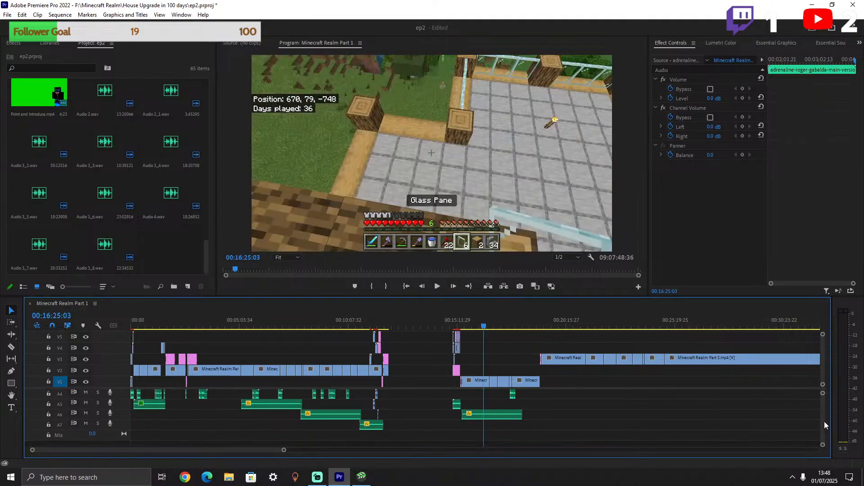
{"action": "left_click_drag", "start_coordinate": [463, 332], "coordinate": [461, 332]}
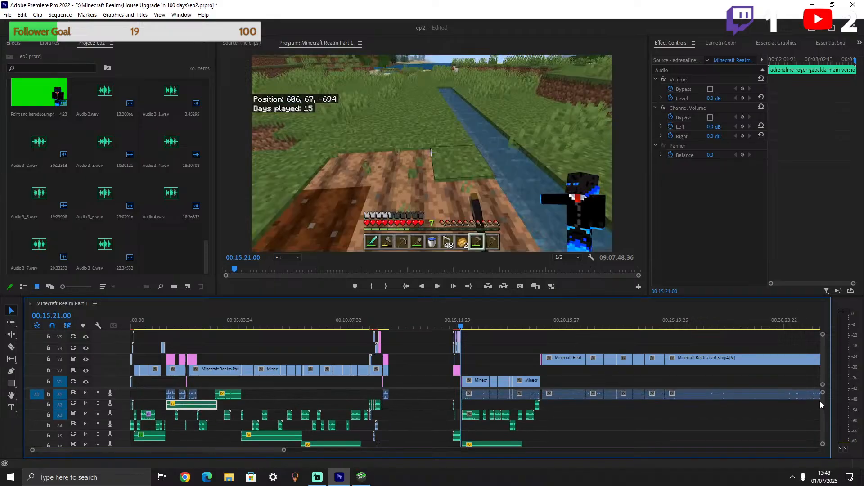
{"action": "left_click", "coordinate": [612, 328]}
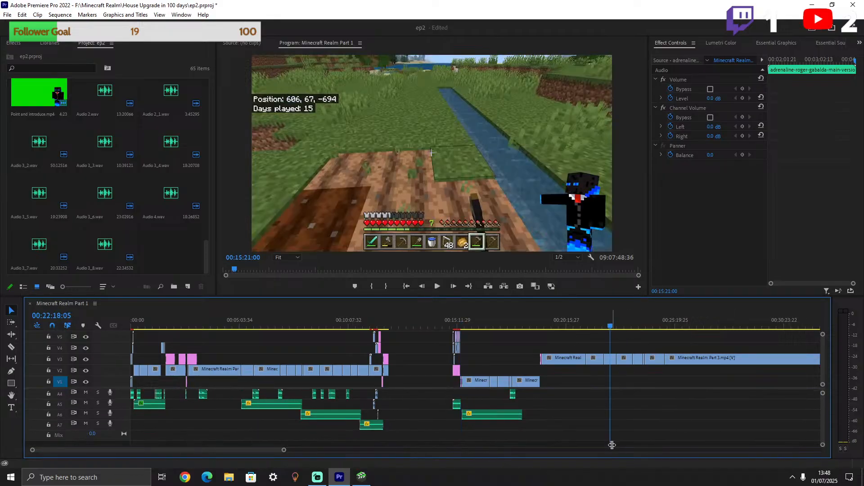
{"action": "key", "text": "ctrl+v"}
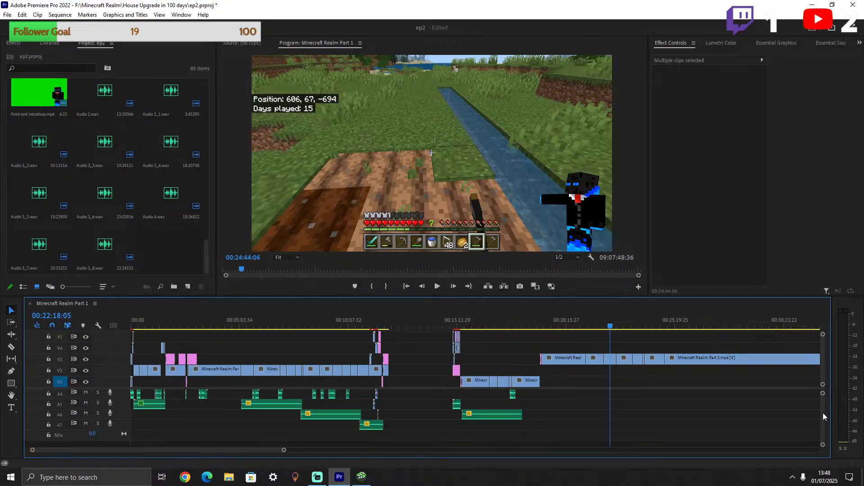
{"action": "left_click_drag", "start_coordinate": [823, 413], "coordinate": [823, 387]}
{"action": "left_click_drag", "start_coordinate": [627, 404], "coordinate": [453, 423]}
Cut the adrenaline music clip on A4 at the beginning and end of the Day 36 title.
{"action": "left_click", "coordinate": [461, 324]}
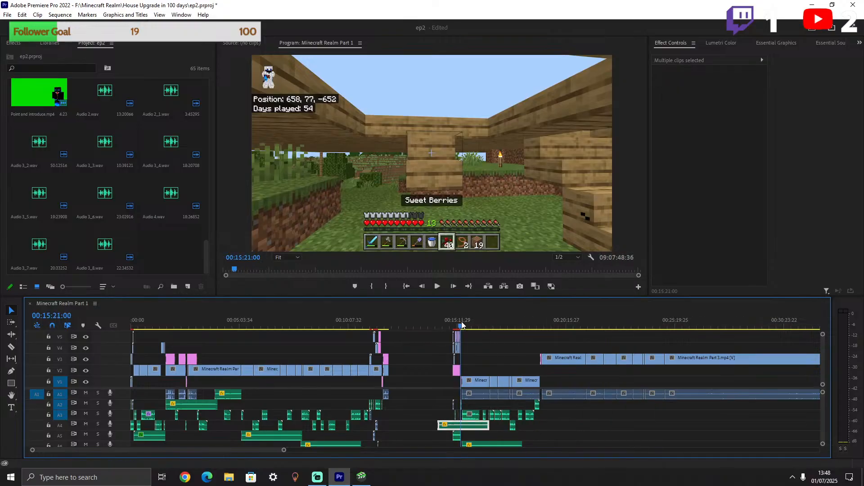
{"action": "left_click_drag", "start_coordinate": [284, 450], "coordinate": [209, 448]}
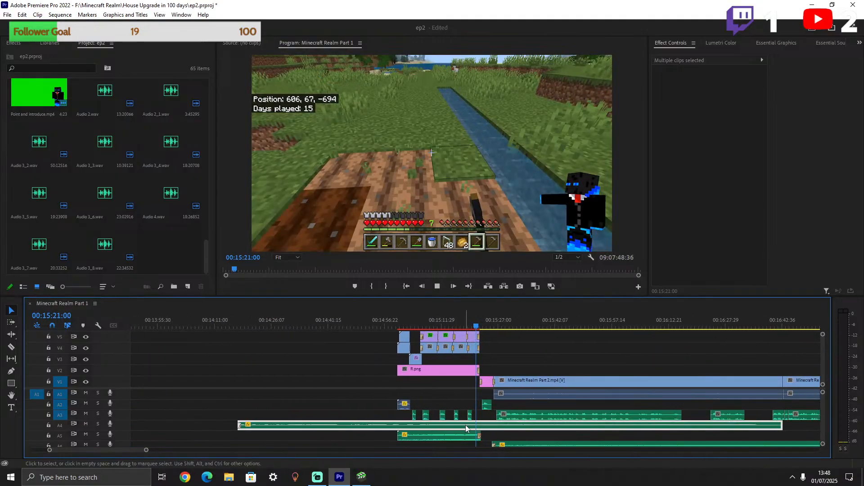
{"action": "key", "text": "space"}
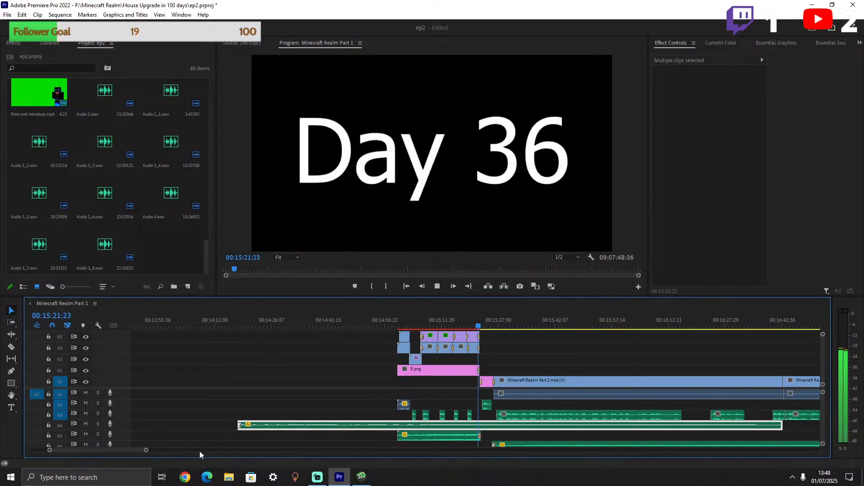
{"action": "left_click", "coordinate": [11, 348]}
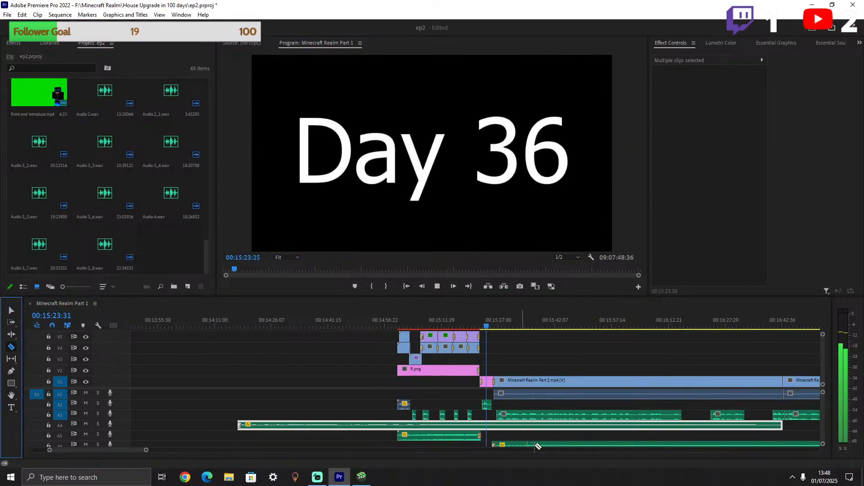
{"action": "left_click", "coordinate": [478, 426]}
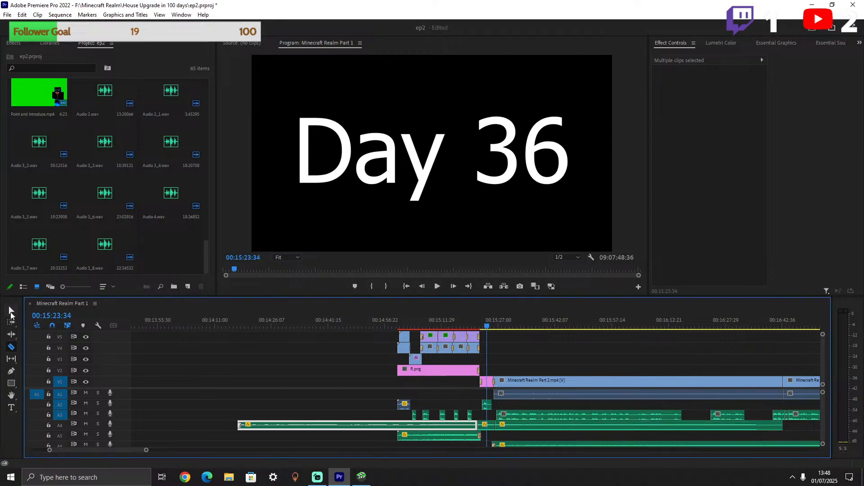
Delete the A4 music pieces before and after the Day 36 title, keeping only the middle piece.
{"action": "left_click", "coordinate": [10, 312]}
{"action": "left_click", "coordinate": [341, 425]}
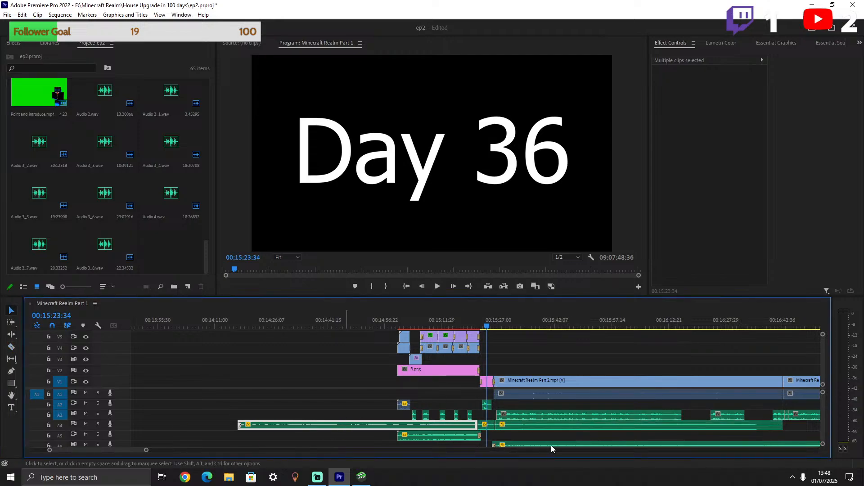
{"action": "left_click", "coordinate": [539, 425]}
{"action": "key", "text": "Delete"}
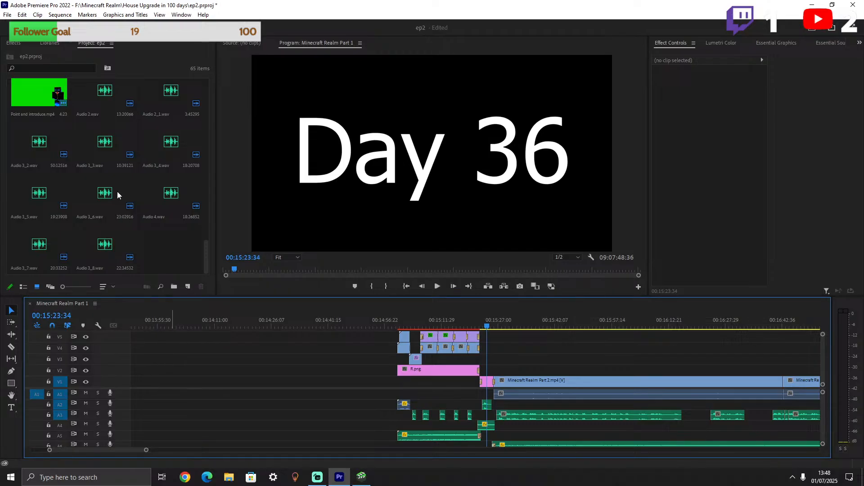
Apply the Constant Power crossfade to both ends of the short A4 music clip beneath the Day 36 title.
{"action": "key", "text": "shift+7"}
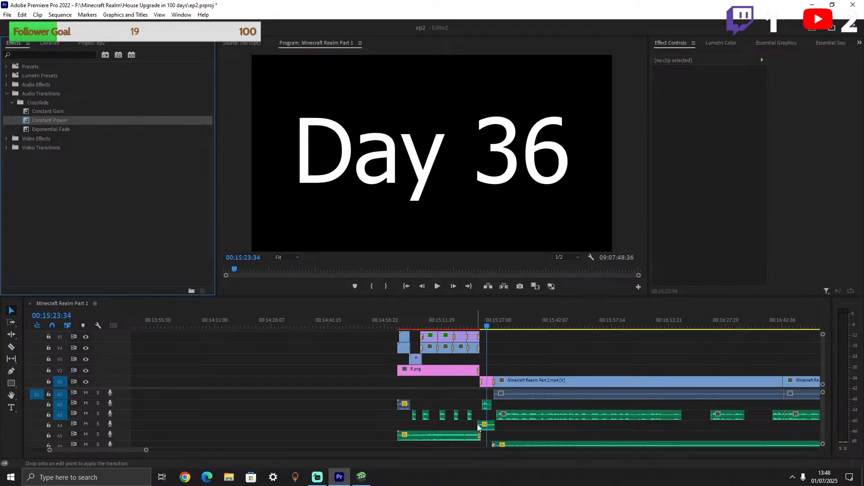
{"action": "left_click_drag", "start_coordinate": [481, 427], "coordinate": [481, 427]}
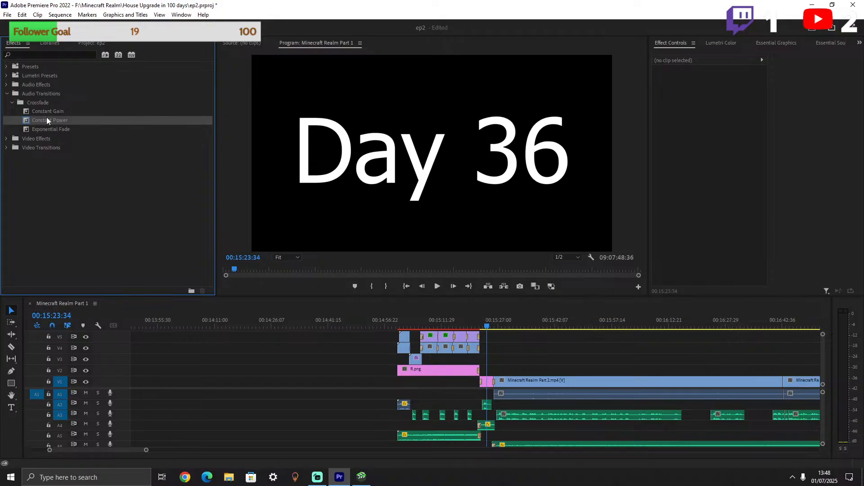
{"action": "left_click_drag", "start_coordinate": [209, 199], "coordinate": [494, 429]}
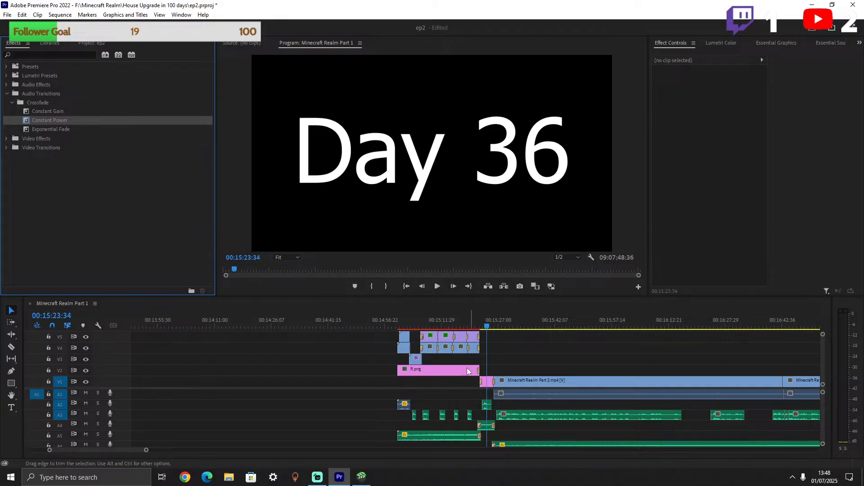
Play the timeline from 00:15:20:15 through the Day 36 title into the Part 2 footage to check the music transitions.
{"action": "left_click", "coordinate": [474, 324]}
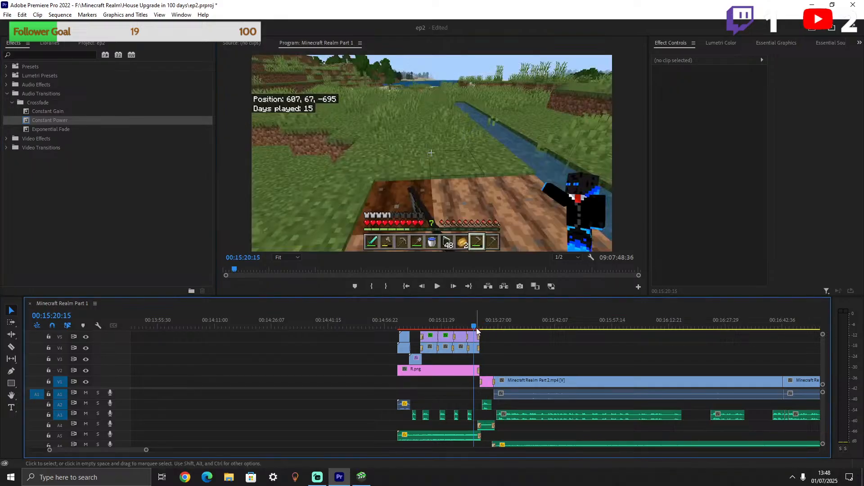
{"action": "key", "text": "space"}
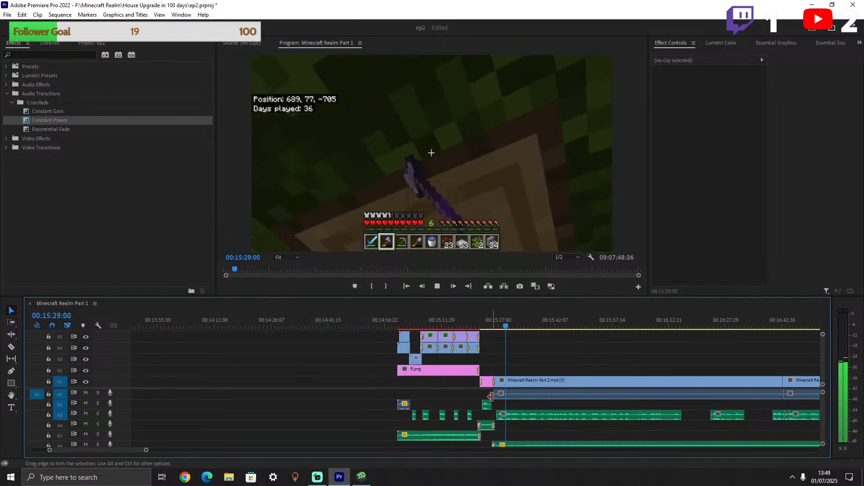
{"action": "scroll", "coordinate": [461, 391], "scroll_direction": "down", "scroll_amount": 5}
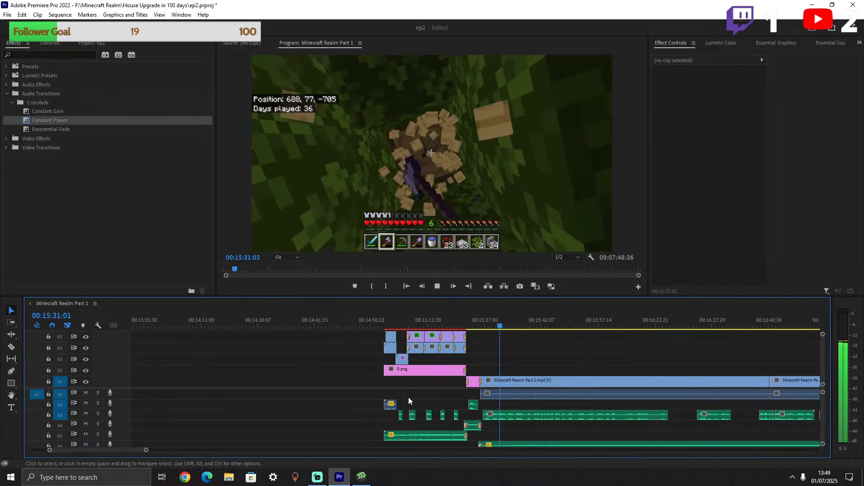
{"action": "scroll", "coordinate": [419, 395], "scroll_direction": "down", "scroll_amount": 2}
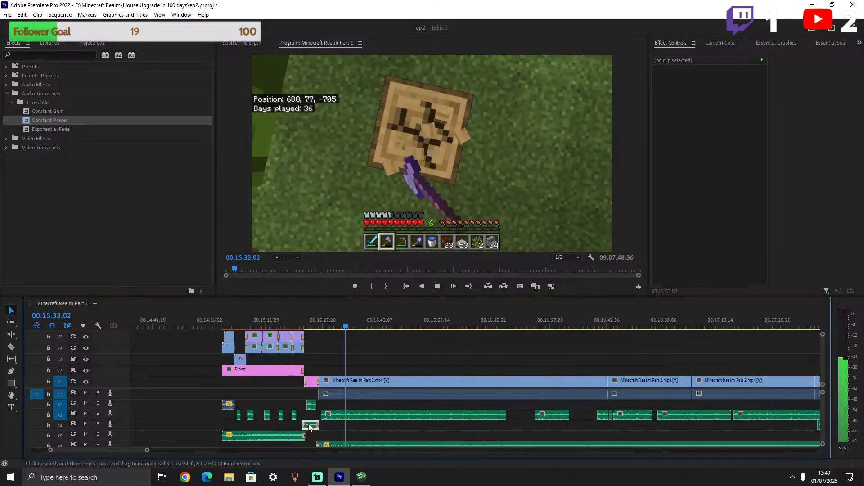
Copy the short adrenaline music clip from beneath the Day 36 title and place the duplicate on A4 beneath the Day 49 title.
{"action": "left_click", "coordinate": [314, 426]}
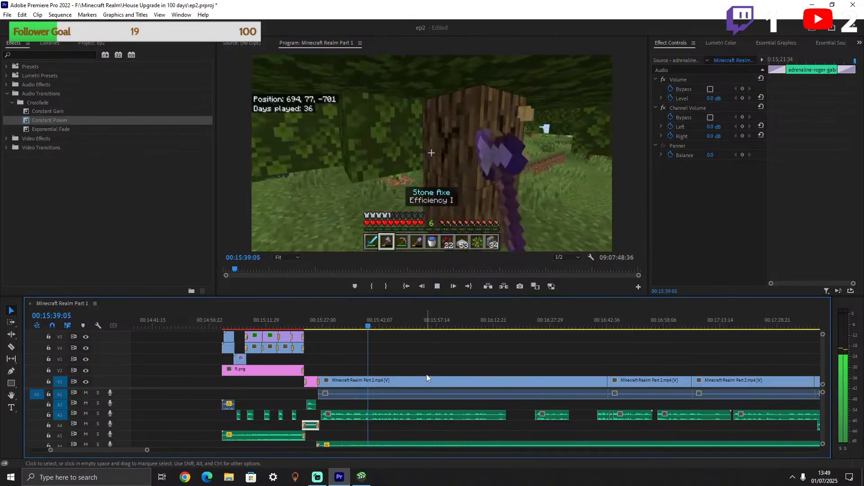
{"action": "scroll", "coordinate": [439, 408], "scroll_direction": "up", "scroll_amount": 10}
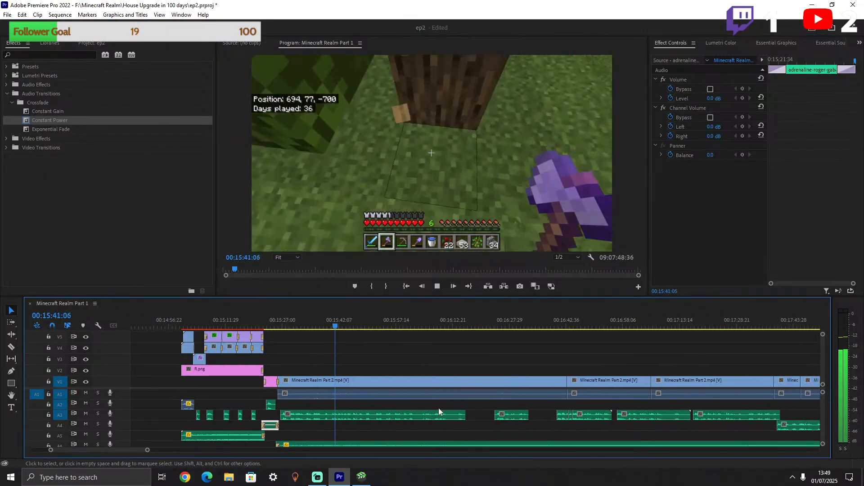
{"action": "scroll", "coordinate": [435, 407], "scroll_direction": "down", "scroll_amount": 3}
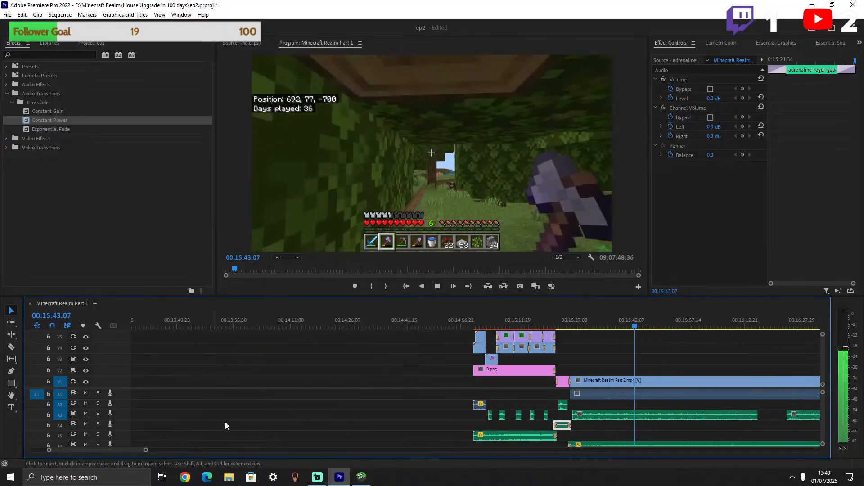
{"action": "left_click_drag", "start_coordinate": [124, 451], "coordinate": [131, 452]}
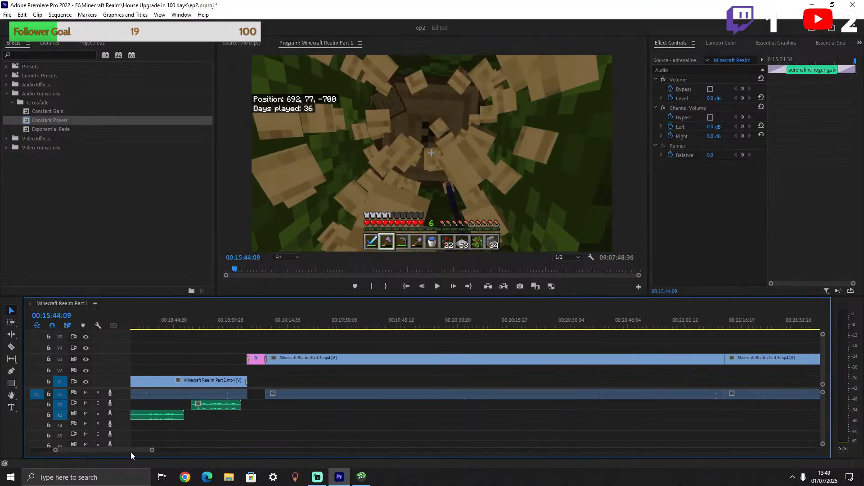
{"action": "left_click", "coordinate": [244, 324]}
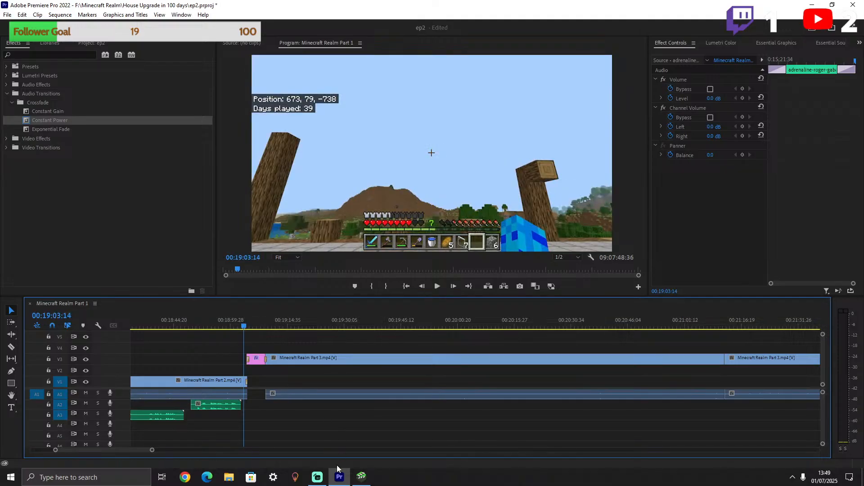
{"action": "key", "text": "ctrl+v"}
{"action": "left_click_drag", "start_coordinate": [251, 428], "coordinate": [254, 426]}
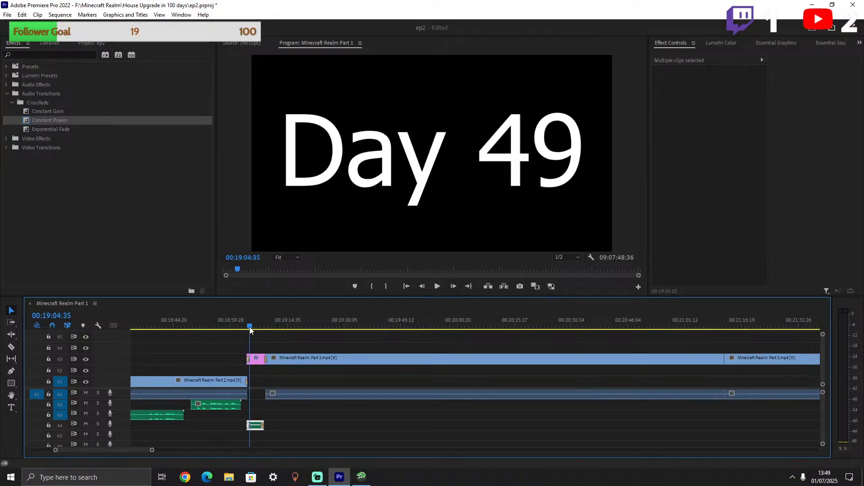
Play the Day 49 title into the Part 3 footage to check its music, and save the project.
{"action": "left_click", "coordinate": [246, 328]}
{"action": "key", "text": "space"}
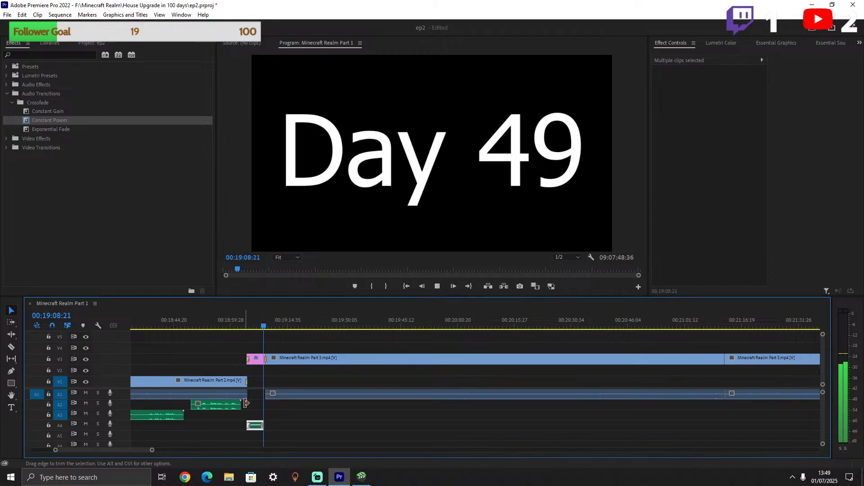
{"action": "key", "text": "space"}
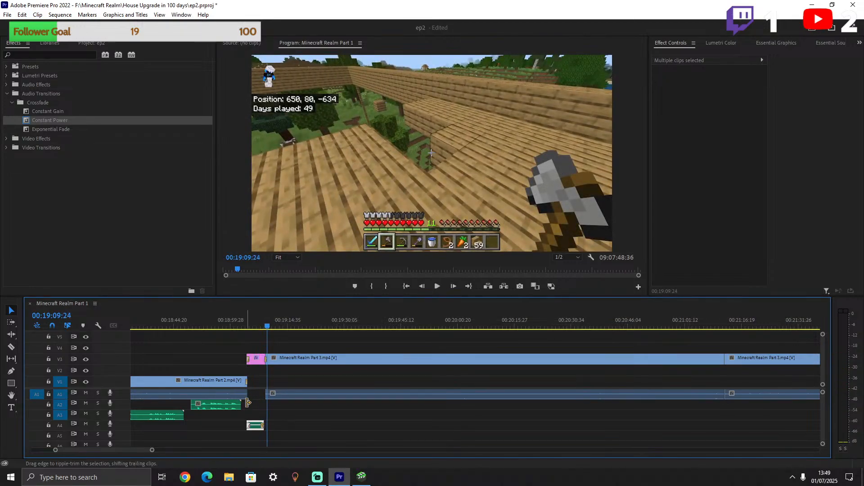
{"action": "key", "text": "ctrl+s"}
Duplicate the electric-sand music clip from A6 onto A7, with its start slightly overlapping the original's end beneath the Part 2 footage.
{"action": "scroll", "coordinate": [347, 423], "scroll_direction": "up", "scroll_amount": 5}
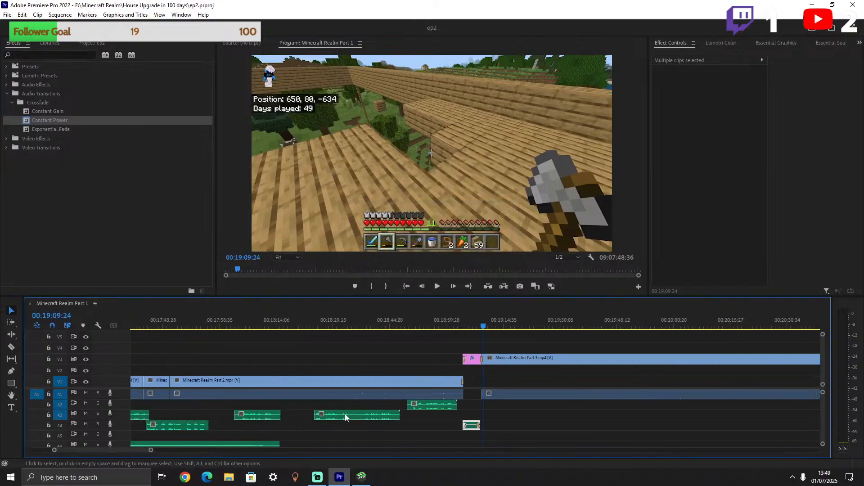
{"action": "scroll", "coordinate": [345, 415], "scroll_direction": "up", "scroll_amount": 2}
{"action": "left_click", "coordinate": [301, 444]}
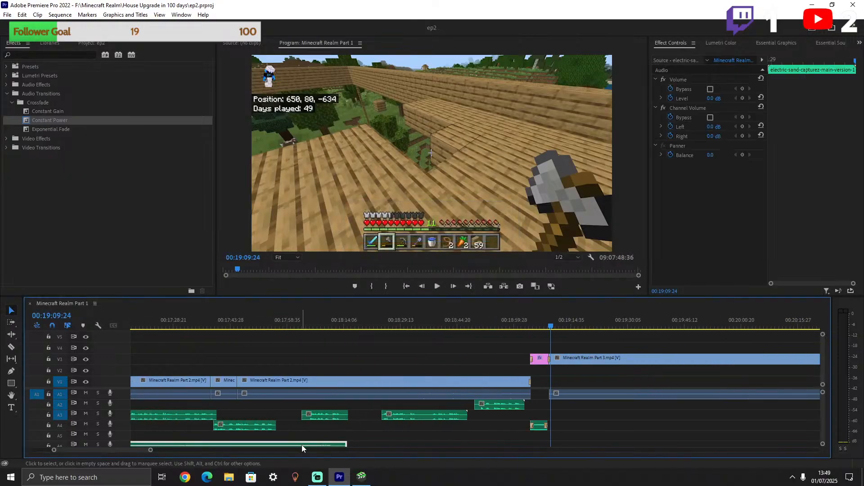
{"action": "key", "text": "ctrl+c"}
{"action": "left_click", "coordinate": [421, 319]}
{"action": "key", "text": "ctrl+v"}
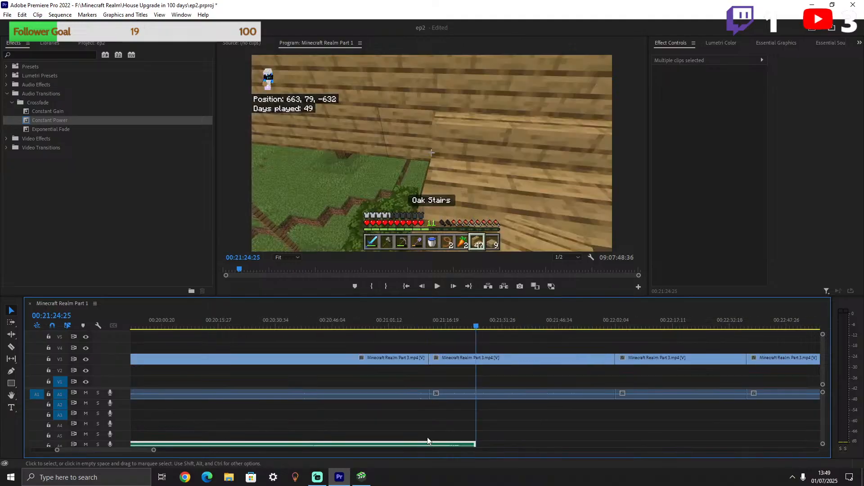
{"action": "scroll", "coordinate": [822, 408], "scroll_direction": "down", "scroll_amount": 3}
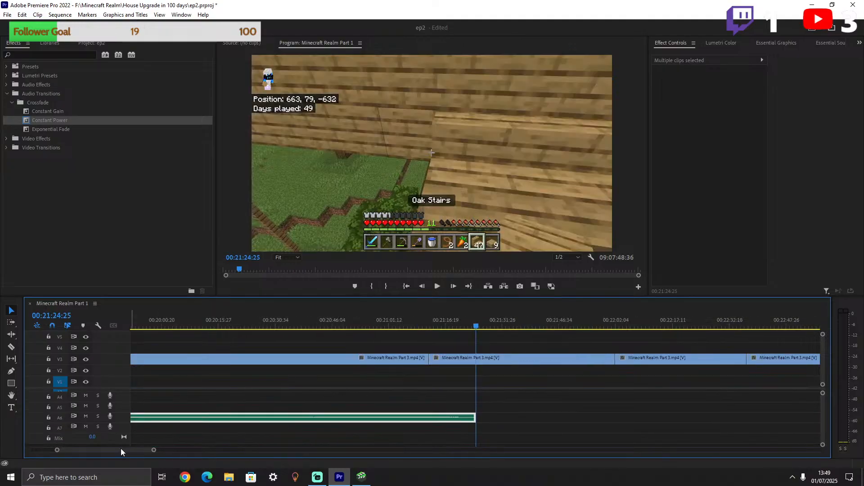
{"action": "left_click_drag", "start_coordinate": [120, 451], "coordinate": [117, 451]}
{"action": "left_click_drag", "start_coordinate": [603, 417], "coordinate": [512, 428]}
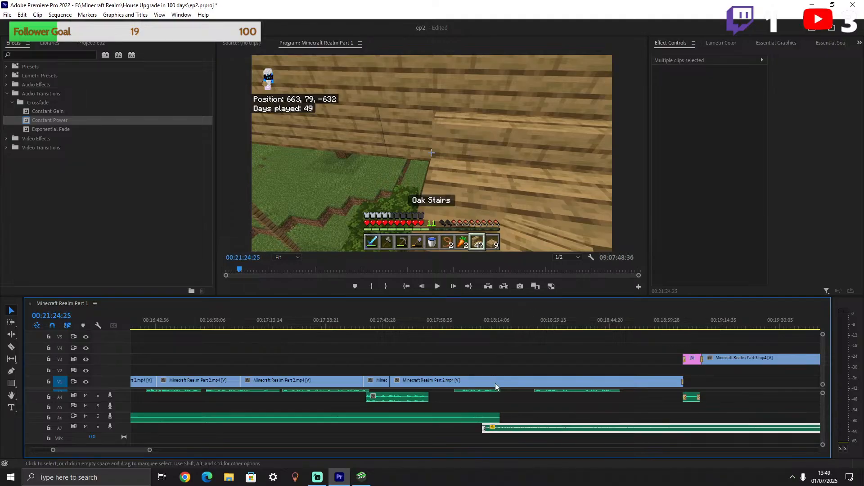
Cut the A7 music clip at the beginning of the Day 49 title and delete the piece after the cut.
{"action": "left_click", "coordinate": [482, 323]}
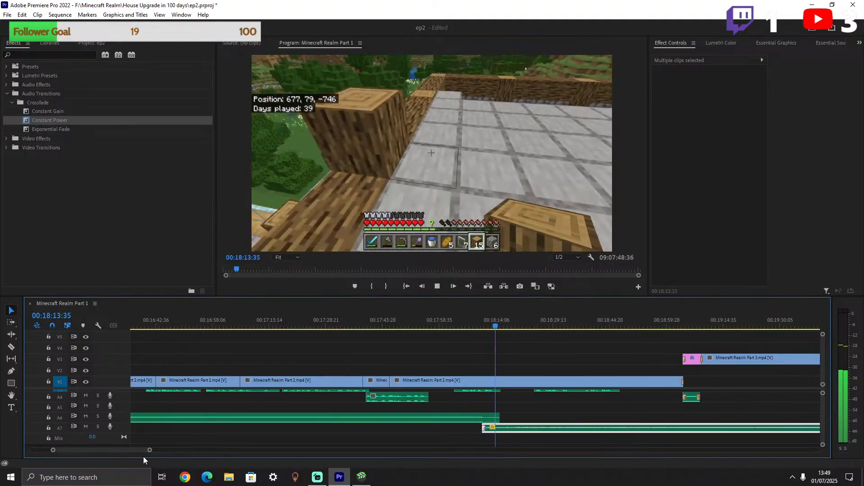
{"action": "left_click", "coordinate": [11, 348]}
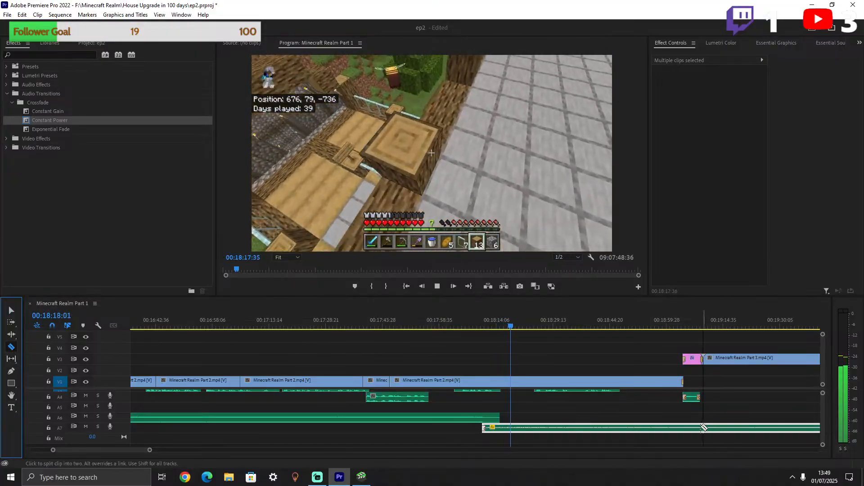
{"action": "left_click", "coordinate": [685, 428]}
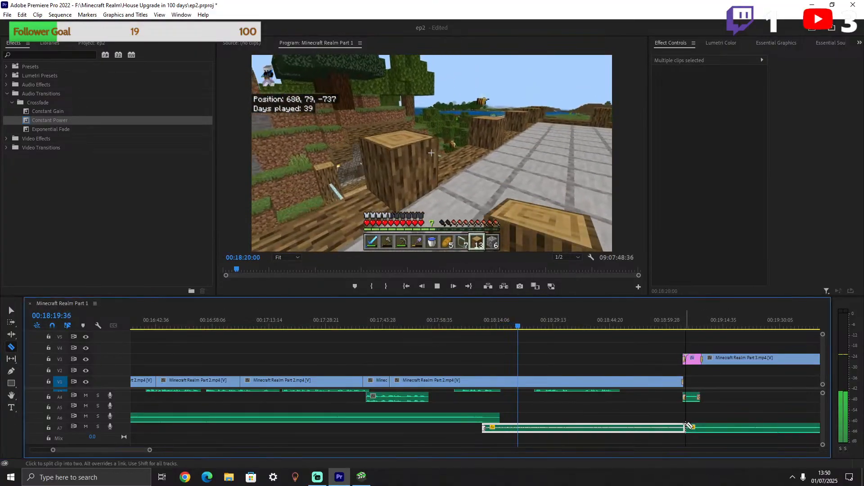
{"action": "key", "text": "v"}
{"action": "left_click", "coordinate": [701, 428]}
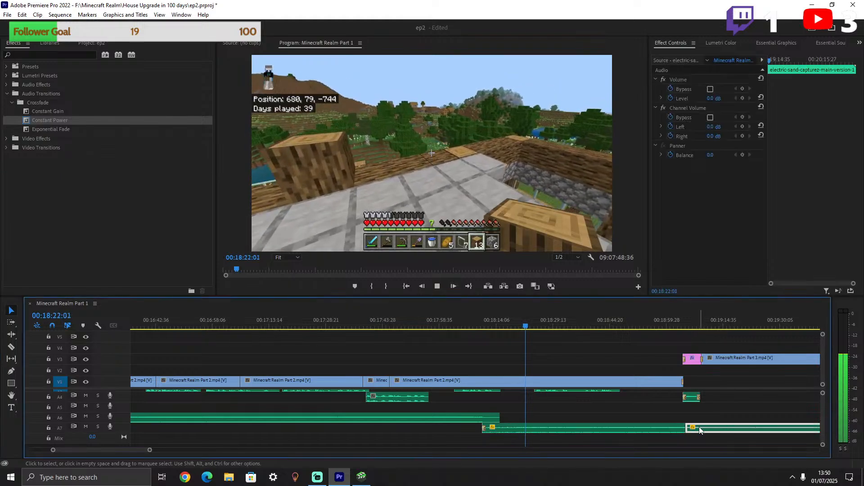
{"action": "key", "text": "Delete"}
Apply the Constant Power crossfade to the end of the A7 music clip and save the project.
{"action": "left_click_drag", "start_coordinate": [52, 120], "coordinate": [682, 430]}
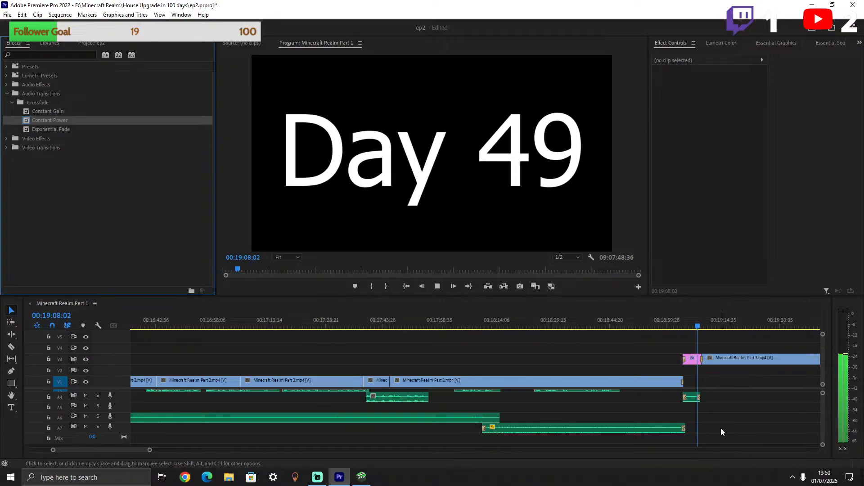
{"action": "key", "text": "space"}
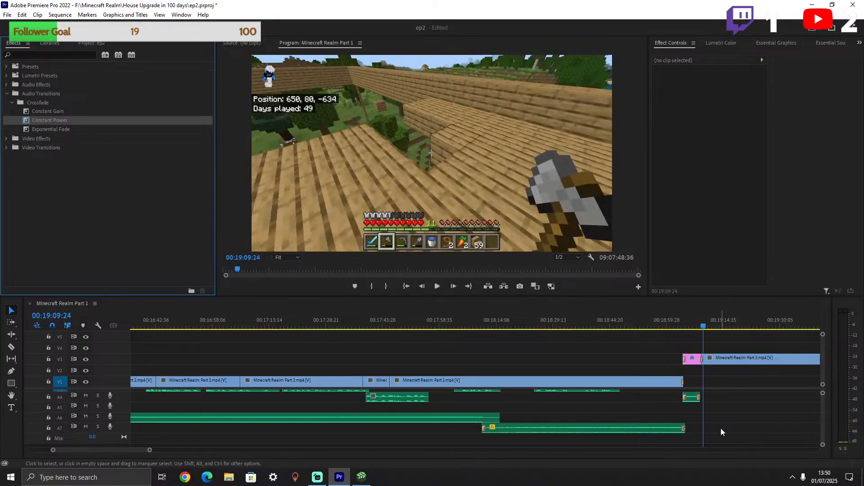
{"action": "key", "text": "ctrl+s"}
Copy the A6 electric-sand music clip and place the duplicate on A6 starting near the end of the Day 49 title.
{"action": "left_click", "coordinate": [684, 324]}
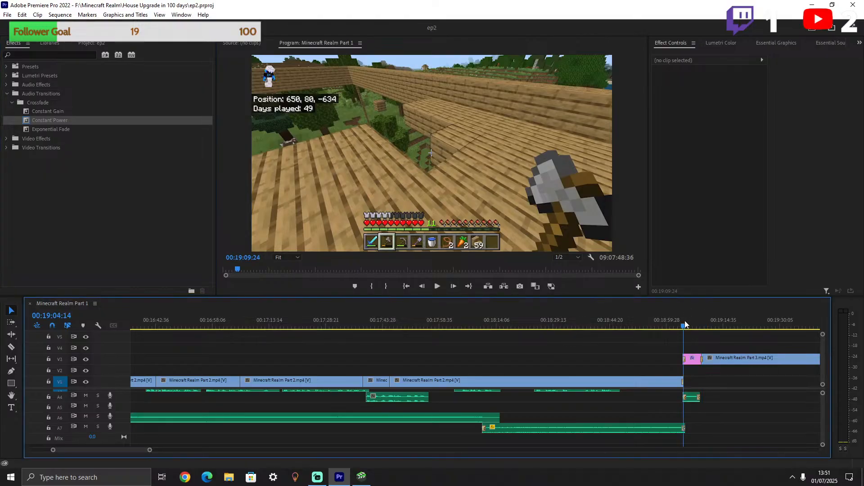
{"action": "left_click", "coordinate": [414, 420]}
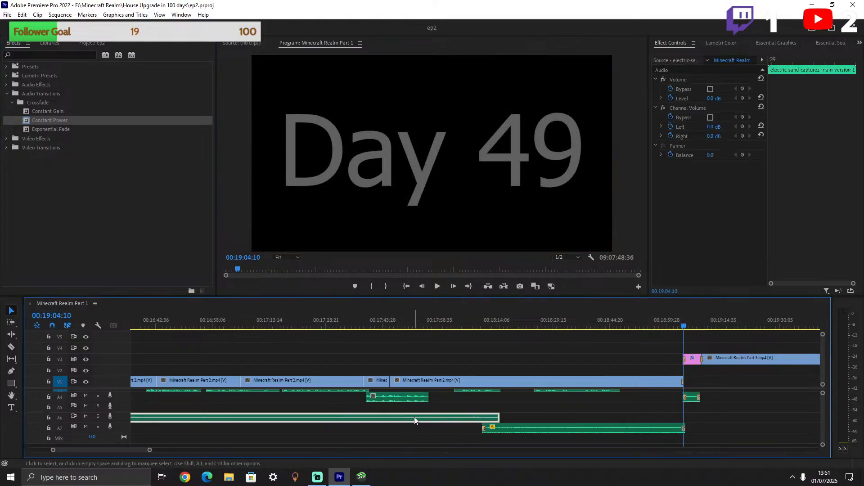
{"action": "left_click", "coordinate": [713, 321]}
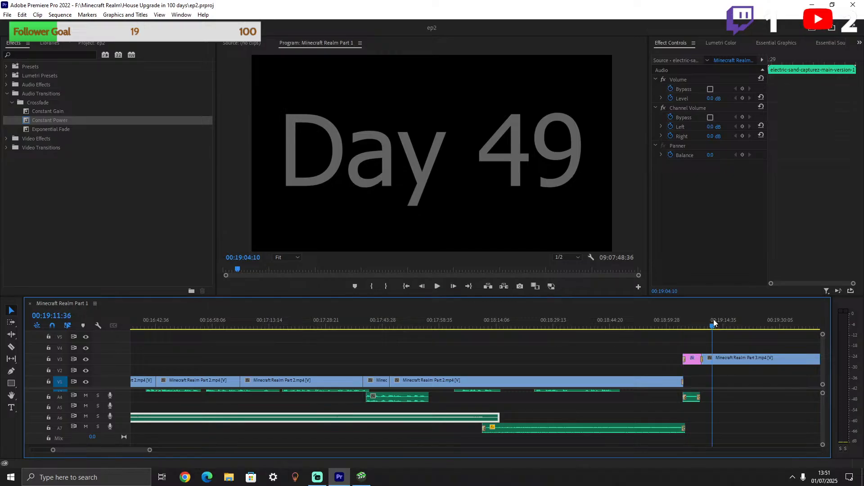
{"action": "key", "text": "ctrl+v"}
{"action": "left_click_drag", "start_coordinate": [717, 418], "coordinate": [706, 417]}
Play from 00:19:07:32 at the end of the Day 49 title into the Part 3 footage to check the new music.
{"action": "left_click_drag", "start_coordinate": [709, 327], "coordinate": [696, 327]}
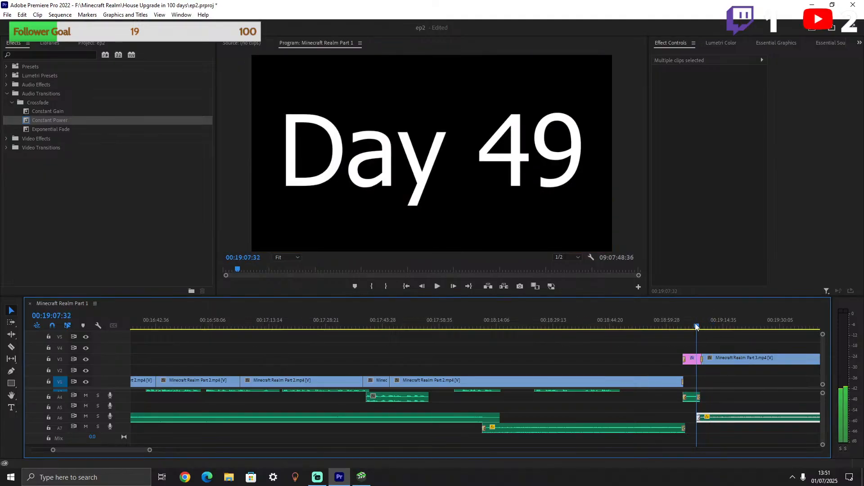
{"action": "key", "text": "space"}
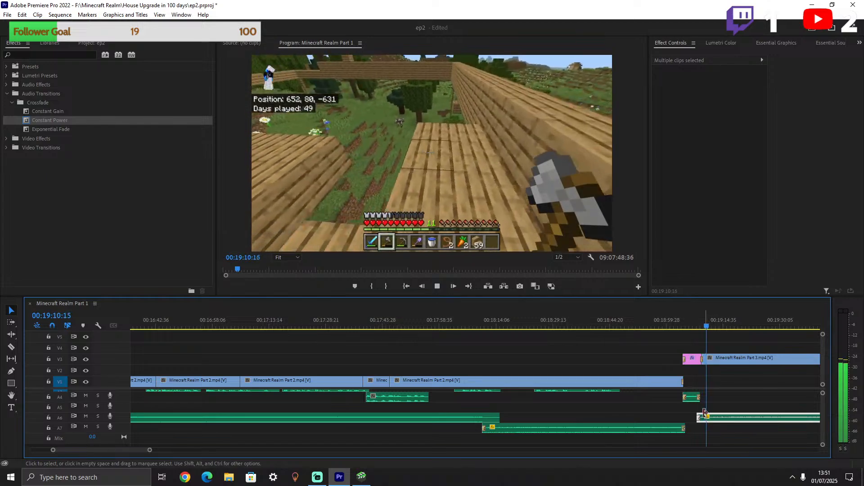
{"action": "left_click_drag", "start_coordinate": [149, 452], "coordinate": [209, 451]}
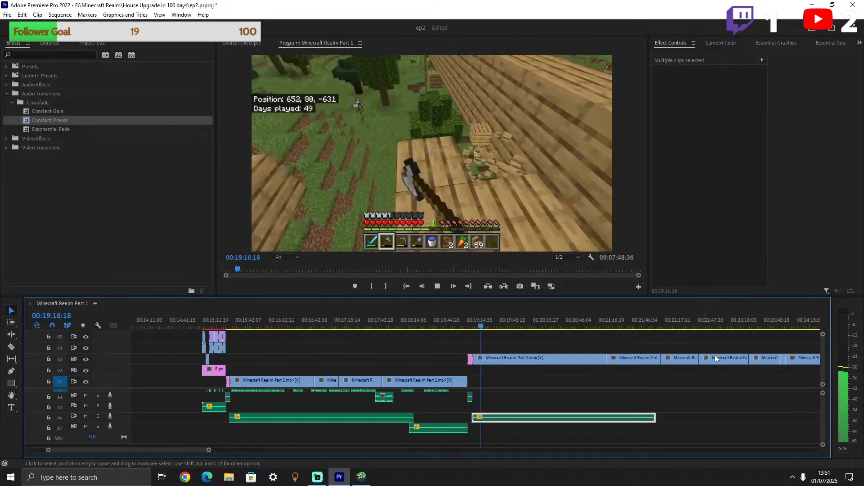
{"action": "scroll", "coordinate": [780, 339], "scroll_direction": "down", "scroll_amount": 5}
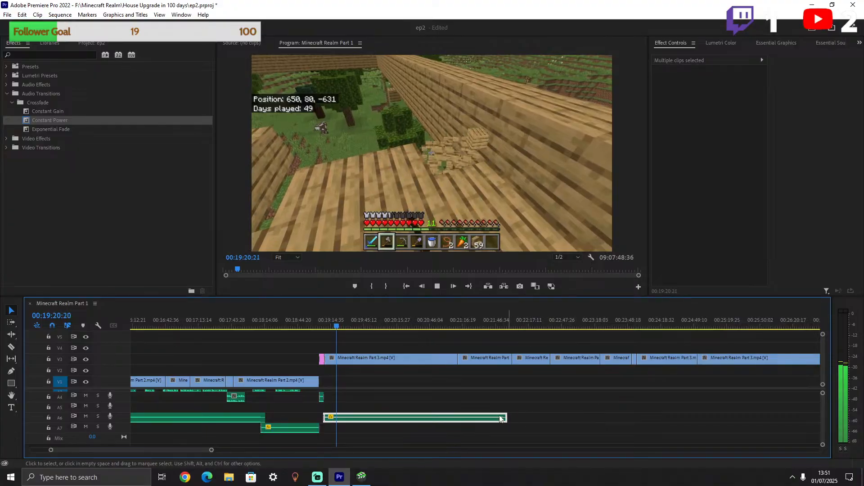
{"action": "left_click", "coordinate": [12, 348]}
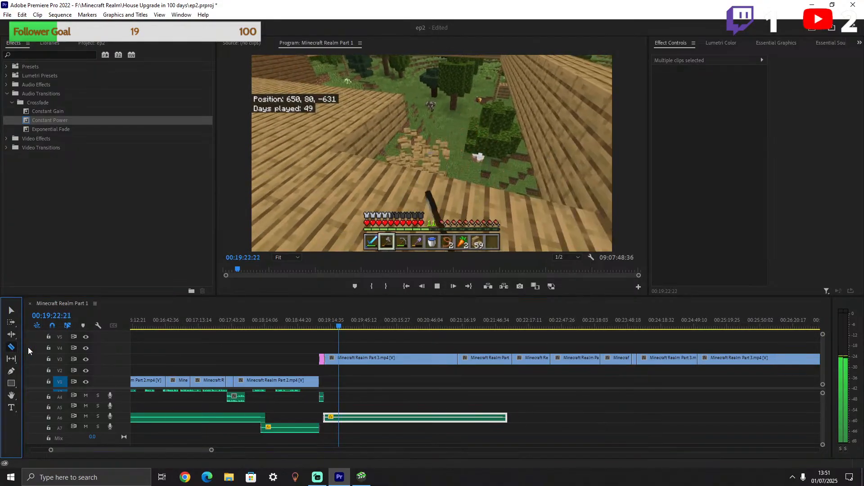
{"action": "left_click_drag", "start_coordinate": [211, 452], "coordinate": [243, 451]}
{"action": "scroll", "coordinate": [453, 420], "scroll_direction": "down", "scroll_amount": 5}
{"action": "scroll", "coordinate": [454, 420], "scroll_direction": "down", "scroll_amount": 2}
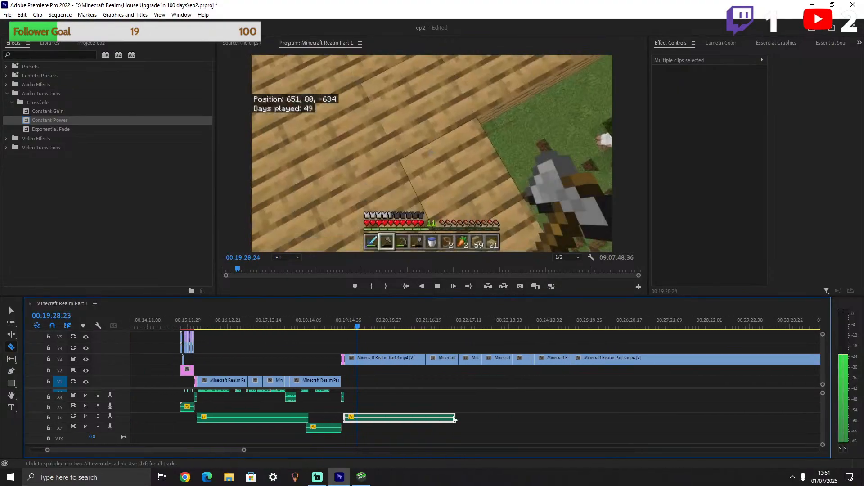
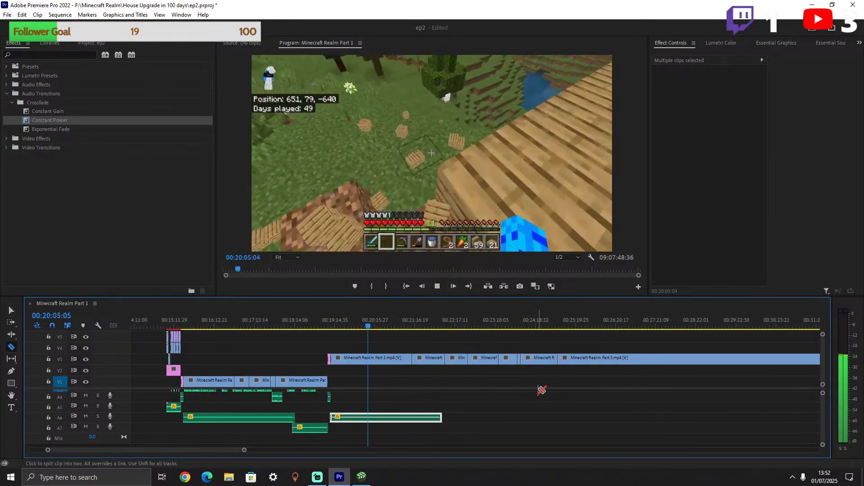
{"action": "key", "text": "space"}
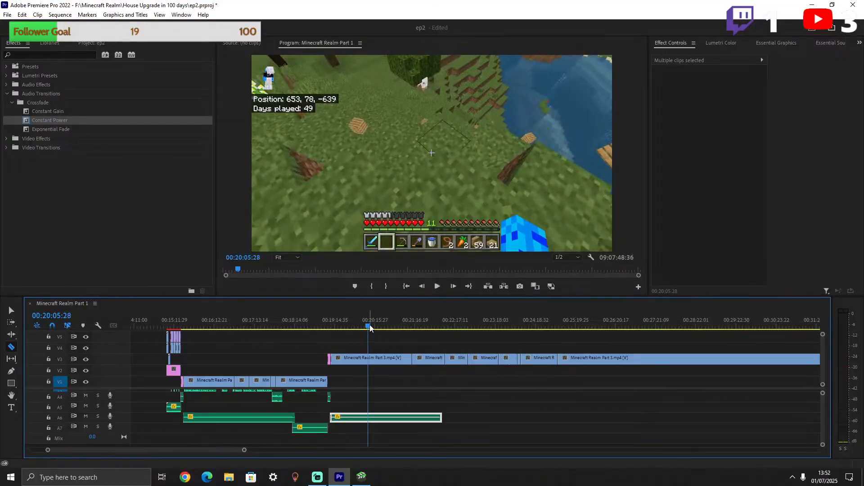
Position the playhead at 00:19:10:05, just inside the Part 3 footage, and start a voice-over recording on A5.
{"action": "left_click_drag", "start_coordinate": [363, 325], "coordinate": [333, 325]}
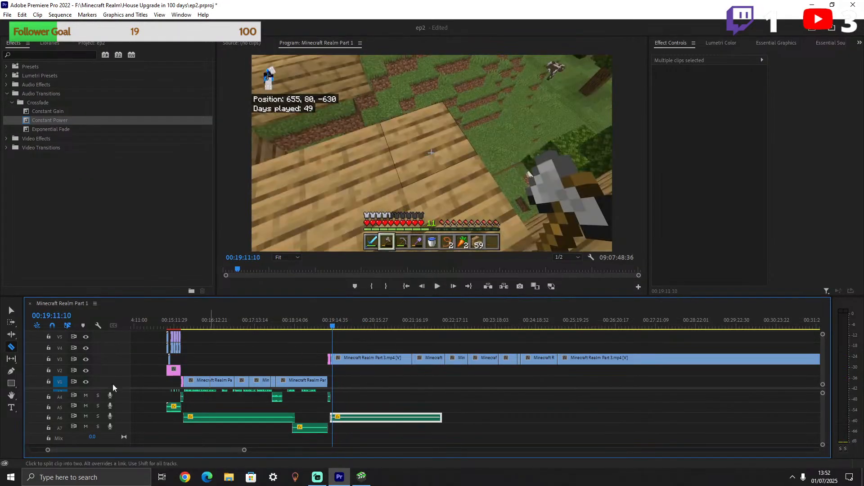
{"action": "left_click", "coordinate": [12, 311]}
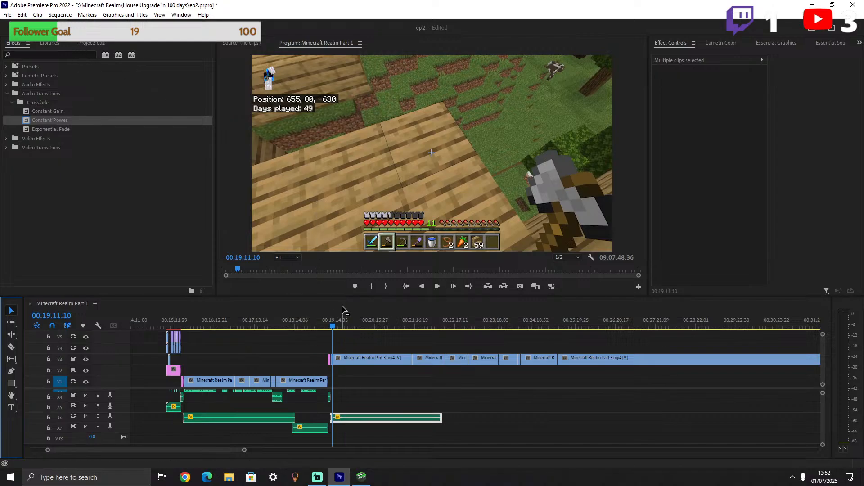
{"action": "left_click", "coordinate": [331, 326]}
{"action": "key", "text": "space"}
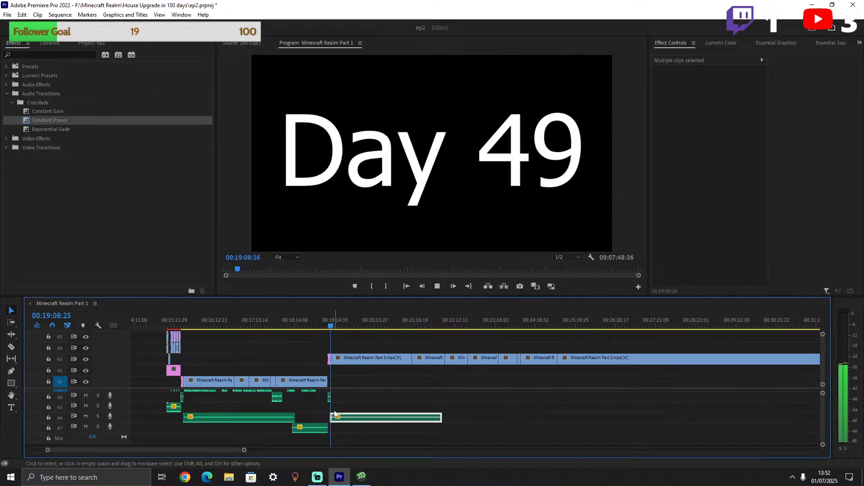
{"action": "key", "text": "space"}
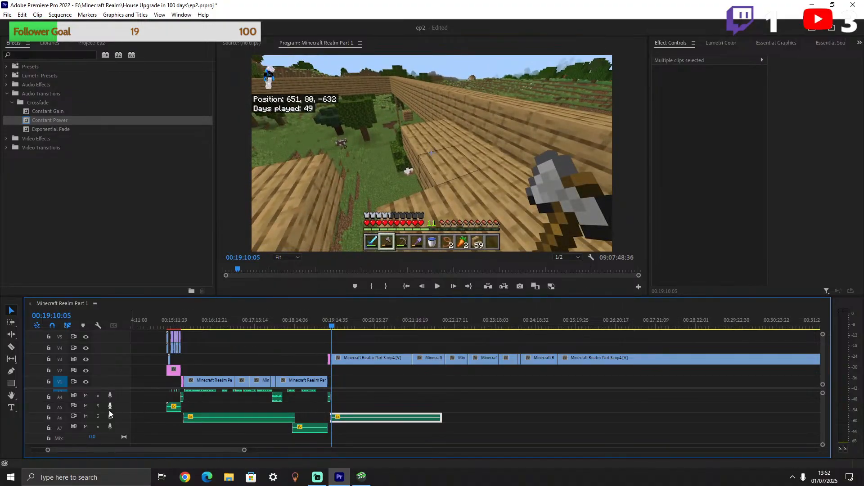
{"action": "left_click", "coordinate": [112, 407]}
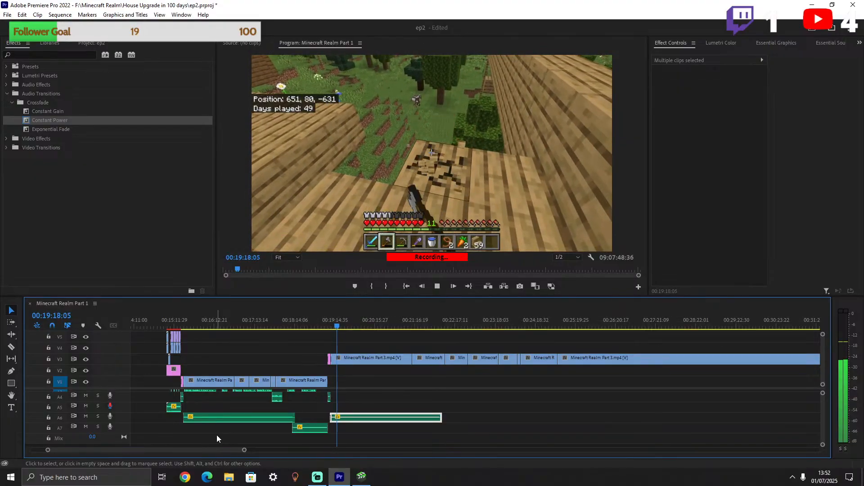
End the A5 voice-over recording, split it in the silence after the first phrases, and delete the remaining part.
{"action": "key", "text": "space"}
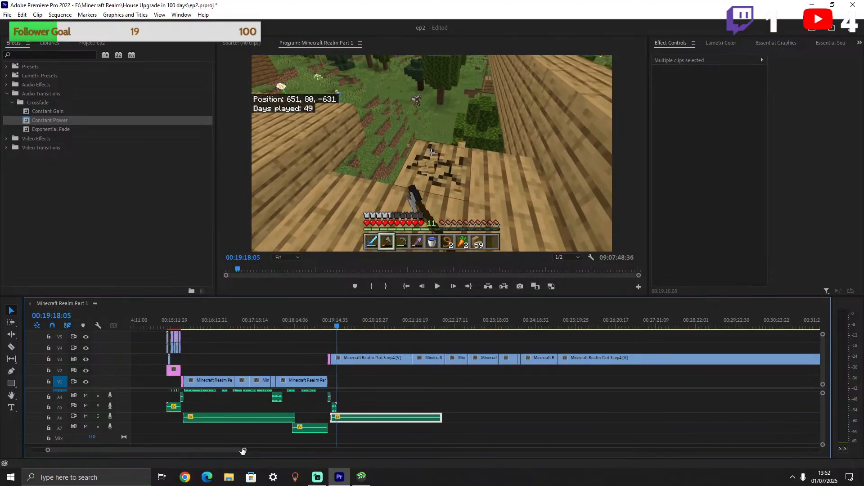
{"action": "left_click_drag", "start_coordinate": [242, 450], "coordinate": [141, 450]}
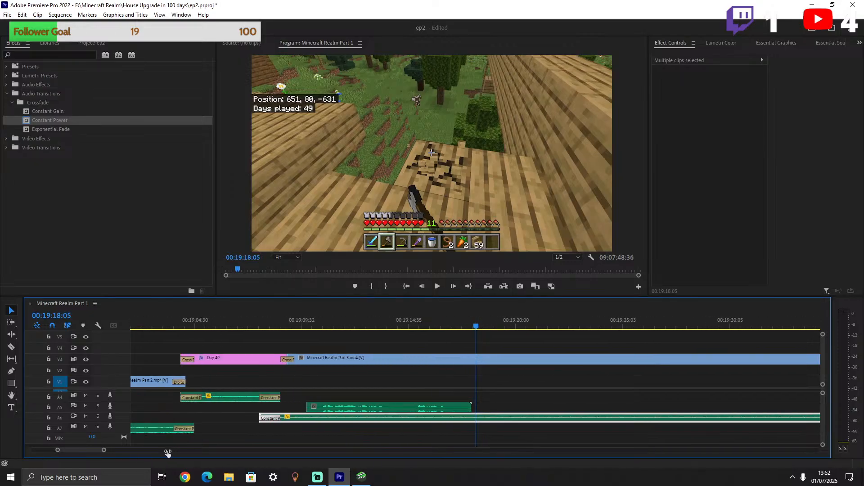
{"action": "left_click", "coordinate": [416, 321]}
{"action": "key", "text": "c"}
{"action": "key", "text": "space"}
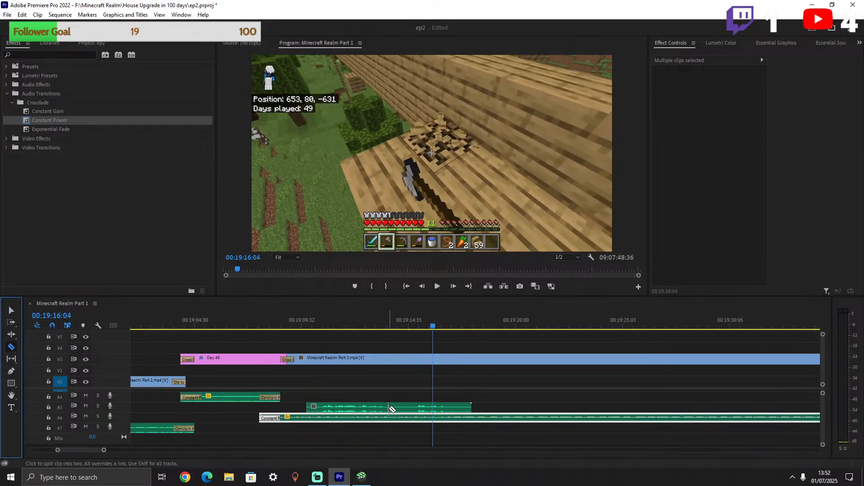
{"action": "left_click", "coordinate": [390, 407]}
{"action": "key", "text": "v"}
{"action": "left_click", "coordinate": [436, 410]}
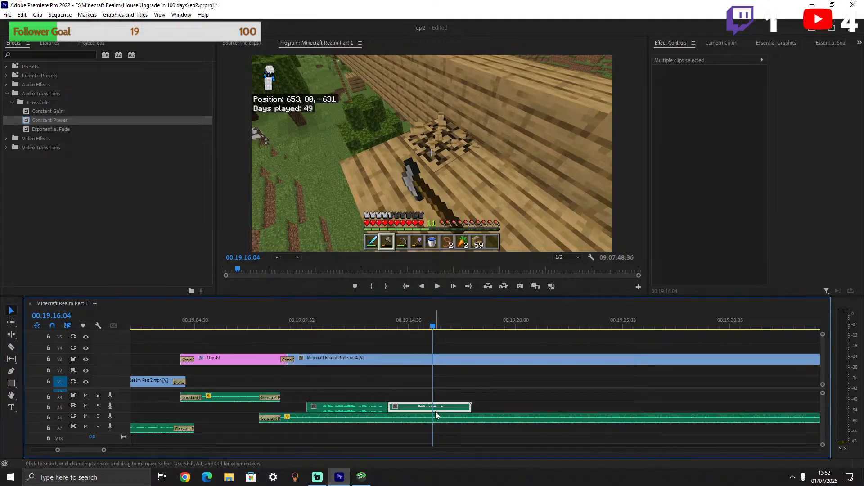
{"action": "key", "text": "Delete"}
Record a second voice-over on A5 over the Part 3 footage starting at 00:19:14:28.
{"action": "left_click", "coordinate": [405, 321]}
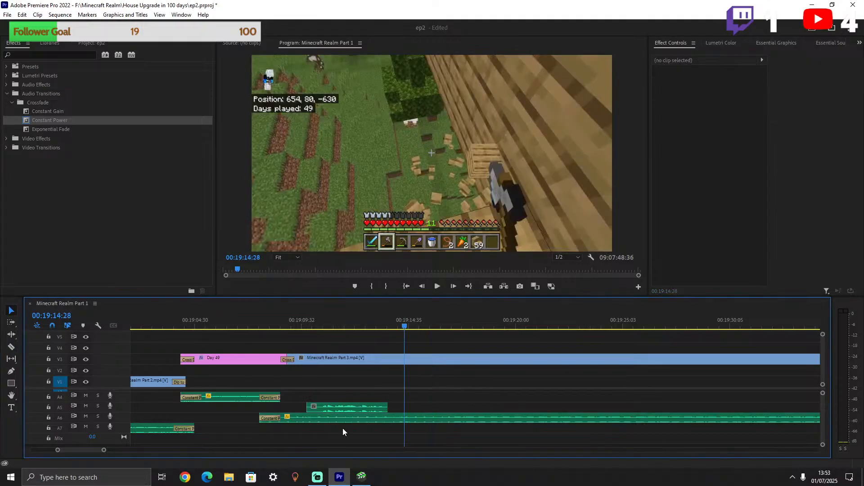
{"action": "left_click", "coordinate": [109, 406]}
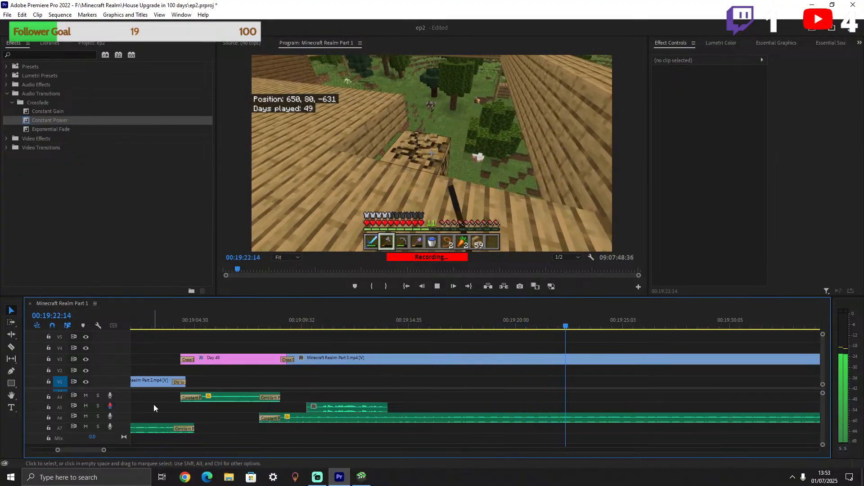
{"action": "key", "text": "space"}
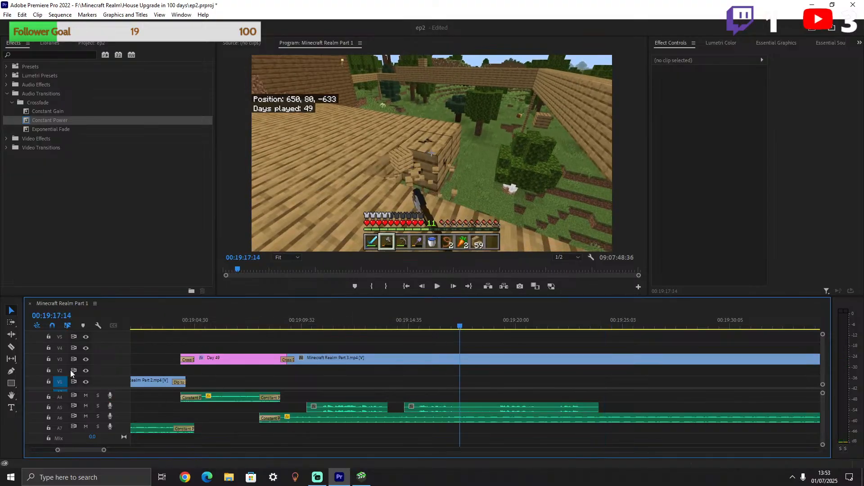
Split the second A5 voice-over at 00:19:17:14 and delete everything after the cut.
{"action": "left_click", "coordinate": [460, 327]}
{"action": "key", "text": "c"}
{"action": "left_click", "coordinate": [458, 408]}
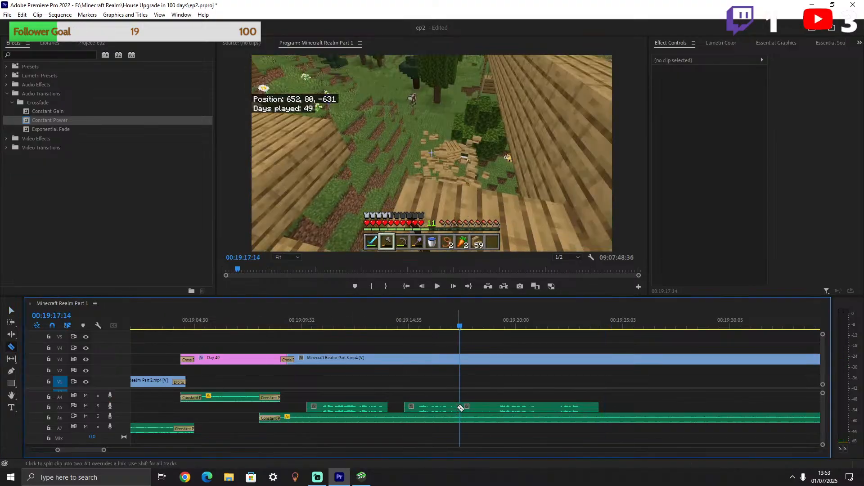
{"action": "key", "text": "v"}
{"action": "key", "text": "space"}
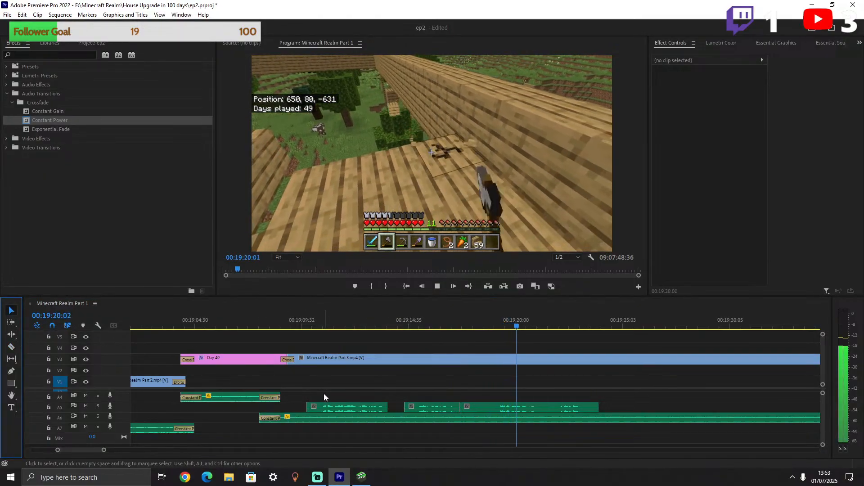
{"action": "key", "text": "space"}
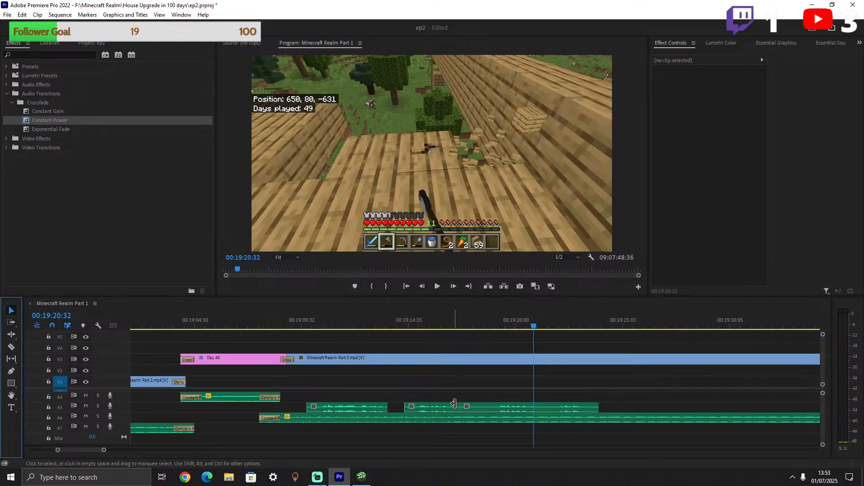
{"action": "left_click", "coordinate": [479, 407]}
{"action": "key", "text": "Delete"}
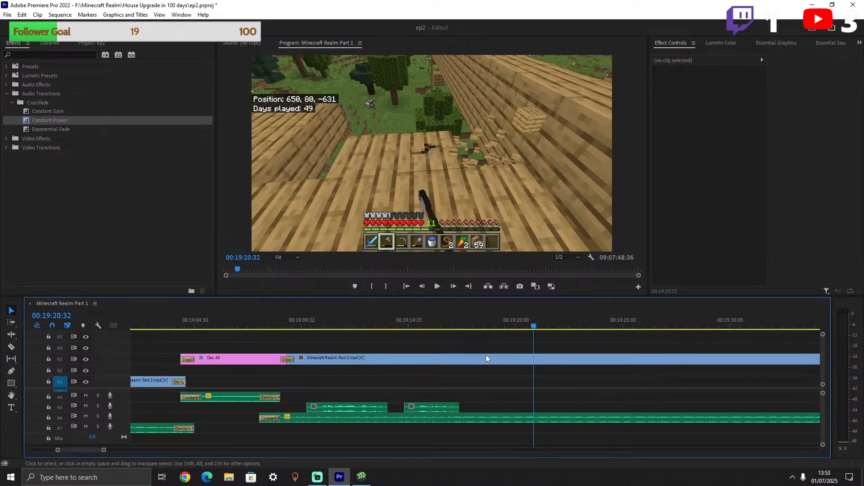
Record two more voice-overs on A5, one ending near 00:19:36:19 and one from 00:19:39:11 to 00:19:55:29.
{"action": "left_click", "coordinate": [487, 320]}
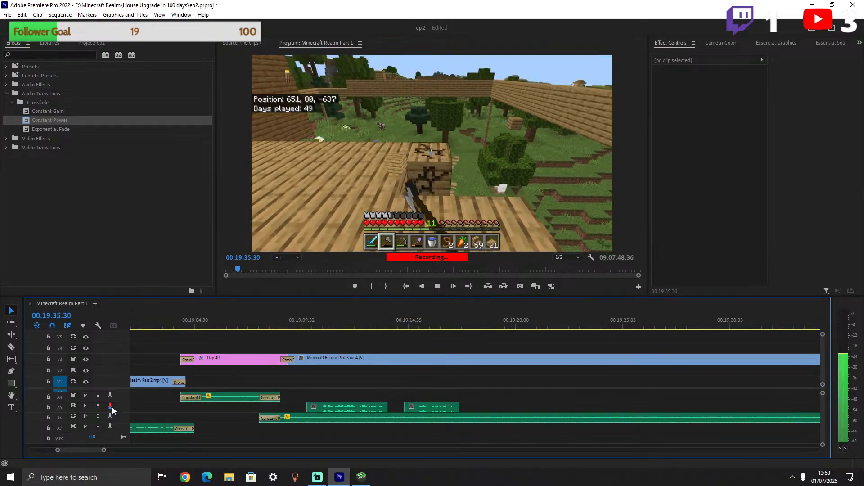
{"action": "left_click", "coordinate": [110, 407]}
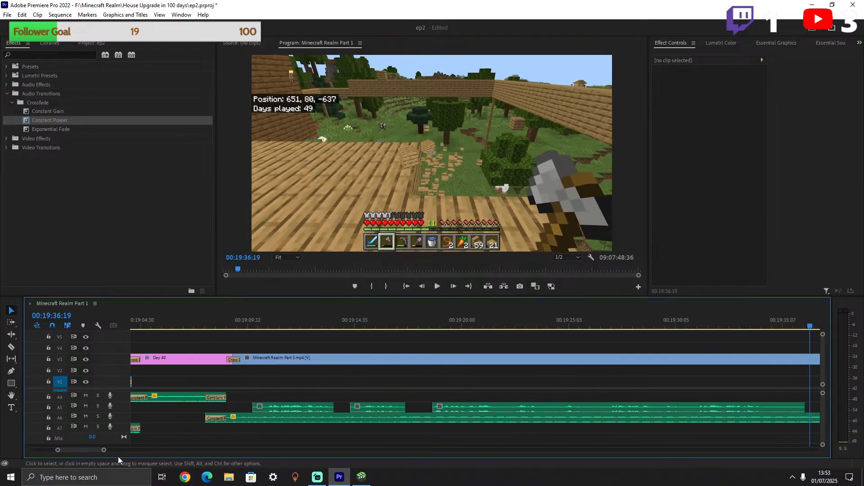
{"action": "left_click_drag", "start_coordinate": [104, 450], "coordinate": [131, 457]}
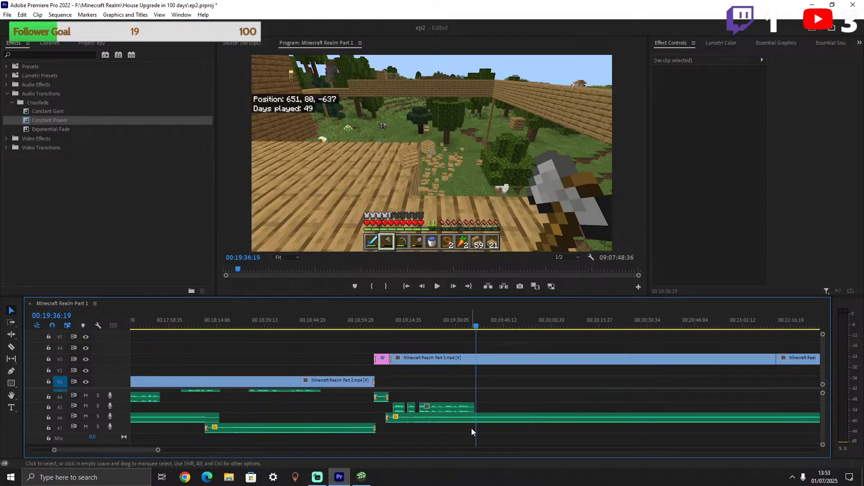
{"action": "key", "text": "space"}
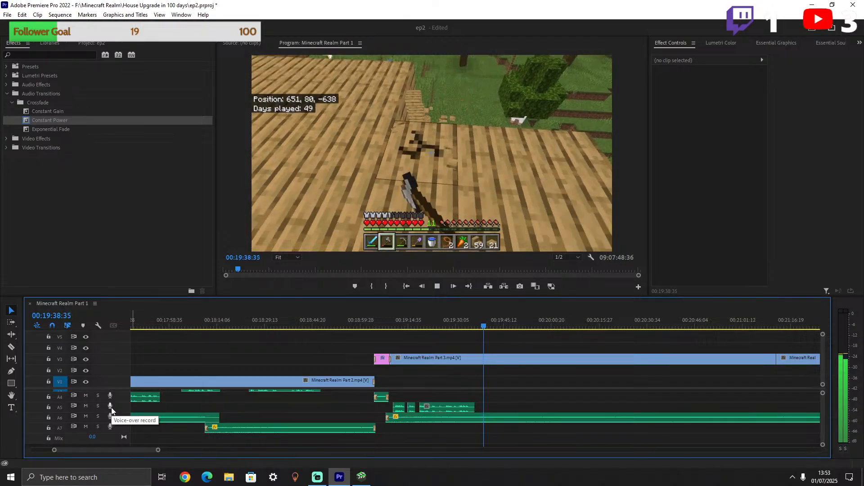
{"action": "key", "text": "space"}
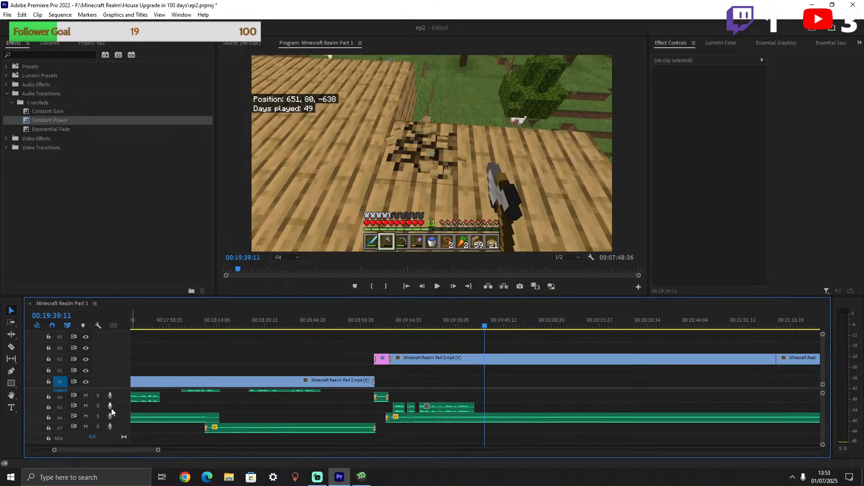
{"action": "left_click", "coordinate": [109, 407]}
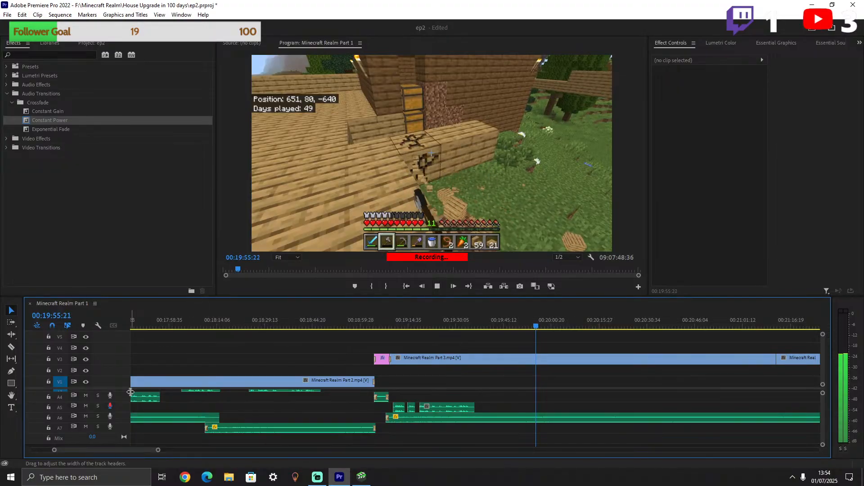
{"action": "key", "text": "space"}
Split the Part 3 video clip on V3 at 00:19:55:29, where the last voice-over ends.
{"action": "key", "text": "c"}
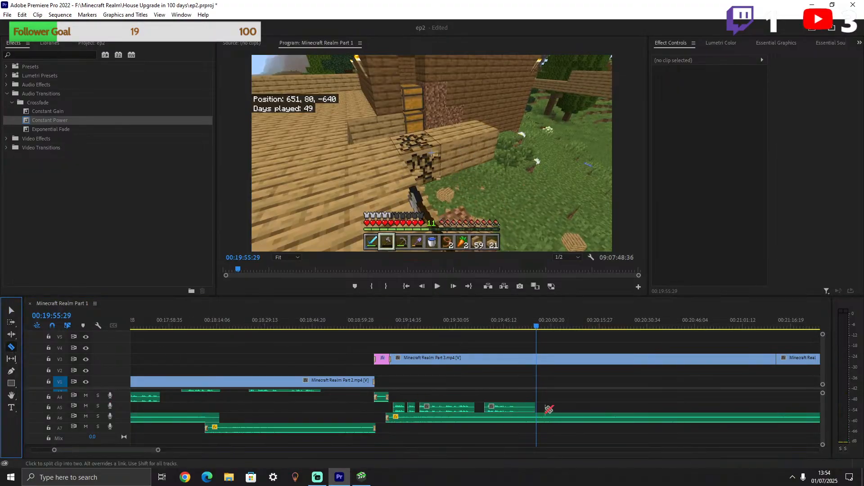
{"action": "left_click", "coordinate": [539, 359]}
{"action": "key", "text": "v"}
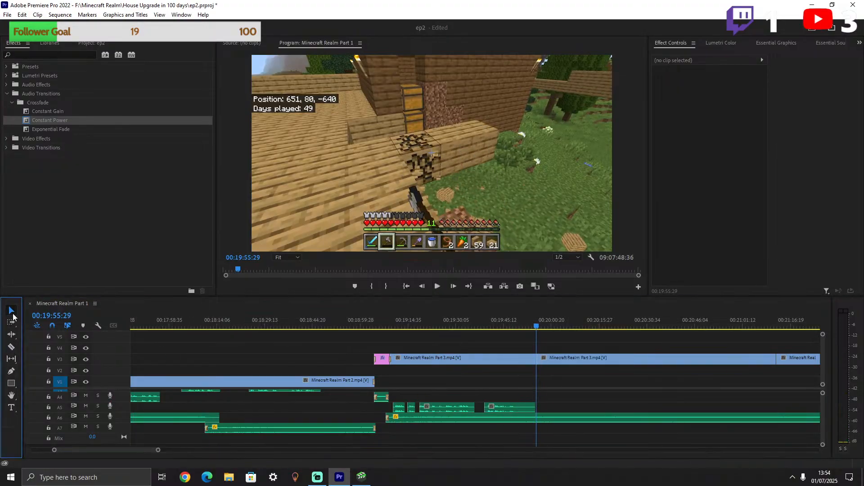
Set the speed of the Part 3 clip following the cut to 500% and play back the sped-up footage.
{"action": "scroll", "coordinate": [244, 388], "scroll_direction": "down", "scroll_amount": 2}
{"action": "left_click_drag", "start_coordinate": [159, 450], "coordinate": [170, 450]}
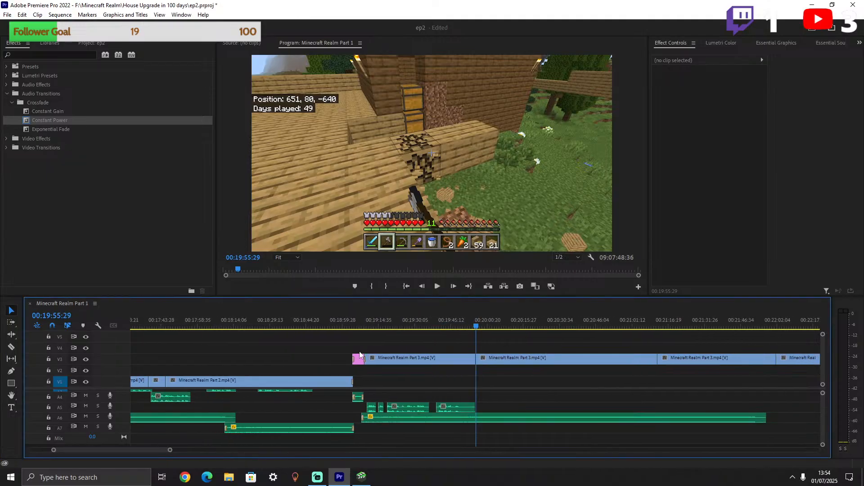
{"action": "left_click", "coordinate": [491, 326]}
{"action": "left_click_drag", "start_coordinate": [497, 329], "coordinate": [656, 331]}
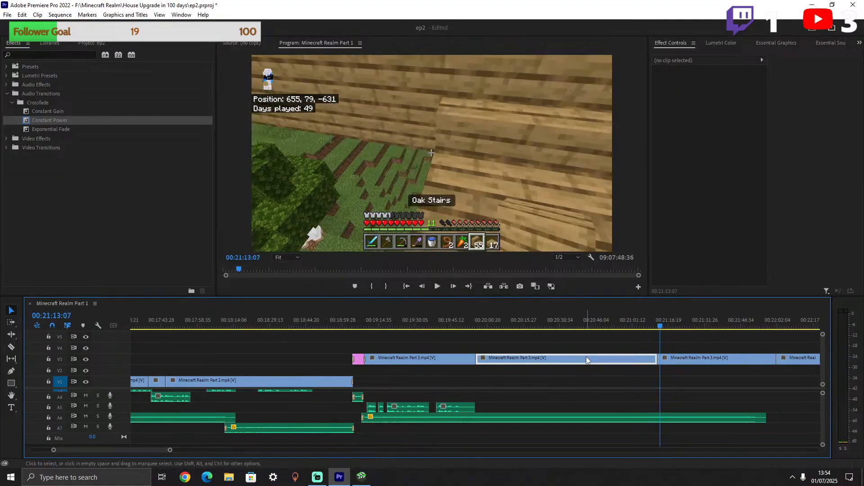
{"action": "right_click", "coordinate": [587, 357]}
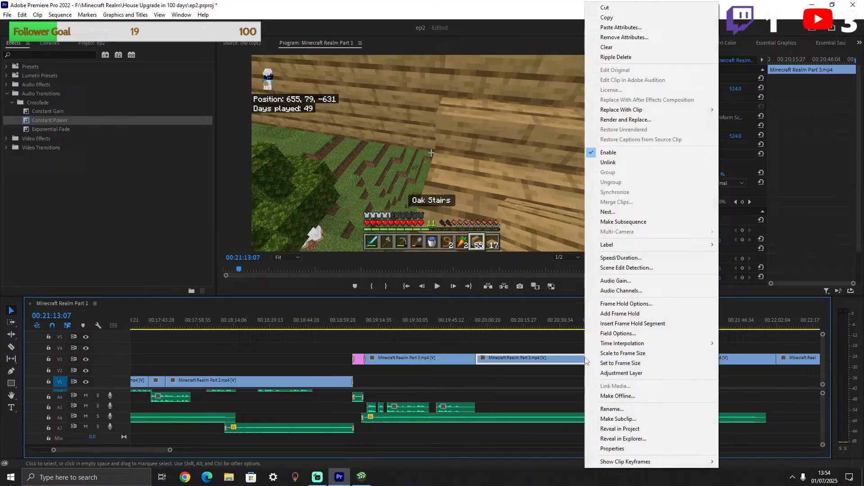
{"action": "left_click", "coordinate": [629, 261]}
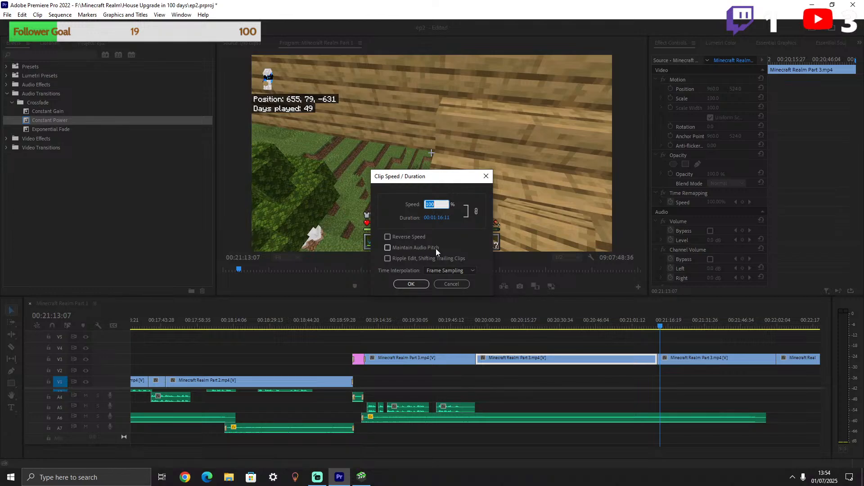
{"action": "type", "text": "500"}
{"action": "key", "text": "Return"}
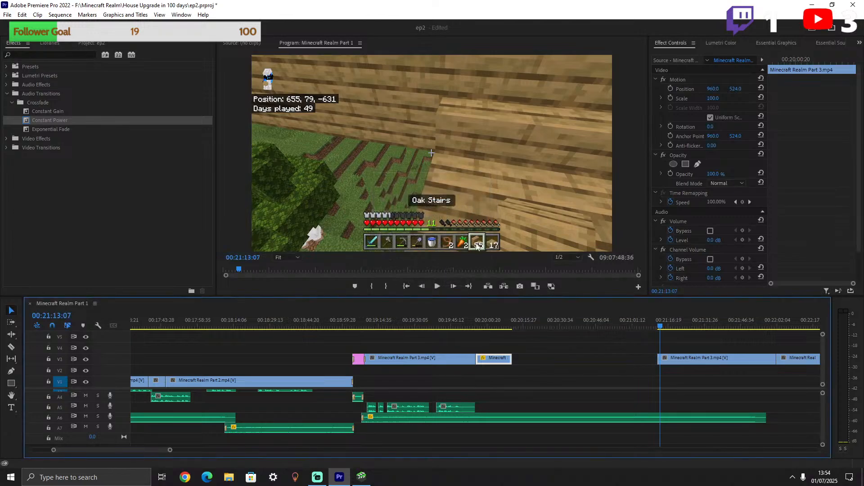
{"action": "left_click", "coordinate": [476, 323]}
{"action": "key", "text": "space"}
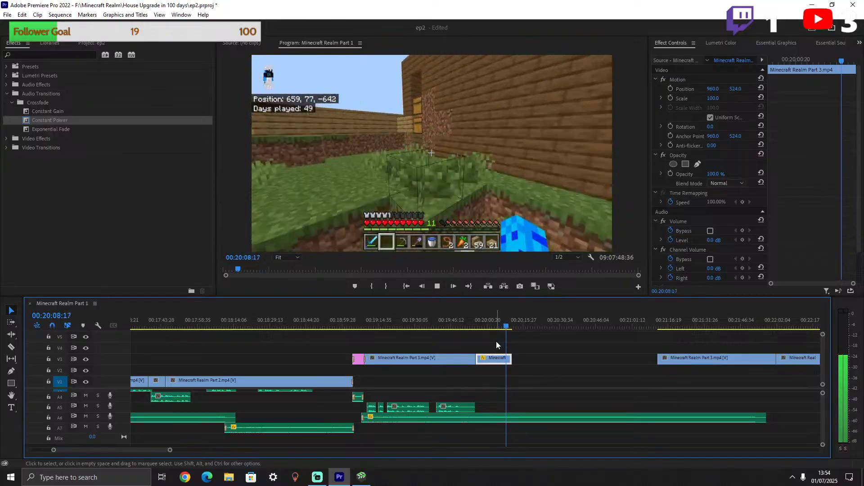
Record a voice-over on A5 over the sped-up clip from 00:20:00:05 to 00:20:05:23.
{"action": "left_click_drag", "start_coordinate": [511, 322], "coordinate": [486, 310]}
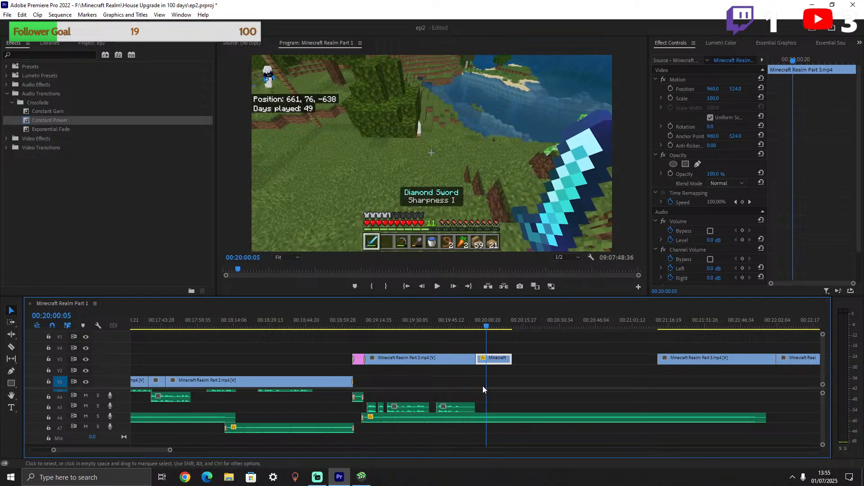
{"action": "left_click", "coordinate": [110, 406]}
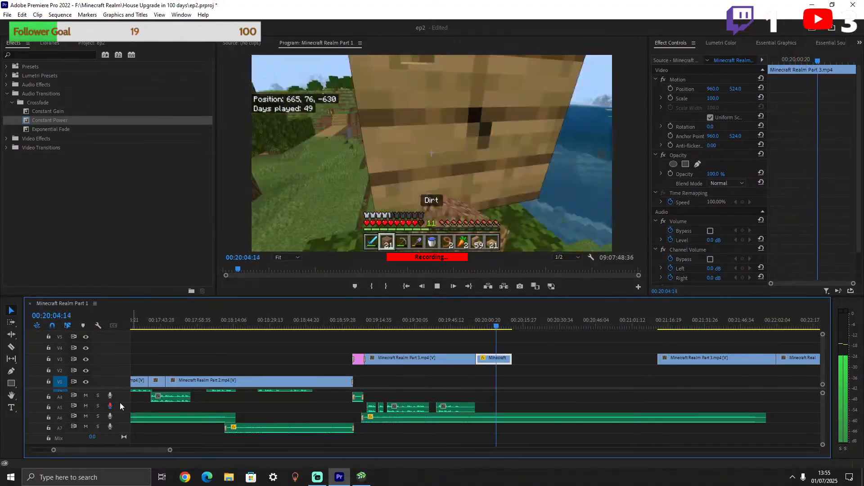
{"action": "left_click", "coordinate": [108, 397]}
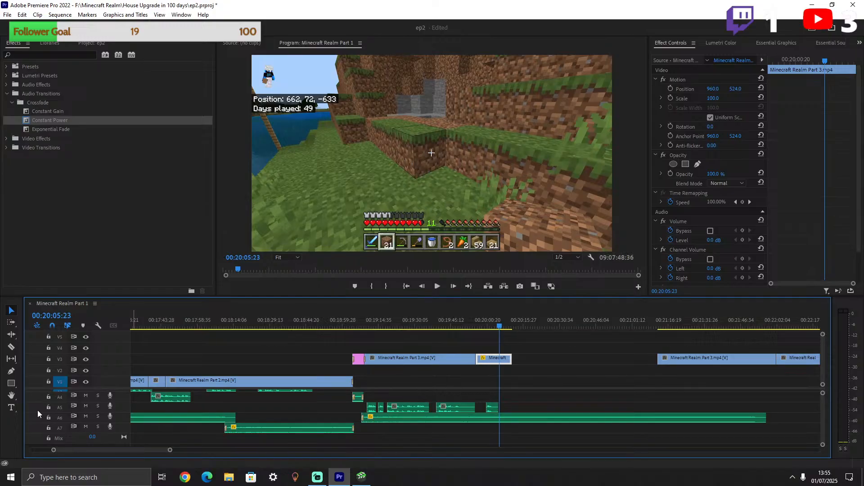
Review the rest of the sped-up clip and move all following Part 3 clips back against its end to close the gap.
{"action": "key", "text": "space"}
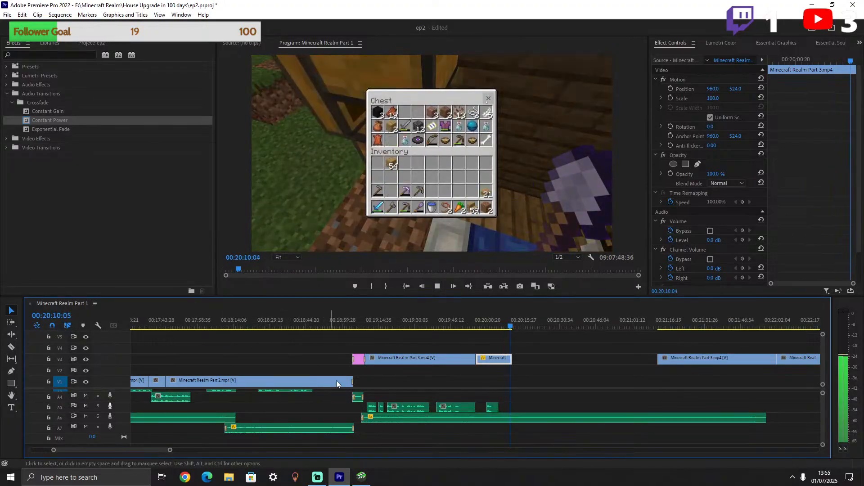
{"action": "key", "text": "space"}
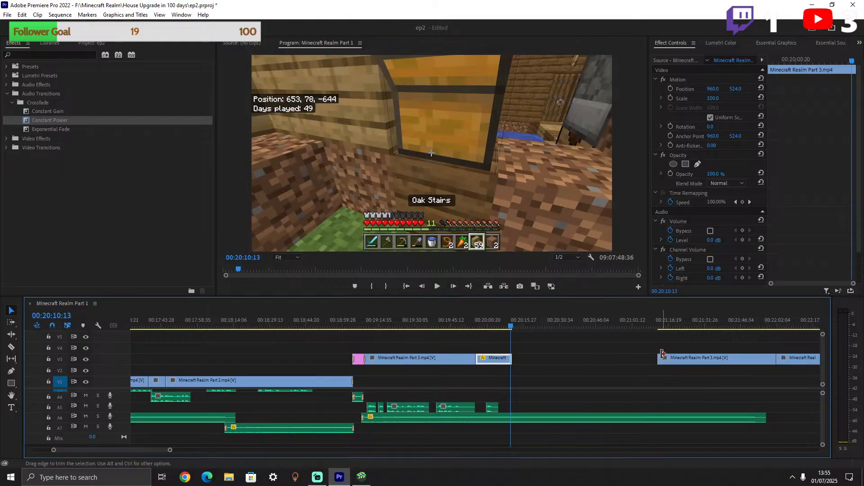
{"action": "left_click_drag", "start_coordinate": [169, 450], "coordinate": [307, 442]}
{"action": "left_click_drag", "start_coordinate": [388, 346], "coordinate": [438, 376]}
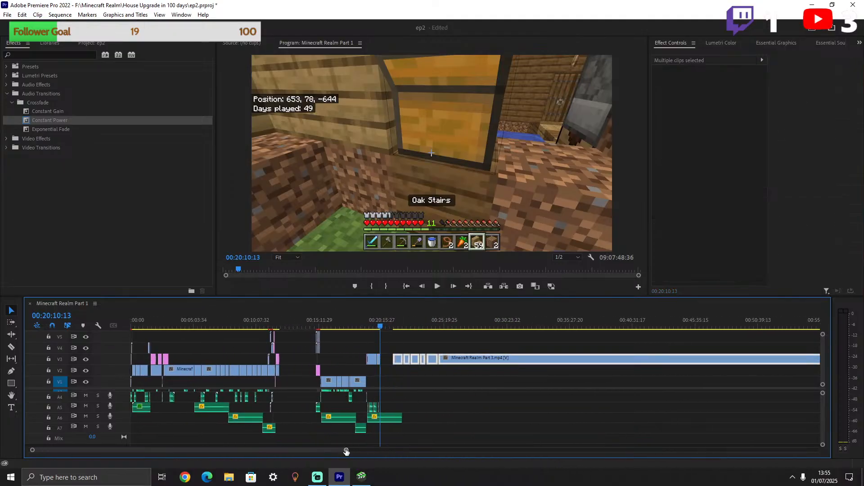
{"action": "left_click_drag", "start_coordinate": [345, 440], "coordinate": [228, 433]}
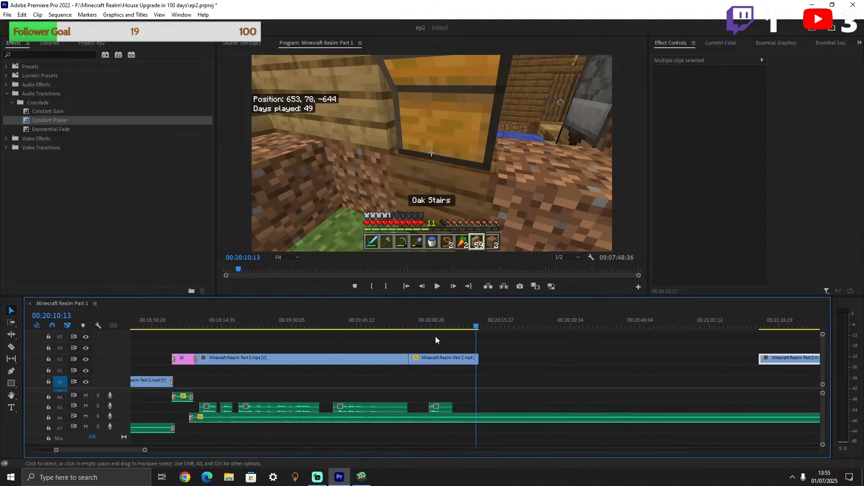
{"action": "scroll", "coordinate": [547, 356], "scroll_direction": "down", "scroll_amount": 3}
{"action": "left_click_drag", "start_coordinate": [685, 359], "coordinate": [405, 361]}
Play past the sped-up clip to 00:20:11:18 and record a voice-over on A5 up to 00:20:22:25.
{"action": "key", "text": "space"}
{"action": "key", "text": "space"}
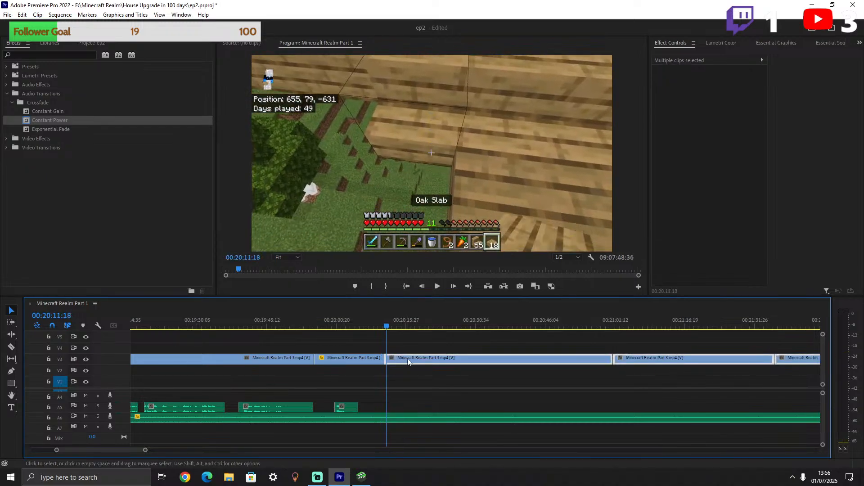
{"action": "left_click", "coordinate": [110, 406]}
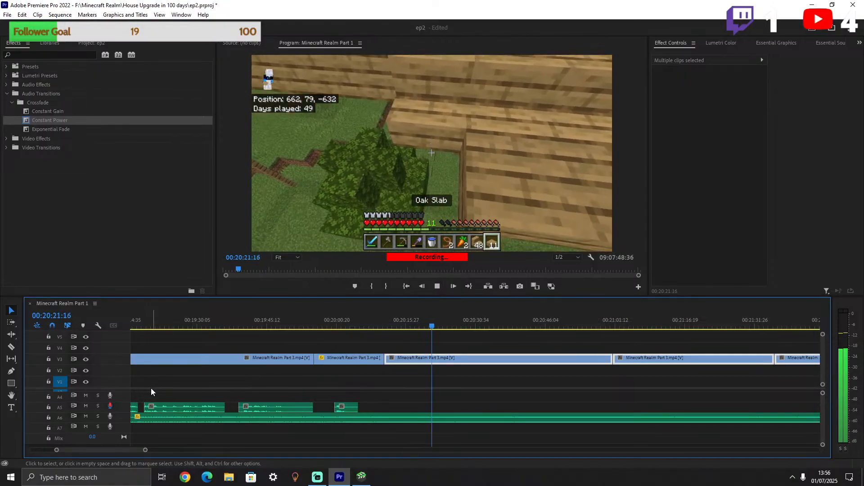
{"action": "key", "text": "space"}
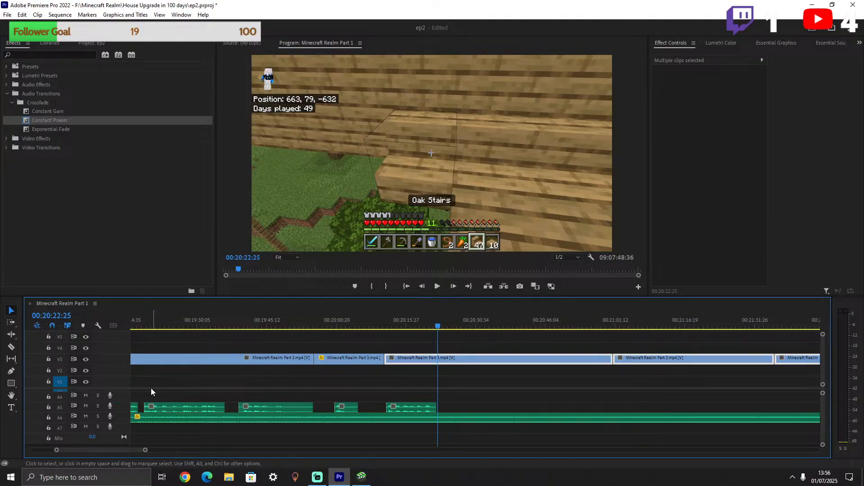
Play on past the latest voice-over and cut the Part 3 clip at about 00:20:28.
{"action": "key", "text": "space"}
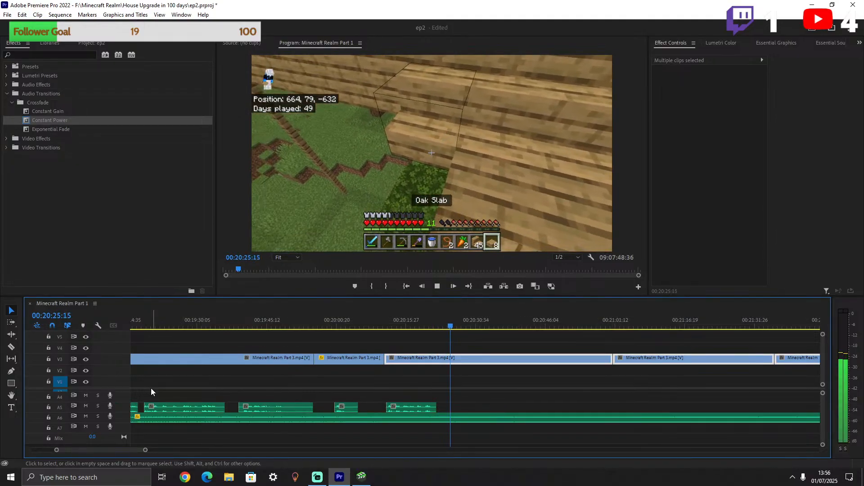
{"action": "left_click", "coordinate": [11, 346]}
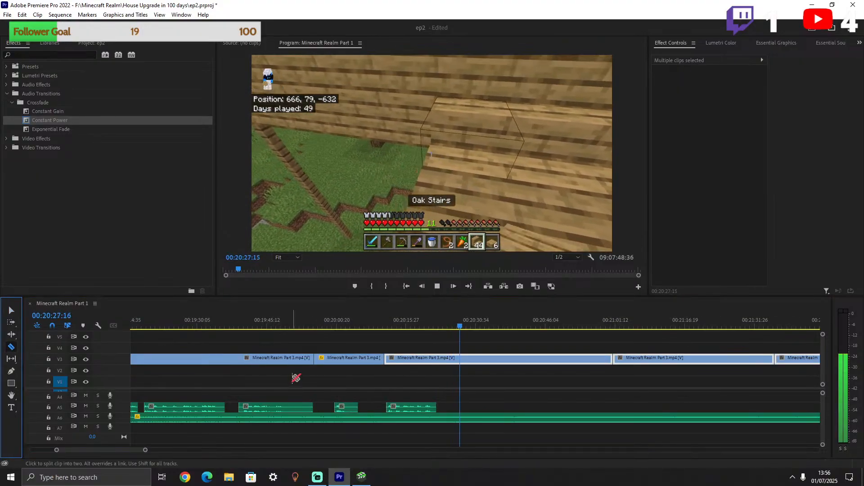
{"action": "key", "text": "space"}
{"action": "left_click", "coordinate": [464, 360]}
{"action": "key", "text": "v"}
Skim the footage after the cut and set the speed of that Part 3 clip to 500%.
{"action": "key", "text": "space"}
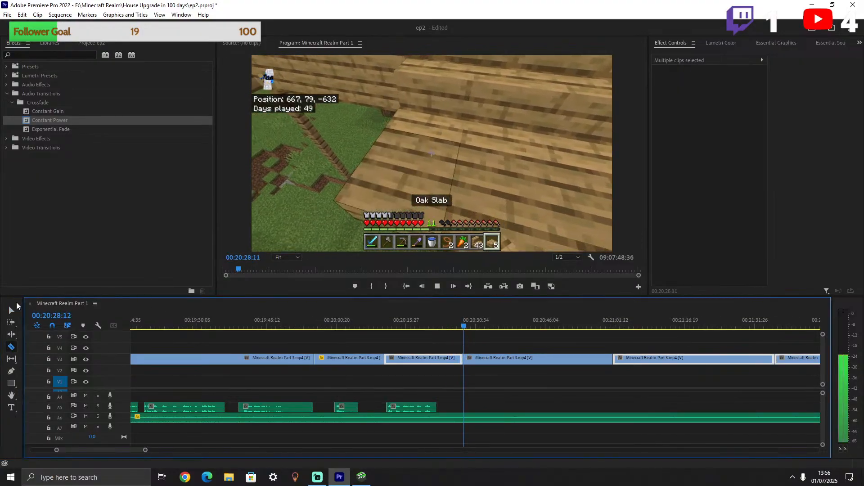
{"action": "left_click_drag", "start_coordinate": [486, 331], "coordinate": [582, 329]}
{"action": "left_click", "coordinate": [538, 357]}
{"action": "right_click", "coordinate": [536, 359]}
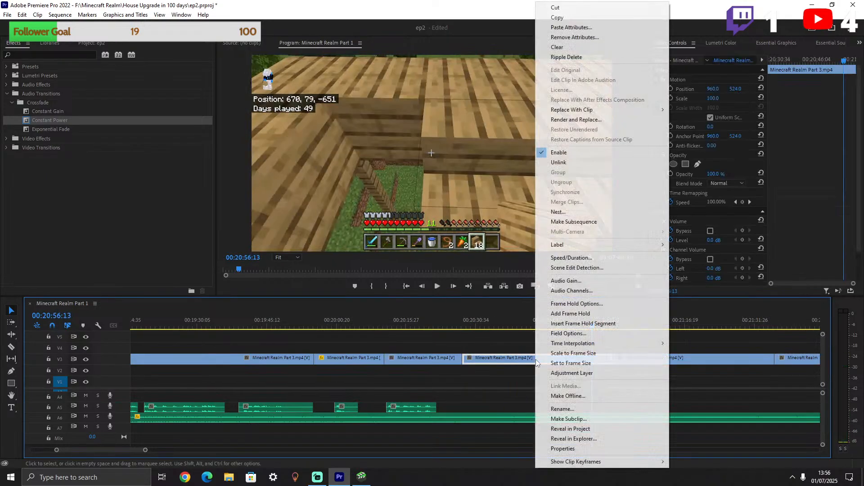
{"action": "left_click", "coordinate": [572, 259]}
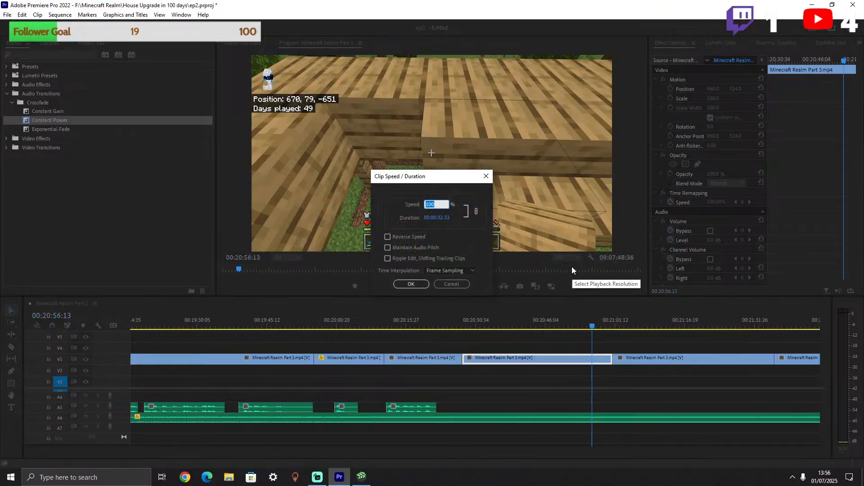
{"action": "type", "text": "500"}
{"action": "key", "text": "Return"}
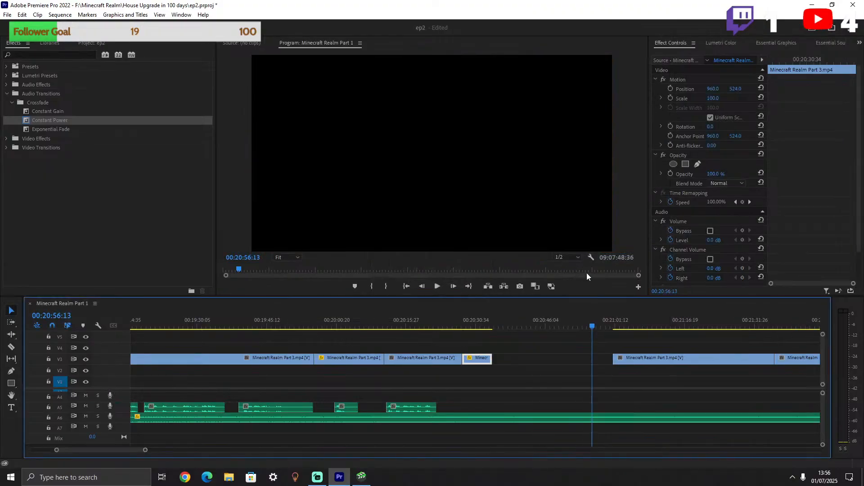
Skim the next Part 3 clip after the gap, up to about 00:21:35, and set its speed to 500%.
{"action": "scroll", "coordinate": [465, 401], "scroll_direction": "right", "scroll_amount": 5}
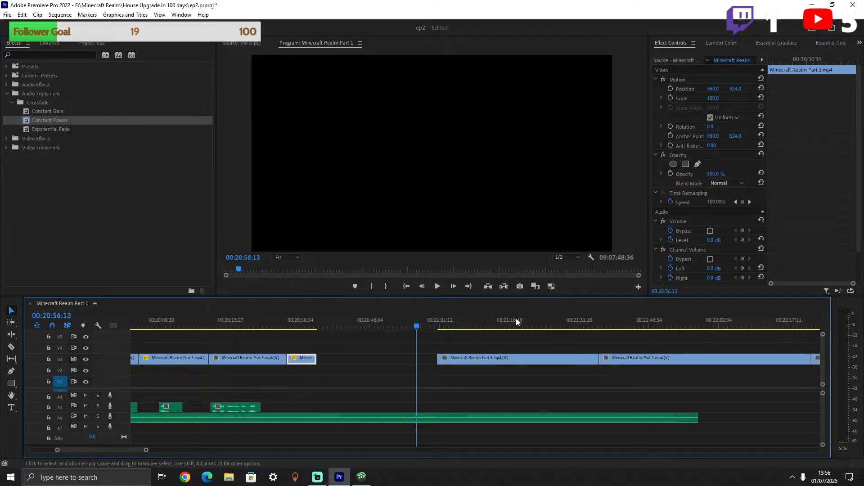
{"action": "left_click_drag", "start_coordinate": [516, 318], "coordinate": [538, 328]}
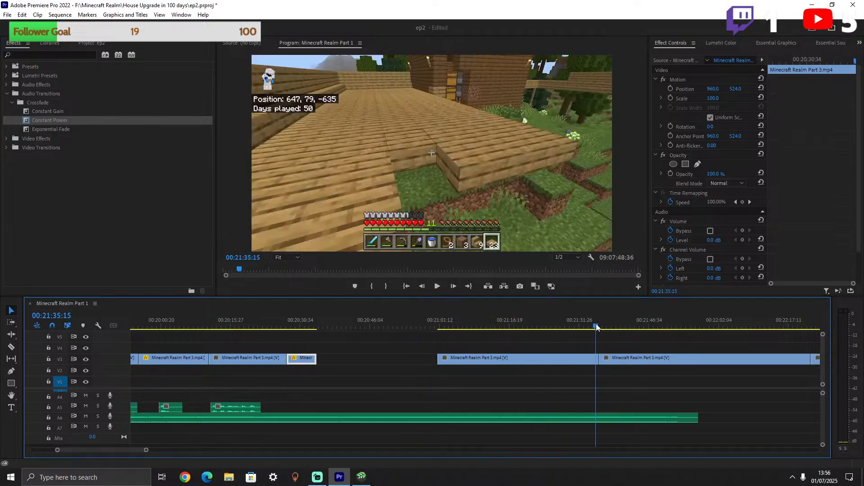
{"action": "left_click_drag", "start_coordinate": [597, 327], "coordinate": [592, 327]}
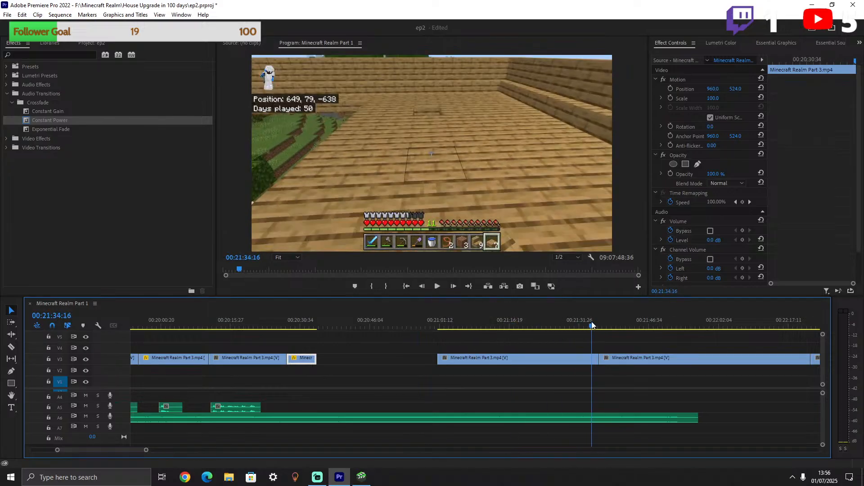
{"action": "left_click", "coordinate": [568, 359]}
{"action": "right_click", "coordinate": [568, 359]}
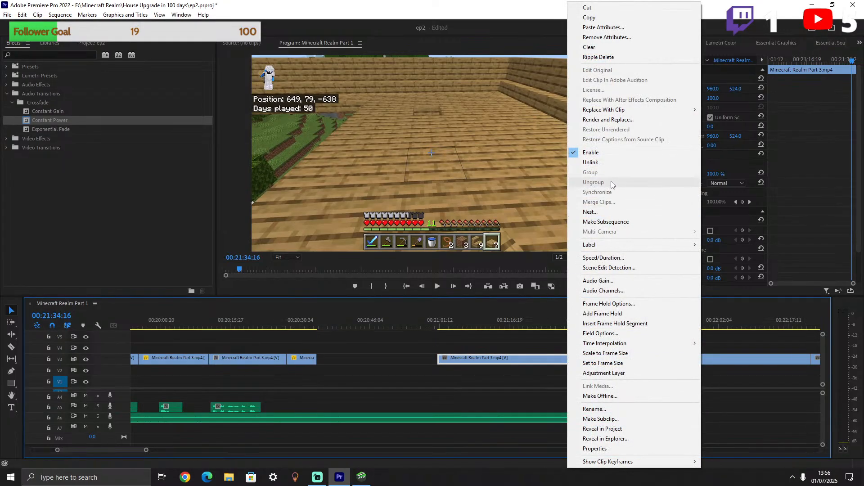
{"action": "left_click", "coordinate": [610, 260]}
{"action": "type", "text": "500"}
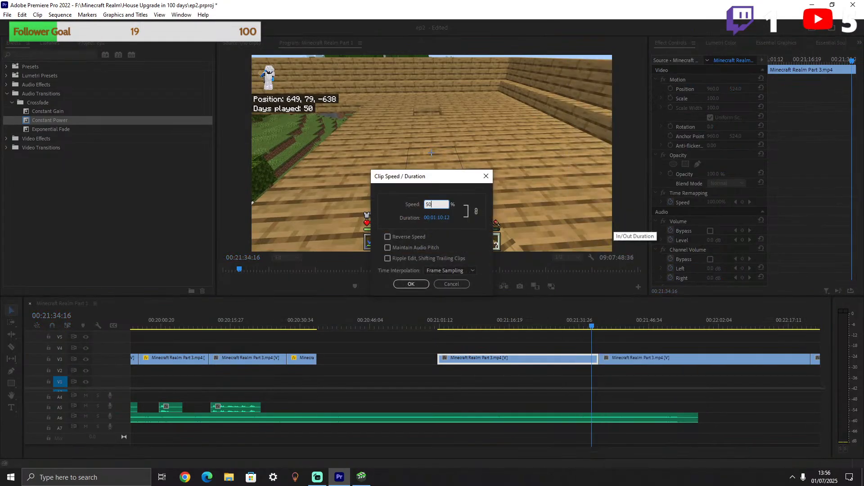
{"action": "key", "text": "Return"}
Move the second sped-up clip against the first one and pull all following Part 3 clips back to close the gaps.
{"action": "left_click_drag", "start_coordinate": [455, 359], "coordinate": [340, 365]}
{"action": "scroll", "coordinate": [546, 364], "scroll_direction": "down", "scroll_amount": 7}
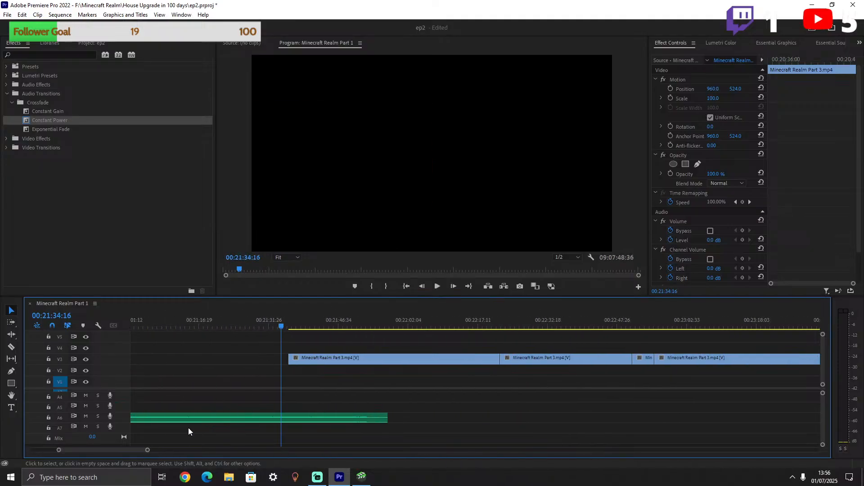
{"action": "left_click_drag", "start_coordinate": [147, 450], "coordinate": [254, 450]}
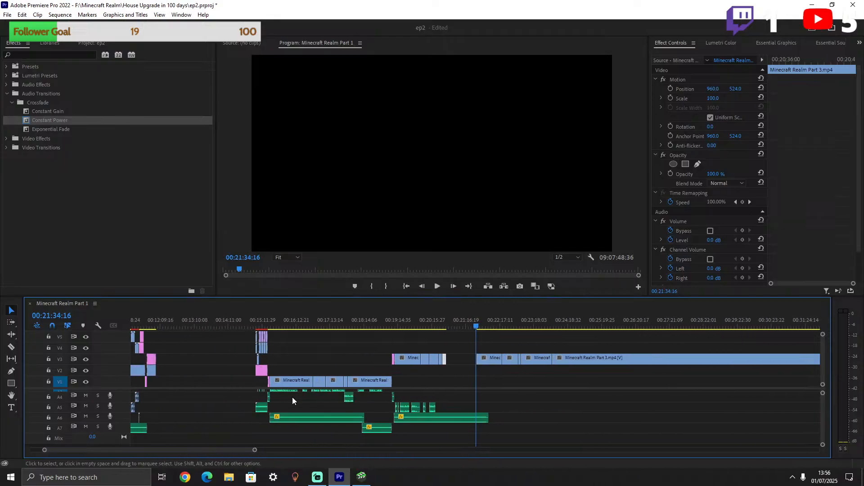
{"action": "left_click_drag", "start_coordinate": [467, 356], "coordinate": [563, 362]}
Preview the sped-up clips and record a voice-over on A5 from about 00:20:42 to 00:20:54:28.
{"action": "left_click", "coordinate": [443, 322]}
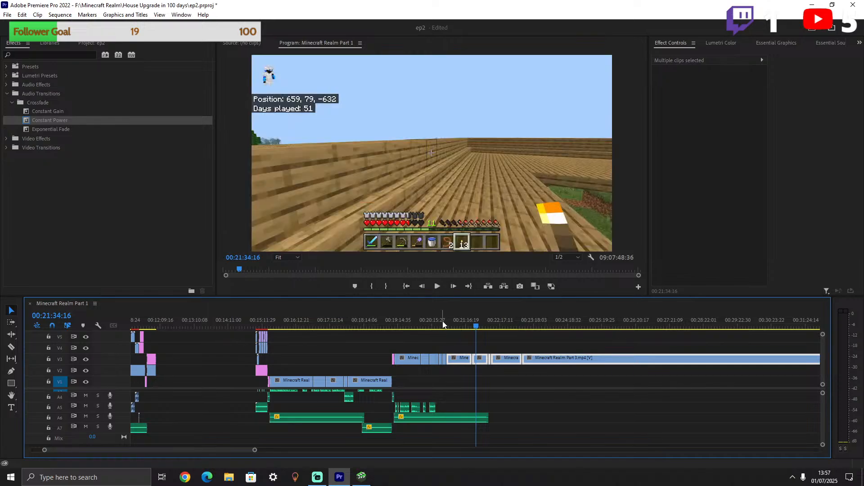
{"action": "left_click_drag", "start_coordinate": [256, 451], "coordinate": [195, 451]}
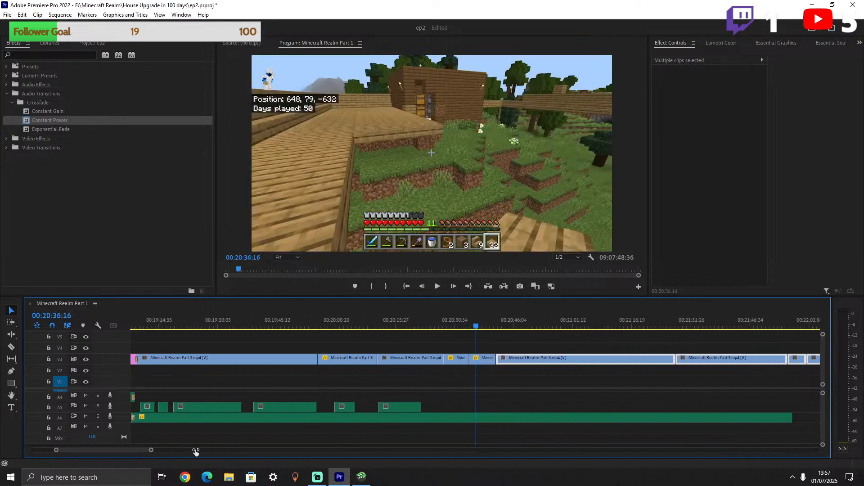
{"action": "left_click_drag", "start_coordinate": [477, 328], "coordinate": [490, 328]}
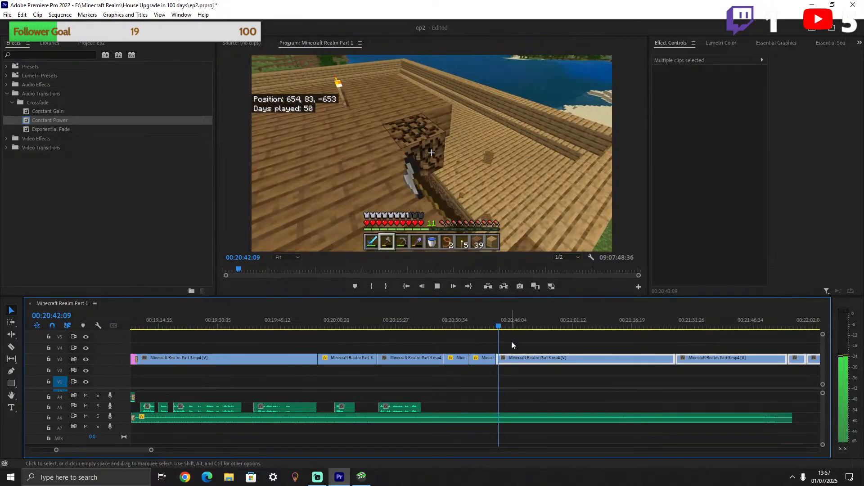
{"action": "key", "text": "space"}
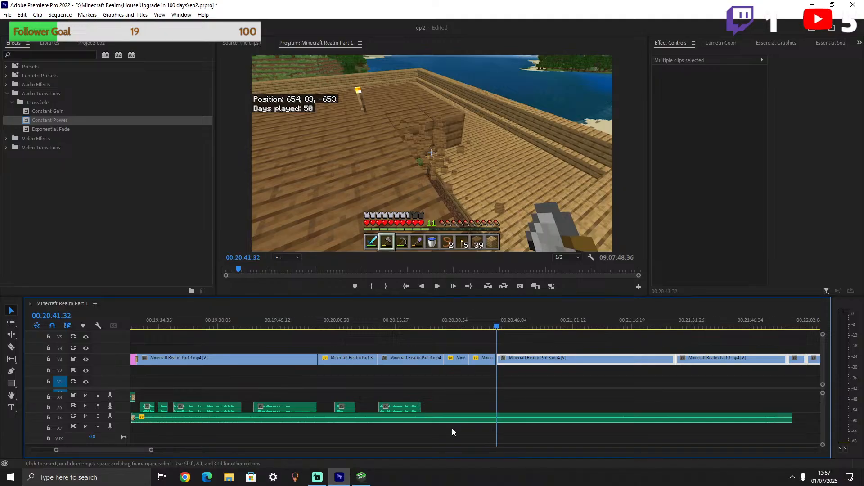
{"action": "key", "text": "space"}
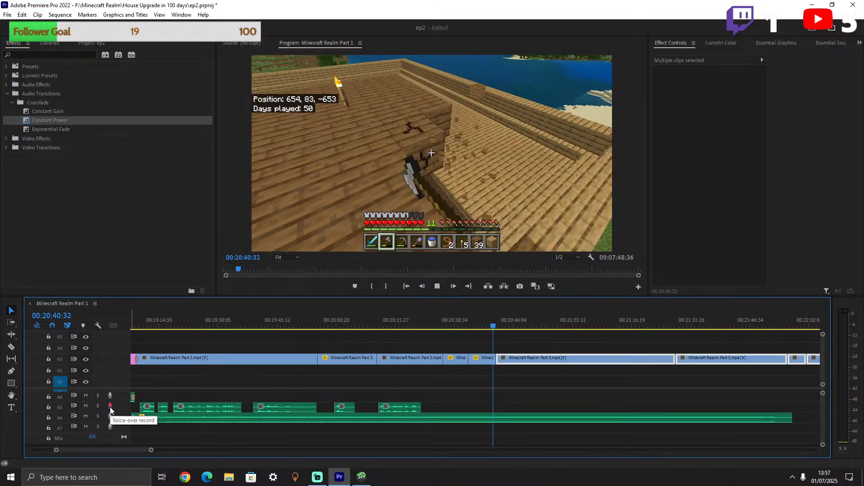
{"action": "left_click", "coordinate": [110, 407]}
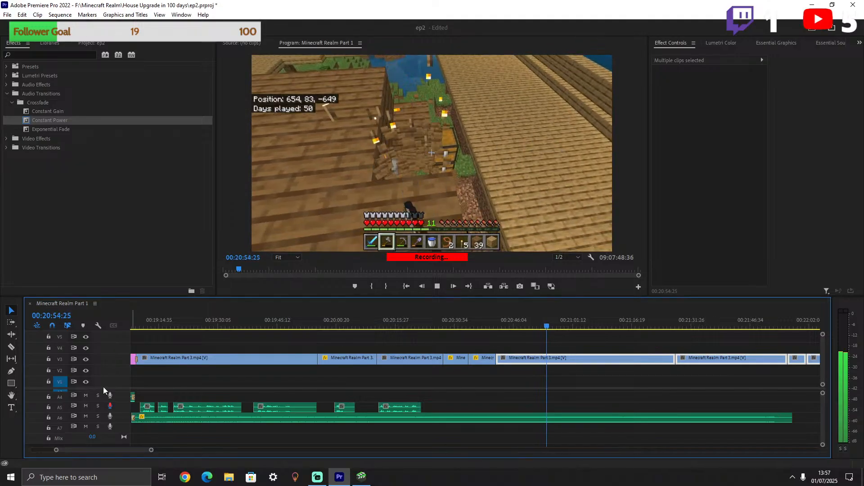
{"action": "key", "text": "space"}
Cut the Part 3 clip at 00:20:54:28, where the new voice-over ends.
{"action": "key", "text": "c"}
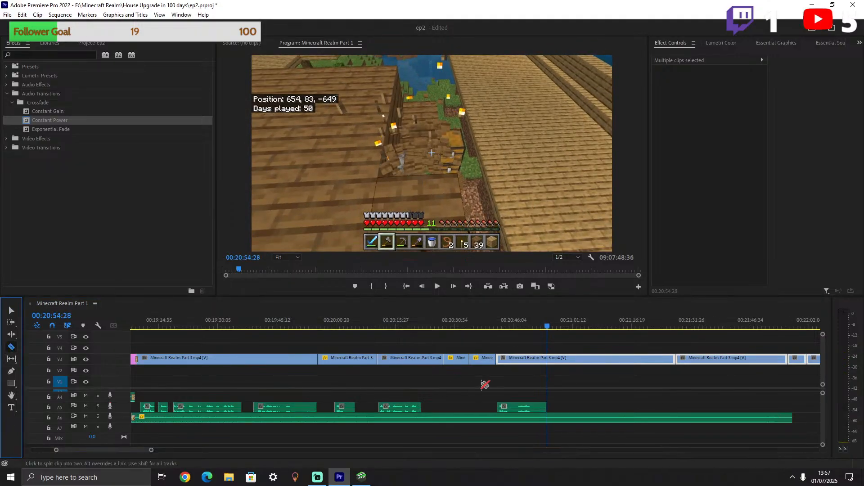
{"action": "left_click", "coordinate": [549, 359]}
{"action": "key", "text": "v"}
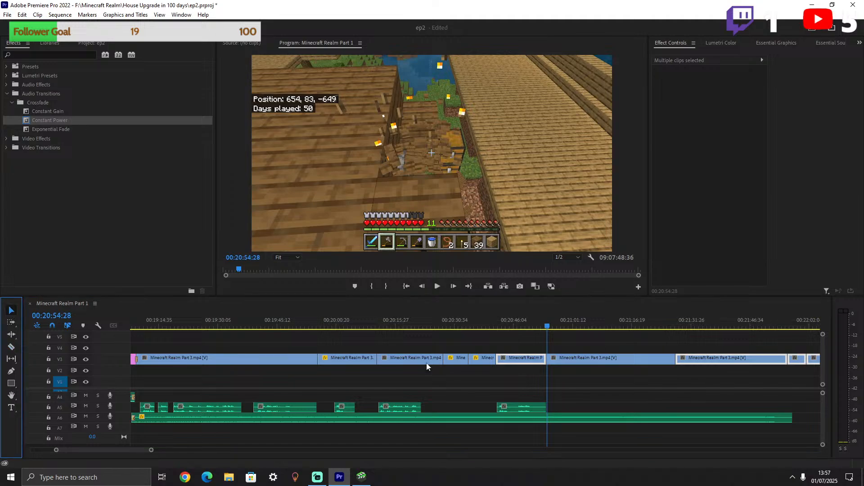
Skim the remainder of the cut clip to 00:21:27:03 and speed that part up to 500%.
{"action": "left_click_drag", "start_coordinate": [549, 331], "coordinate": [674, 337]}
{"action": "right_click", "coordinate": [637, 359]}
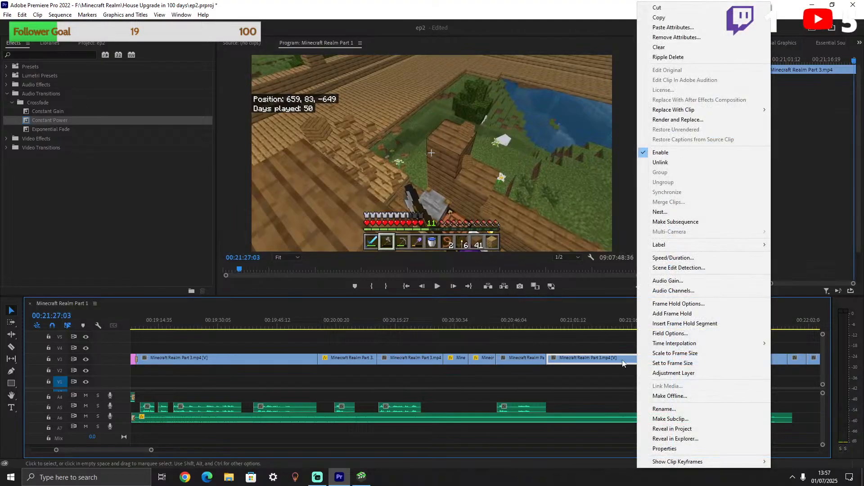
{"action": "left_click", "coordinate": [696, 258]}
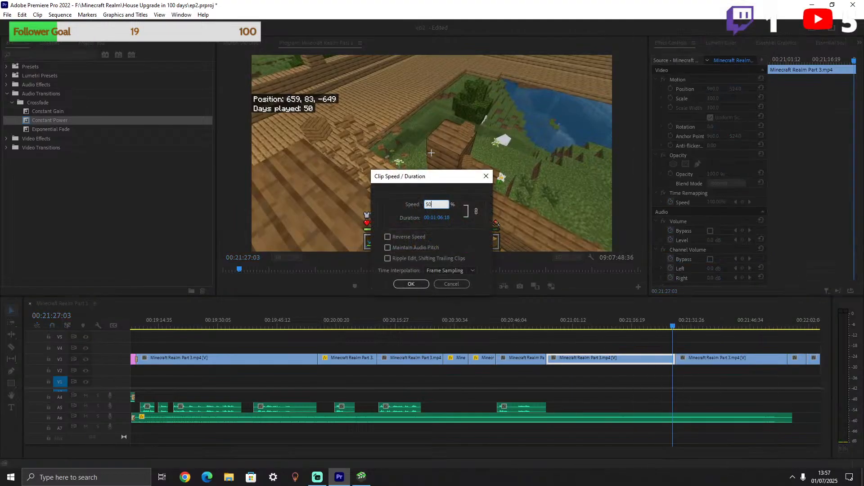
{"action": "type", "text": "50"}
{"action": "key", "text": "Return"}
Move the next three Part 3 clips back against the end of the newly sped-up clip.
{"action": "scroll", "coordinate": [380, 430], "scroll_direction": "down", "scroll_amount": 1}
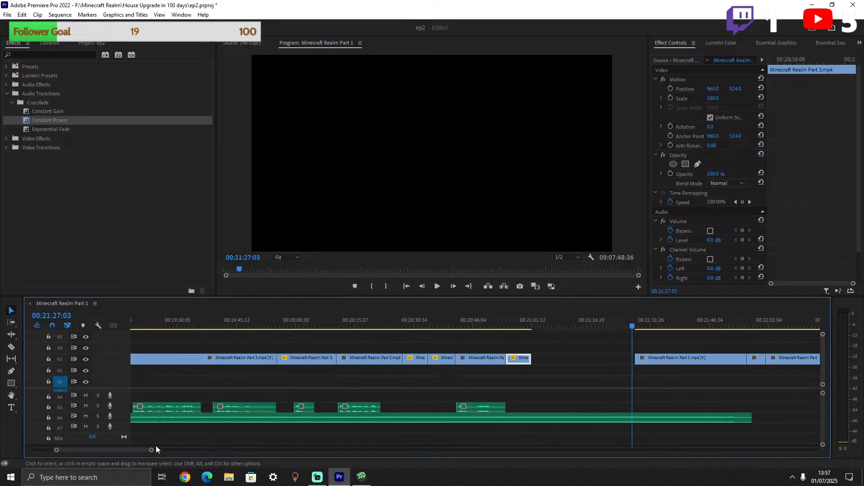
{"action": "left_click_drag", "start_coordinate": [152, 450], "coordinate": [286, 421]}
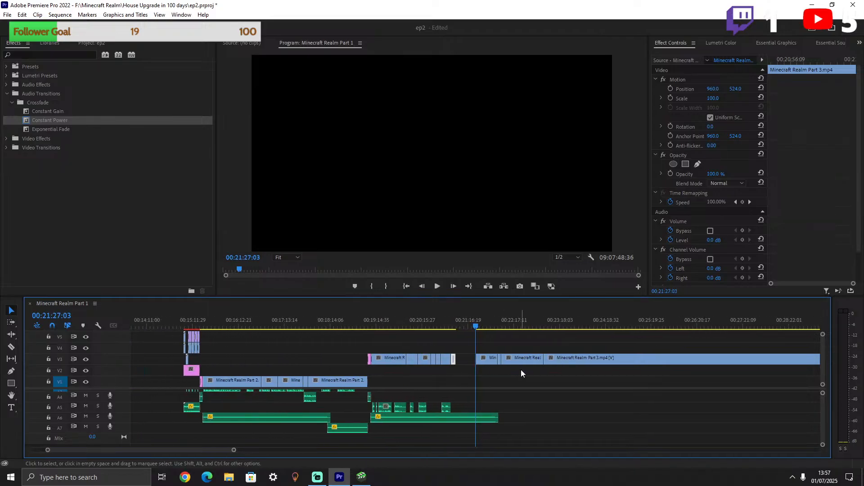
{"action": "left_click_drag", "start_coordinate": [521, 370], "coordinate": [478, 359]}
{"action": "left_click_drag", "start_coordinate": [485, 360], "coordinate": [465, 360]}
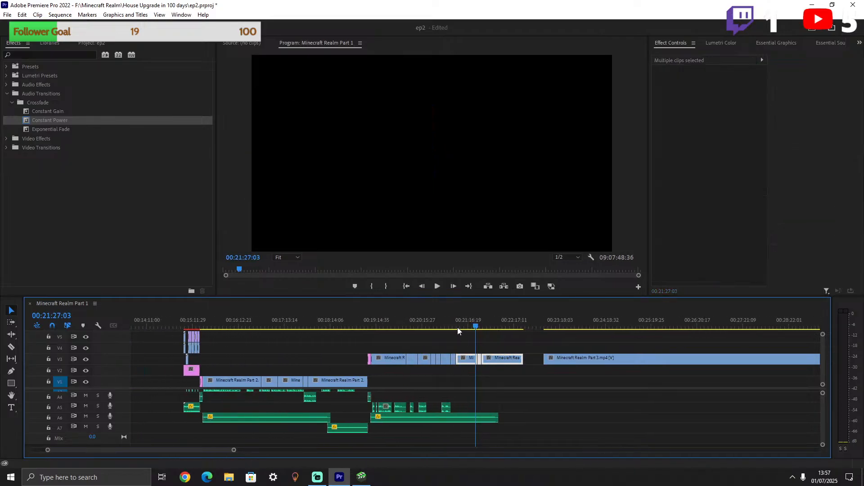
Play from the end of the sped-up clip and record a voice-over on A5 up to 00:21:28:10.
{"action": "left_click", "coordinate": [453, 320]}
{"action": "key", "text": "space"}
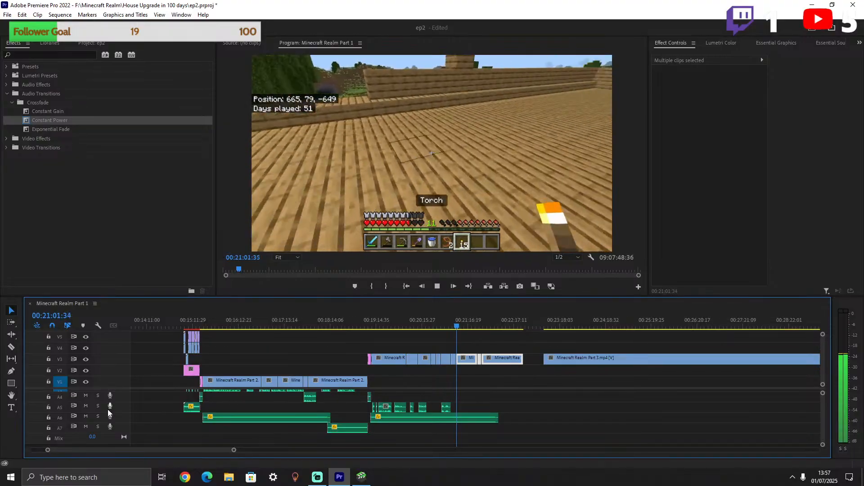
{"action": "key", "text": "space"}
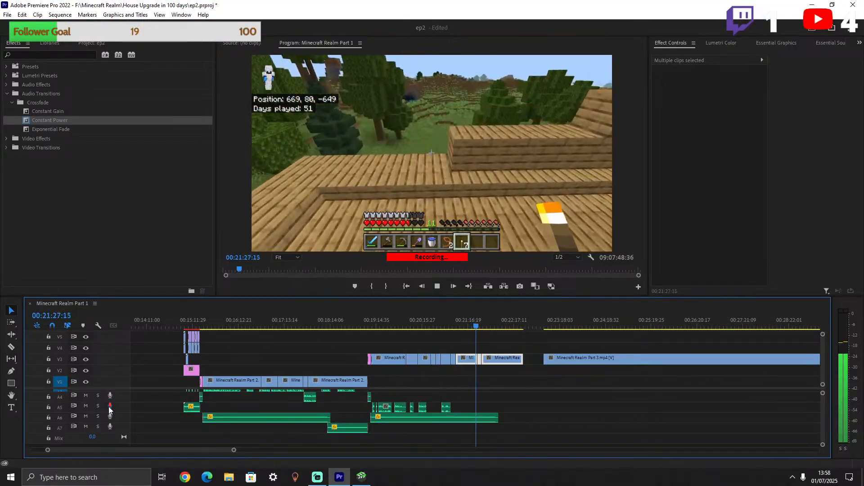
{"action": "key", "text": "space"}
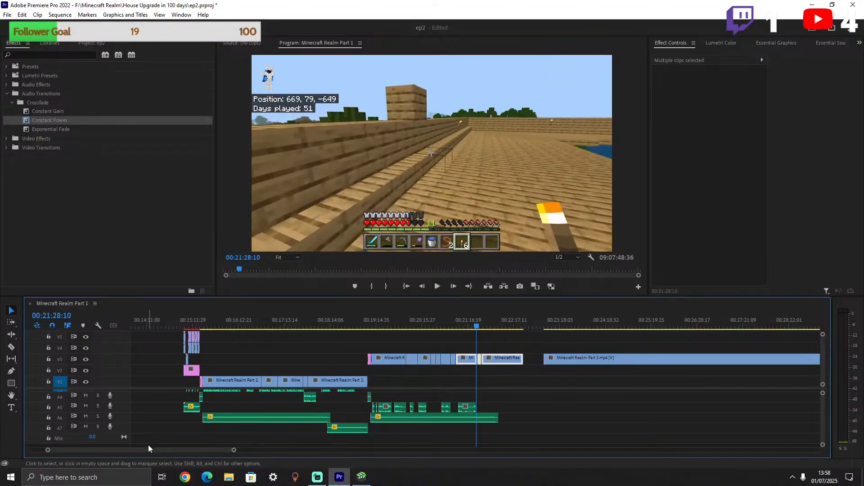
Find where speech ends in the newest A5 voice-over, cut it at 00:21:26:05 and delete the leftover tail.
{"action": "left_click", "coordinate": [11, 347]}
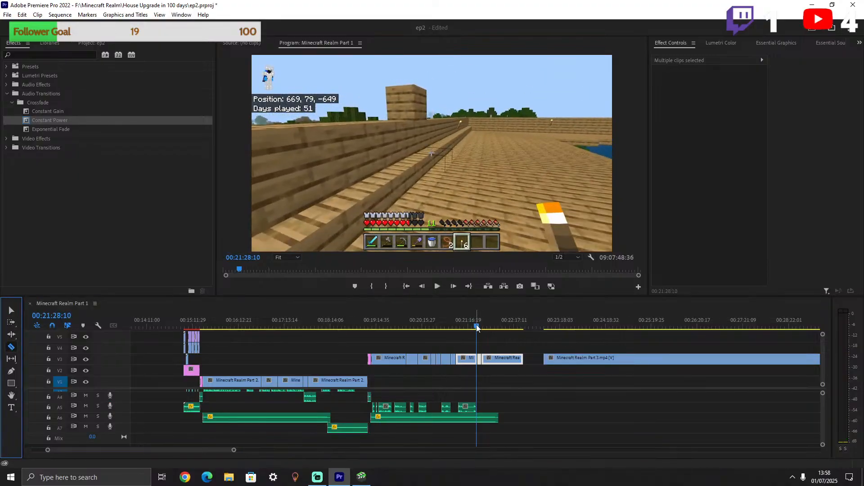
{"action": "left_click", "coordinate": [473, 326]}
{"action": "key", "text": "space"}
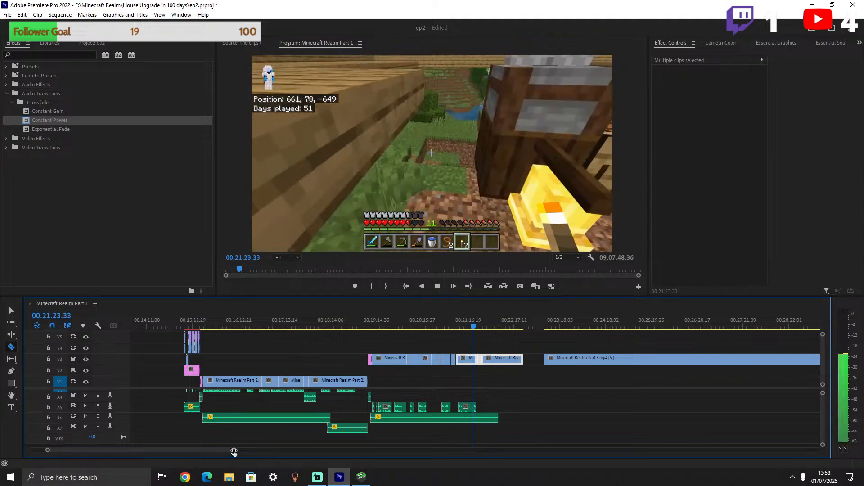
{"action": "left_click_drag", "start_coordinate": [234, 452], "coordinate": [135, 450]}
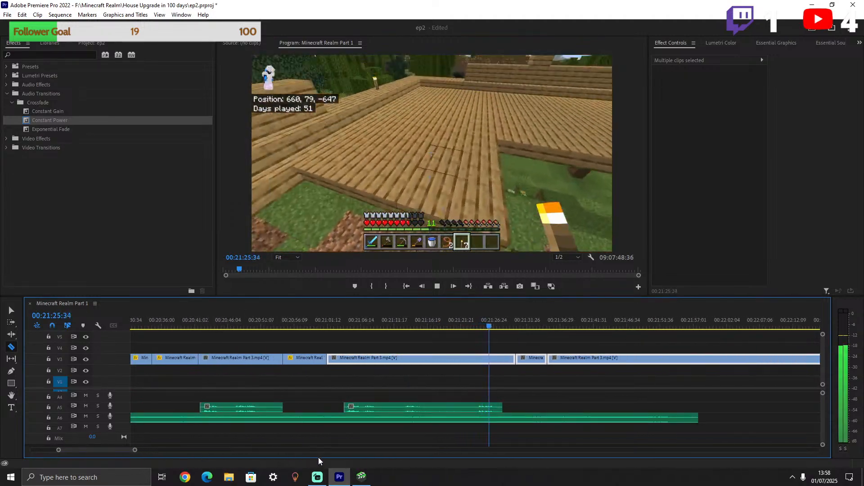
{"action": "left_click", "coordinate": [490, 327]}
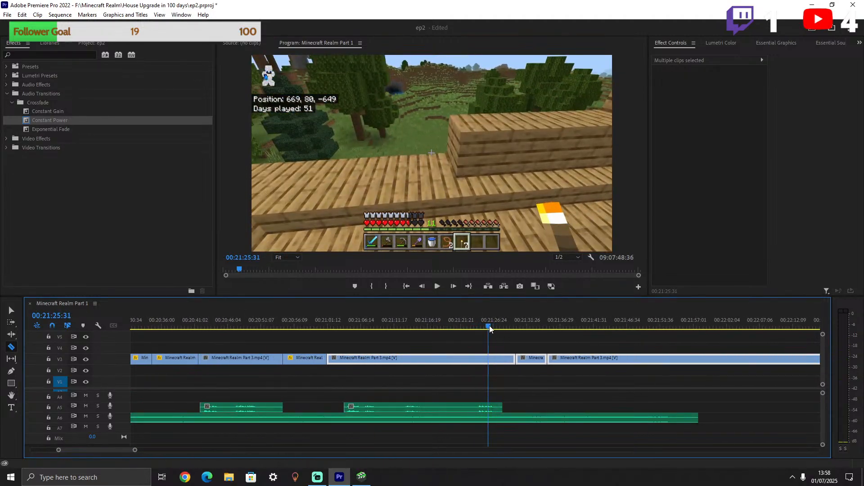
{"action": "key", "text": "space"}
{"action": "key", "text": "space"}
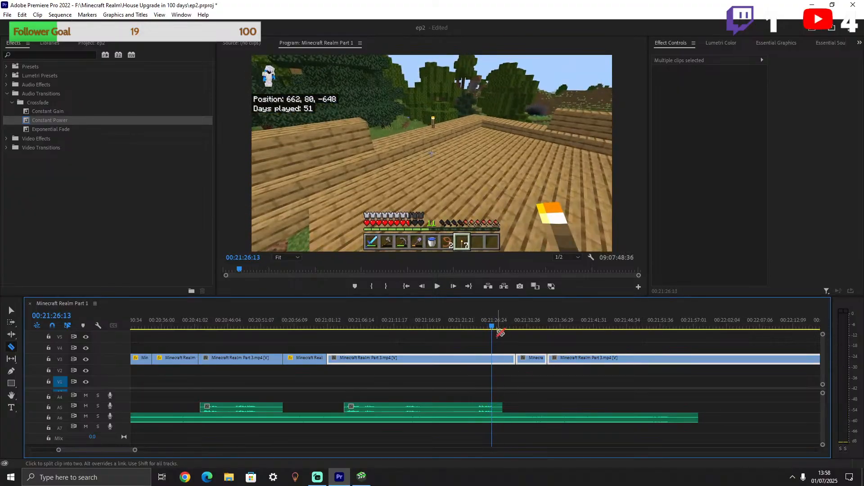
{"action": "key", "text": "Left"}
{"action": "key", "text": "Left"}
{"action": "key", "text": "Left"}
{"action": "key", "text": "Left"}
{"action": "key", "text": "Left"}
{"action": "key", "text": "Left"}
{"action": "key", "text": "Left"}
{"action": "key", "text": "Left"}
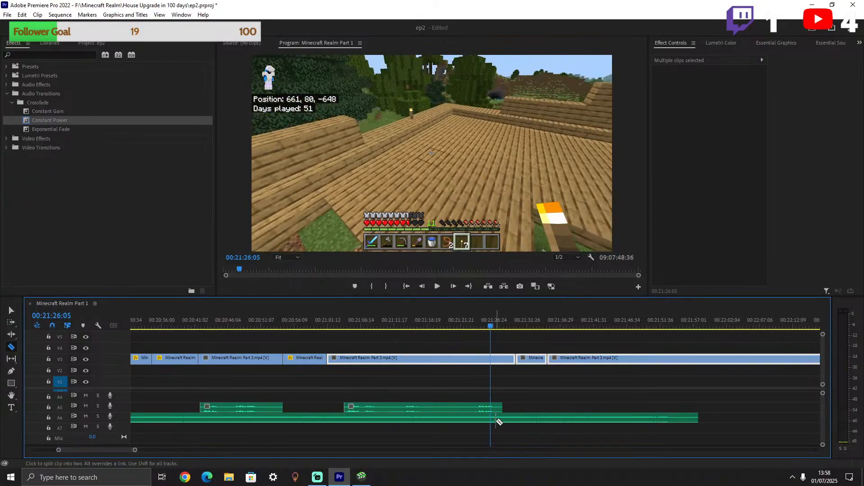
{"action": "key", "text": "v"}
{"action": "key", "text": "space"}
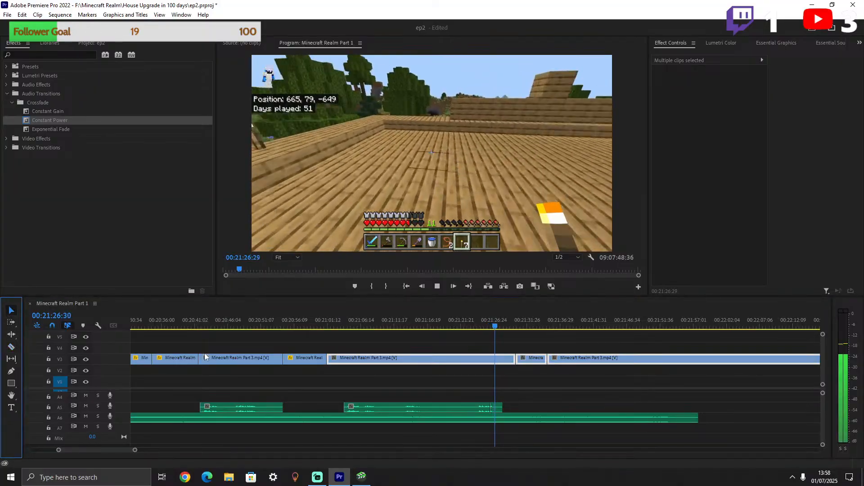
{"action": "left_click", "coordinate": [496, 407]}
{"action": "key", "text": "Delete"}
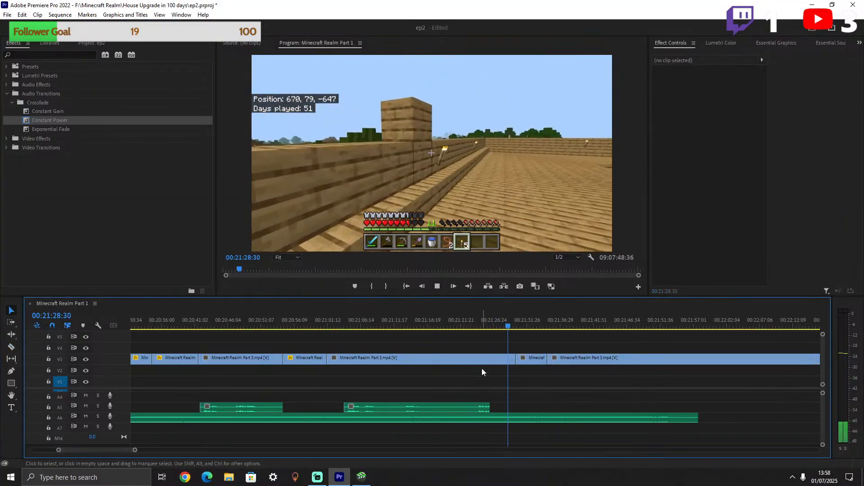
Play the end of the trimmed A5 voice-over, adjust that clip's audio gain and listen to it again.
{"action": "left_click", "coordinate": [473, 319]}
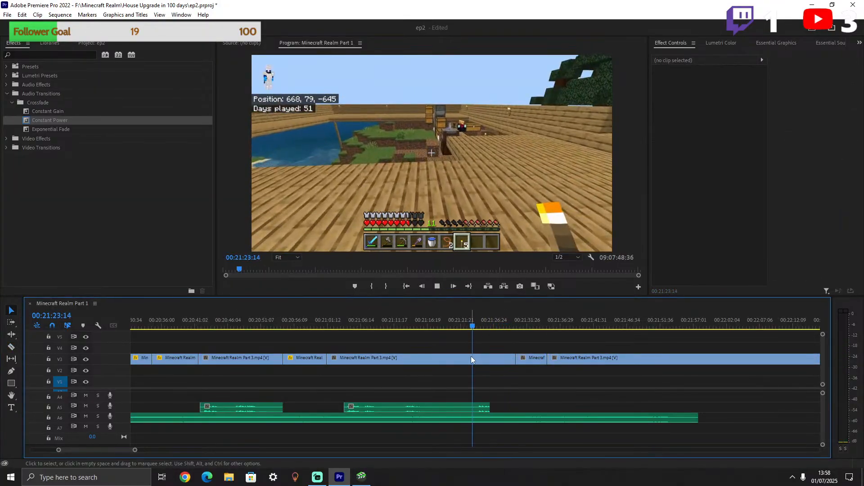
{"action": "key", "text": "space"}
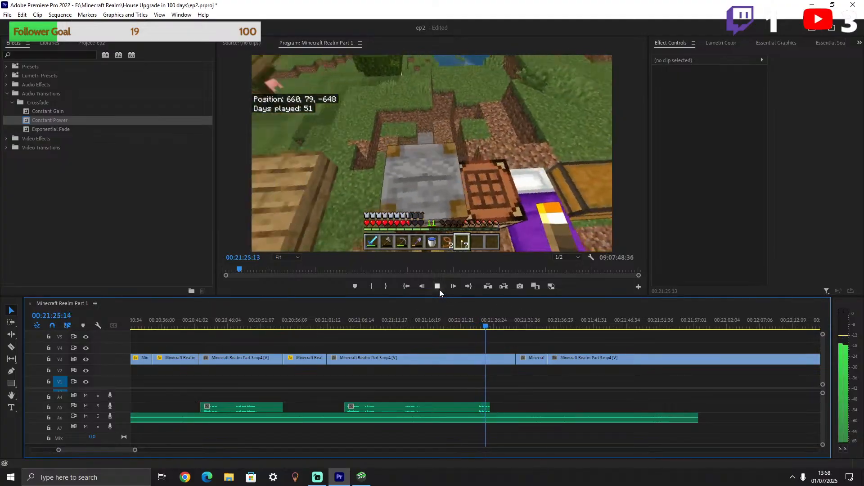
{"action": "left_click", "coordinate": [440, 289]}
{"action": "left_click", "coordinate": [428, 406]}
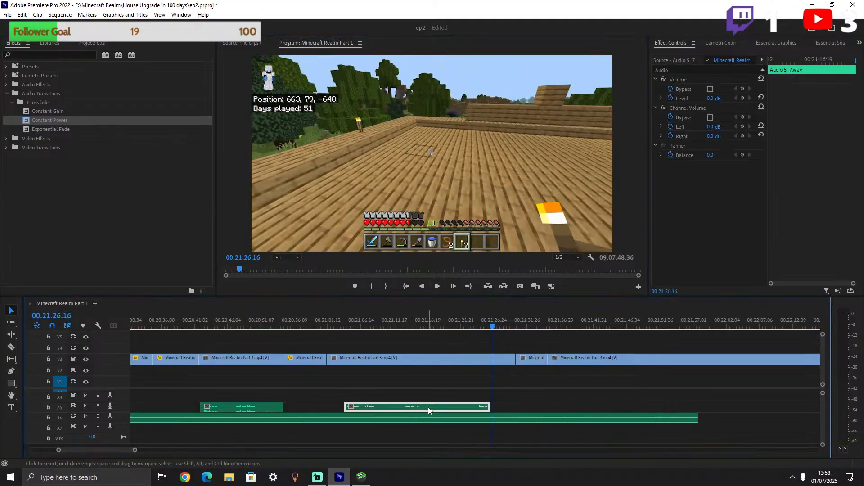
{"action": "right_click", "coordinate": [428, 406]}
{"action": "left_click", "coordinate": [469, 302]}
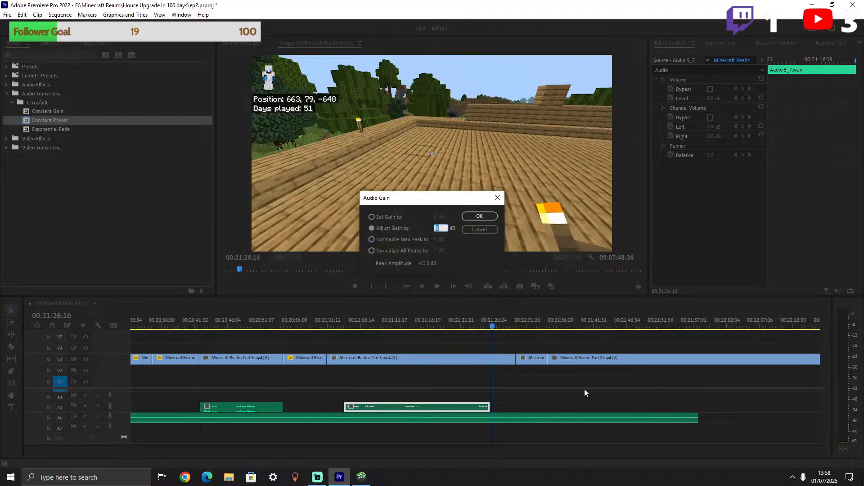
{"action": "key", "text": "Return"}
{"action": "left_click", "coordinate": [478, 324]}
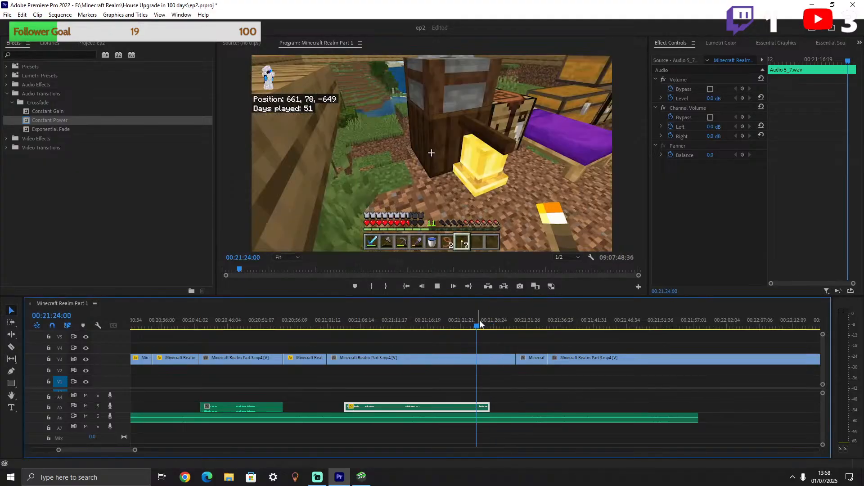
{"action": "key", "text": "space"}
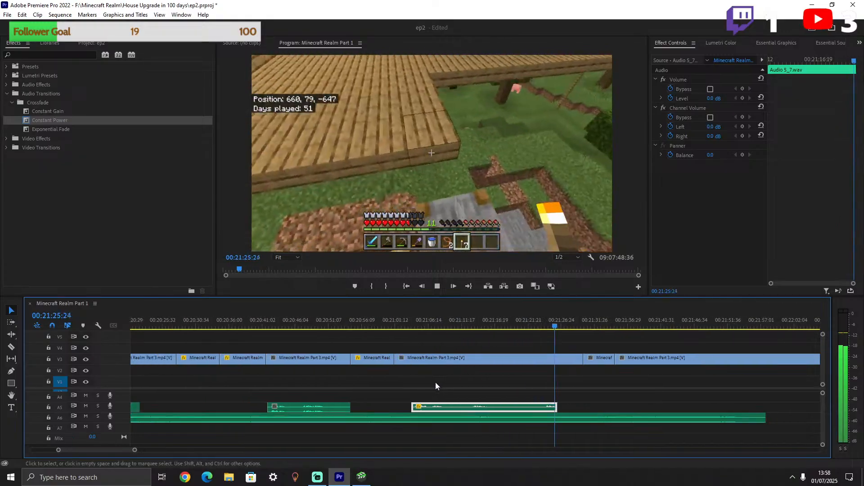
{"action": "scroll", "coordinate": [430, 383], "scroll_direction": "up", "scroll_amount": 3}
{"action": "key", "text": "space"}
Listen to the previous A5 voice-over around 00:20:48 and check the gain setting of the A6 background music.
{"action": "left_click", "coordinate": [419, 321]}
{"action": "key", "text": "space"}
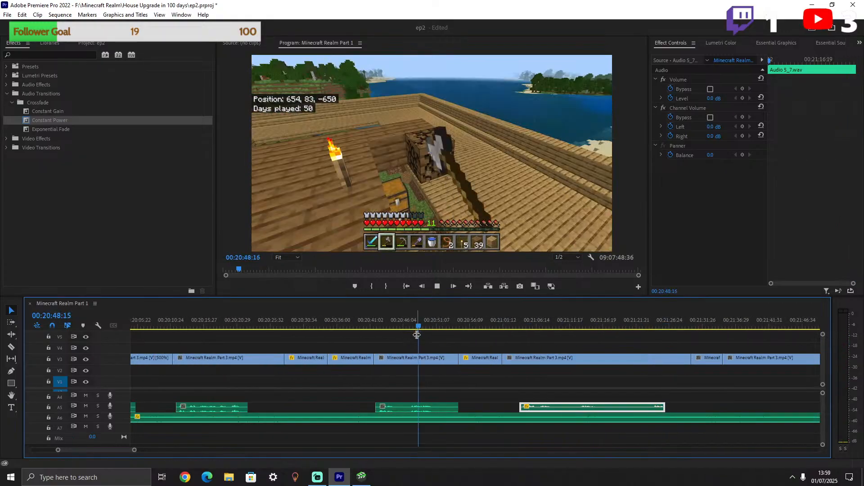
{"action": "right_click", "coordinate": [431, 406]}
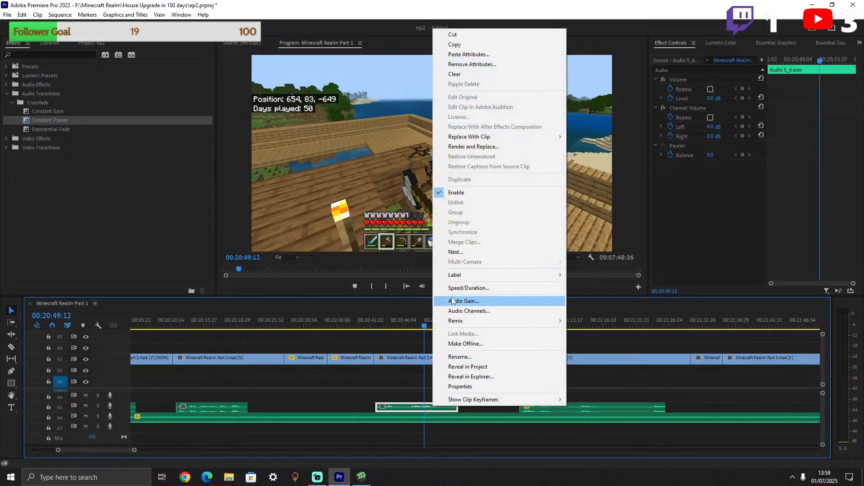
{"action": "right_click", "coordinate": [481, 418]}
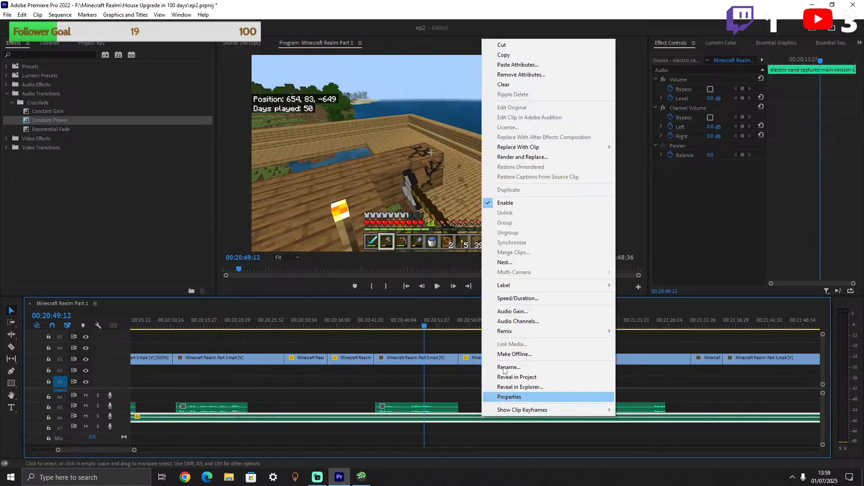
{"action": "left_click", "coordinate": [527, 315]}
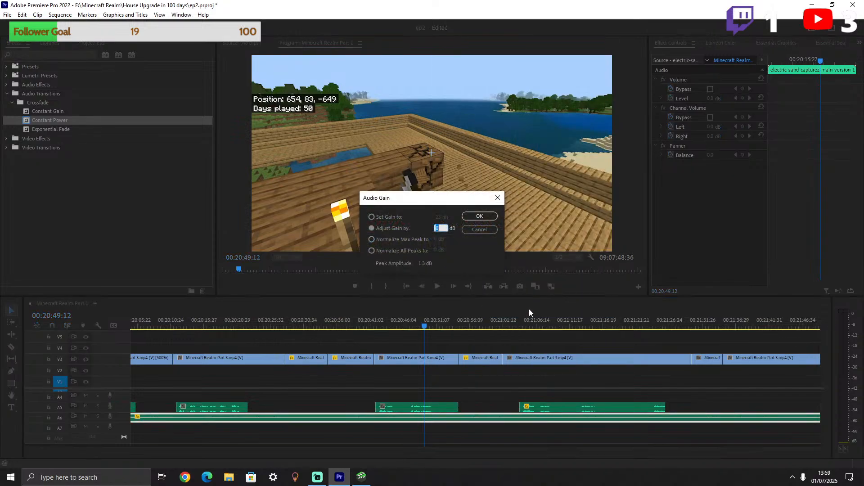
{"action": "left_click", "coordinate": [495, 231]}
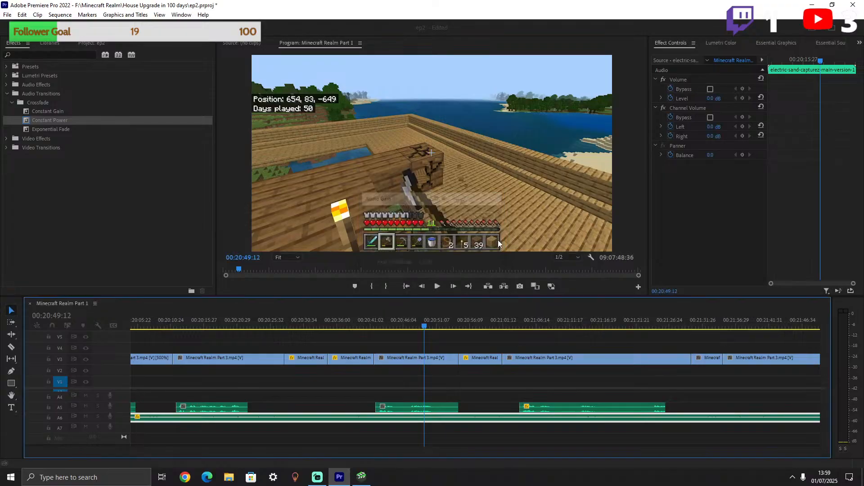
Adjust the gain of the A5 voice-over at 00:20:49:12 by 5 dB, and play the earlier voice-over from about 00:20:16.
{"action": "right_click", "coordinate": [446, 407]}
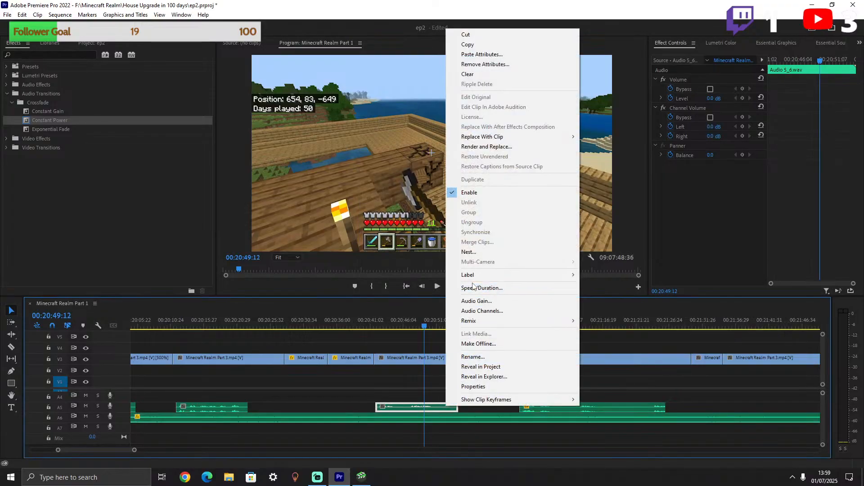
{"action": "left_click", "coordinate": [476, 301]}
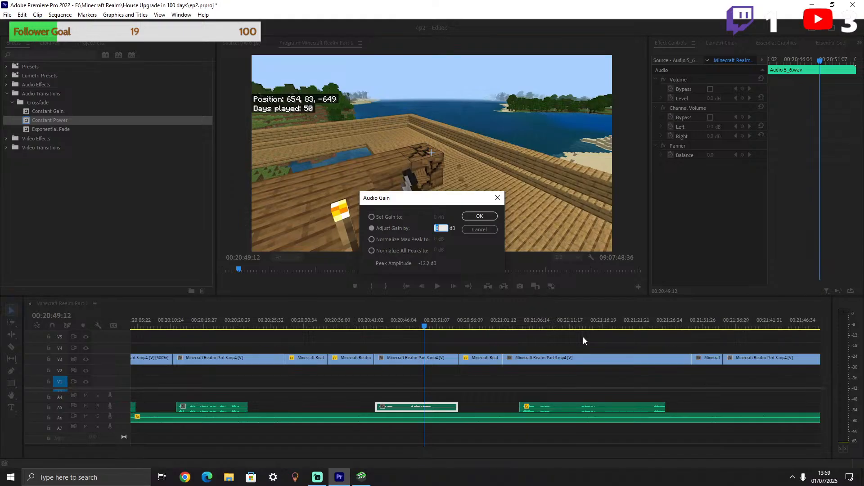
{"action": "type", "text": "5"}
{"action": "key", "text": "Return"}
{"action": "key", "text": "space"}
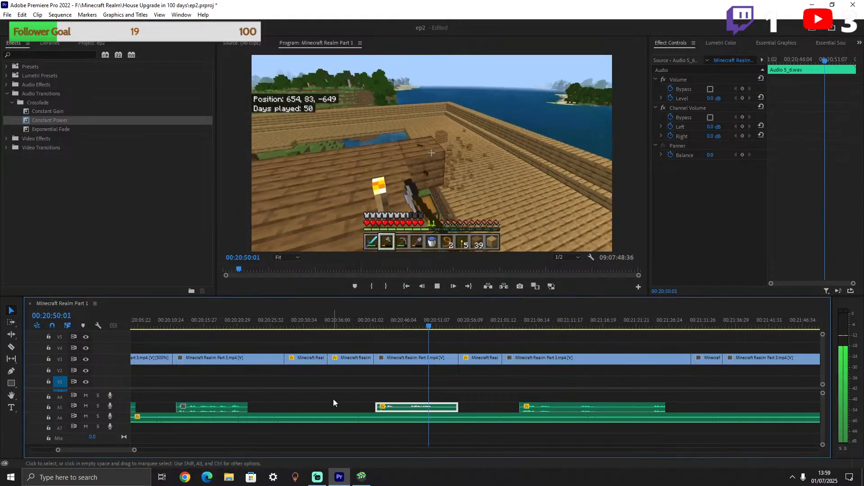
{"action": "scroll", "coordinate": [334, 399], "scroll_direction": "up", "scroll_amount": 3}
{"action": "left_click", "coordinate": [369, 320]}
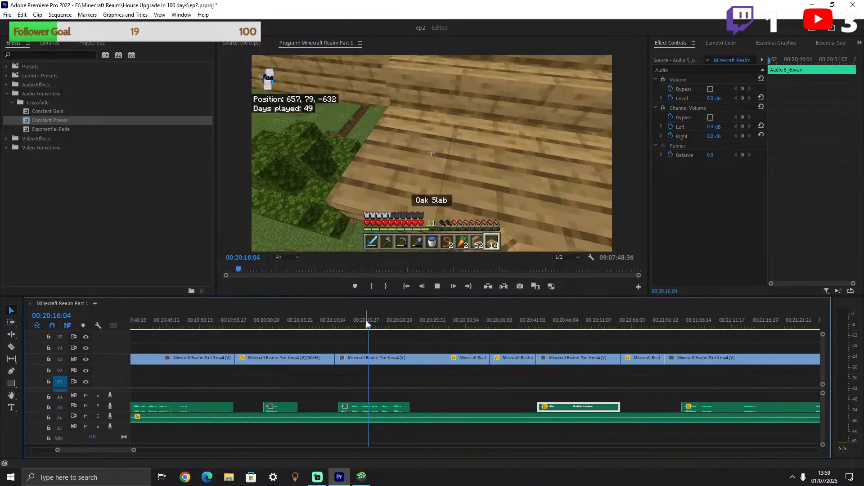
{"action": "key", "text": "space"}
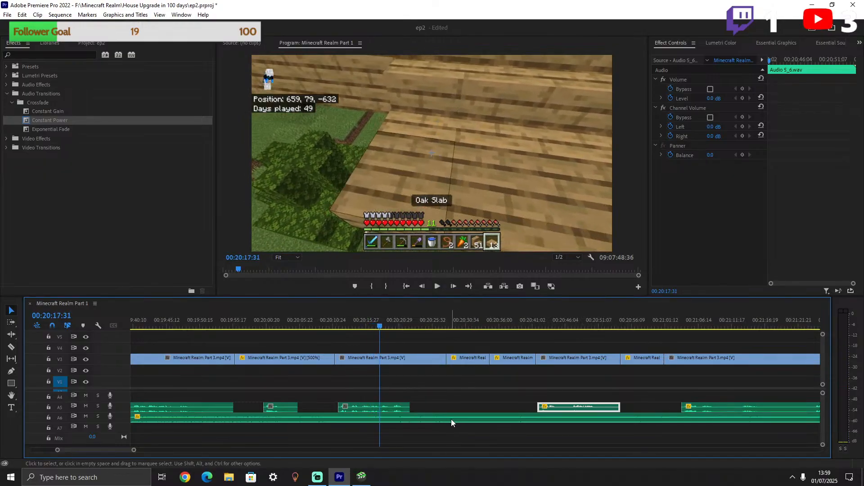
Assign the Music audio type to the Part 3 clip at 00:20:17:31 in Essential Sound.
{"action": "left_click_drag", "start_coordinate": [134, 450], "coordinate": [193, 450]}
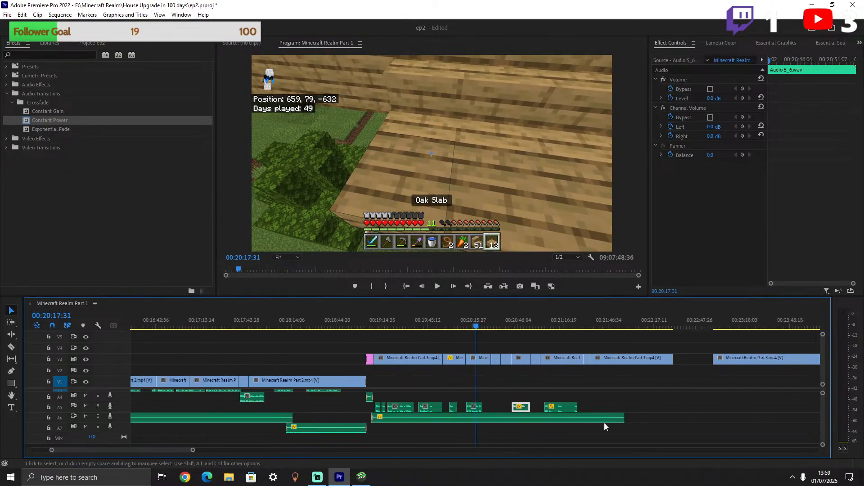
{"action": "left_click_drag", "start_coordinate": [644, 418], "coordinate": [229, 434]}
{"action": "scroll", "coordinate": [735, 39], "scroll_direction": "down", "scroll_amount": 3}
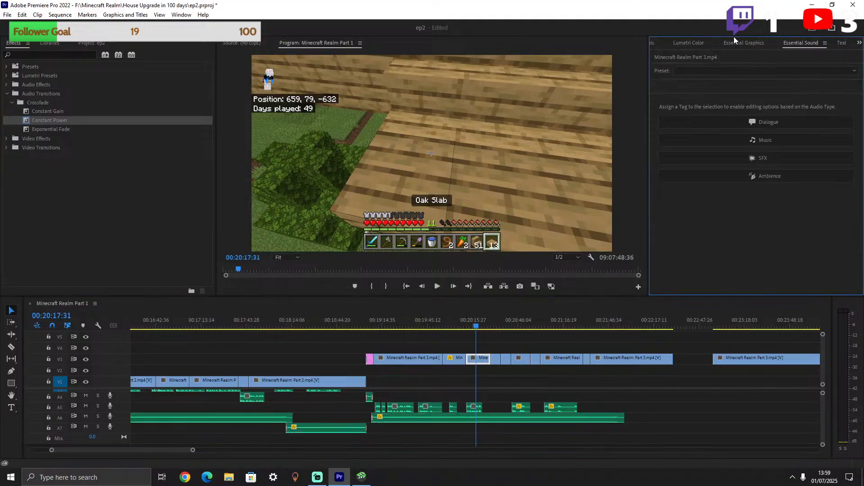
{"action": "left_click", "coordinate": [765, 140]}
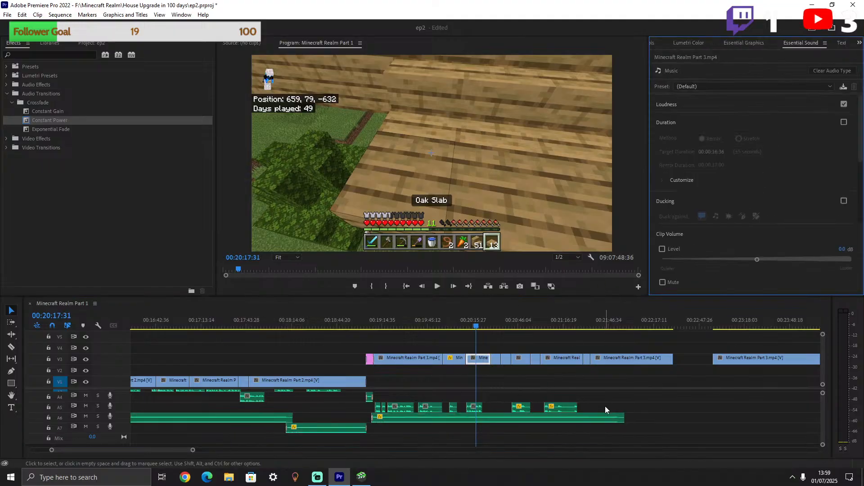
Select all the Part 3 voice-overs on A5, assign them the Dialogue audio type and look through the dialogue settings.
{"action": "left_click_drag", "start_coordinate": [605, 406], "coordinate": [372, 401]}
{"action": "left_click", "coordinate": [752, 121]}
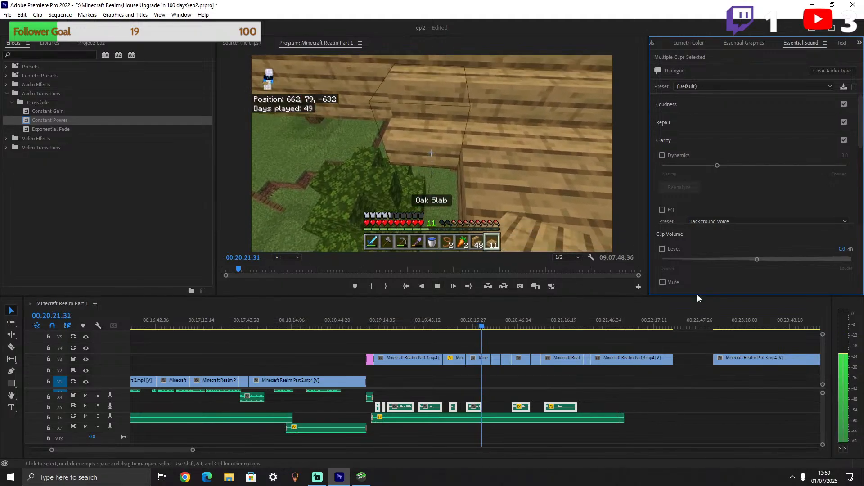
{"action": "scroll", "coordinate": [748, 185], "scroll_direction": "down", "scroll_amount": 5}
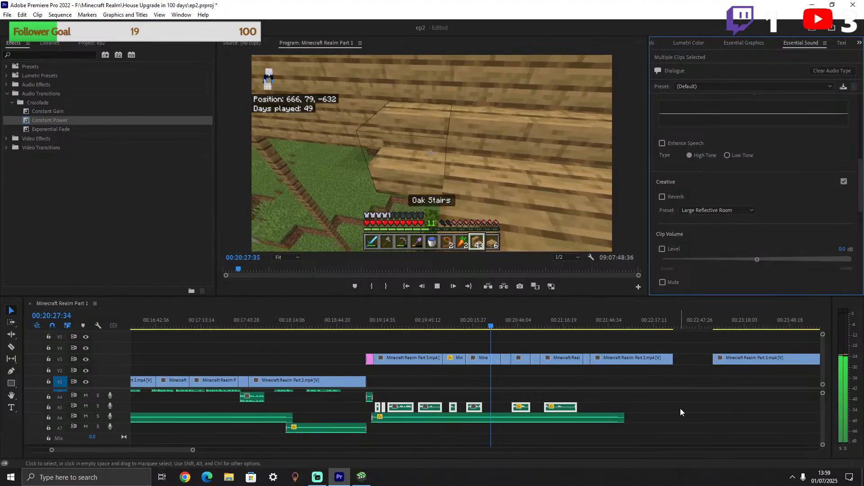
Select the Part 2 voice-overs on A2 to A4 and assign them the Dialogue audio type.
{"action": "scroll", "coordinate": [679, 410], "scroll_direction": "left", "scroll_amount": 5}
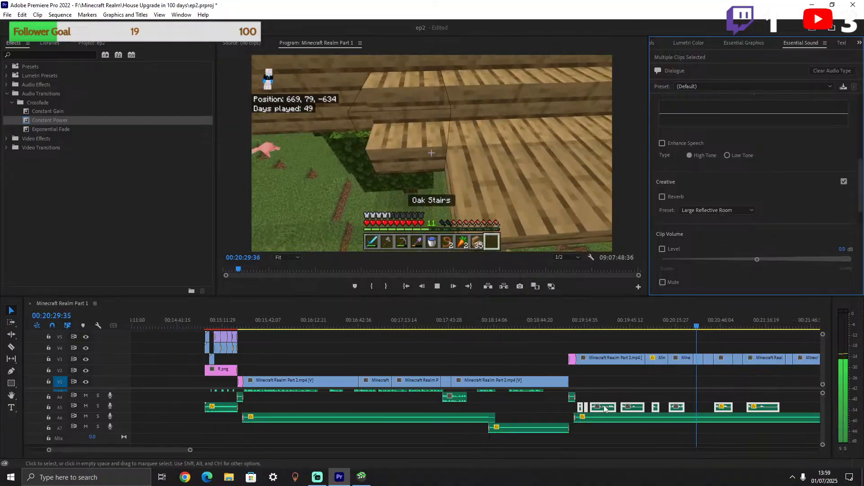
{"action": "scroll", "coordinate": [822, 408], "scroll_direction": "up", "scroll_amount": 5}
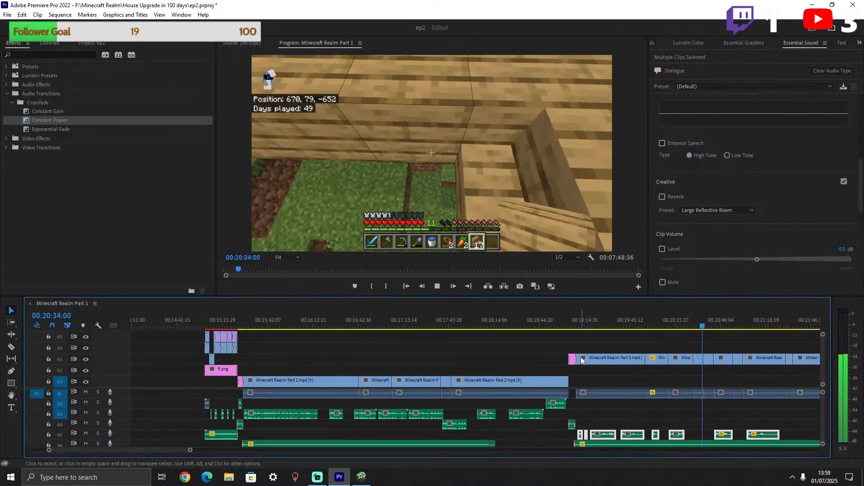
{"action": "left_click_drag", "start_coordinate": [557, 420], "coordinate": [260, 407]}
{"action": "left_click", "coordinate": [752, 125]}
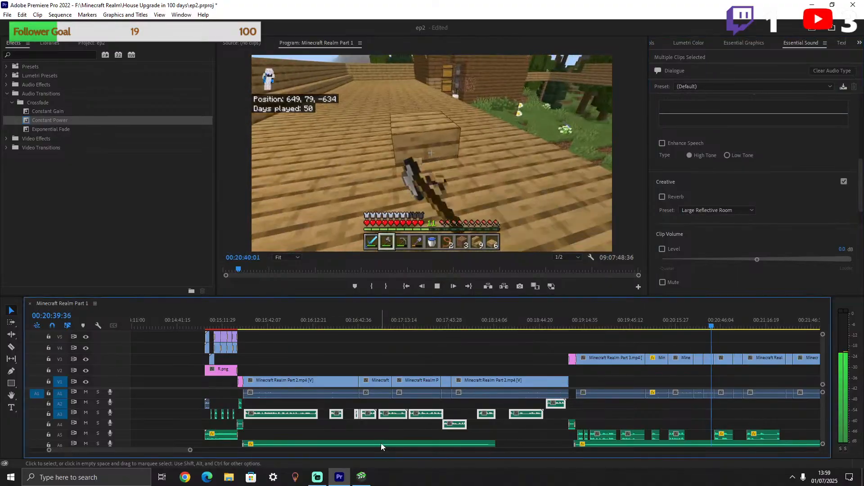
Assign the Music audio type to the background music clip under the Part 2 footage on A6.
{"action": "left_click", "coordinate": [380, 443]}
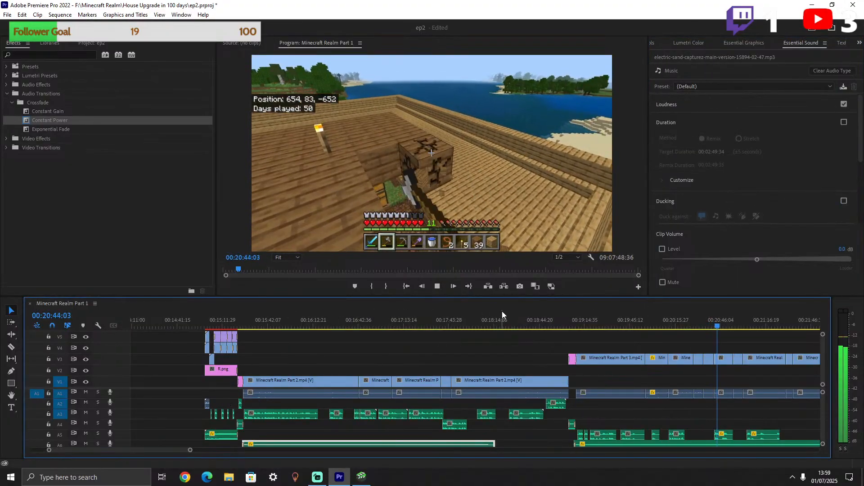
{"action": "scroll", "coordinate": [693, 352], "scroll_direction": "down", "scroll_amount": 6}
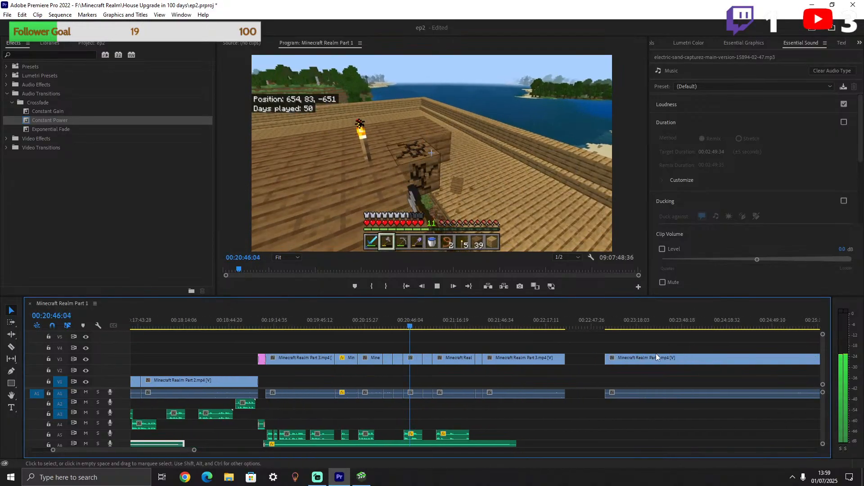
Review the footage around 00:21:31 and record a voice-over on track A4 from there to about 00:22:01.
{"action": "left_click_drag", "start_coordinate": [479, 319], "coordinate": [471, 327]}
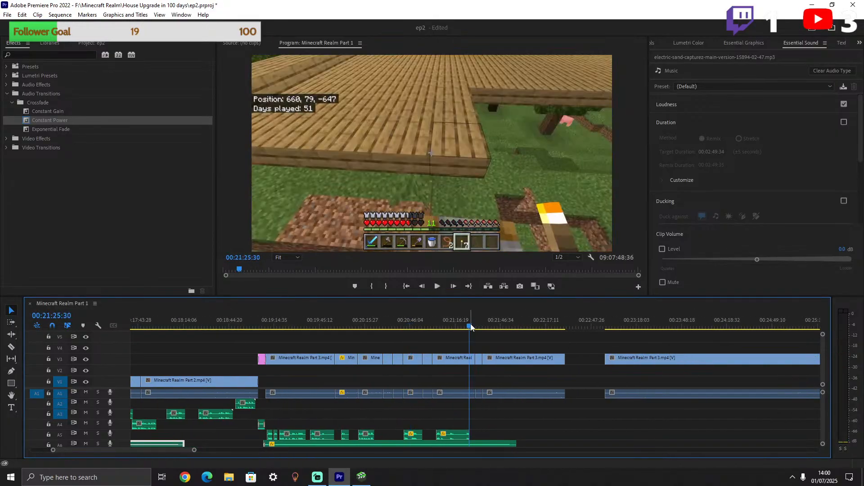
{"action": "key", "text": "space"}
{"action": "scroll", "coordinate": [824, 402], "scroll_direction": "down", "scroll_amount": 3}
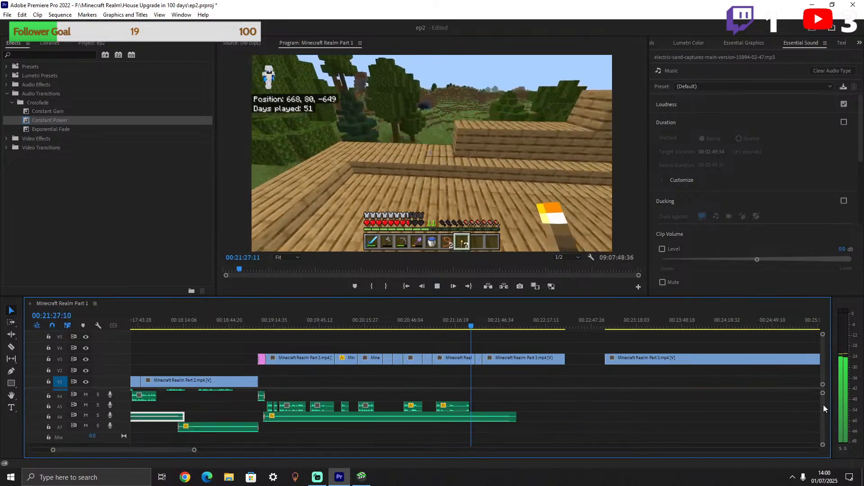
{"action": "scroll", "coordinate": [823, 404], "scroll_direction": "up", "scroll_amount": 3}
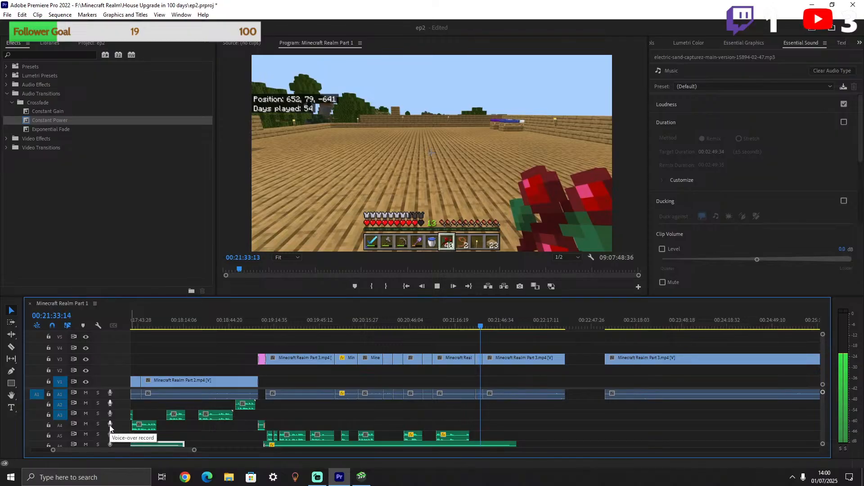
{"action": "scroll", "coordinate": [110, 426], "scroll_direction": "down", "scroll_amount": 1}
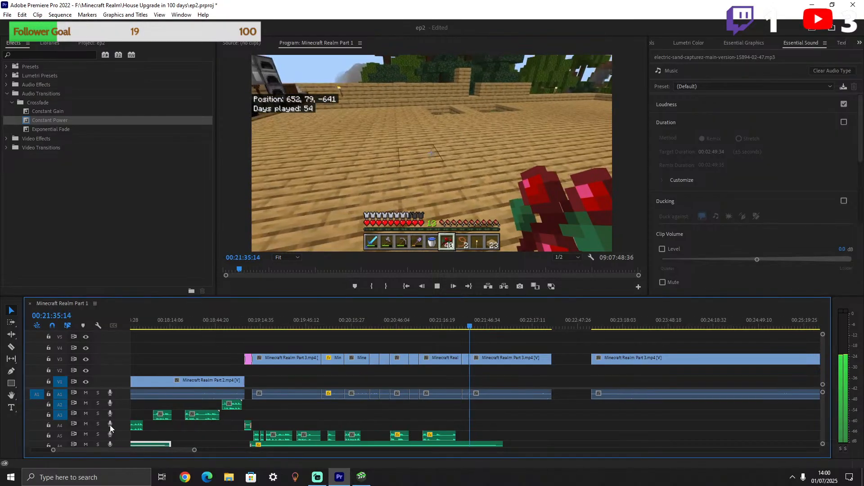
{"action": "key", "text": "space"}
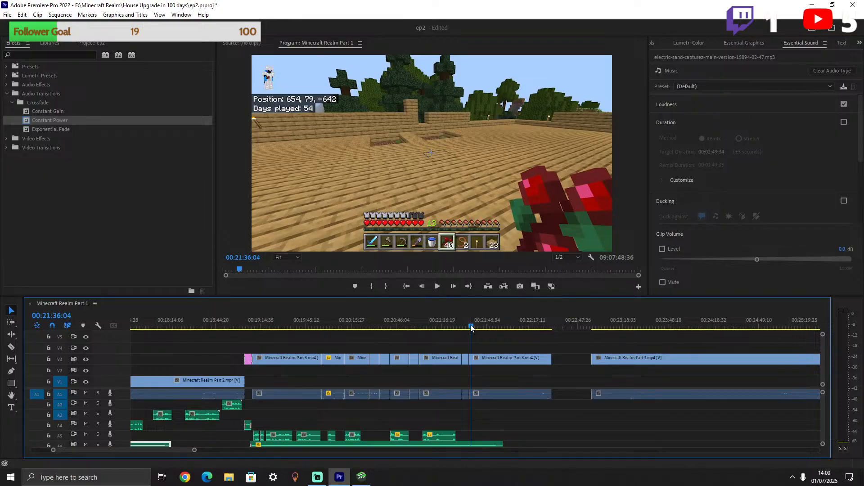
{"action": "left_click_drag", "start_coordinate": [465, 326], "coordinate": [462, 326]}
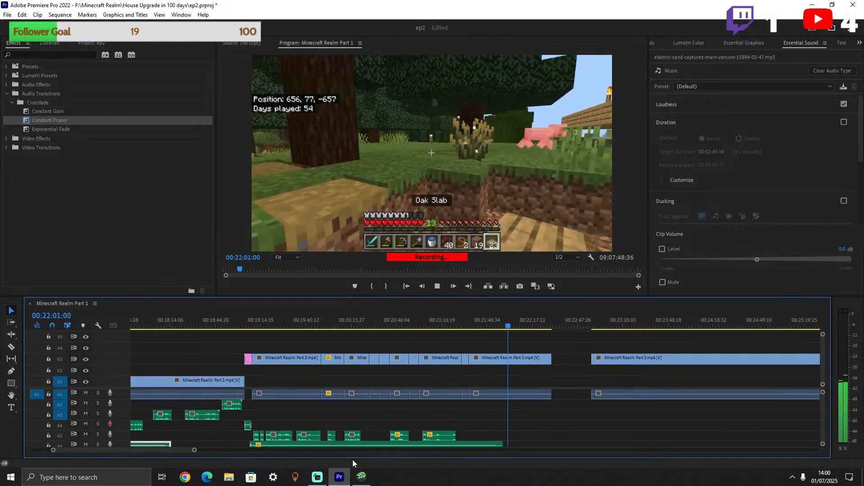
{"action": "key", "text": "space"}
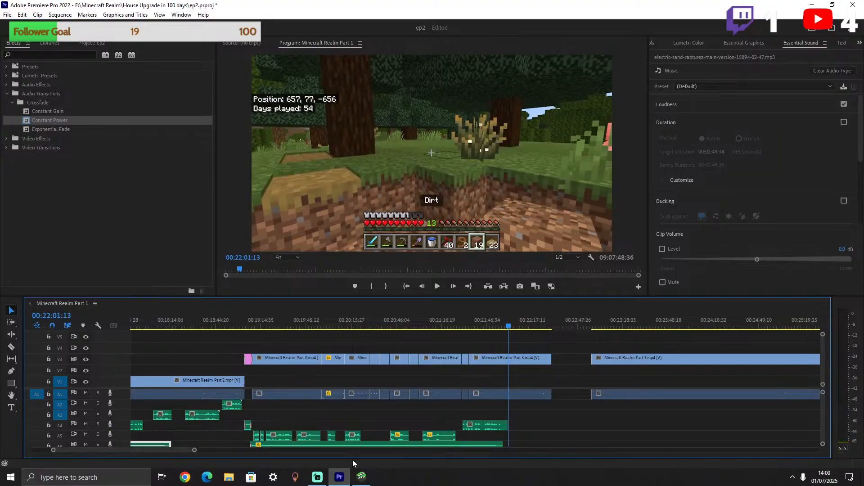
Preview the following footage and record another voice-over on track A4 from about 00:22:10 to the end of the clip at 00:22:30.
{"action": "key", "text": "space"}
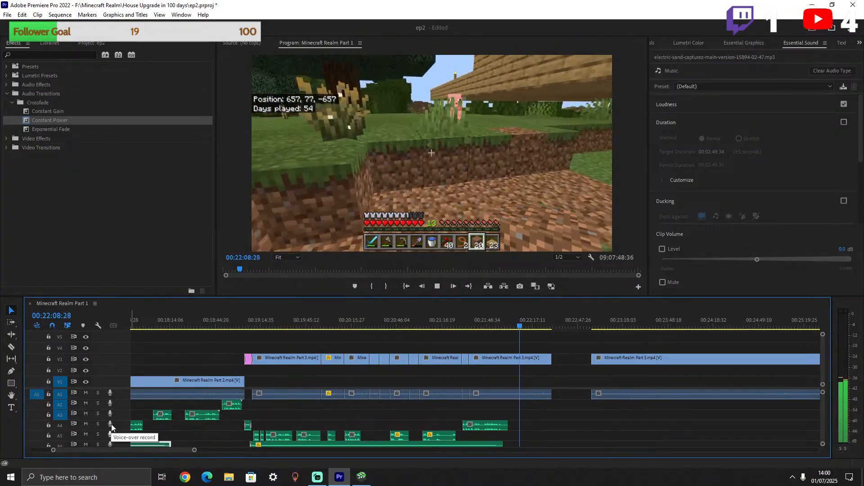
{"action": "key", "text": "space"}
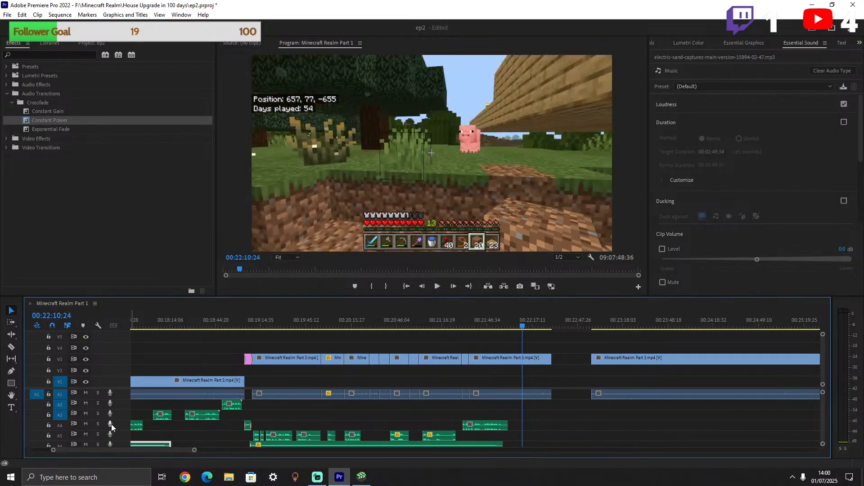
{"action": "left_click", "coordinate": [110, 424]}
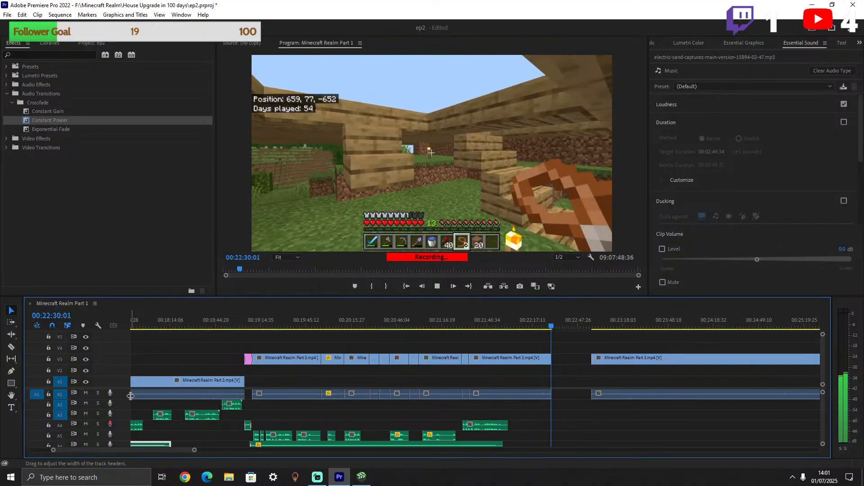
{"action": "key", "text": "space"}
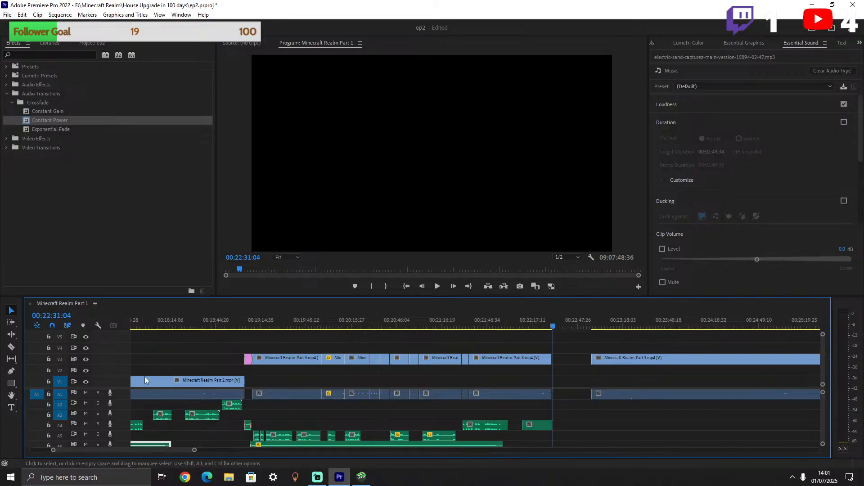
Close the gap at about 00:22:30 by moving the next Minecraft Realm Part 3.mp4 clip against the previous one, and save the project.
{"action": "left_click", "coordinate": [543, 323]}
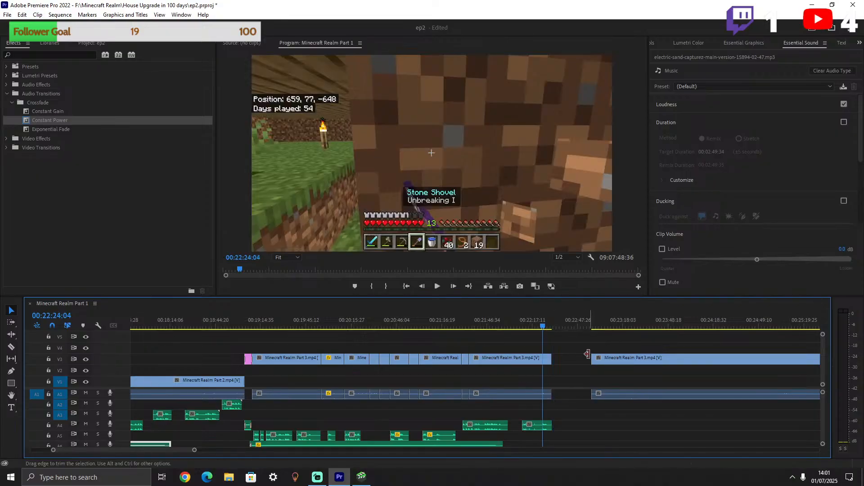
{"action": "left_click_drag", "start_coordinate": [197, 450], "coordinate": [253, 447]}
{"action": "left_click_drag", "start_coordinate": [575, 355], "coordinate": [517, 356]}
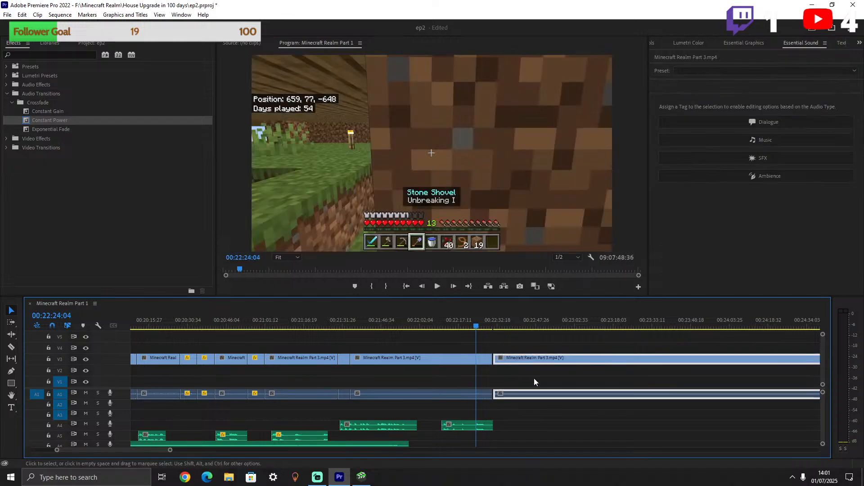
{"action": "left_click", "coordinate": [527, 420]}
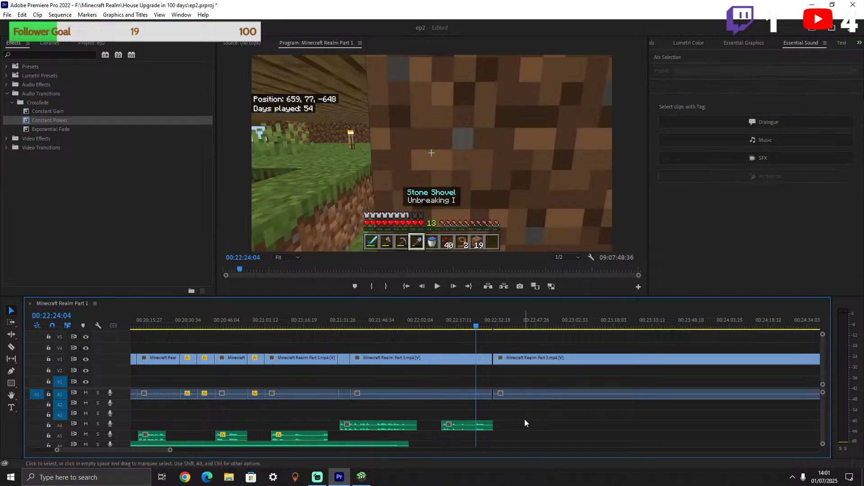
{"action": "key", "text": "ctrl+s"}
{"action": "left_click_drag", "start_coordinate": [509, 360], "coordinate": [498, 358]}
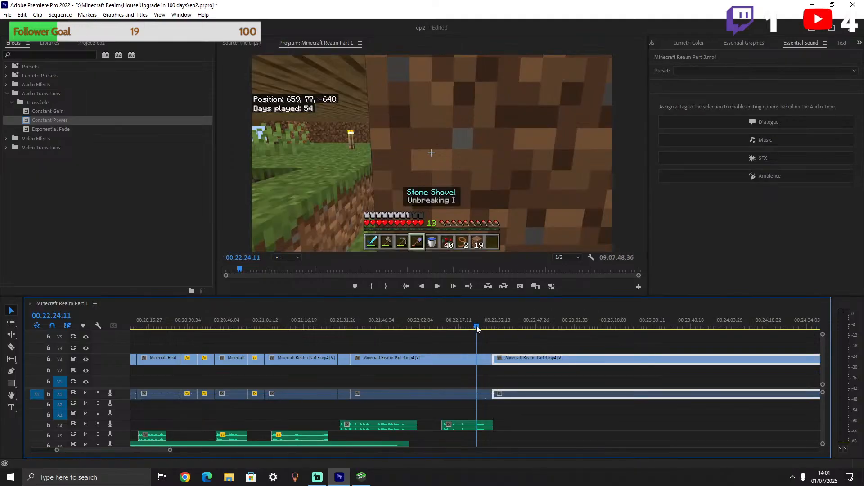
{"action": "left_click_drag", "start_coordinate": [477, 329], "coordinate": [483, 329]}
Paste a copy of the music clip from track A6 onto track A7, starting at about 00:21:53 to overlap the first one's end, and preview the overlap.
{"action": "scroll", "coordinate": [471, 350], "scroll_direction": "down", "scroll_amount": 4}
{"action": "scroll", "coordinate": [601, 403], "scroll_direction": "down", "scroll_amount": 1}
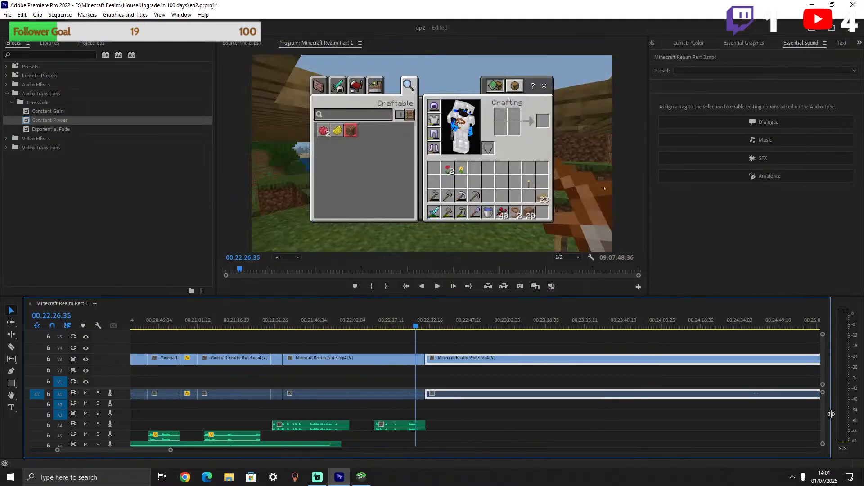
{"action": "scroll", "coordinate": [803, 425], "scroll_direction": "down", "scroll_amount": 2}
{"action": "left_click", "coordinate": [325, 416]}
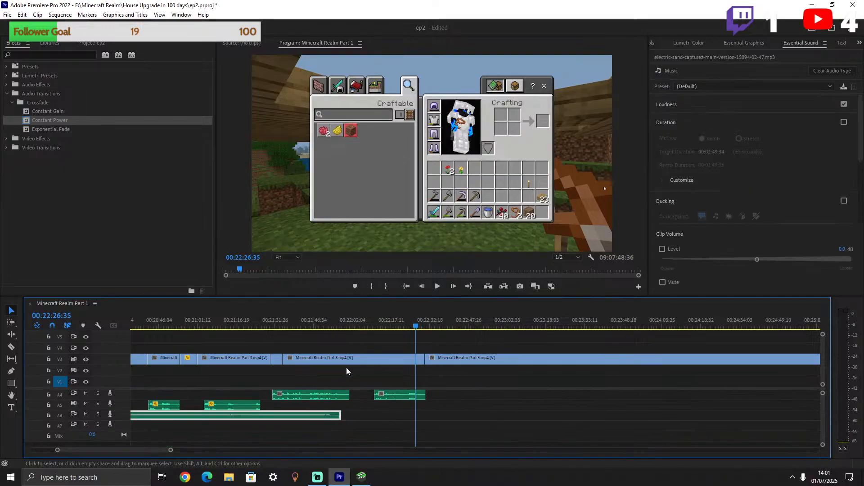
{"action": "left_click", "coordinate": [375, 322]}
{"action": "key", "text": "ctrl+v"}
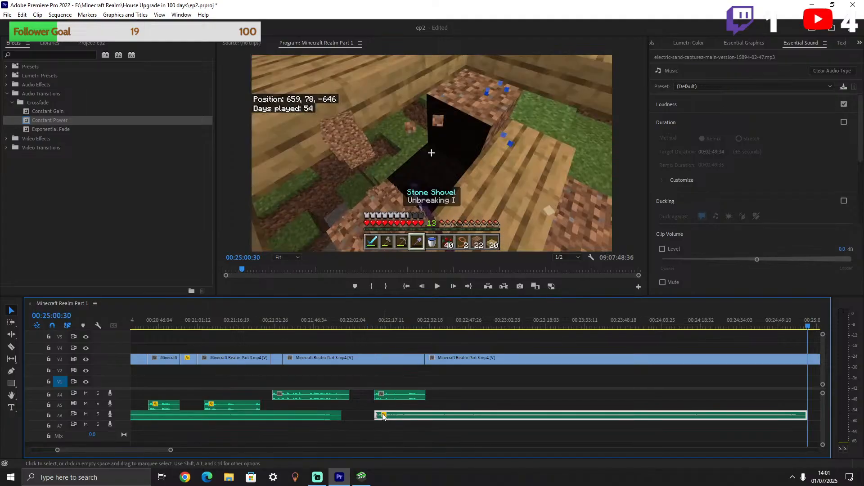
{"action": "left_click_drag", "start_coordinate": [384, 416], "coordinate": [340, 432]}
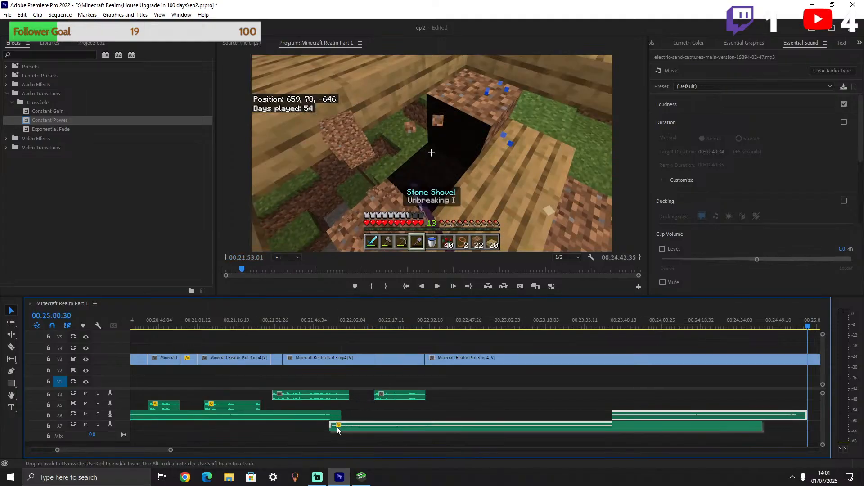
{"action": "left_click", "coordinate": [332, 325]}
{"action": "key", "text": "space"}
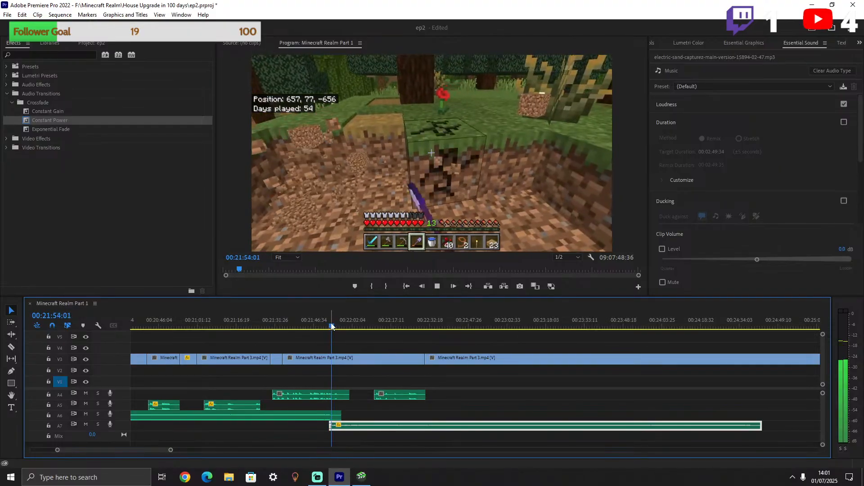
{"action": "key", "text": "space"}
Preview the footage from about 00:22:29 and record a voice-over on track A4 from about 00:22:35 to 00:22:43.
{"action": "left_click", "coordinate": [422, 318]}
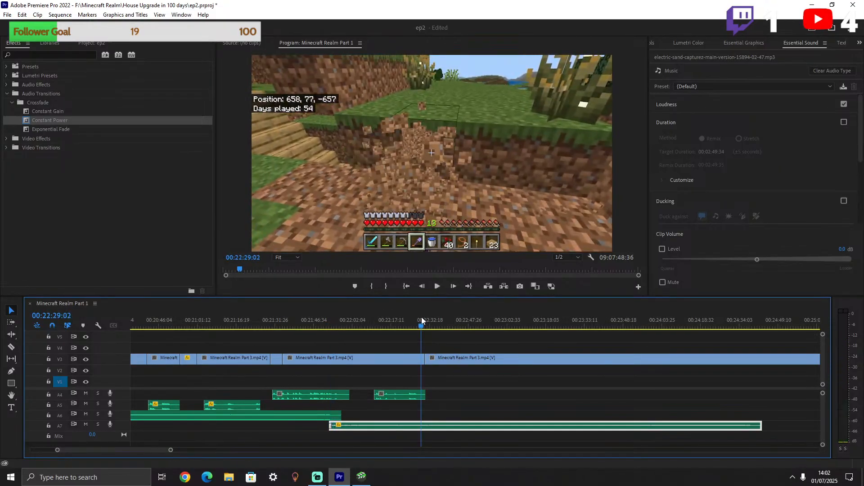
{"action": "key", "text": "space"}
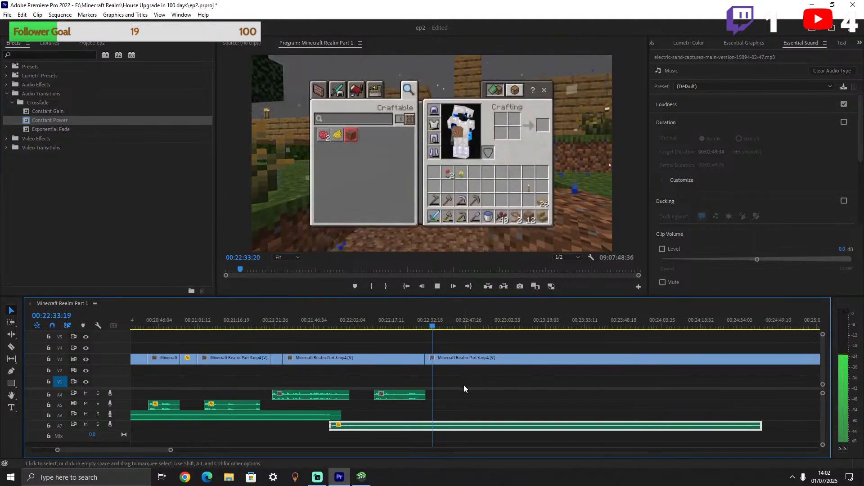
{"action": "key", "text": "space"}
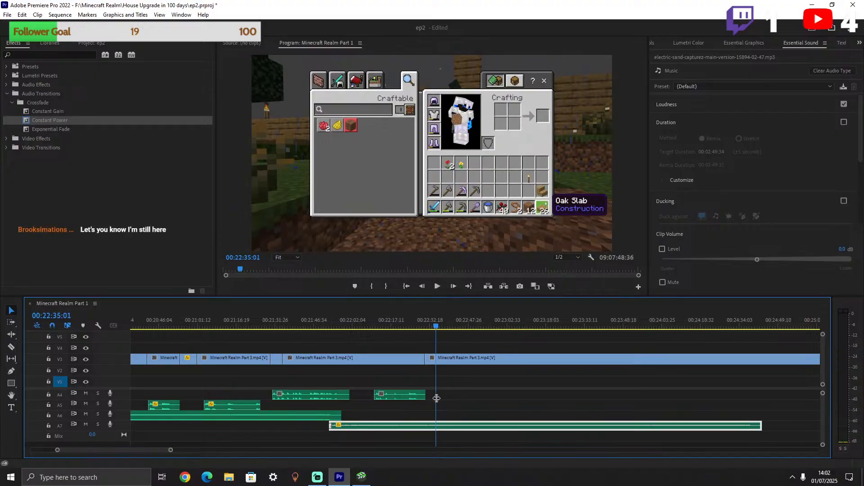
{"action": "left_click", "coordinate": [110, 394]}
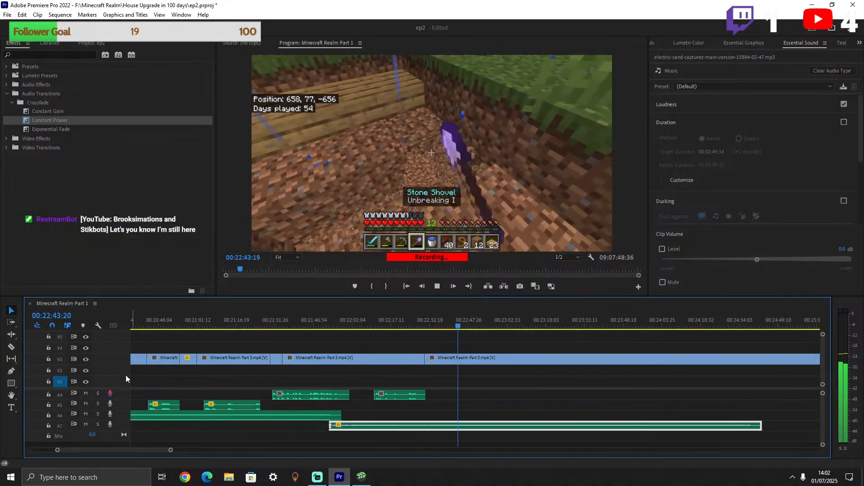
{"action": "key", "text": "space"}
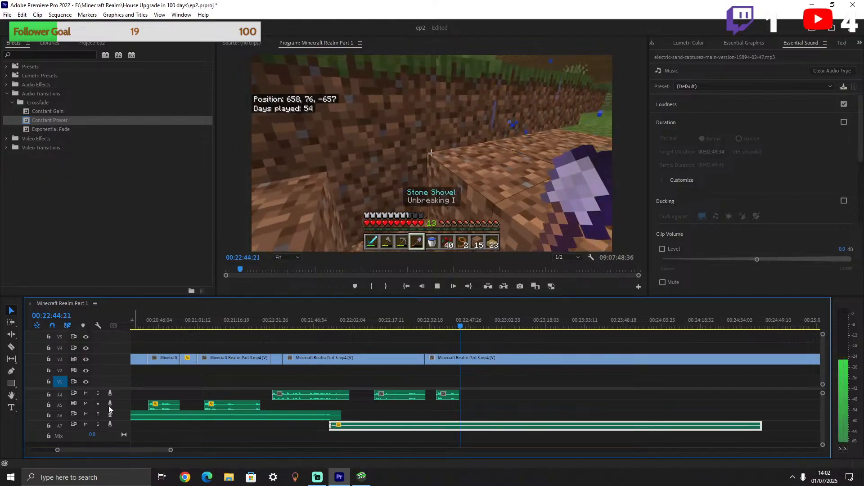
Play on to about 00:23:08 and record a voice-over on track A5 from there to about 00:23:38.
{"action": "key", "text": "space"}
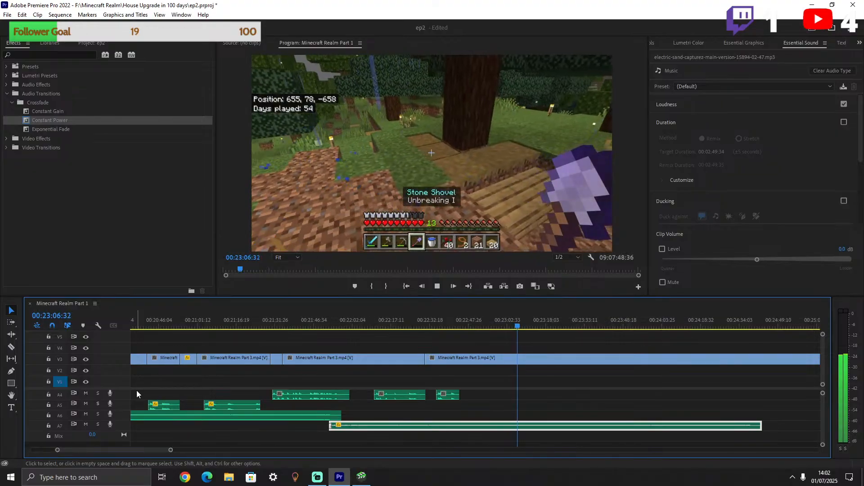
{"action": "key", "text": "space"}
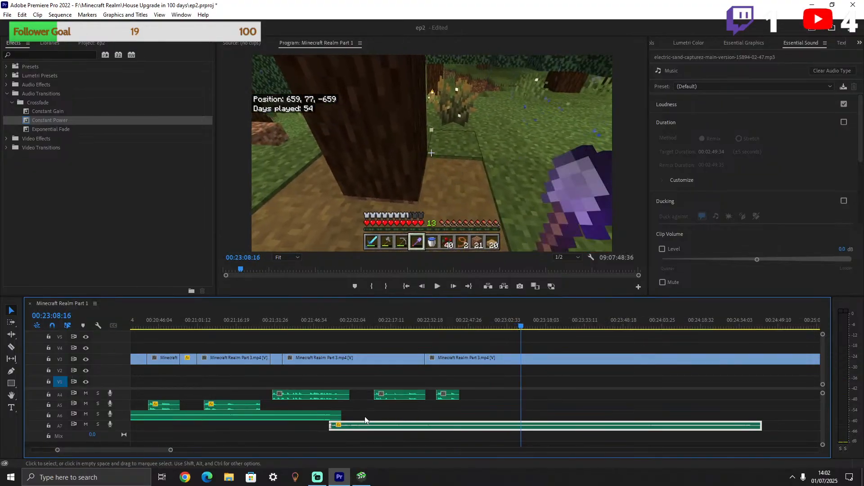
{"action": "left_click", "coordinate": [111, 404]}
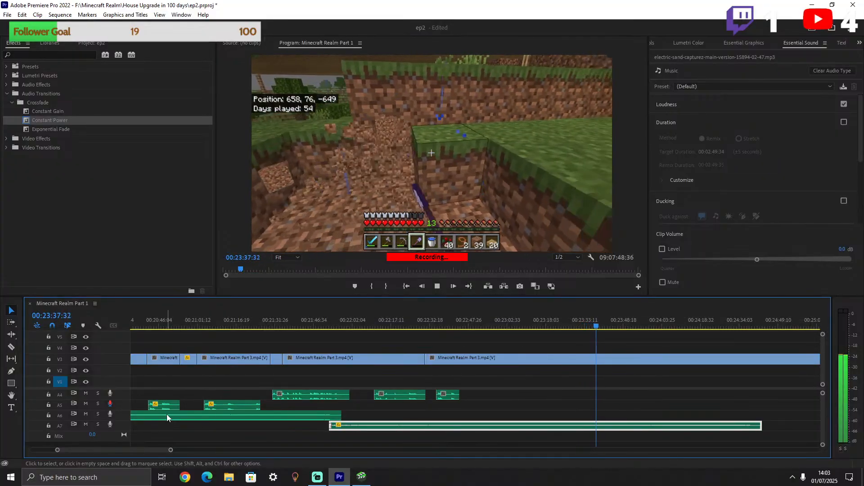
{"action": "key", "text": "space"}
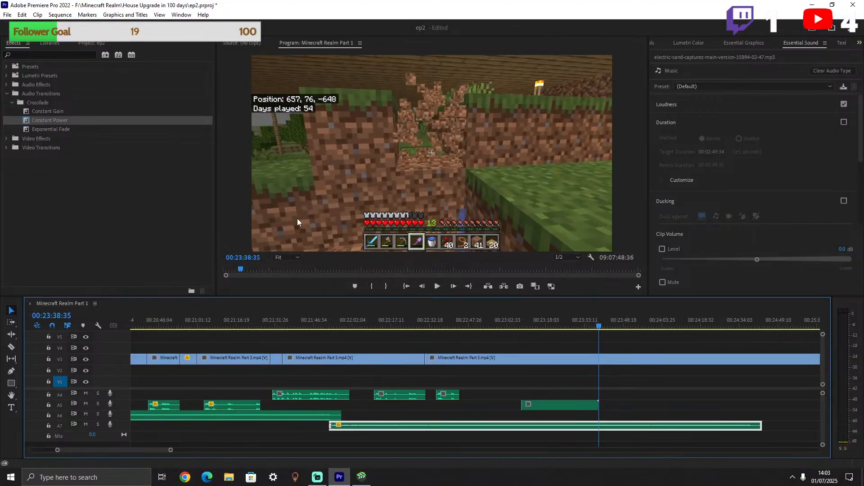
Cut off and delete the short end piece of the last voice-over on track A5, and save the project.
{"action": "left_click", "coordinate": [11, 347]}
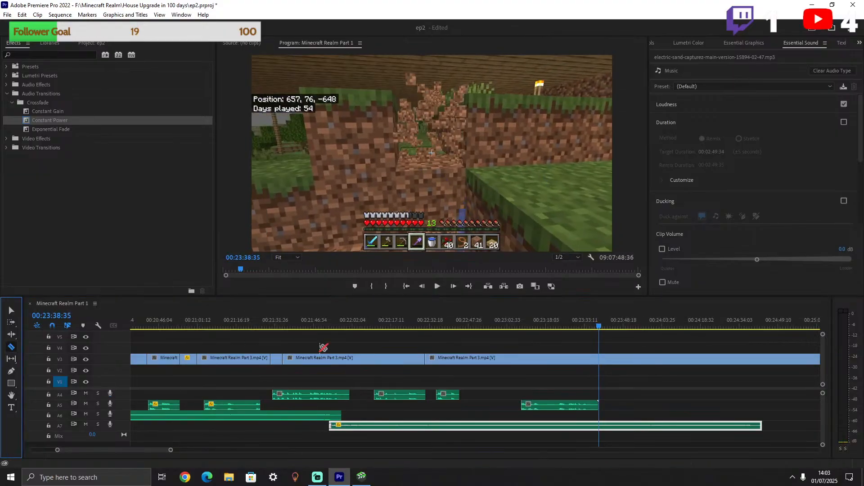
{"action": "left_click", "coordinate": [592, 405]}
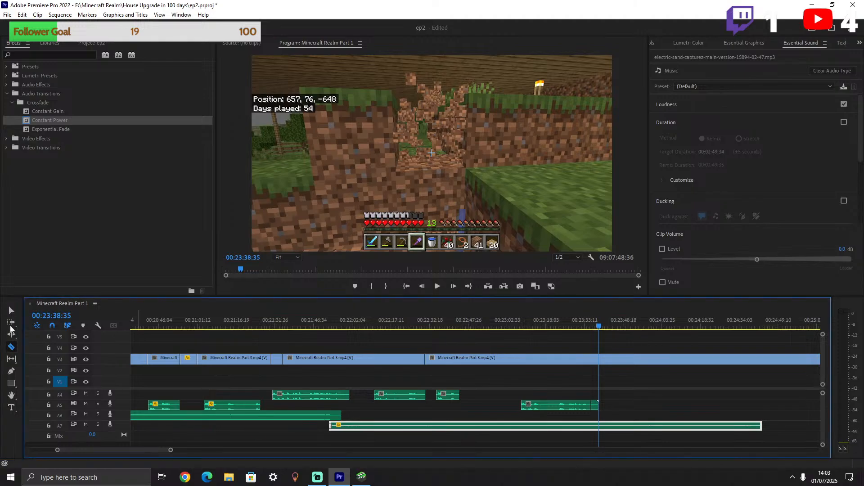
{"action": "left_click", "coordinate": [8, 311]}
{"action": "left_click", "coordinate": [597, 405]}
{"action": "key", "text": "Delete"}
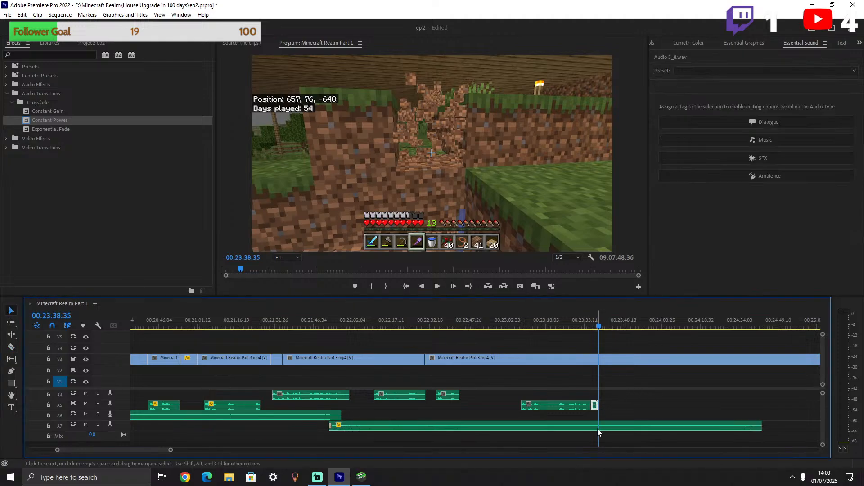
{"action": "key", "text": "ctrl+s"}
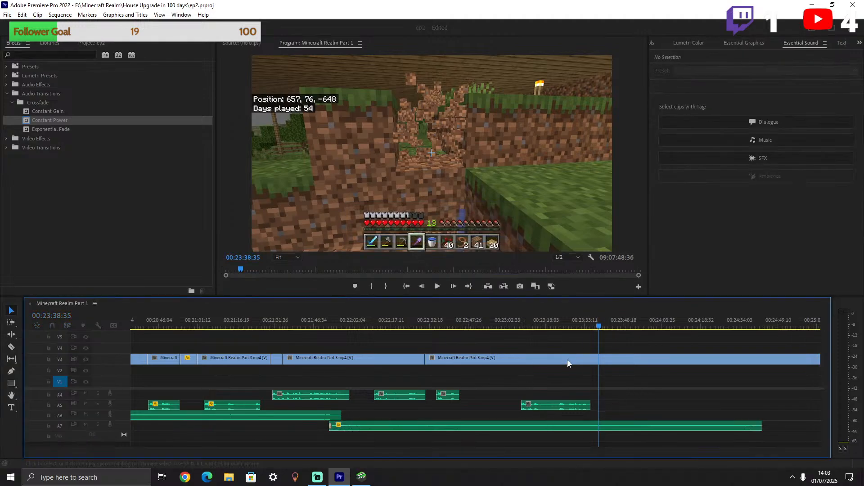
Adjust the audio gain of the music clip on track A7.
{"action": "right_click", "coordinate": [525, 427]}
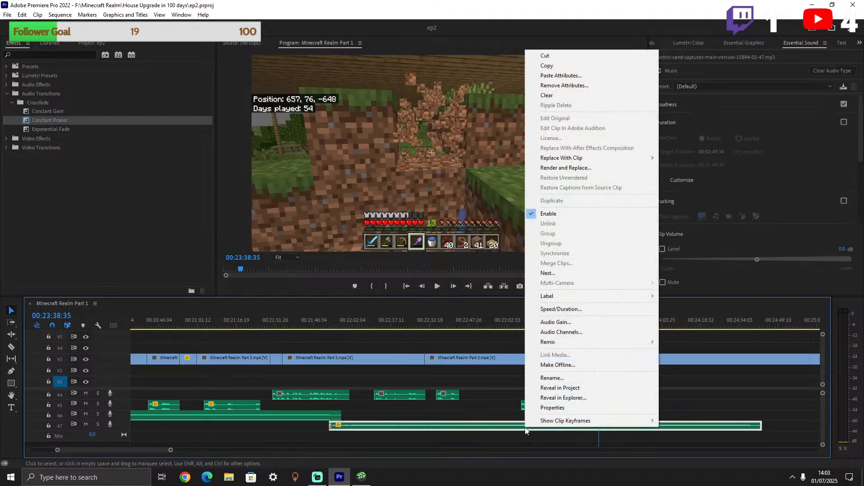
{"action": "left_click", "coordinate": [556, 323]}
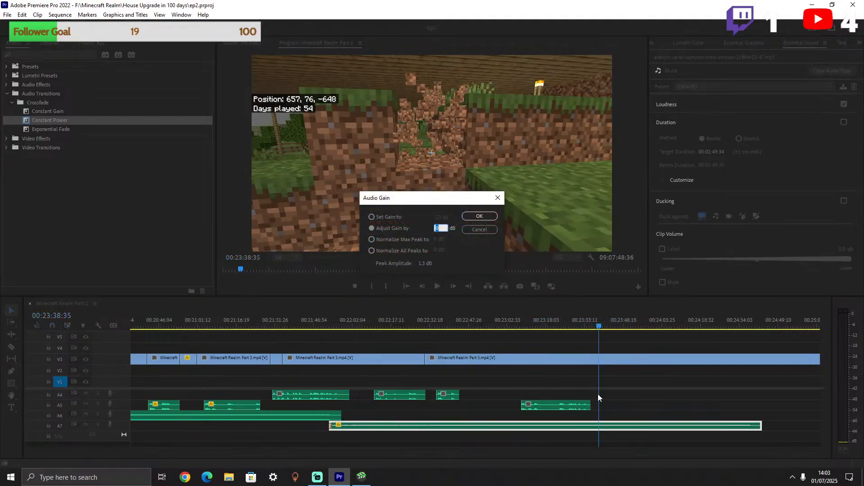
{"action": "key", "text": "Return"}
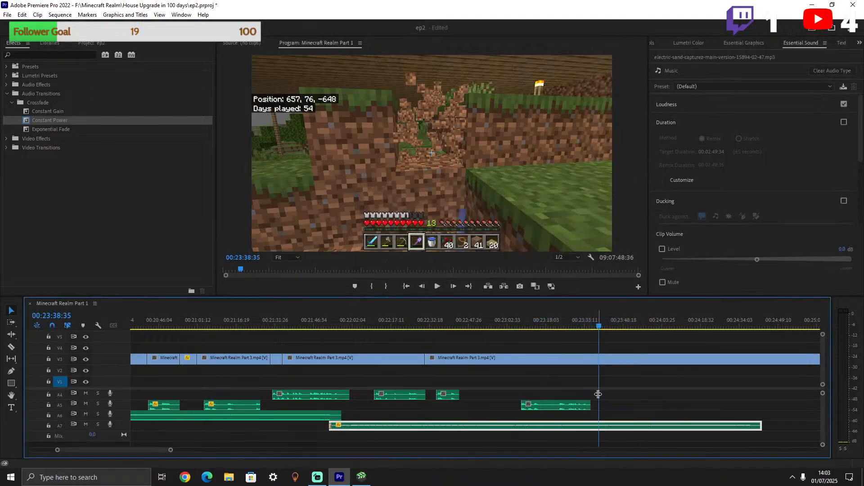
Play the footage from about 00:23:38 to 00:23:43:12 and split the V3 clip there.
{"action": "left_click", "coordinate": [581, 320]}
{"action": "key", "text": "space"}
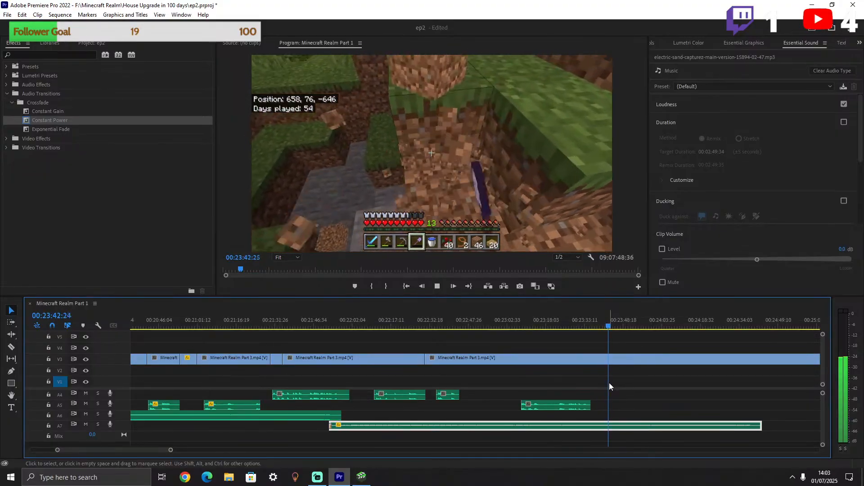
{"action": "key", "text": "space"}
{"action": "left_click", "coordinate": [12, 346]}
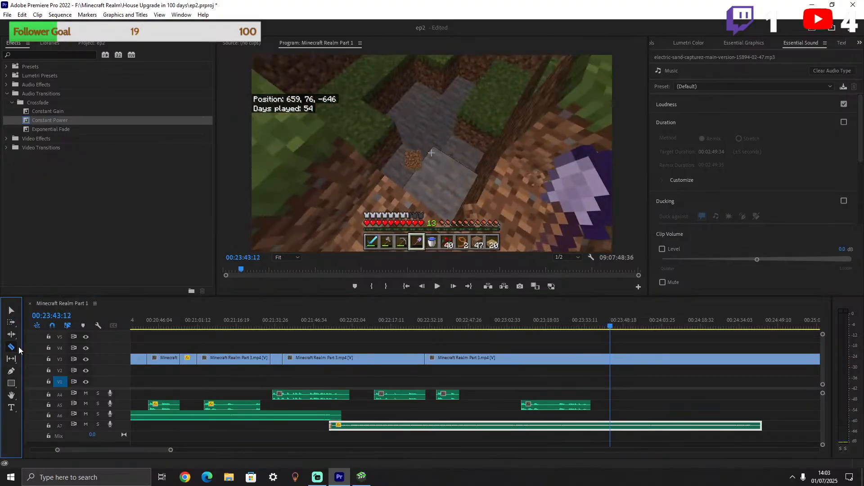
{"action": "left_click", "coordinate": [611, 358]}
Skim the footage ahead to about 00:32:53, return the playhead to 00:23:38 and save the project.
{"action": "left_click_drag", "start_coordinate": [170, 450], "coordinate": [356, 440]}
{"action": "left_click_drag", "start_coordinate": [321, 327], "coordinate": [396, 316]}
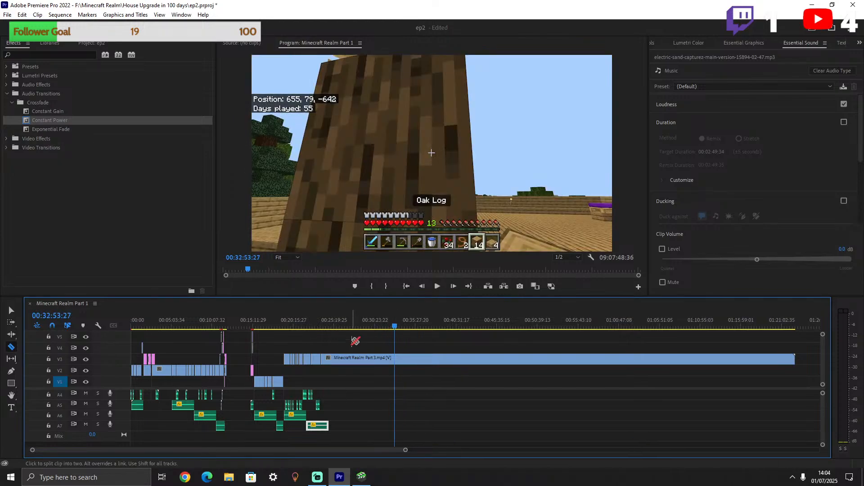
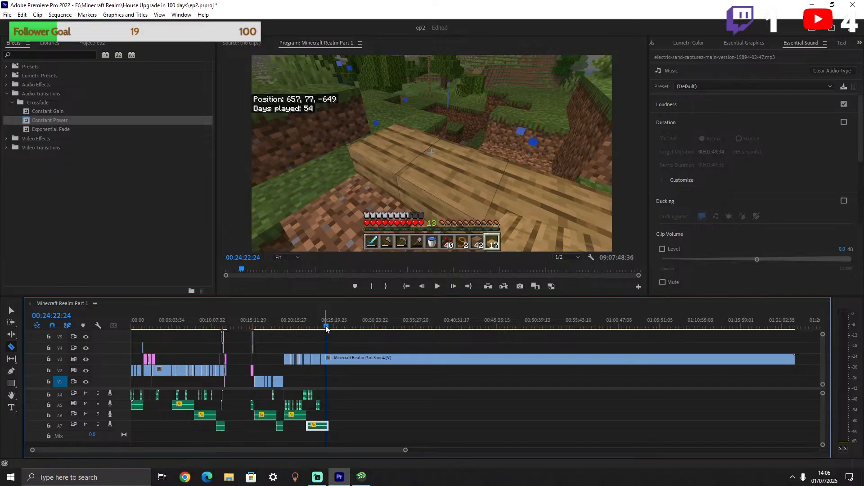
{"action": "left_click_drag", "start_coordinate": [325, 325], "coordinate": [320, 324]}
{"action": "left_click_drag", "start_coordinate": [404, 449], "coordinate": [321, 450]}
{"action": "key", "text": "ctrl+s"}
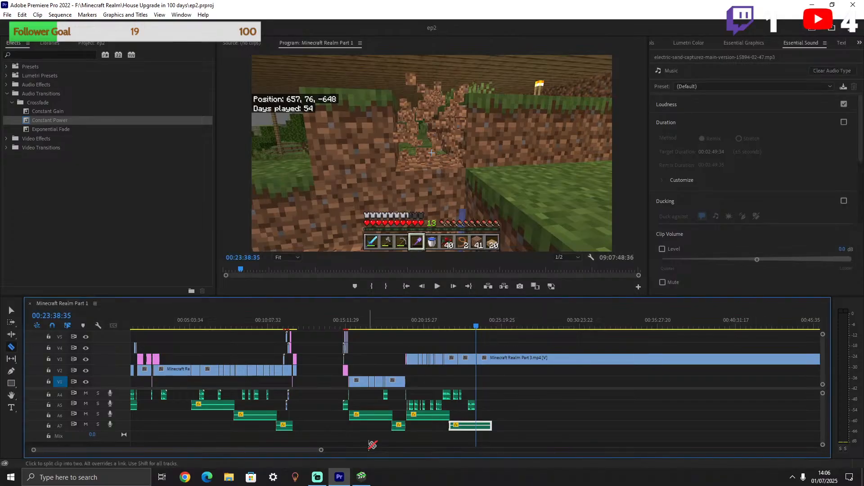
Preview past the cut at 00:23:43, skim the V3 footage ahead to 00:26:12:33 and split it there.
{"action": "left_click", "coordinate": [437, 287]}
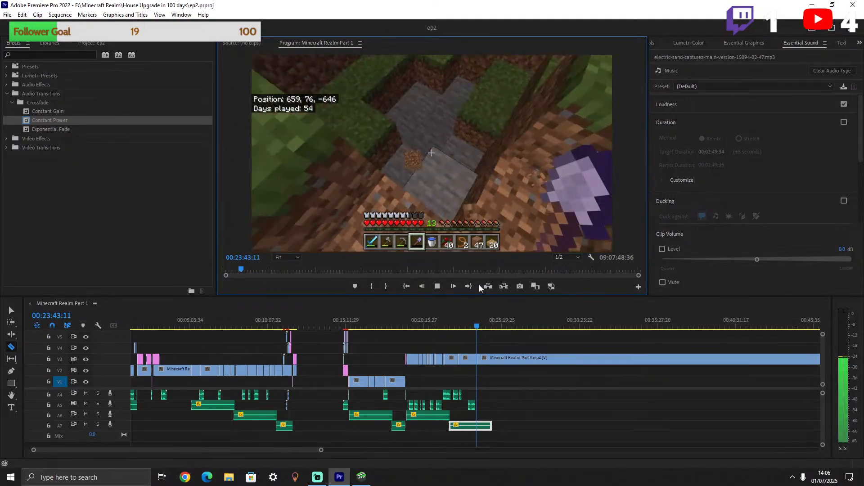
{"action": "key", "text": "space"}
{"action": "key", "text": "v"}
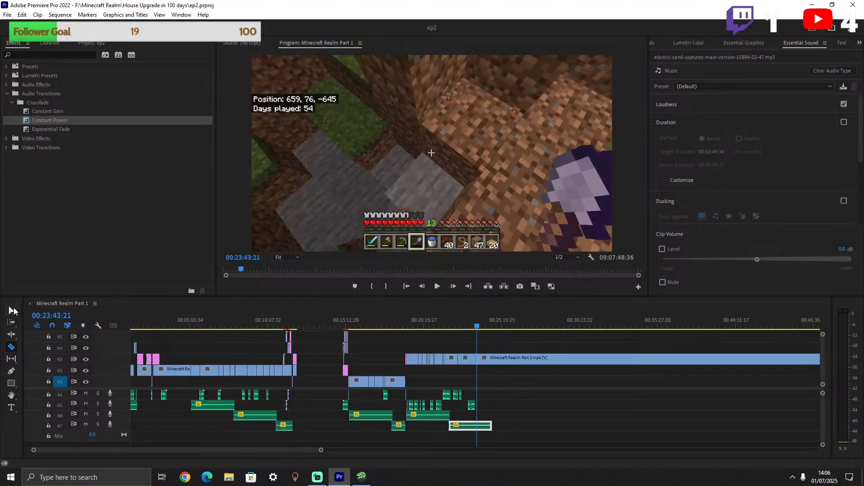
{"action": "scroll", "coordinate": [282, 449], "scroll_direction": "down", "scroll_amount": 3}
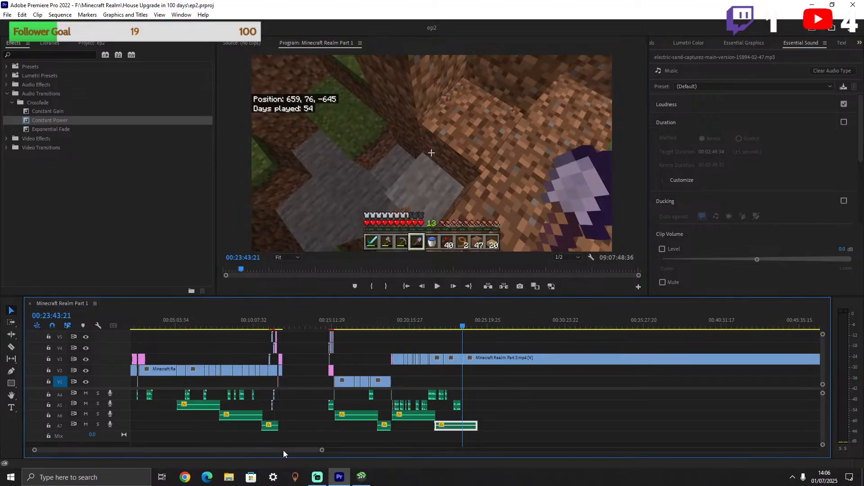
{"action": "left_click_drag", "start_coordinate": [326, 454], "coordinate": [448, 452]}
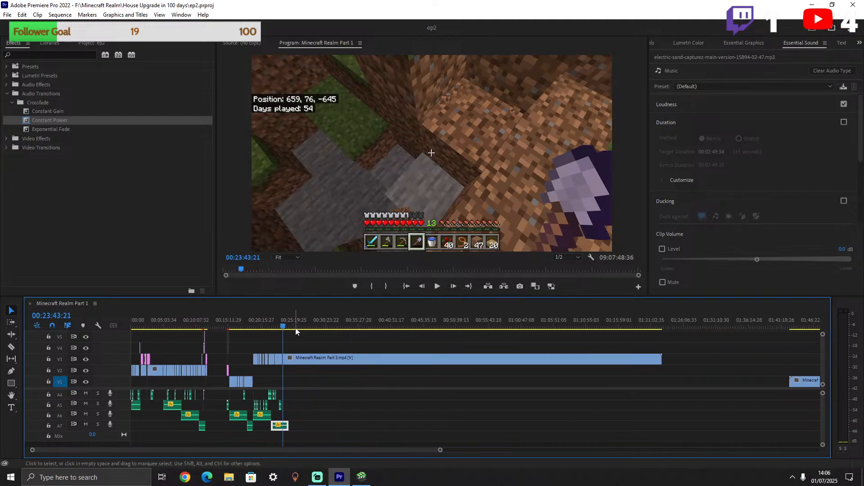
{"action": "left_click_drag", "start_coordinate": [285, 325], "coordinate": [301, 305]}
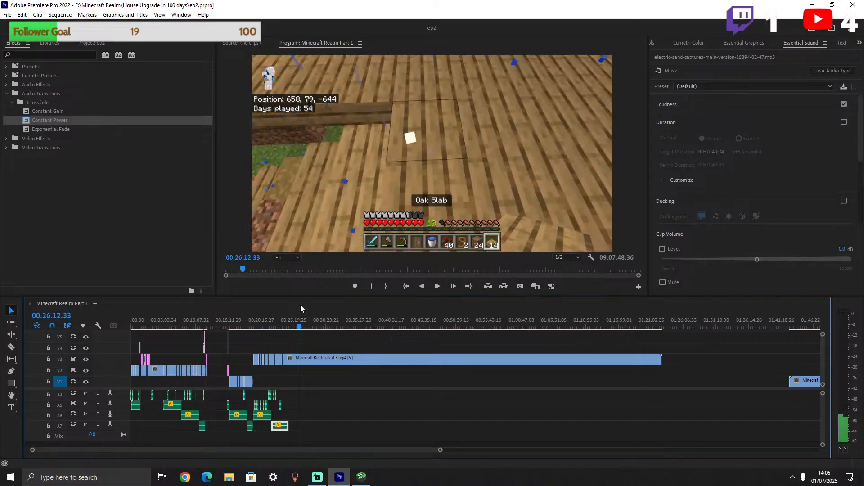
{"action": "left_click", "coordinate": [11, 347]}
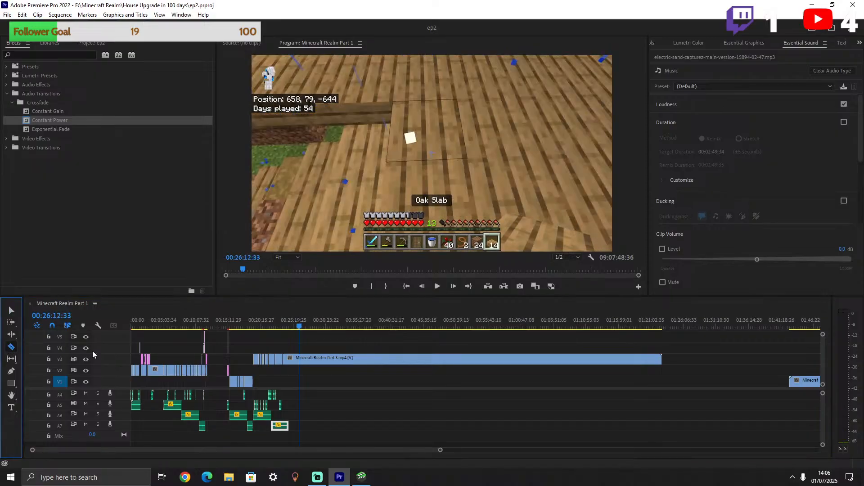
{"action": "left_click", "coordinate": [300, 358]}
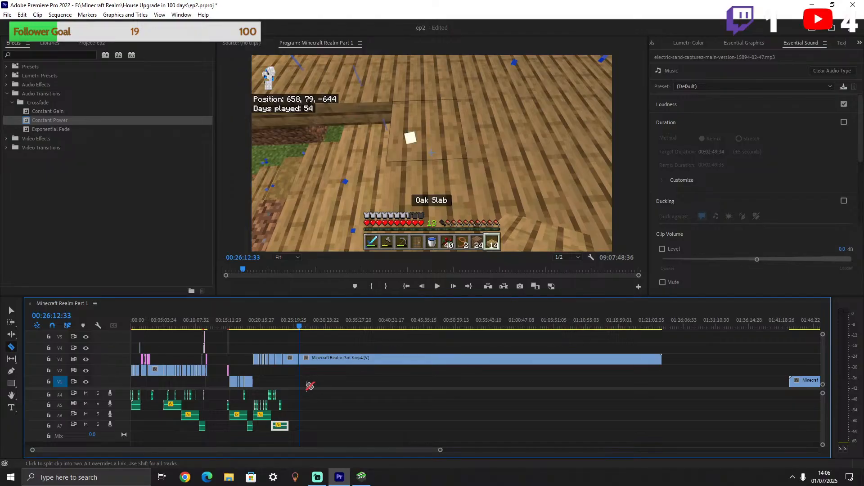
Delete the V3 piece between 00:23:43 and 00:26:12 and move the remaining footage back to close the gap.
{"action": "key", "text": "v"}
{"action": "left_click", "coordinate": [290, 361]}
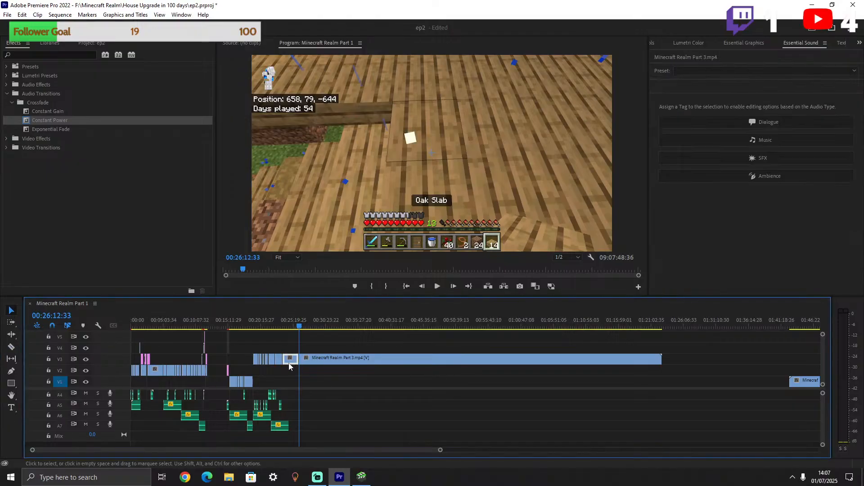
{"action": "key", "text": "Delete"}
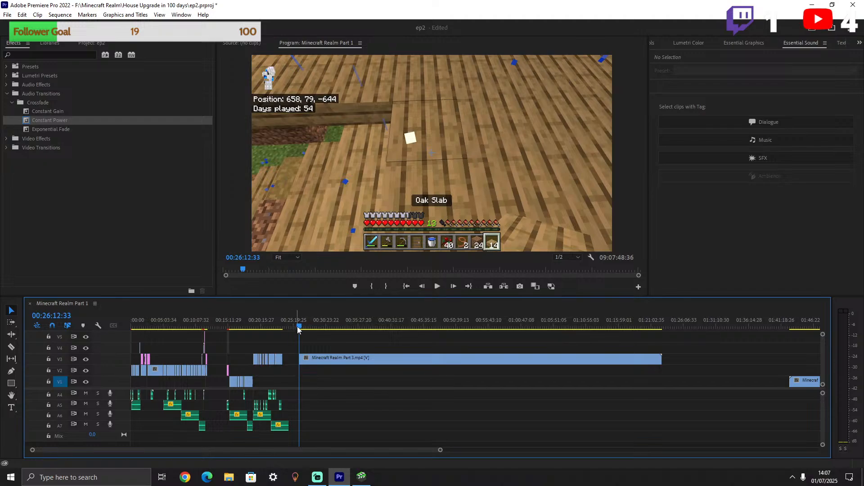
{"action": "left_click_drag", "start_coordinate": [298, 329], "coordinate": [282, 322]}
{"action": "left_click_drag", "start_coordinate": [330, 363], "coordinate": [297, 353]}
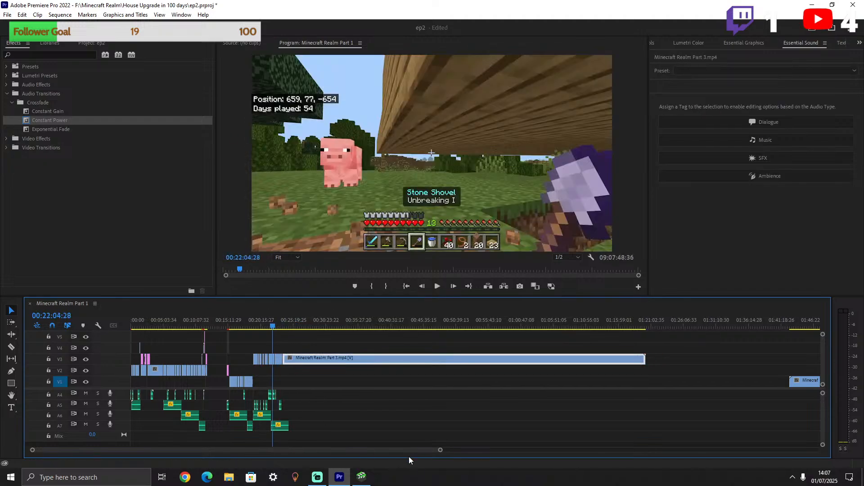
Preview the join at about 00:23:43 and record a voice-over on track A4 from about 00:23:44 to 00:23:58.
{"action": "left_click_drag", "start_coordinate": [442, 451], "coordinate": [277, 450]}
{"action": "left_click", "coordinate": [518, 323]}
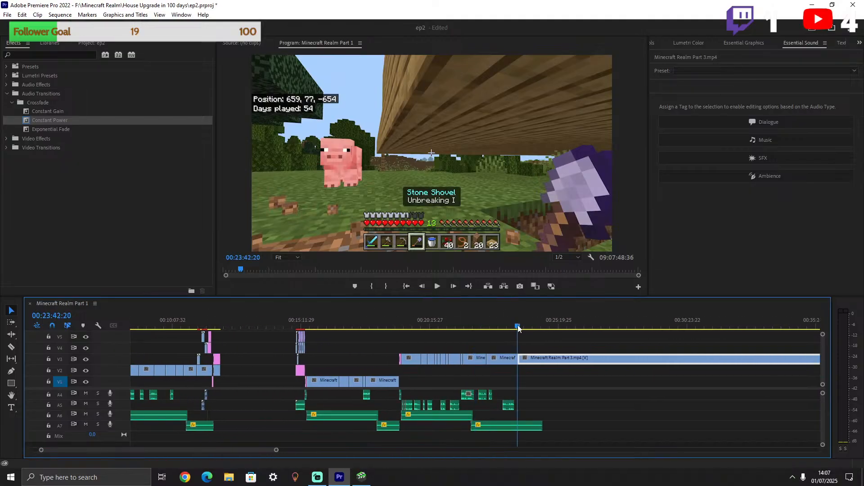
{"action": "scroll", "coordinate": [824, 407], "scroll_direction": "up", "scroll_amount": 3}
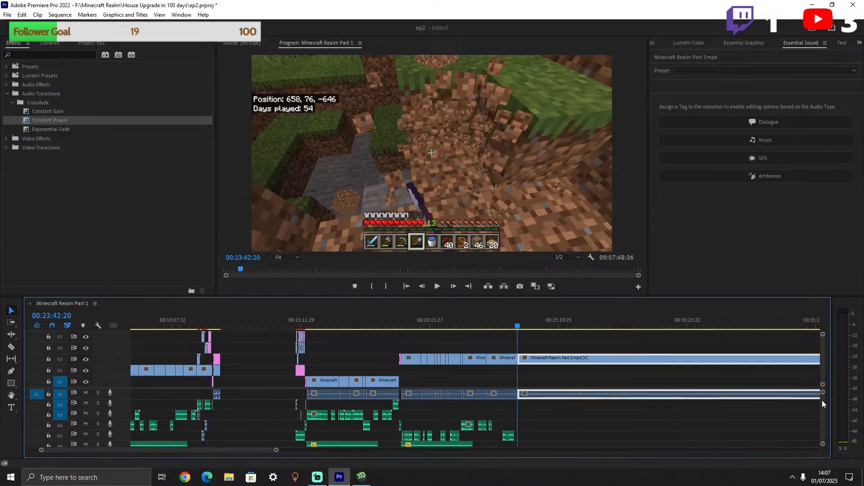
{"action": "scroll", "coordinate": [823, 409], "scroll_direction": "down", "scroll_amount": 2}
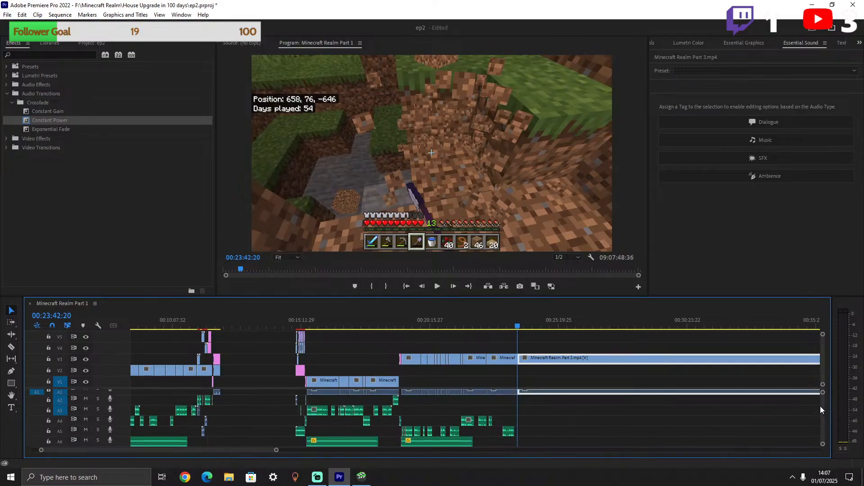
{"action": "key", "text": "space"}
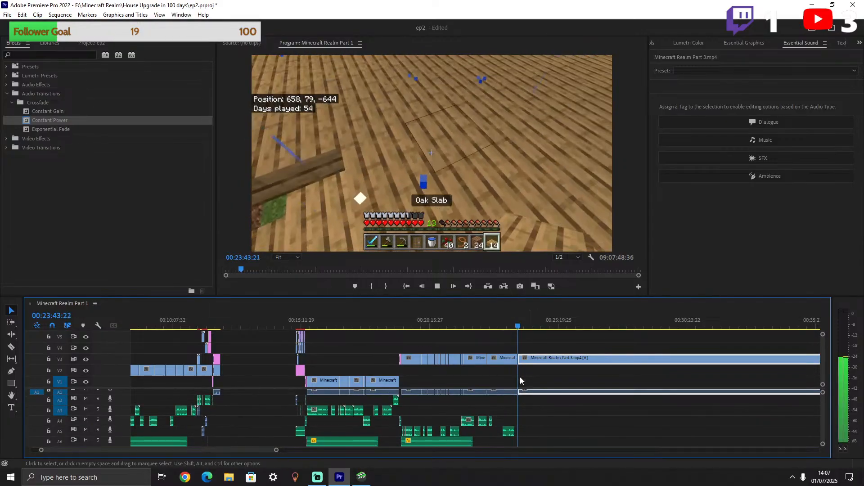
{"action": "key", "text": "space"}
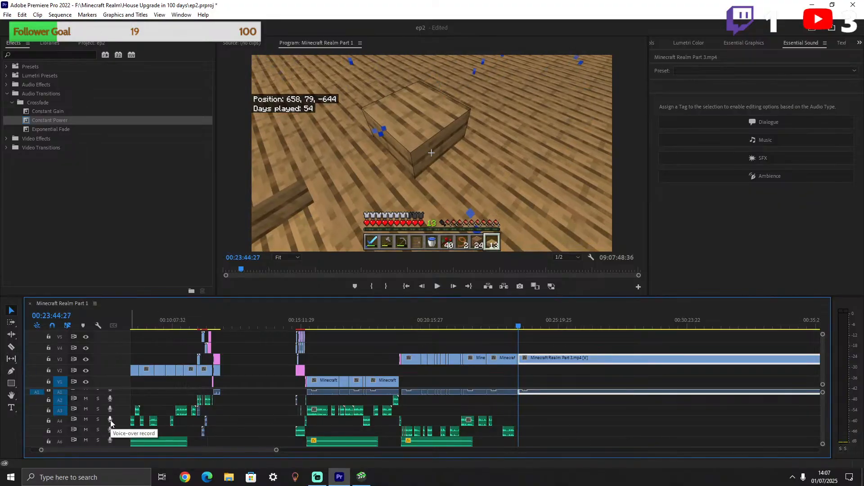
{"action": "left_click", "coordinate": [110, 419]}
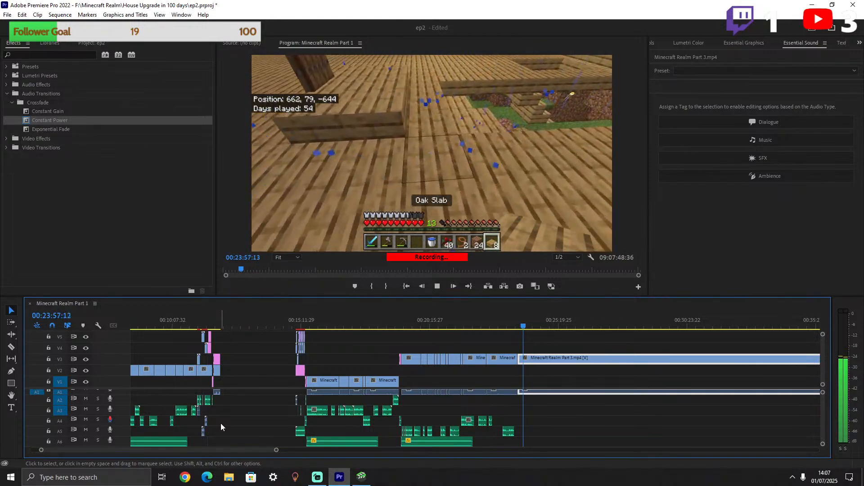
{"action": "key", "text": "space"}
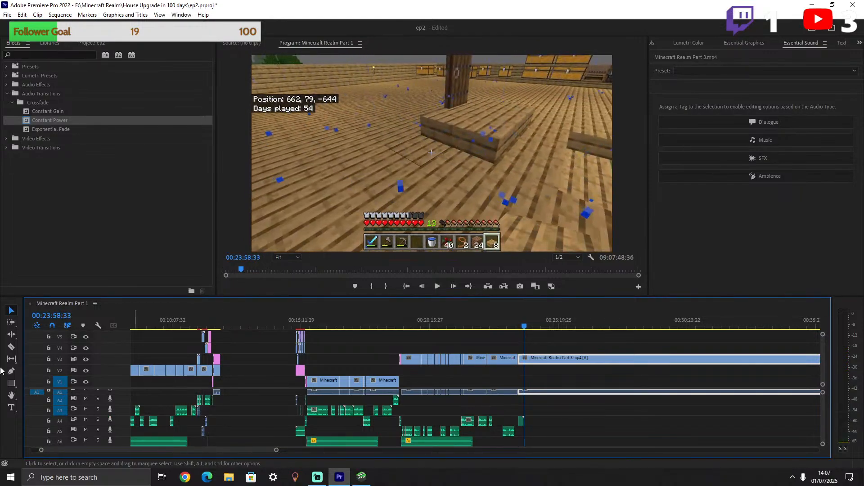
Play on to 00:24:01:25 and split the V3 footage there, then split it again at 00:25:56:07.
{"action": "left_click", "coordinate": [11, 347]}
{"action": "key", "text": "space"}
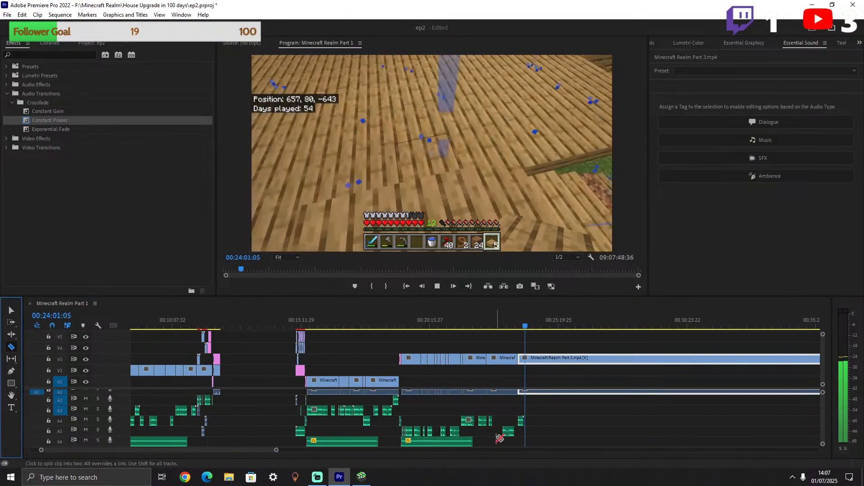
{"action": "key", "text": "space"}
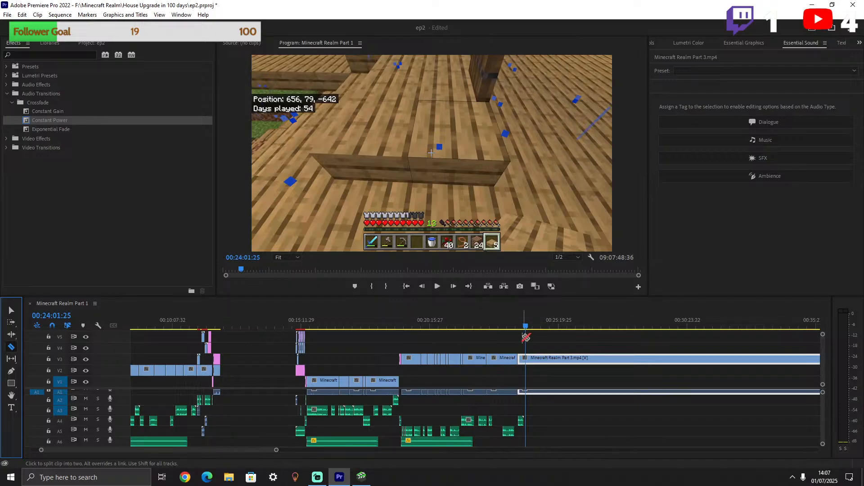
{"action": "left_click", "coordinate": [526, 358]}
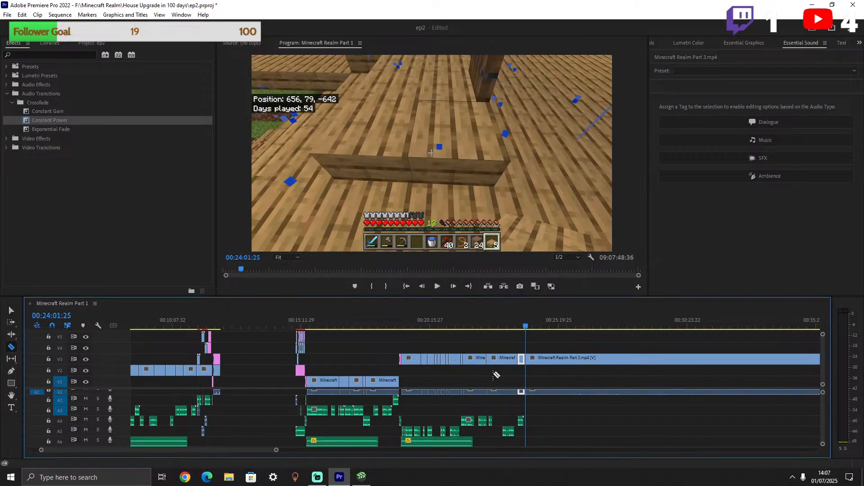
{"action": "scroll", "coordinate": [238, 441], "scroll_direction": "right", "scroll_amount": 5}
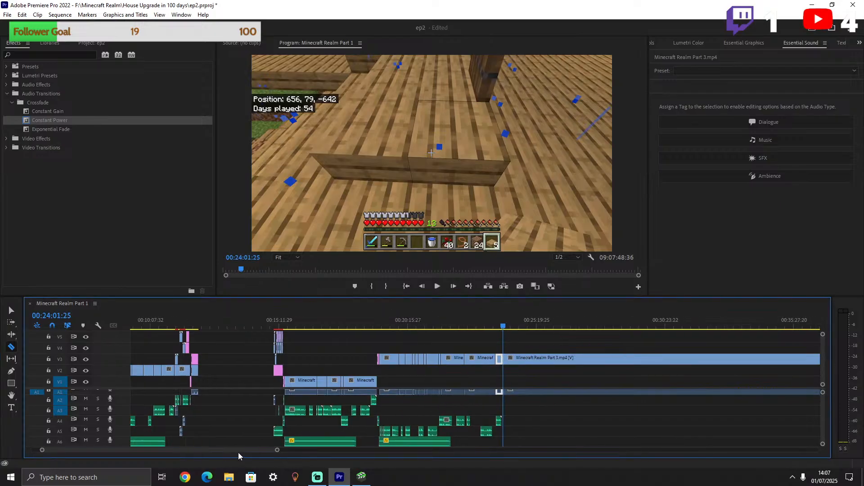
{"action": "left_click_drag", "start_coordinate": [427, 327], "coordinate": [474, 315]}
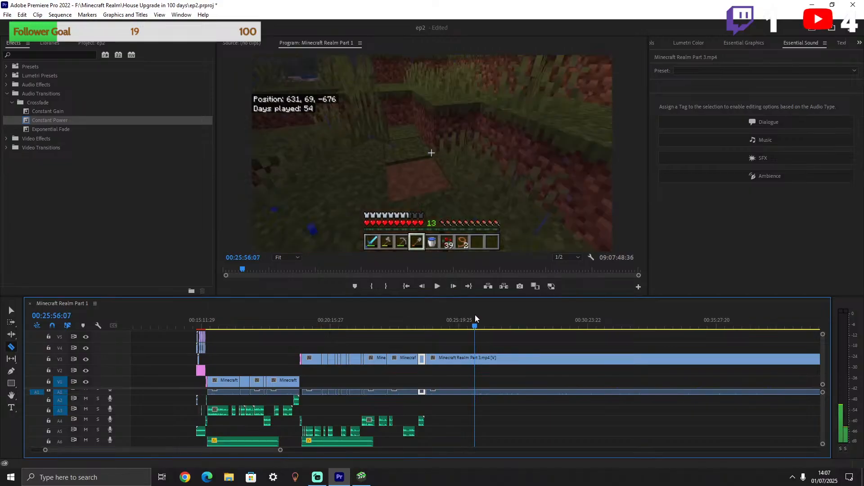
{"action": "left_click", "coordinate": [477, 359]}
Delete the V3 piece between 00:24:01 and 00:25:56 and move the remaining footage back to close the gap.
{"action": "key", "text": "v"}
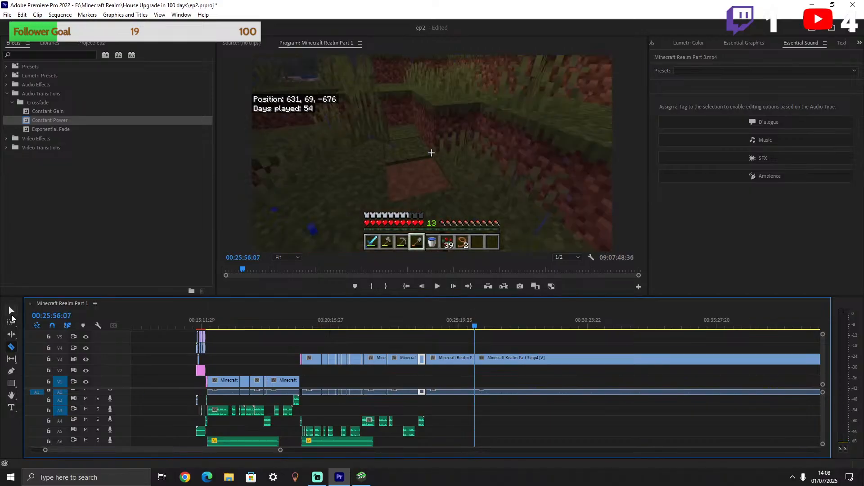
{"action": "left_click", "coordinate": [464, 362]}
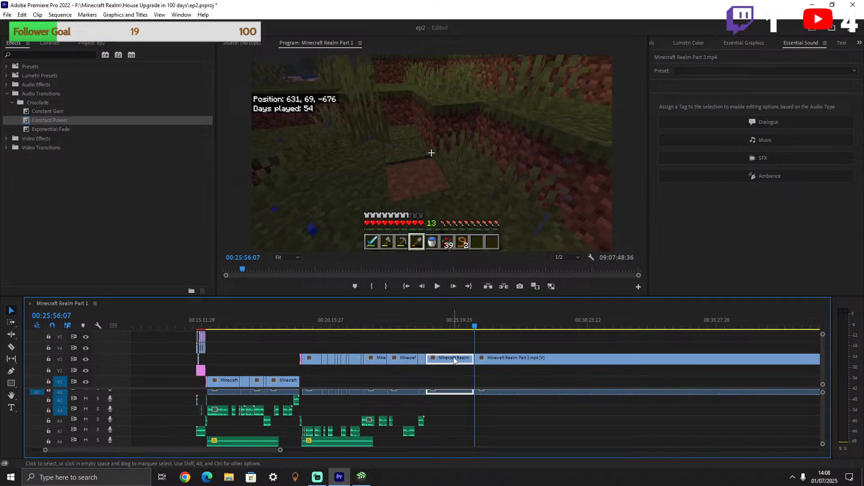
{"action": "key", "text": "Delete"}
{"action": "left_click_drag", "start_coordinate": [492, 359], "coordinate": [446, 362]}
Preview the footage from 00:23:57 and record a voice-over on track A3 from about 00:24:04 to 00:24:22.
{"action": "left_click", "coordinate": [425, 325]}
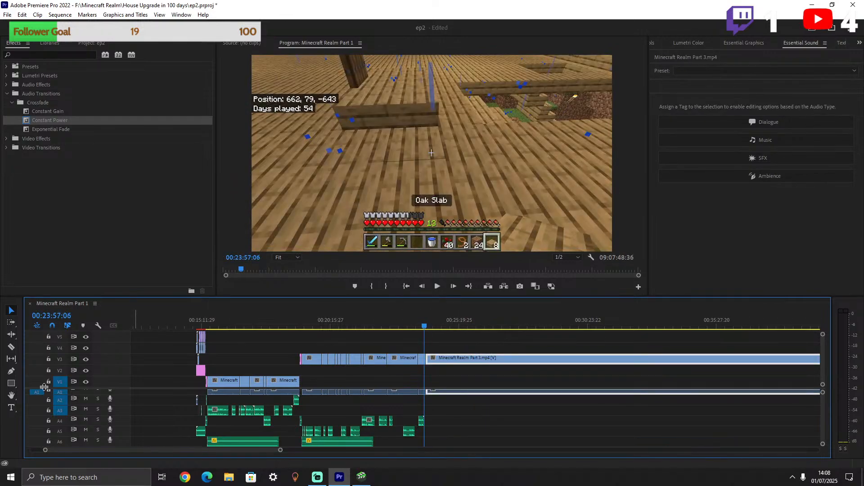
{"action": "key", "text": "space"}
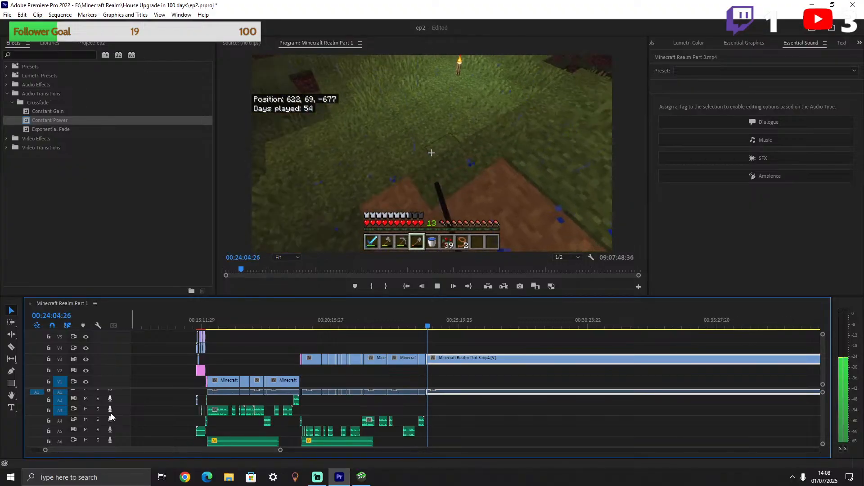
{"action": "key", "text": "space"}
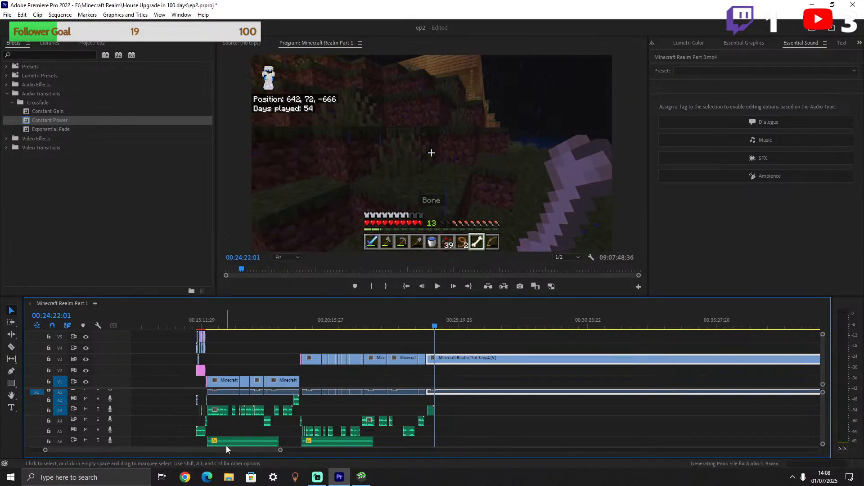
Play the footage on from 00:24:22 and split the V3 clip at 00:24:43:33.
{"action": "key", "text": "space"}
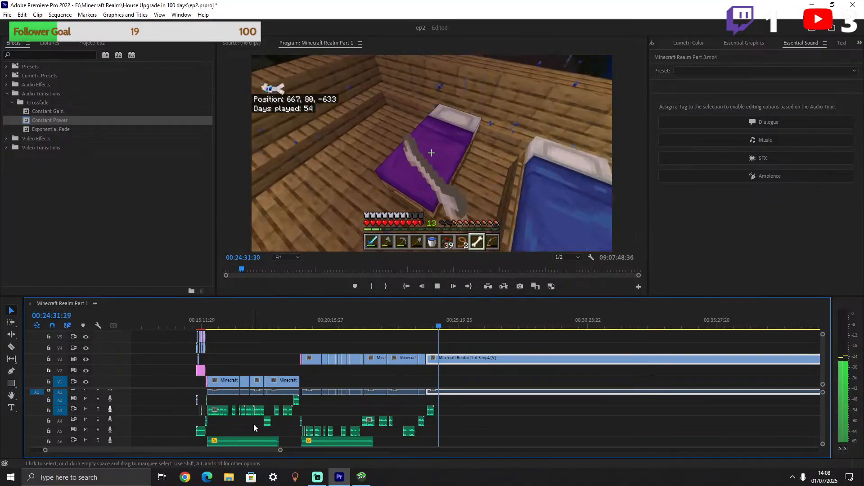
{"action": "left_click", "coordinate": [11, 347]}
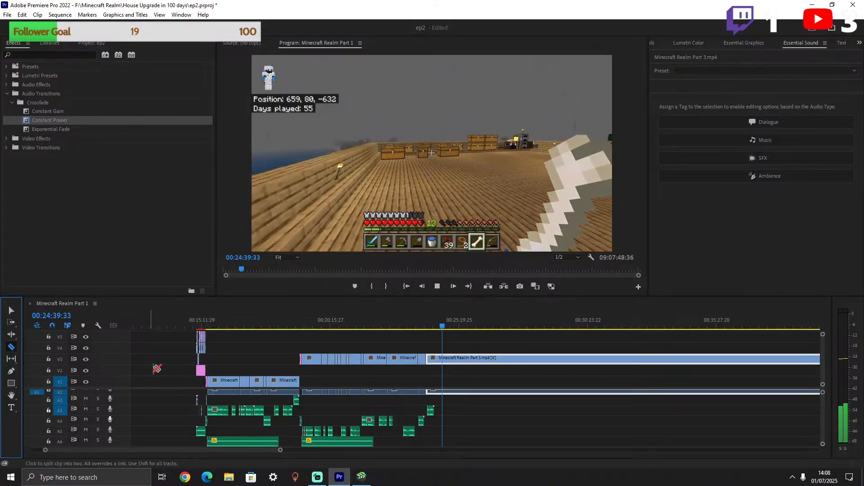
{"action": "key", "text": "space"}
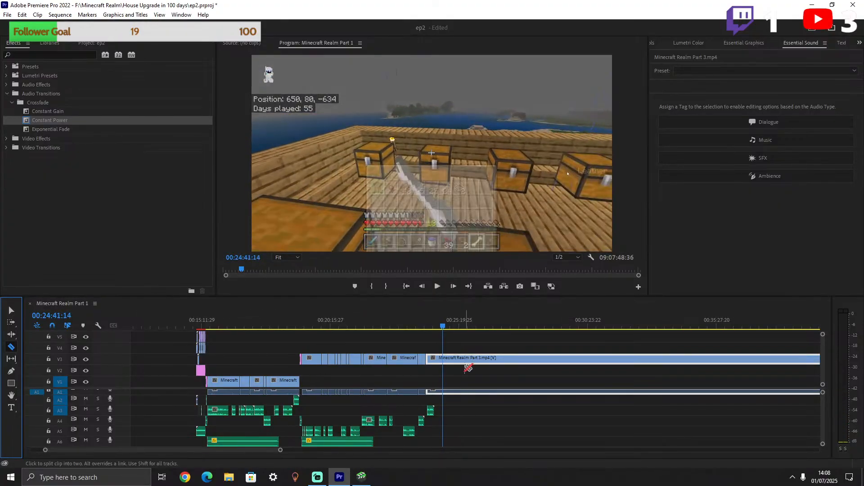
{"action": "key", "text": "space"}
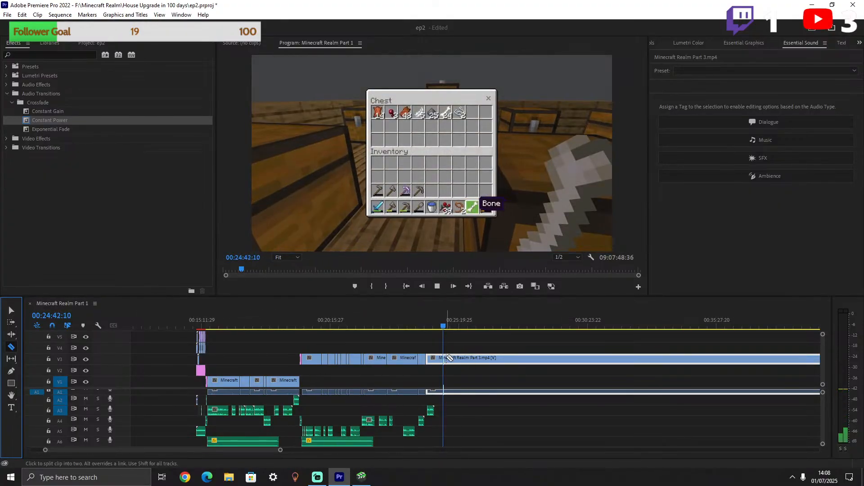
{"action": "key", "text": "space"}
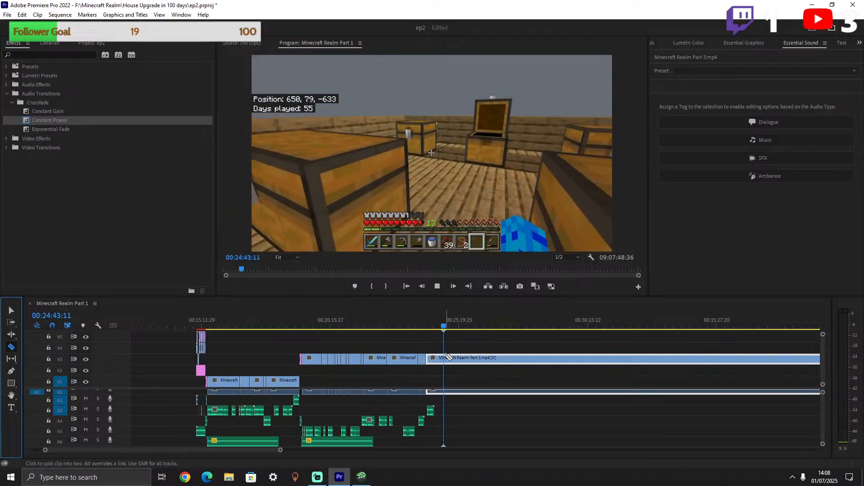
{"action": "left_click", "coordinate": [446, 357]}
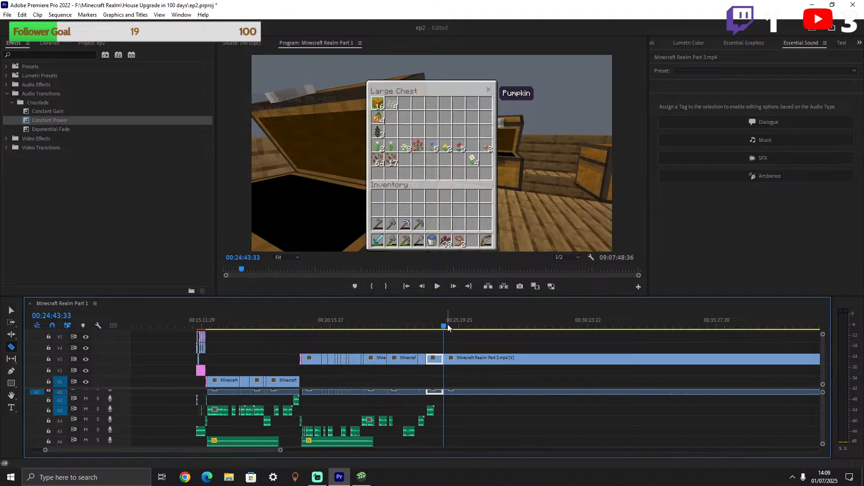
Skim ahead through the V3 footage to 00:31:26:04 and split the clip there.
{"action": "mouse_move", "coordinate": [459, 327]}
{"action": "left_mouse_down"}
{"action": "mouse_move", "coordinate": [471, 327]}
{"action": "mouse_move", "coordinate": [464, 327]}
{"action": "left_mouse_up"}
{"action": "left_click_drag", "start_coordinate": [280, 450], "coordinate": [375, 450]}
{"action": "left_click_drag", "start_coordinate": [383, 325], "coordinate": [441, 306]}
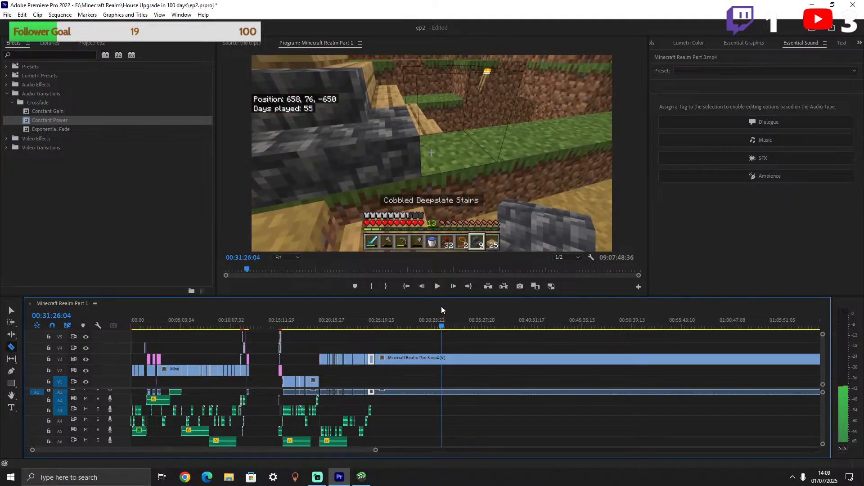
{"action": "left_click", "coordinate": [444, 357]}
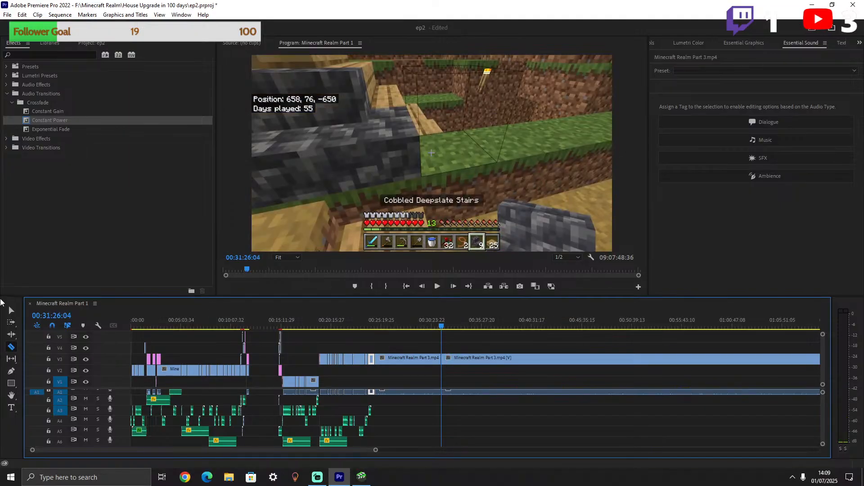
Delete the V3 piece between 00:24:43 and 00:31:26 and move the remaining footage back to close the gap.
{"action": "key", "text": "v"}
{"action": "left_click", "coordinate": [417, 364]}
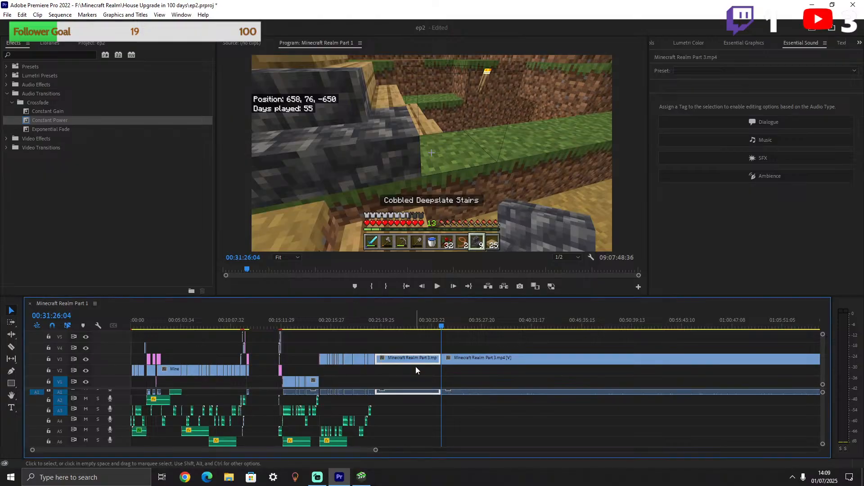
{"action": "key", "text": "Delete"}
{"action": "left_click_drag", "start_coordinate": [463, 363], "coordinate": [397, 362]}
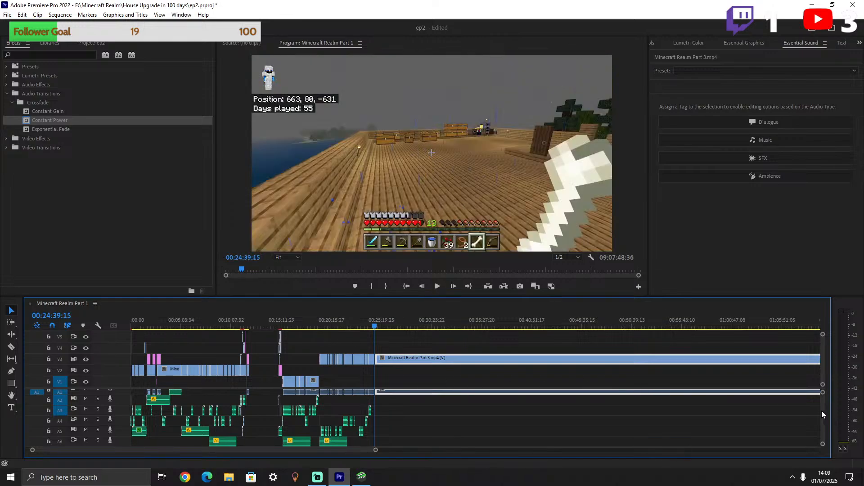
Paste a copy of the last A7 music clip and place it on track A6 from about 00:24:40, where the A7 music ends.
{"action": "scroll", "coordinate": [822, 411], "scroll_direction": "down", "scroll_amount": 3}
{"action": "left_click", "coordinate": [359, 425]}
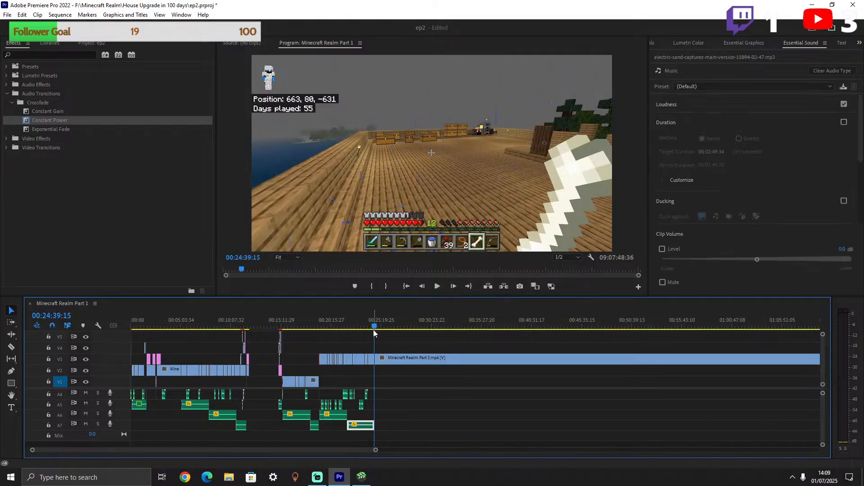
{"action": "left_click_drag", "start_coordinate": [375, 329], "coordinate": [372, 329]}
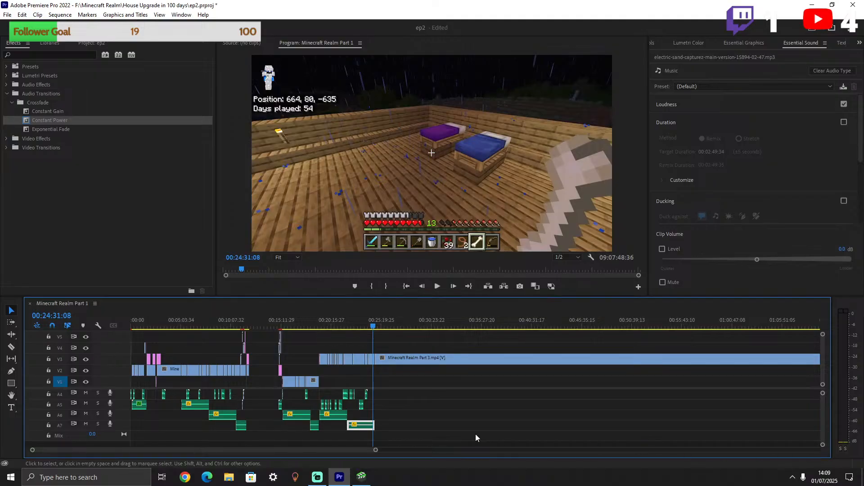
{"action": "left_click_drag", "start_coordinate": [377, 450], "coordinate": [310, 445]}
{"action": "left_click", "coordinate": [524, 324]}
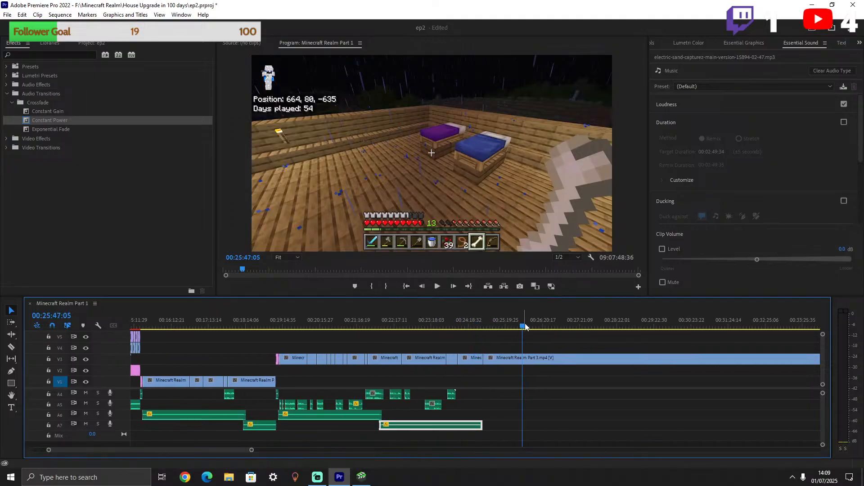
{"action": "key", "text": "ctrl+v"}
{"action": "left_click_drag", "start_coordinate": [530, 425], "coordinate": [489, 410]}
{"action": "left_click", "coordinate": [477, 328]}
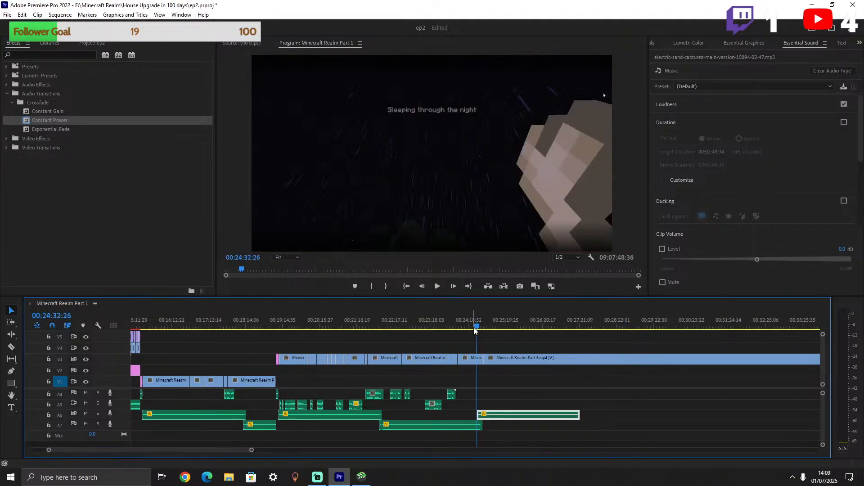
{"action": "left_click", "coordinate": [481, 329]}
{"action": "left_click_drag", "start_coordinate": [491, 414], "coordinate": [498, 419]}
Preview the join and music change, then record a voice-over on track A5 from about 00:24:41 to 00:25:08.
{"action": "key", "text": "space"}
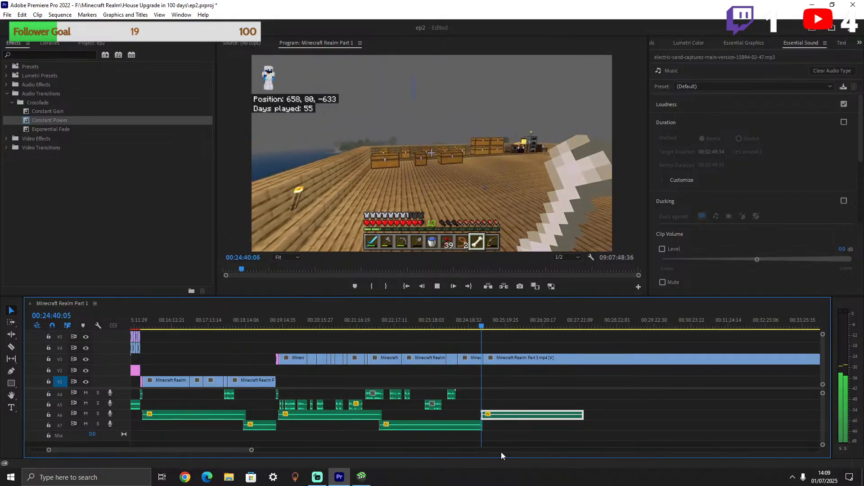
{"action": "left_click", "coordinate": [477, 329]}
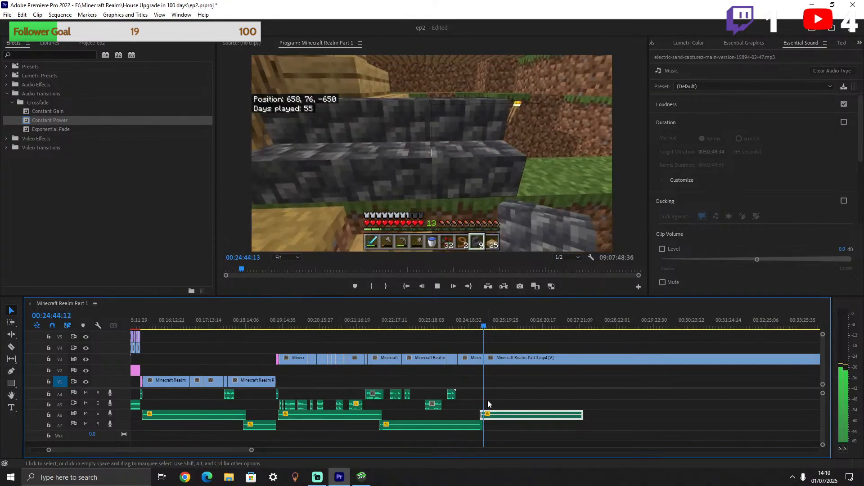
{"action": "key", "text": "space"}
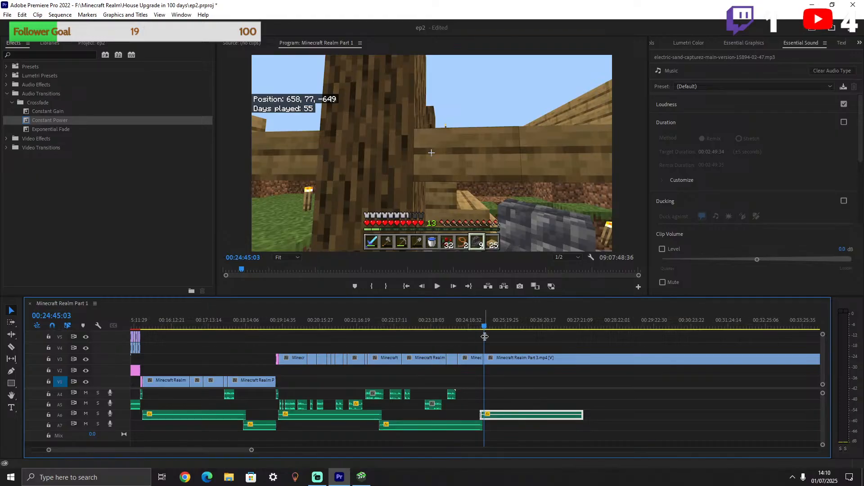
{"action": "left_click_drag", "start_coordinate": [485, 326], "coordinate": [482, 327]}
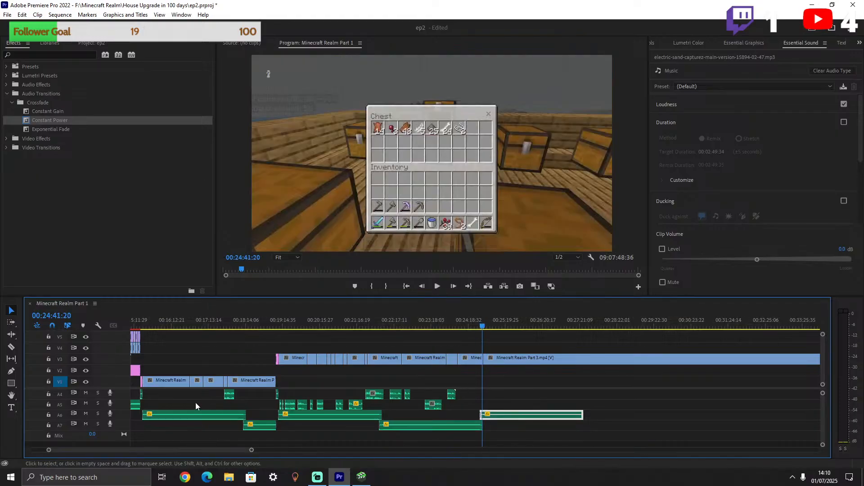
{"action": "left_click", "coordinate": [110, 405]}
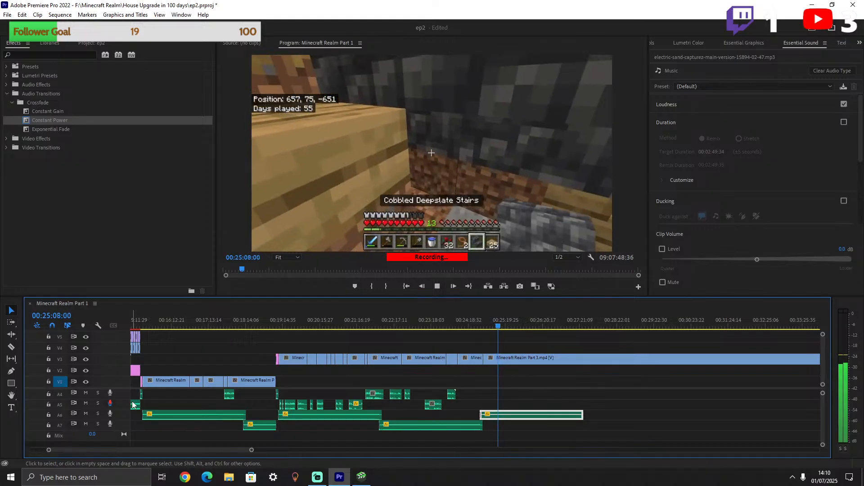
{"action": "key", "text": "space"}
Play on to 00:25:34:24 and split the V3 footage there, then split it again at 01:09:32:18.
{"action": "left_click", "coordinate": [12, 347]}
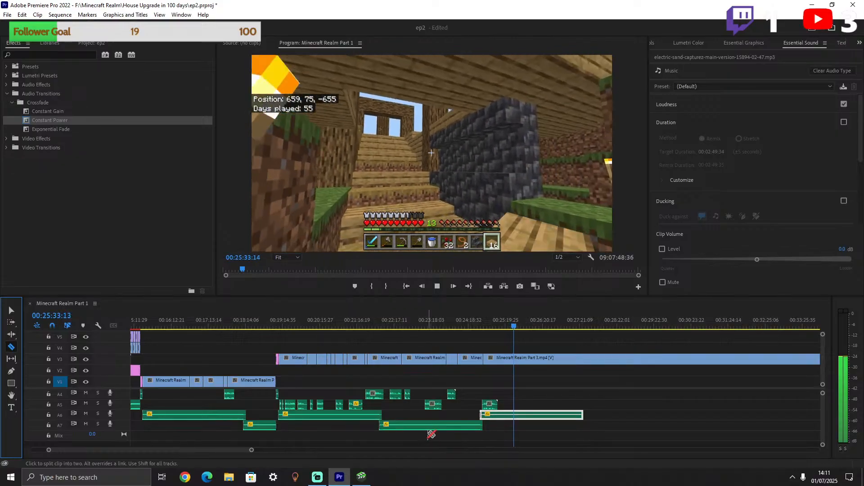
{"action": "key", "text": "space"}
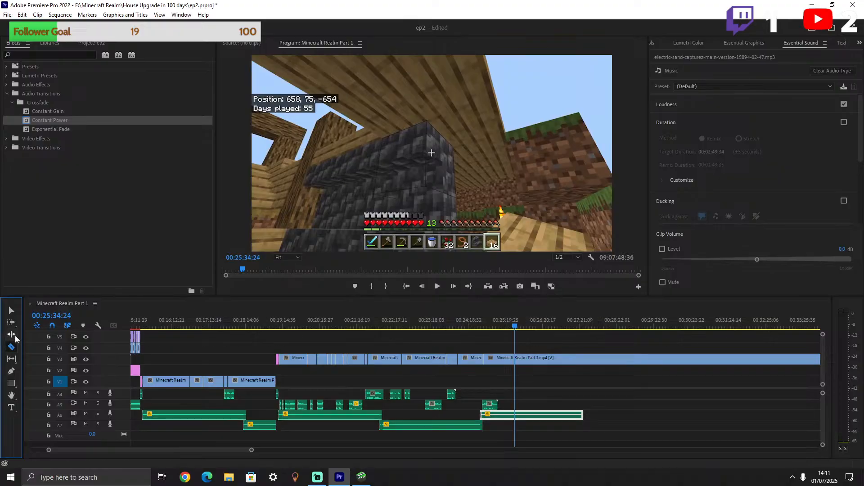
{"action": "left_click", "coordinate": [516, 358]}
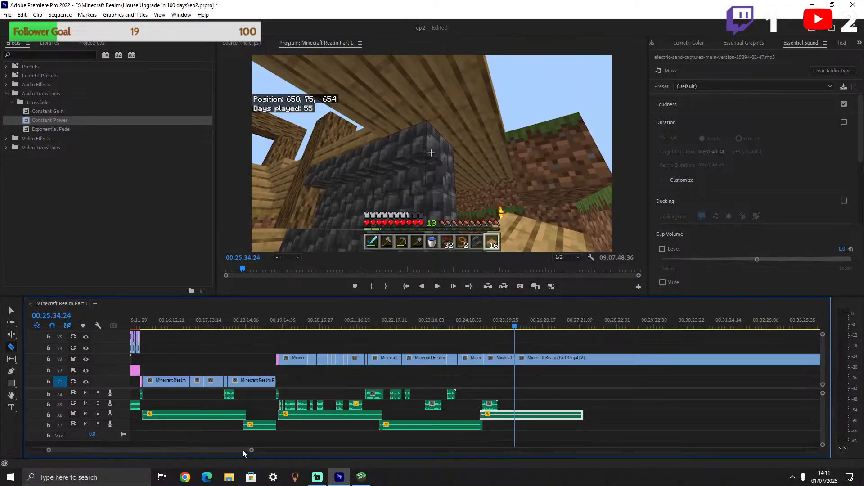
{"action": "left_click_drag", "start_coordinate": [251, 451], "coordinate": [446, 450]}
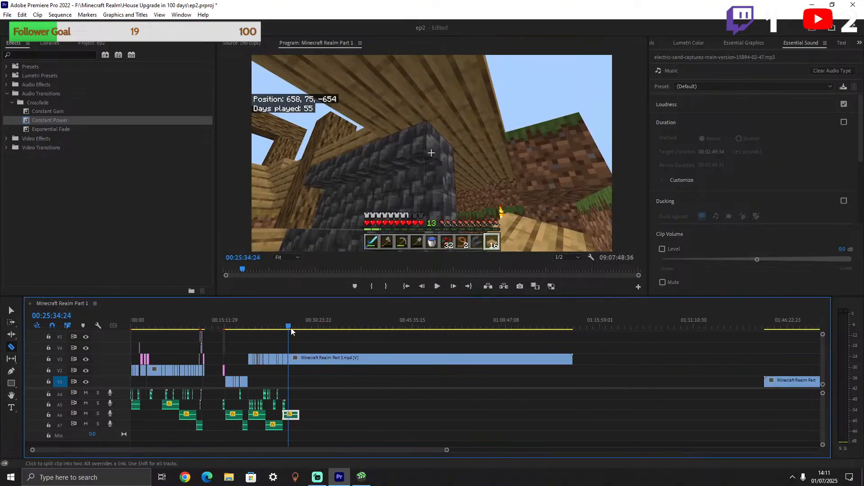
{"action": "left_click_drag", "start_coordinate": [291, 326], "coordinate": [561, 318]}
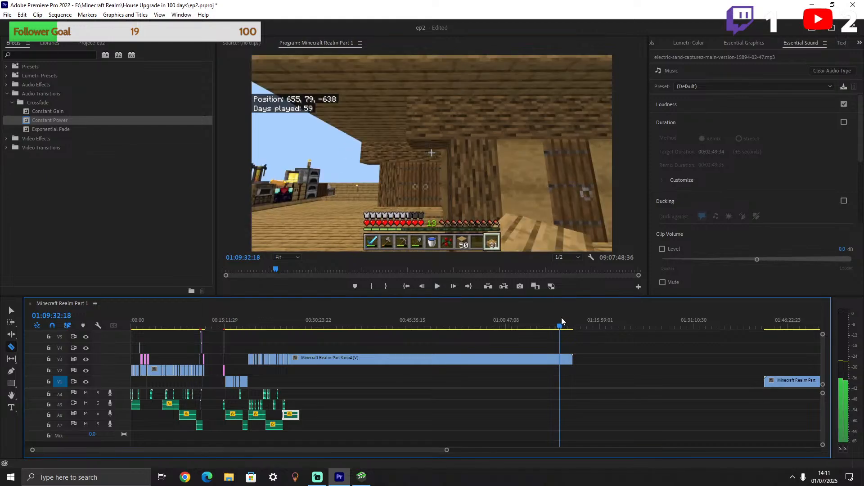
{"action": "left_click", "coordinate": [560, 359]}
Delete the V3 piece between 00:25:34 and 01:09:32 and move the last piece back against the preceding clip.
{"action": "key", "text": "v"}
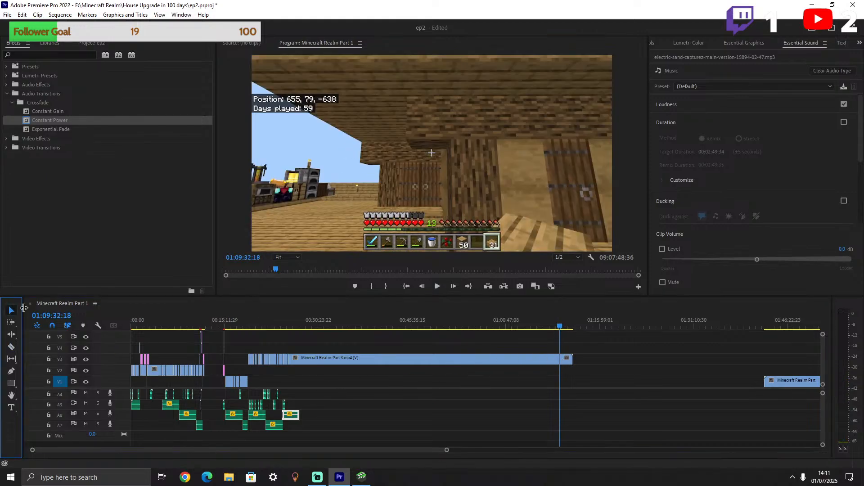
{"action": "left_click", "coordinate": [474, 360]}
{"action": "key", "text": "Delete"}
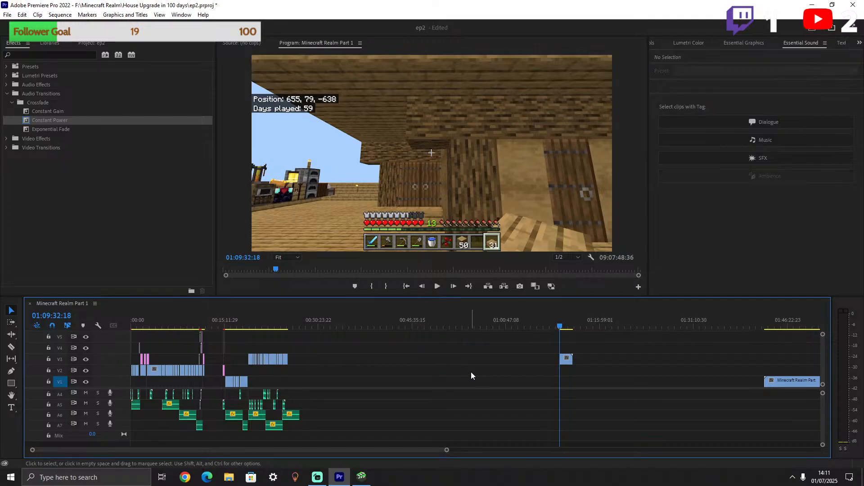
{"action": "left_click_drag", "start_coordinate": [566, 359], "coordinate": [306, 359]}
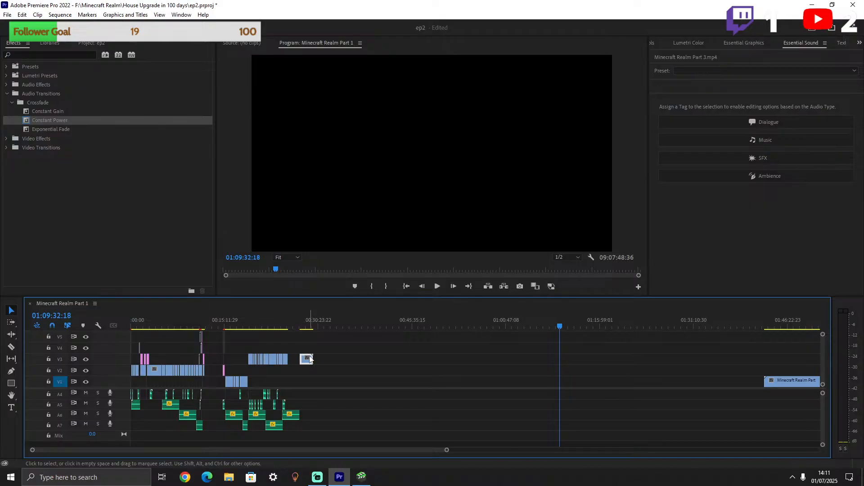
{"action": "left_click", "coordinate": [294, 321]}
{"action": "left_click_drag", "start_coordinate": [446, 450], "coordinate": [328, 413]}
{"action": "left_click_drag", "start_coordinate": [550, 362], "coordinate": [479, 363]}
Preview the new join and record a voice-over on track A4 from about 00:25:36 to 00:26:00.
{"action": "left_click", "coordinate": [448, 321]}
{"action": "key", "text": "space"}
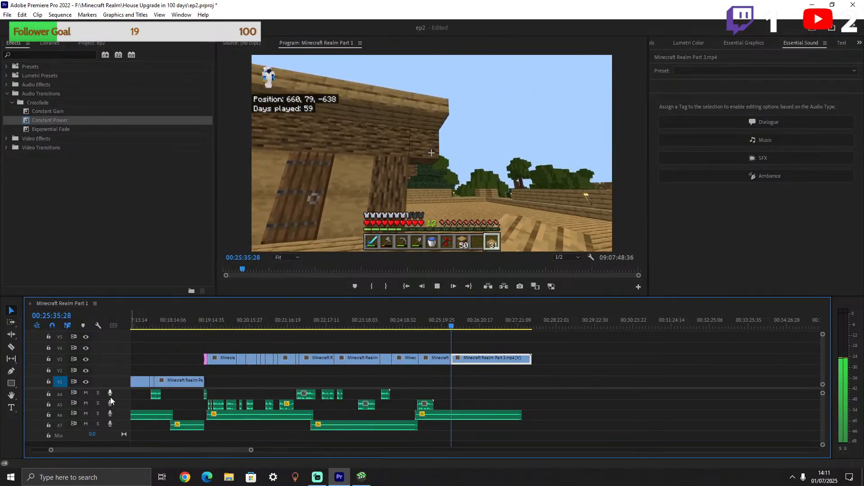
{"action": "left_click", "coordinate": [110, 394]}
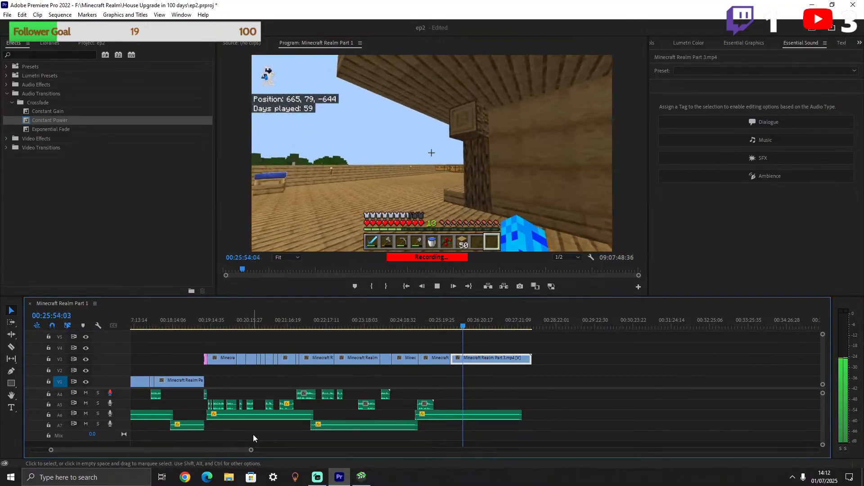
{"action": "left_click", "coordinate": [11, 347]}
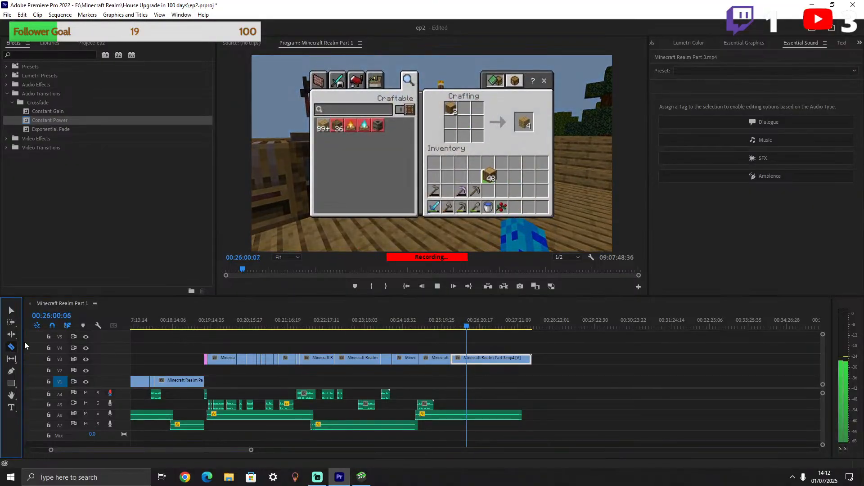
{"action": "key", "text": "space"}
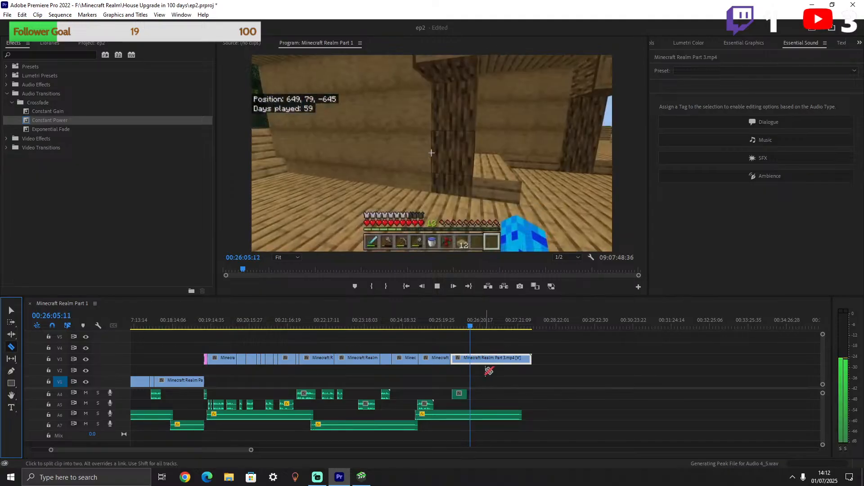
Split the V3 footage at 00:26:05:15, check the remainder, and delete the piece after the cut.
{"action": "key", "text": "space"}
{"action": "left_click", "coordinate": [470, 359]}
{"action": "left_click", "coordinate": [12, 311]}
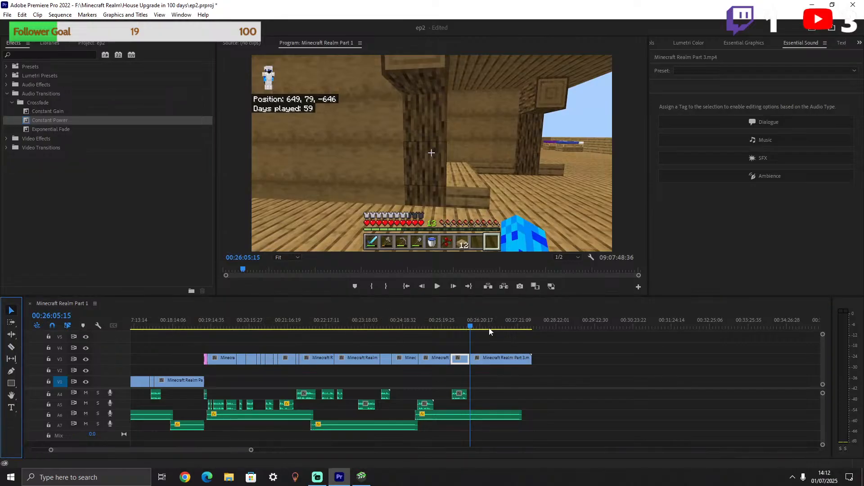
{"action": "left_click", "coordinate": [521, 323]}
{"action": "left_click", "coordinate": [505, 359]}
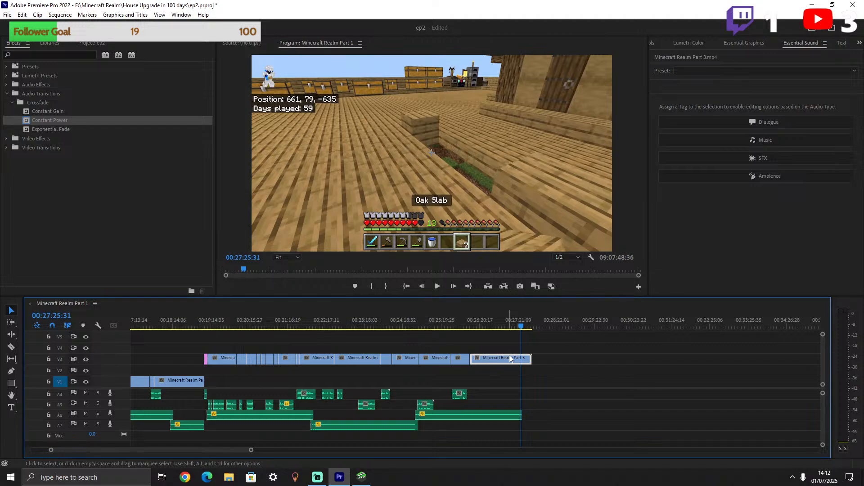
{"action": "left_click", "coordinate": [528, 325]}
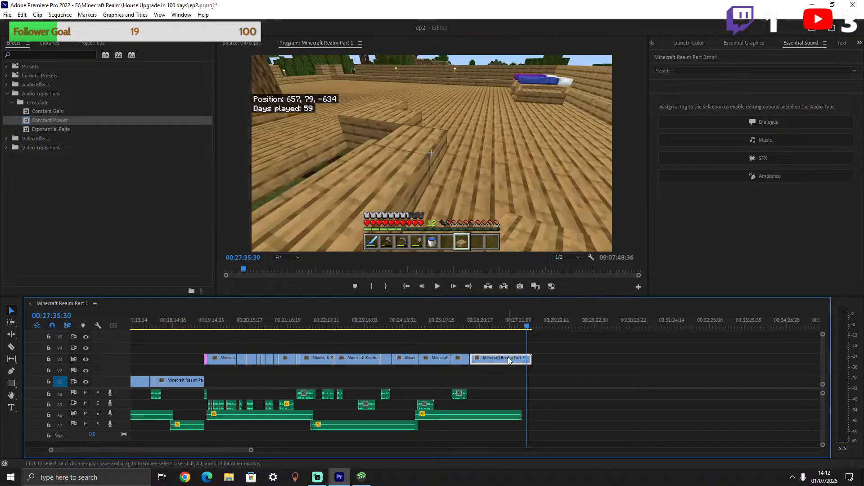
{"action": "key", "text": "Delete"}
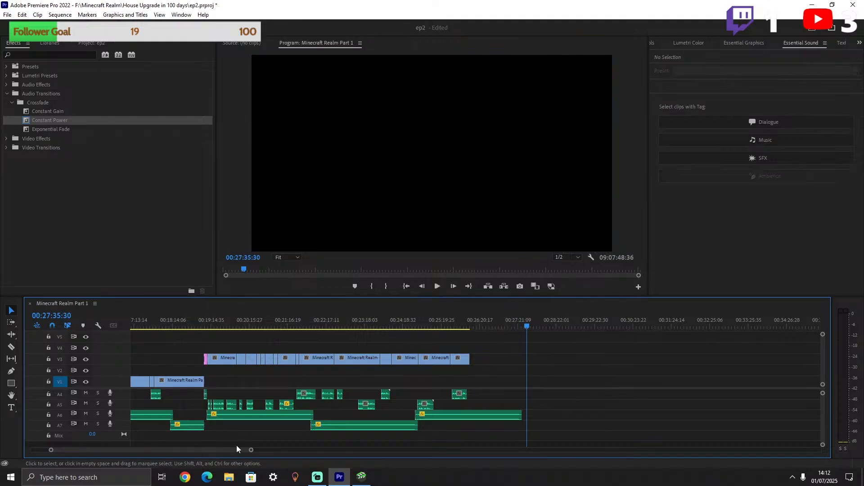
Move all the remaining source clips, from Minecraft Realm Part 4 to 9.mp4, from V1 to V3 closer to the edited footage.
{"action": "left_click_drag", "start_coordinate": [252, 450], "coordinate": [829, 424]}
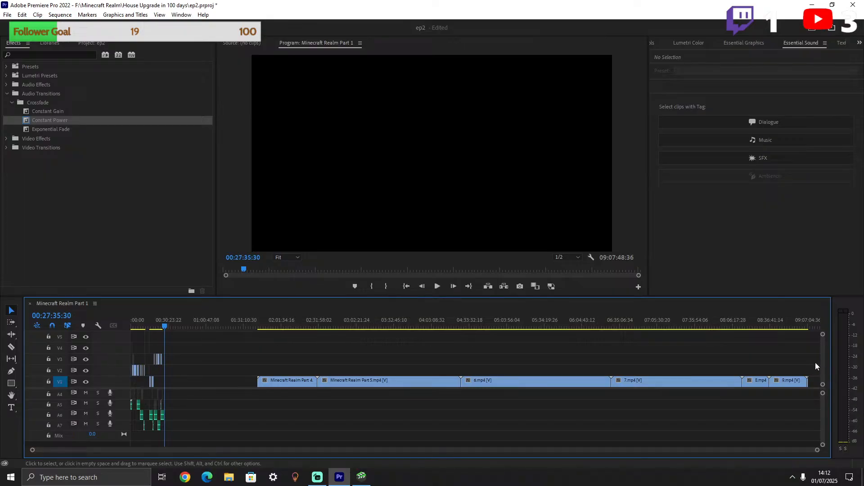
{"action": "left_click_drag", "start_coordinate": [815, 363], "coordinate": [192, 360]}
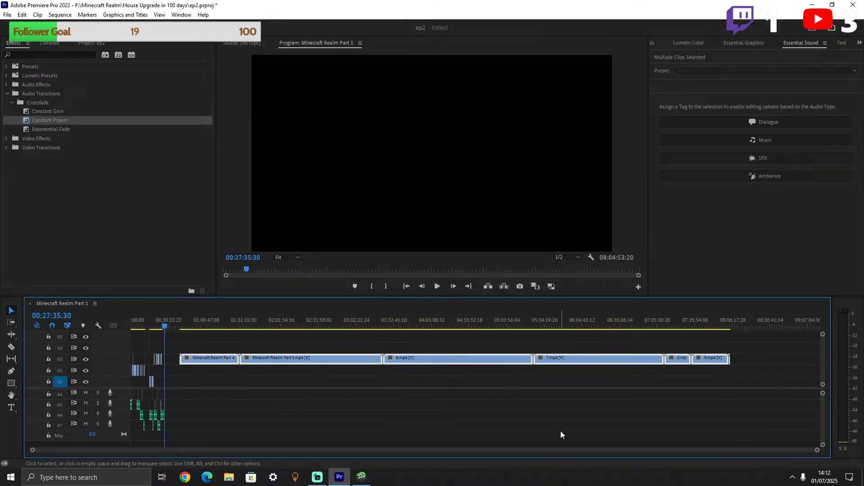
{"action": "left_click_drag", "start_coordinate": [606, 362], "coordinate": [602, 363]}
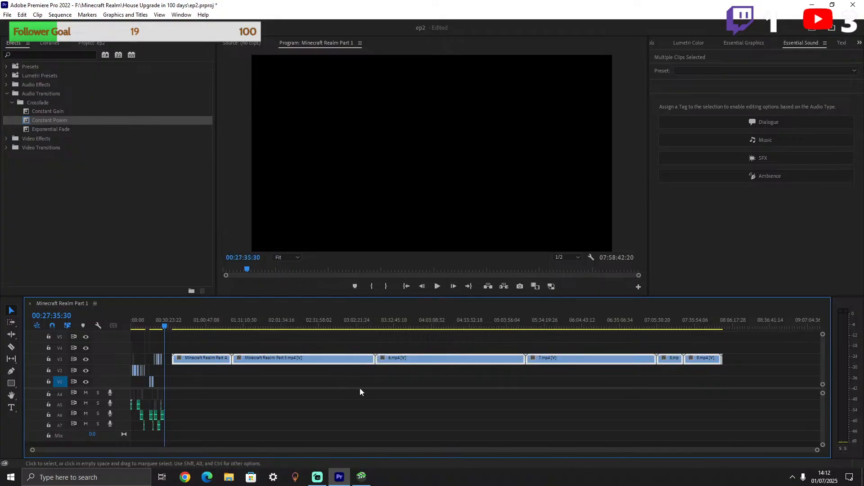
Move the Minecraft Realm Part 4.mp4 clip on V3 back against the end of the preceding clip.
{"action": "left_click_drag", "start_coordinate": [818, 451], "coordinate": [542, 427]}
{"action": "left_click", "coordinate": [548, 360]}
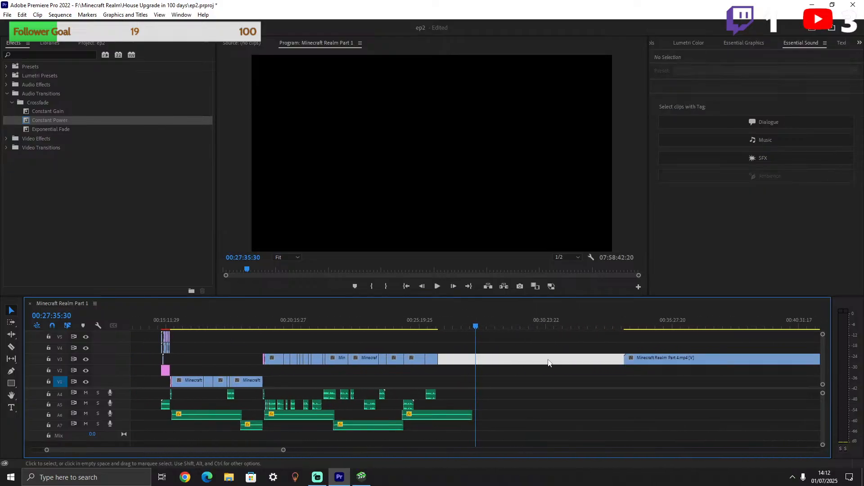
{"action": "left_click", "coordinate": [647, 355]}
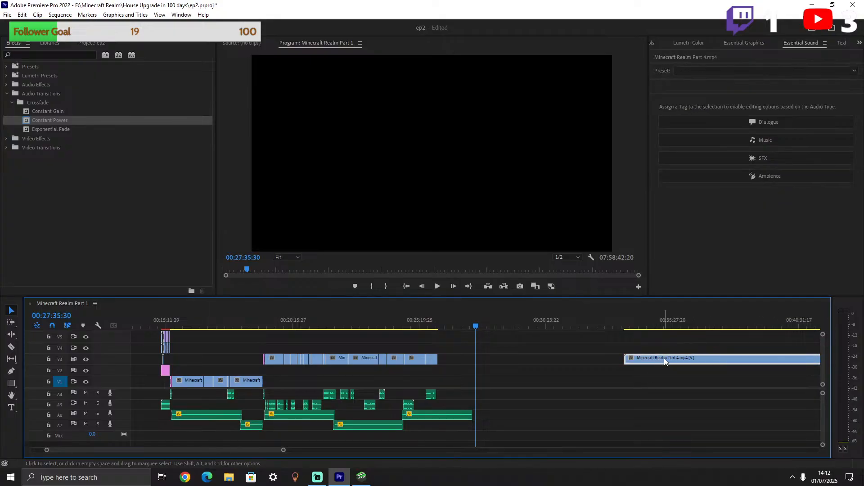
{"action": "left_click_drag", "start_coordinate": [664, 362], "coordinate": [484, 362]}
Review the Part 4 footage from about 00:26:02 to 00:28:36 to find what can be cut.
{"action": "left_click", "coordinate": [439, 326]}
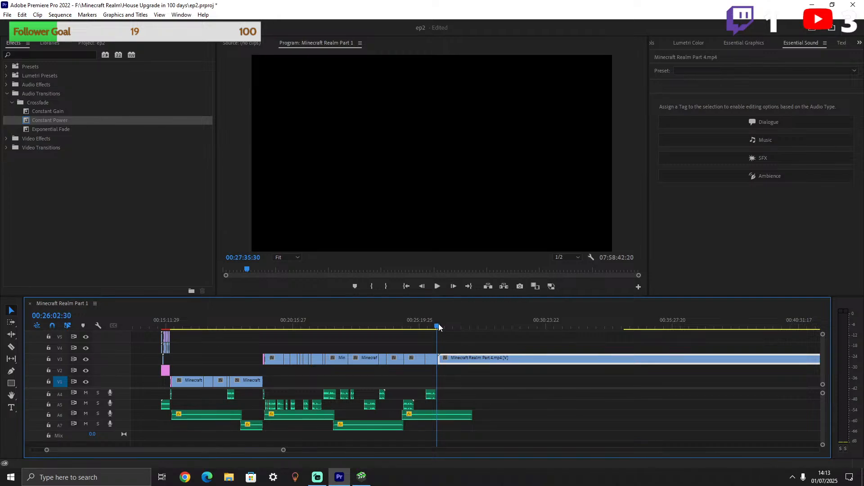
{"action": "key", "text": "space"}
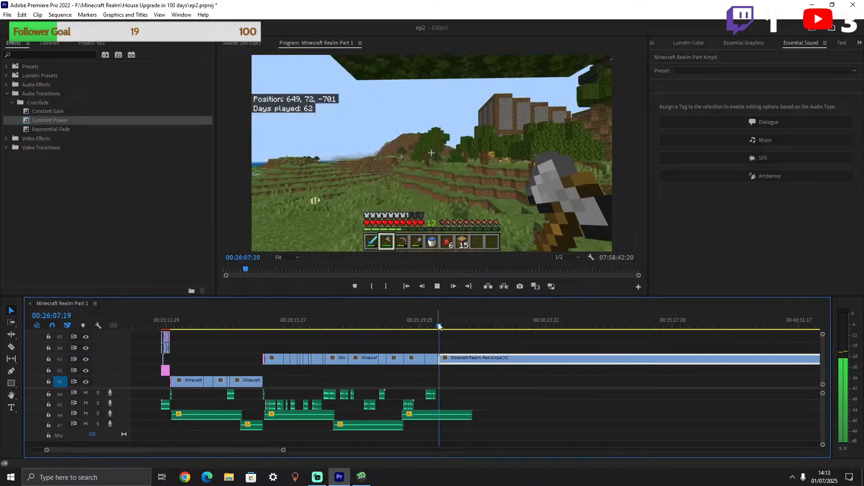
{"action": "left_click_drag", "start_coordinate": [439, 325], "coordinate": [446, 327]}
{"action": "key", "text": "space"}
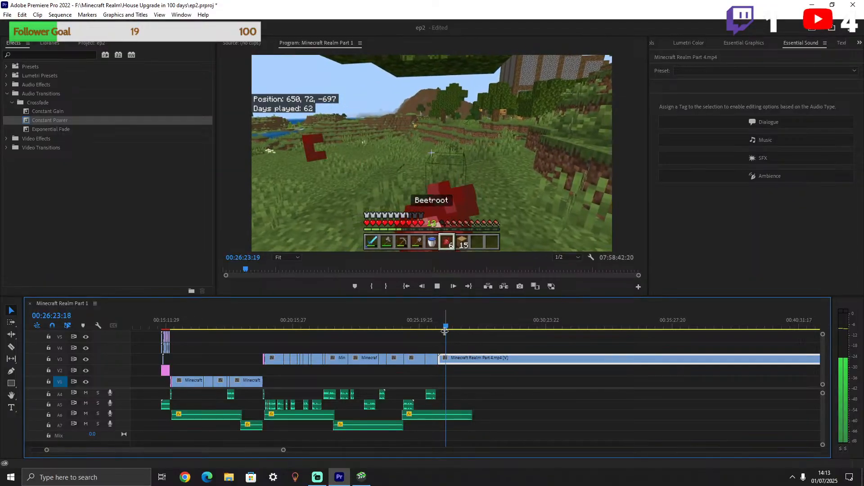
{"action": "key", "text": "space"}
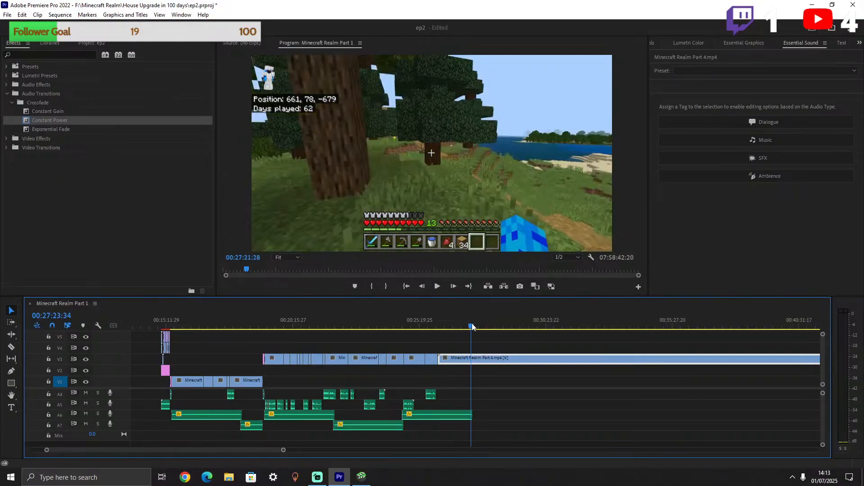
{"action": "left_click_drag", "start_coordinate": [475, 327], "coordinate": [492, 326]}
{"action": "key", "text": "space"}
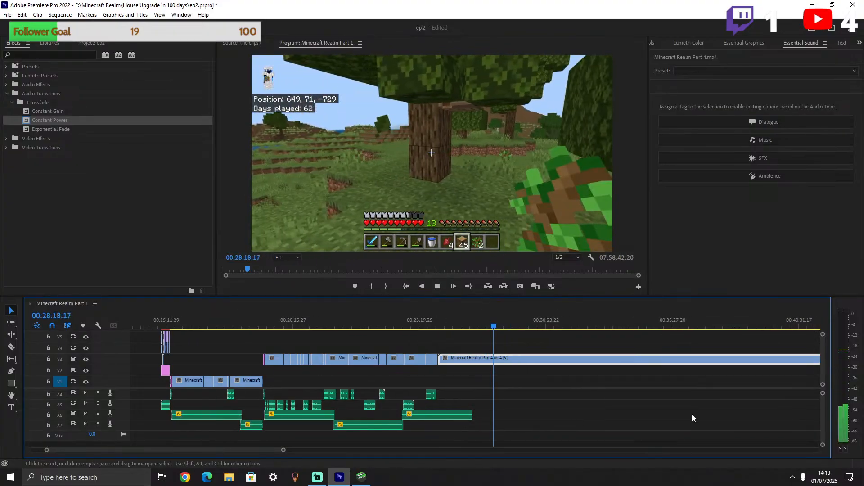
{"action": "scroll", "coordinate": [823, 412], "scroll_direction": "up", "scroll_amount": 3}
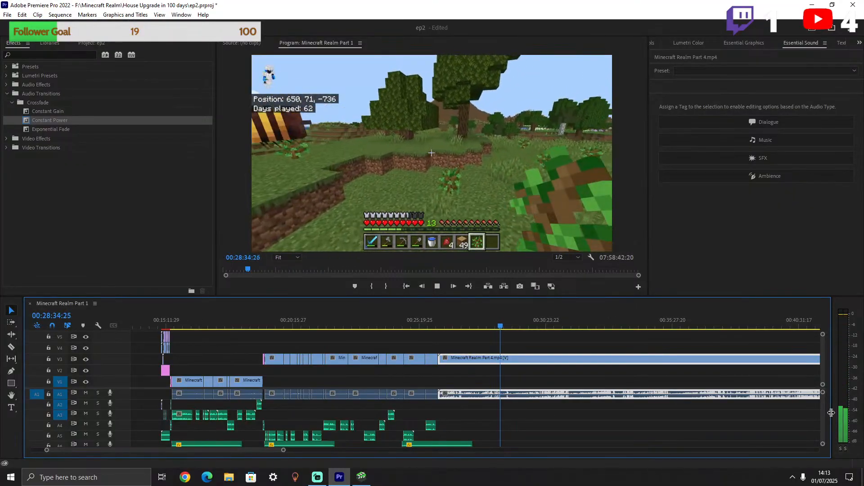
{"action": "key", "text": "space"}
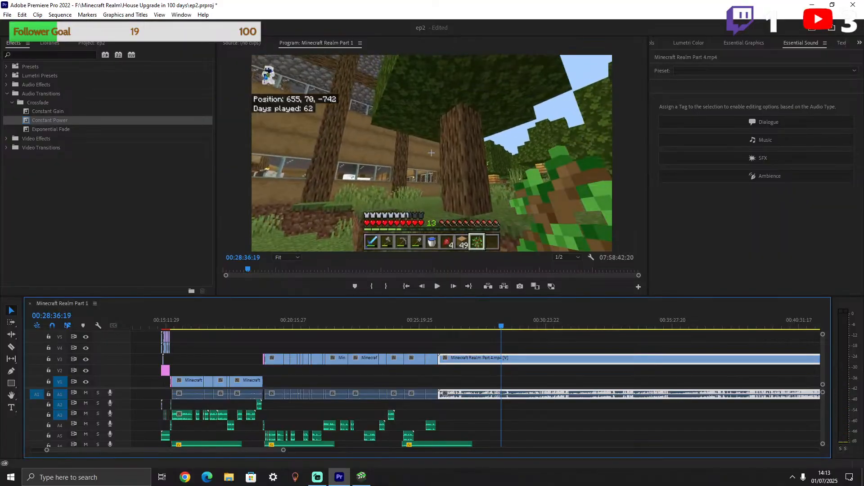
{"action": "scroll", "coordinate": [547, 398], "scroll_direction": "up", "scroll_amount": 1}
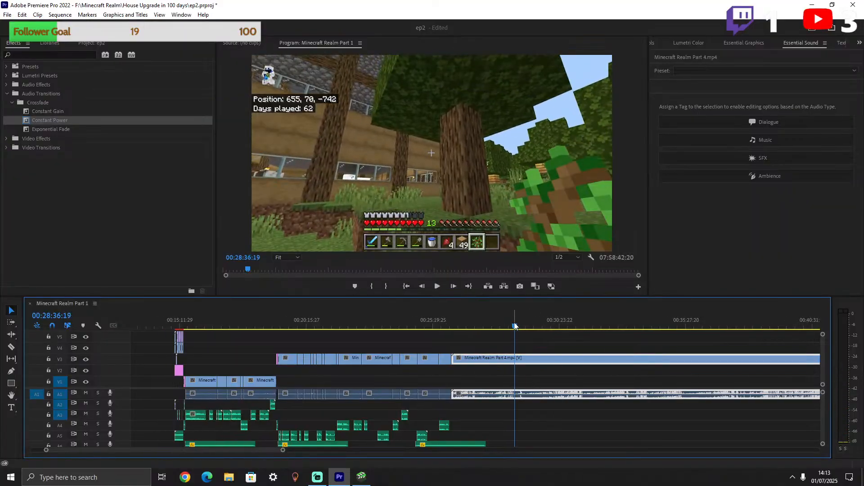
Split the Part 4 clip at 00:29:53:05, remove the piece before the cut, and move the rest back against the preceding clip.
{"action": "left_click_drag", "start_coordinate": [477, 318], "coordinate": [547, 319]}
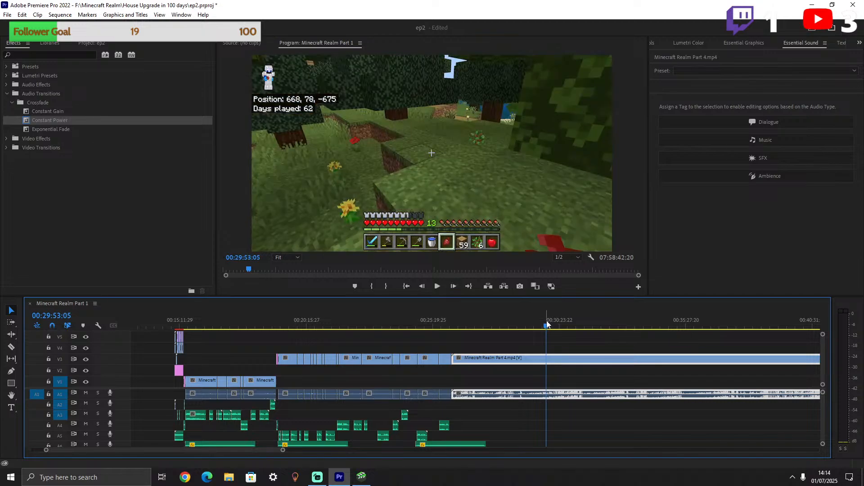
{"action": "left_click", "coordinate": [11, 347]}
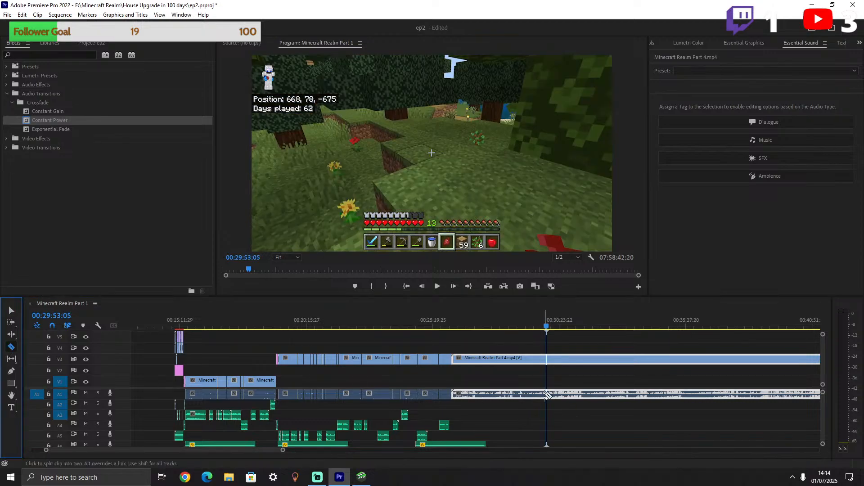
{"action": "left_click", "coordinate": [547, 394]}
{"action": "left_click", "coordinate": [11, 311]}
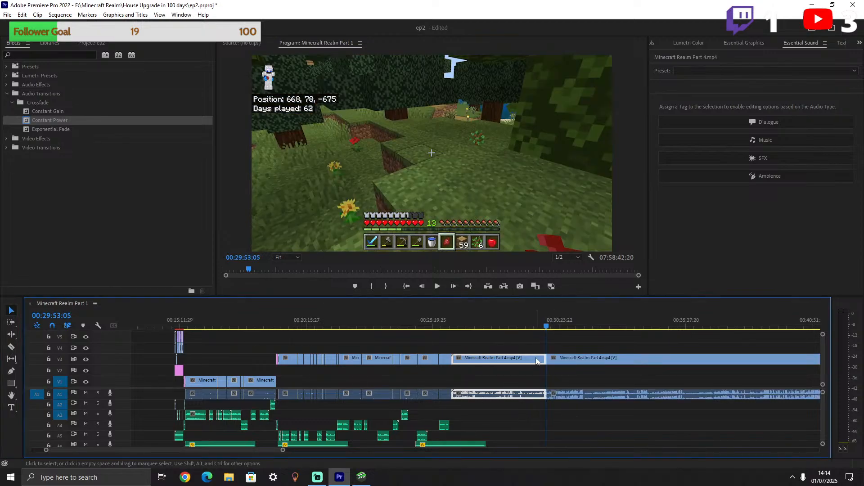
{"action": "left_click_drag", "start_coordinate": [565, 356], "coordinate": [477, 364]}
Preview the footage from the new join, split the Part 4 clip at 00:26:22:10, and delete the short piece before the cut.
{"action": "left_click", "coordinate": [452, 325]}
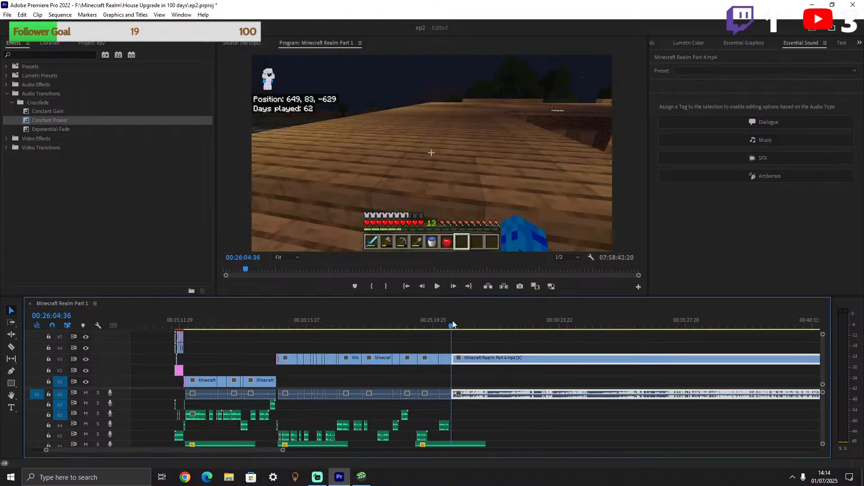
{"action": "key", "text": "space"}
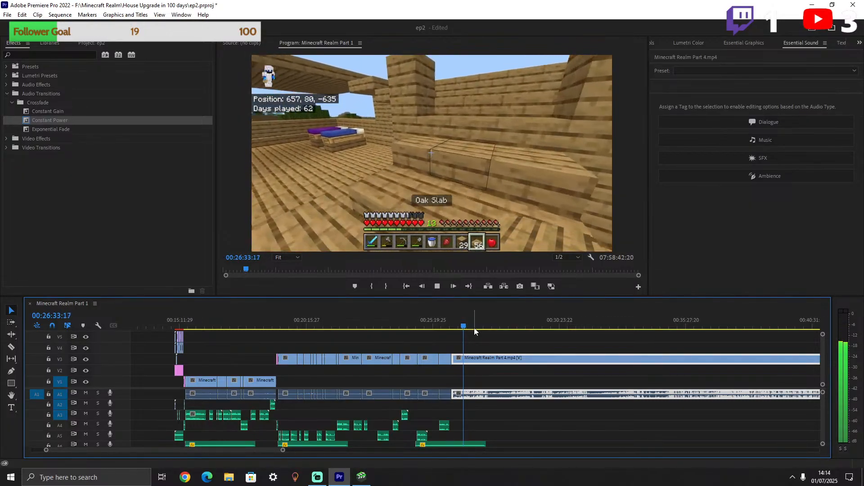
{"action": "key", "text": "space"}
{"action": "left_click_drag", "start_coordinate": [464, 327], "coordinate": [461, 326]}
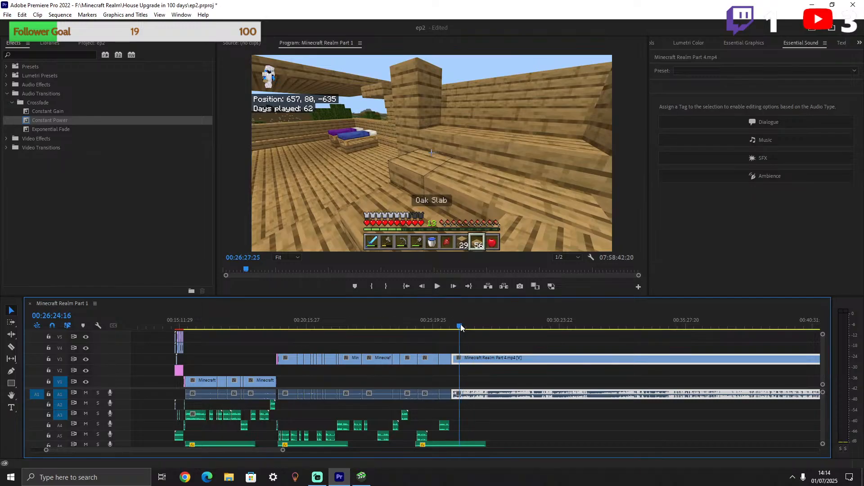
{"action": "left_click", "coordinate": [11, 347]}
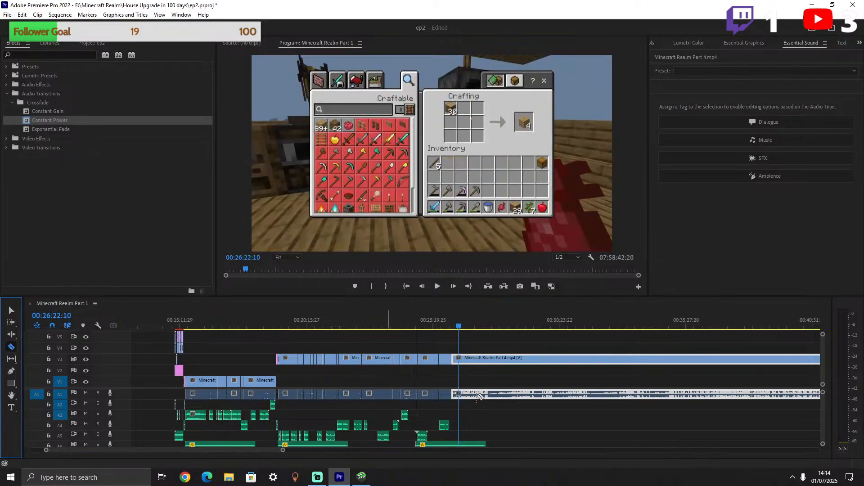
{"action": "left_click", "coordinate": [458, 394]}
{"action": "left_click", "coordinate": [11, 310]}
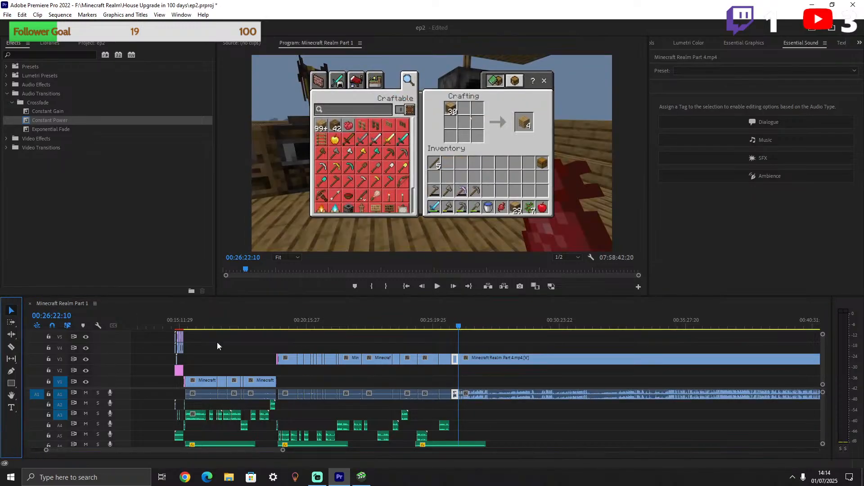
{"action": "key", "text": "Delete"}
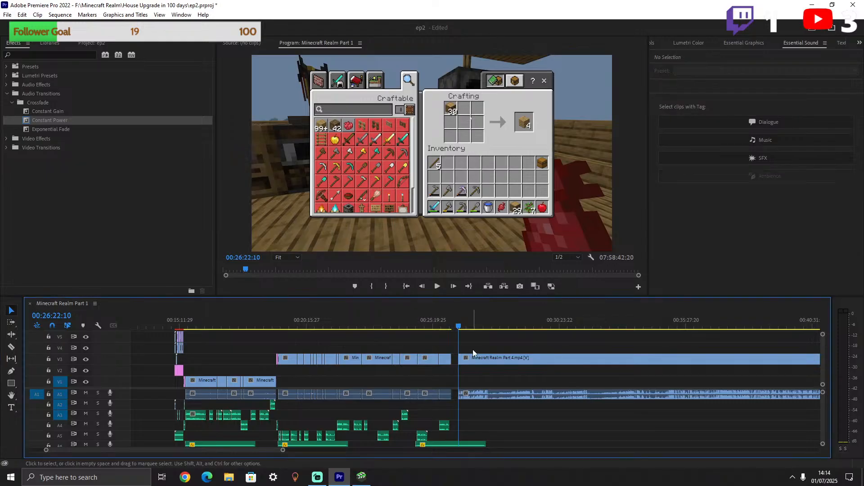
Move the remaining Part 4 footage back against the preceding V3 clip and return the playhead to the join at 00:26:04:36.
{"action": "left_click", "coordinate": [446, 327]}
{"action": "left_click", "coordinate": [467, 361]}
{"action": "left_click_drag", "start_coordinate": [467, 362], "coordinate": [461, 360]}
{"action": "left_click", "coordinate": [449, 326]}
{"action": "left_click_drag", "start_coordinate": [450, 328], "coordinate": [454, 327]}
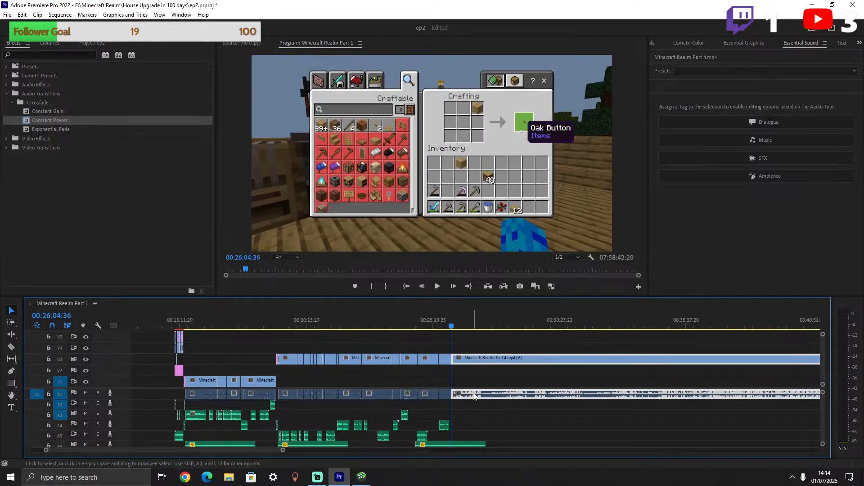
Preview the join and record a voice-over on track A3 from about 00:26:06 to 00:26:25.
{"action": "left_click", "coordinate": [489, 403]}
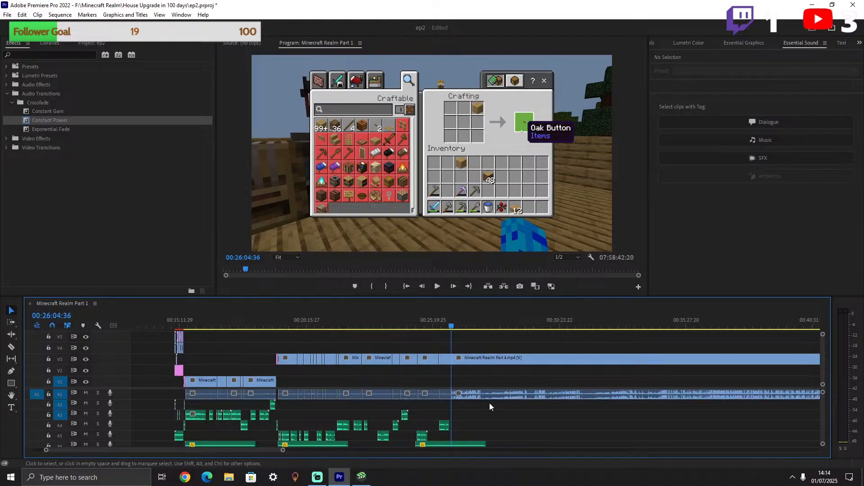
{"action": "left_click", "coordinate": [493, 396]}
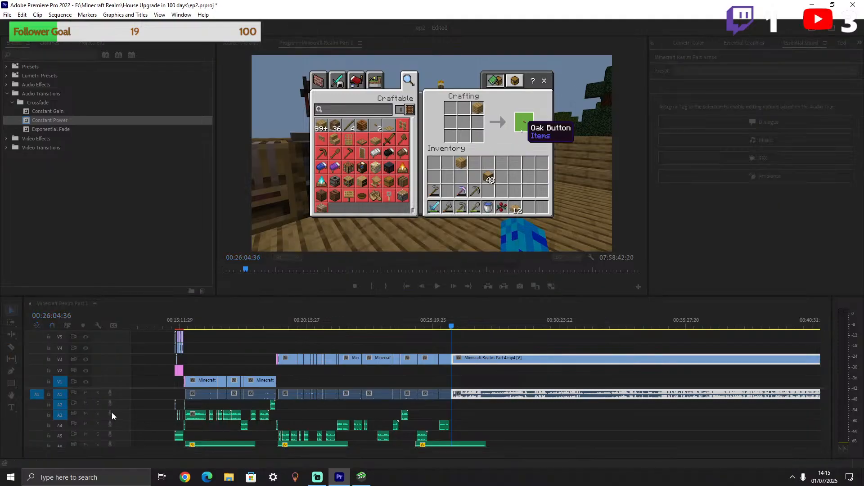
{"action": "key", "text": "space"}
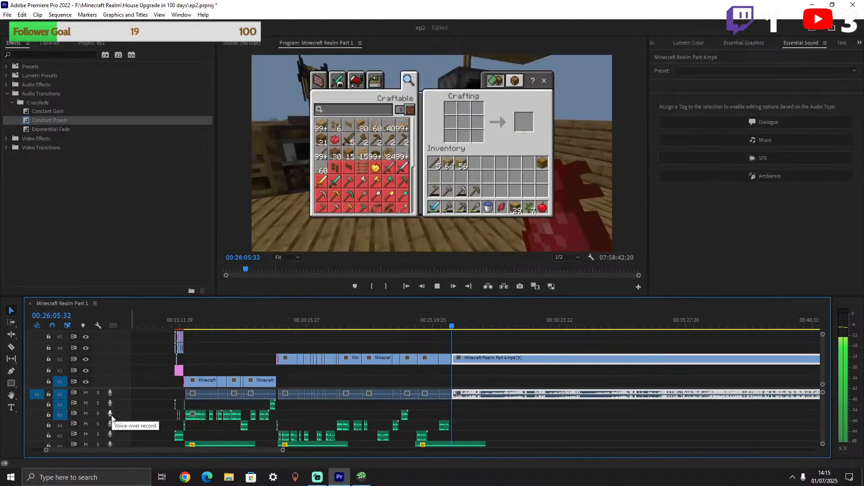
{"action": "key", "text": "space"}
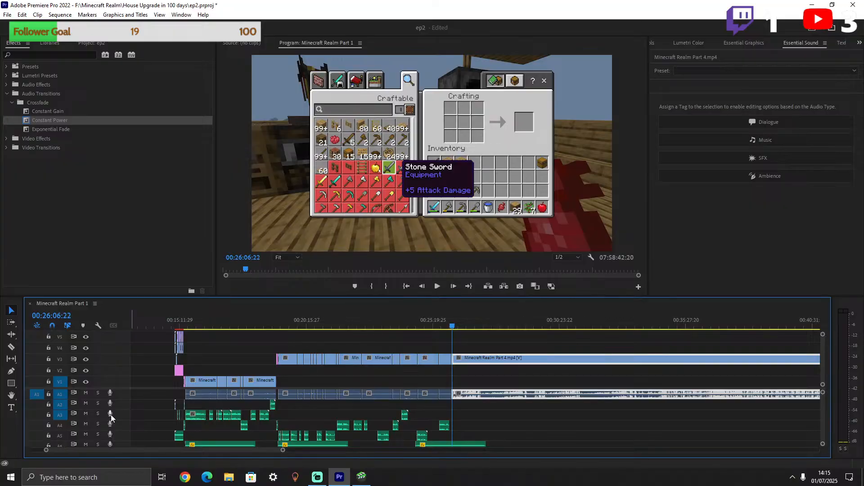
{"action": "left_click", "coordinate": [111, 415]}
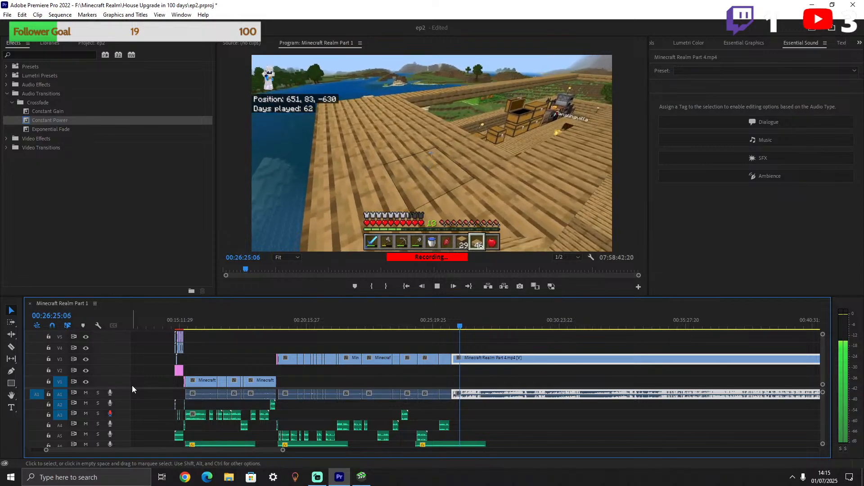
{"action": "key", "text": "space"}
Play on to 00:26:46:34 and split the Part 4 footage on V3 there.
{"action": "key", "text": "space"}
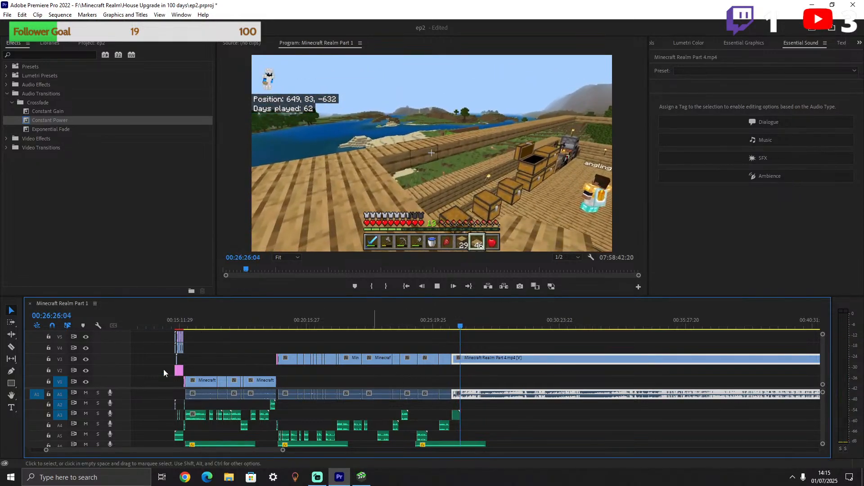
{"action": "key", "text": "c"}
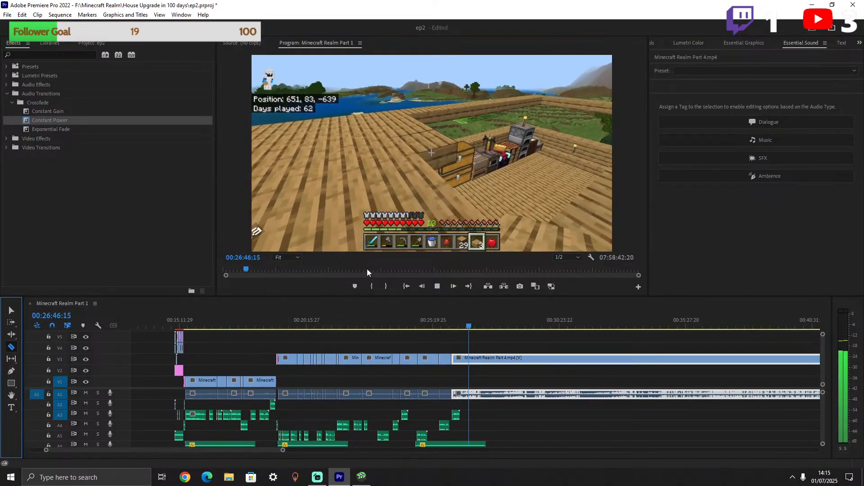
{"action": "left_click", "coordinate": [468, 358]}
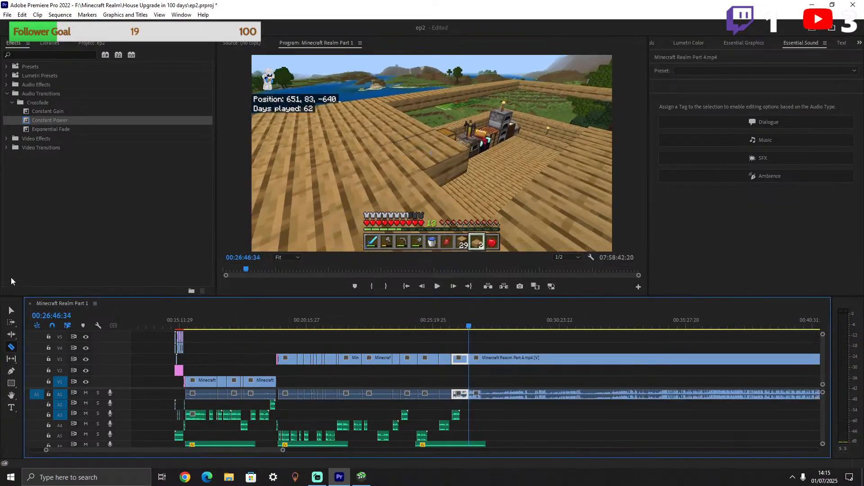
{"action": "left_click", "coordinate": [11, 310]}
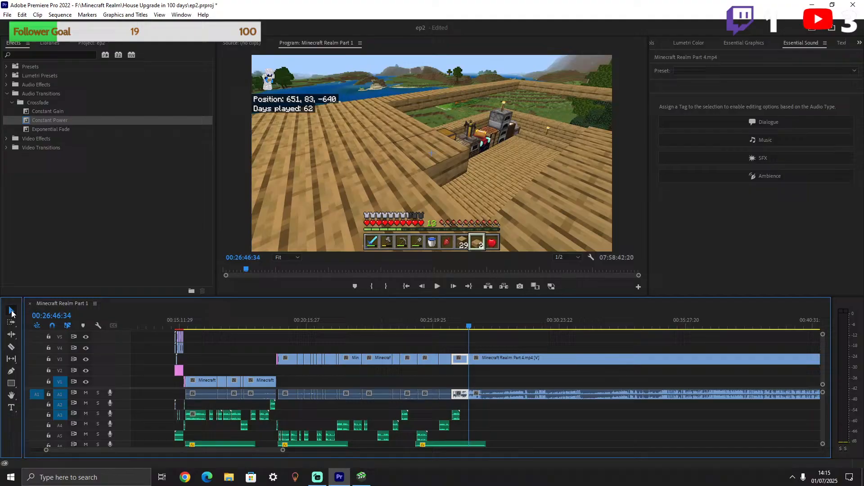
Unlink the short Part 4 piece before the 00:26:46 cut and delete its A1 game audio.
{"action": "right_click", "coordinate": [461, 396]}
{"action": "left_click", "coordinate": [485, 162]}
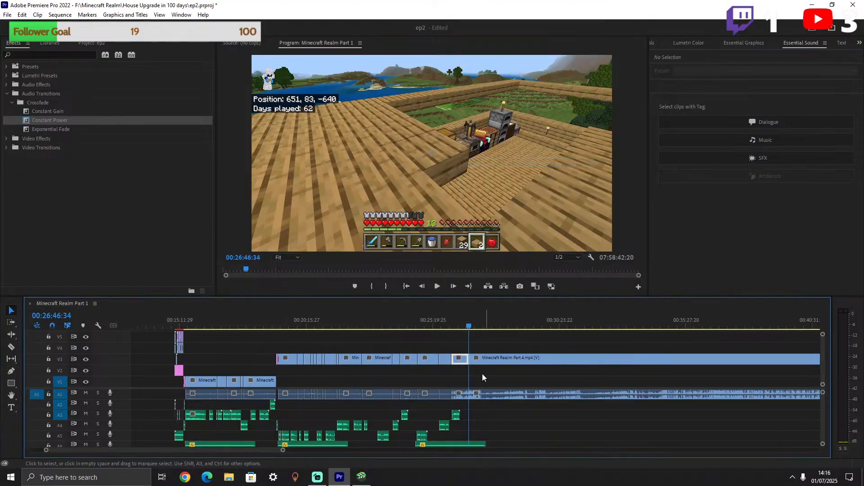
{"action": "left_click", "coordinate": [460, 394]}
{"action": "key", "text": "Delete"}
Replay the footage before the 00:26:46 cut and tag the voice-over clips on tracks A3 to A5 as Dialogue.
{"action": "left_click_drag", "start_coordinate": [464, 324], "coordinate": [452, 312]}
{"action": "key", "text": "space"}
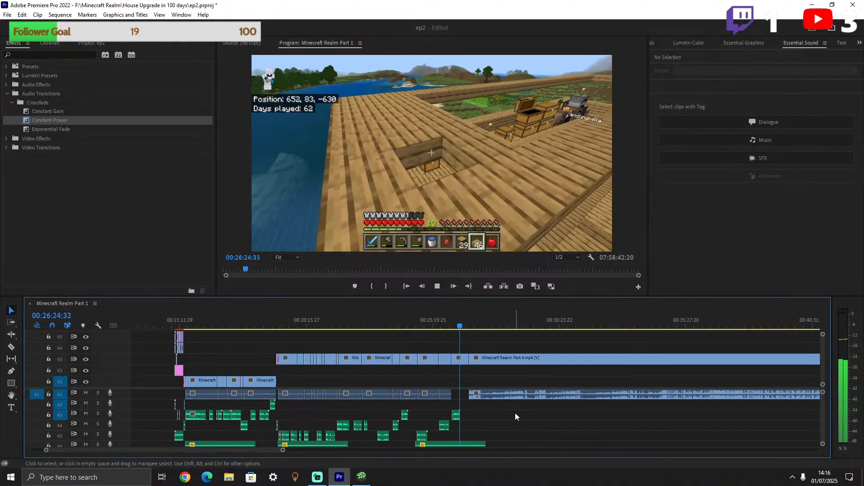
{"action": "left_click_drag", "start_coordinate": [484, 412], "coordinate": [267, 434]}
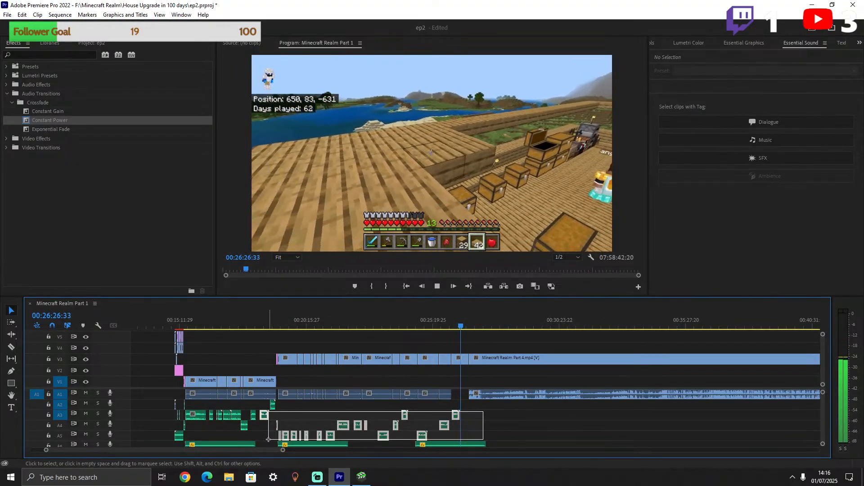
{"action": "left_click", "coordinate": [764, 130]}
{"action": "left_click", "coordinate": [764, 131]}
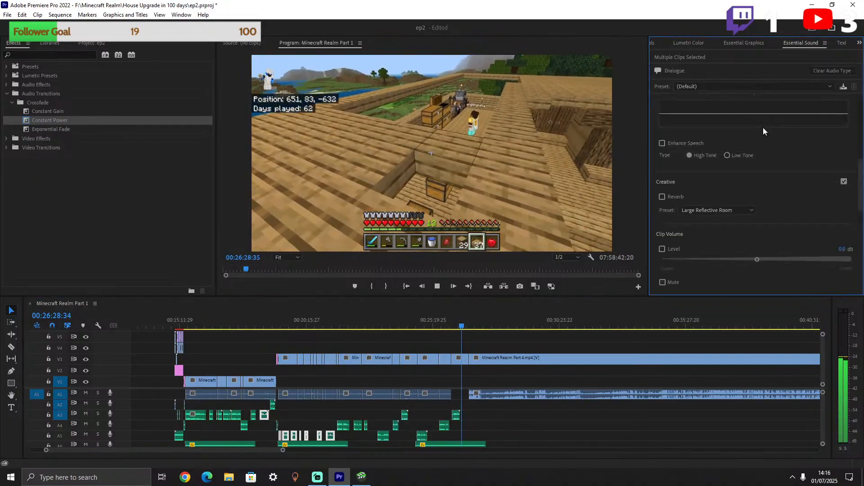
{"action": "left_click", "coordinate": [480, 414]}
{"action": "left_click_drag", "start_coordinate": [479, 415], "coordinate": [334, 439]}
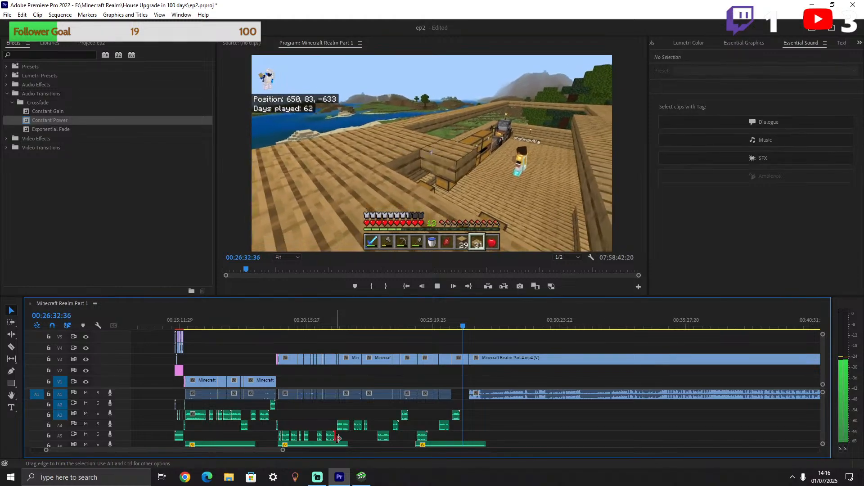
{"action": "left_click", "coordinate": [787, 119]}
{"action": "left_click", "coordinate": [787, 119]}
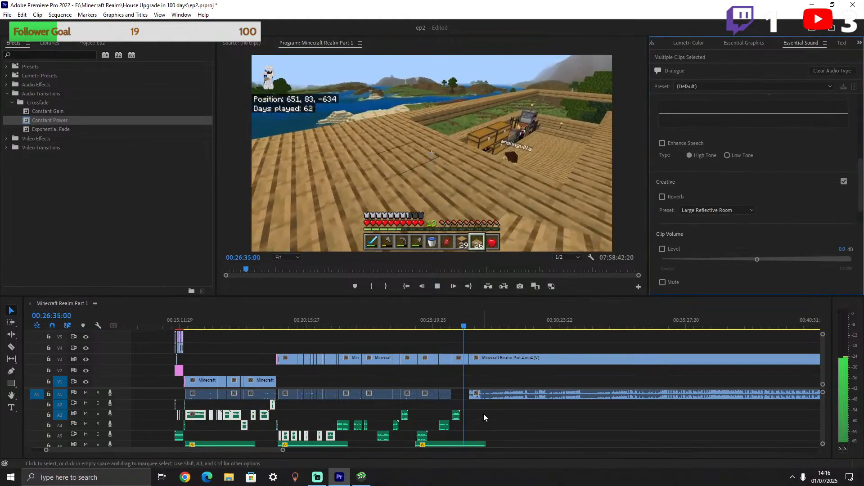
{"action": "left_click_drag", "start_coordinate": [483, 414], "coordinate": [336, 440]}
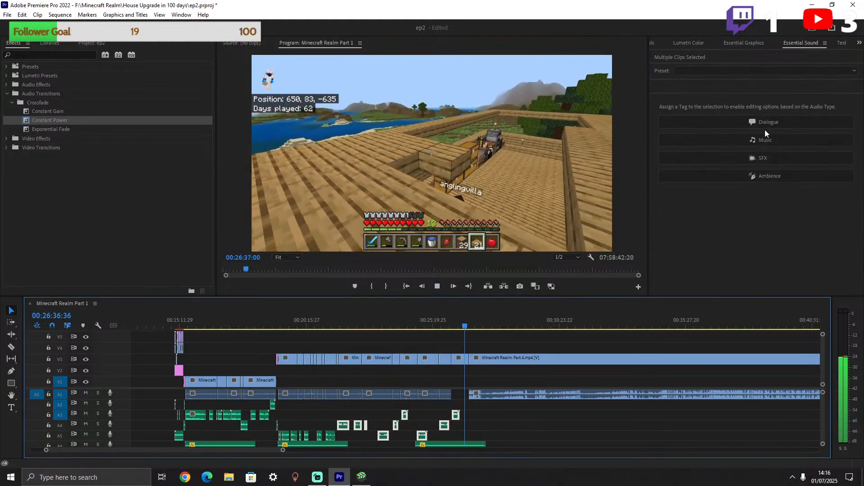
{"action": "left_click", "coordinate": [764, 123]}
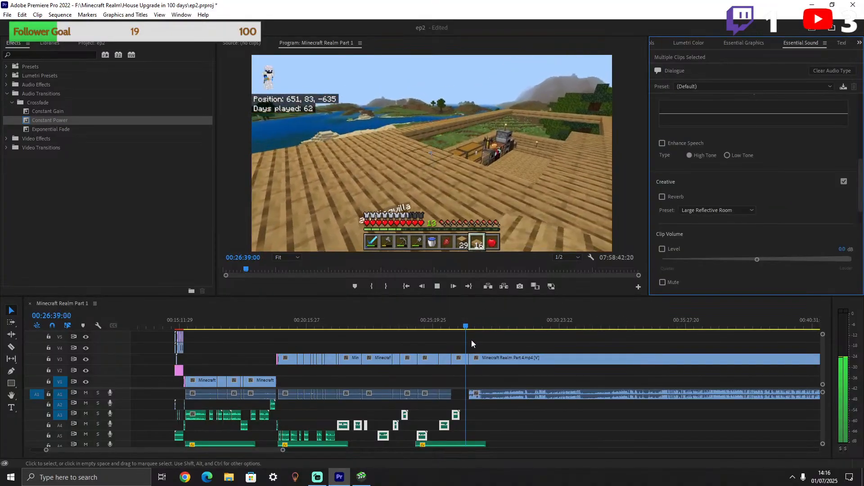
Scan the Part 4 footage after the 00:26:46 cut and split it at 00:29:08:30.
{"action": "left_click", "coordinate": [473, 327]}
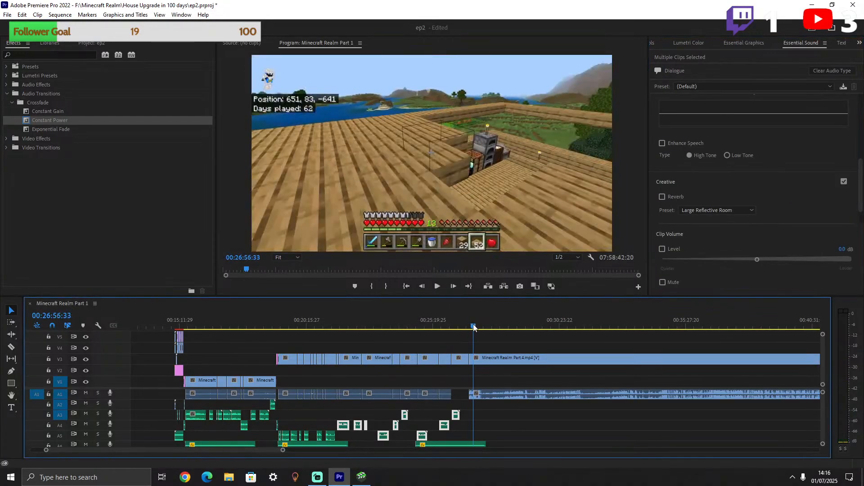
{"action": "left_click_drag", "start_coordinate": [473, 327], "coordinate": [485, 327]}
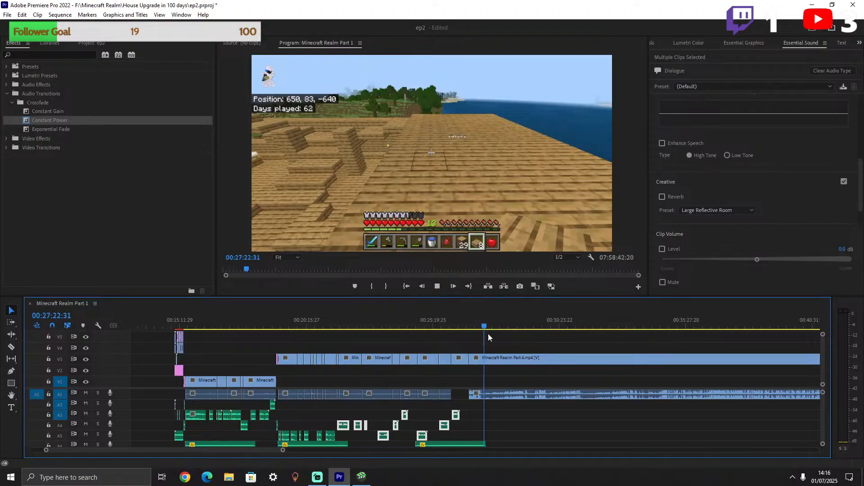
{"action": "key", "text": "space"}
{"action": "scroll", "coordinate": [501, 398], "scroll_direction": "down", "scroll_amount": 3}
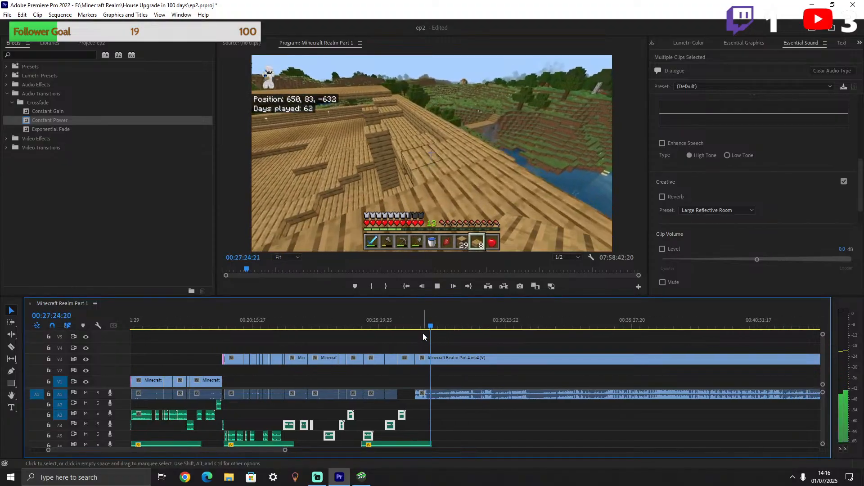
{"action": "left_click", "coordinate": [423, 327]}
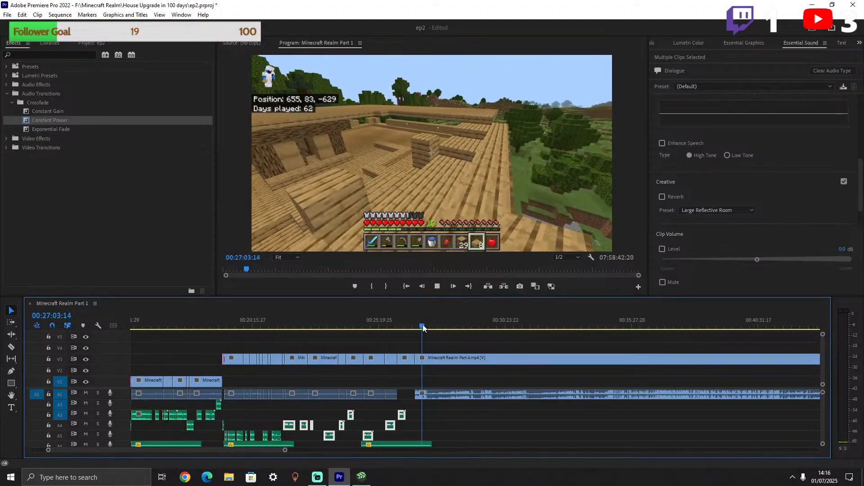
{"action": "key", "text": "space"}
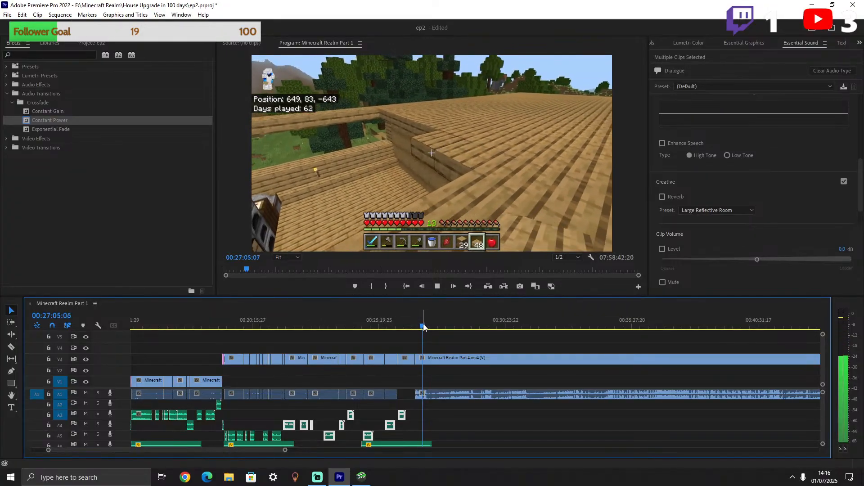
{"action": "left_click_drag", "start_coordinate": [423, 328], "coordinate": [475, 329]}
{"action": "left_click", "coordinate": [11, 346]}
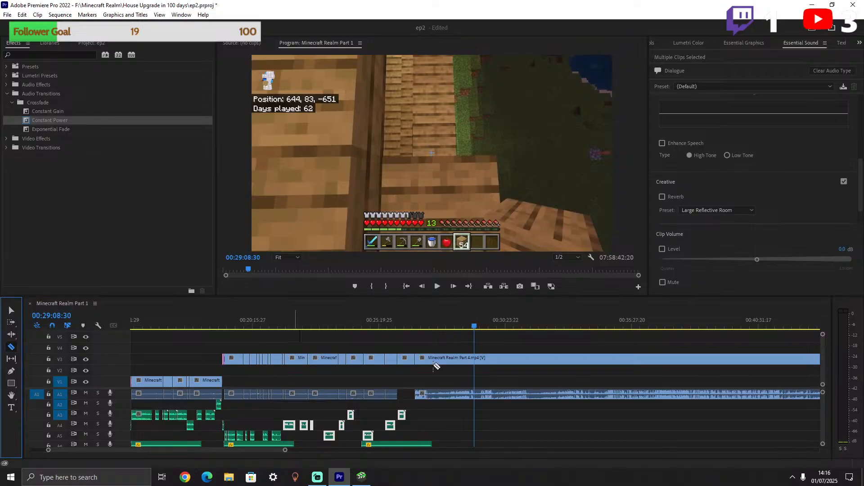
{"action": "left_click", "coordinate": [476, 394]}
Delete the Part 4 piece between the 00:26:46 and 00:29:08 cuts and move the remaining footage back to close the gap.
{"action": "left_click", "coordinate": [11, 310]}
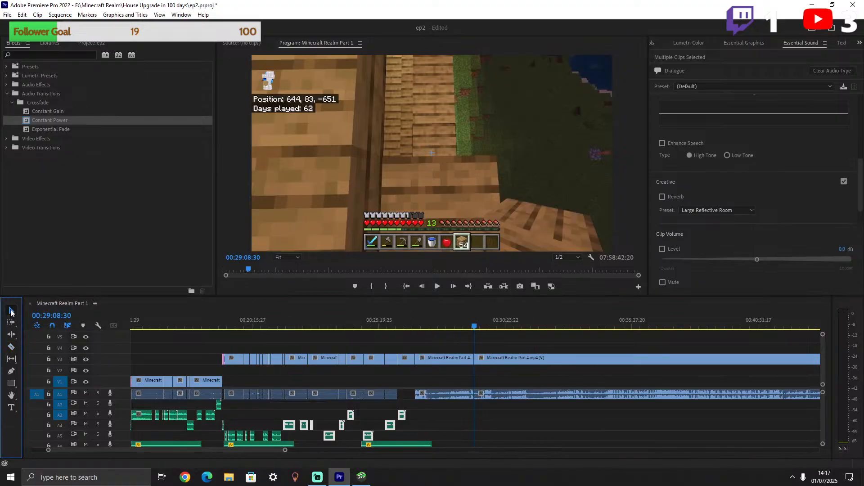
{"action": "left_click", "coordinate": [440, 393]}
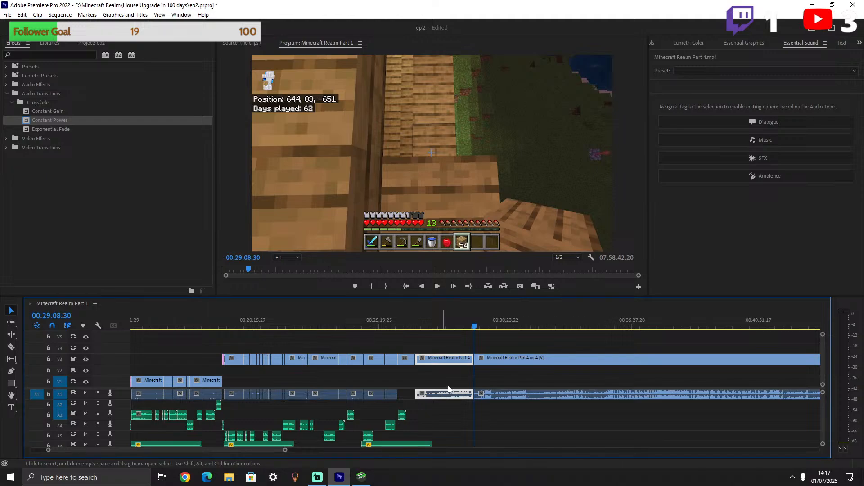
{"action": "left_click_drag", "start_coordinate": [503, 361], "coordinate": [444, 357]}
Return the playhead to the join at 00:26:46:03 and record a voice-over on track A3 until about 00:27:07.
{"action": "left_click", "coordinate": [415, 321]}
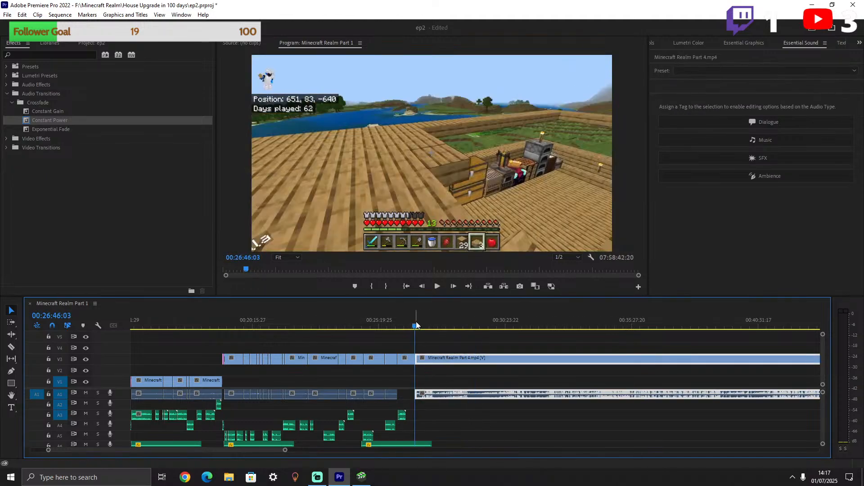
{"action": "left_click", "coordinate": [110, 415]}
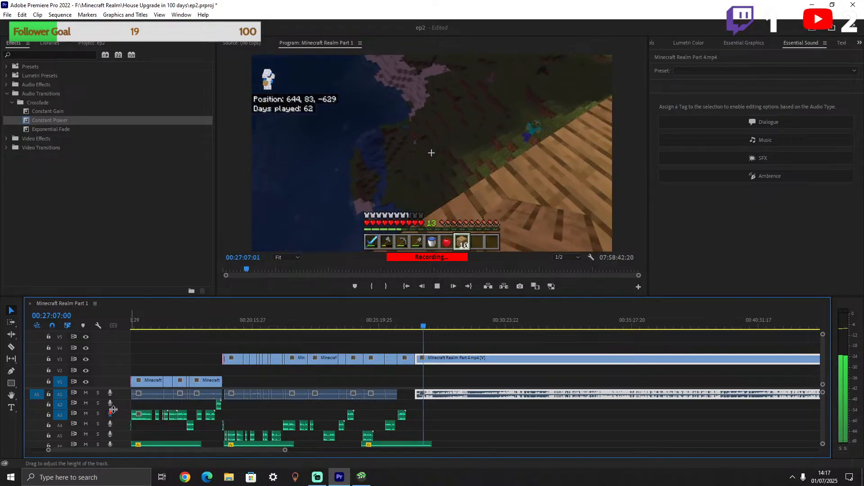
{"action": "key", "text": "space"}
Play on through the Part 4 footage to review it, and split it on V3 at 00:27:25:27.
{"action": "key", "text": "space"}
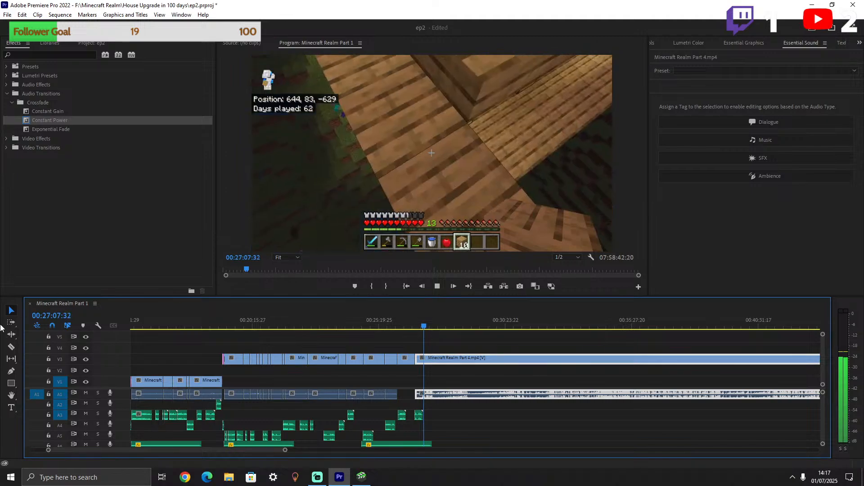
{"action": "left_click", "coordinate": [11, 347]}
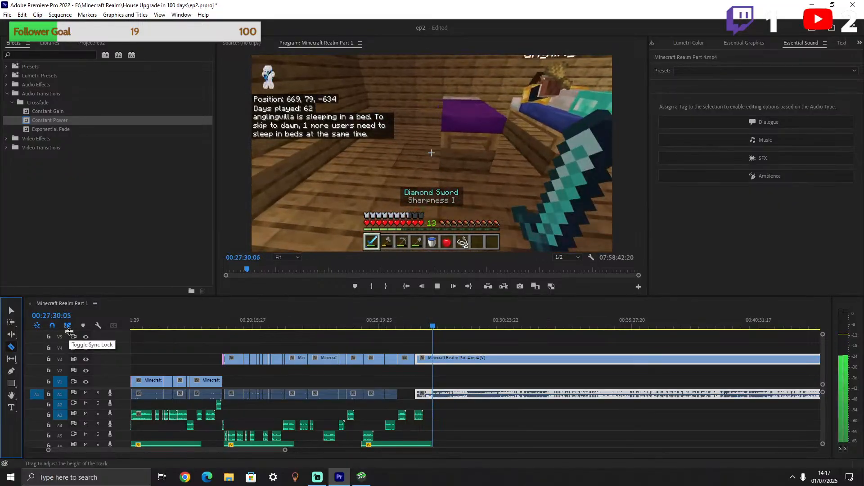
{"action": "key", "text": "space"}
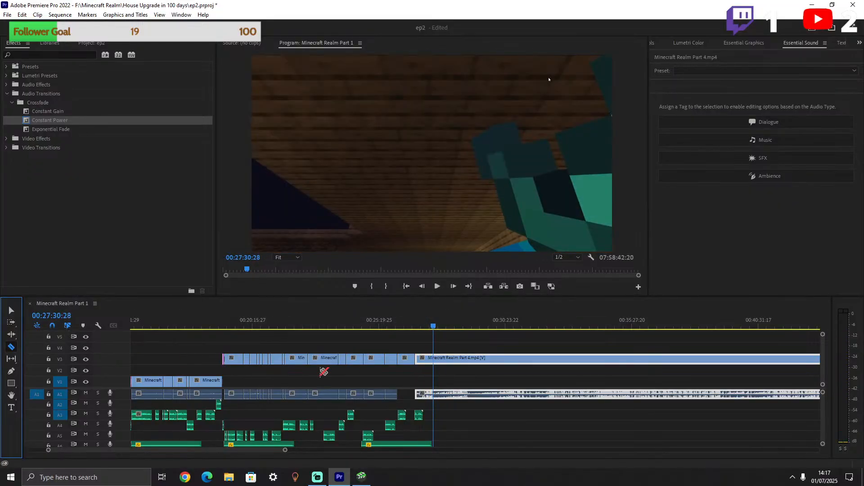
{"action": "left_click", "coordinate": [435, 326]}
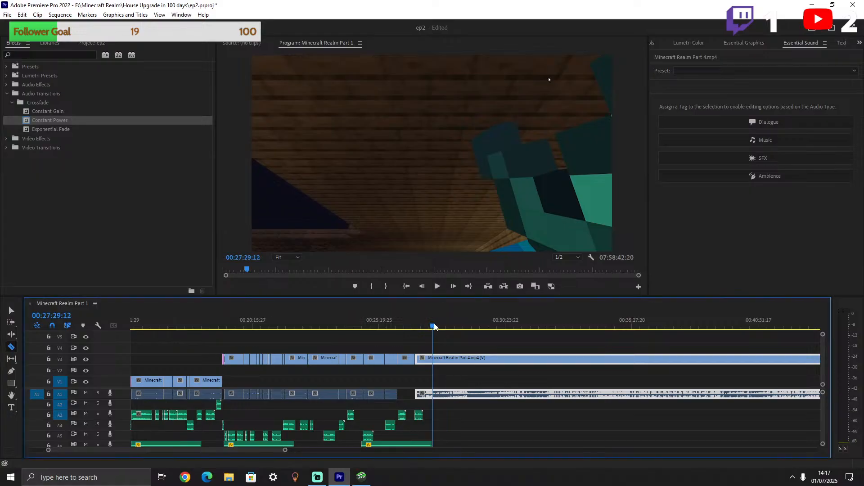
{"action": "left_click", "coordinate": [433, 325]}
{"action": "key", "text": "space"}
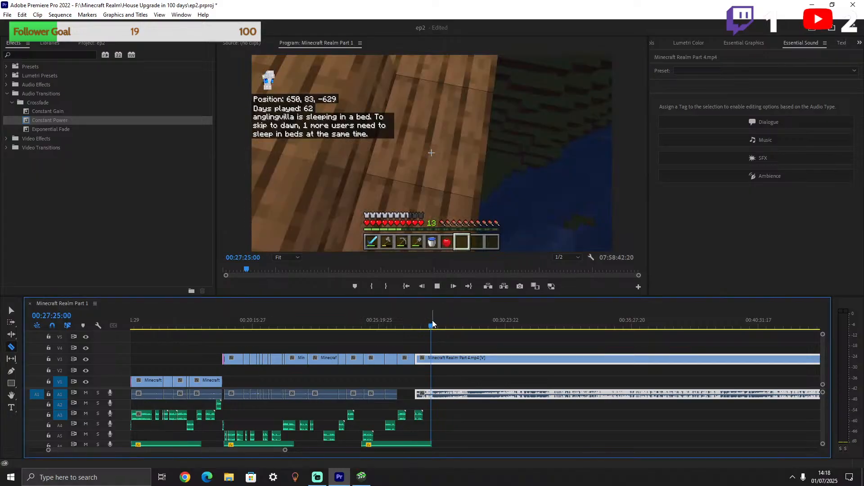
{"action": "key", "text": "space"}
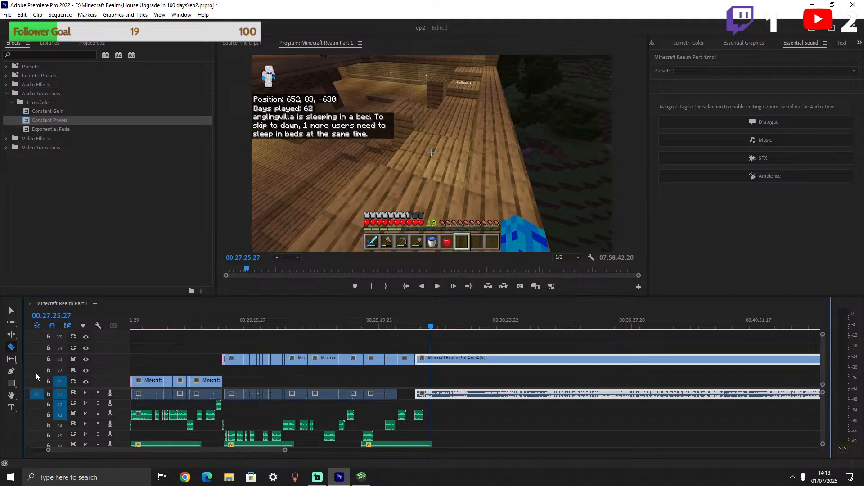
{"action": "left_click", "coordinate": [434, 358]}
Unlink the short Part 4 piece before the 00:27:25 cut, delete its A1 game audio and save the project.
{"action": "left_click", "coordinate": [11, 310]}
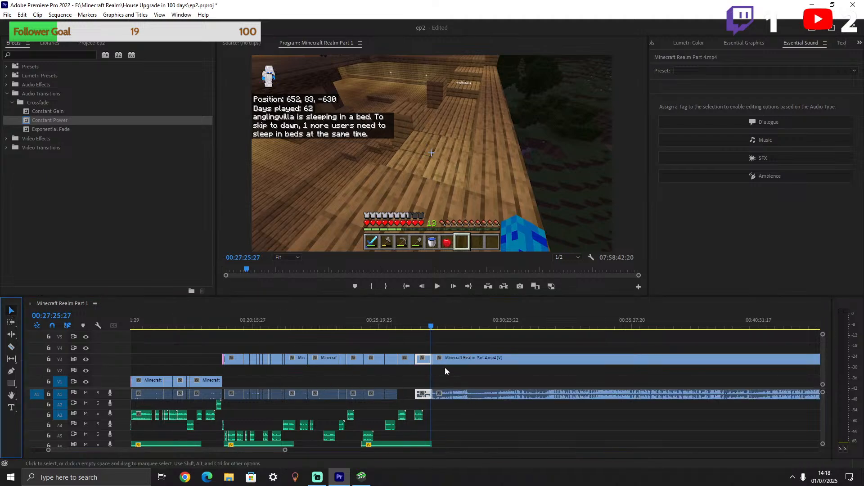
{"action": "left_click", "coordinate": [422, 358]}
{"action": "right_click", "coordinate": [424, 396]}
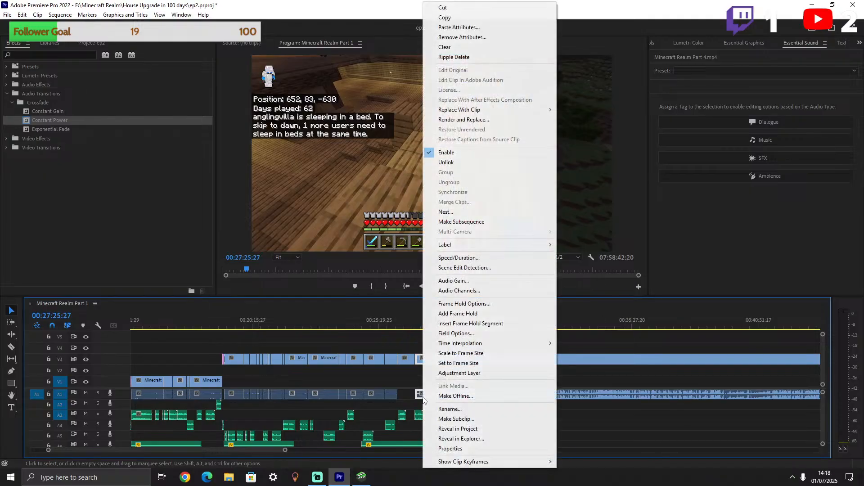
{"action": "left_click", "coordinate": [462, 166]}
{"action": "left_click", "coordinate": [426, 395]}
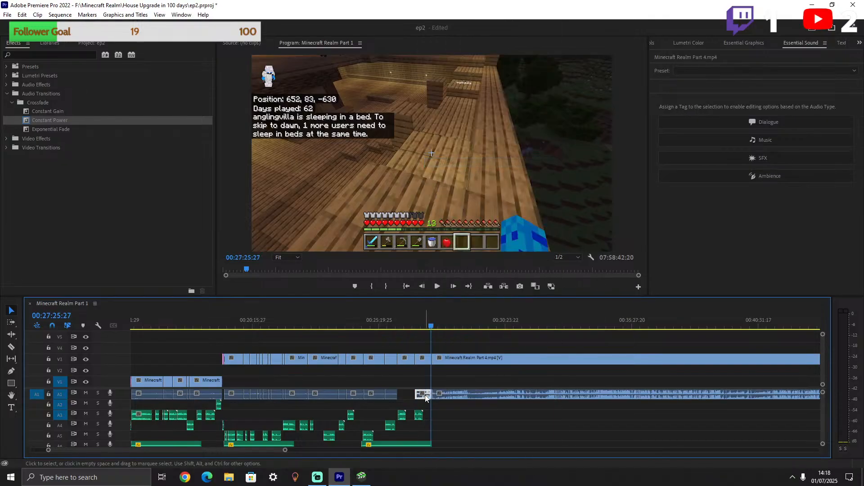
{"action": "key", "text": "Delete"}
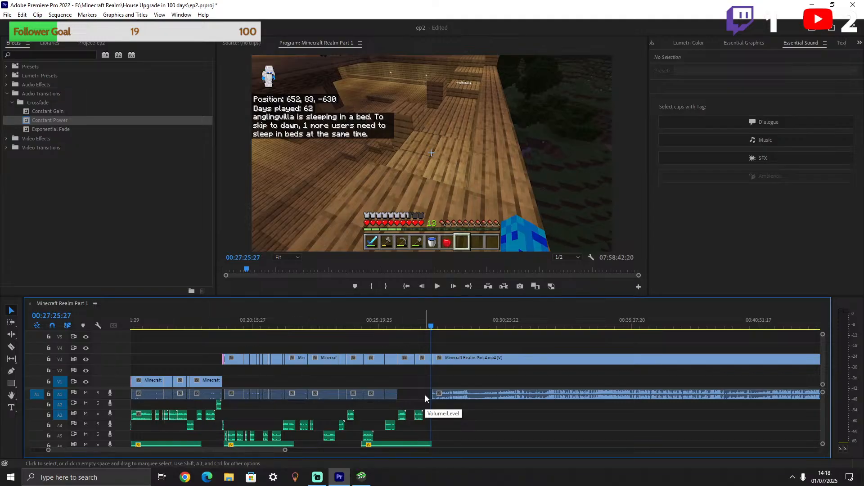
{"action": "key", "text": "ctrl+s"}
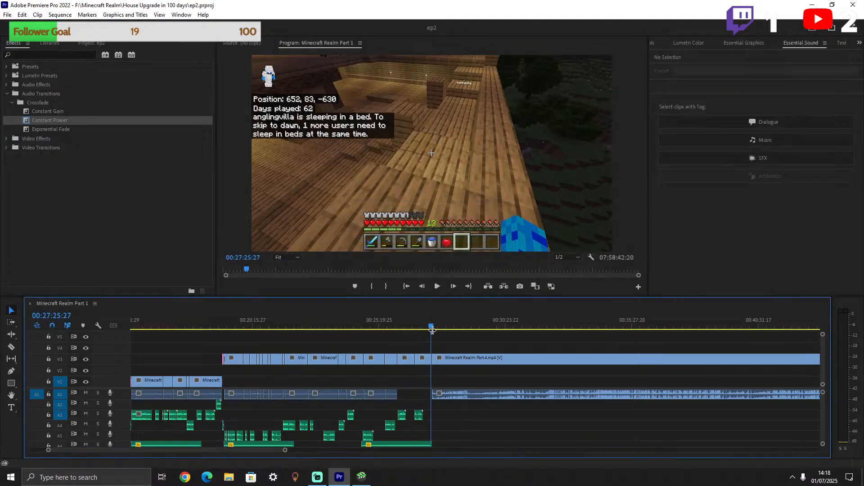
Look through the Part 4 footage after the 00:27:25 cut and split it at 00:28:04:16.
{"action": "left_click_drag", "start_coordinate": [432, 332], "coordinate": [449, 326]}
{"action": "key", "text": "space"}
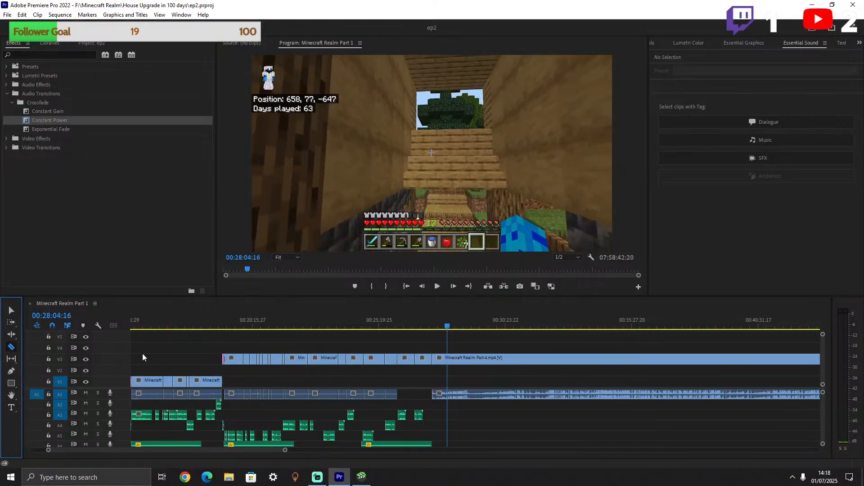
{"action": "left_click", "coordinate": [12, 347]}
{"action": "left_click", "coordinate": [448, 358]}
Delete the Part 4 piece between the 00:27:25 and 00:28:04 cuts and move the remaining footage back against the preceding clip.
{"action": "left_click", "coordinate": [11, 311]}
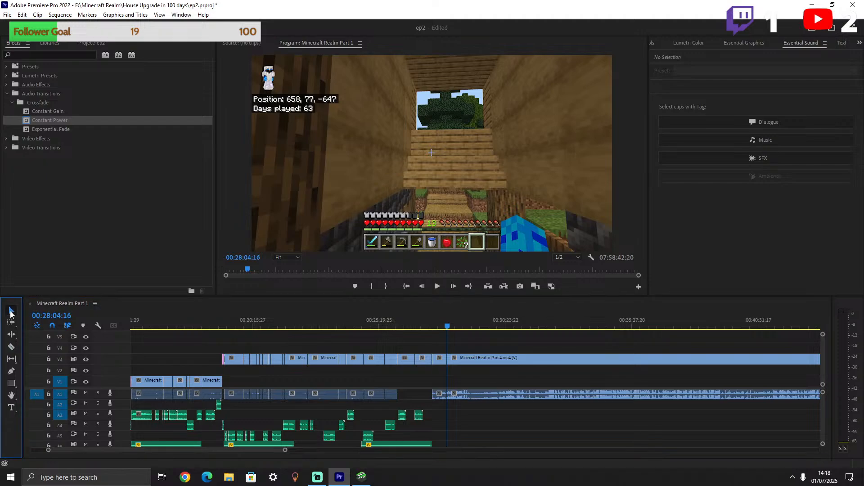
{"action": "left_click", "coordinate": [441, 360]}
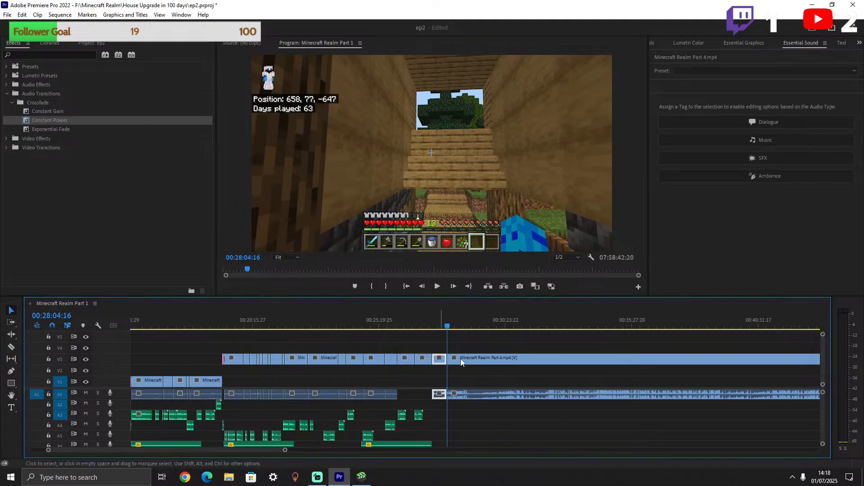
{"action": "key", "text": "Delete"}
{"action": "left_click_drag", "start_coordinate": [472, 359], "coordinate": [458, 360]}
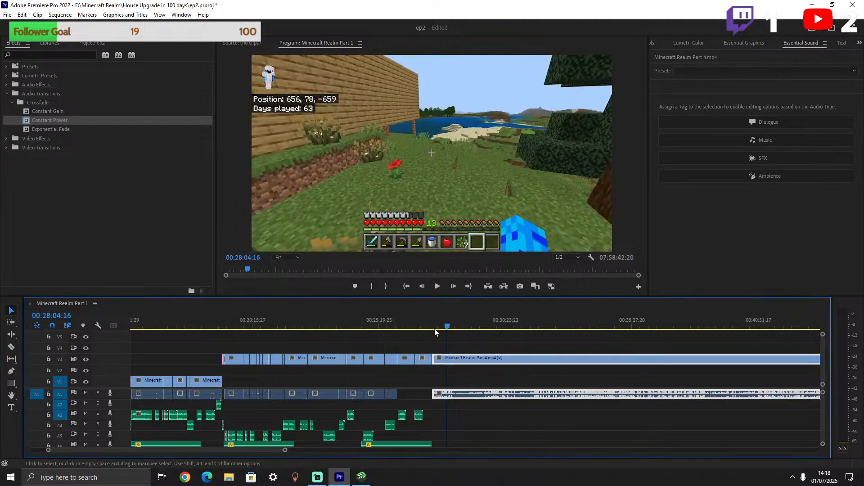
Place the playhead at 00:27:25:00 and record a voice-over on track A3 until about 00:27:42.
{"action": "left_click", "coordinate": [431, 328]}
{"action": "left_click_drag", "start_coordinate": [431, 329], "coordinate": [432, 330]}
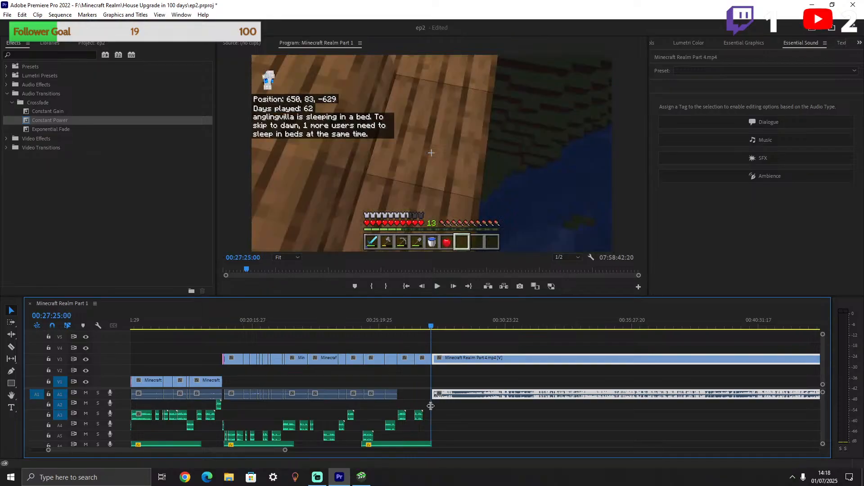
{"action": "left_click", "coordinate": [109, 414]}
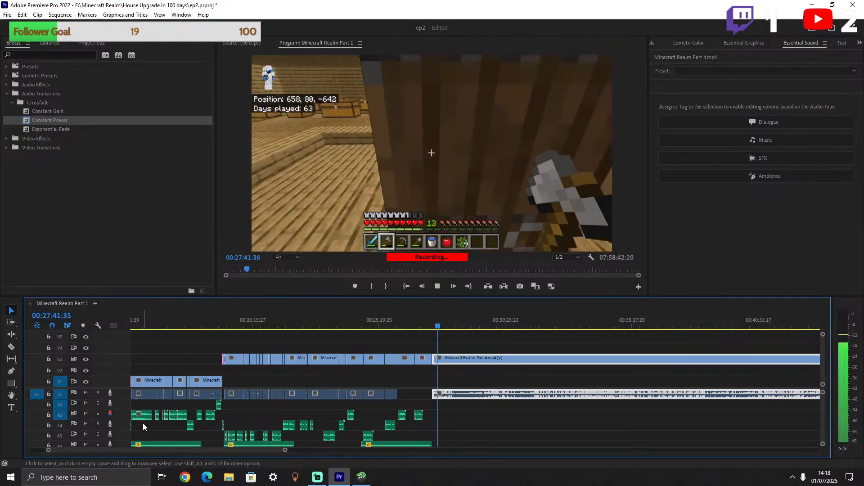
{"action": "key", "text": "space"}
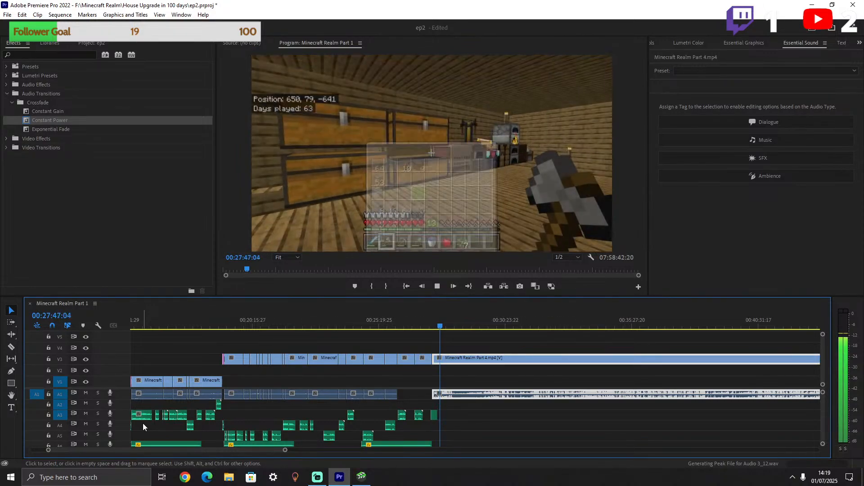
Review the Part 4 footage following the newest voice-over and split it at 00:27:43:14.
{"action": "key", "text": "space"}
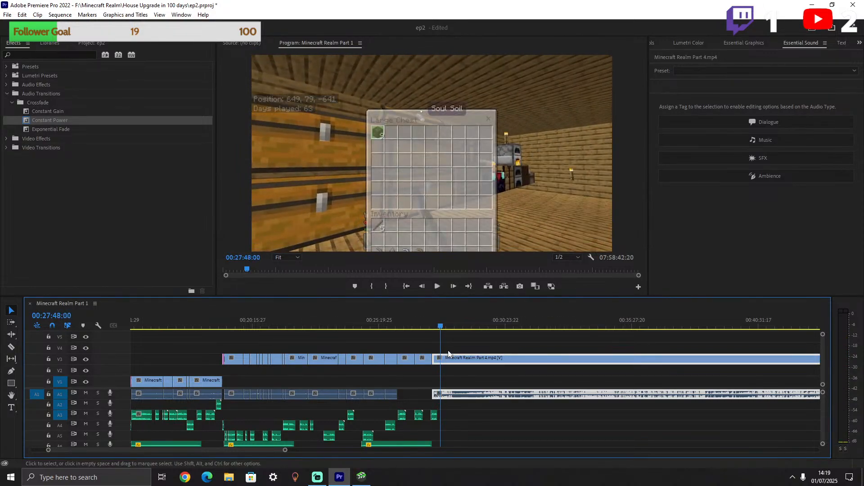
{"action": "key", "text": "space"}
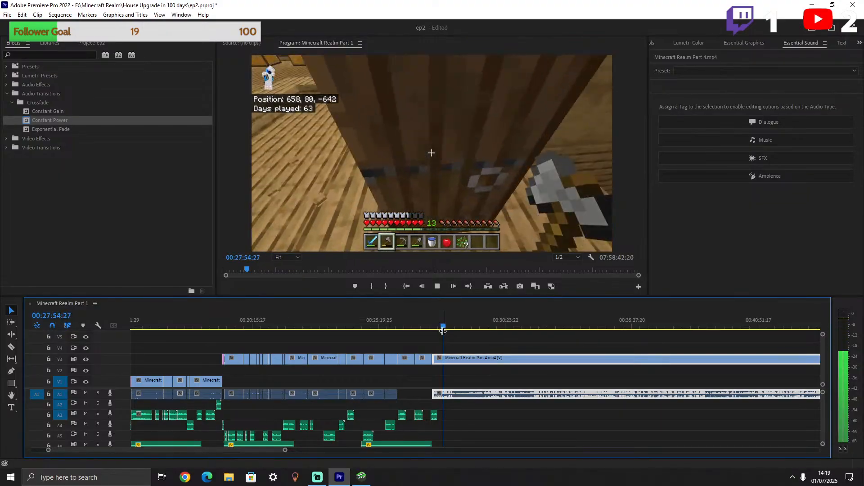
{"action": "key", "text": "space"}
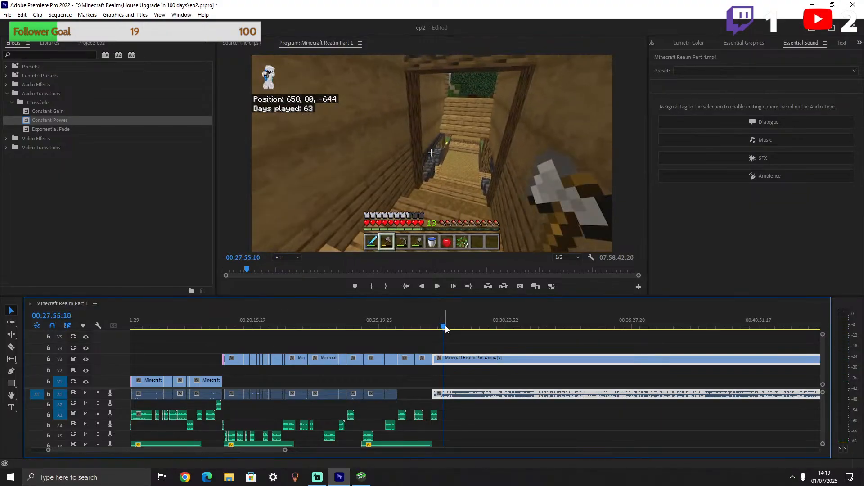
{"action": "left_click", "coordinate": [10, 348]}
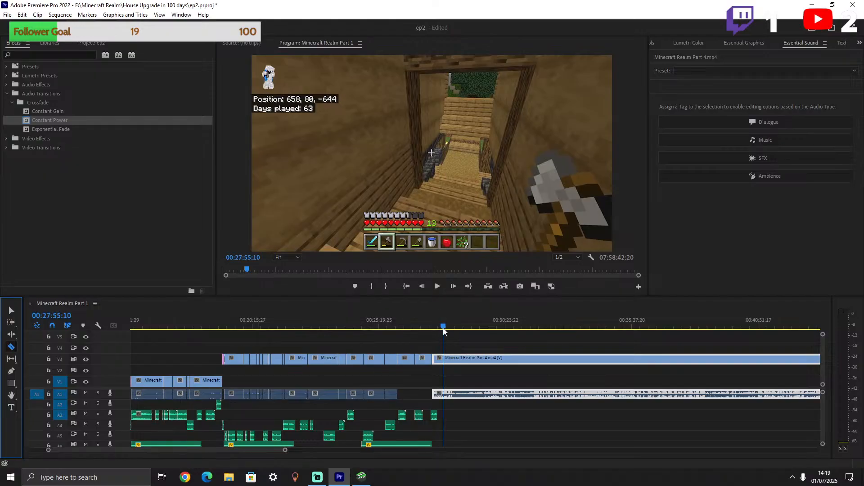
{"action": "left_click_drag", "start_coordinate": [443, 329], "coordinate": [438, 329]}
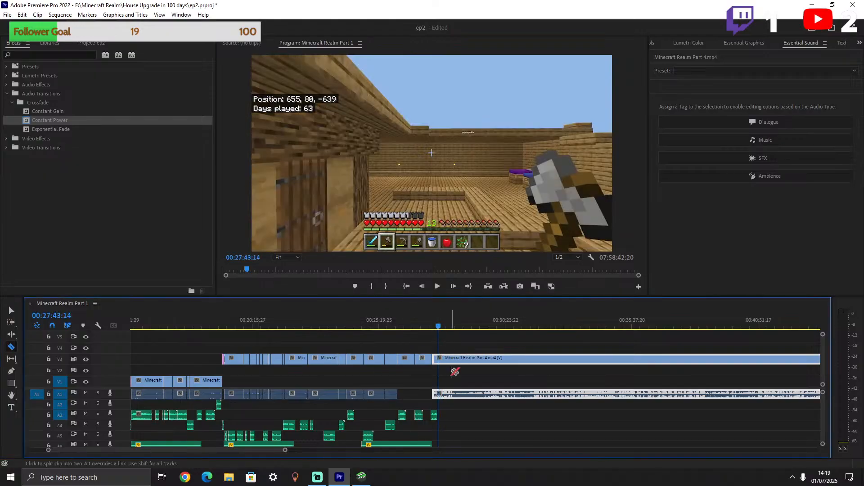
{"action": "left_click", "coordinate": [443, 357]}
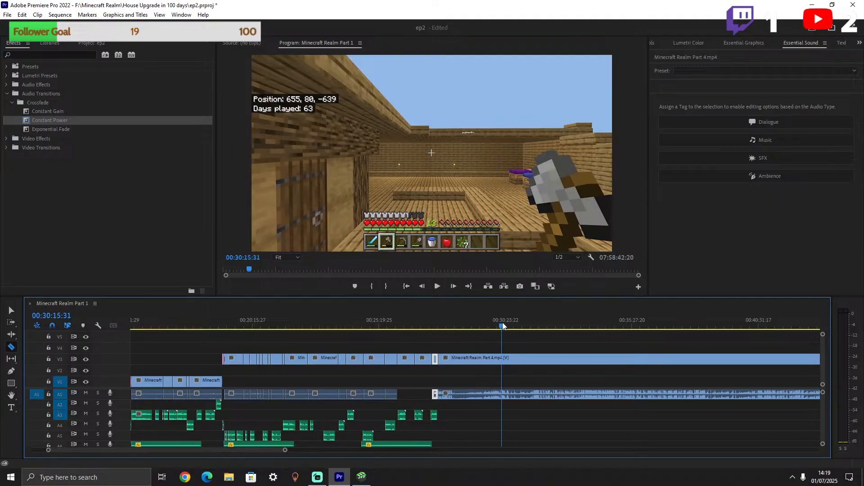
Unlink the short Part 4 piece before the 00:27:43 cut and delete its A1 game audio.
{"action": "left_click_drag", "start_coordinate": [503, 326], "coordinate": [601, 328]}
{"action": "key", "text": "v"}
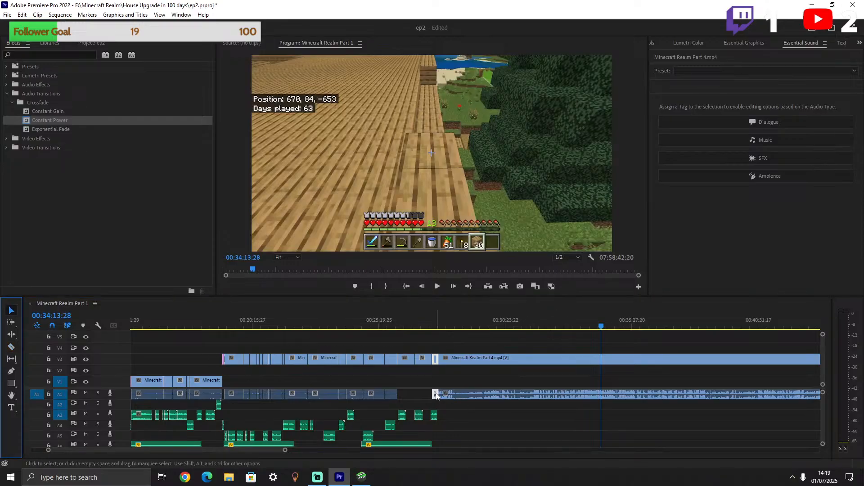
{"action": "right_click", "coordinate": [436, 396]}
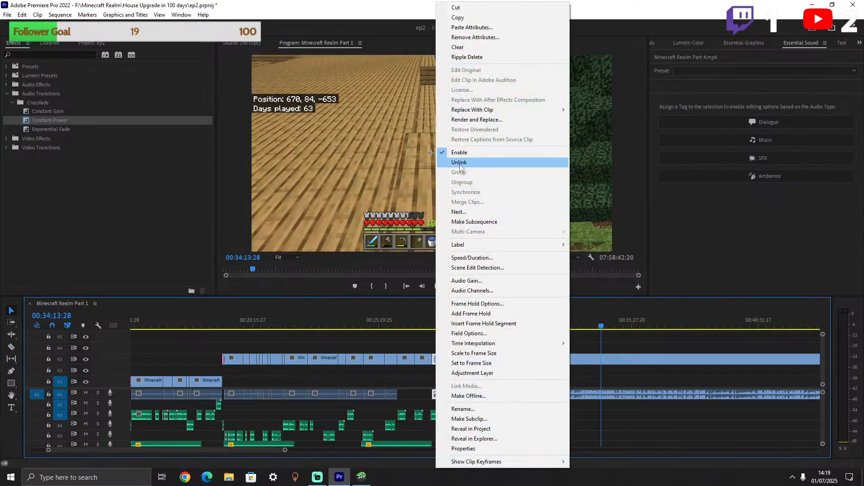
{"action": "left_click", "coordinate": [460, 163]}
{"action": "left_click", "coordinate": [437, 396]}
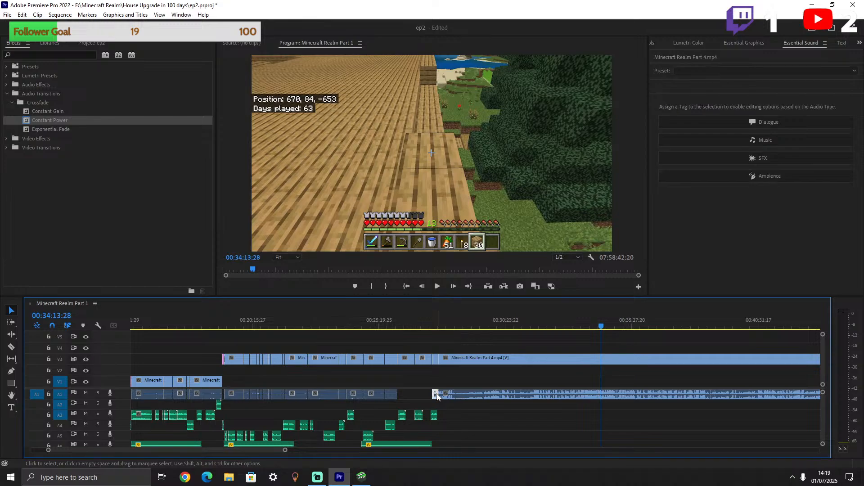
{"action": "left_click", "coordinate": [435, 394]}
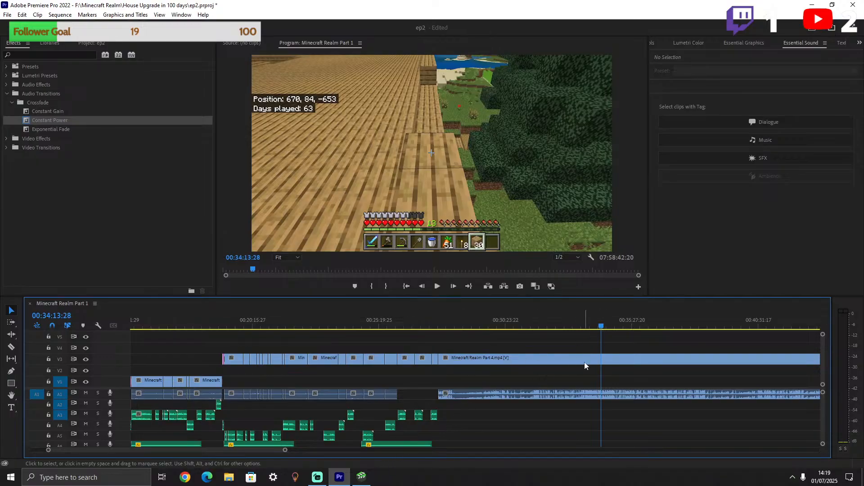
Look through the Part 4 footage after the 00:27:43 cut and split it at 00:40:59:15.
{"action": "scroll", "coordinate": [537, 385], "scroll_direction": "down", "scroll_amount": 2}
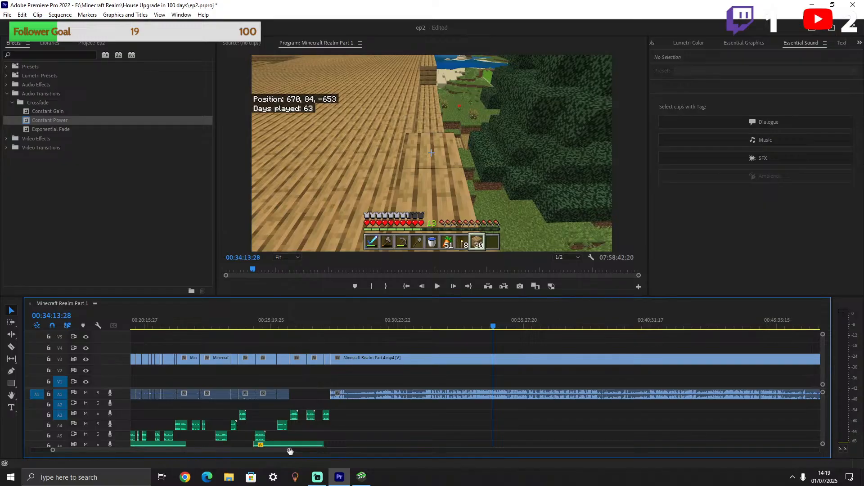
{"action": "left_click_drag", "start_coordinate": [290, 450], "coordinate": [405, 449]}
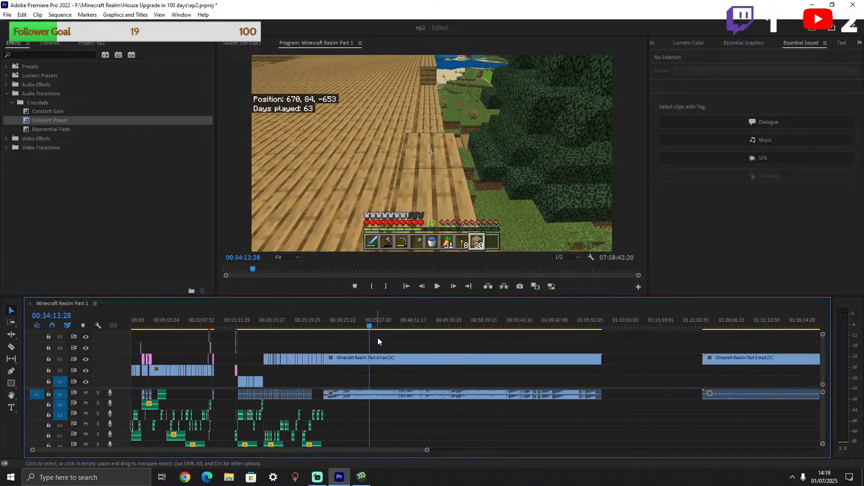
{"action": "left_click_drag", "start_coordinate": [369, 327], "coordinate": [417, 325]}
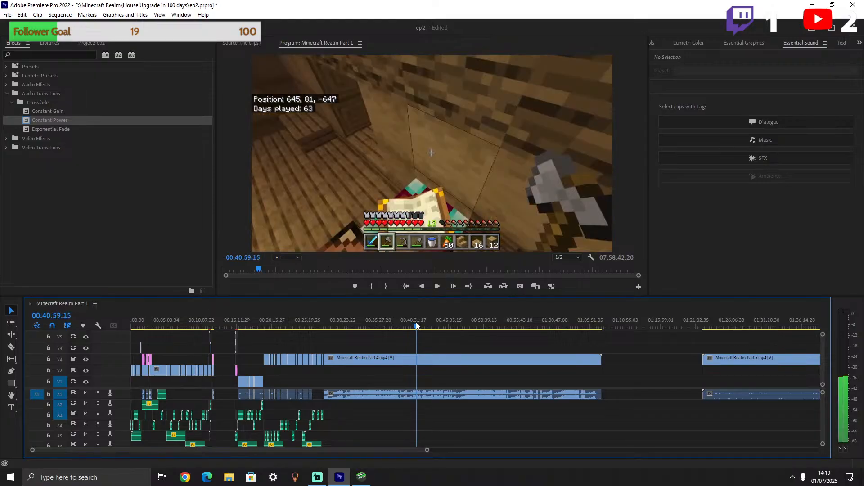
{"action": "key", "text": "c"}
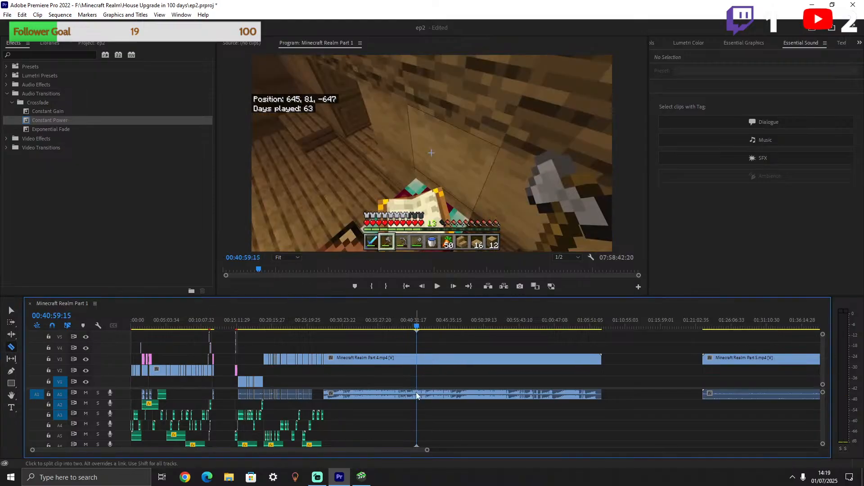
{"action": "left_click", "coordinate": [416, 392]}
Delete the Part 4 piece between the 00:27:43 and 00:40:59 cuts and move the remaining footage back against the preceding clip.
{"action": "key", "text": "v"}
{"action": "left_click", "coordinate": [387, 356]}
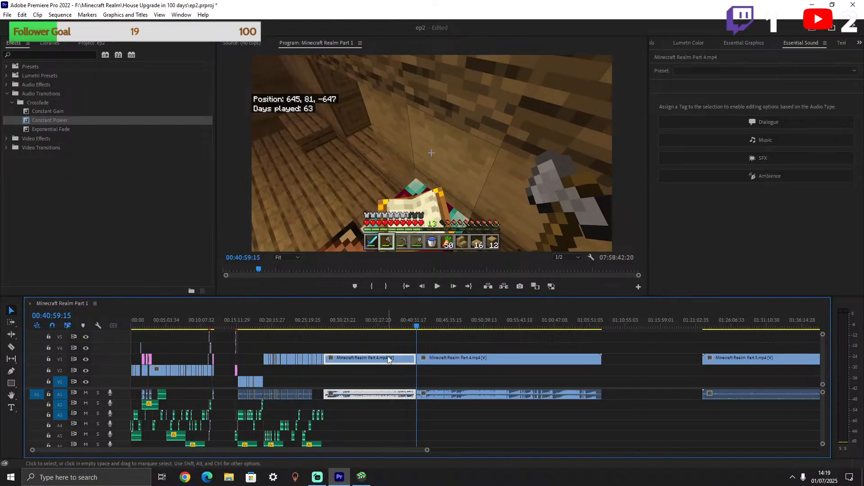
{"action": "key", "text": "Delete"}
{"action": "left_click_drag", "start_coordinate": [435, 356], "coordinate": [345, 363]}
Place the playhead at 00:27:41:20 and record a voice-over on track A3 until about 00:28:02.
{"action": "left_click", "coordinate": [325, 321]}
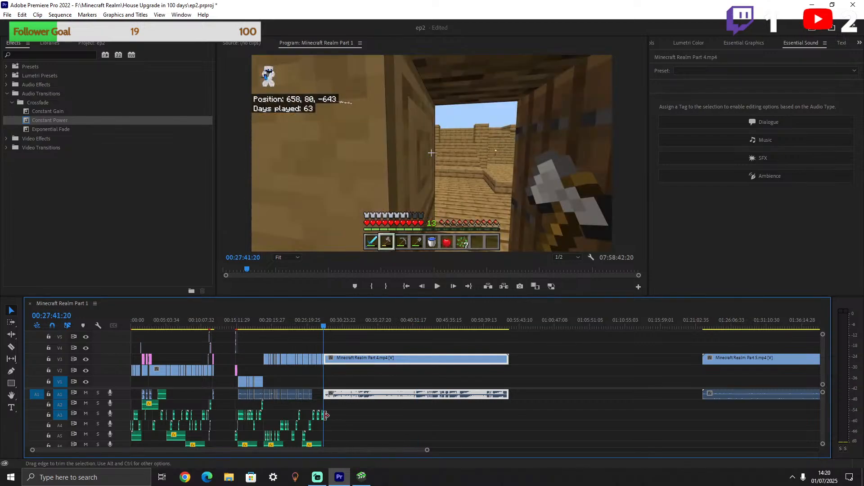
{"action": "left_click", "coordinate": [110, 416]}
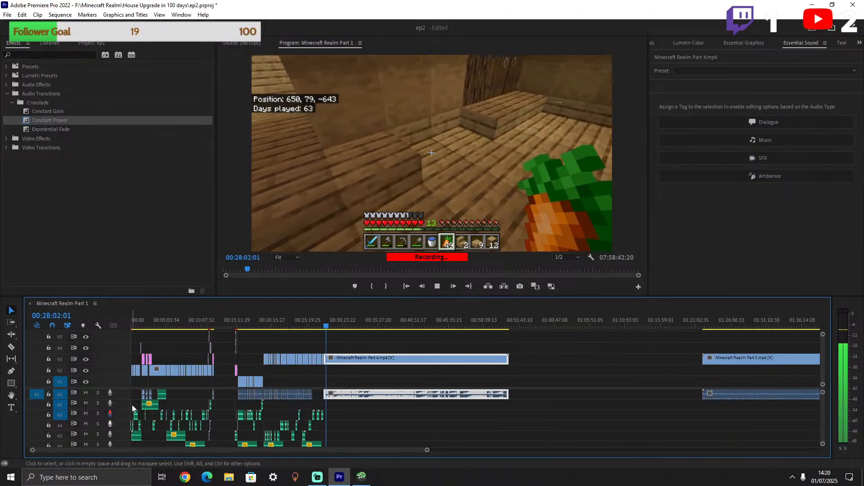
Play on past the recorded voice-over and split the Part 4 clip at 00:28:08:18.
{"action": "left_click", "coordinate": [11, 347]}
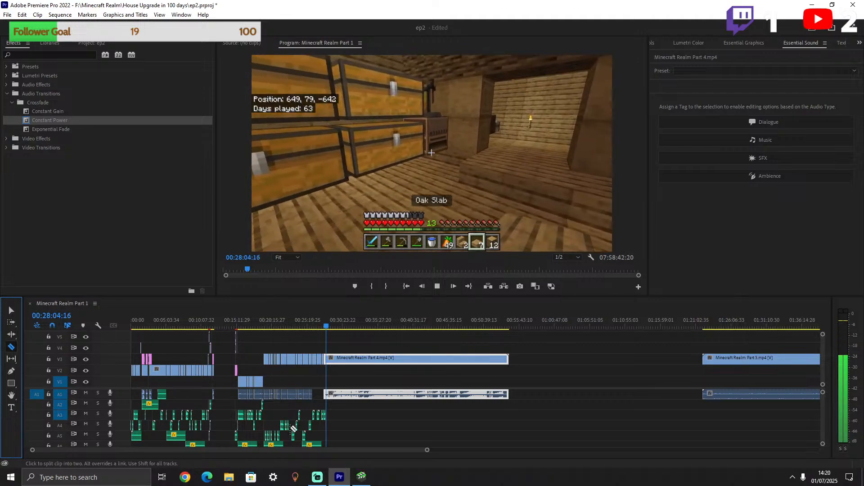
{"action": "left_click_drag", "start_coordinate": [428, 449], "coordinate": [336, 448]}
{"action": "key", "text": "space"}
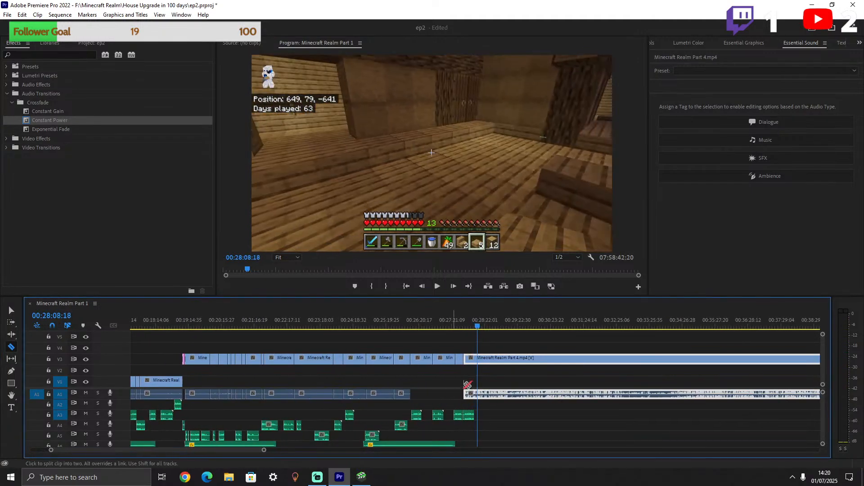
{"action": "left_click", "coordinate": [477, 360]}
Unlink the short Part 4 piece before the 00:28:08 cut and delete its A1 game audio.
{"action": "left_click", "coordinate": [9, 311]}
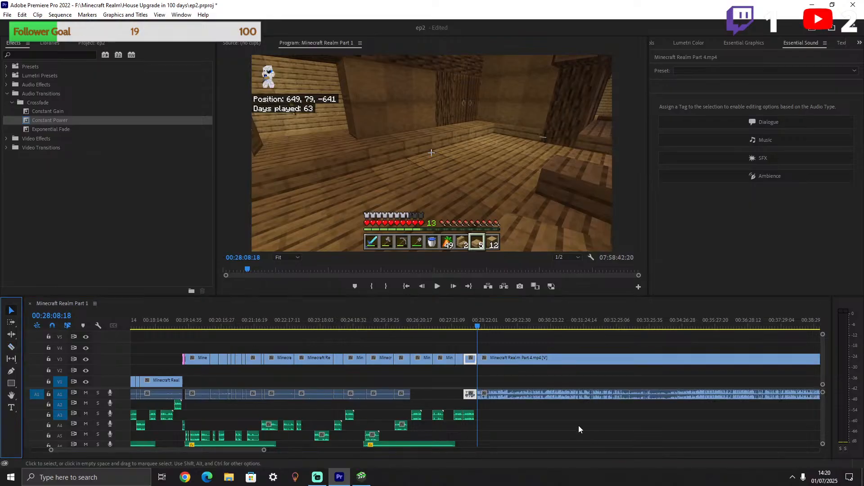
{"action": "right_click", "coordinate": [475, 395]}
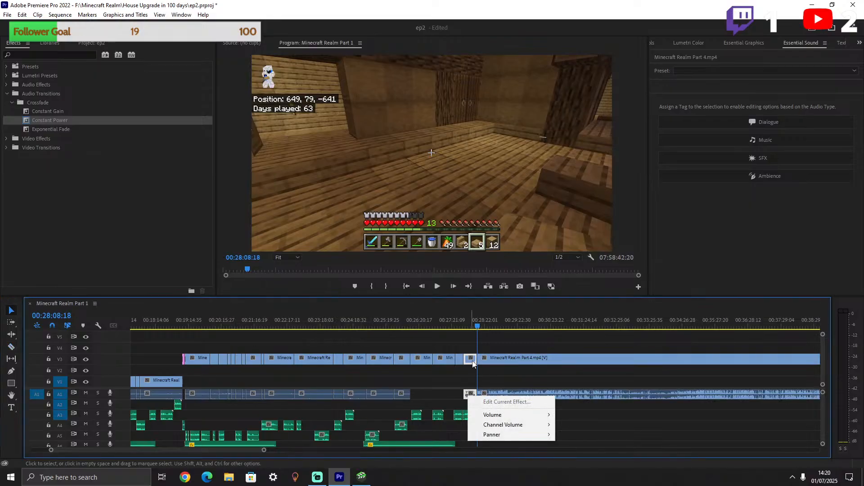
{"action": "right_click", "coordinate": [472, 360]}
{"action": "right_click", "coordinate": [469, 397]}
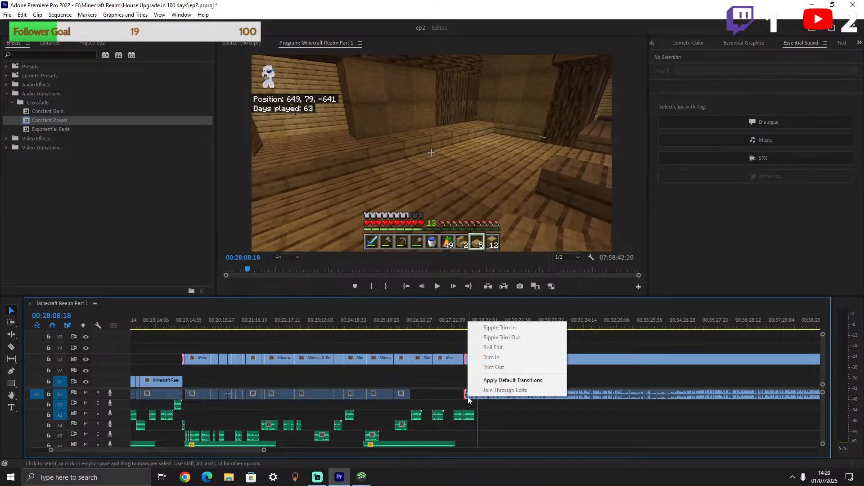
{"action": "left_click", "coordinate": [590, 392]}
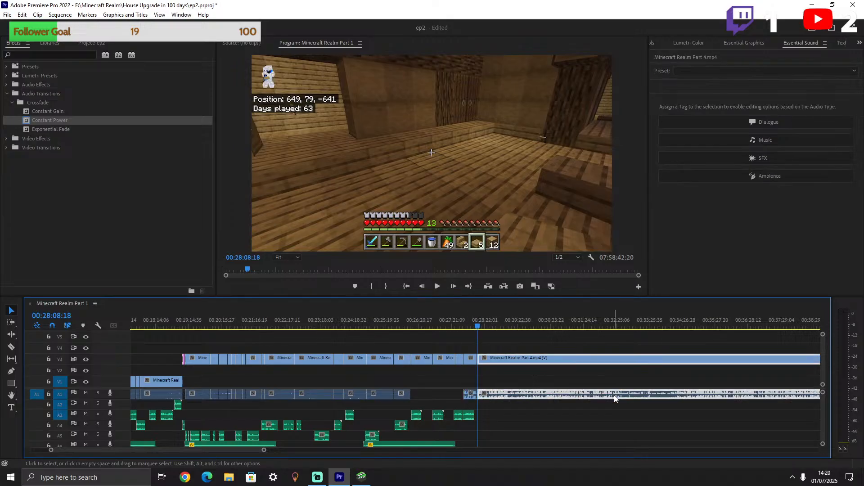
{"action": "right_click", "coordinate": [472, 402]}
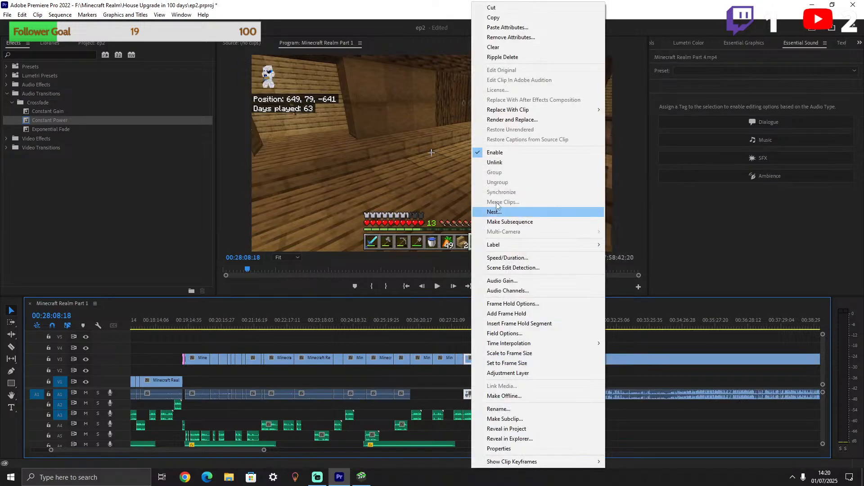
{"action": "left_click", "coordinate": [495, 163]}
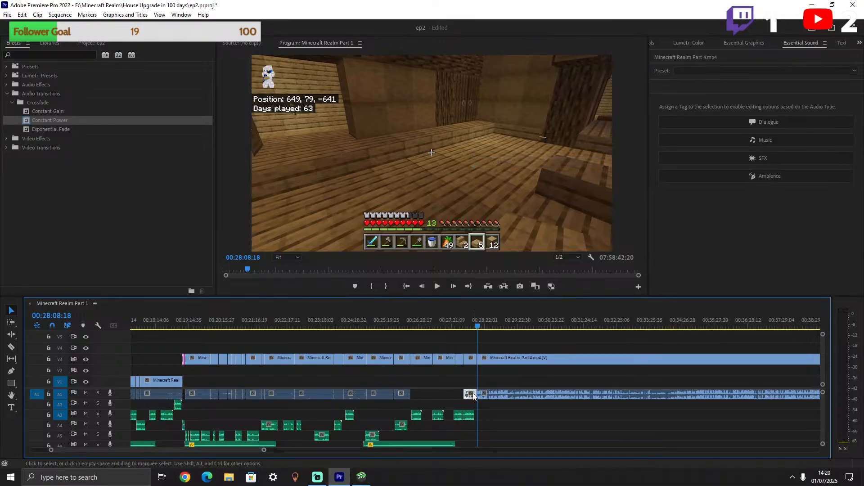
{"action": "key", "text": "Delete"}
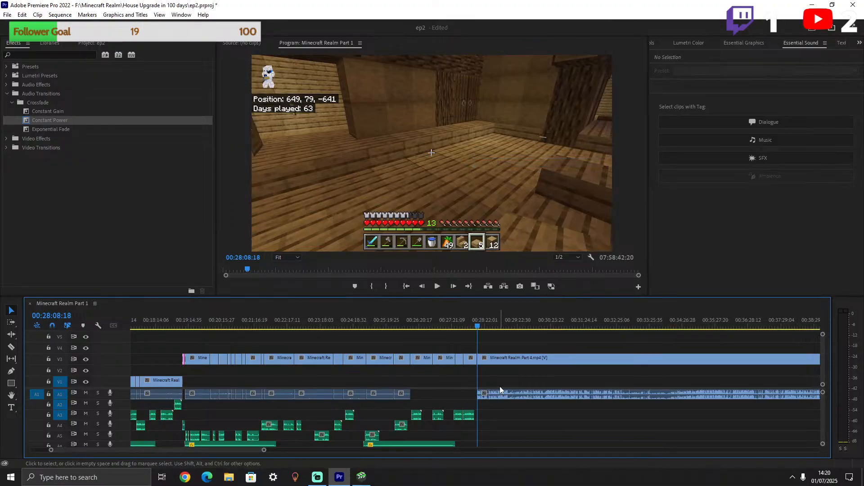
Look through the Part 4 footage after the 00:28:08 cut and split it at 00:32:24:09.
{"action": "scroll", "coordinate": [494, 395], "scroll_direction": "down", "scroll_amount": 5}
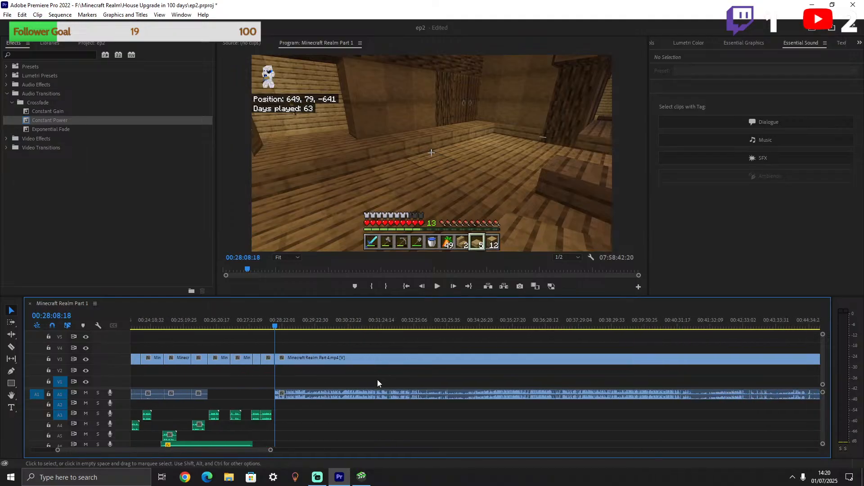
{"action": "left_click_drag", "start_coordinate": [270, 450], "coordinate": [317, 445]}
{"action": "left_click_drag", "start_coordinate": [476, 330], "coordinate": [542, 309]}
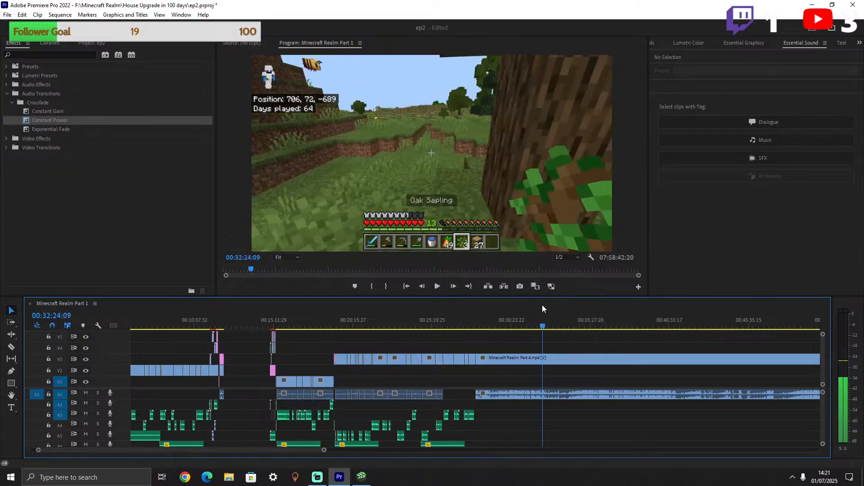
{"action": "left_click", "coordinate": [12, 347]}
{"action": "left_click", "coordinate": [544, 395]}
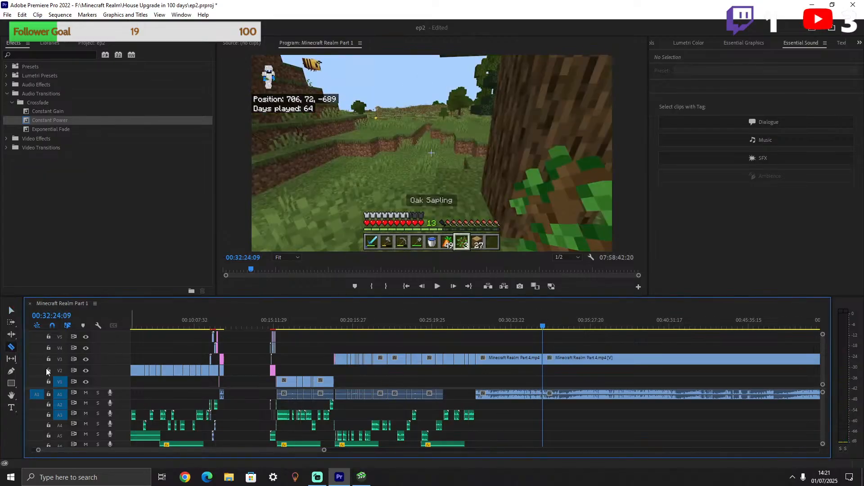
Delete the Part 4 piece between the 00:28:08 and 00:32:24 cuts and move the remaining footage back to close the gap.
{"action": "left_click", "coordinate": [11, 314]}
{"action": "left_click", "coordinate": [508, 395]}
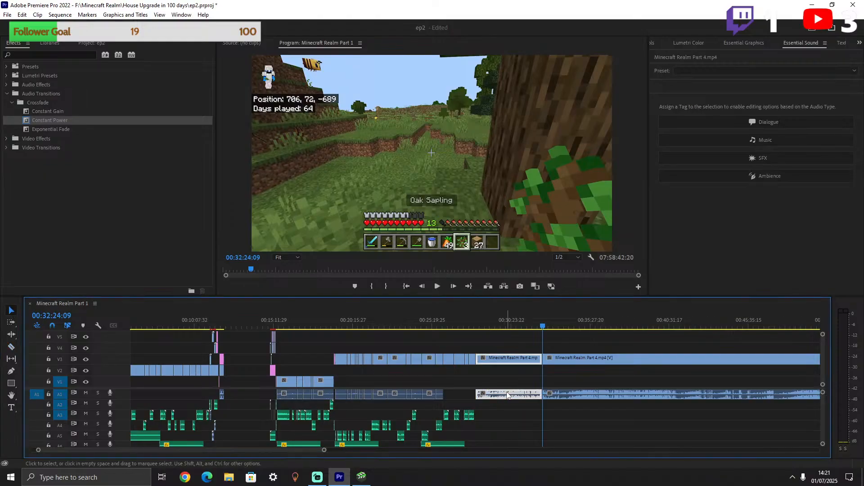
{"action": "key", "text": "Delete"}
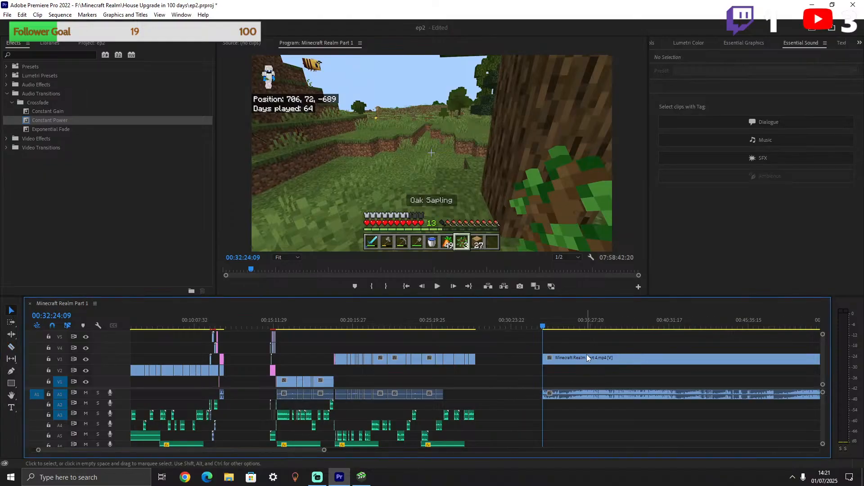
{"action": "left_click_drag", "start_coordinate": [587, 355], "coordinate": [521, 354]}
Place the playhead at 00:28:05:01 and record a voice-over on track A4 until about 00:28:42.
{"action": "left_click", "coordinate": [476, 325]}
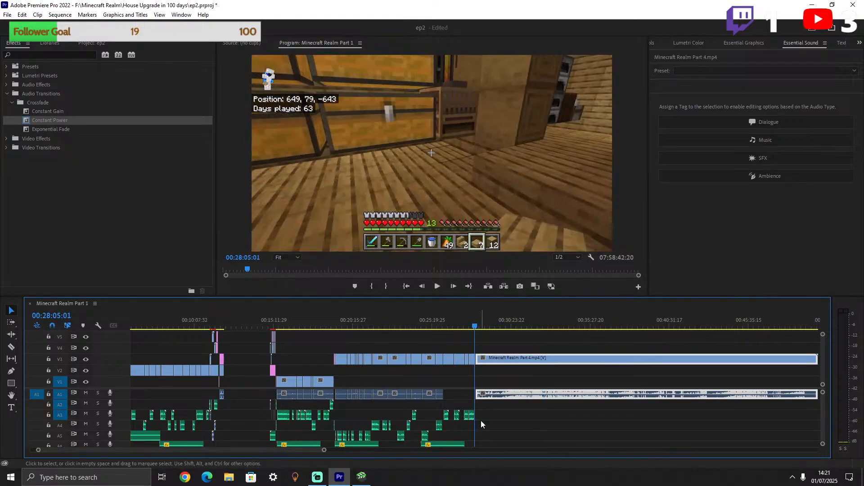
{"action": "key", "text": "space"}
{"action": "key", "text": "space"}
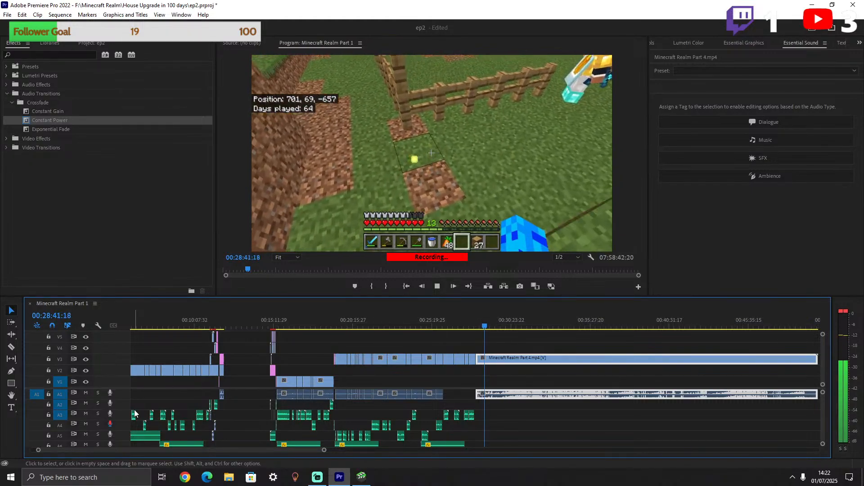
{"action": "key", "text": "space"}
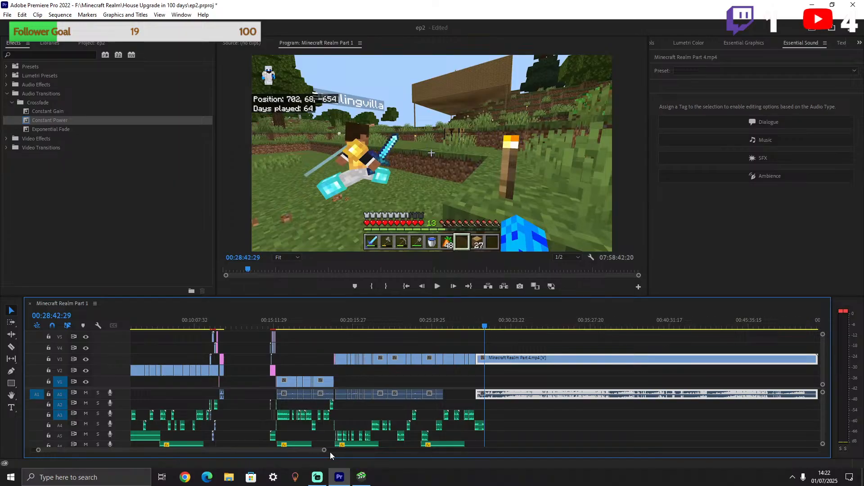
Play the start of the new A4 voice-over, split it at 00:28:08:28 and delete the piece before the cut.
{"action": "left_click", "coordinate": [480, 425]}
{"action": "left_click_drag", "start_coordinate": [324, 451], "coordinate": [235, 437]}
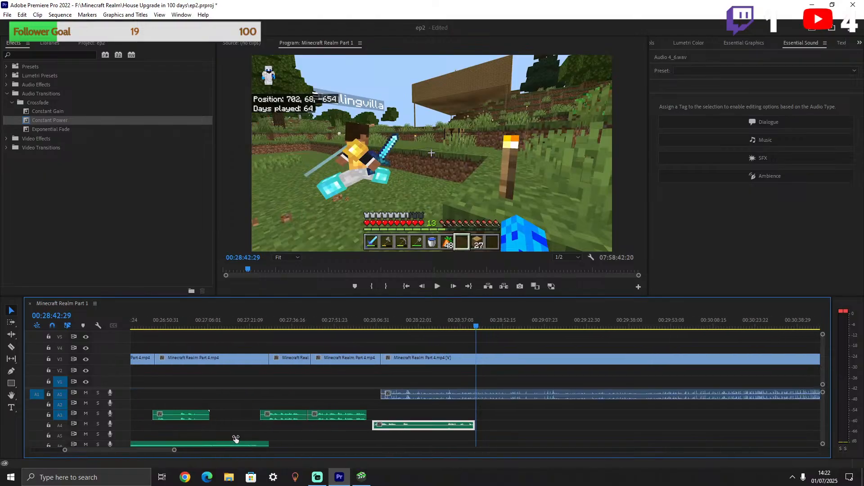
{"action": "left_click", "coordinate": [349, 320]}
{"action": "key", "text": "space"}
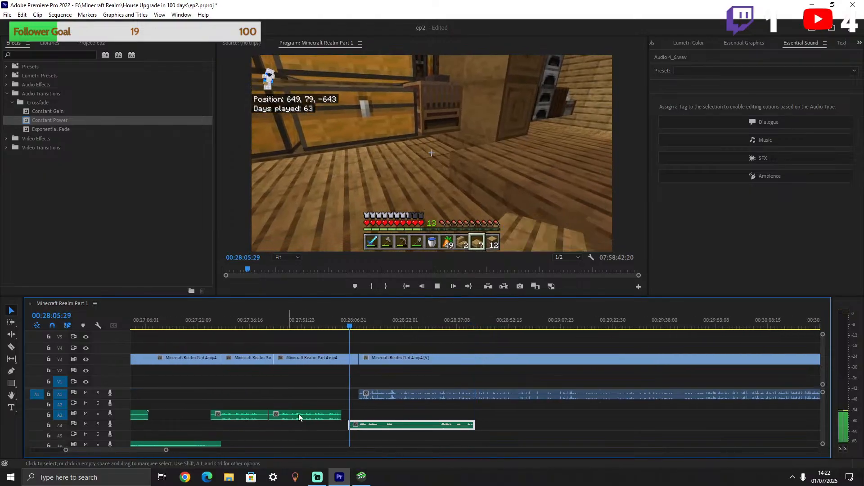
{"action": "left_click", "coordinate": [16, 347]}
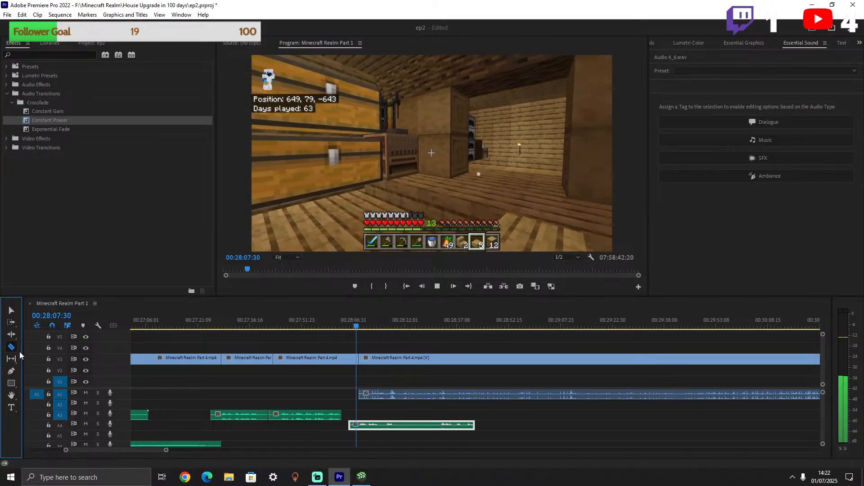
{"action": "key", "text": "space"}
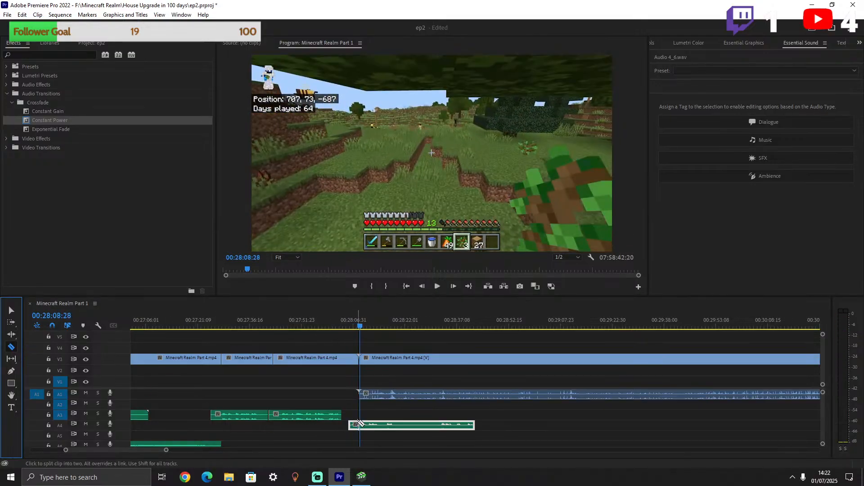
{"action": "left_click", "coordinate": [360, 425]}
{"action": "left_click", "coordinate": [12, 312]}
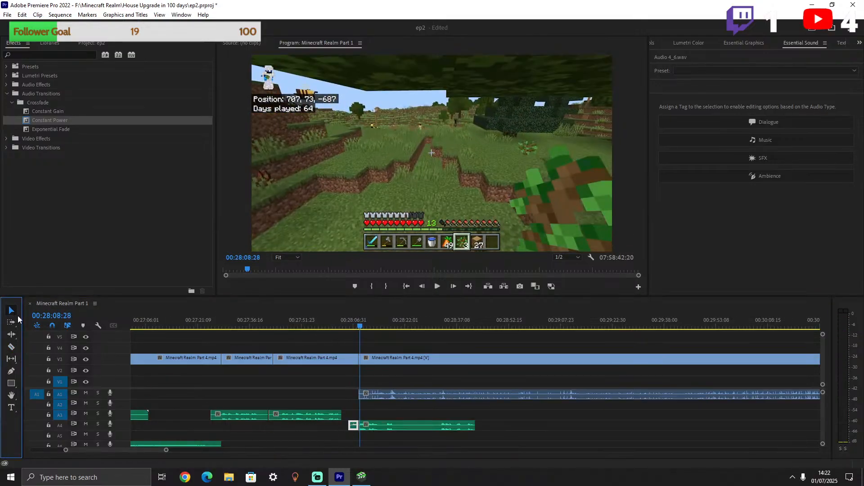
{"action": "left_click", "coordinate": [354, 425]}
{"action": "key", "text": "Delete"}
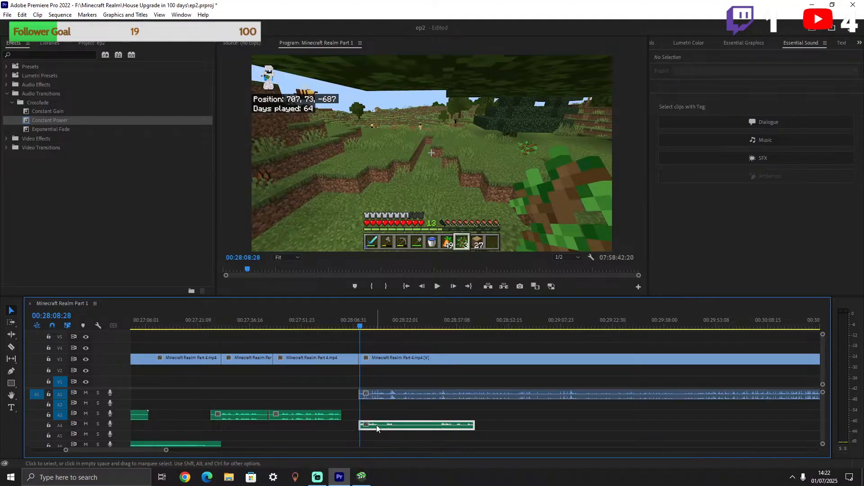
Find the end of the needed Part 4 footage past the voice-over and split the linked clip at 00:28:50:06.
{"action": "left_click", "coordinate": [378, 427]}
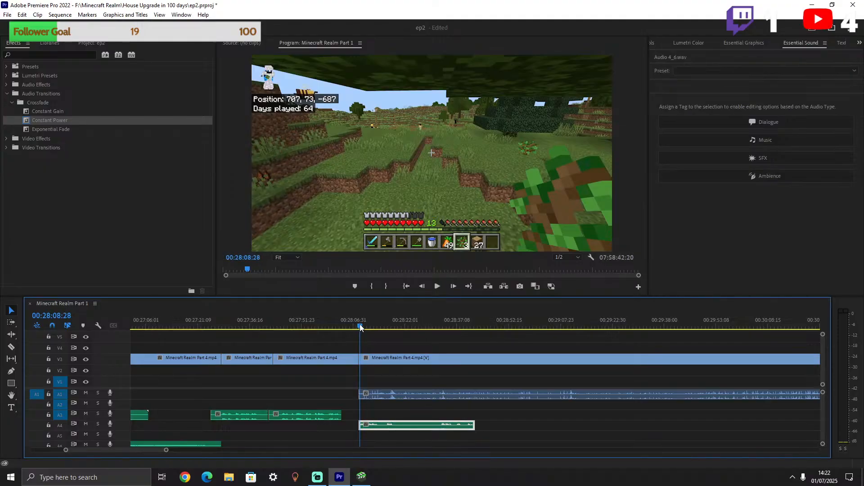
{"action": "left_click_drag", "start_coordinate": [360, 324], "coordinate": [359, 323]}
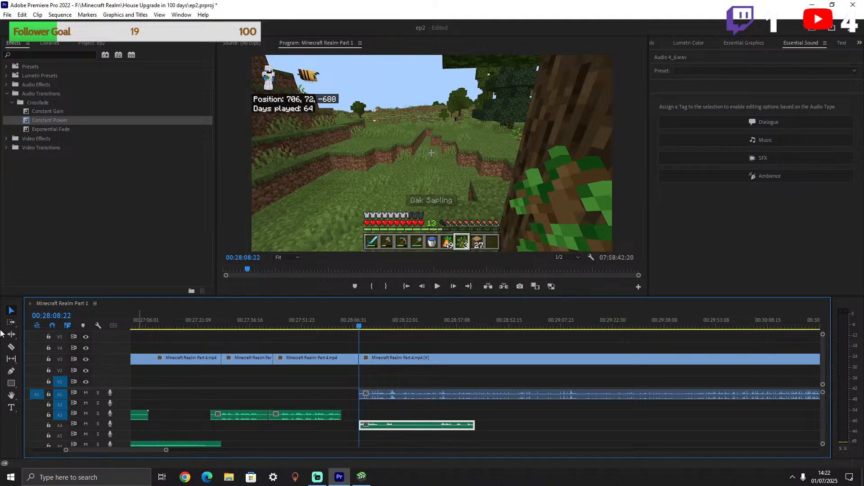
{"action": "left_click", "coordinate": [11, 346]}
{"action": "left_click", "coordinate": [479, 326]}
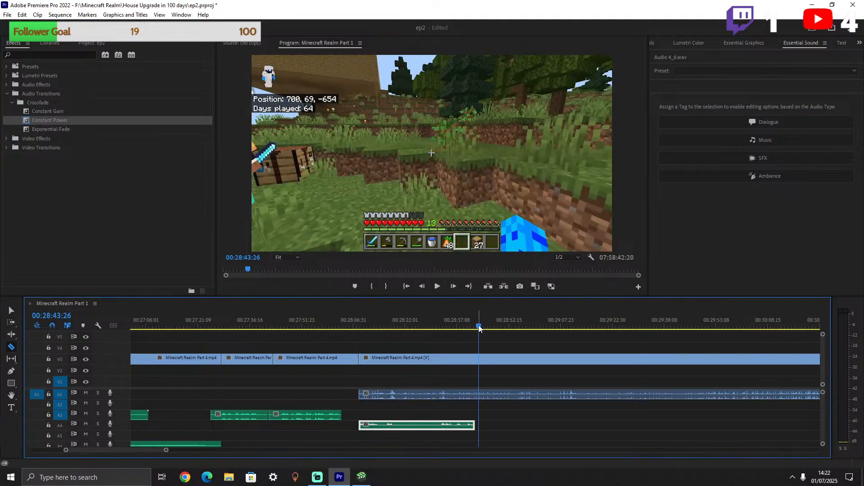
{"action": "left_click_drag", "start_coordinate": [479, 326], "coordinate": [501, 324]}
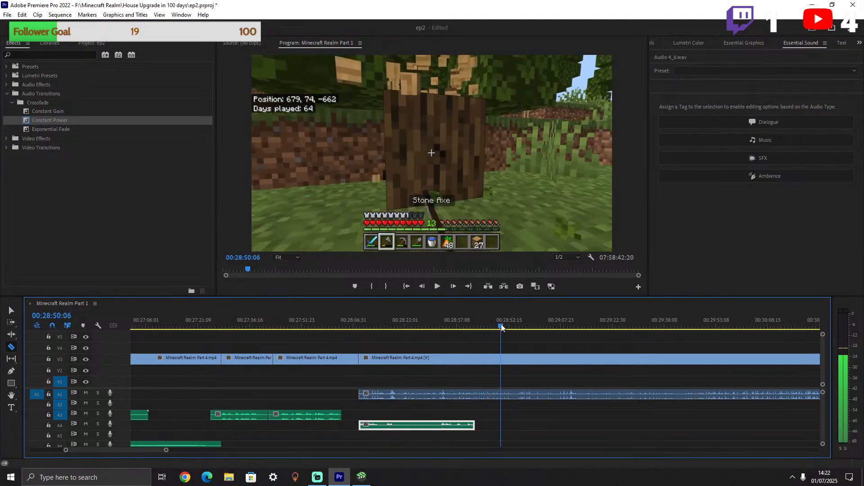
{"action": "left_click", "coordinate": [502, 390]}
{"action": "key", "text": "v"}
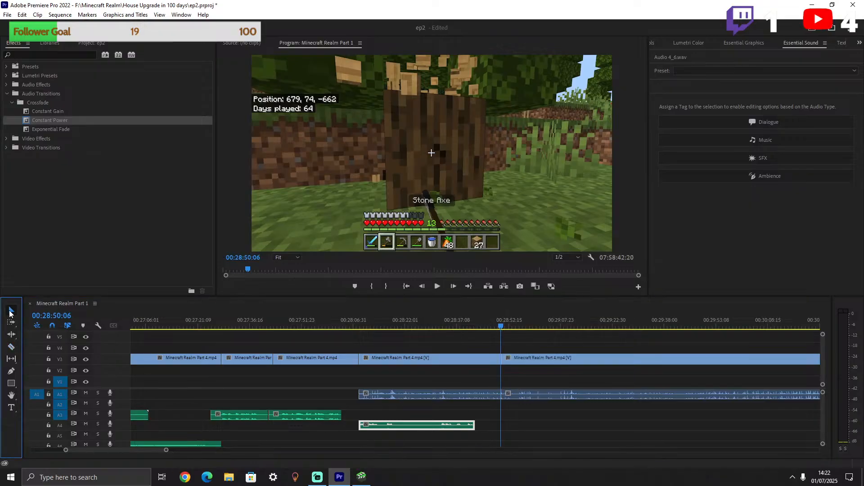
Mute track A1 and tag the trimmed A4 voice-over as Dialogue.
{"action": "left_click", "coordinate": [85, 394]}
{"action": "left_click", "coordinate": [365, 326]}
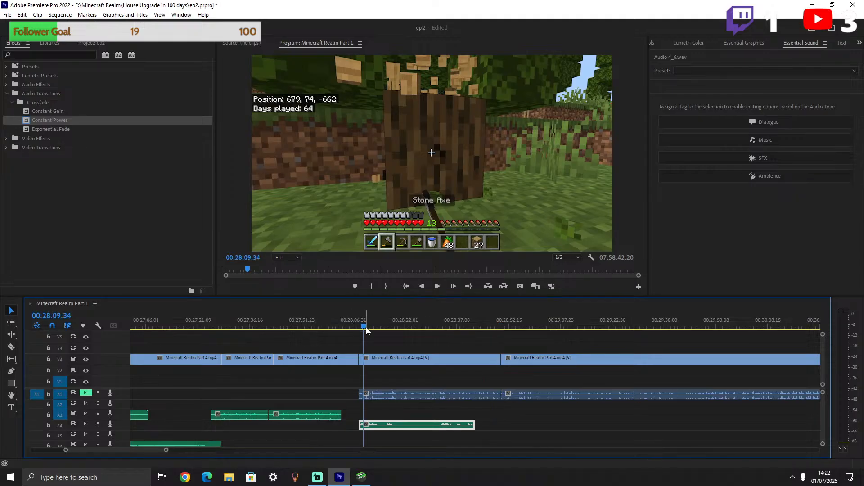
{"action": "left_click_drag", "start_coordinate": [367, 331], "coordinate": [360, 327]}
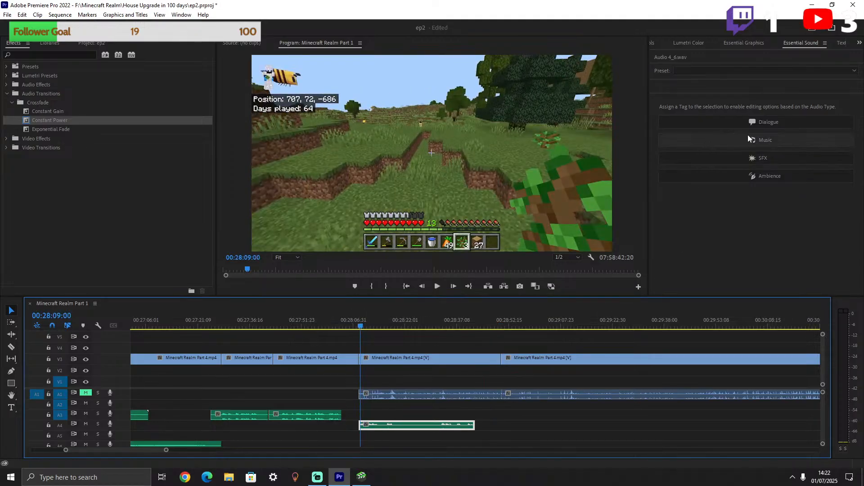
{"action": "left_click", "coordinate": [765, 122]}
{"action": "left_click", "coordinate": [348, 407]}
{"action": "left_click_drag", "start_coordinate": [348, 408], "coordinate": [238, 441]}
{"action": "left_click", "coordinate": [757, 122]}
{"action": "left_click", "coordinate": [366, 427]}
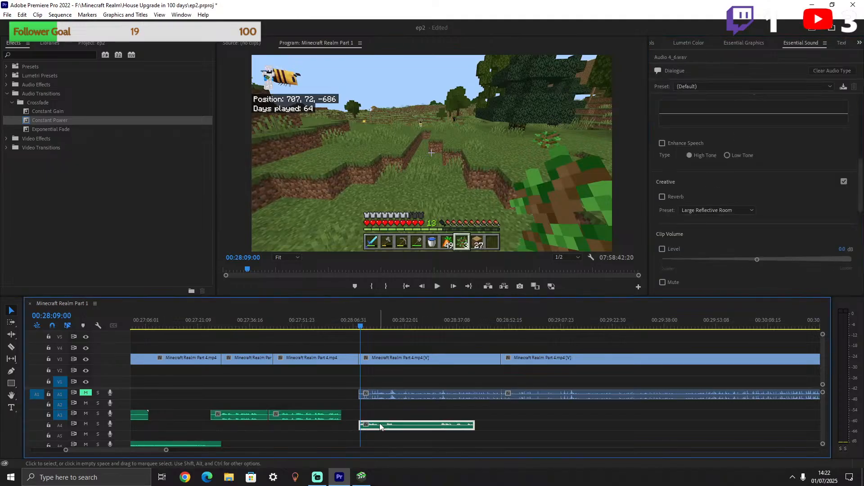
Cut out the middle of the A4 voice-over between about 00:28:14 and 00:28:32, and unmute track A1.
{"action": "key", "text": "space"}
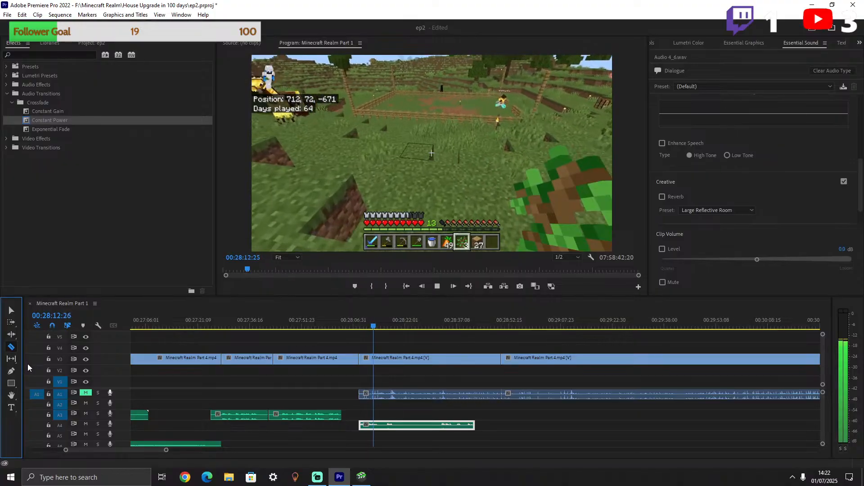
{"action": "left_click", "coordinate": [381, 425]}
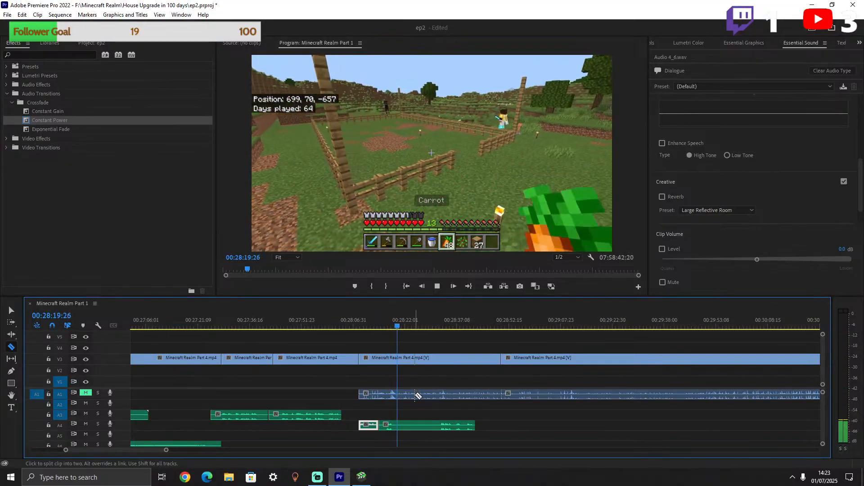
{"action": "left_click", "coordinate": [440, 430]}
{"action": "key", "text": "v"}
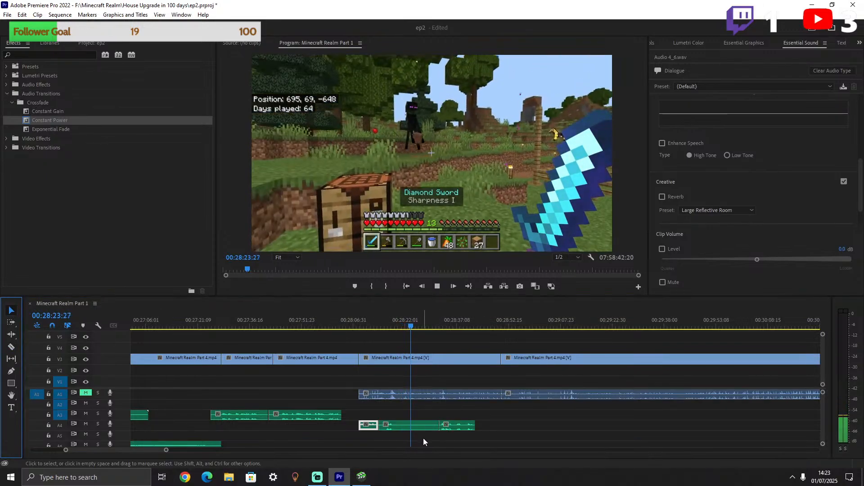
{"action": "left_click", "coordinate": [409, 430]}
{"action": "key", "text": "Delete"}
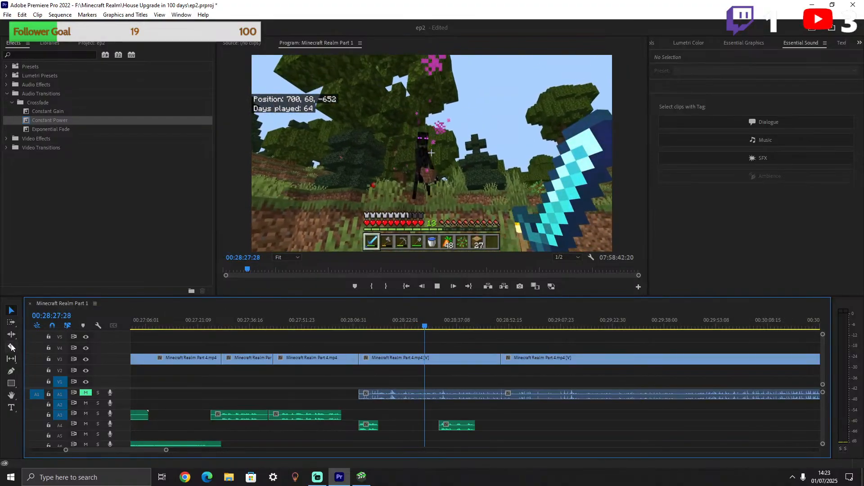
{"action": "left_click", "coordinate": [367, 322]}
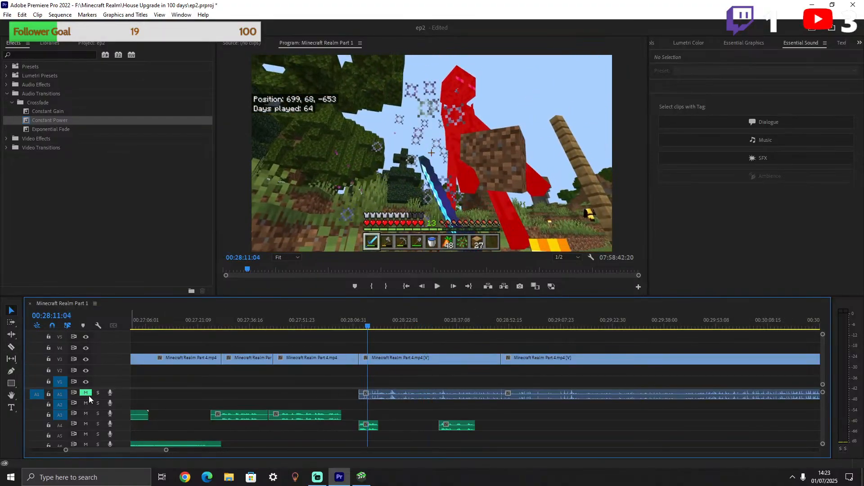
{"action": "key", "text": "space"}
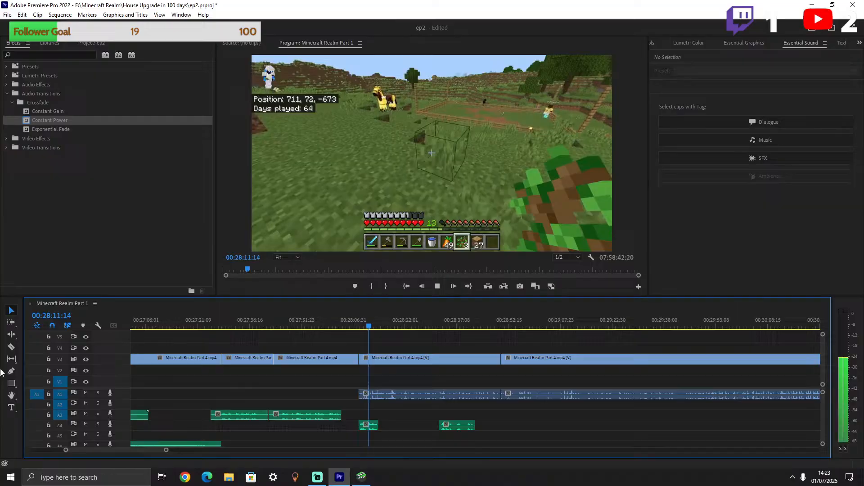
Try splitting the still-linked Part 4 clip at 00:28:15:14 and undo the cut.
{"action": "left_click", "coordinate": [11, 346]}
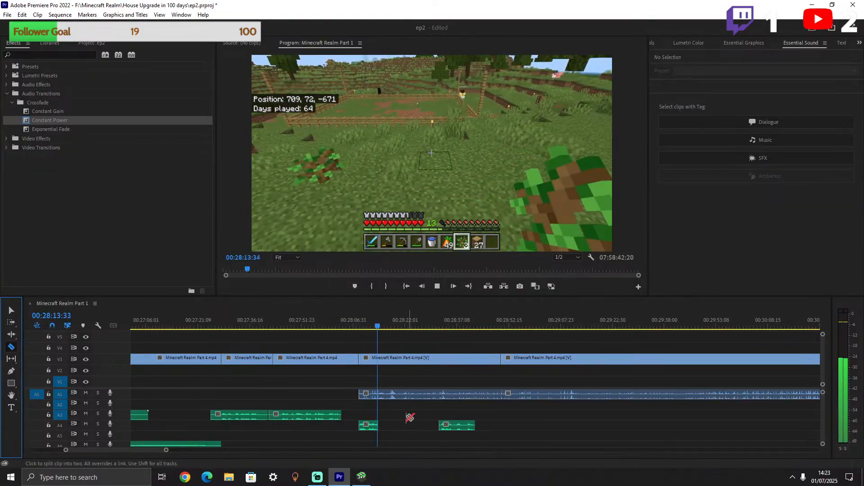
{"action": "left_click", "coordinate": [385, 395]}
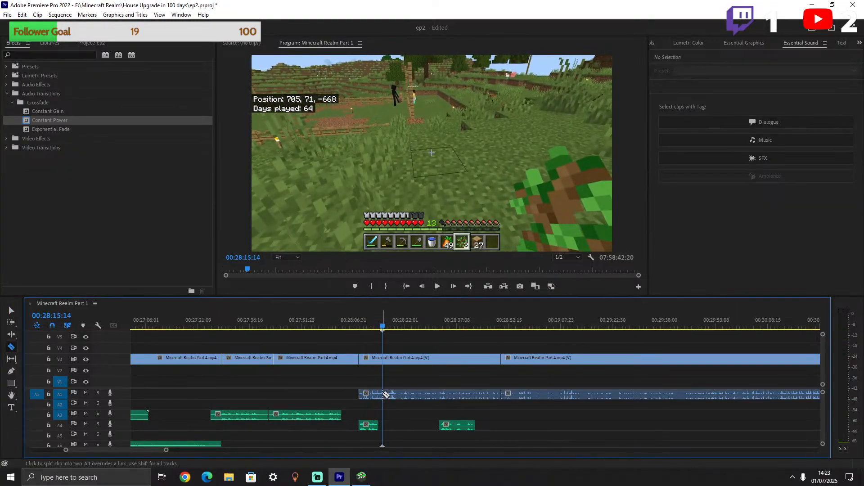
{"action": "left_click", "coordinate": [11, 310]}
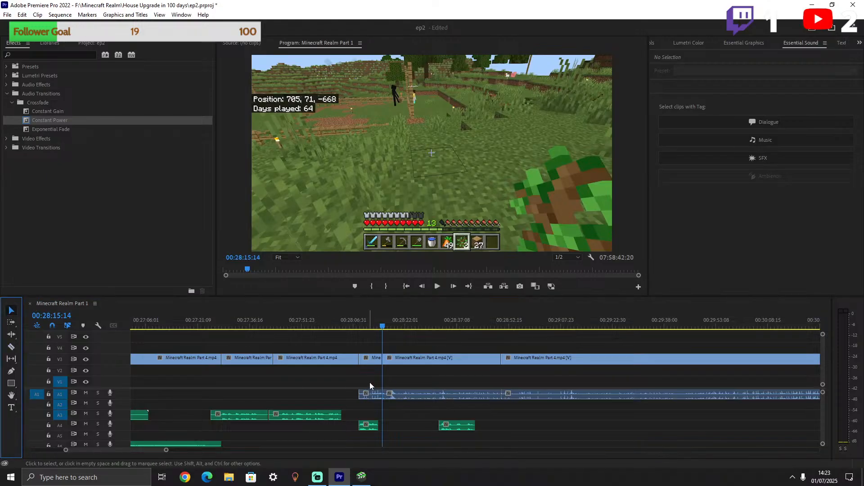
{"action": "key", "text": "ctrl+z"}
Unlink the Part 4 clip before the 00:28:50 cut, split its A1 audio at 00:28:15:14 and delete the earlier audio piece.
{"action": "left_click", "coordinate": [453, 358]}
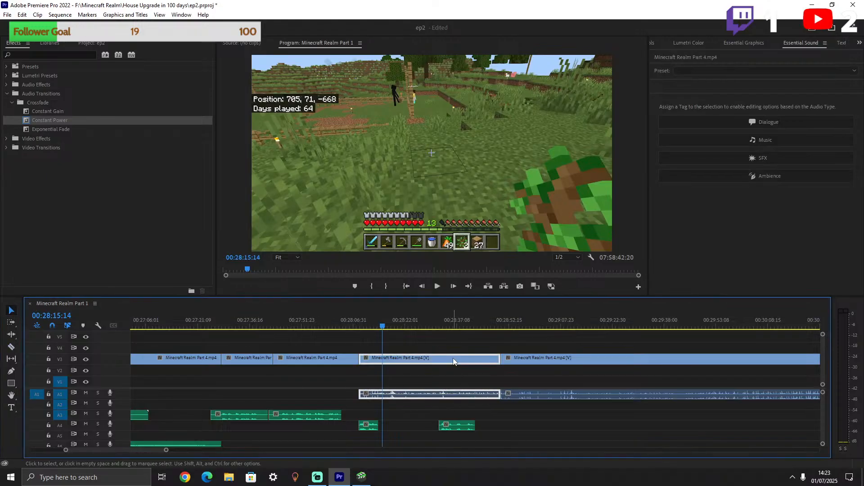
{"action": "right_click", "coordinate": [453, 358]}
{"action": "left_click", "coordinate": [477, 163]}
{"action": "left_click", "coordinate": [376, 395]}
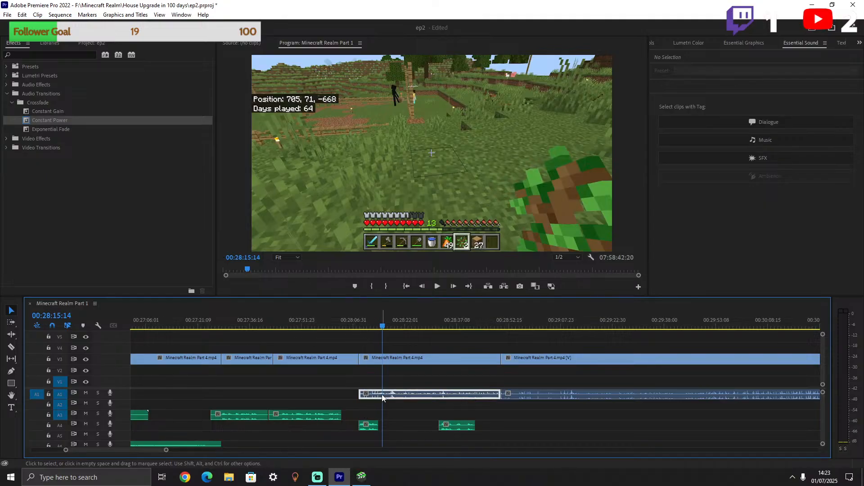
{"action": "left_click", "coordinate": [11, 348]}
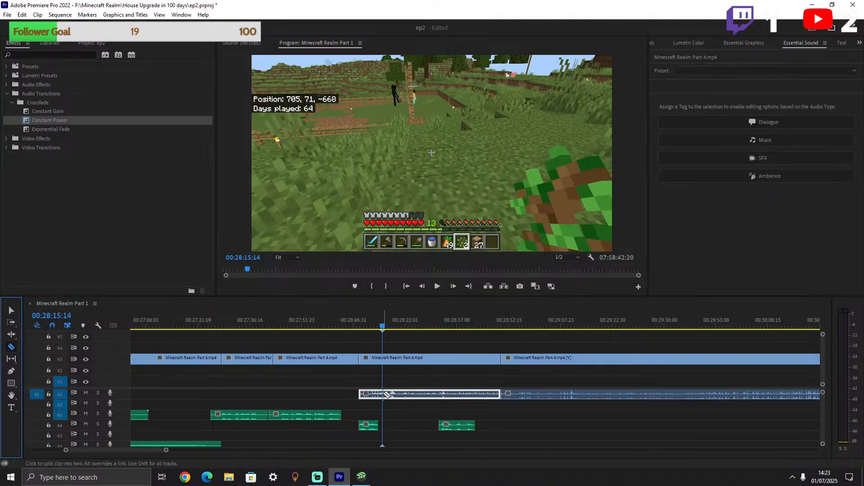
{"action": "left_click", "coordinate": [386, 395]}
{"action": "left_click", "coordinate": [12, 311]}
{"action": "left_click", "coordinate": [372, 395]}
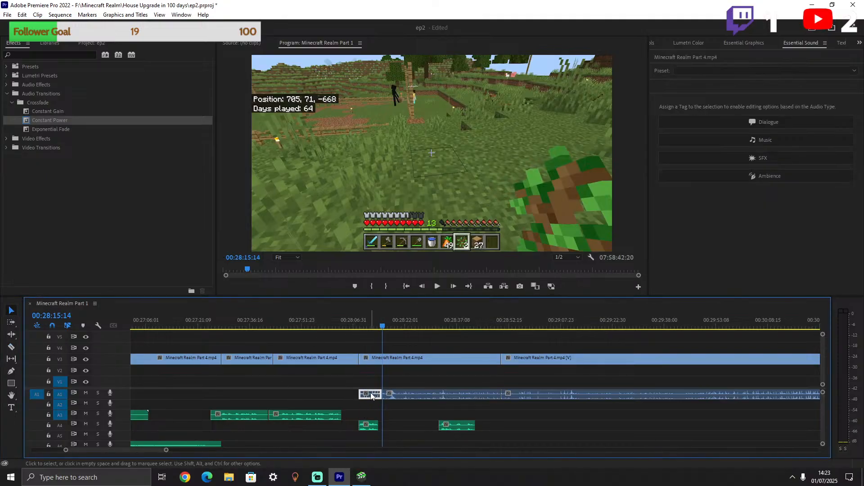
{"action": "key", "text": "Delete"}
Apply a Constant Power crossfade to the start of the A1 game audio at 00:28:15:14.
{"action": "left_click", "coordinate": [416, 396]}
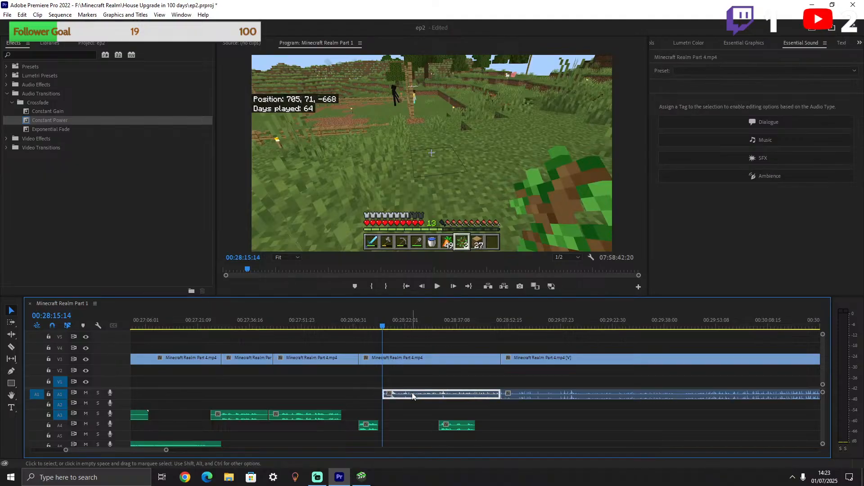
{"action": "left_click_drag", "start_coordinate": [51, 123], "coordinate": [259, 236]}
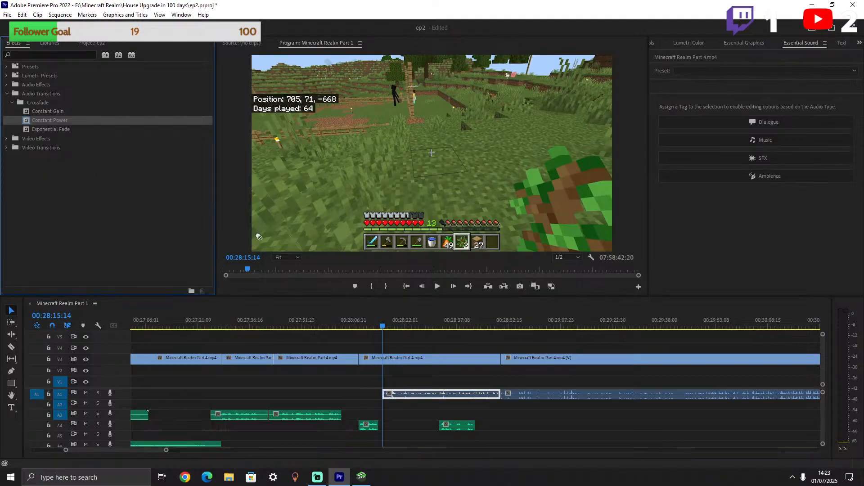
{"action": "left_click_drag", "start_coordinate": [388, 395], "coordinate": [389, 395]}
Split the A1 game audio at about 00:28:32:26 and delete the piece running up to the 00:28:50 cut.
{"action": "key", "text": "space"}
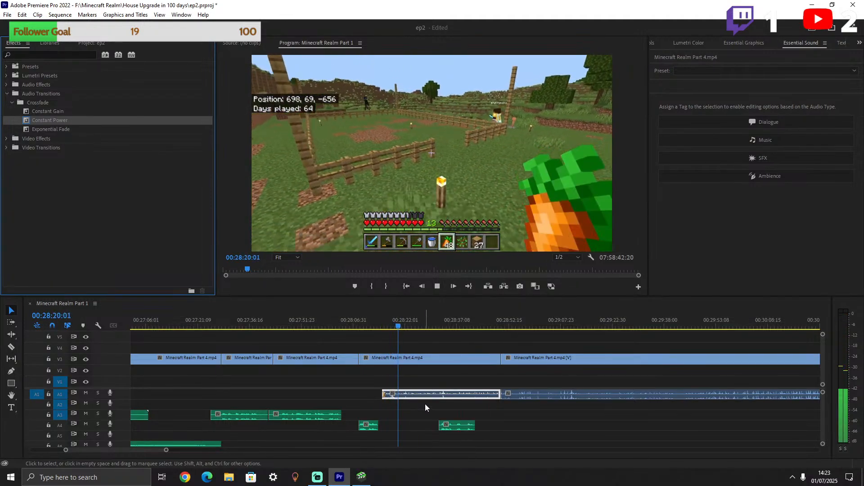
{"action": "left_click", "coordinate": [11, 346]}
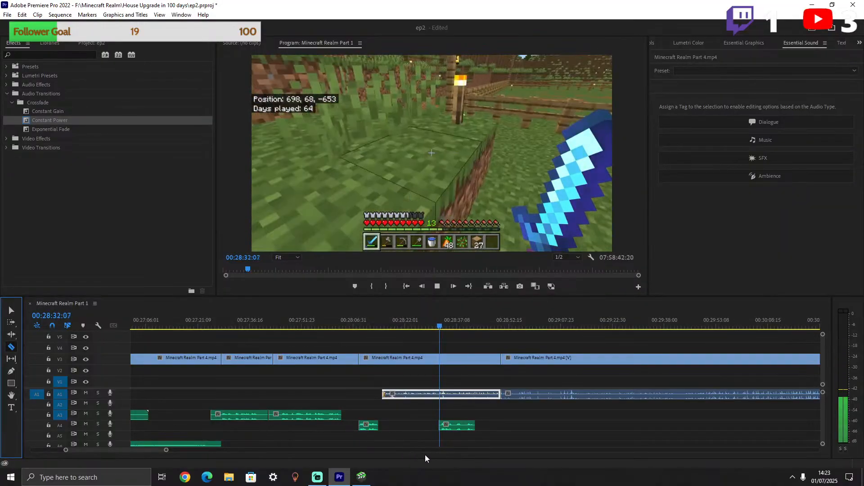
{"action": "left_click", "coordinate": [446, 394]}
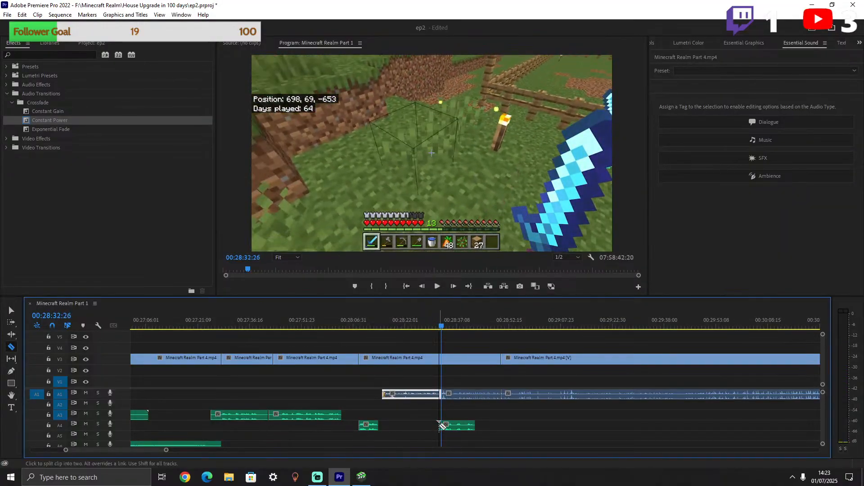
{"action": "key", "text": "space"}
{"action": "left_click", "coordinate": [12, 311]}
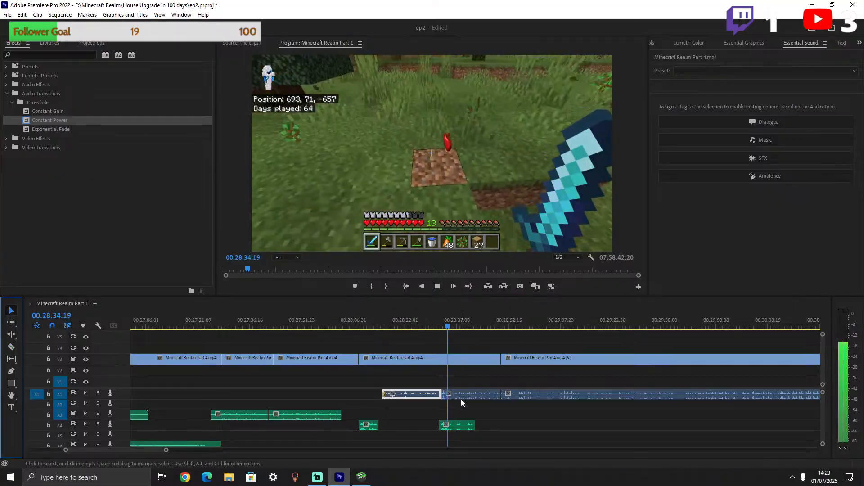
{"action": "key", "text": "space"}
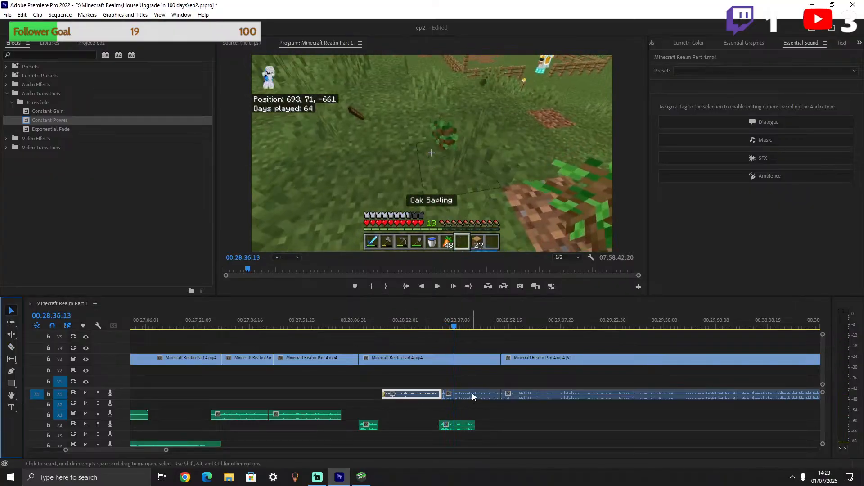
{"action": "left_click", "coordinate": [472, 395]}
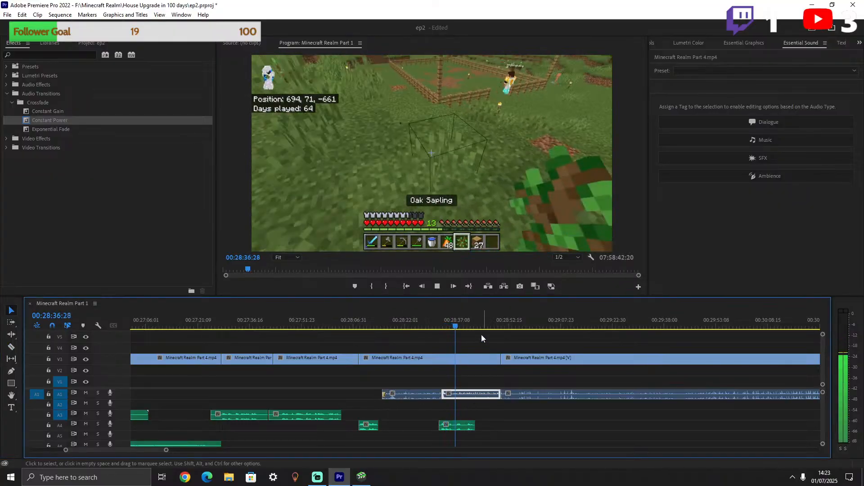
{"action": "left_click", "coordinate": [465, 325]}
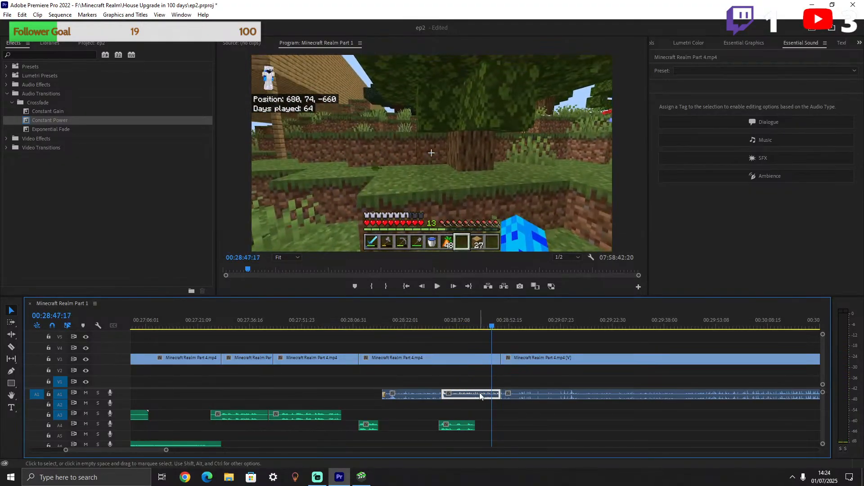
{"action": "key", "text": "Delete"}
Apply a Constant Power crossfade to the end of the A1 game audio at about 00:28:32.
{"action": "left_click", "coordinate": [433, 331]}
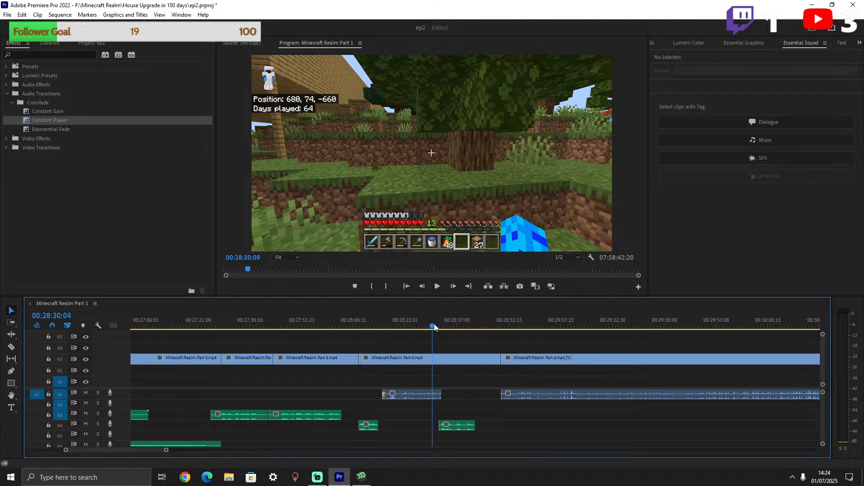
{"action": "key", "text": "space"}
{"action": "key", "text": "space"}
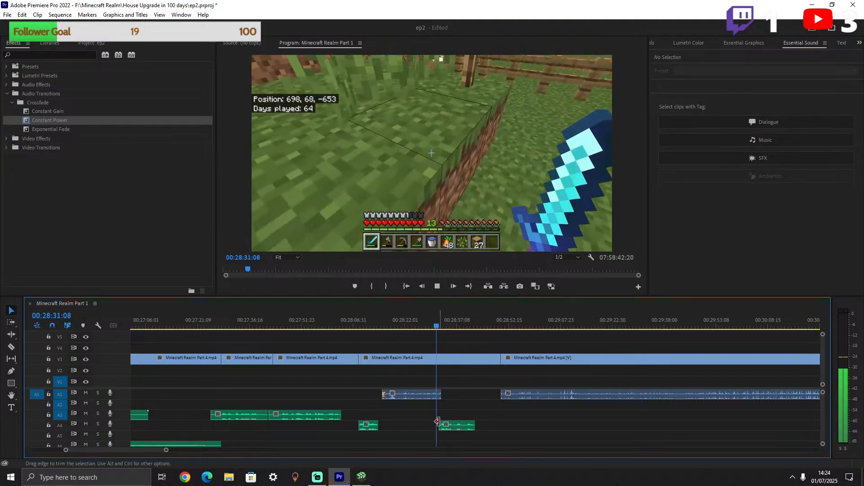
{"action": "left_click_drag", "start_coordinate": [50, 119], "coordinate": [398, 374]}
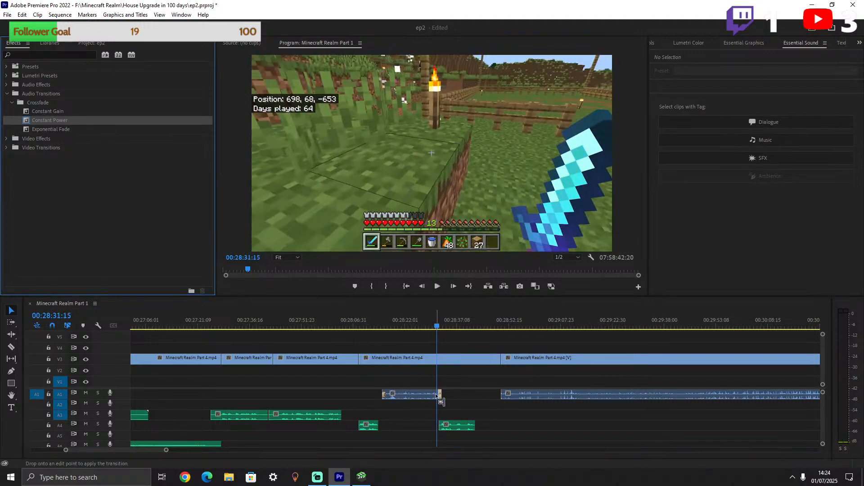
Cut the short piece between about 00:28:36 and 00:28:37 out of the A4 voice-over and close the gap with the remaining part.
{"action": "key", "text": "space"}
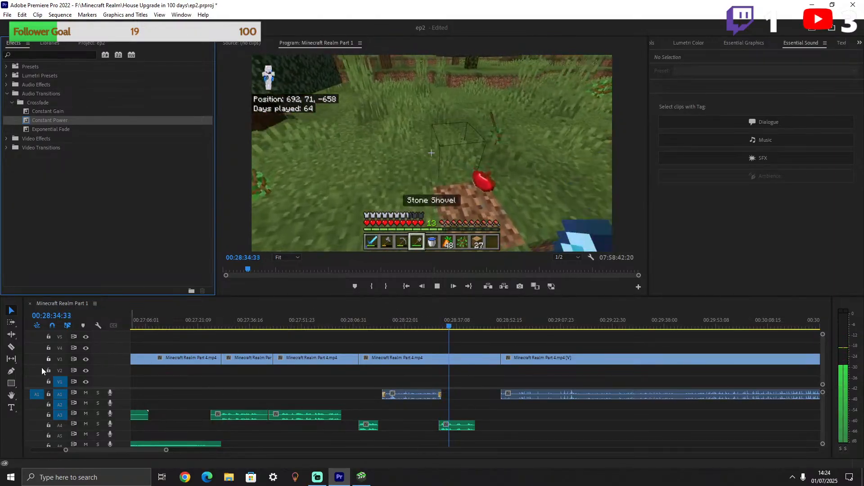
{"action": "left_click", "coordinate": [11, 348]}
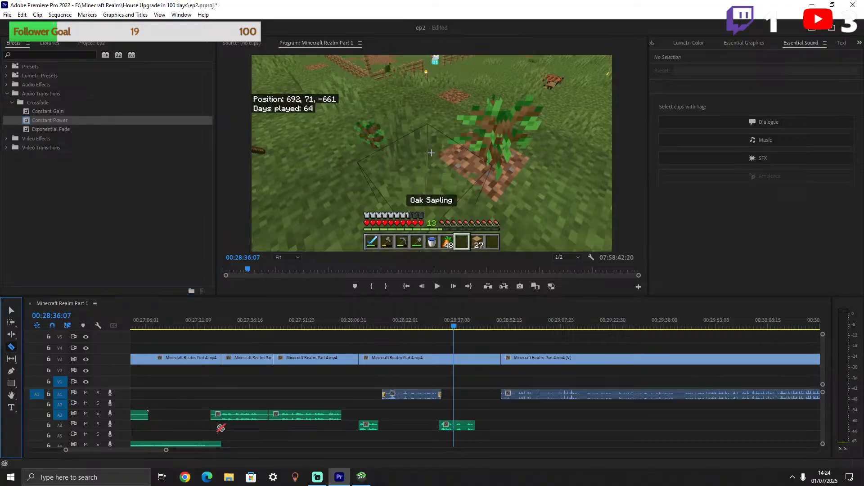
{"action": "left_click", "coordinate": [455, 426]}
{"action": "key", "text": "space"}
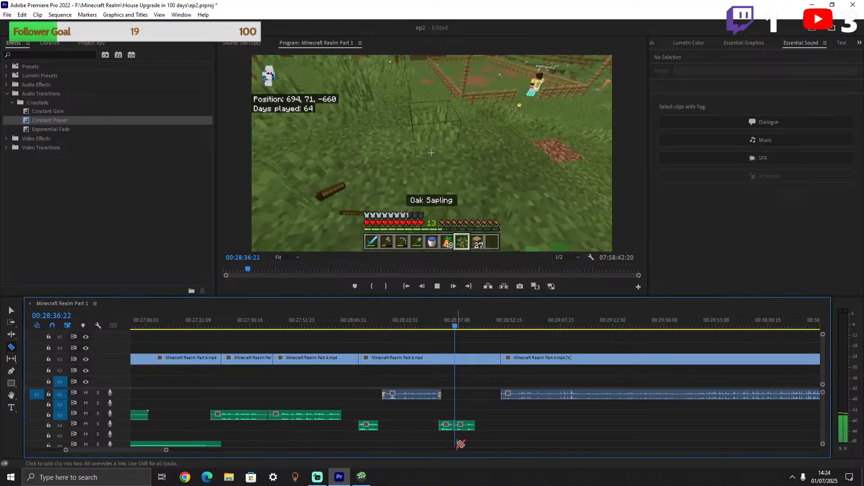
{"action": "key", "text": "space"}
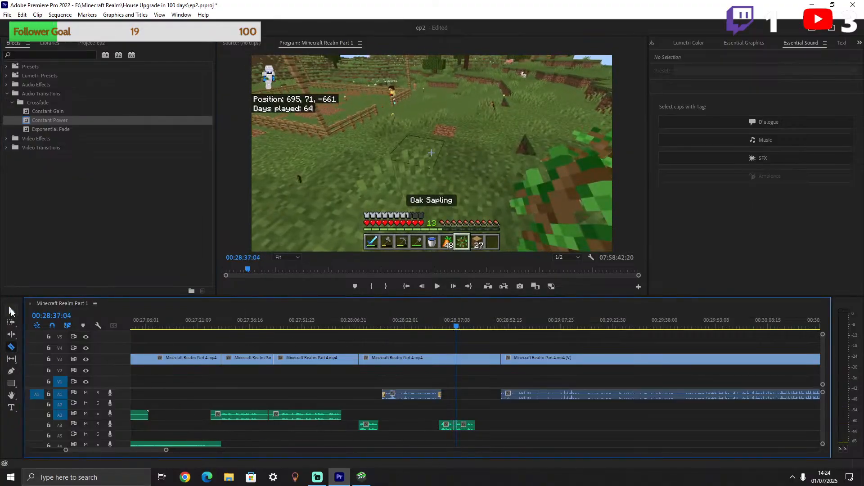
{"action": "left_click", "coordinate": [12, 311]}
{"action": "left_click", "coordinate": [452, 423]}
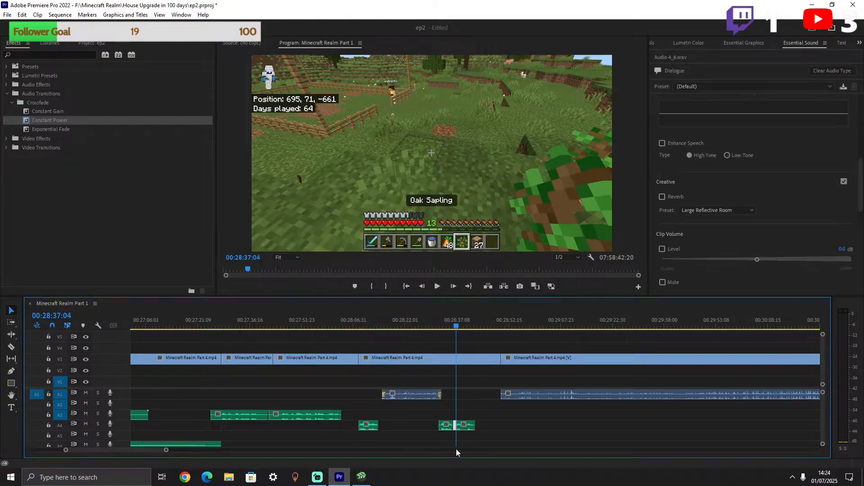
{"action": "left_click", "coordinate": [457, 389]}
{"action": "left_click", "coordinate": [490, 321]}
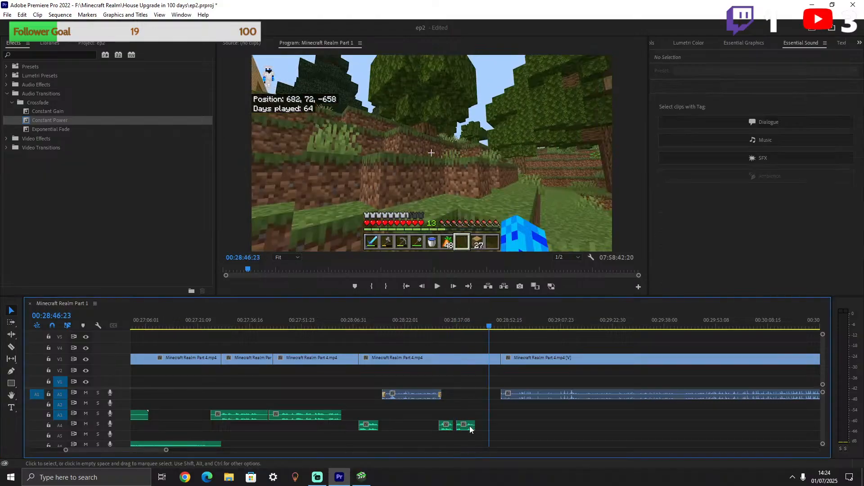
{"action": "left_click_drag", "start_coordinate": [469, 426], "coordinate": [467, 428]}
Cut the section between about 00:28:37 and 00:28:39 out of the A4 voice-over and move the last piece back against the preceding one.
{"action": "left_click", "coordinate": [452, 325]}
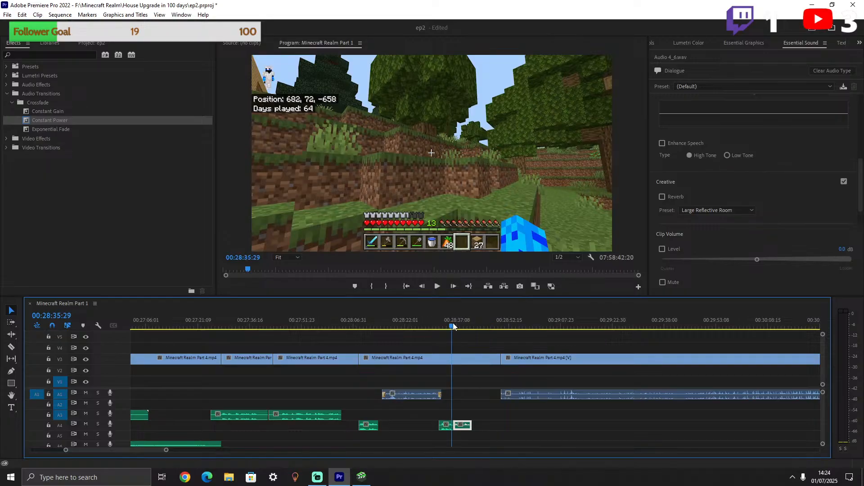
{"action": "key", "text": "space"}
{"action": "key", "text": "c"}
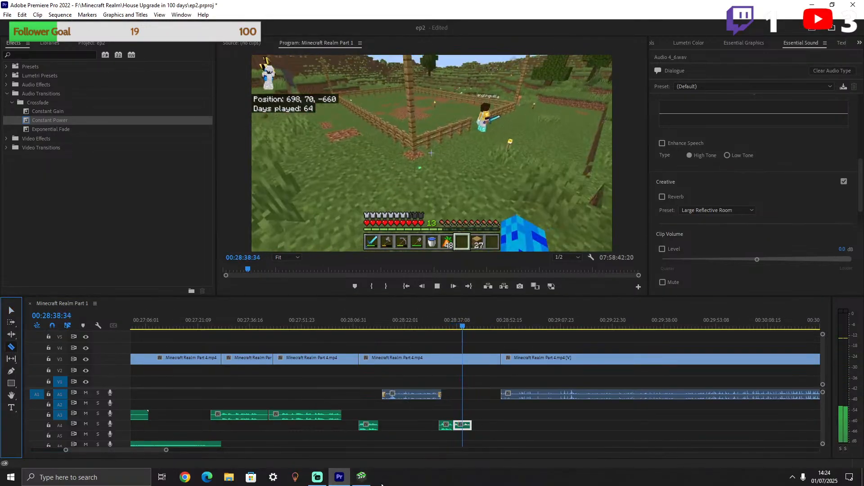
{"action": "key", "text": "space"}
{"action": "left_click_drag", "start_coordinate": [164, 452], "coordinate": [130, 451]}
{"action": "mouse_move", "coordinate": [367, 330]}
{"action": "left_mouse_down"}
{"action": "mouse_move", "coordinate": [334, 318]}
{"action": "mouse_move", "coordinate": [356, 323]}
{"action": "left_mouse_up"}
{"action": "left_click", "coordinate": [357, 425]}
{"action": "key", "text": "space"}
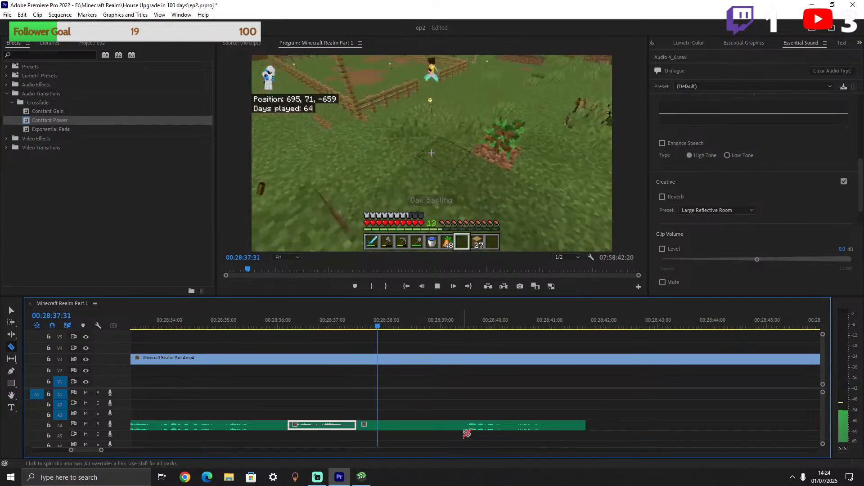
{"action": "left_click", "coordinate": [466, 425]}
{"action": "key", "text": "space"}
{"action": "left_click", "coordinate": [11, 311]}
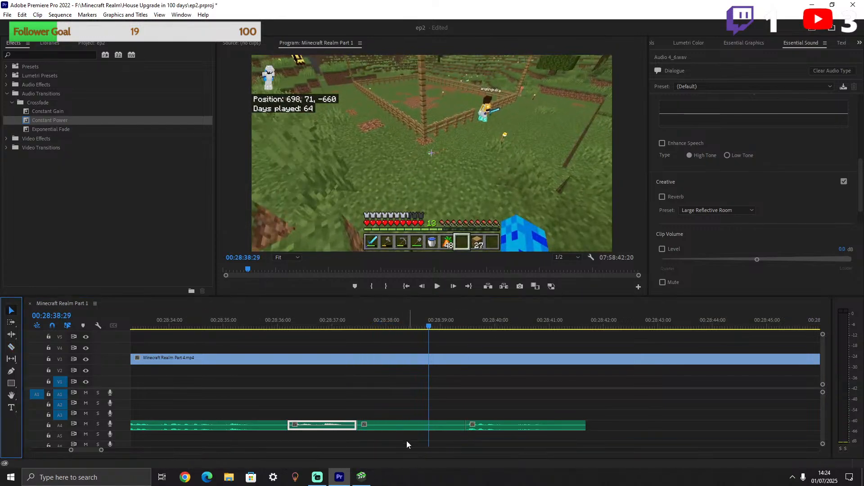
{"action": "left_click", "coordinate": [404, 424]}
{"action": "key", "text": "Delete"}
{"action": "left_click_drag", "start_coordinate": [501, 425], "coordinate": [395, 423]}
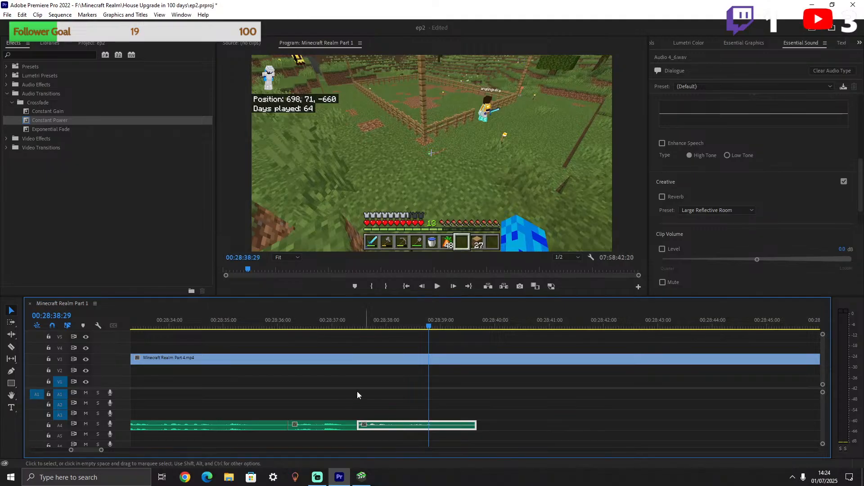
Play back the tightened A4 voice-over from about 00:28:35 and select its three pieces together.
{"action": "left_click", "coordinate": [258, 320]}
{"action": "key", "text": "space"}
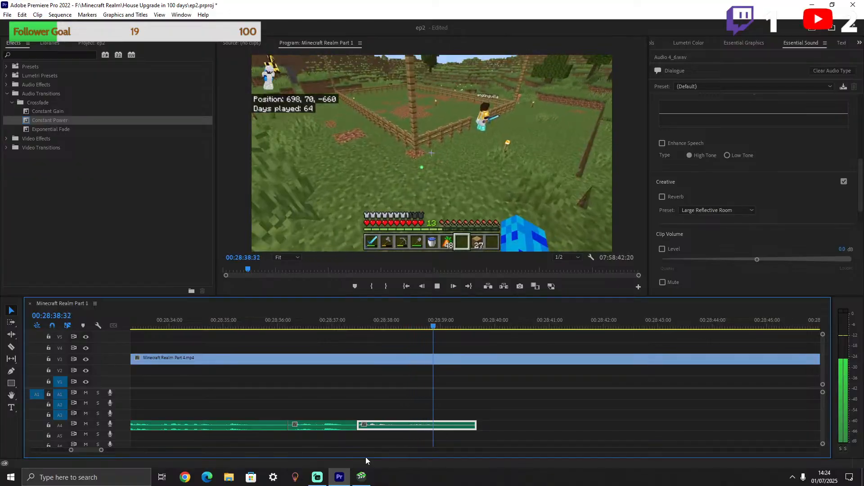
{"action": "key", "text": "space"}
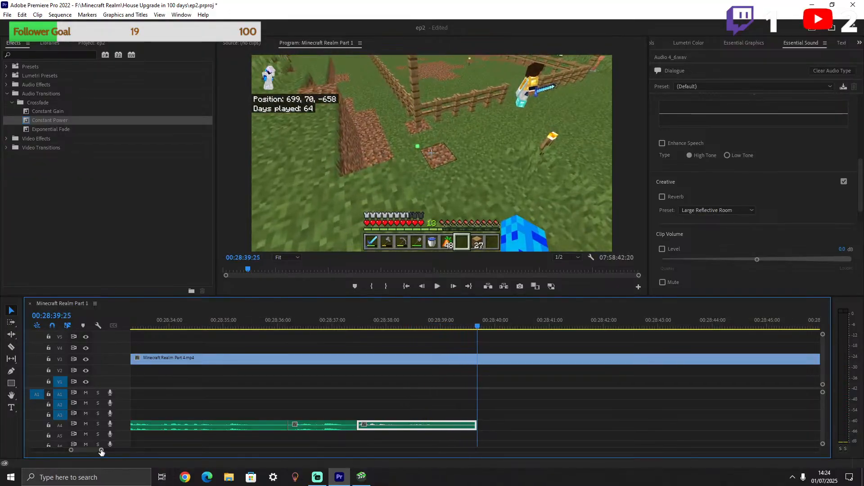
{"action": "left_click_drag", "start_coordinate": [101, 452], "coordinate": [127, 451]}
{"action": "left_click_drag", "start_coordinate": [487, 428], "coordinate": [434, 426]}
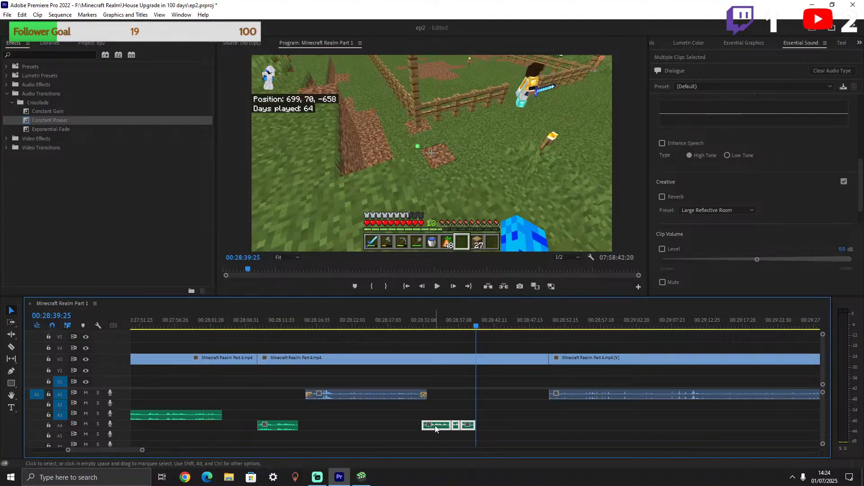
Try changing the speed of the three selected A4 voice-over pieces and undo the change.
{"action": "right_click", "coordinate": [435, 425]}
{"action": "left_click", "coordinate": [477, 321]}
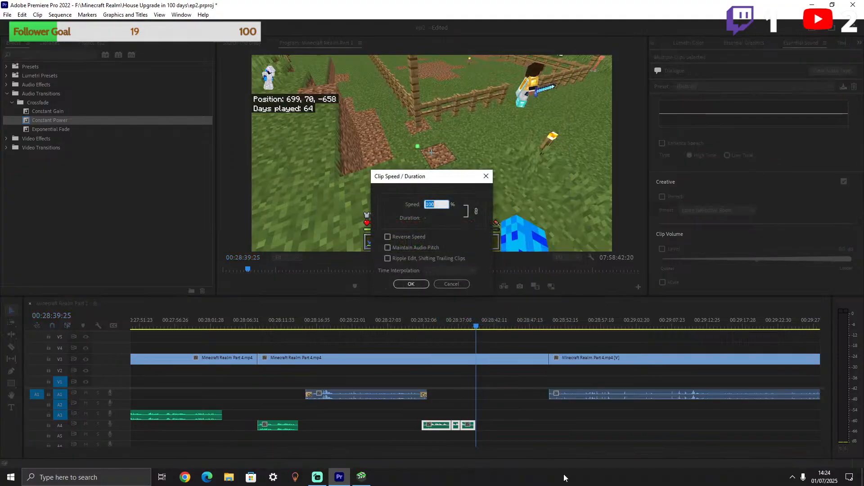
{"action": "key", "text": "Return"}
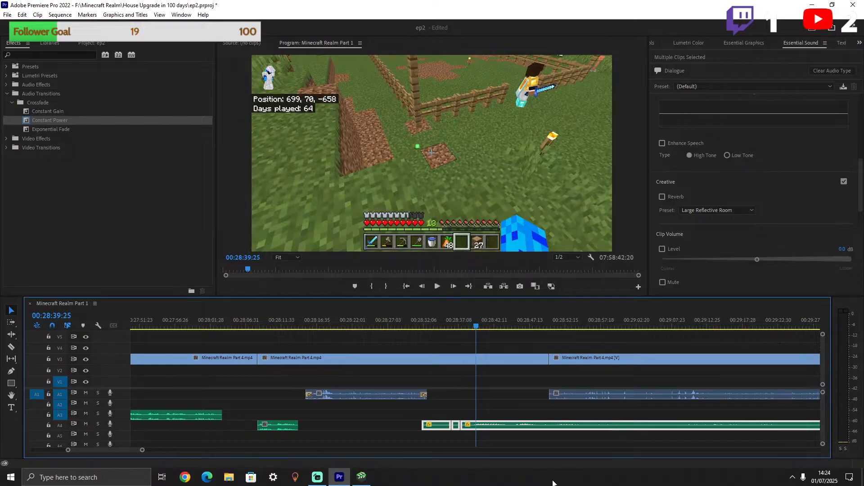
{"action": "key", "text": "ctrl+z"}
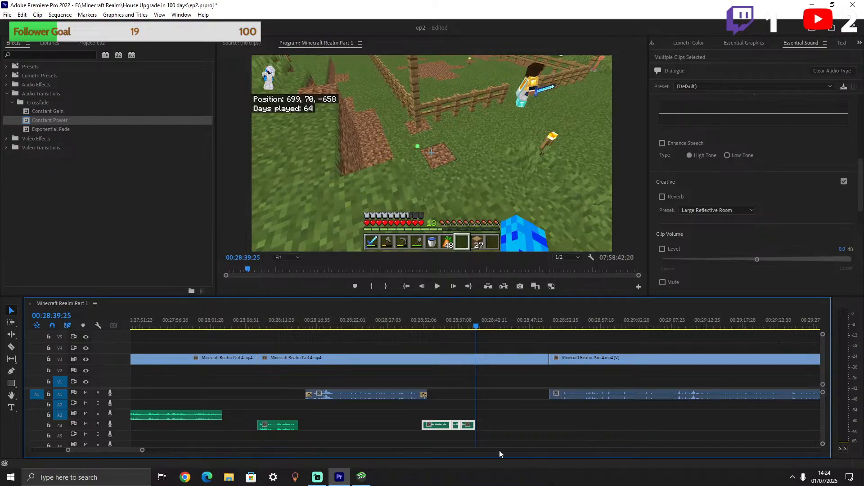
Adjust the audio gain of the three selected A4 voice-over pieces by 3 dB.
{"action": "right_click", "coordinate": [447, 426]}
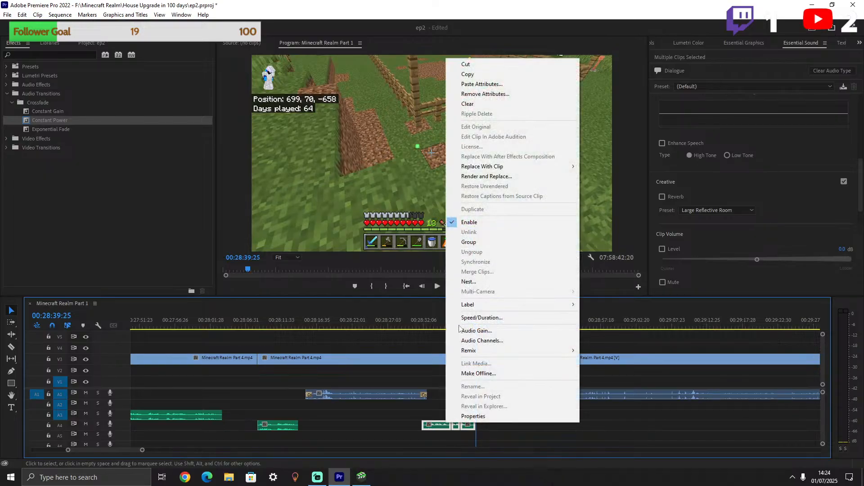
{"action": "left_click", "coordinate": [487, 332]}
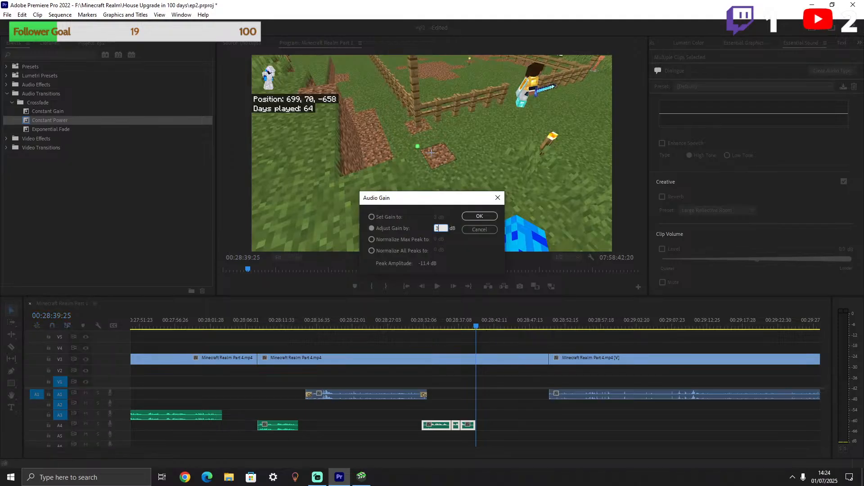
{"action": "left_click", "coordinate": [479, 217]}
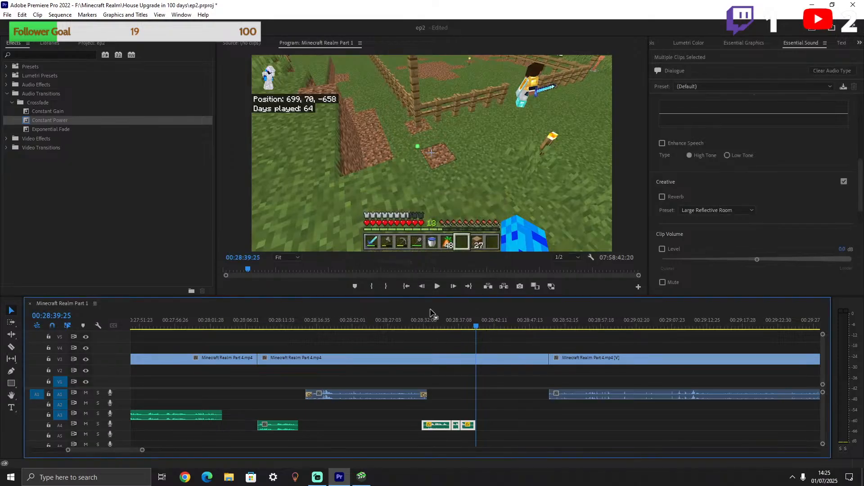
Shift the three A4 voice-over pieces together to start at about 00:28:34 and play the section back.
{"action": "key", "text": "space"}
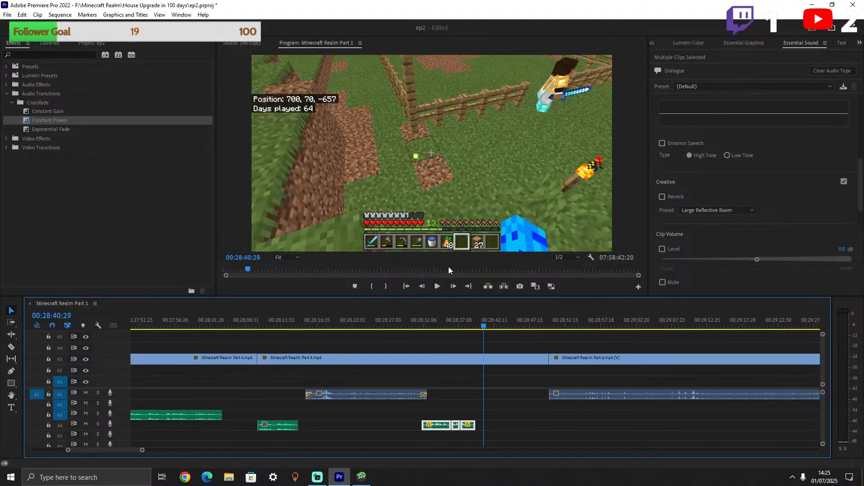
{"action": "left_click_drag", "start_coordinate": [480, 416], "coordinate": [452, 424]}
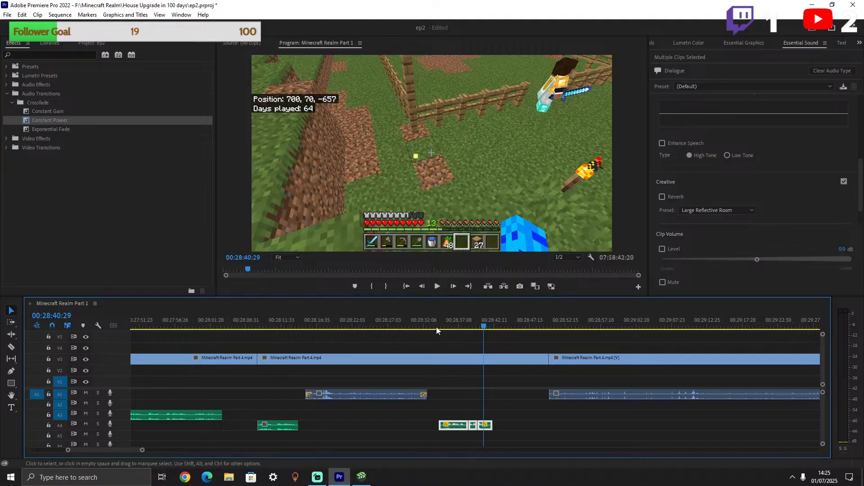
{"action": "left_click", "coordinate": [435, 327]}
{"action": "key", "text": "space"}
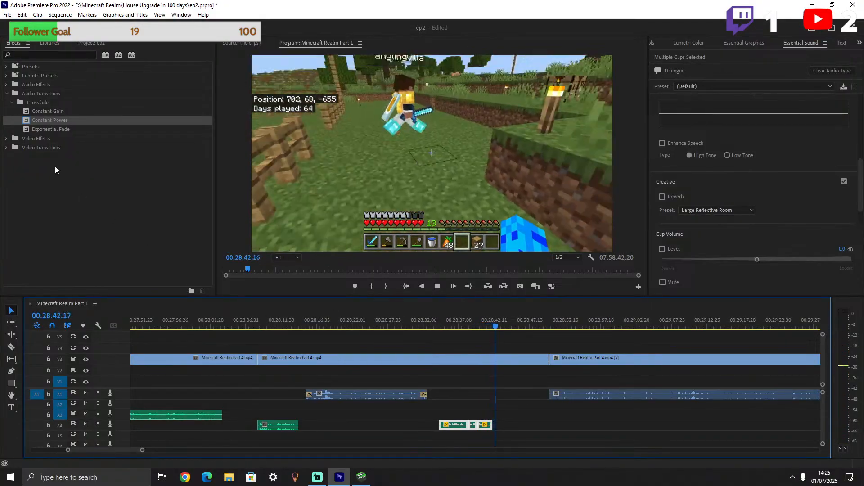
Stop playback at 00:28:43:03, save the project and switch to the Razor tool.
{"action": "left_click", "coordinate": [116, 220]}
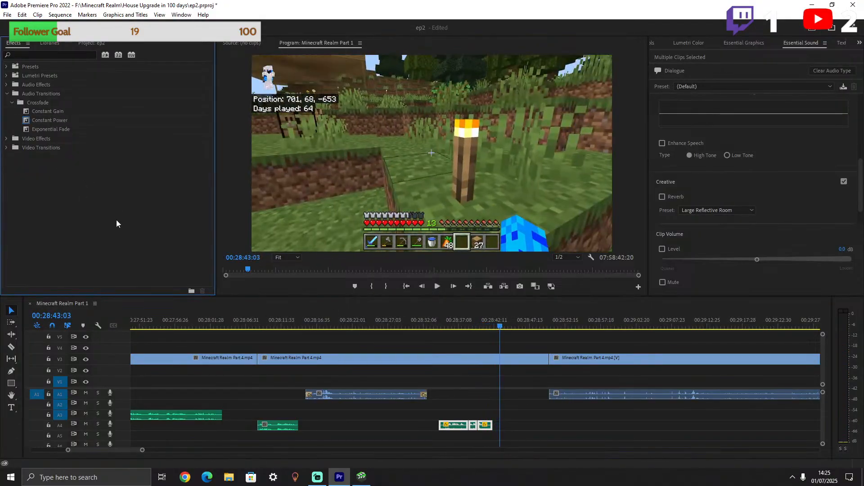
{"action": "key", "text": "ctrl+s"}
{"action": "left_click", "coordinate": [11, 348]}
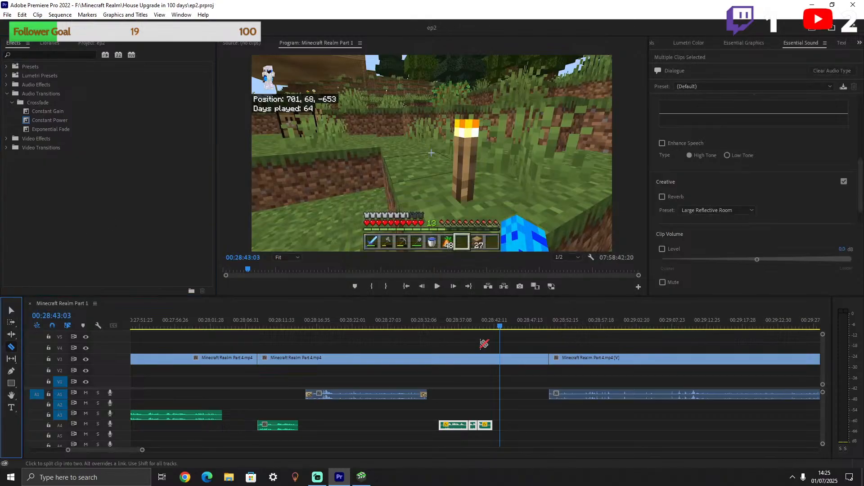
Cut the V3 footage at 00:28:44:08 and delete the short piece between the cut and the next Part 4 clip.
{"action": "key", "text": "space"}
{"action": "left_click", "coordinate": [517, 356]}
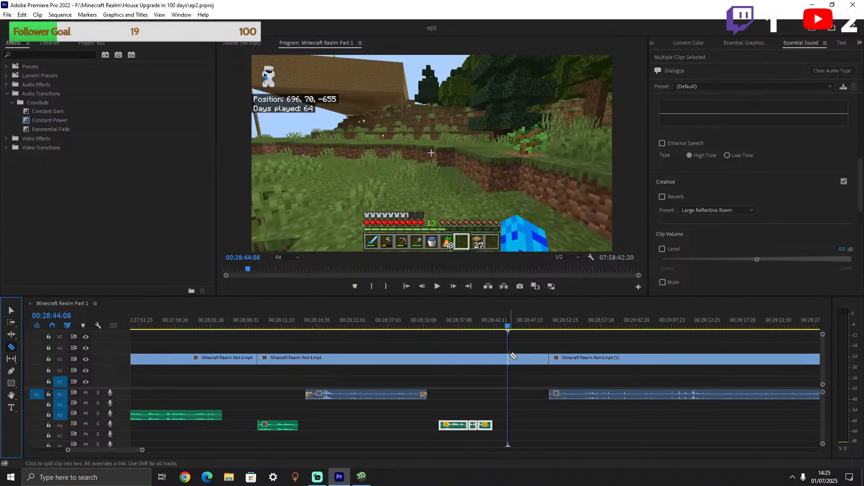
{"action": "left_click", "coordinate": [11, 311]}
{"action": "left_click", "coordinate": [534, 356]}
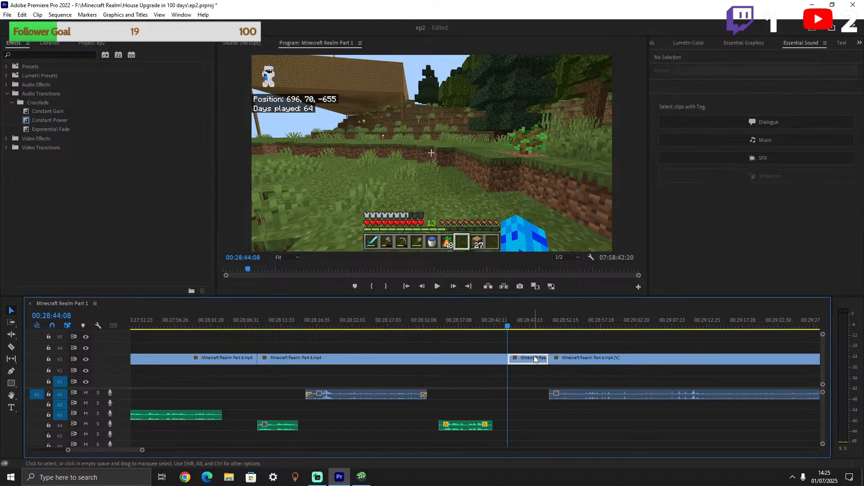
{"action": "key", "text": "Delete"}
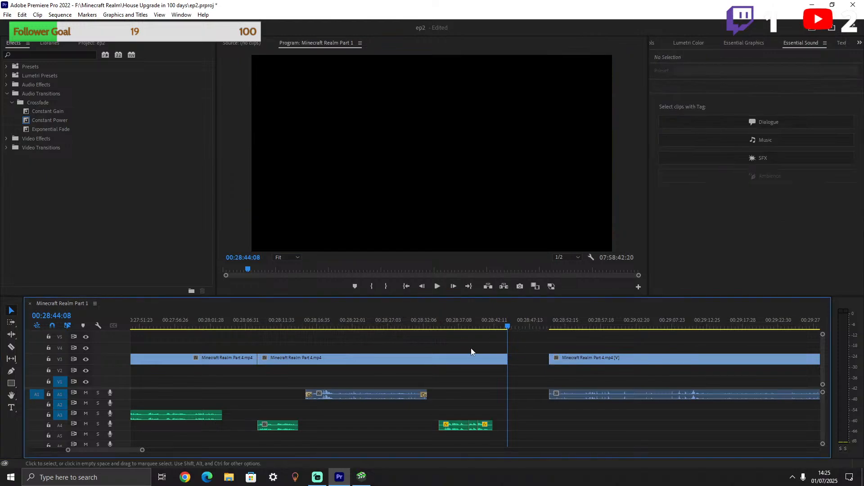
Find the "*Gameplay Recorded Audio" title on V3 near 00:01:47:10 and copy it.
{"action": "scroll", "coordinate": [378, 408], "scroll_direction": "up", "scroll_amount": 4}
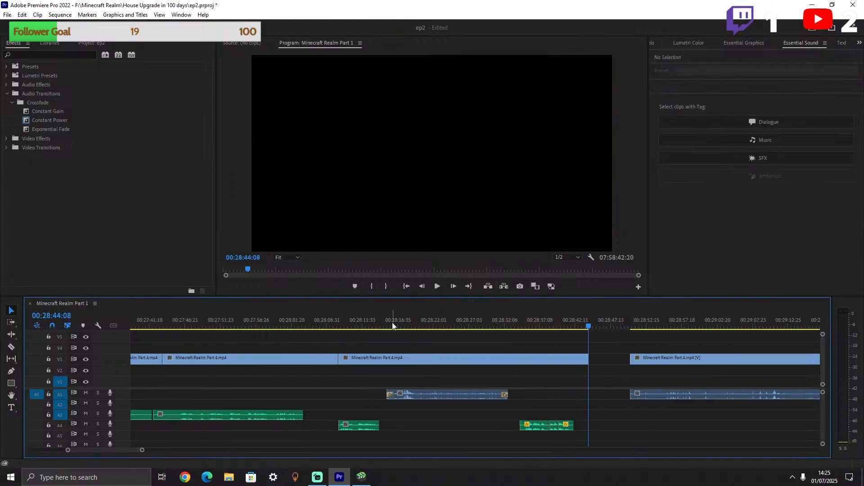
{"action": "left_click_drag", "start_coordinate": [142, 449], "coordinate": [239, 444]}
{"action": "scroll", "coordinate": [194, 339], "scroll_direction": "up", "scroll_amount": 8}
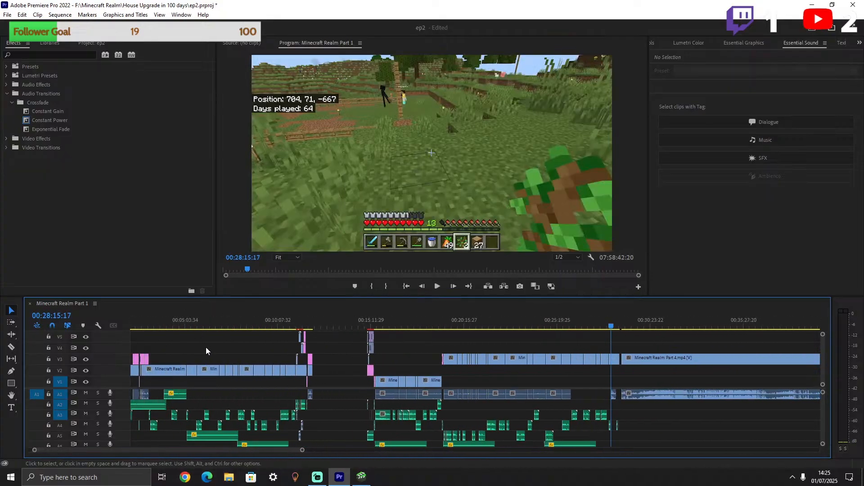
{"action": "left_click", "coordinate": [163, 323]}
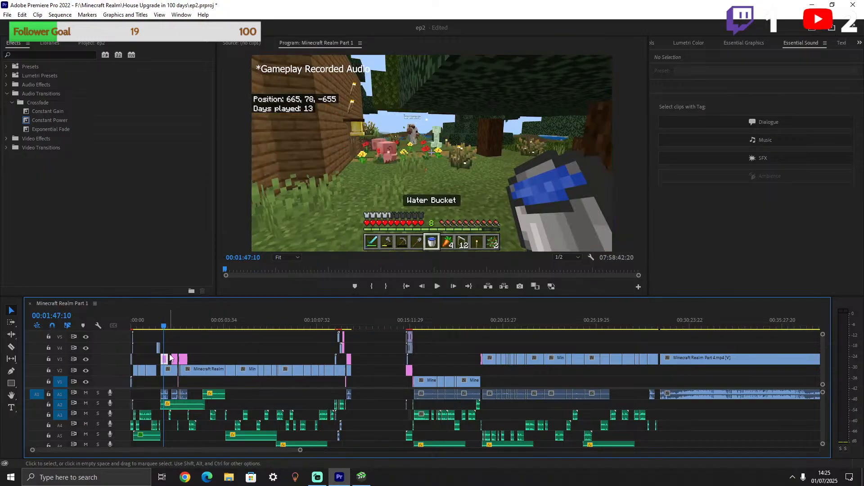
{"action": "scroll", "coordinate": [381, 399], "scroll_direction": "down", "scroll_amount": 15}
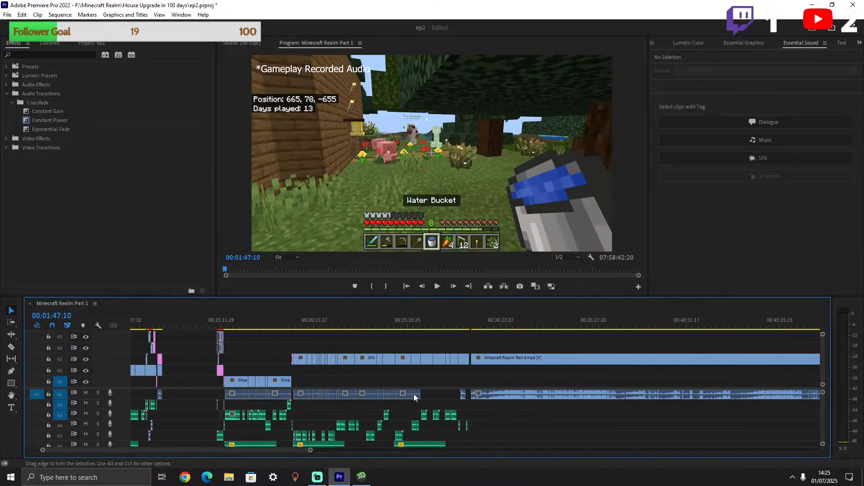
{"action": "scroll", "coordinate": [424, 388], "scroll_direction": "up", "scroll_amount": 10}
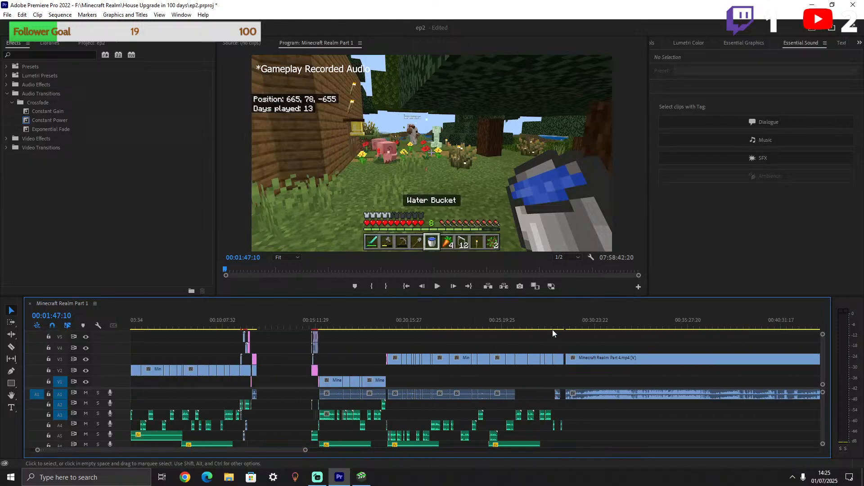
Try pasting the "*Gameplay Recorded Audio" title at 00:28:14:31 and undo the paste.
{"action": "left_click", "coordinate": [559, 318]}
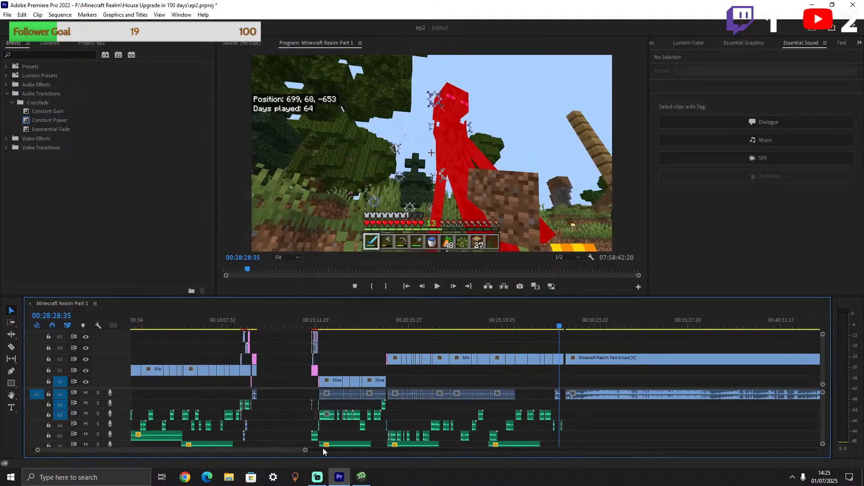
{"action": "left_click_drag", "start_coordinate": [305, 450], "coordinate": [220, 451]}
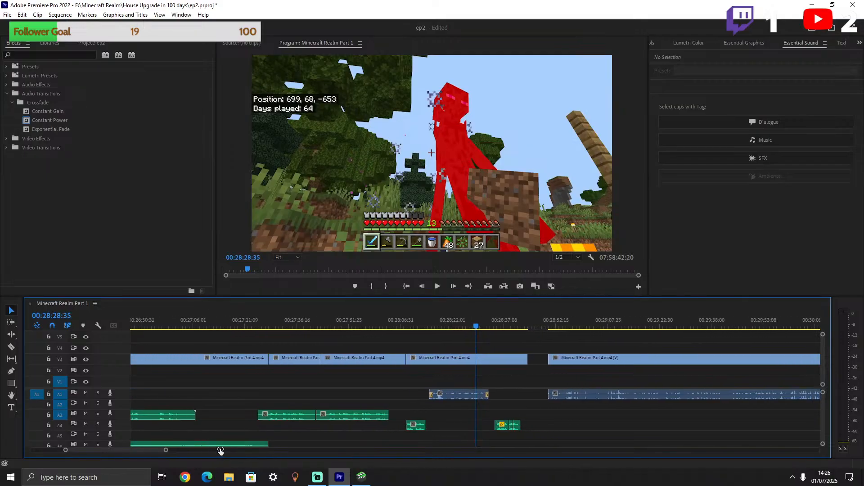
{"action": "scroll", "coordinate": [501, 407], "scroll_direction": "down", "scroll_amount": 3}
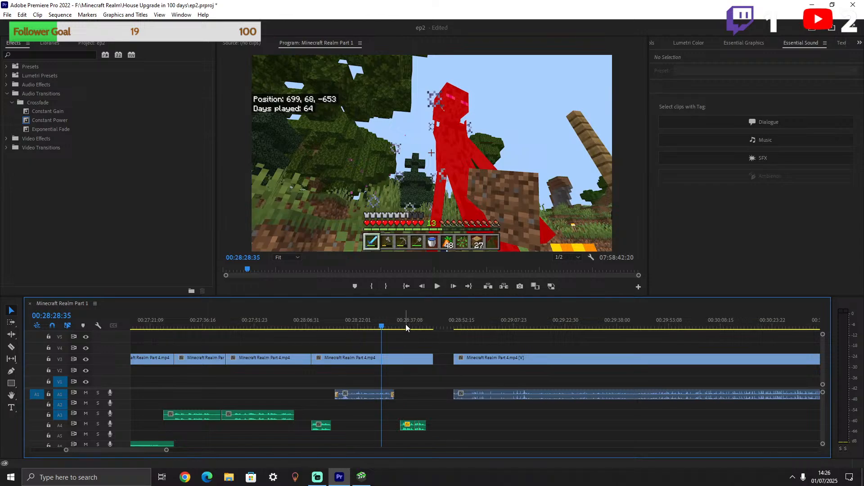
{"action": "left_click", "coordinate": [333, 319]}
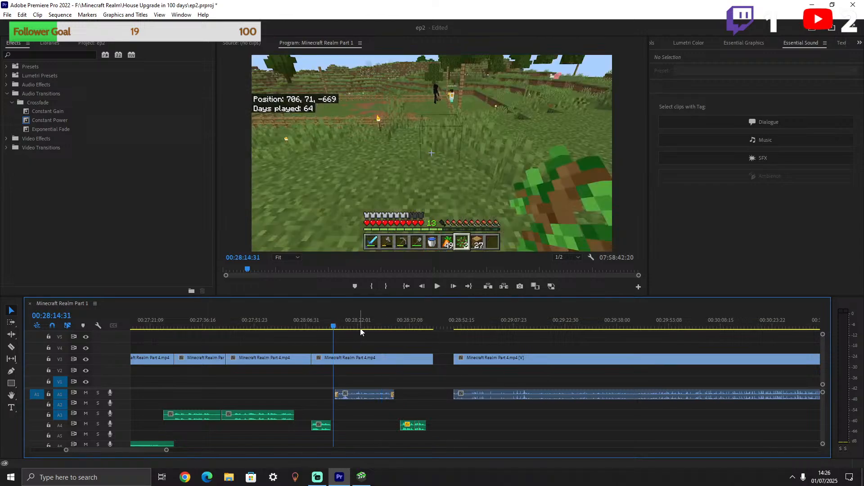
{"action": "key", "text": "ctrl+v"}
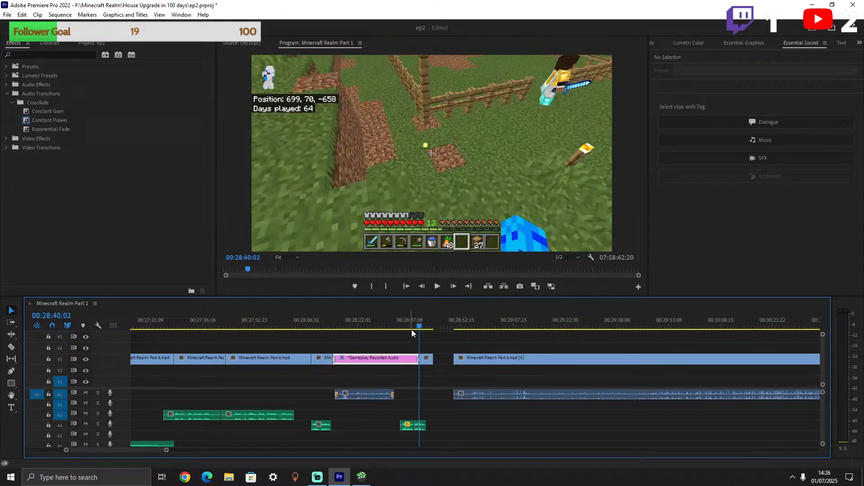
{"action": "key", "text": "ctrl+z"}
Move the remaining Part 4 footage and its audio later to start at about 00:30:00, widening the gap before it.
{"action": "scroll", "coordinate": [428, 374], "scroll_direction": "down", "scroll_amount": 2}
{"action": "left_click_drag", "start_coordinate": [430, 360], "coordinate": [671, 360]}
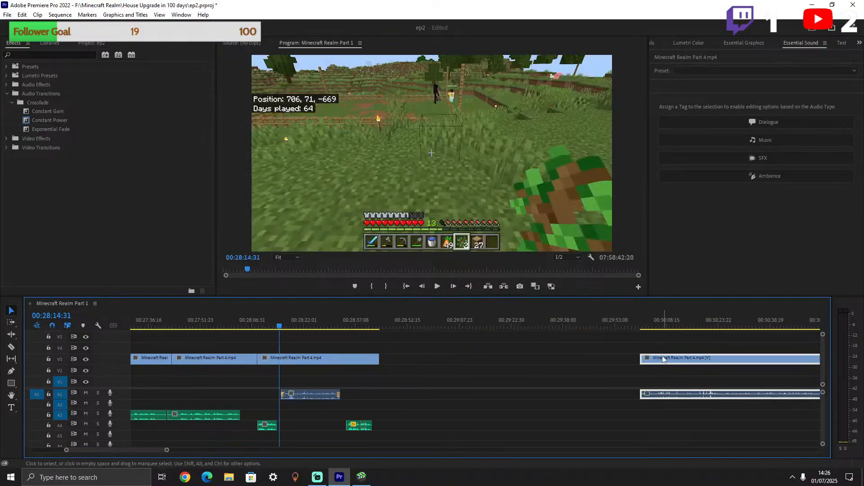
{"action": "left_click", "coordinate": [406, 319]}
{"action": "key", "text": "Down"}
{"action": "key", "text": "Down"}
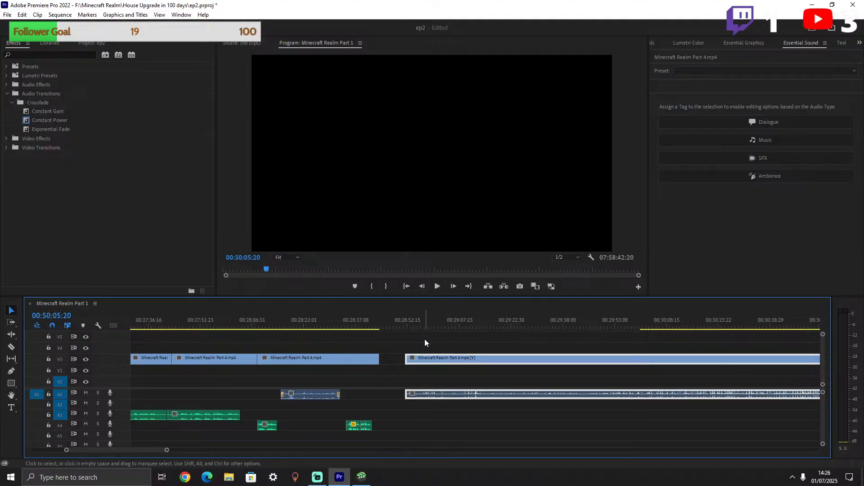
{"action": "key", "text": "ctrl+z"}
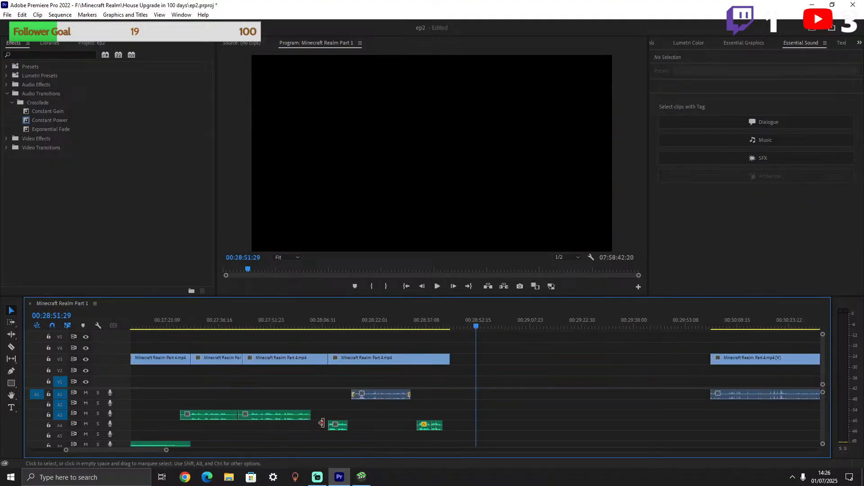
Paste the "*Gameplay Recorded Audio" title and place it on V4 at about 00:28:15, trimmed to the end of the A1 gameplay clip.
{"action": "scroll", "coordinate": [231, 415], "scroll_direction": "up", "scroll_amount": 1}
{"action": "left_click_drag", "start_coordinate": [167, 450], "coordinate": [332, 450]}
{"action": "scroll", "coordinate": [224, 419], "scroll_direction": "up", "scroll_amount": 3}
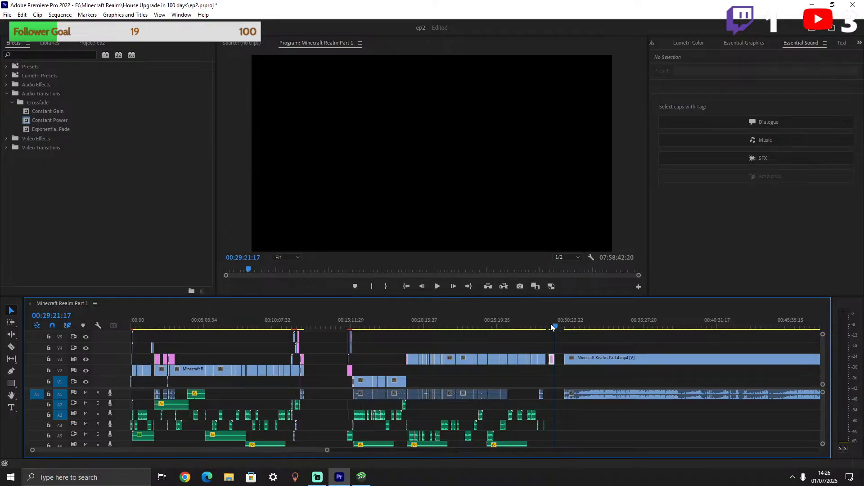
{"action": "scroll", "coordinate": [479, 380], "scroll_direction": "down", "scroll_amount": 7}
{"action": "scroll", "coordinate": [444, 401], "scroll_direction": "up", "scroll_amount": 4}
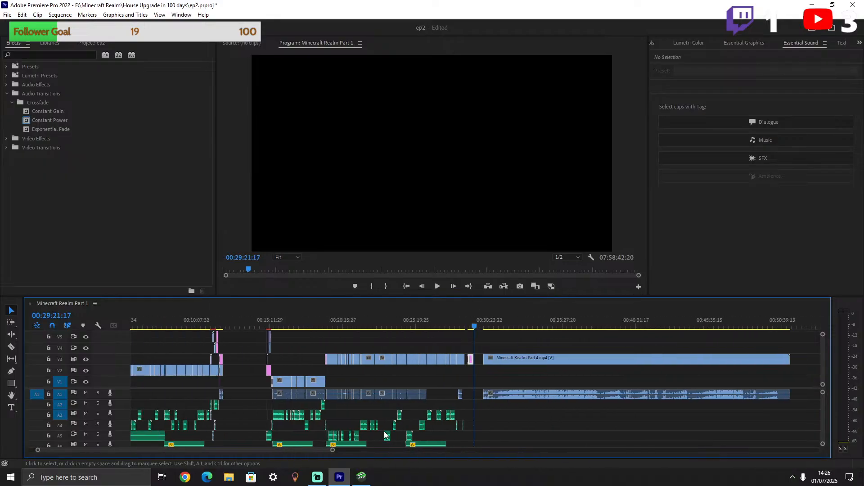
{"action": "left_click_drag", "start_coordinate": [331, 450], "coordinate": [239, 436]}
{"action": "scroll", "coordinate": [394, 378], "scroll_direction": "up", "scroll_amount": 6}
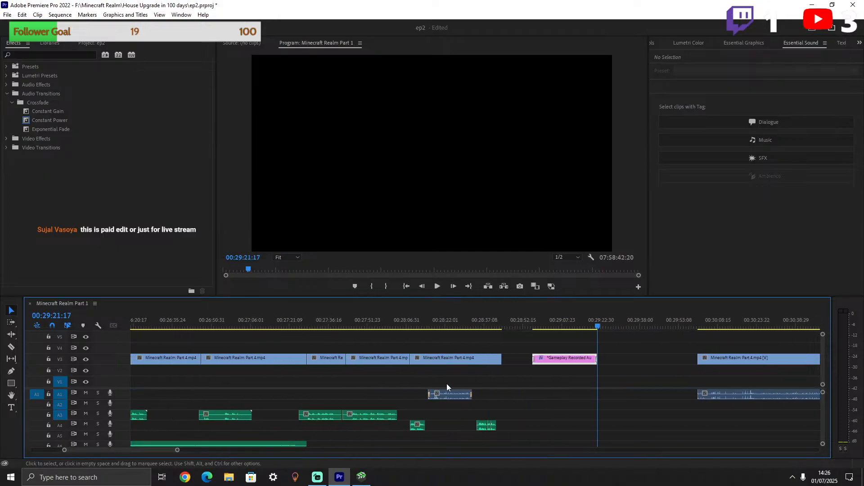
{"action": "left_click_drag", "start_coordinate": [598, 357], "coordinate": [497, 347]}
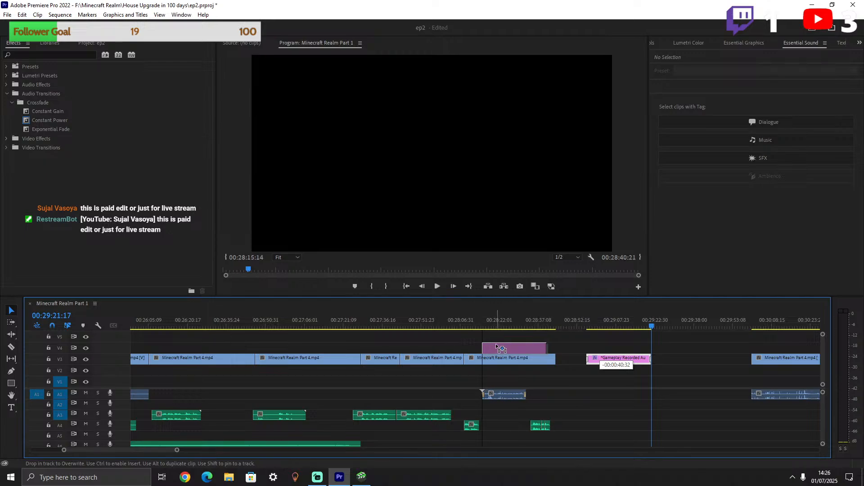
{"action": "left_click_drag", "start_coordinate": [497, 347], "coordinate": [526, 346]}
Play back the titled section from 00:28:15:16 to 00:28:33:13 and save the project.
{"action": "left_click", "coordinate": [483, 318]}
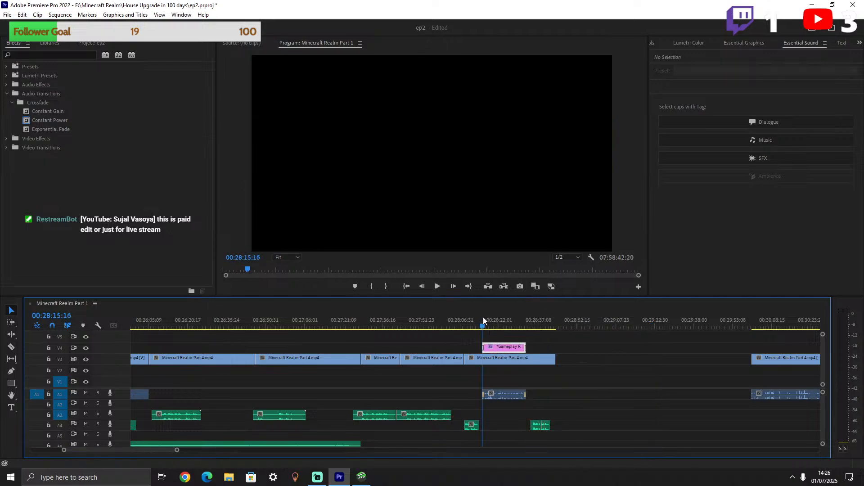
{"action": "key", "text": "space"}
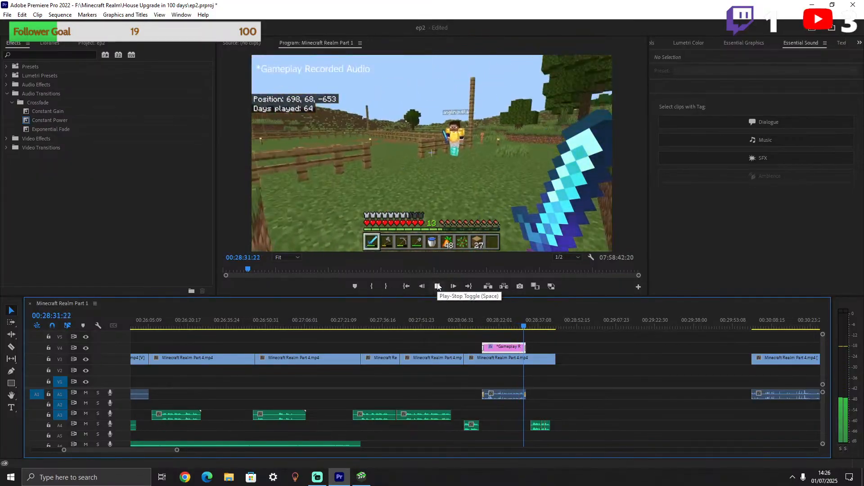
{"action": "left_click", "coordinate": [437, 287]}
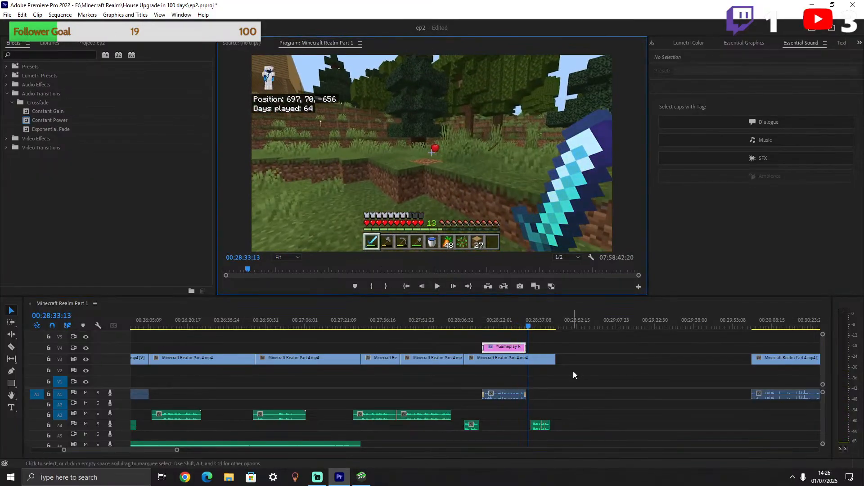
{"action": "key", "text": "ctrl+s"}
{"action": "key", "text": "ctrl+s"}
Play on from 00:28:33 past the end of the edited footage to about 00:28:44:30 and save the project.
{"action": "key", "text": "space"}
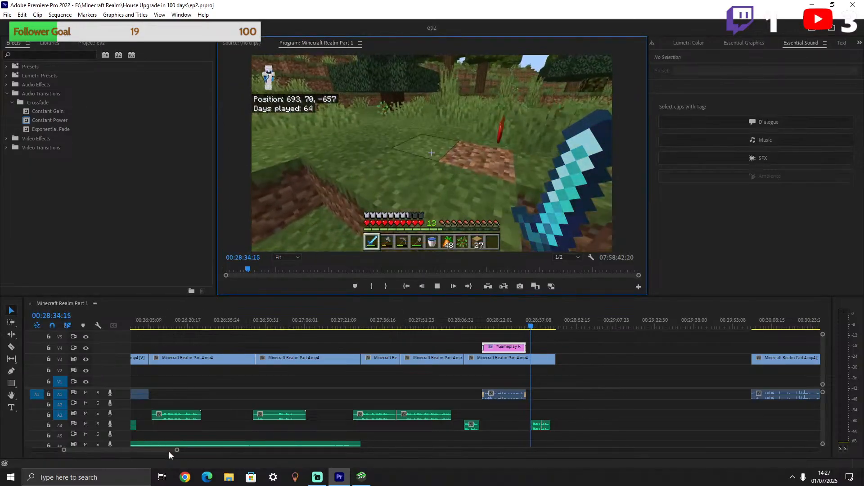
{"action": "left_click_drag", "start_coordinate": [177, 450], "coordinate": [191, 451]}
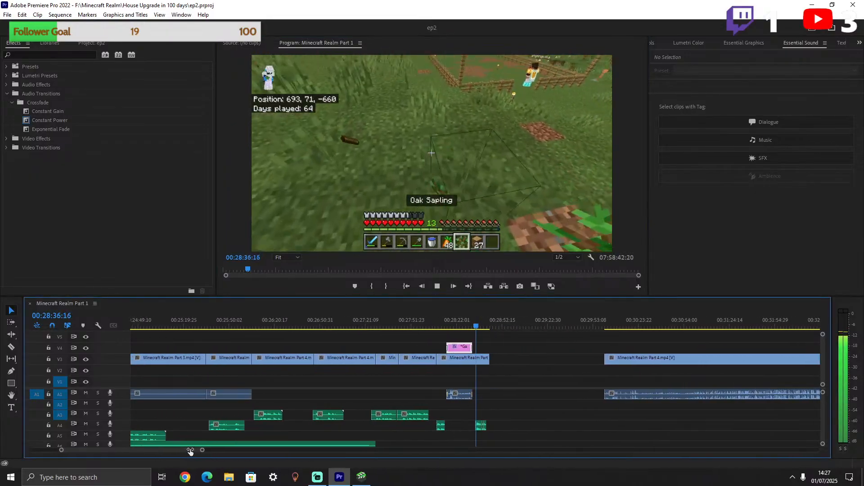
{"action": "scroll", "coordinate": [512, 393], "scroll_direction": "down", "scroll_amount": 4}
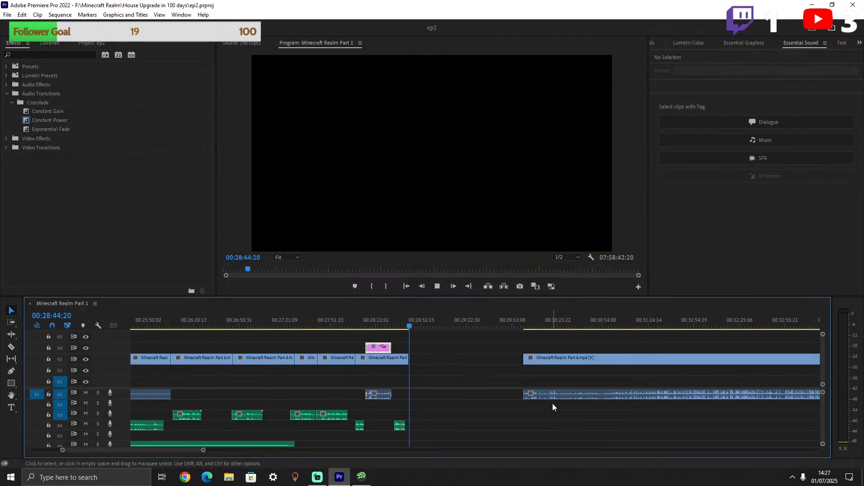
{"action": "key", "text": "space"}
{"action": "key", "text": "ctrl+s"}
Scrub the start of the remaining Part 4 footage up to 00:31:33:30 and check the earlier section near 00:15:03.
{"action": "scroll", "coordinate": [471, 378], "scroll_direction": "down", "scroll_amount": 5}
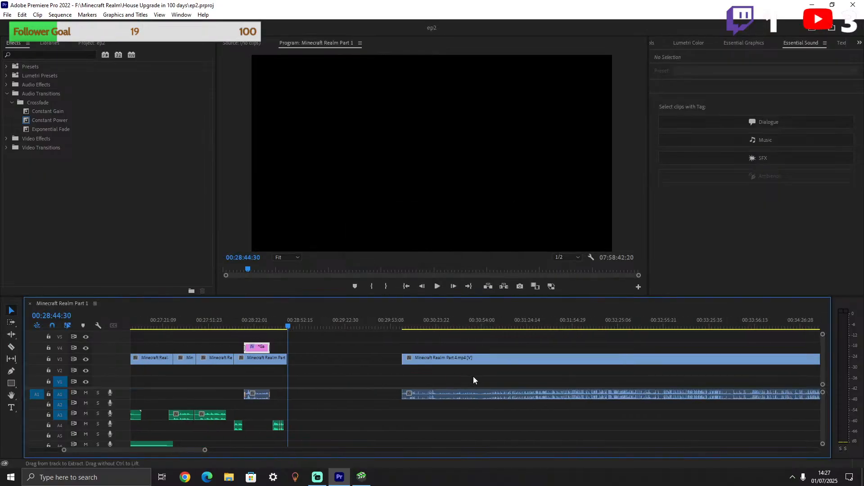
{"action": "left_click", "coordinate": [389, 322]}
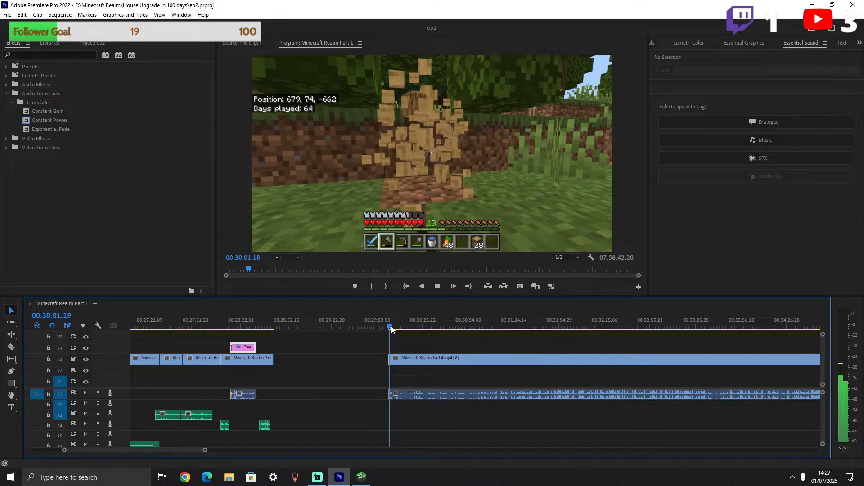
{"action": "left_click_drag", "start_coordinate": [390, 321], "coordinate": [527, 314]}
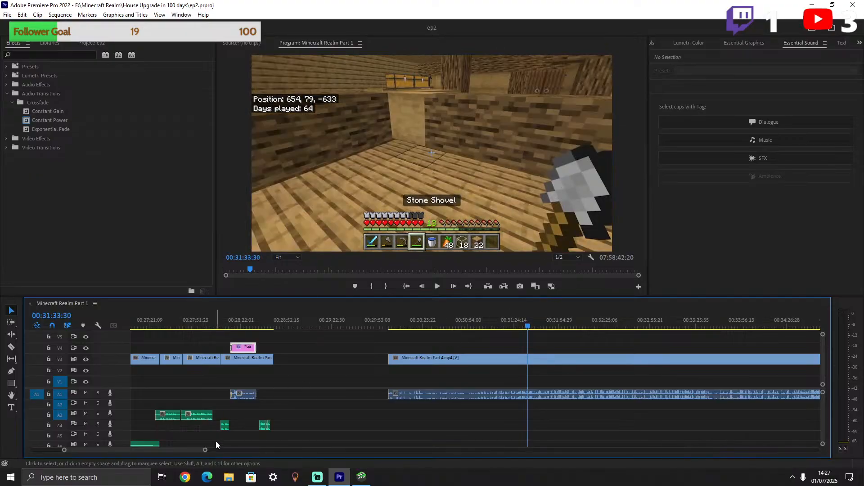
{"action": "left_click_drag", "start_coordinate": [205, 449], "coordinate": [305, 433]}
{"action": "left_click", "coordinate": [280, 327]}
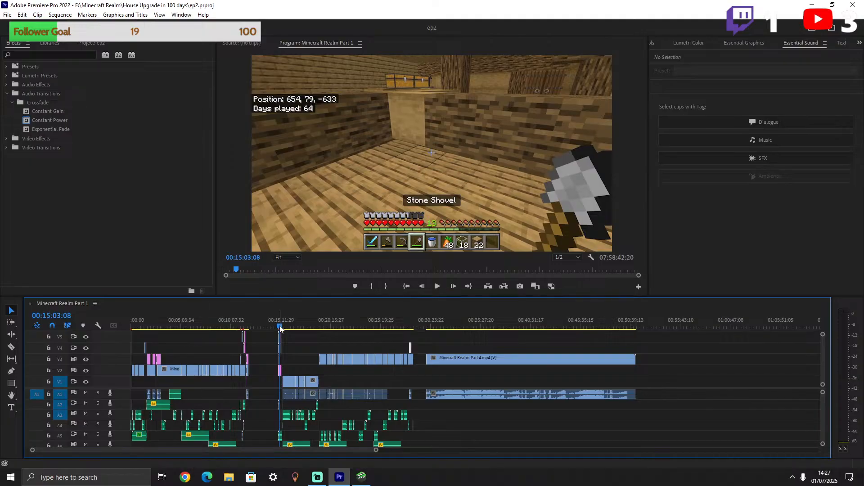
{"action": "left_click_drag", "start_coordinate": [280, 327], "coordinate": [278, 328]}
Review from the end of the edited section into the remaining Part 4 footage, scrubbing from 00:30:00:35 to 00:41:36:06.
{"action": "left_click_drag", "start_coordinate": [394, 316], "coordinate": [413, 314]}
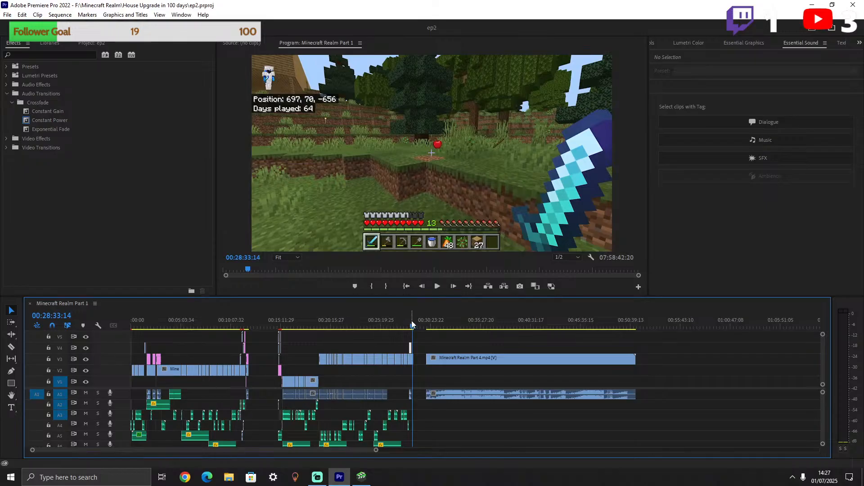
{"action": "left_click_drag", "start_coordinate": [414, 328], "coordinate": [426, 319]}
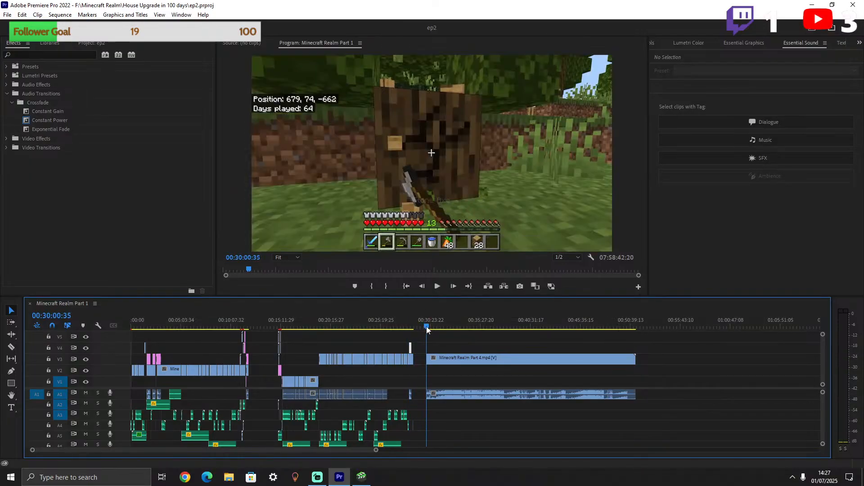
{"action": "left_click", "coordinate": [452, 358]}
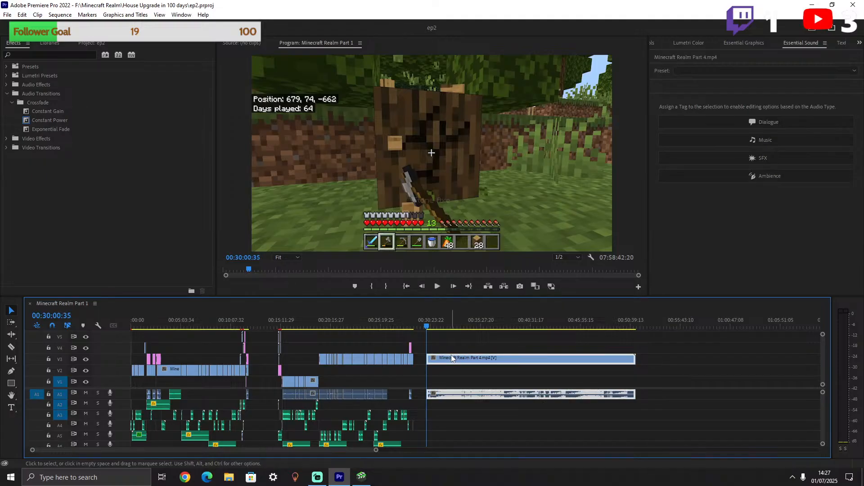
{"action": "key", "text": "space"}
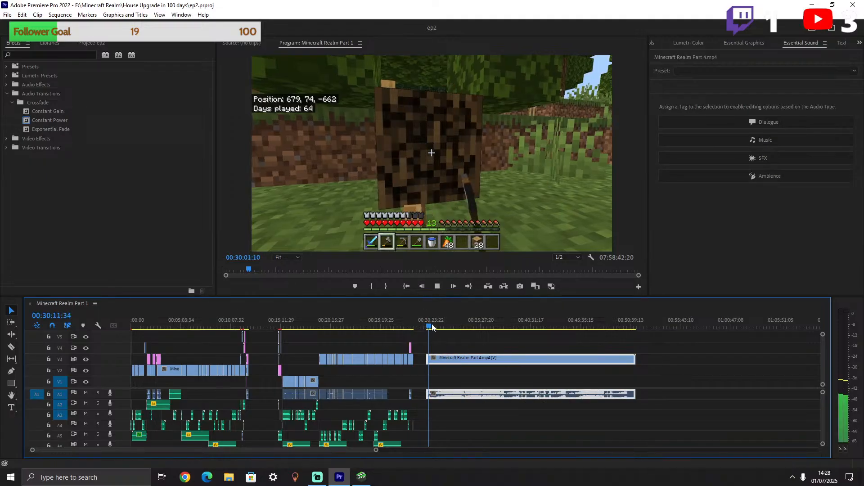
{"action": "left_click_drag", "start_coordinate": [432, 324], "coordinate": [540, 315]}
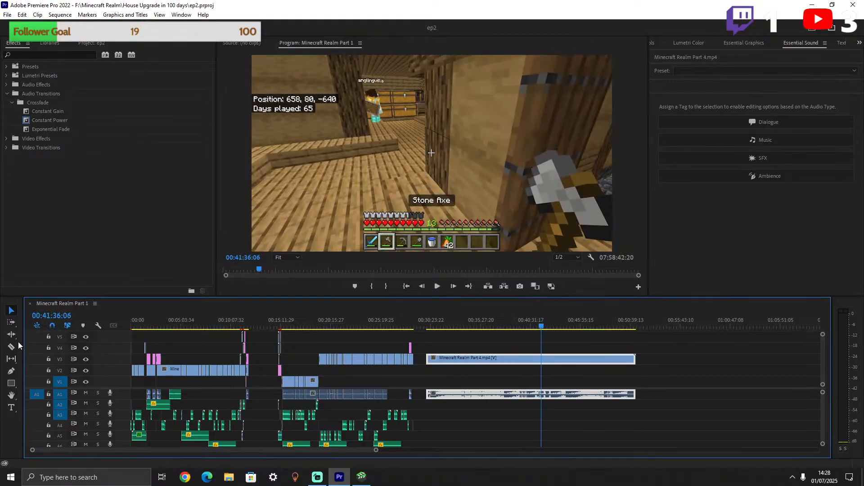
Cut away the remaining Part 4 footage before 00:41:36:06 and move the rest up against the end of the edited section.
{"action": "left_click", "coordinate": [12, 347]}
{"action": "left_click", "coordinate": [543, 358]}
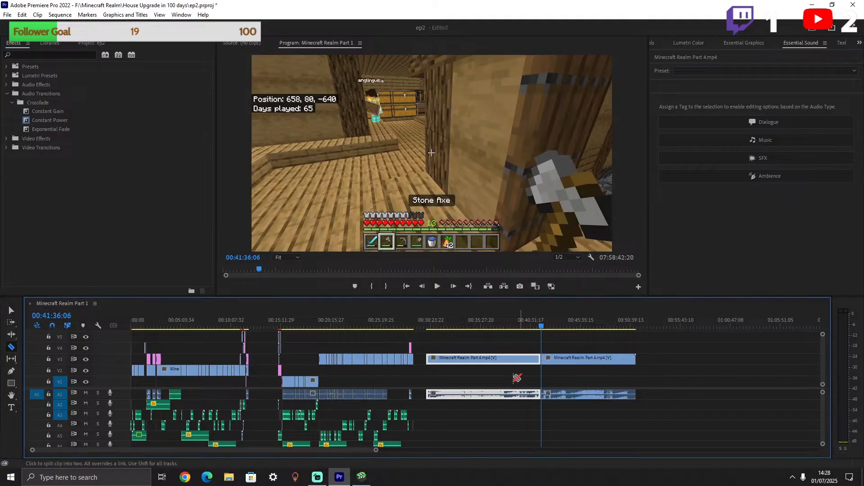
{"action": "left_click", "coordinate": [11, 311]}
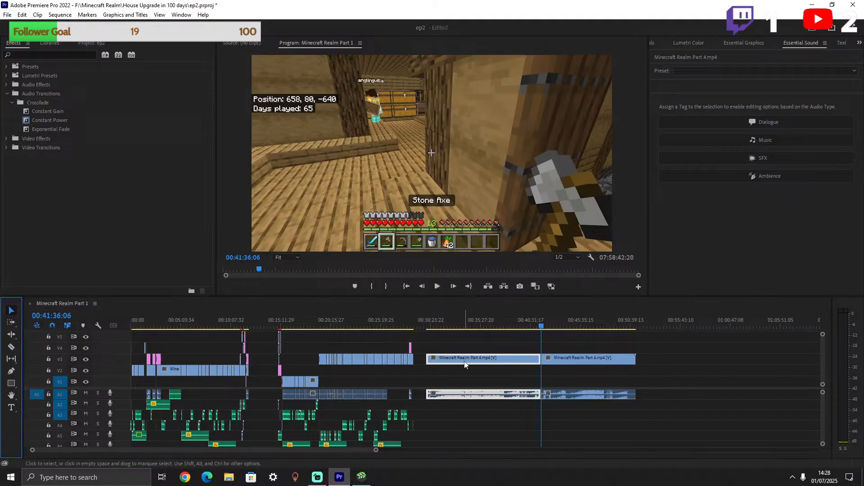
{"action": "key", "text": "Delete"}
{"action": "left_click_drag", "start_coordinate": [584, 359], "coordinate": [445, 362]}
Play back the join with the moved Part 4 footage from 00:28:36:04 to 00:29:01:17.
{"action": "left_click_drag", "start_coordinate": [421, 318], "coordinate": [414, 318]}
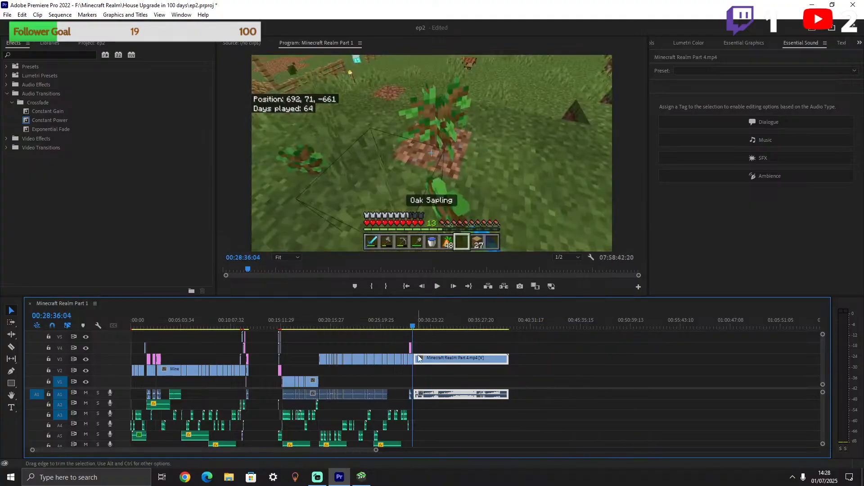
{"action": "left_click_drag", "start_coordinate": [376, 450], "coordinate": [258, 446]}
{"action": "key", "text": "space"}
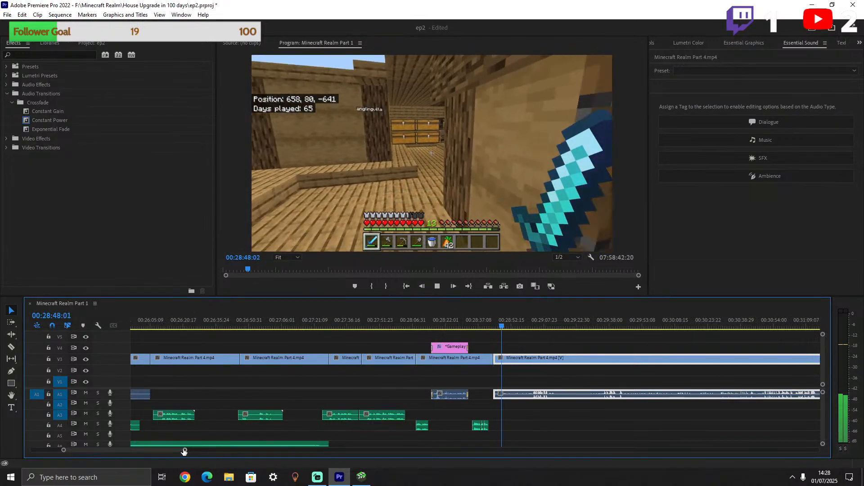
{"action": "left_click_drag", "start_coordinate": [185, 450], "coordinate": [220, 452]}
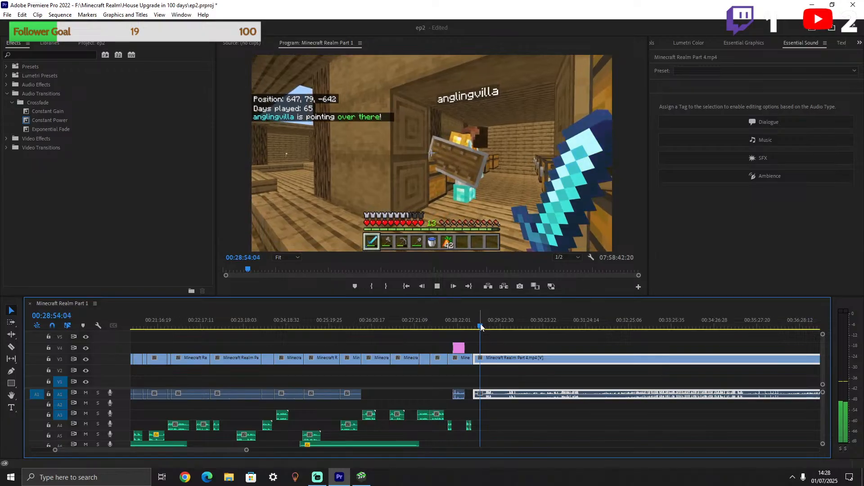
{"action": "scroll", "coordinate": [544, 354], "scroll_direction": "down", "scroll_amount": 5}
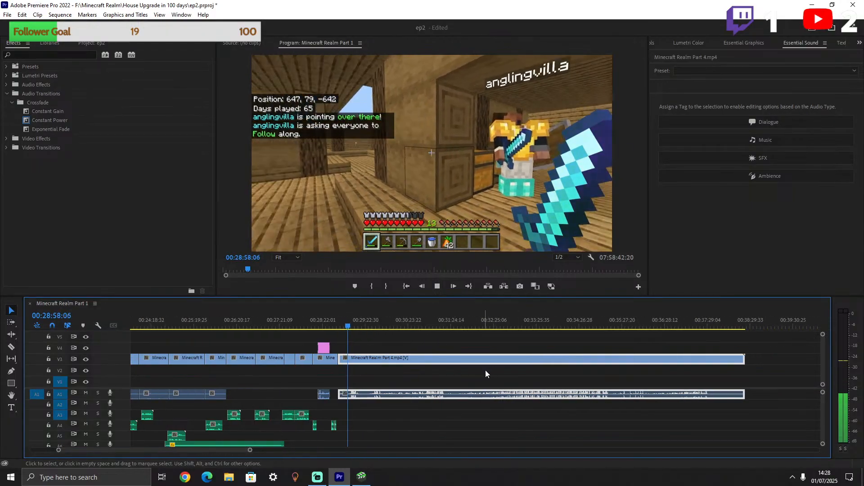
{"action": "left_click_drag", "start_coordinate": [250, 449], "coordinate": [271, 450]}
{"action": "key", "text": "space"}
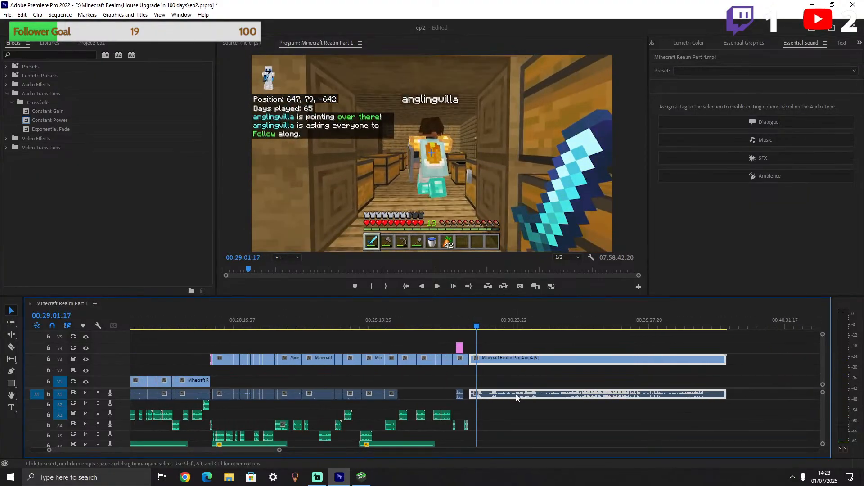
Unlink the audio of the last Part 4 clip from its video and delete that audio.
{"action": "right_click", "coordinate": [517, 397]}
{"action": "left_click", "coordinate": [559, 161]}
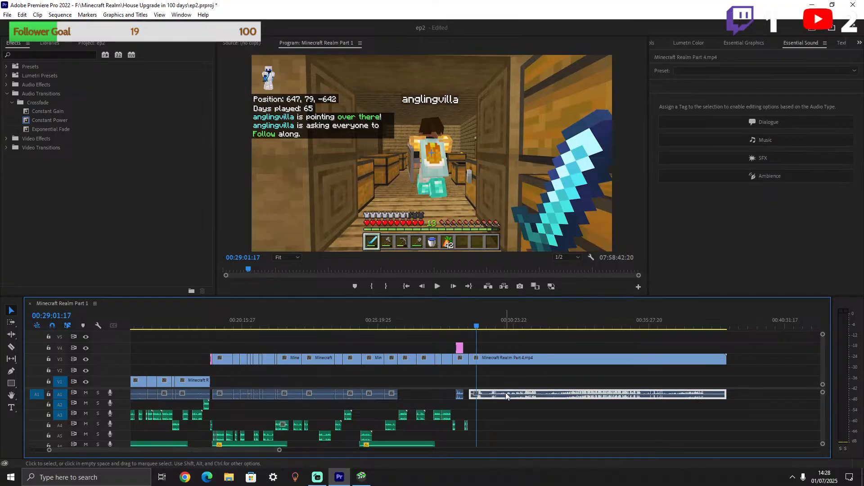
{"action": "key", "text": "Delete"}
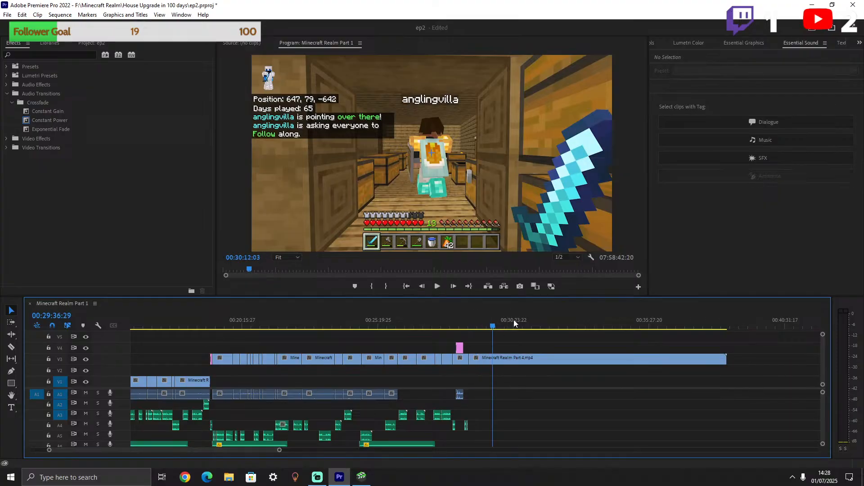
Split the last Part 4 clip at 00:30:25:07 and delete the footage after the cut.
{"action": "mouse_move", "coordinate": [514, 320]}
{"action": "left_mouse_down"}
{"action": "mouse_move", "coordinate": [666, 315]}
{"action": "mouse_move", "coordinate": [513, 308]}
{"action": "left_mouse_up"}
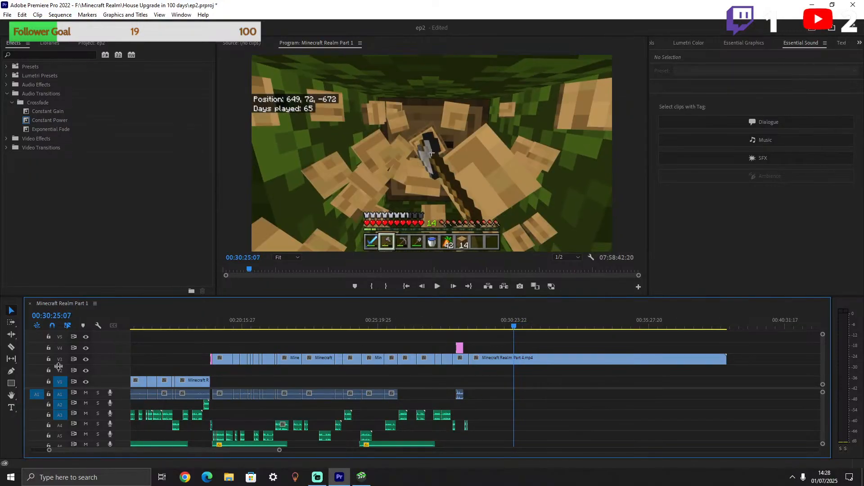
{"action": "left_click", "coordinate": [11, 347]}
{"action": "left_click", "coordinate": [514, 359]}
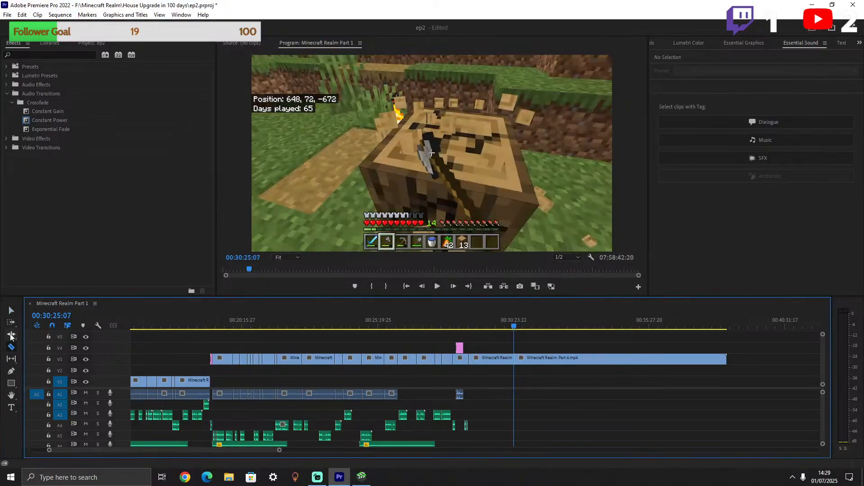
{"action": "key", "text": "v"}
{"action": "left_click", "coordinate": [576, 361]}
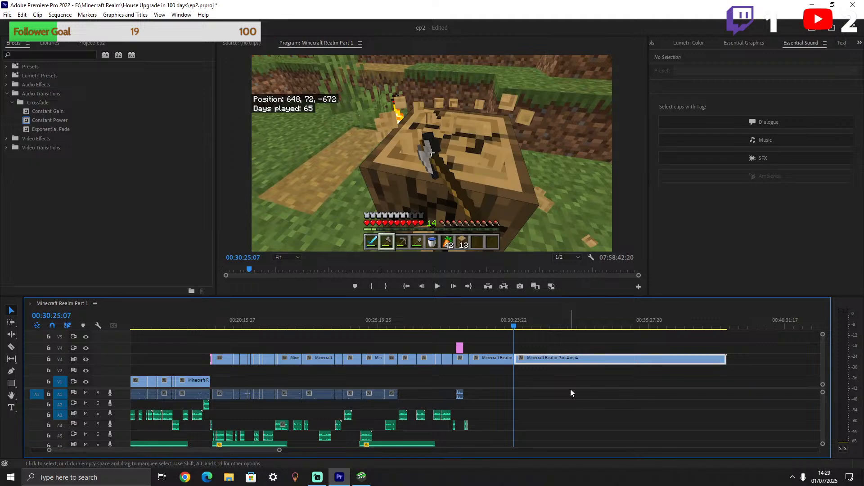
{"action": "key", "text": "Delete"}
Copy the group of promo clips and titles near 00:11:20 and paste it past the end of the Part 4 footage.
{"action": "scroll", "coordinate": [342, 387], "scroll_direction": "up", "scroll_amount": 3}
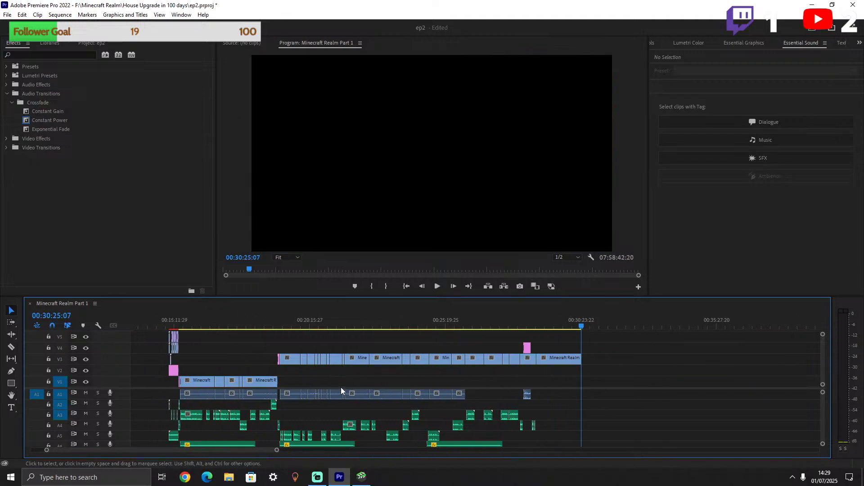
{"action": "scroll", "coordinate": [292, 448], "scroll_direction": "down", "scroll_amount": 3}
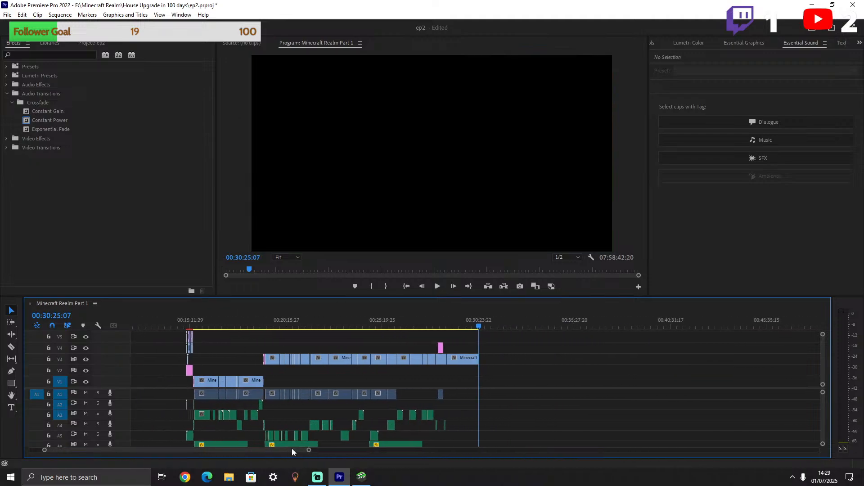
{"action": "left_click_drag", "start_coordinate": [266, 451], "coordinate": [255, 452]}
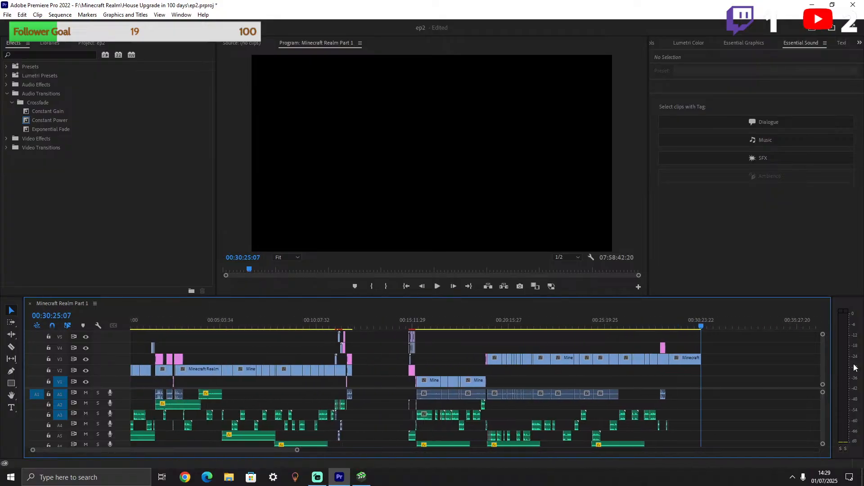
{"action": "left_click_drag", "start_coordinate": [824, 360], "coordinate": [816, 381]}
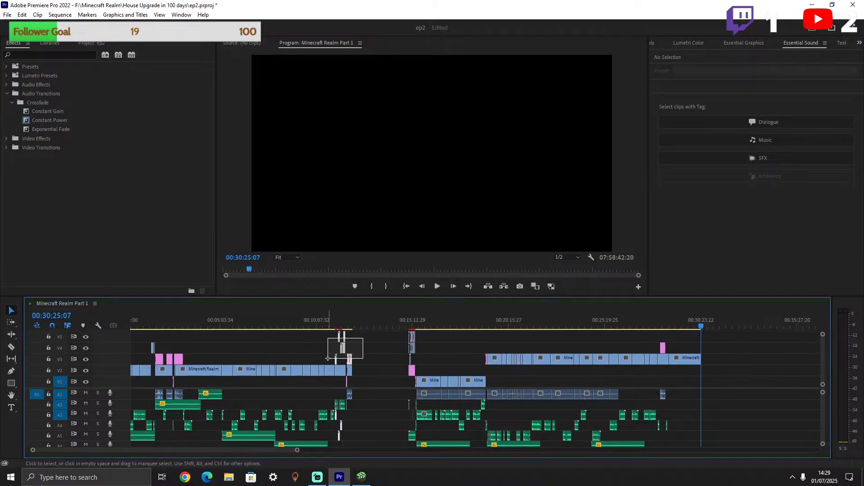
{"action": "left_click_drag", "start_coordinate": [328, 359], "coordinate": [331, 356]}
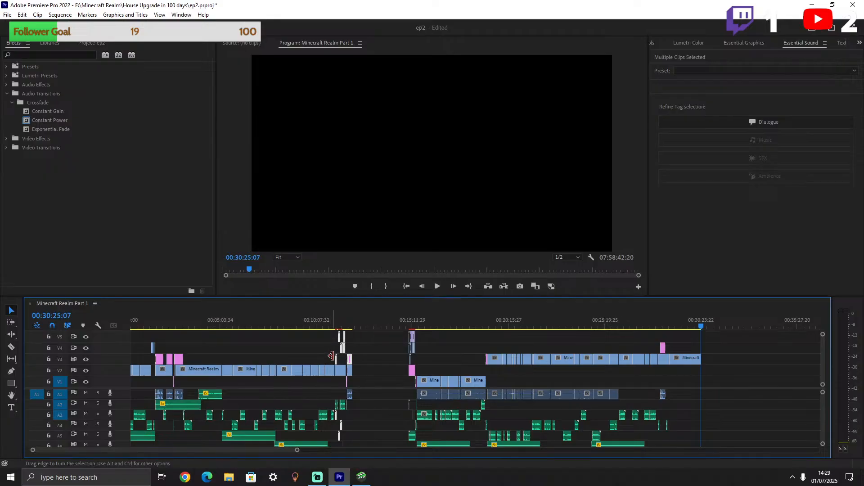
{"action": "key", "text": "ctrl+v"}
{"action": "left_click", "coordinate": [712, 327]}
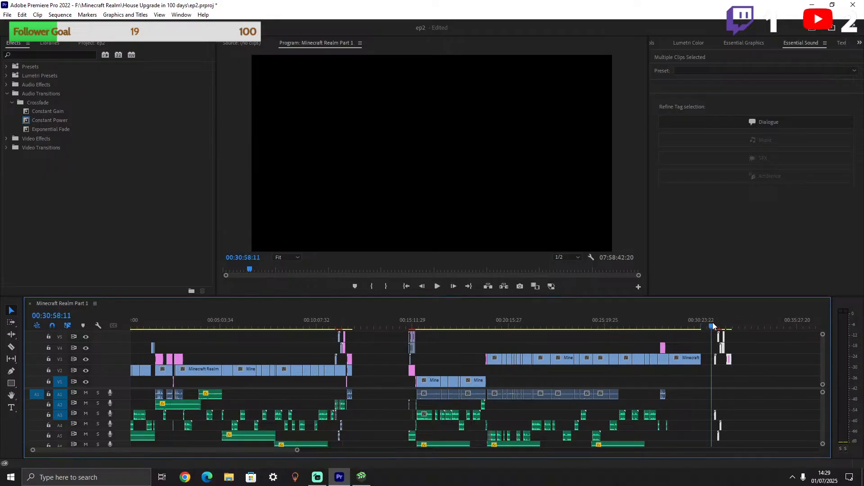
Move the pasted promo group back over the start of the last Part 4 clip, onto the tracks above it.
{"action": "left_click_drag", "start_coordinate": [298, 451], "coordinate": [236, 451]}
{"action": "scroll", "coordinate": [492, 393], "scroll_direction": "up", "scroll_amount": 11}
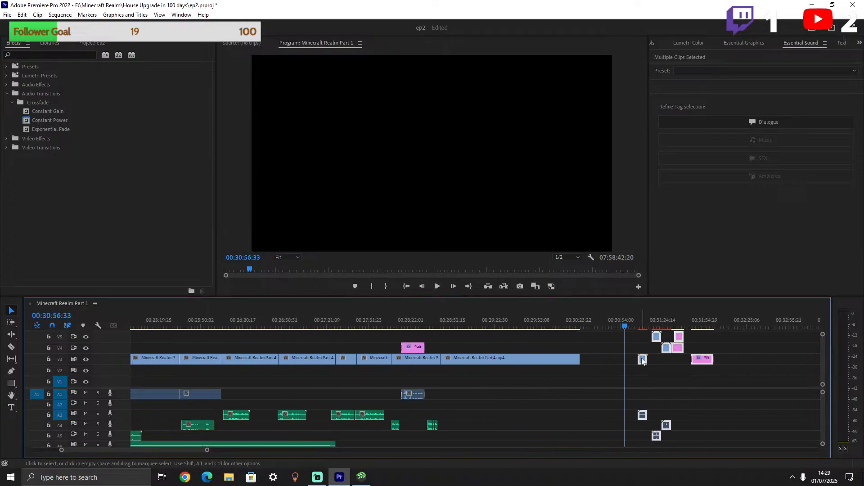
{"action": "left_click_drag", "start_coordinate": [643, 361], "coordinate": [466, 351]}
Record a voice-over on track A2 from the start of the last Part 4 clip at 00:28:44:11 to about 00:28:47:33.
{"action": "left_click", "coordinate": [446, 325]}
{"action": "left_click_drag", "start_coordinate": [447, 327], "coordinate": [441, 326]}
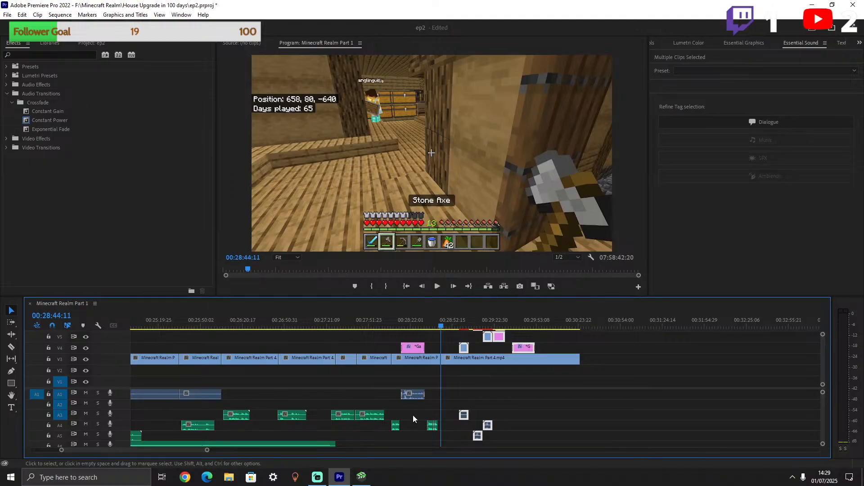
{"action": "left_click", "coordinate": [111, 403]}
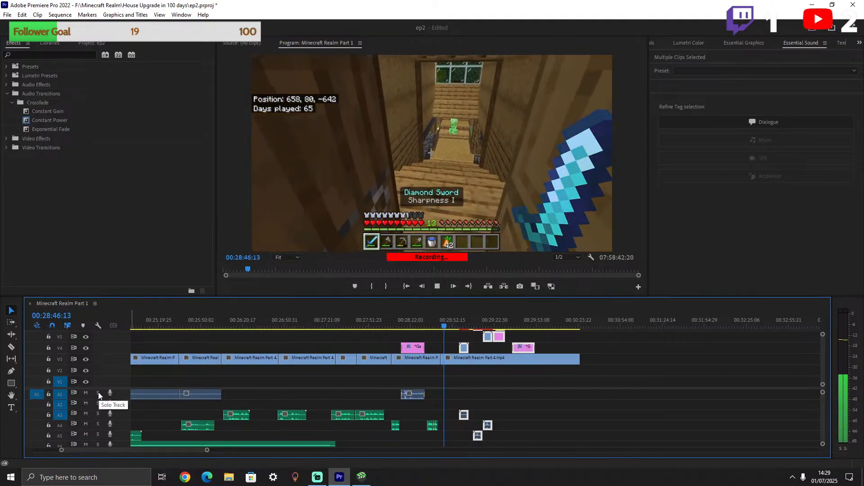
{"action": "key", "text": "space"}
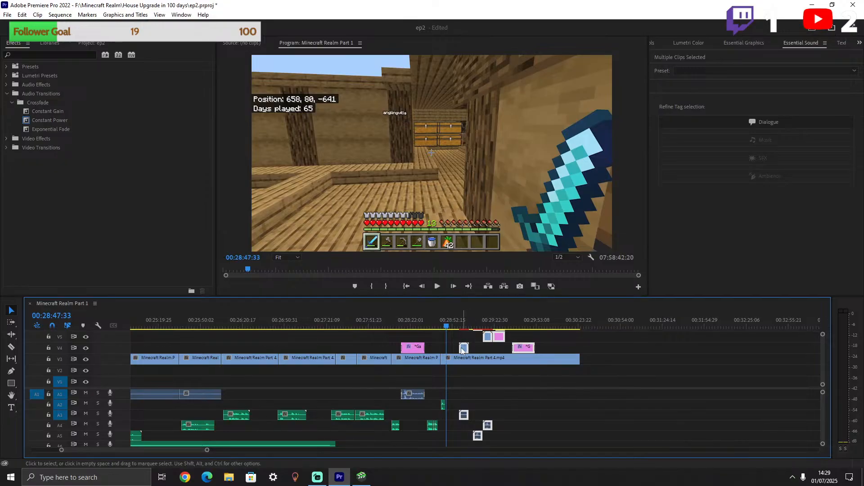
Move the promo group to start at 00:28:47:33, right after the new voice-over, and play it back to 00:28:54:36.
{"action": "left_click_drag", "start_coordinate": [462, 350], "coordinate": [449, 351]}
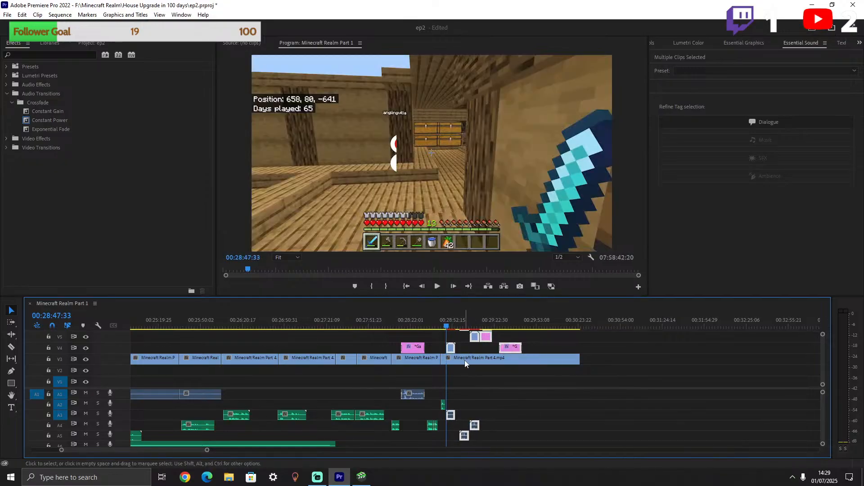
{"action": "key", "text": "space"}
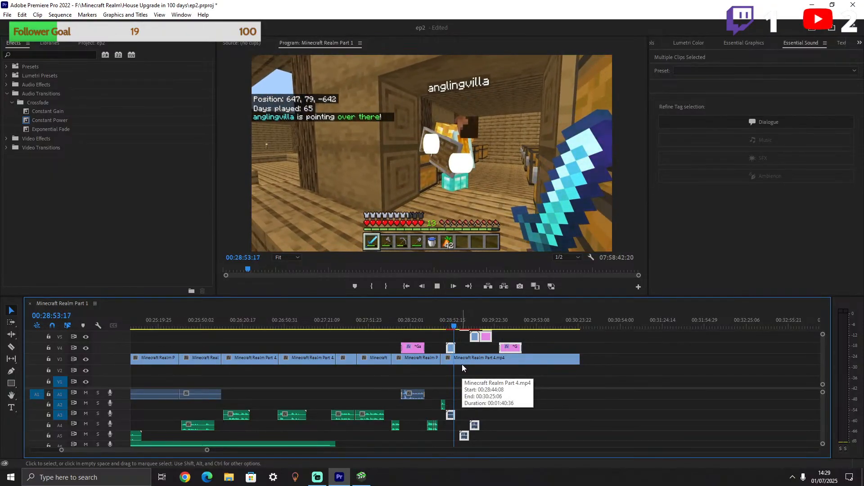
{"action": "key", "text": "space"}
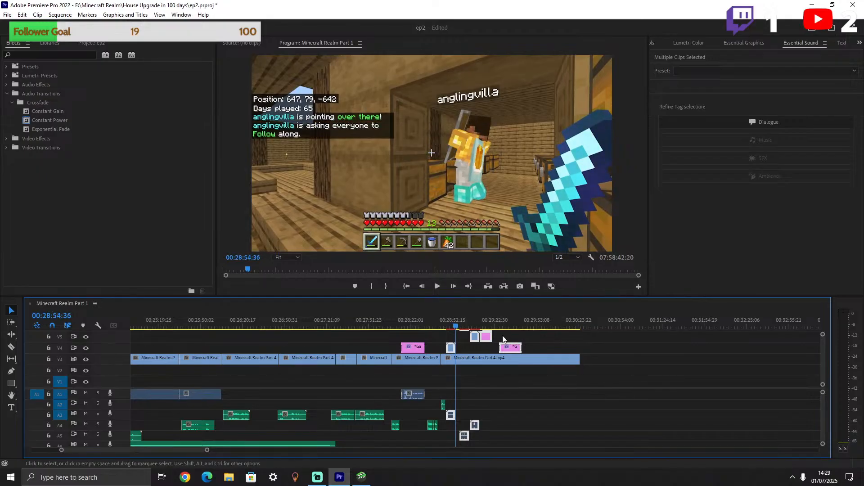
Shift all promo clips except the first earlier to start at 00:28:54:36 and play the sequence back to 00:29:19:33.
{"action": "scroll", "coordinate": [585, 385], "scroll_direction": "up", "scroll_amount": 1}
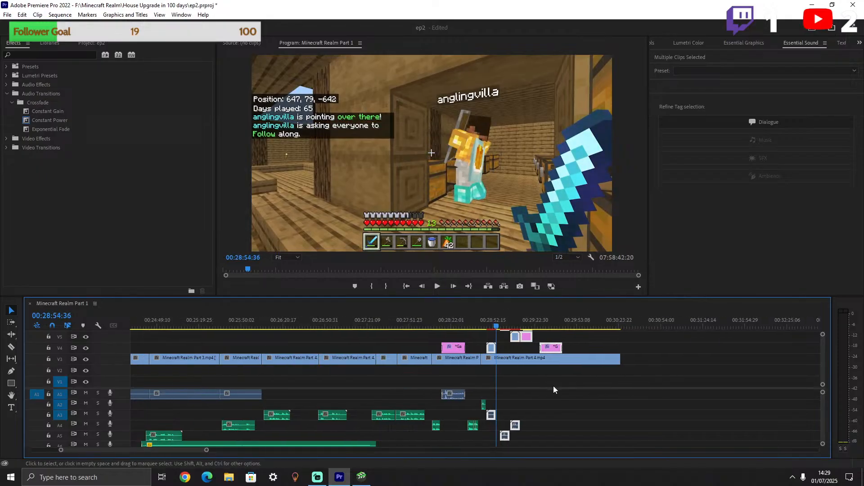
{"action": "left_click", "coordinate": [492, 349], "text": "shift"}
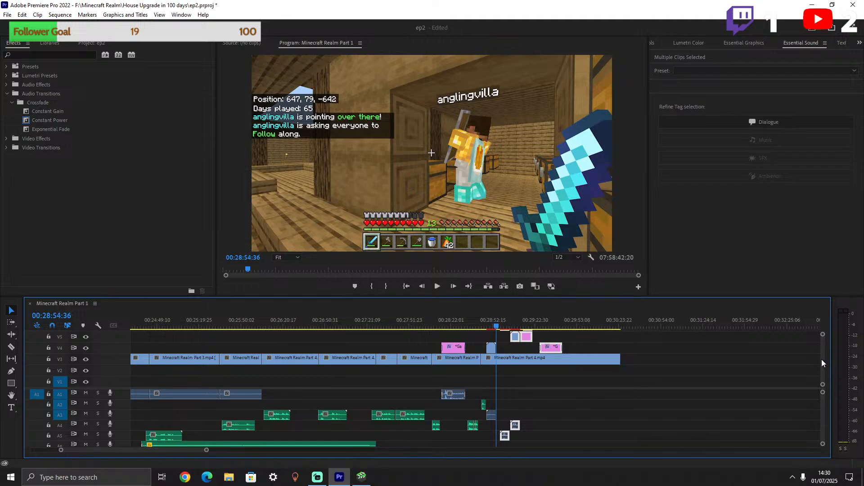
{"action": "scroll", "coordinate": [833, 369], "scroll_direction": "up", "scroll_amount": 2}
{"action": "left_click_drag", "start_coordinate": [505, 352], "coordinate": [501, 352]}
{"action": "key", "text": "space"}
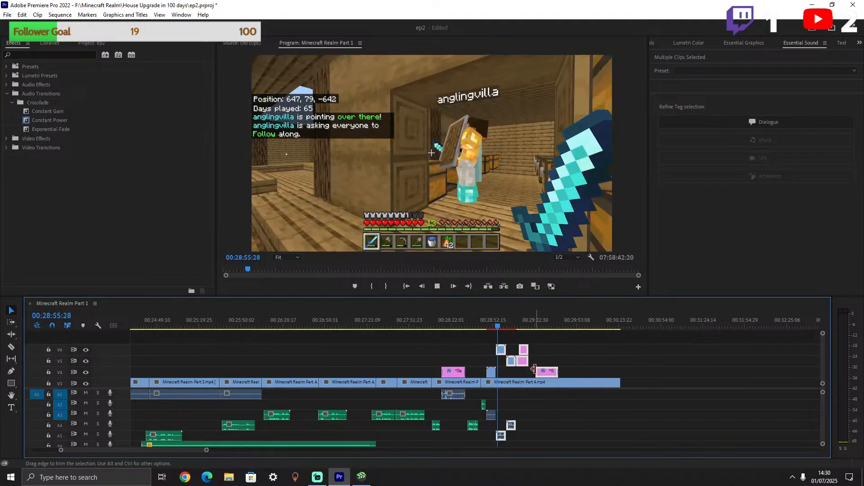
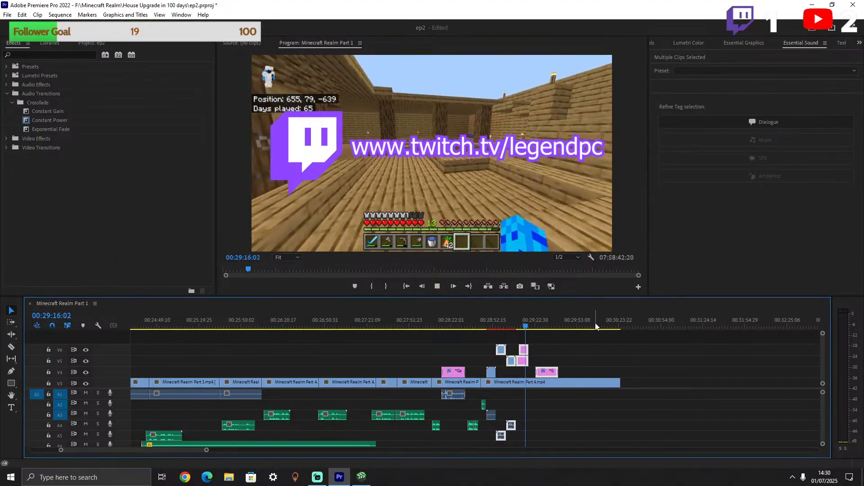
{"action": "left_click", "coordinate": [11, 347]}
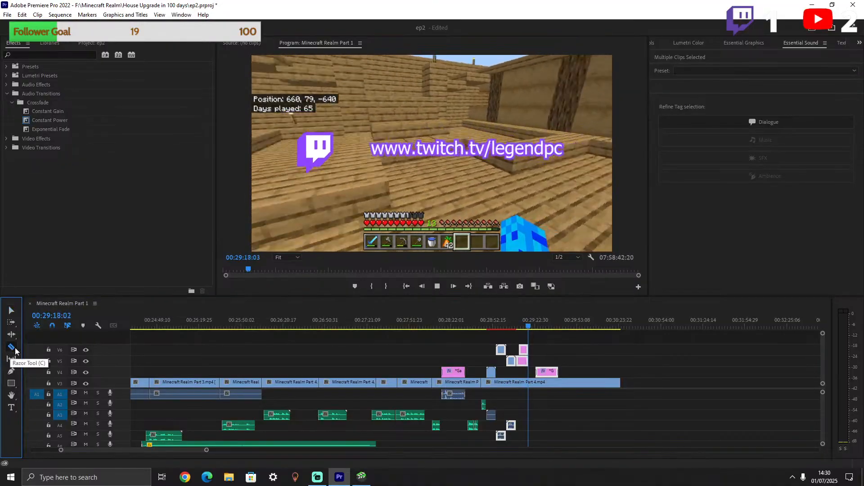
{"action": "key", "text": "space"}
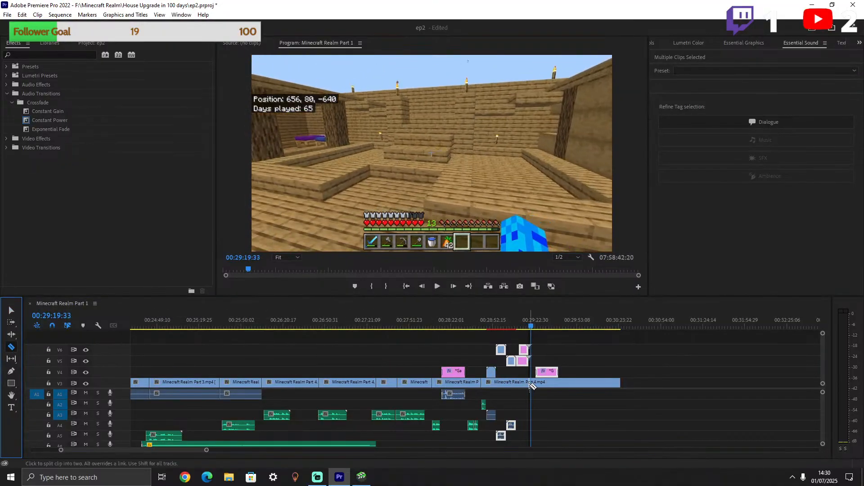
Delete the pasted "*Gameplay Recorded Audio" title at 00:29:27:11.
{"action": "left_click", "coordinate": [541, 326]}
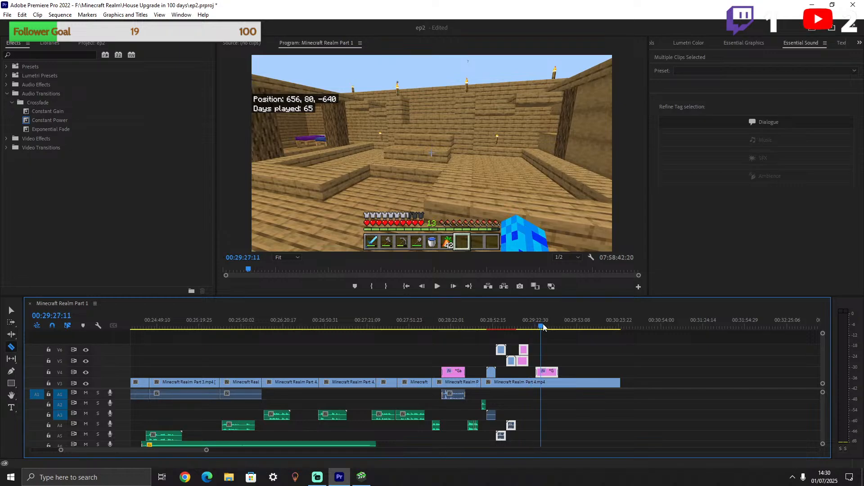
{"action": "key", "text": "v"}
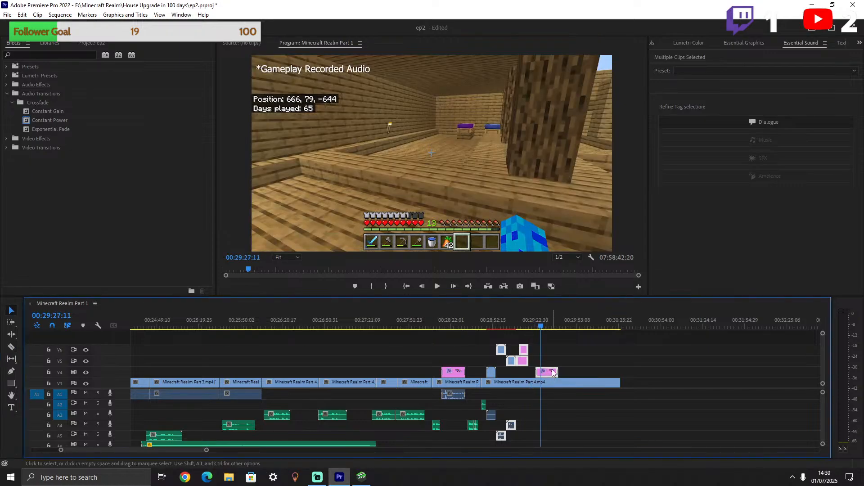
{"action": "left_click", "coordinate": [570, 367]}
{"action": "left_click", "coordinate": [553, 373]}
{"action": "key", "text": "Delete"}
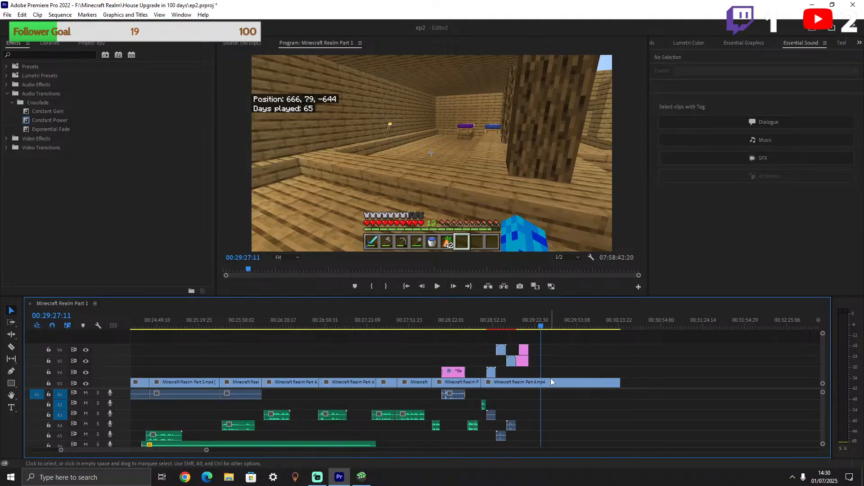
Split the last Part 4 clip on V3 at 00:29:20:17, just after the promo graphics, and delete the remainder.
{"action": "left_click", "coordinate": [11, 347]}
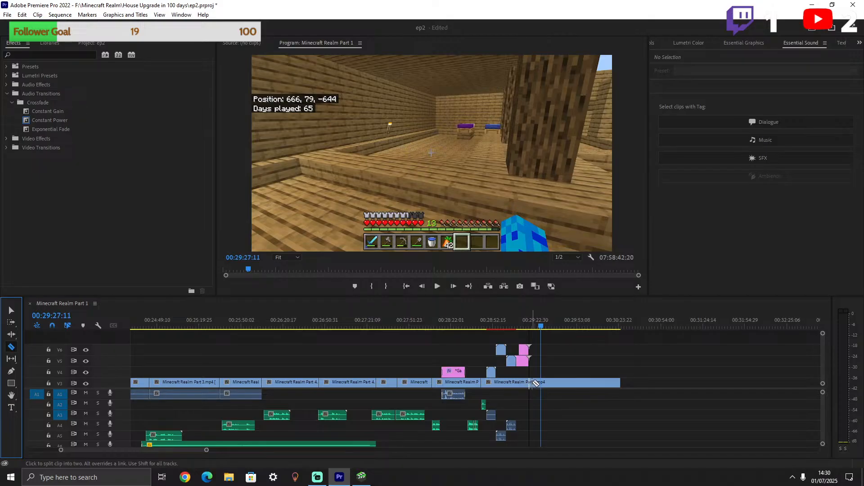
{"action": "left_click", "coordinate": [533, 326]}
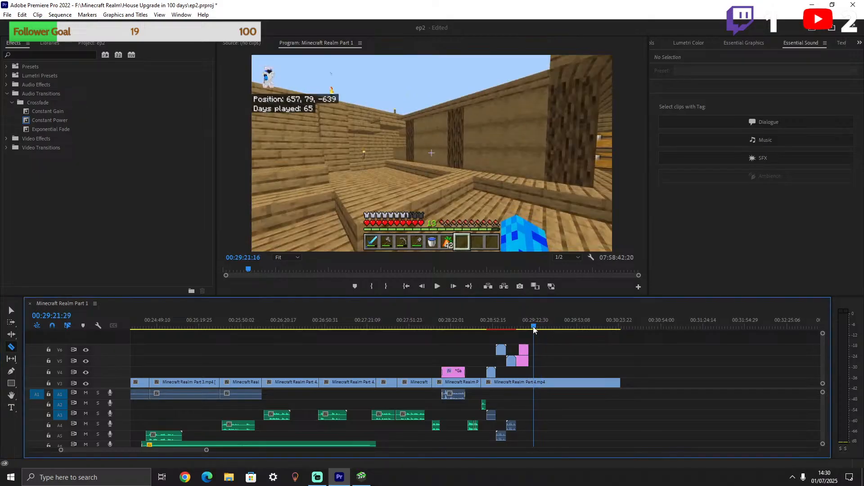
{"action": "left_click", "coordinate": [534, 384]}
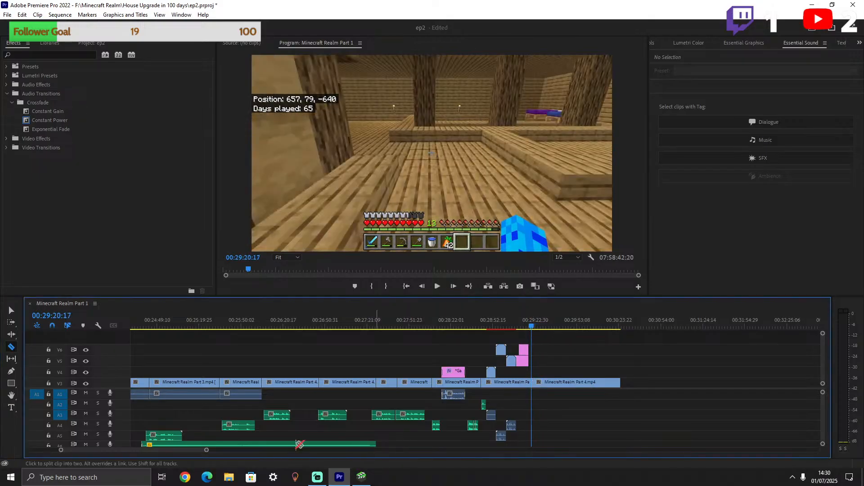
{"action": "key", "text": "v"}
{"action": "left_click", "coordinate": [569, 383]}
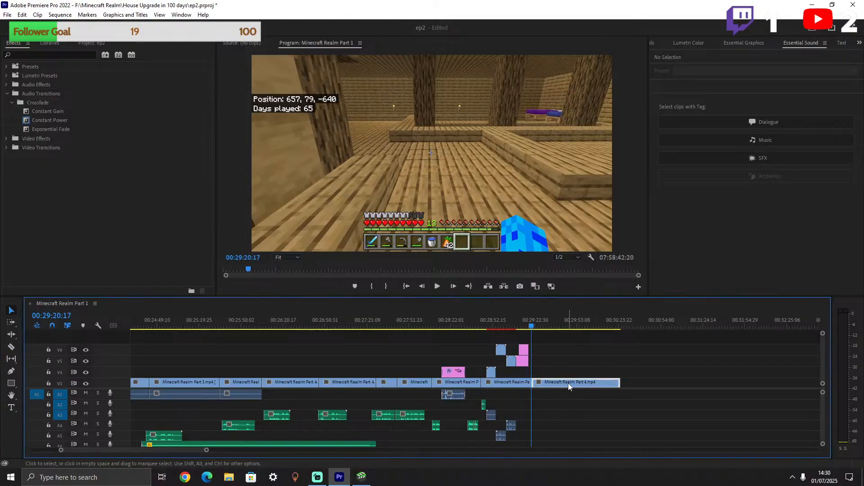
{"action": "key", "text": "Delete"}
Record a closing voice-over on track A6 from 00:28:45:04, at the start of the last clip, to about 00:29:17.
{"action": "scroll", "coordinate": [492, 396], "scroll_direction": "up", "scroll_amount": 5}
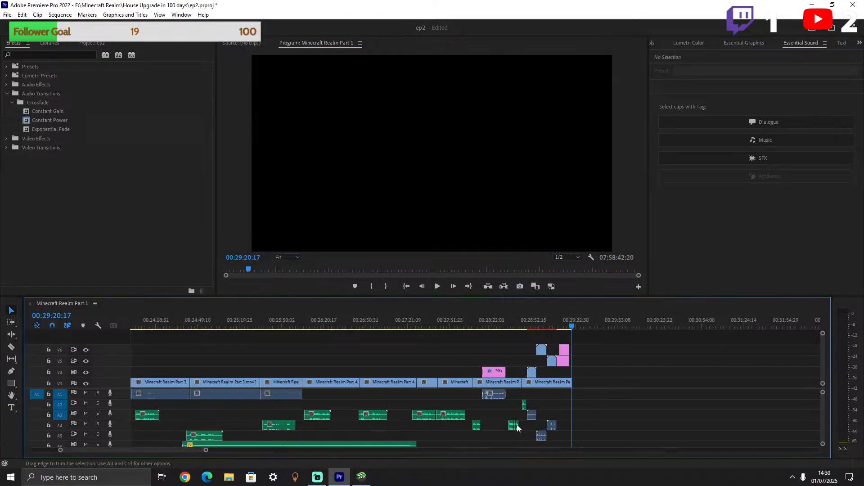
{"action": "scroll", "coordinate": [514, 425], "scroll_direction": "up", "scroll_amount": 8}
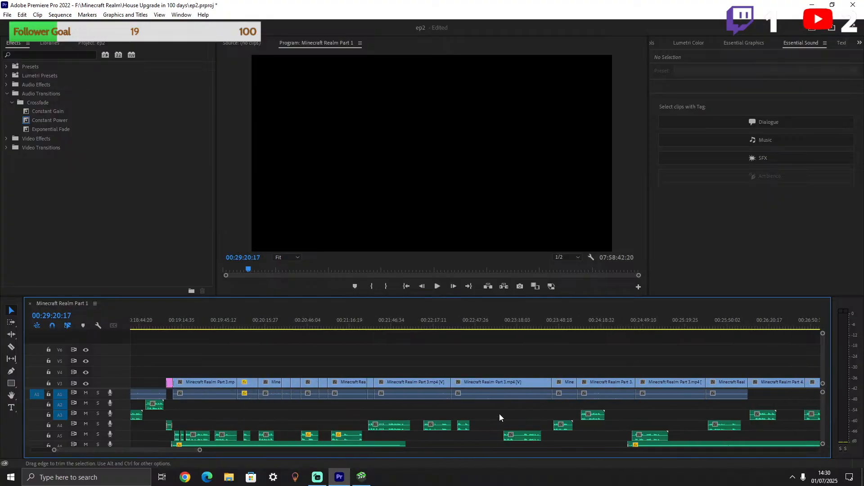
{"action": "left_click_drag", "start_coordinate": [198, 449], "coordinate": [209, 449]}
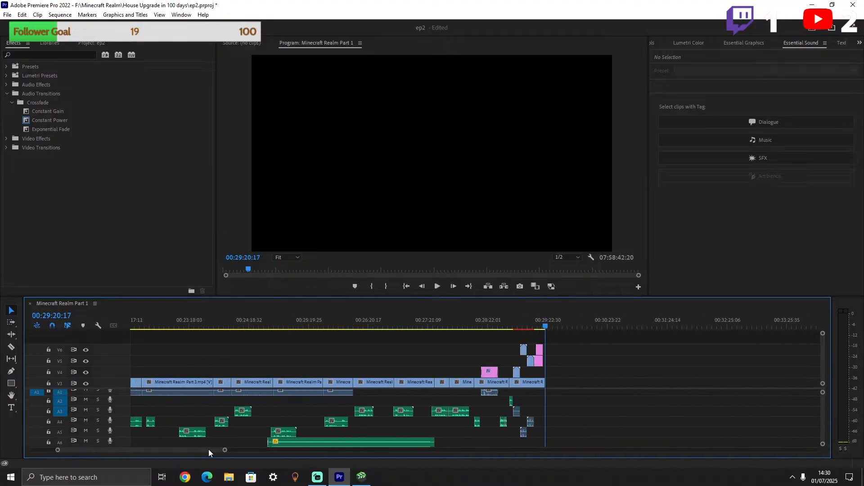
{"action": "left_click_drag", "start_coordinate": [546, 328], "coordinate": [511, 326]}
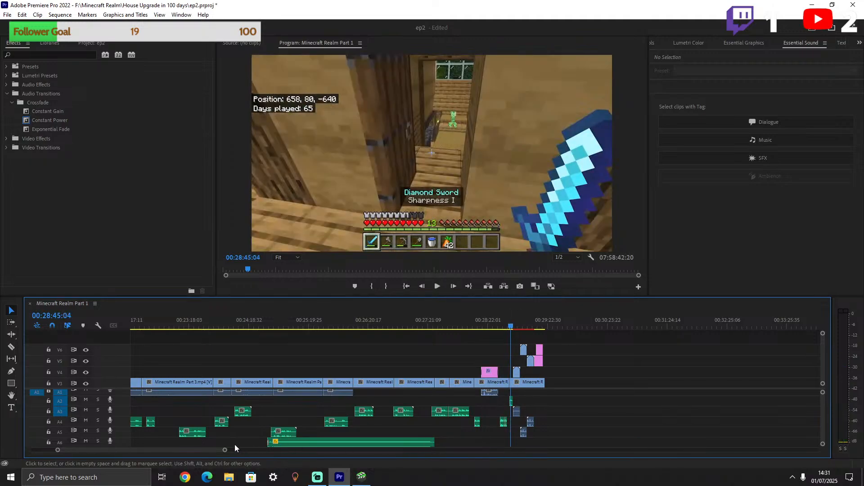
{"action": "left_click", "coordinate": [111, 441]}
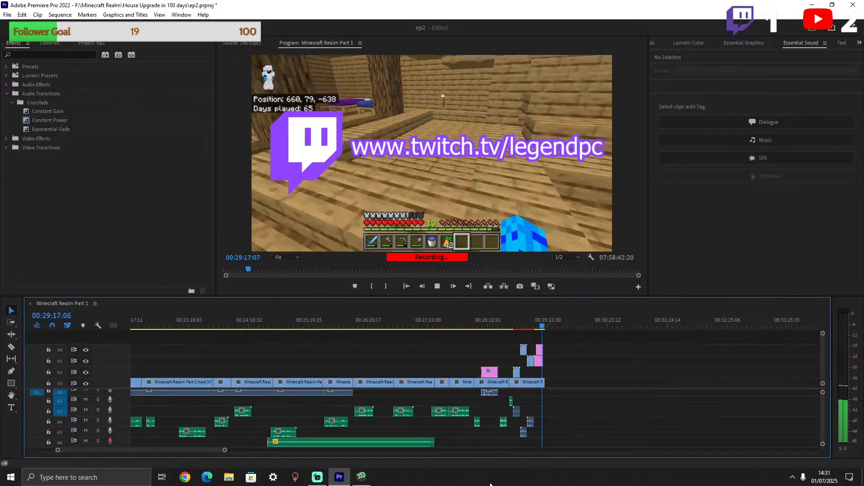
{"action": "key", "text": "space"}
{"action": "key", "text": "space"}
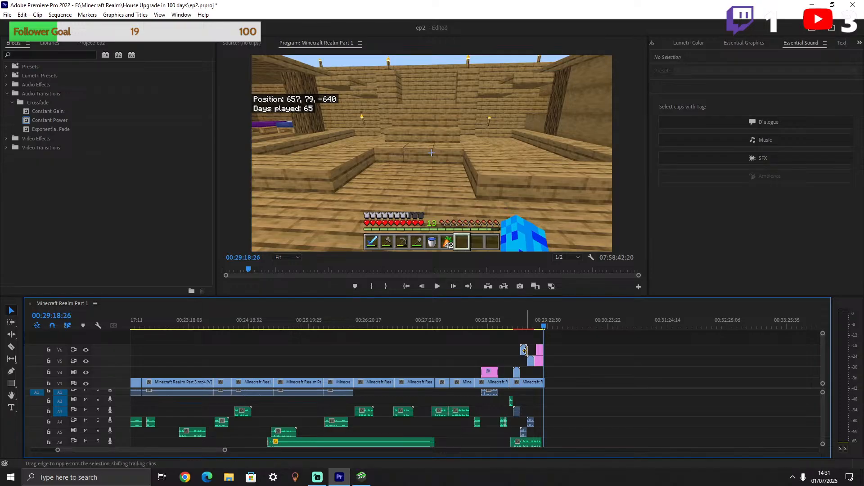
Close the Minecraft Realm Part 1 sequence and save the project.
{"action": "key", "text": "ctrl+w"}
{"action": "key", "text": "ctrl+s"}
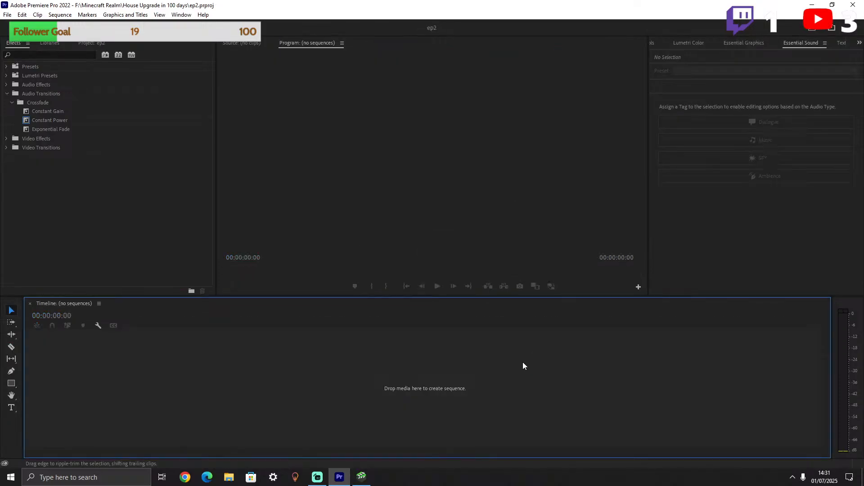
Look through the ep2 project bin for the closed sequence.
{"action": "left_click", "coordinate": [55, 43]}
{"action": "left_click", "coordinate": [78, 46]}
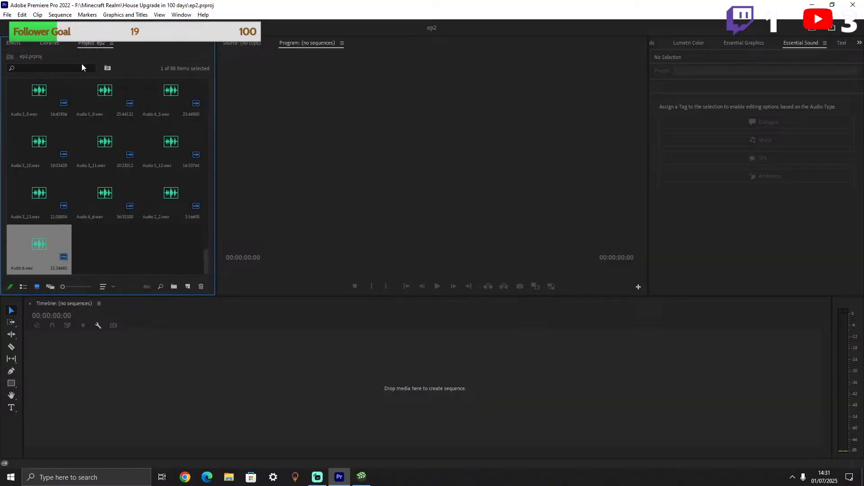
{"action": "left_click", "coordinate": [96, 156]}
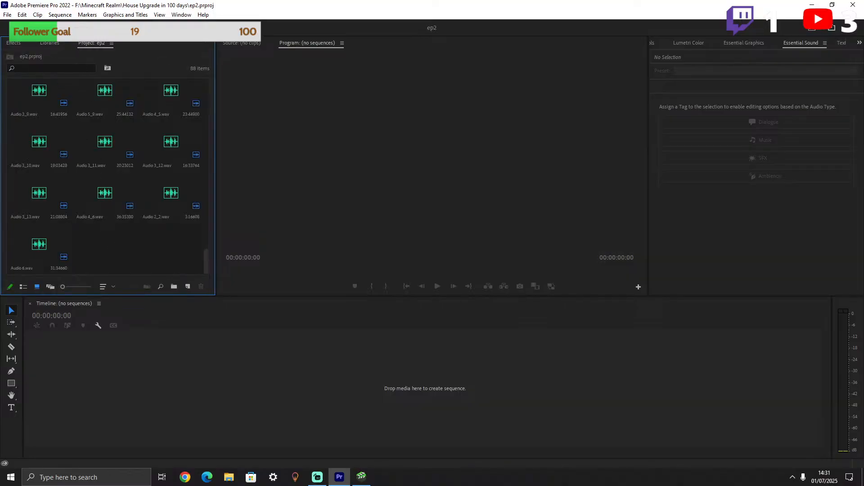
{"action": "left_click", "coordinate": [228, 371]}
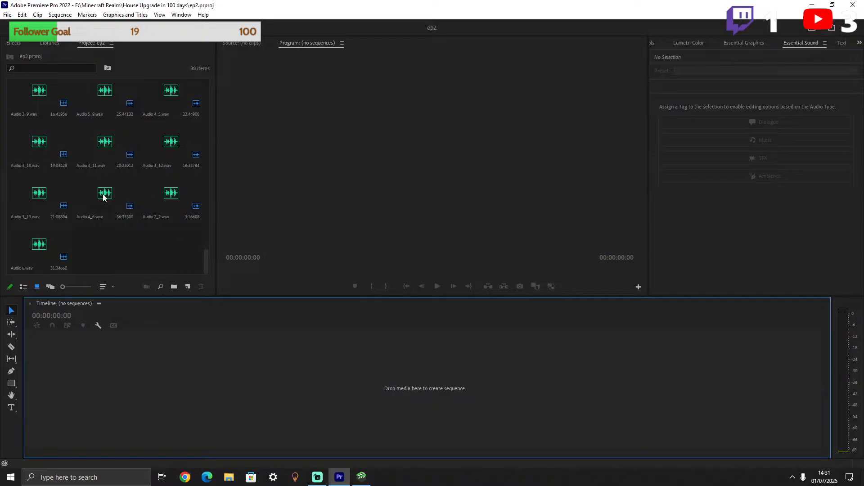
{"action": "left_click", "coordinate": [113, 252]}
{"action": "scroll", "coordinate": [113, 243], "scroll_direction": "up", "scroll_amount": 15}
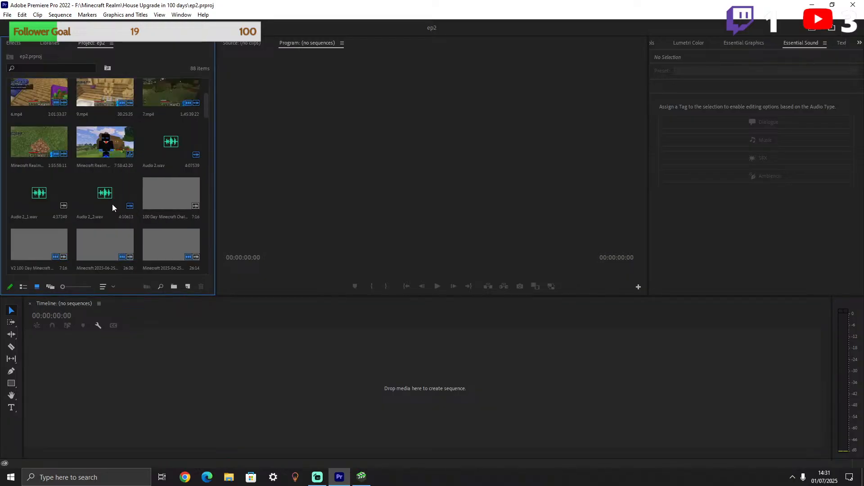
{"action": "scroll", "coordinate": [112, 204], "scroll_direction": "up", "scroll_amount": 5}
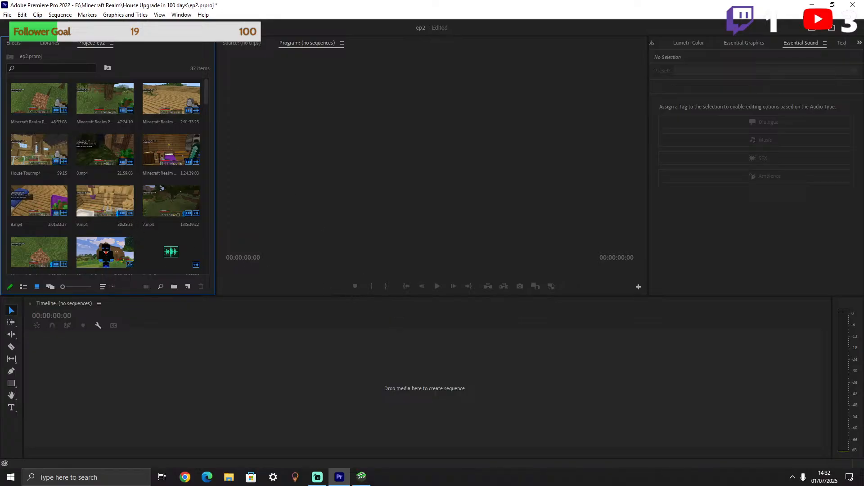
Undo the removal of the item from the ep2 project bin.
{"action": "left_click", "coordinate": [23, 15]}
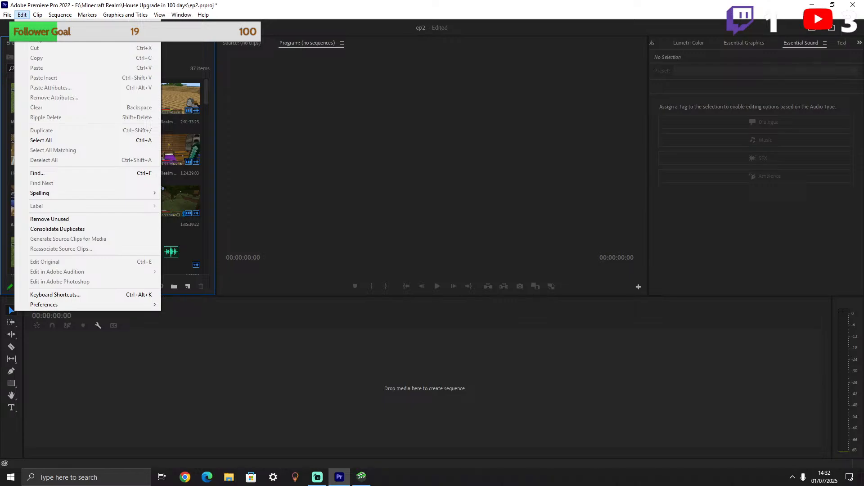
{"action": "left_click", "coordinate": [37, 26]}
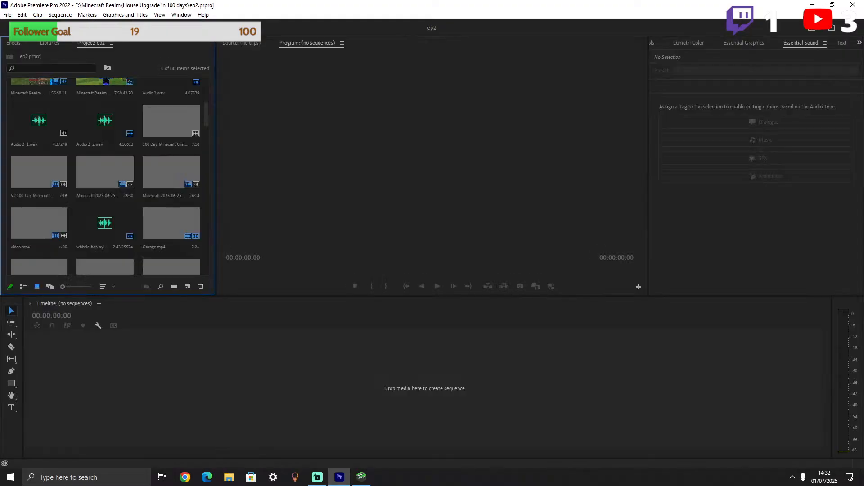
Check the Source and Program monitors and browse the project media again for the missing sequence.
{"action": "left_click", "coordinate": [242, 43]}
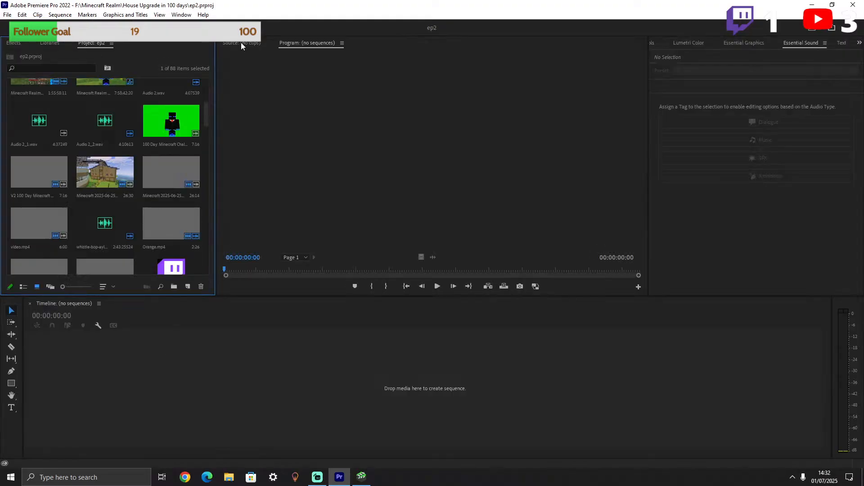
{"action": "left_click", "coordinate": [312, 45]}
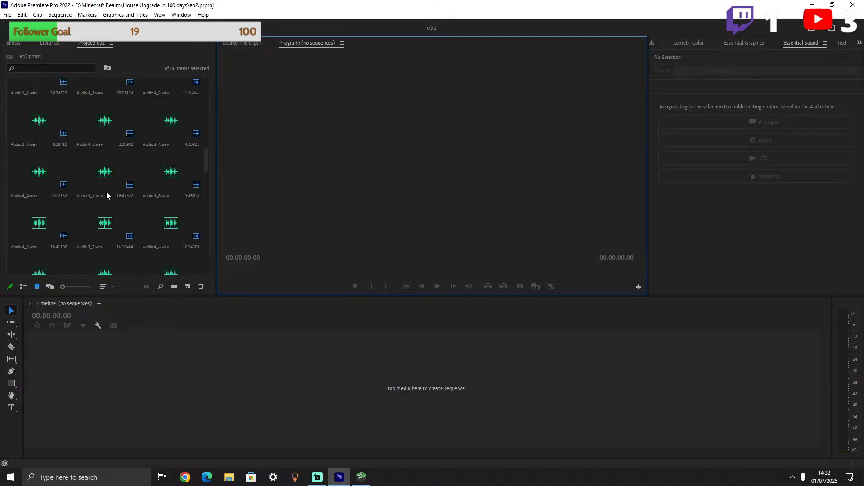
{"action": "scroll", "coordinate": [115, 193], "scroll_direction": "down", "scroll_amount": 1}
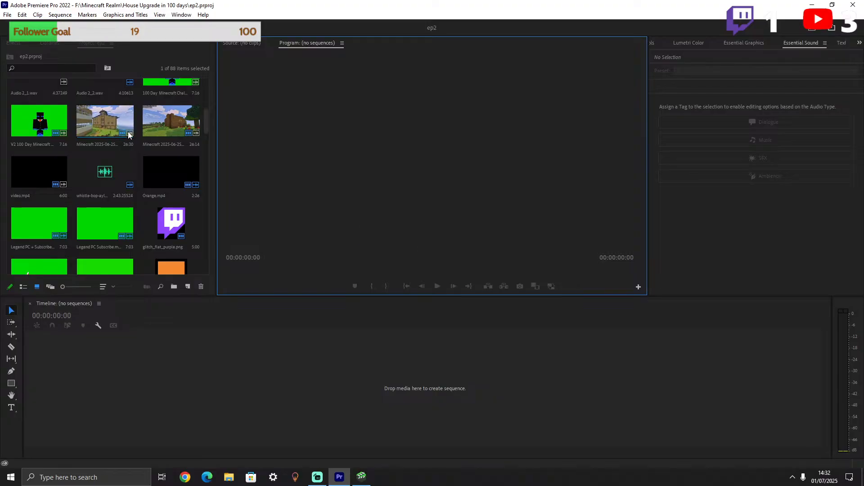
{"action": "scroll", "coordinate": [131, 135], "scroll_direction": "up", "scroll_amount": 3}
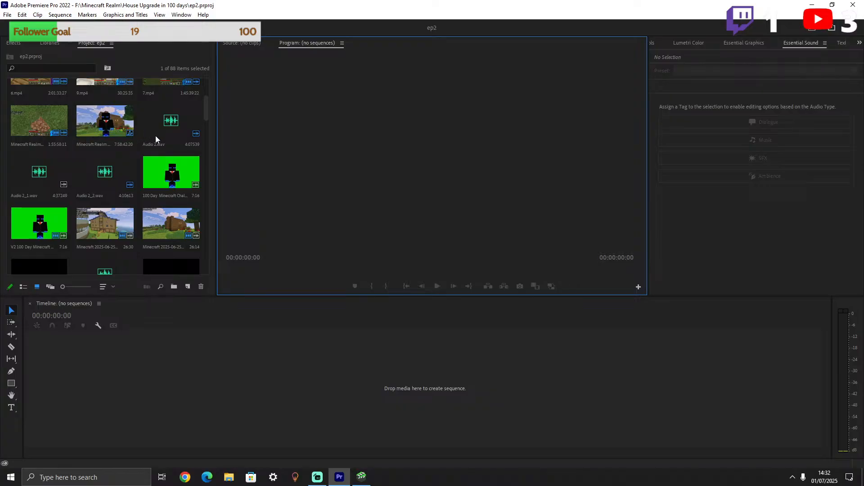
{"action": "scroll", "coordinate": [166, 147], "scroll_direction": "up", "scroll_amount": 4}
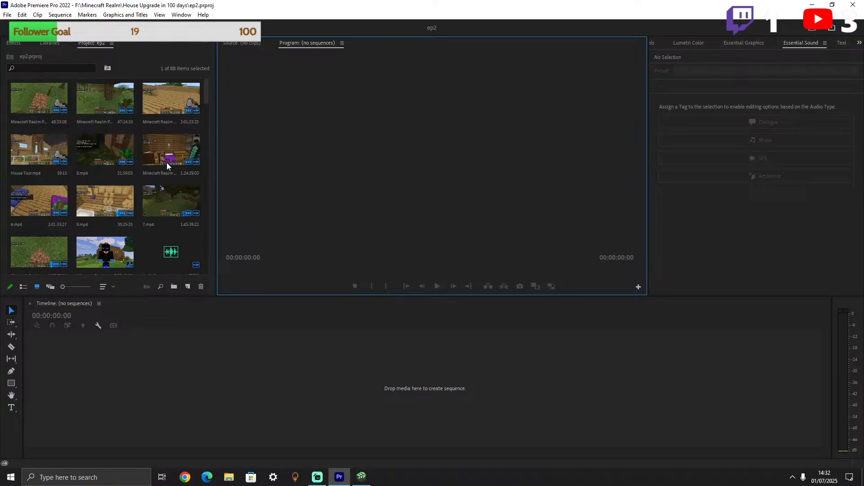
{"action": "scroll", "coordinate": [182, 187], "scroll_direction": "down", "scroll_amount": 2}
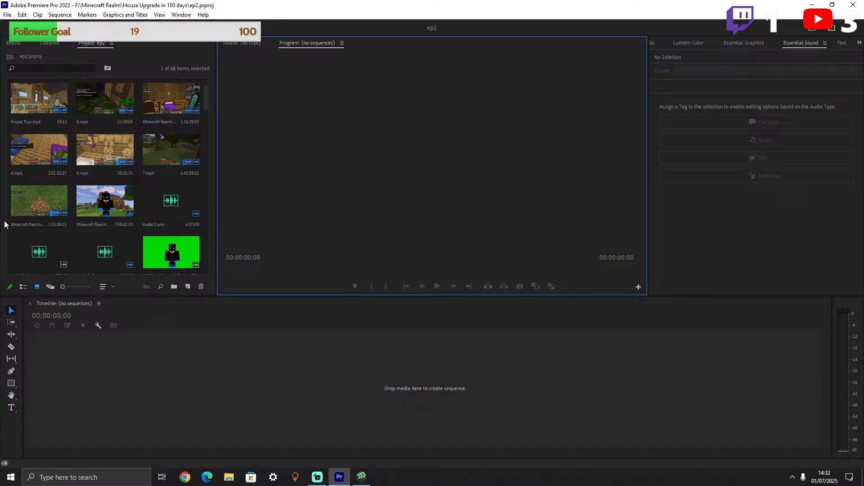
Close the empty Timeline panel and reapply the Essentials workspace.
{"action": "left_click", "coordinate": [29, 305]}
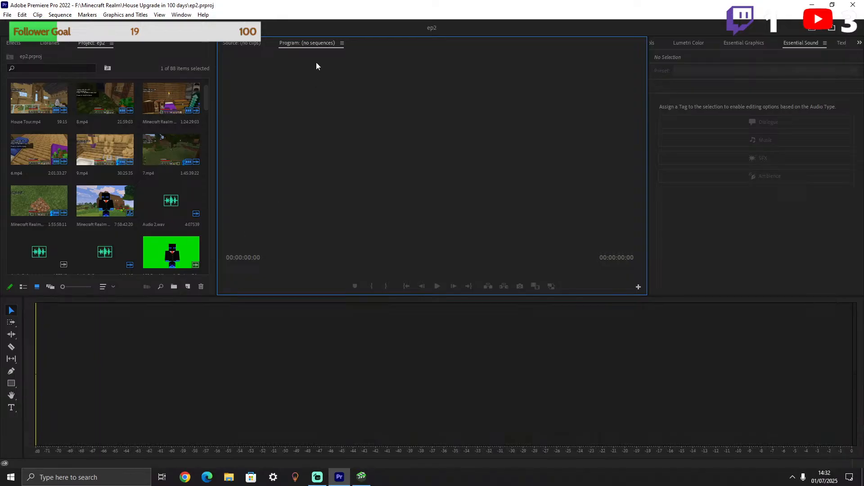
{"action": "left_click", "coordinate": [157, 16]}
{"action": "left_click", "coordinate": [364, 279]}
{"action": "left_click", "coordinate": [813, 28]}
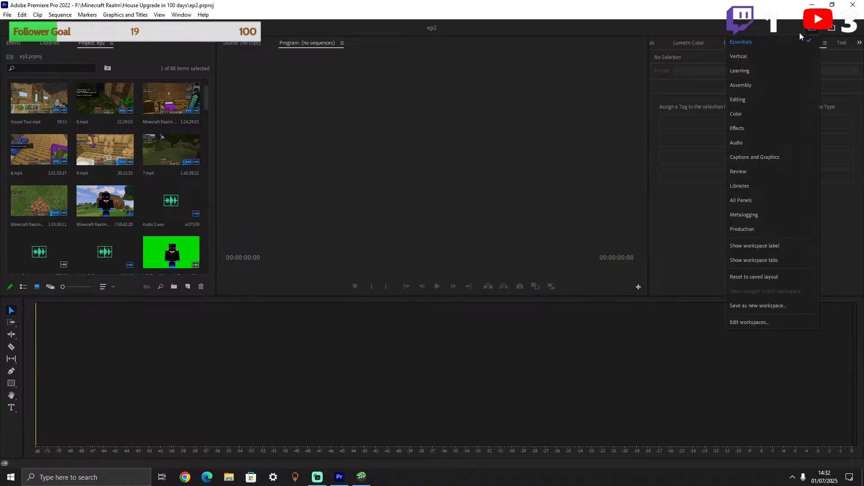
{"action": "left_click", "coordinate": [752, 42]}
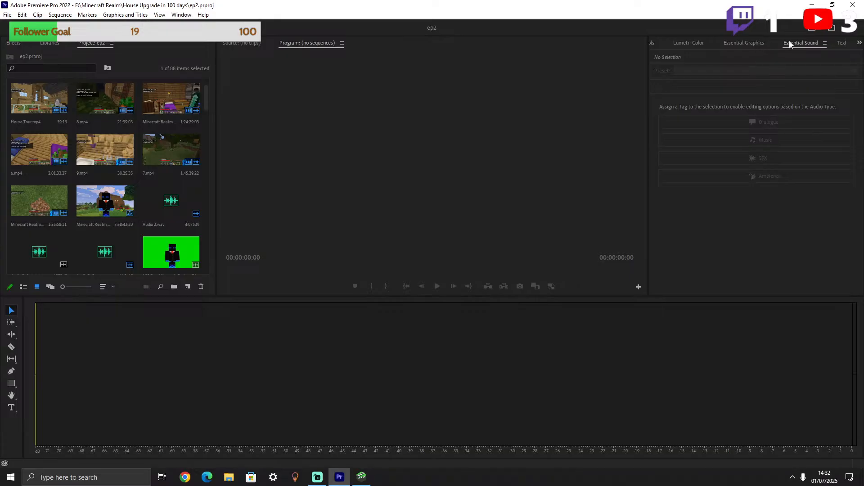
Close the running Mine-imator project window.
{"action": "mouse_move", "coordinate": [362, 477]}
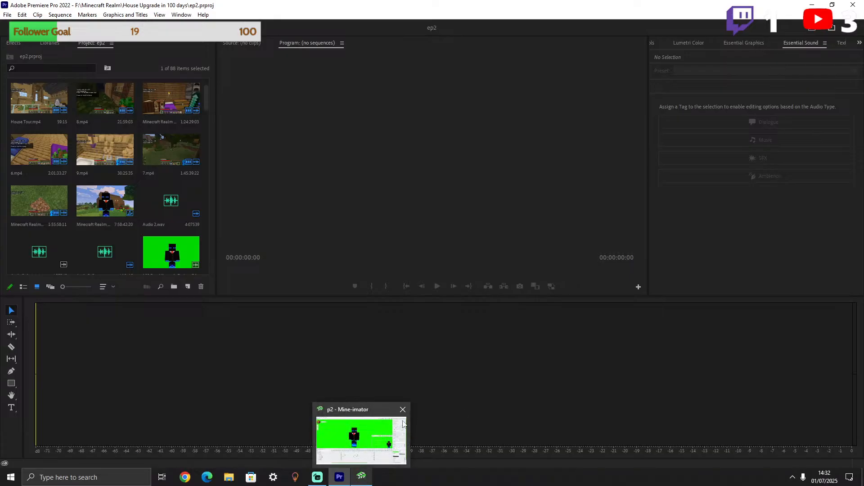
{"action": "left_click", "coordinate": [401, 408]}
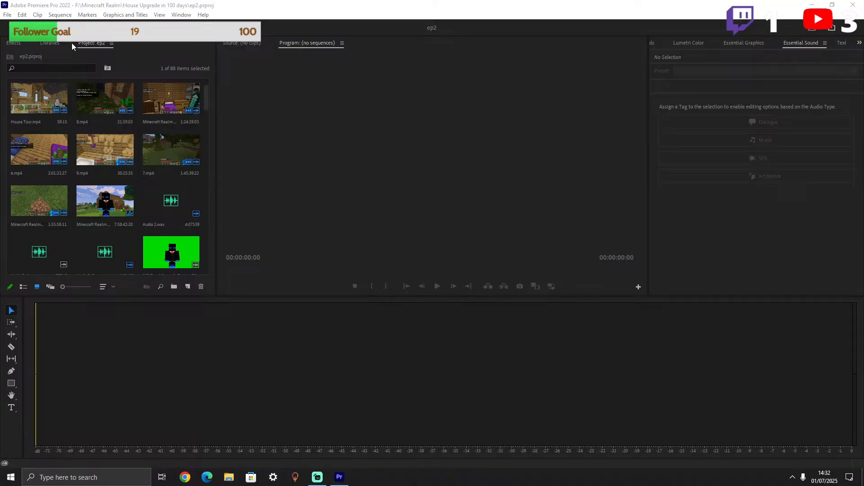